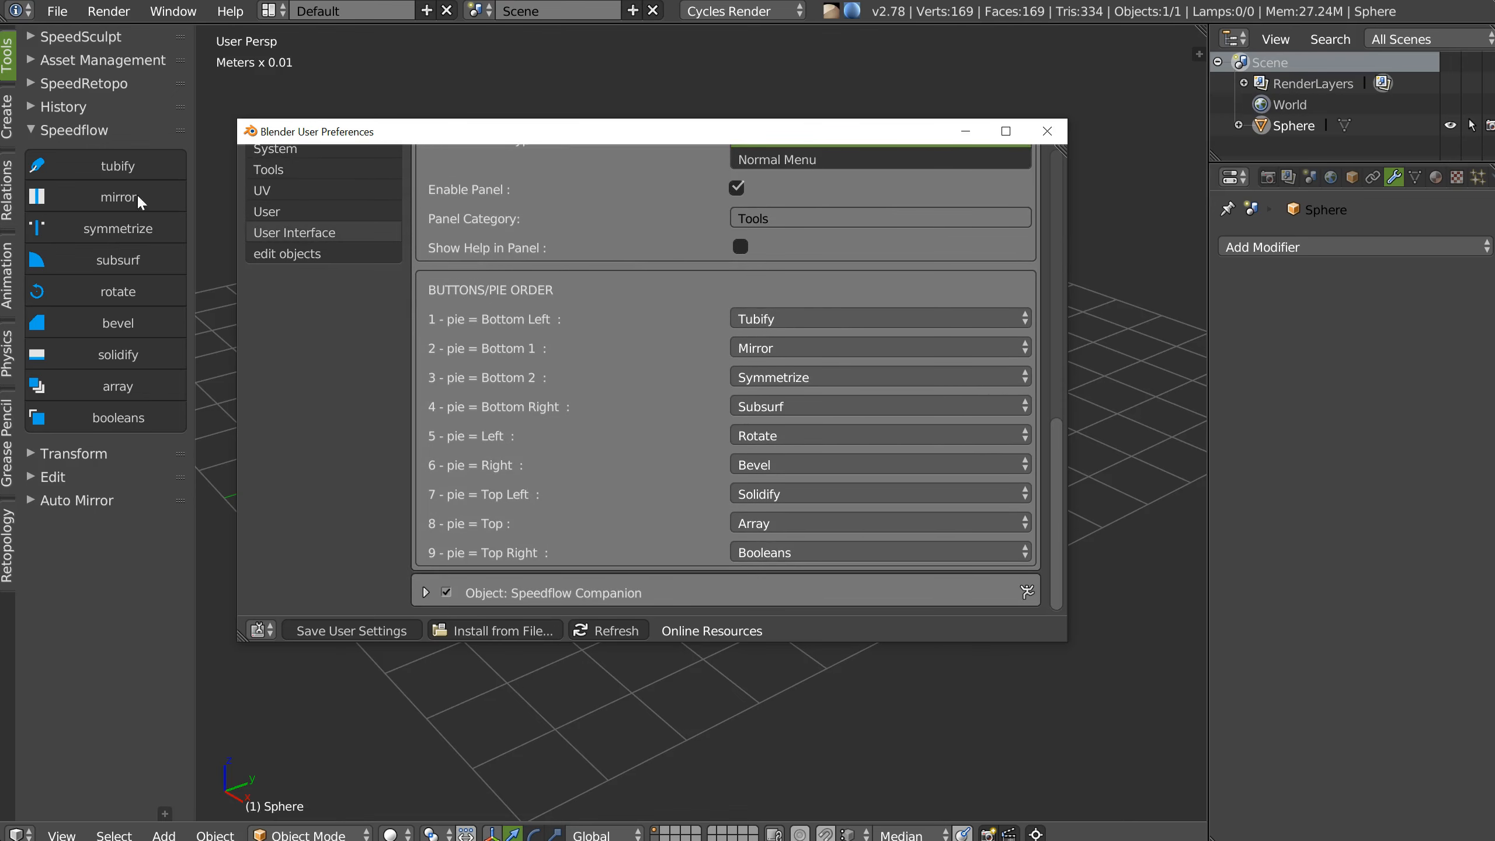
Try Bevel, Tubify and Booleans in turn as the tool in Speedflow's Bottom Left pie slot.
left_click(777, 313)
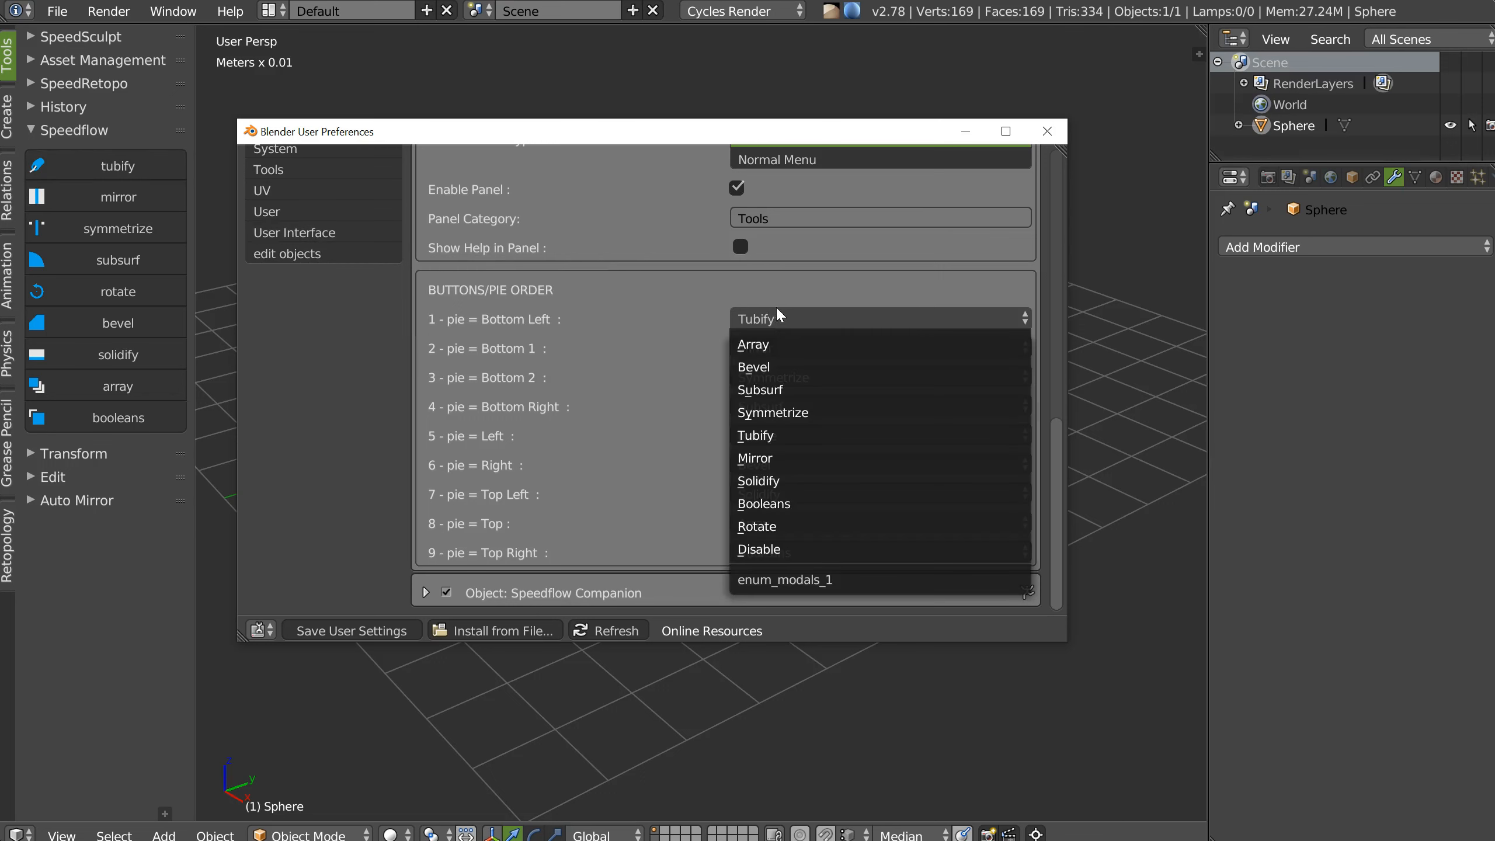
left_click(768, 366)
left_click(804, 323)
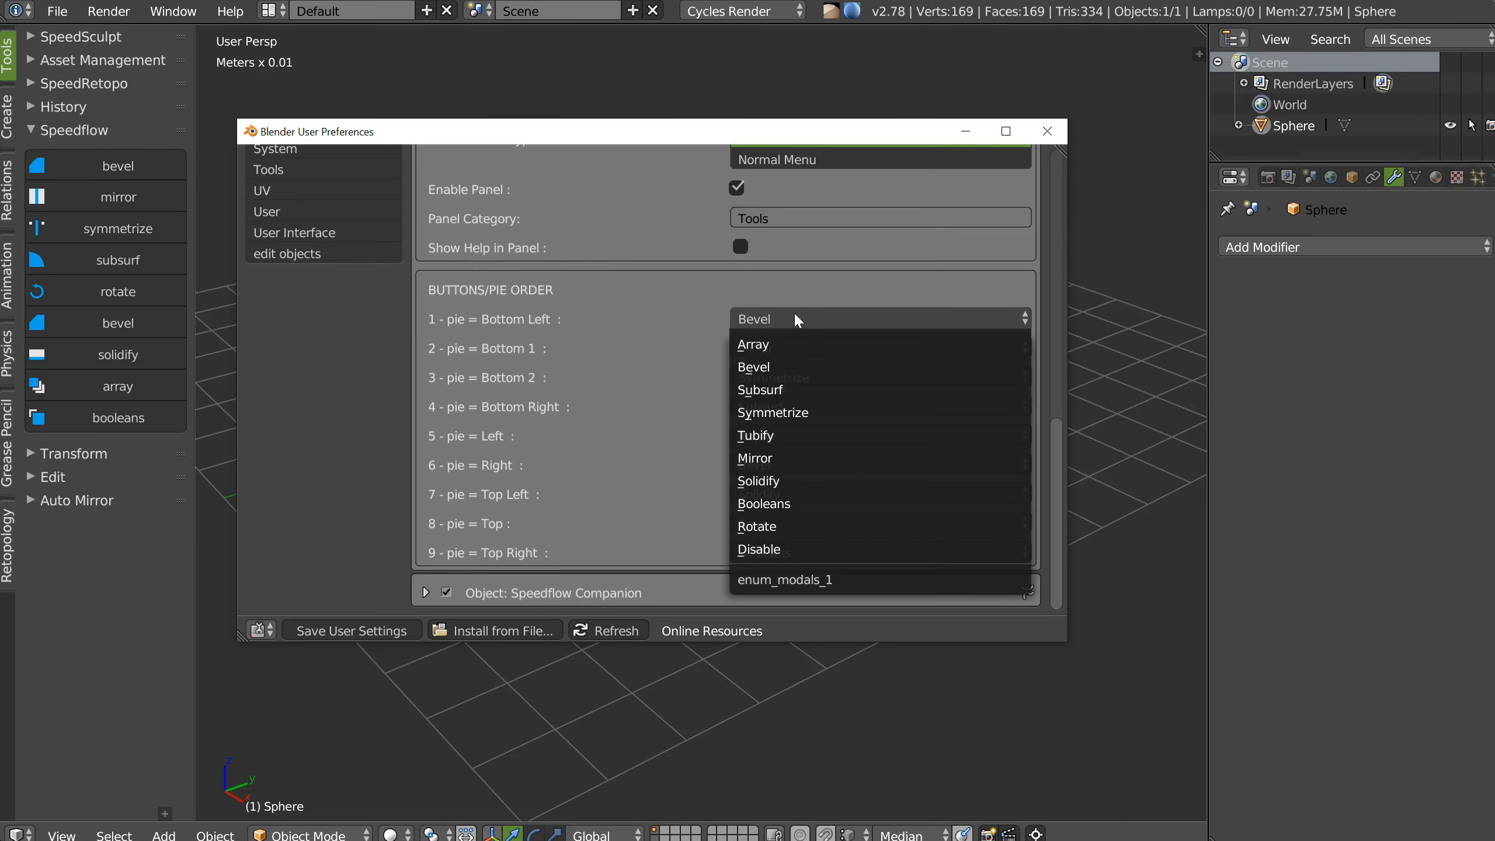
left_click(795, 436)
left_click(792, 321)
left_click(804, 504)
Set the Bottom Left pie slot to Disable and check the Speedflow pie menu over the viewport.
left_click(807, 319)
left_click(800, 551)
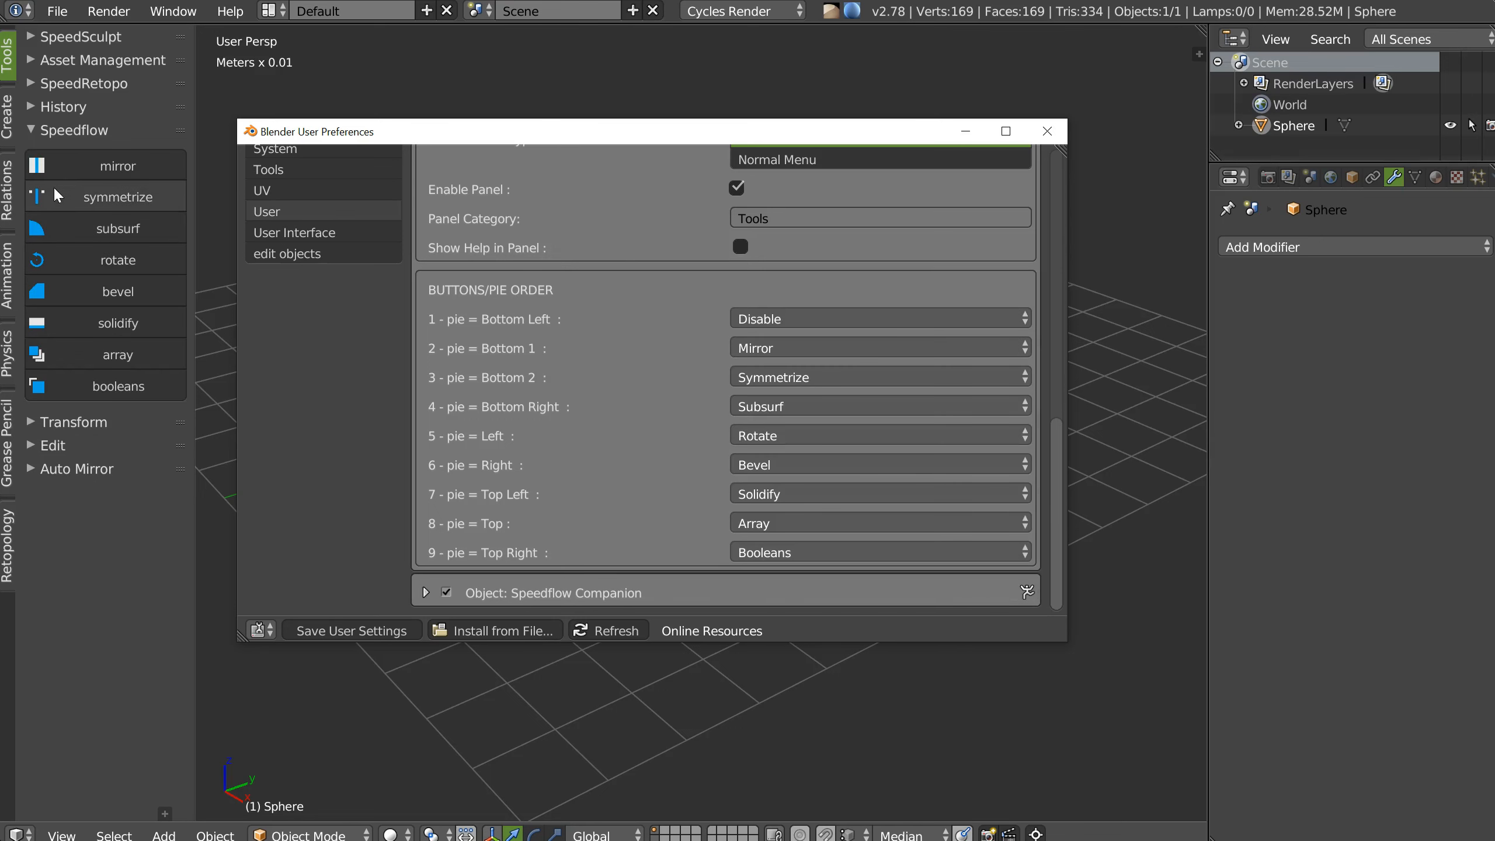
left_click(592, 85)
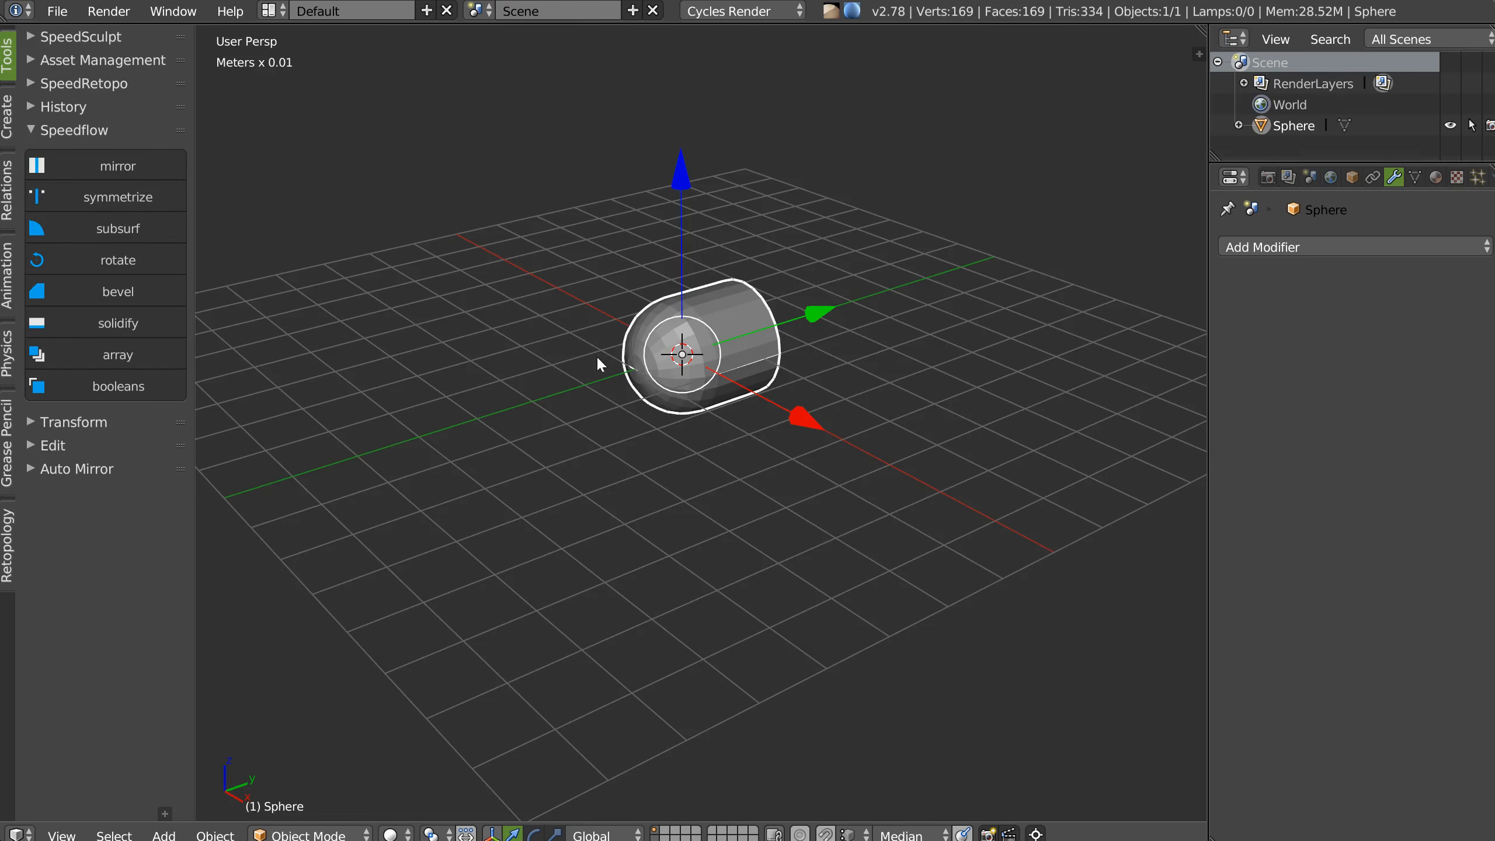
key("space")
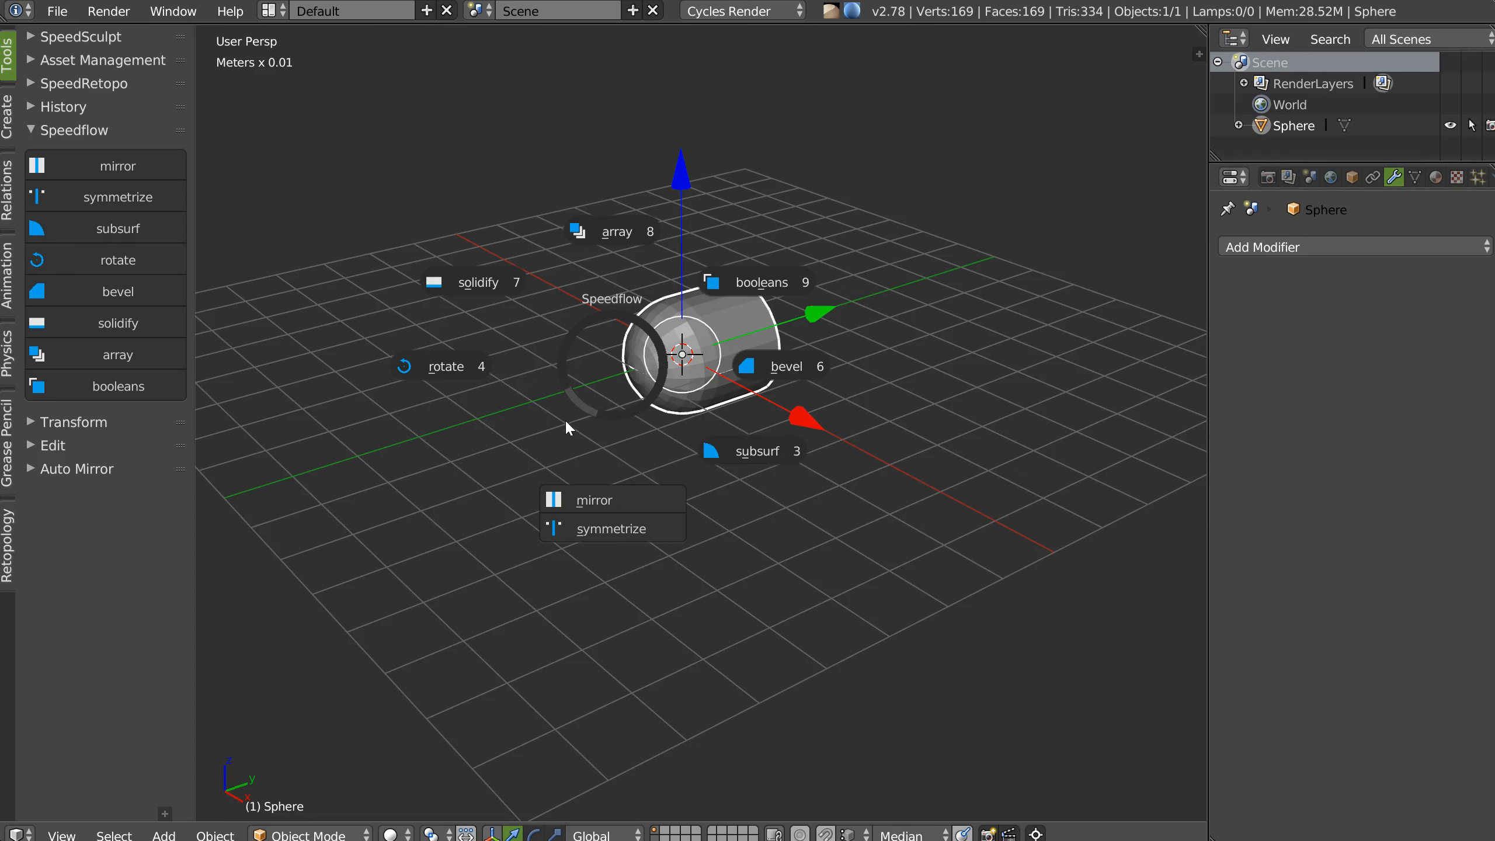
key("Escape")
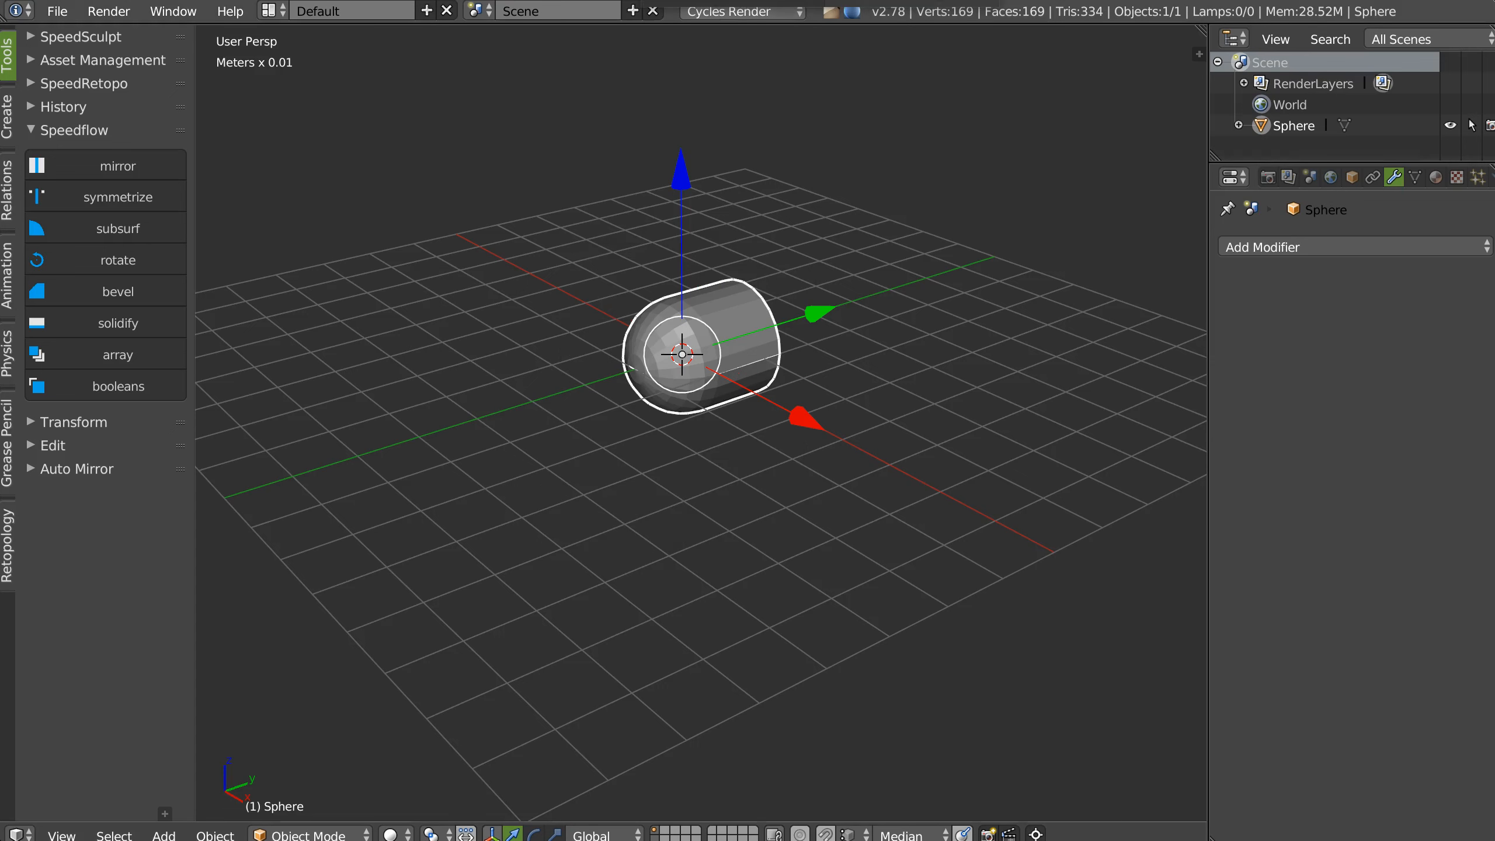
Switch the Speedflow menu type to Normal Menu, try it in the viewport and return to the preferences.
key("alt+Tab")
scroll(641, 259, "up", 2)
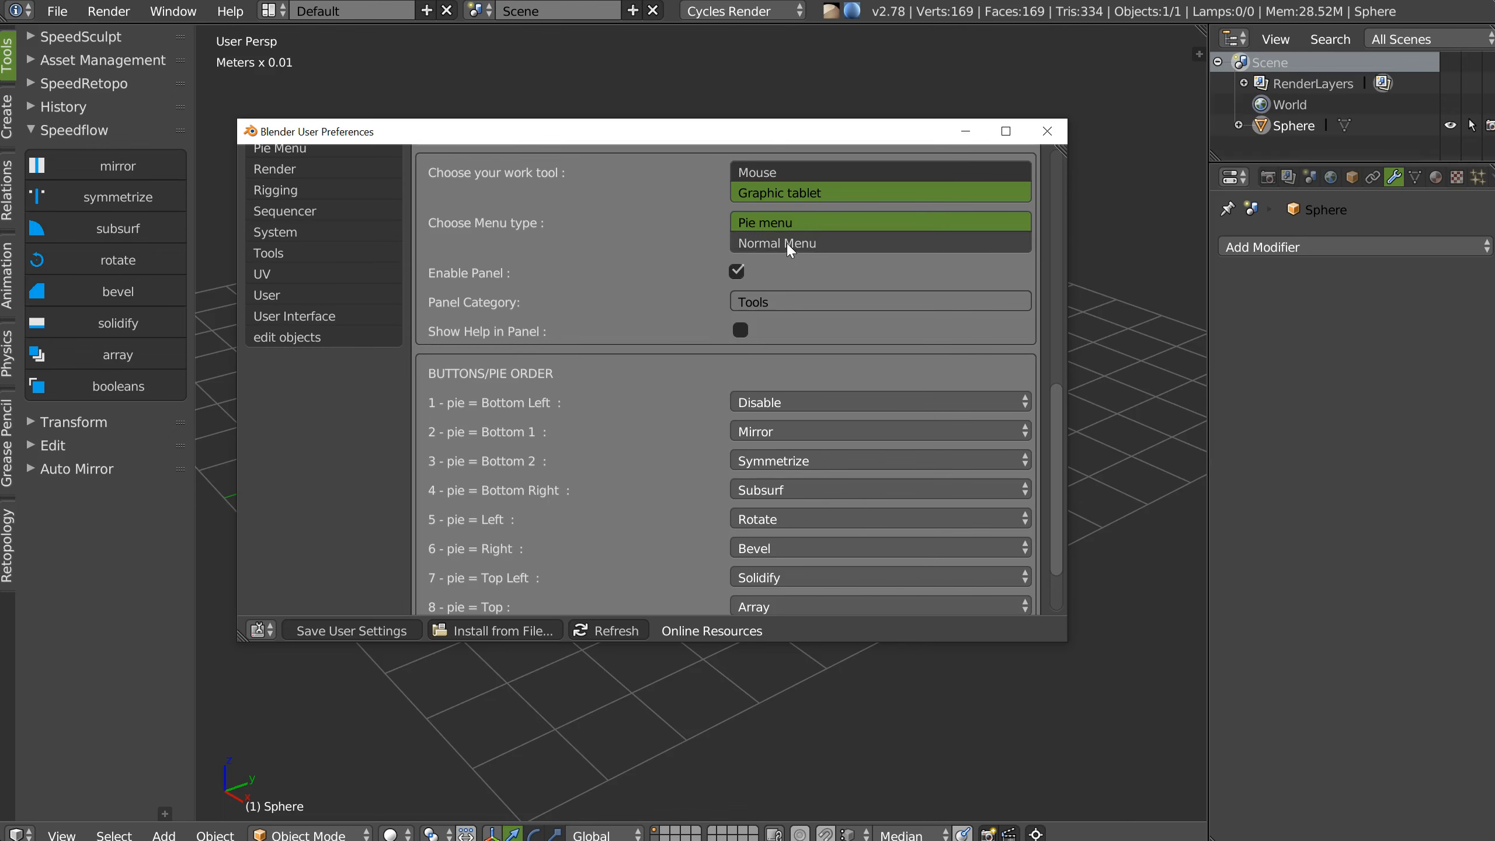
left_click(788, 244)
left_click(1093, 298)
key("space")
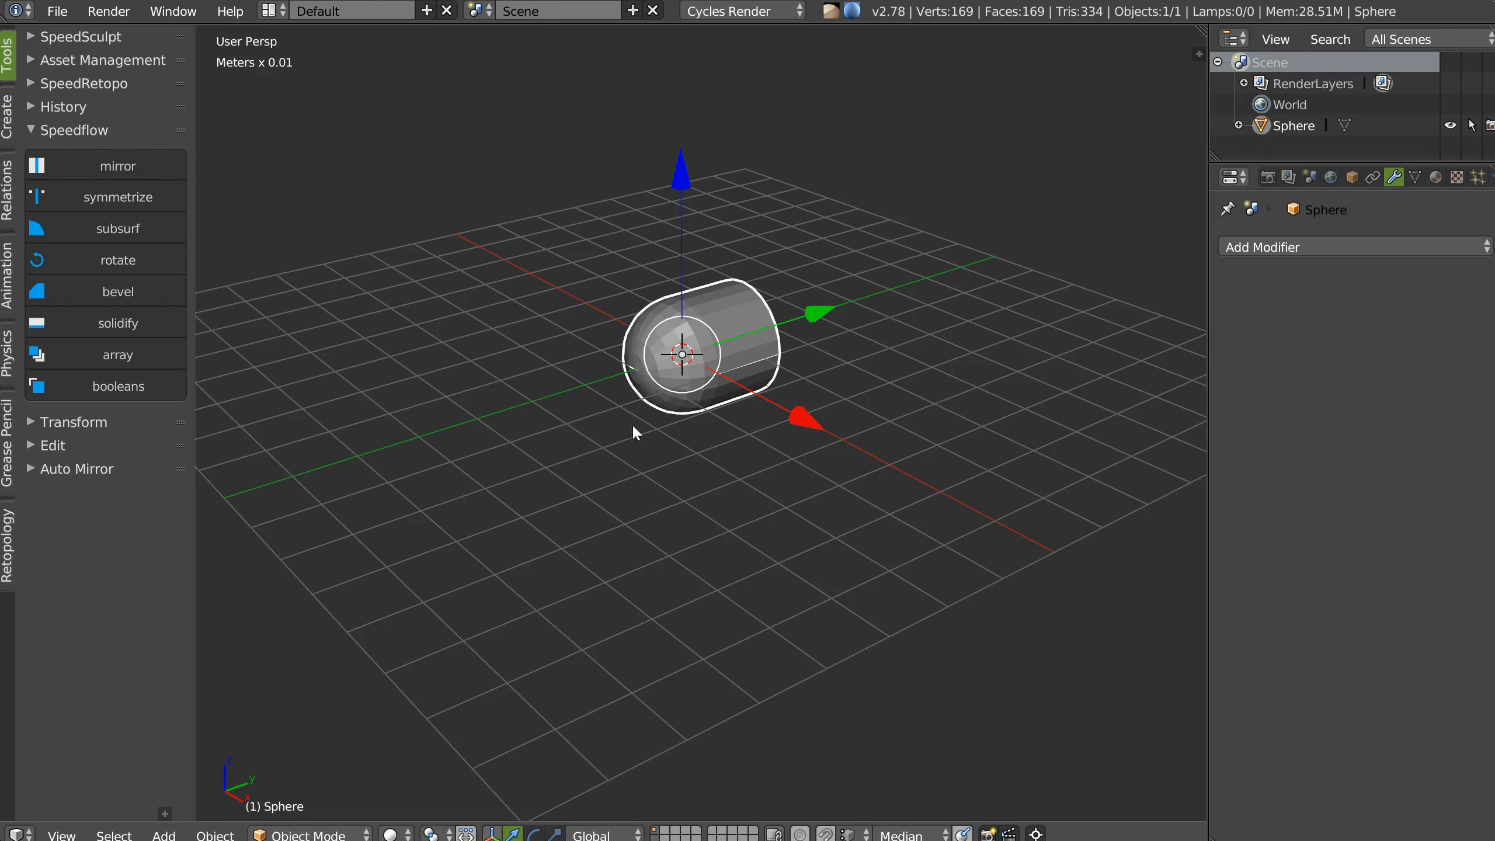
left_click(918, 2)
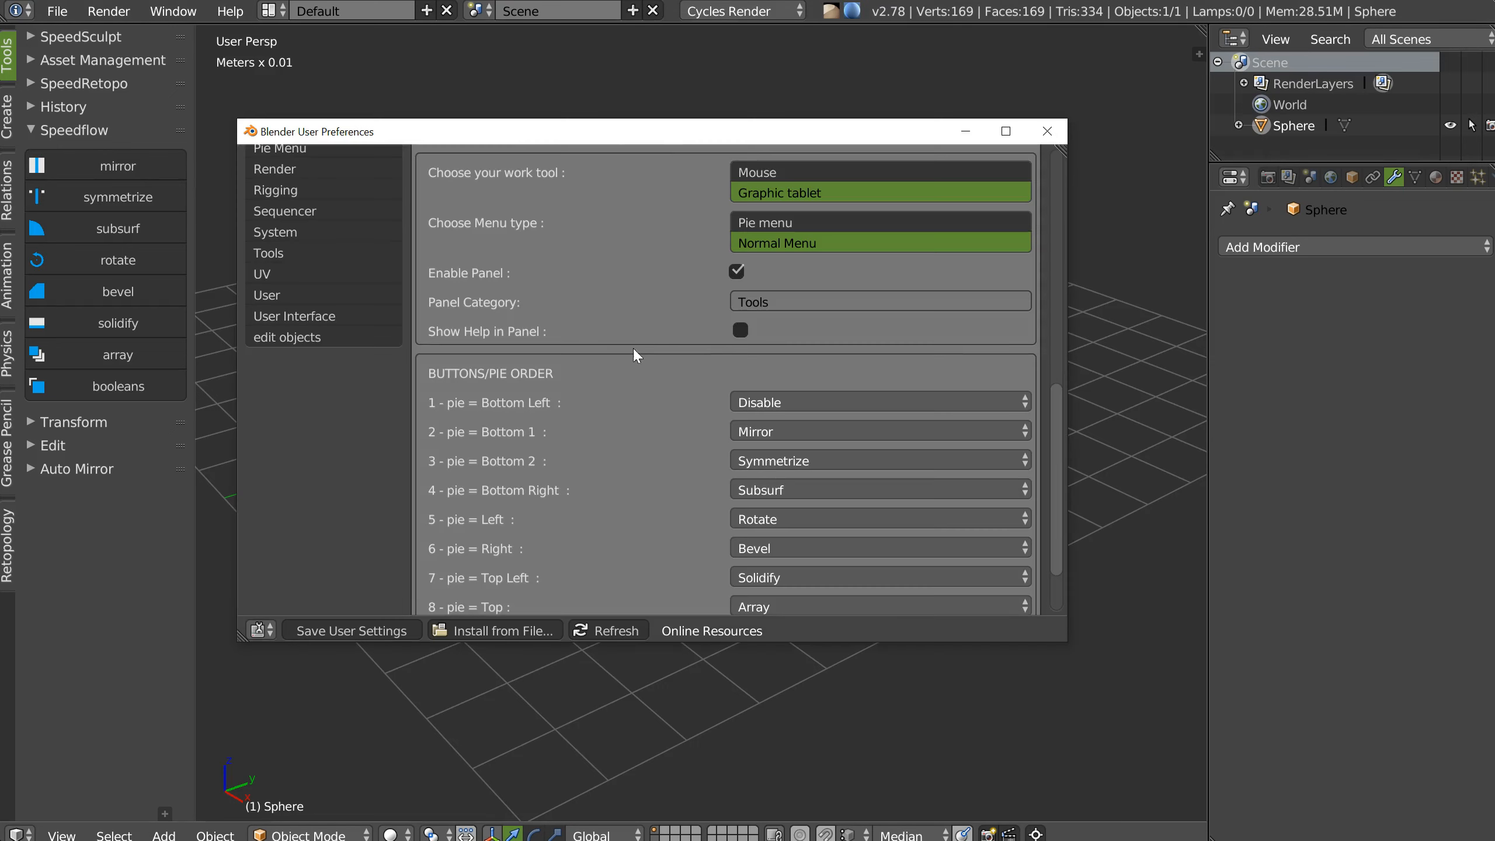
Set the Speedflow menu type to Pie menu and assign Tubify to the Bottom Left slot.
left_click(759, 224)
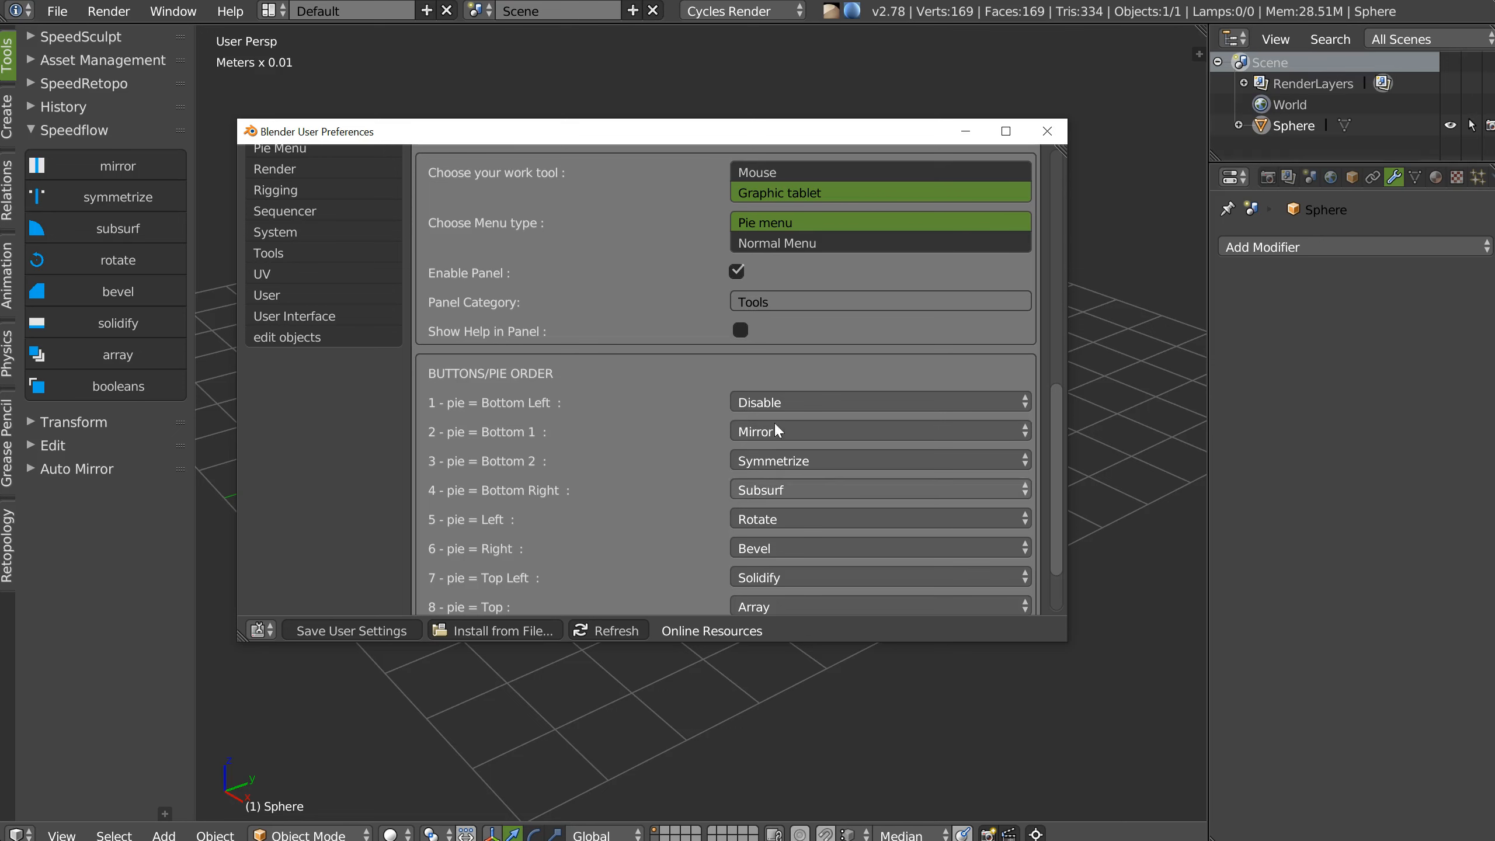
left_click(754, 405)
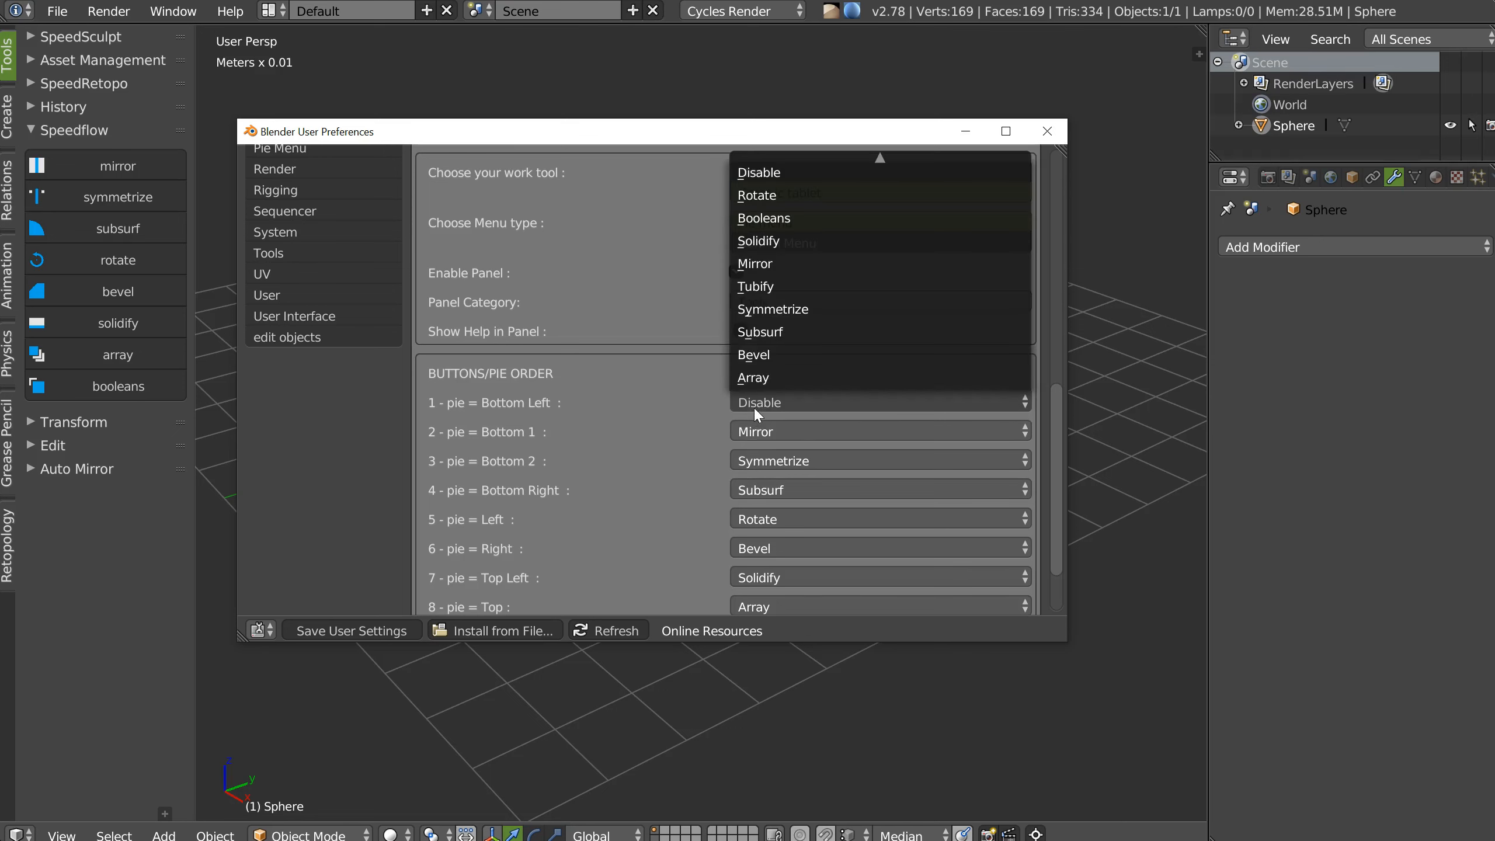
left_click(765, 284)
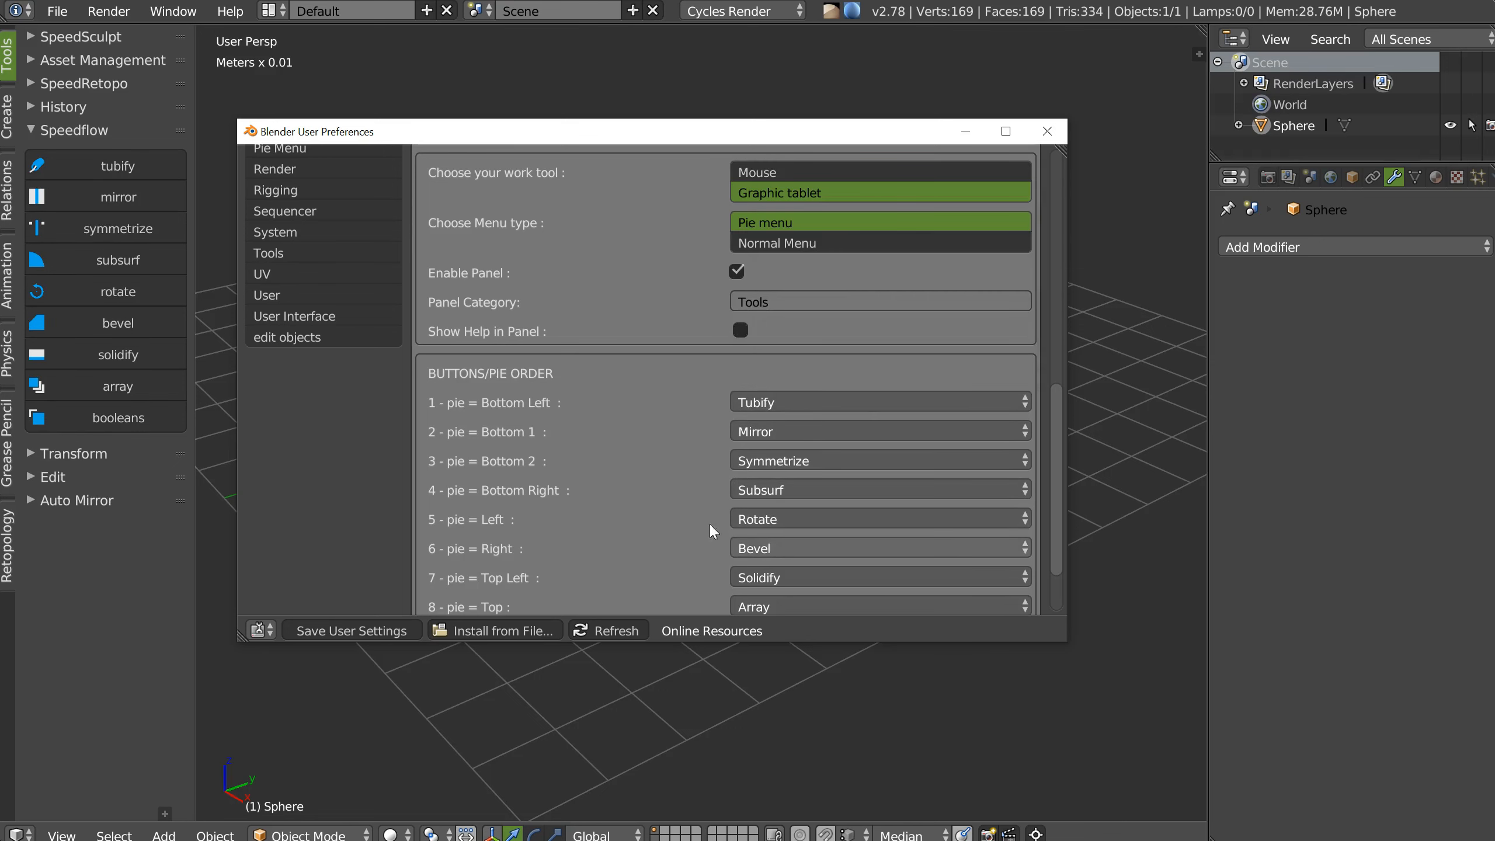
Review the Speedflow UI settings and the modal defaults for bevel, tubify, array, symmetrize, boolean and rotate.
scroll(746, 403, "down", 3)
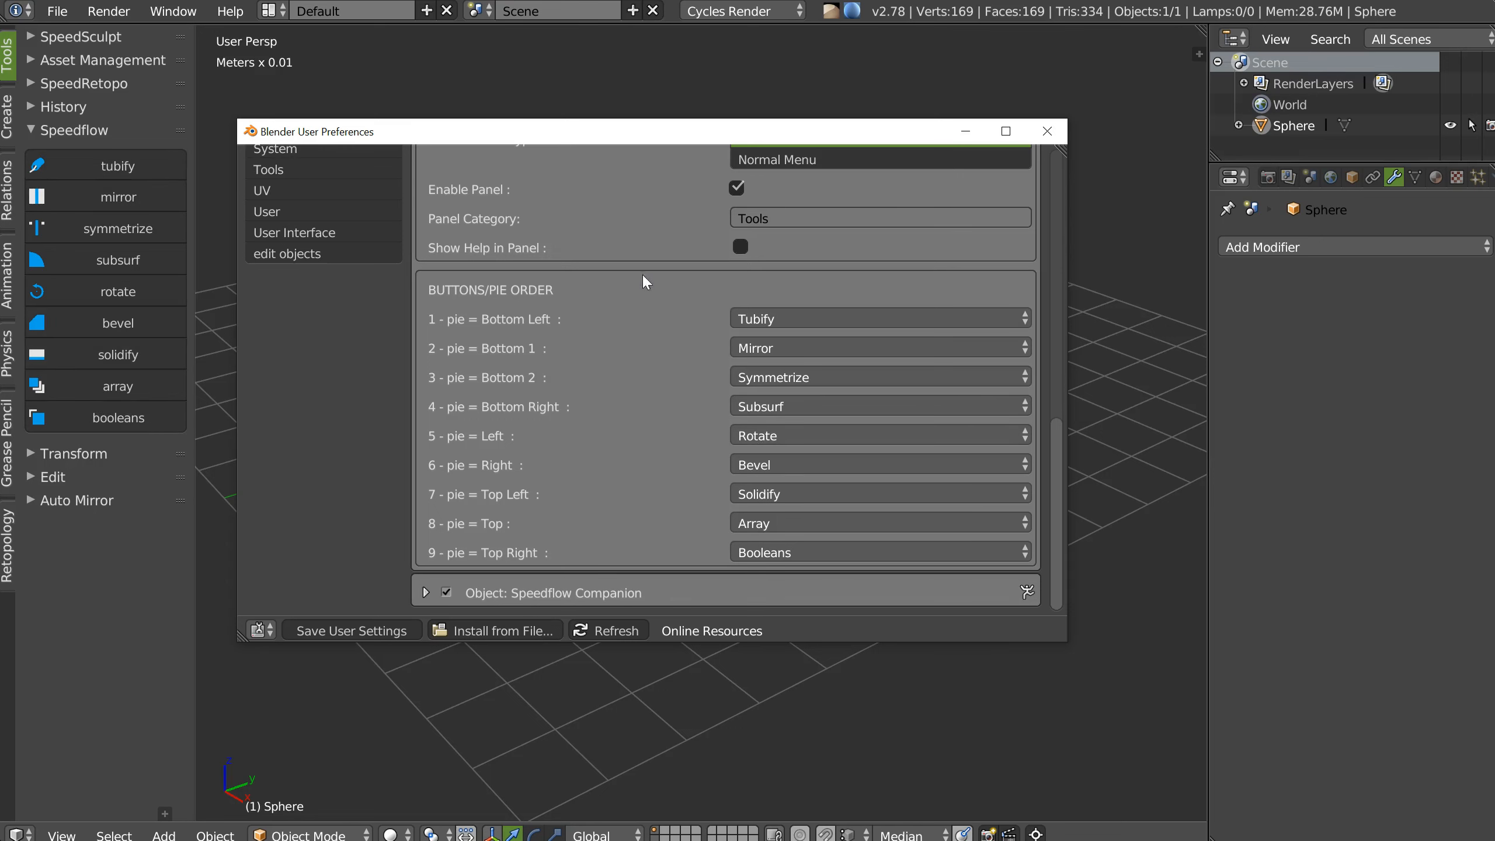
scroll(642, 273, "up", 7)
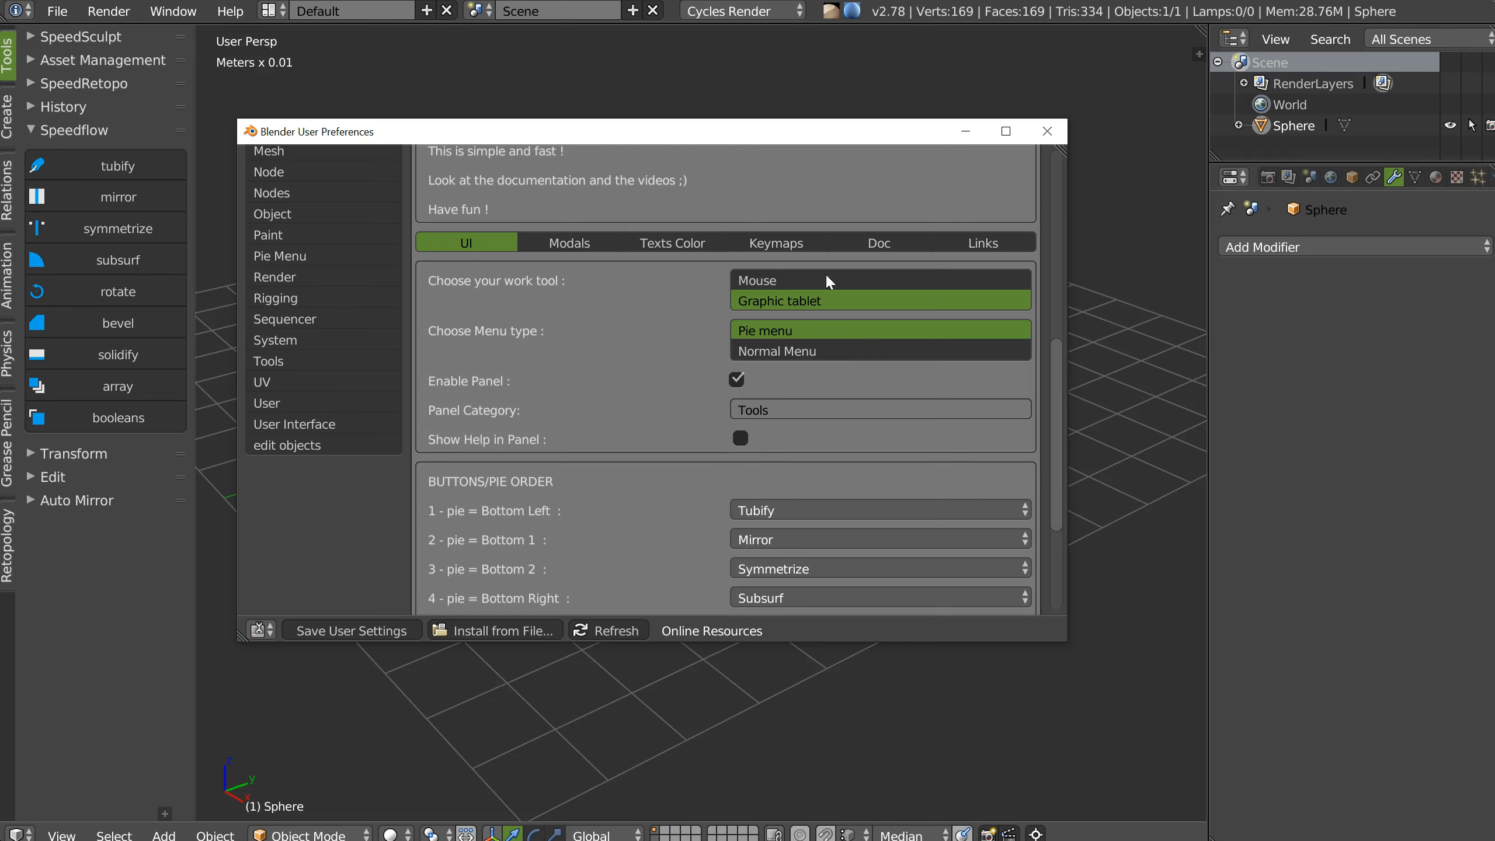
left_click(569, 241)
scroll(662, 312, "down", 5)
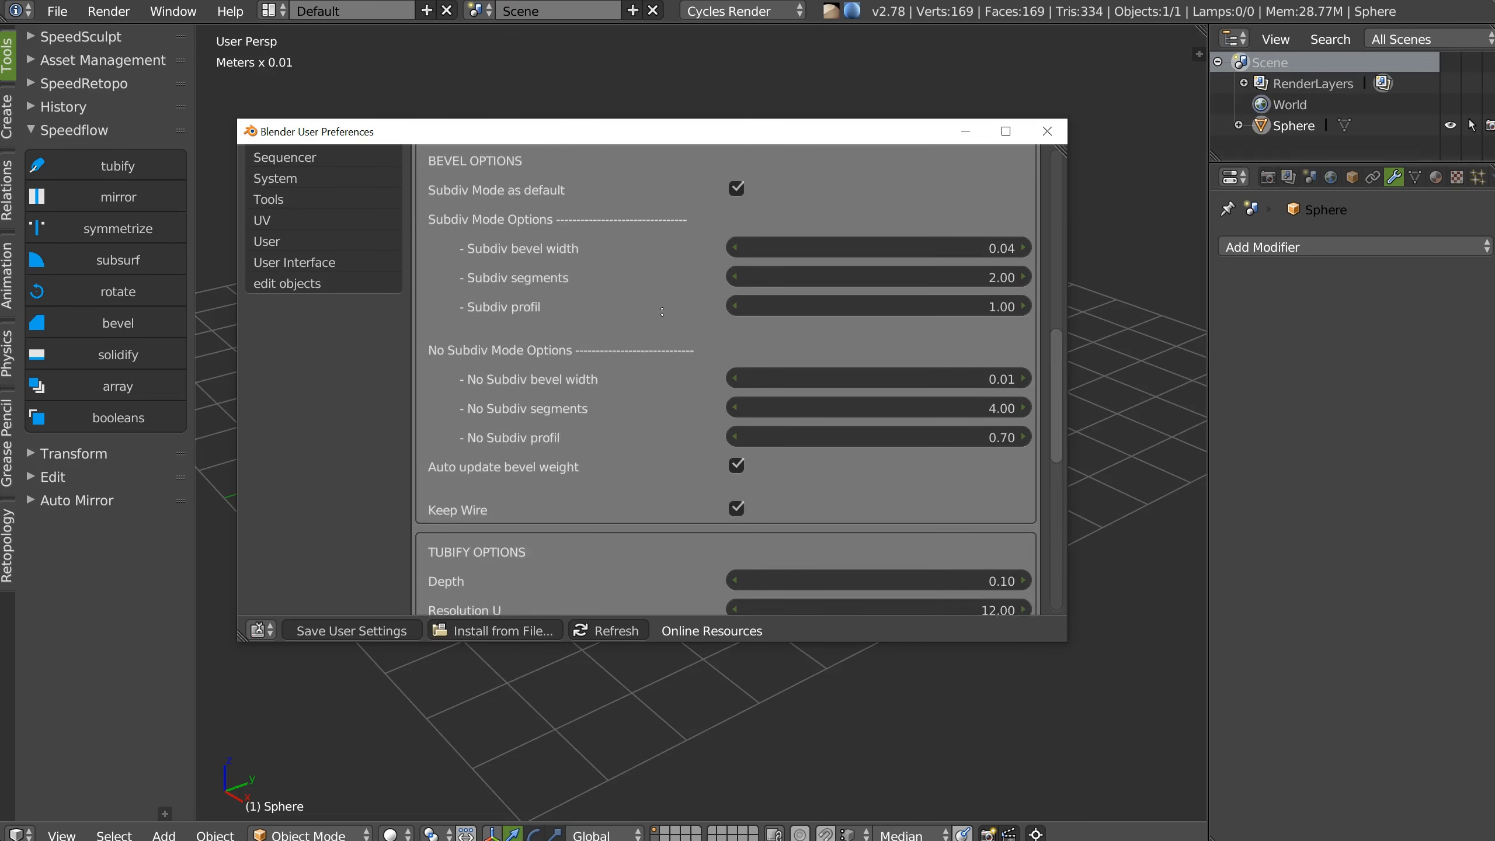
scroll(659, 312, "up", 6)
scroll(642, 311, "down", 13)
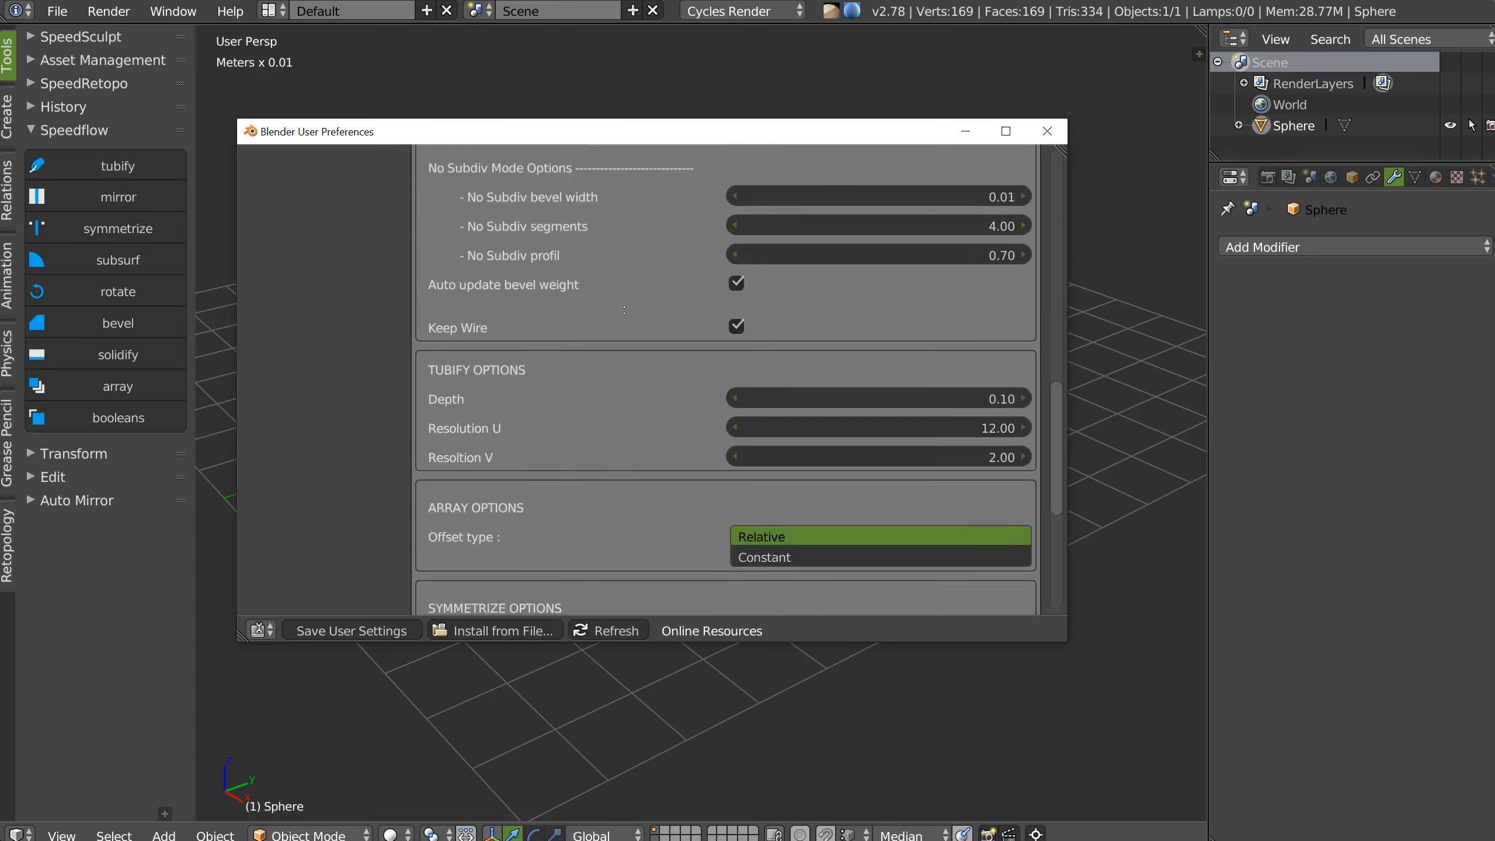
scroll(624, 310, "down", 8)
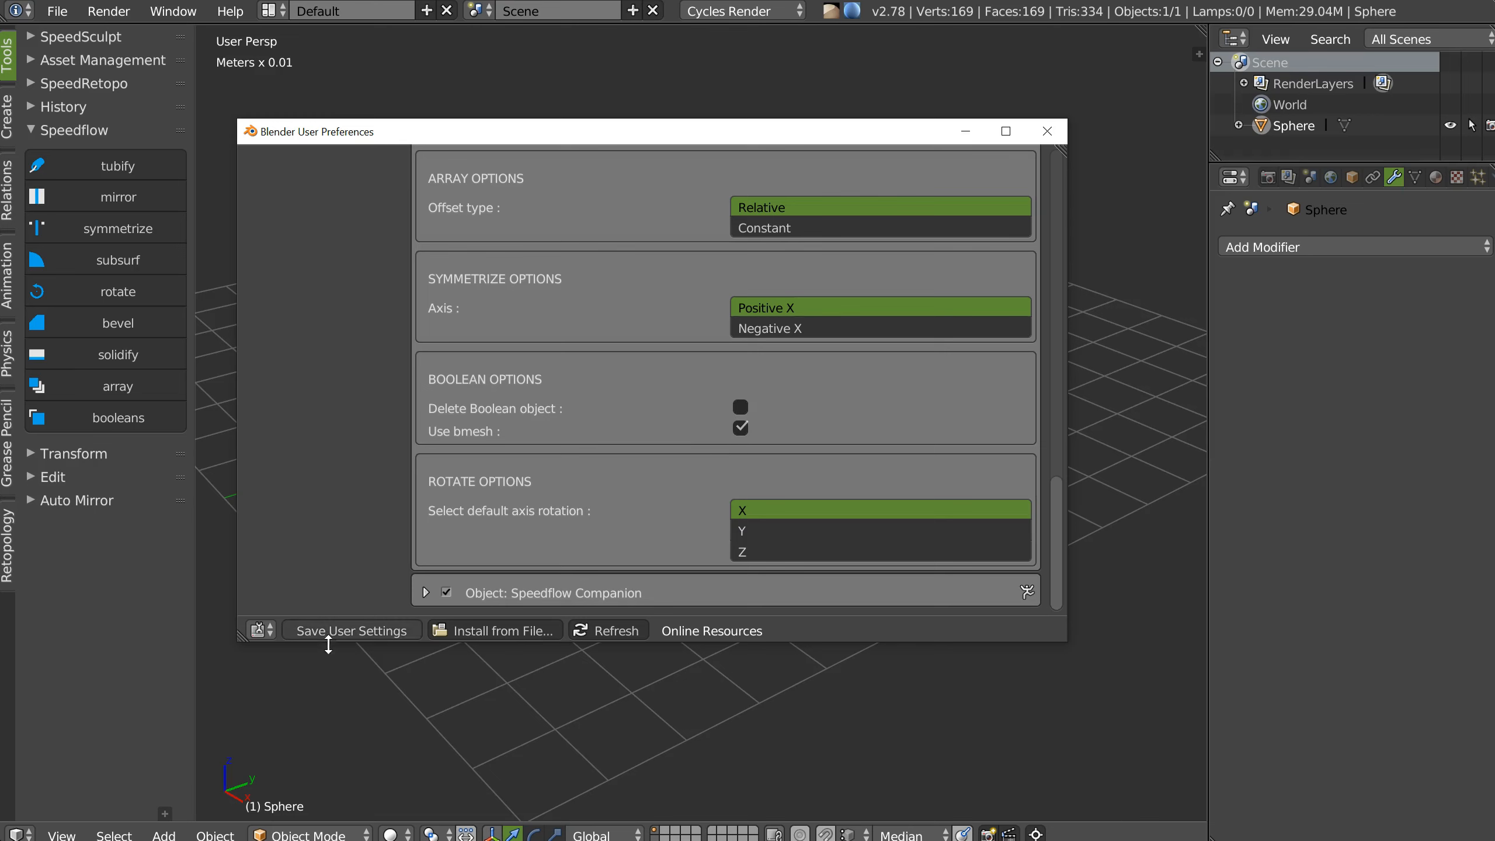
left_click(598, 701)
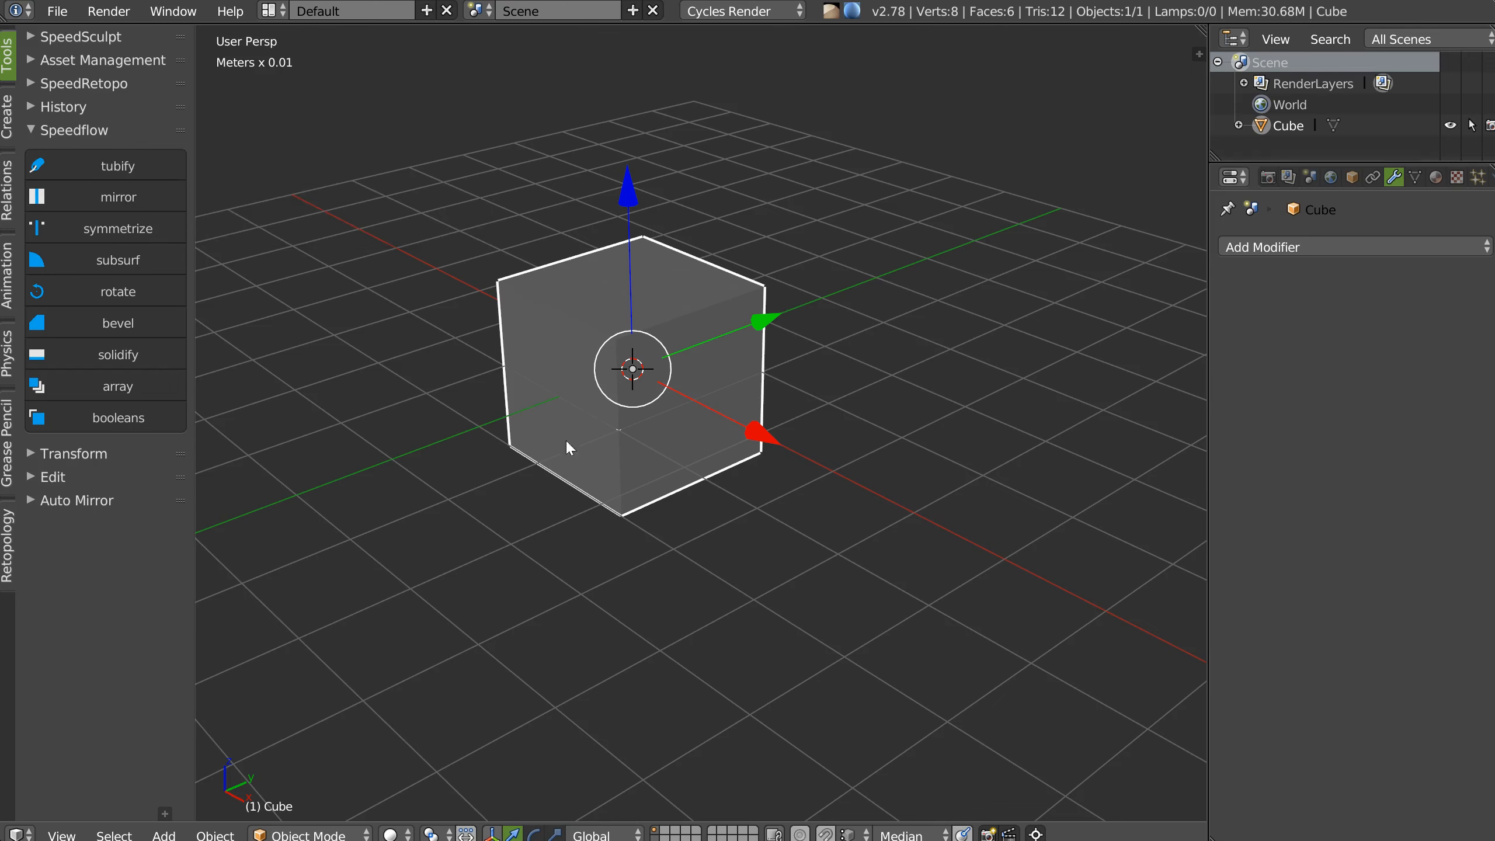
Add a Speedflow bevel to the cube with a size of about 0.19.
middle_click_drag(565, 439, 581, 414)
key("space")
left_click(753, 416)
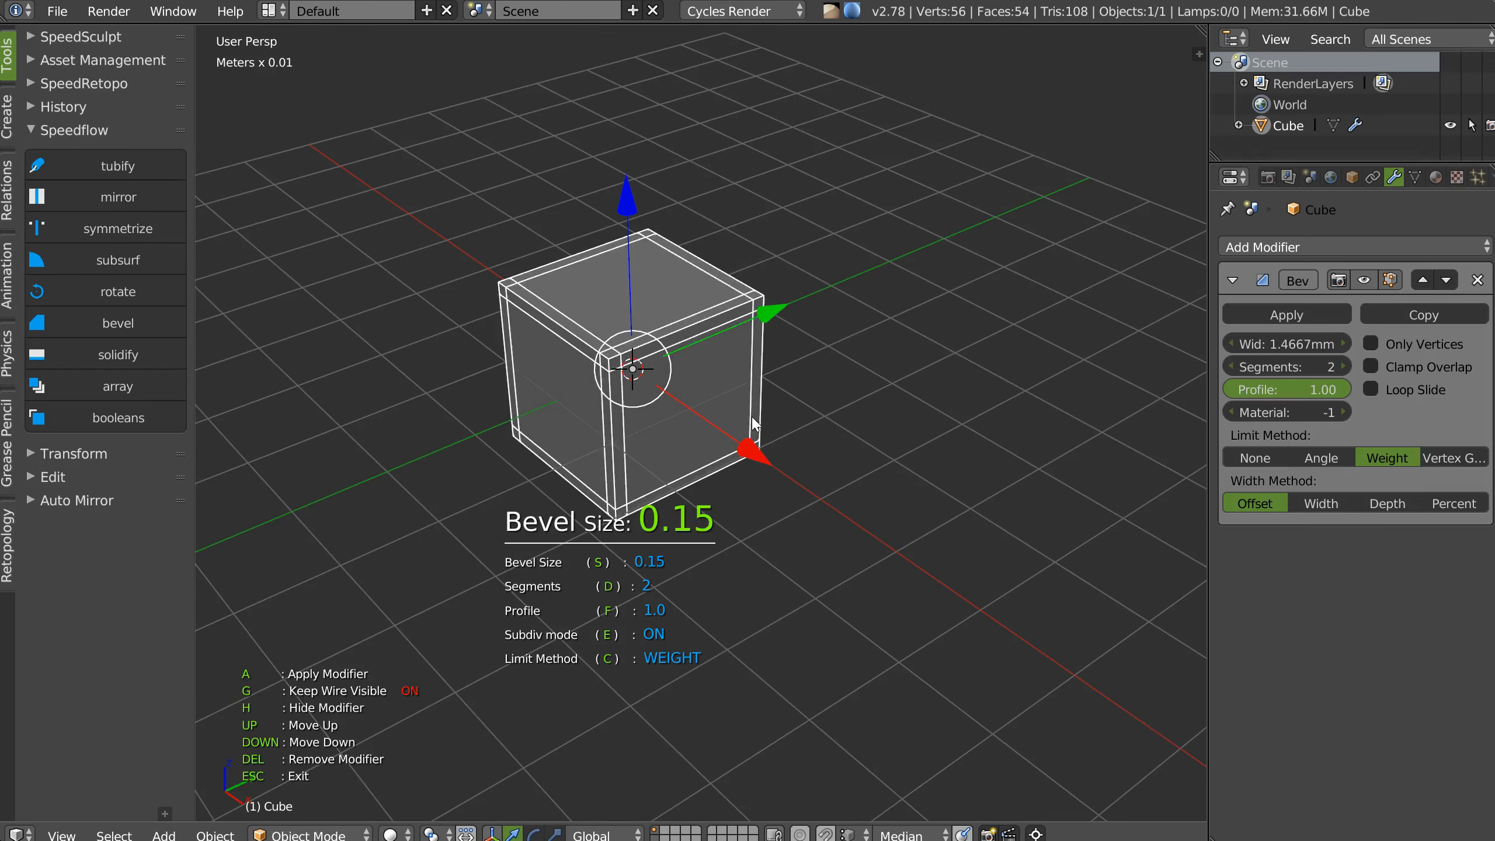
left_click(757, 440)
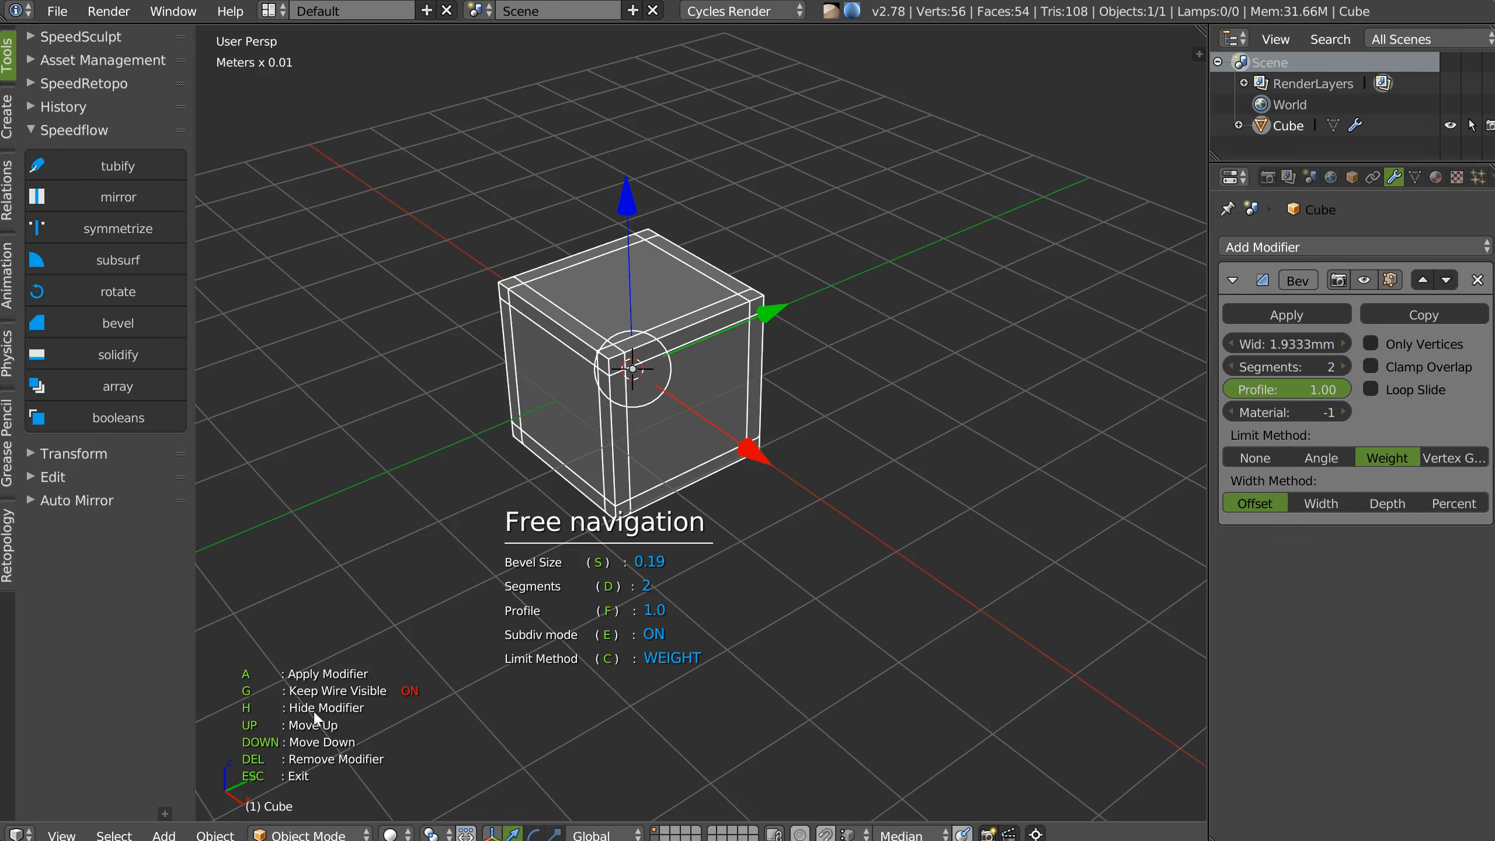
left_click(801, 566)
Hide and show the cube's bevel modifier with Speedflow's bevel tool, and remove the modifier.
middle_click_drag(654, 450, 669, 432)
key("space")
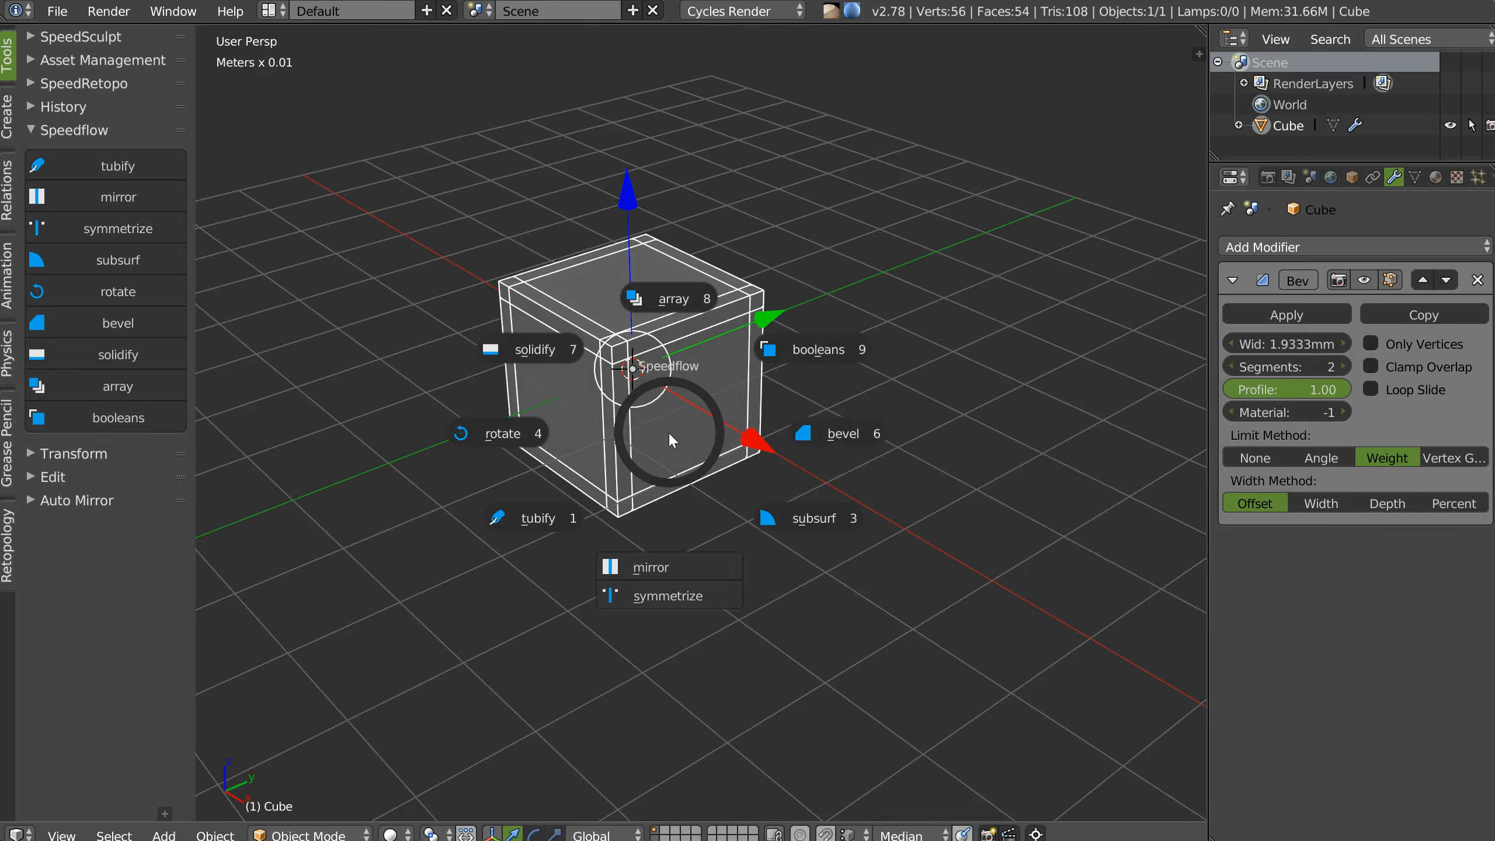
left_click(843, 439)
middle_click_drag(793, 451, 721, 452)
key("space")
left_click(908, 451)
key("space")
left_click(950, 452)
key("space")
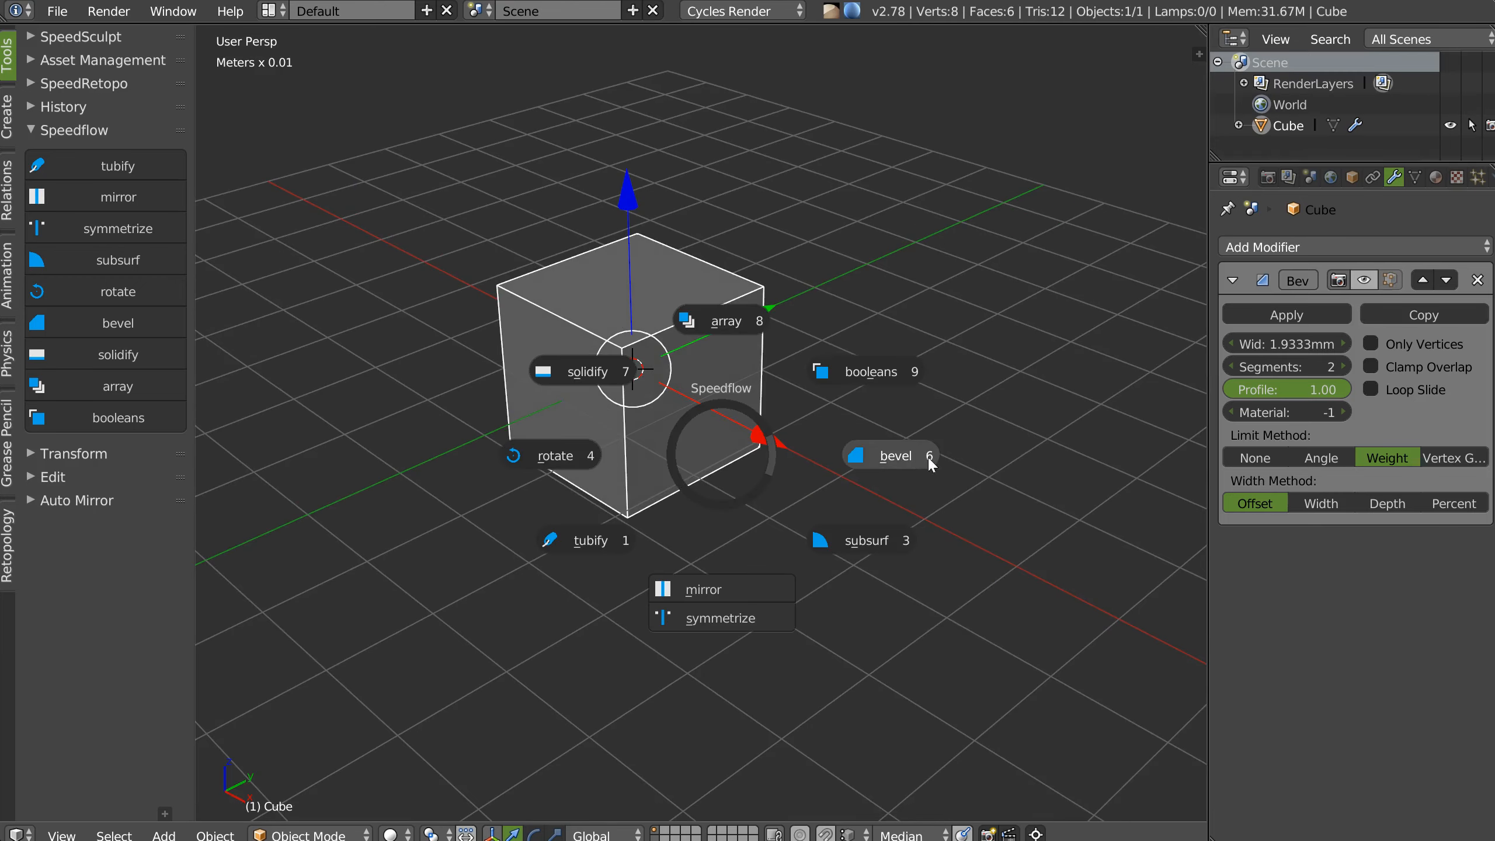
left_click(913, 458)
Add a bevel about 1.23 mm wide to the cube, apply its modifier and check the bevel tool's modifier-key options.
key("space")
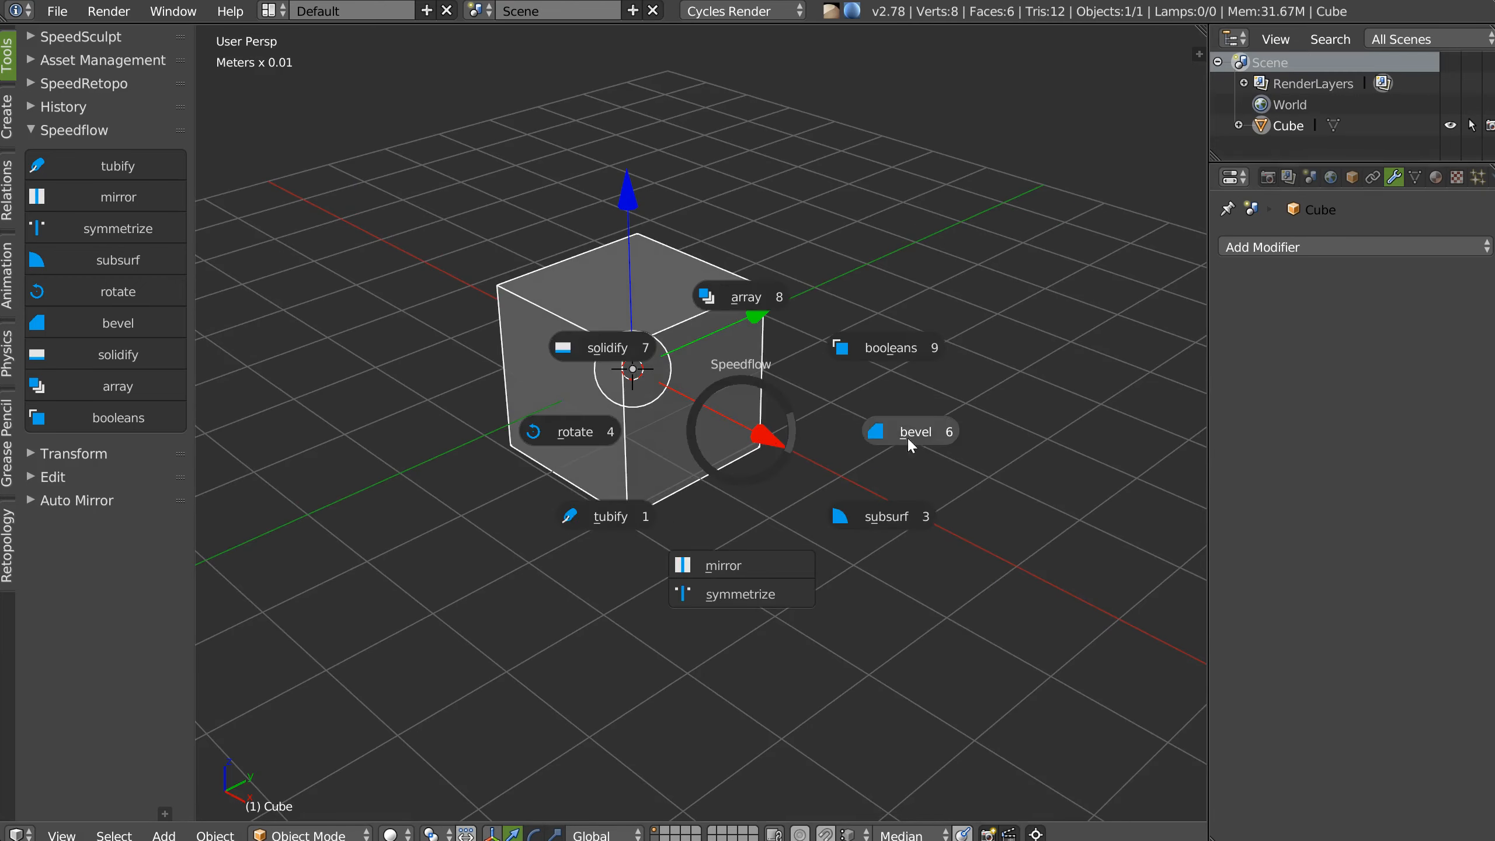
left_click(909, 437)
key("space")
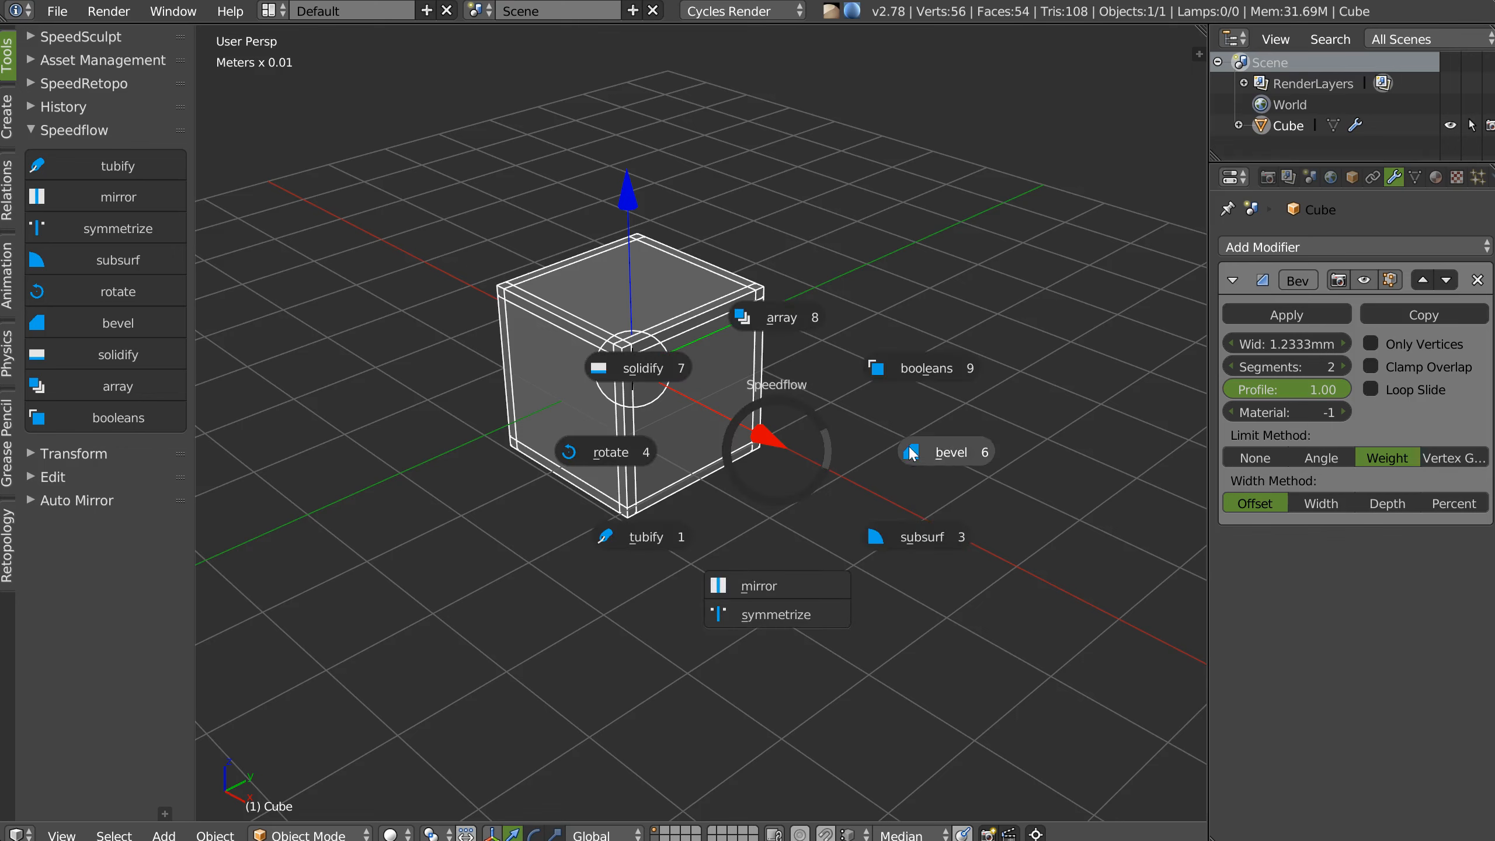
left_click(909, 444)
middle_click_drag(851, 503, 710, 444)
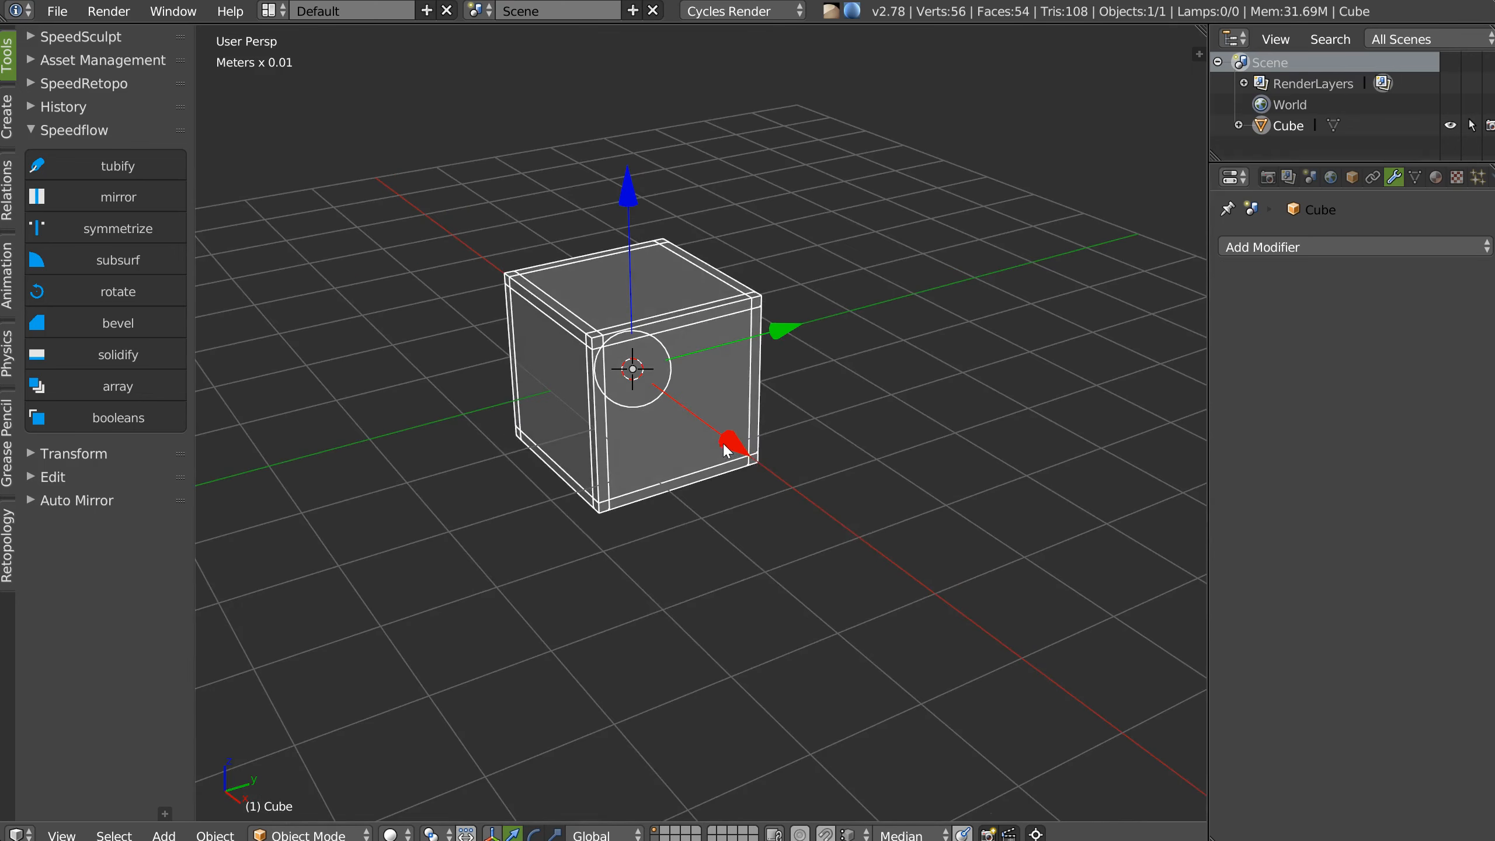
key("space")
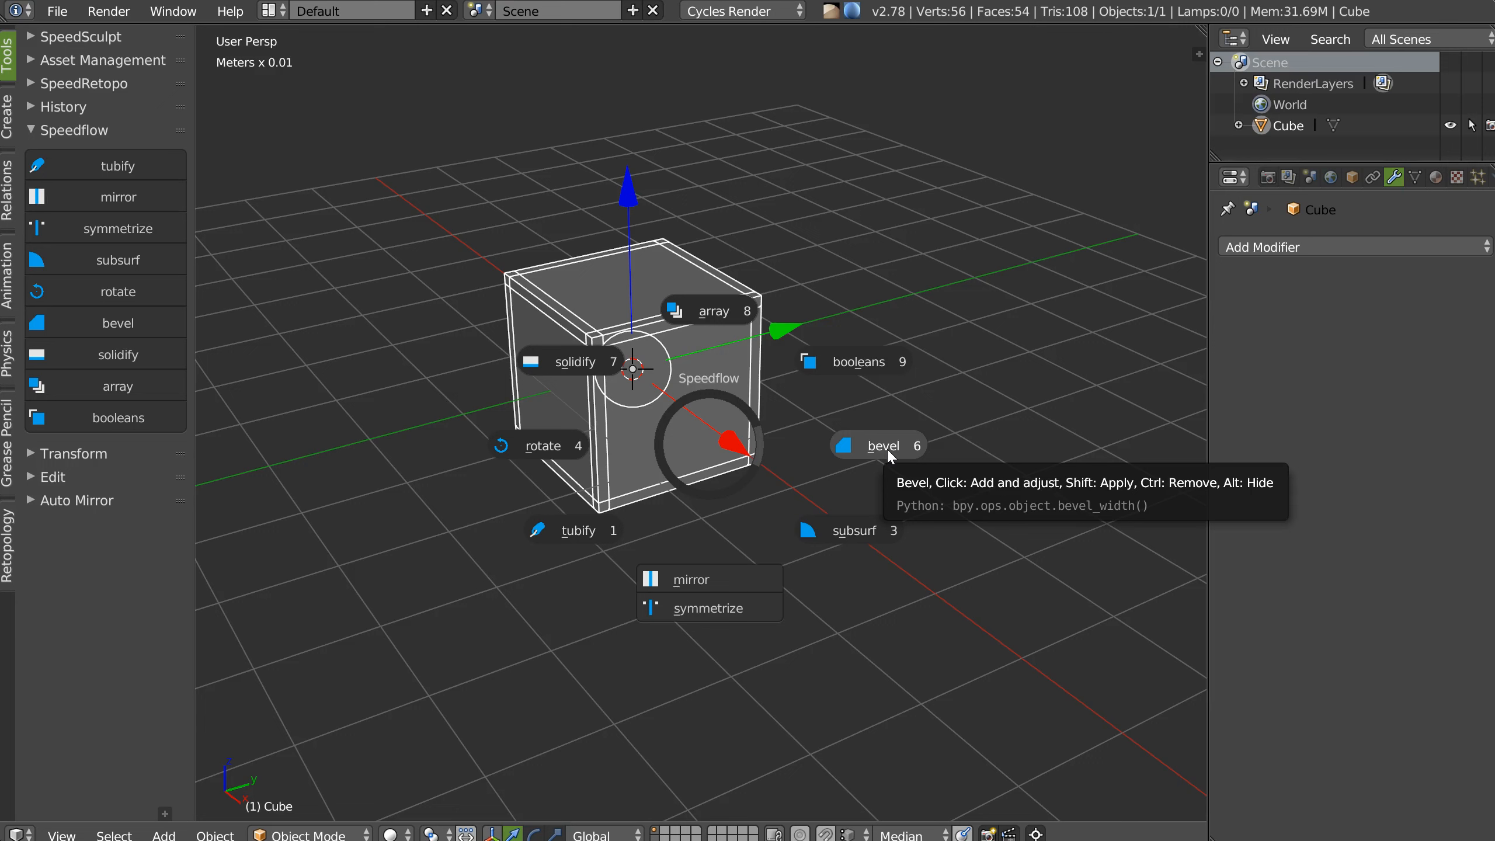
key("Escape")
Delete the beveled cube and add a new cube in its place.
key("x")
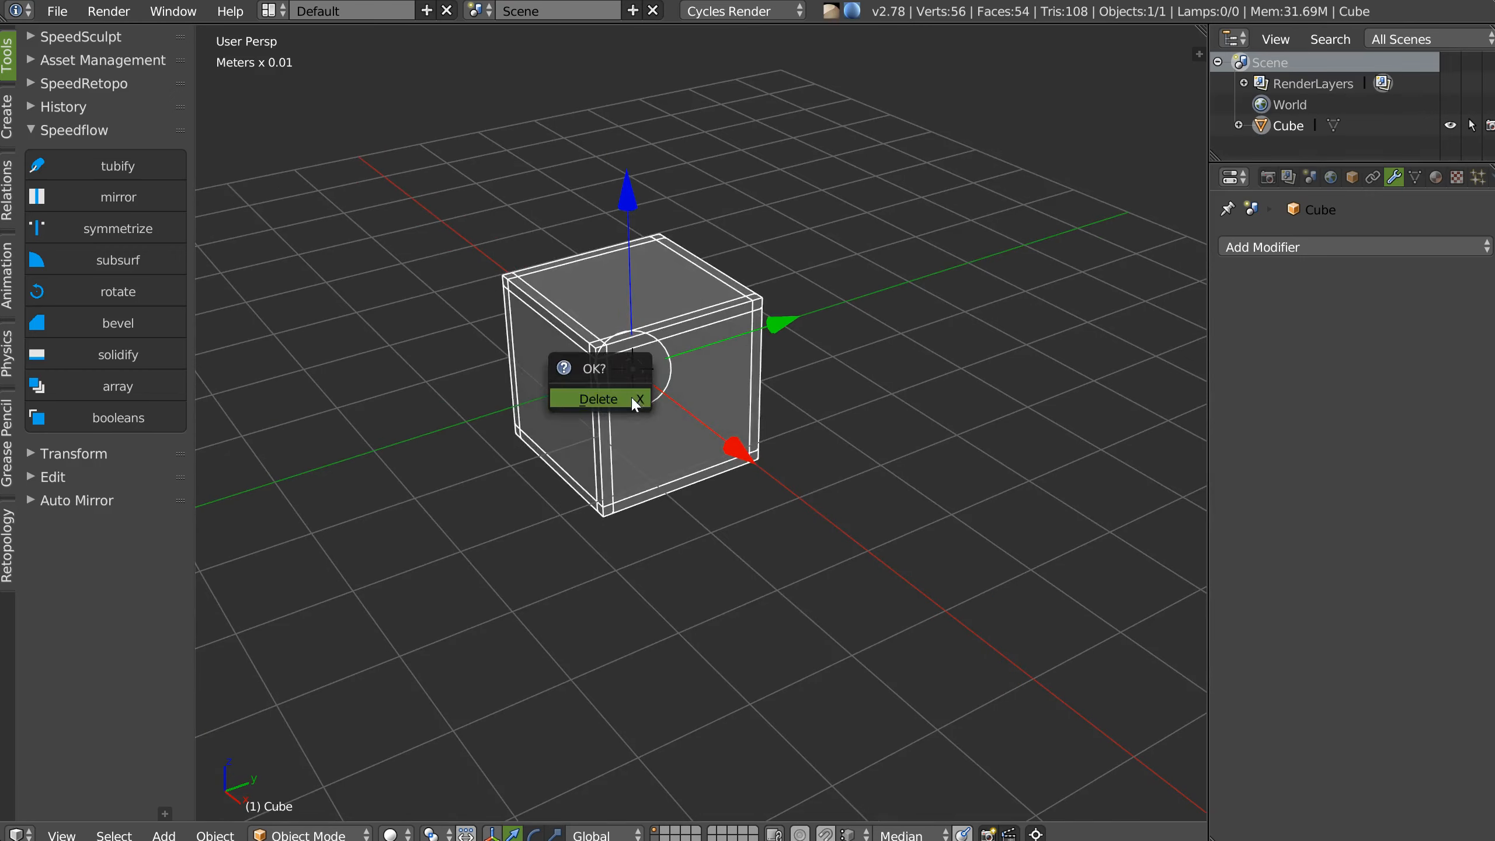
left_click(631, 395)
right_click(633, 404)
left_click(517, 577)
Add a Speedflow bevel to the new cube with Subdiv mode off, size 0.01, 4 segments and profile 0.7.
key("space")
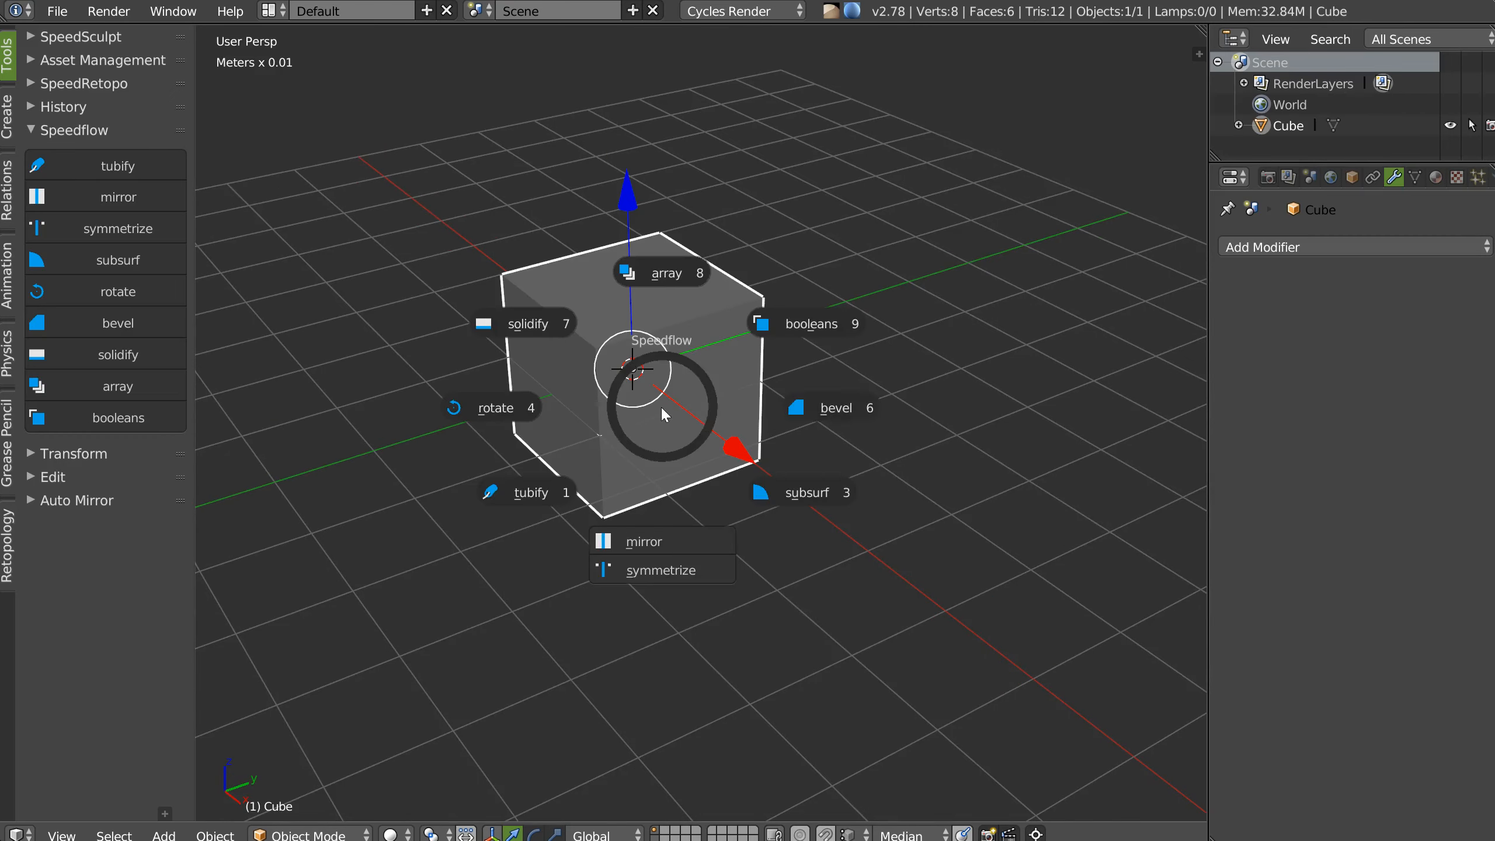
left_click(825, 411)
key("e")
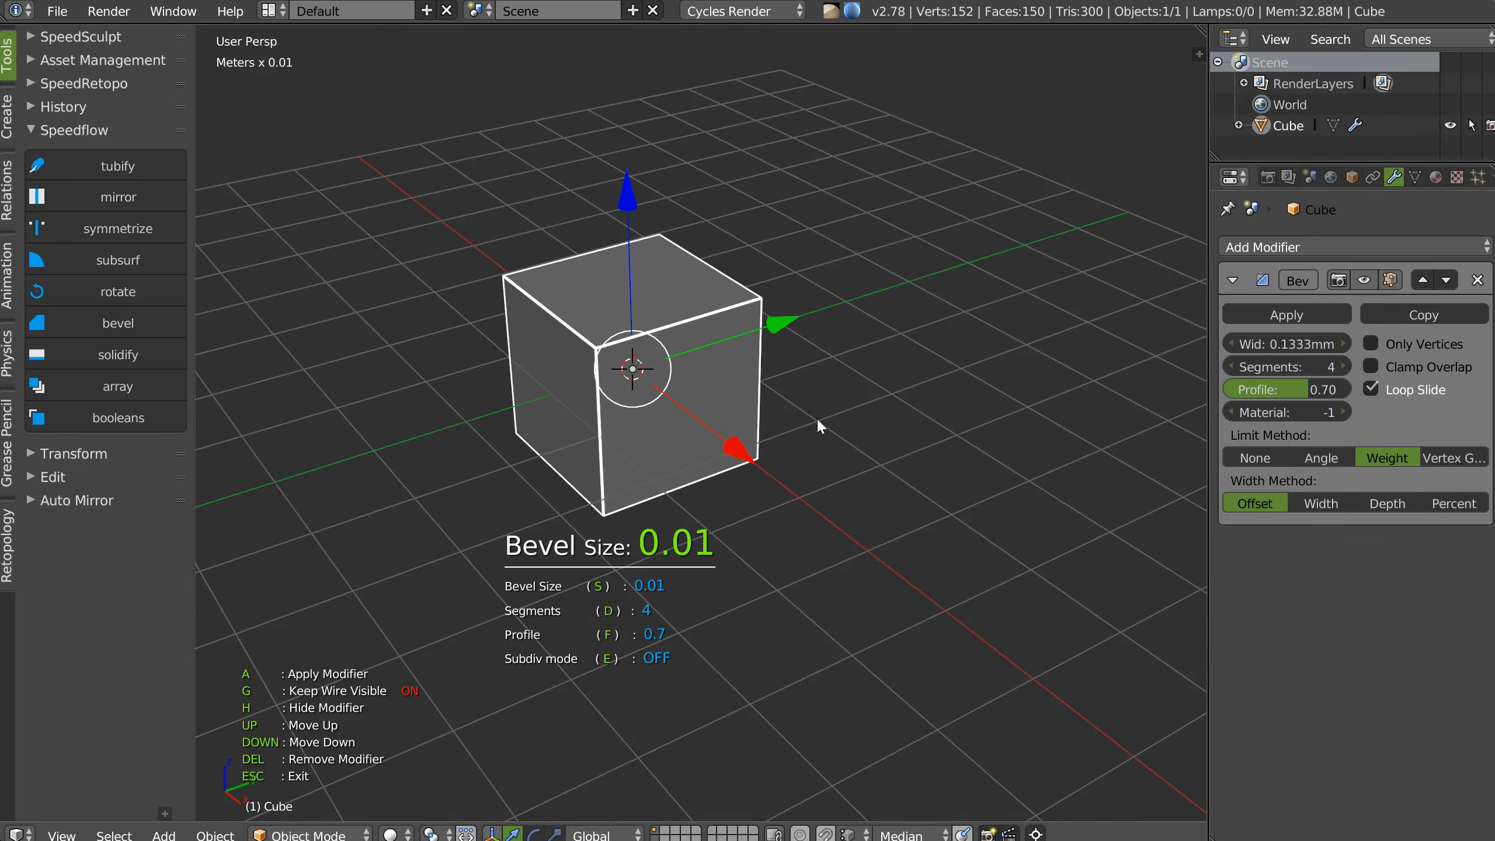
left_click(817, 420)
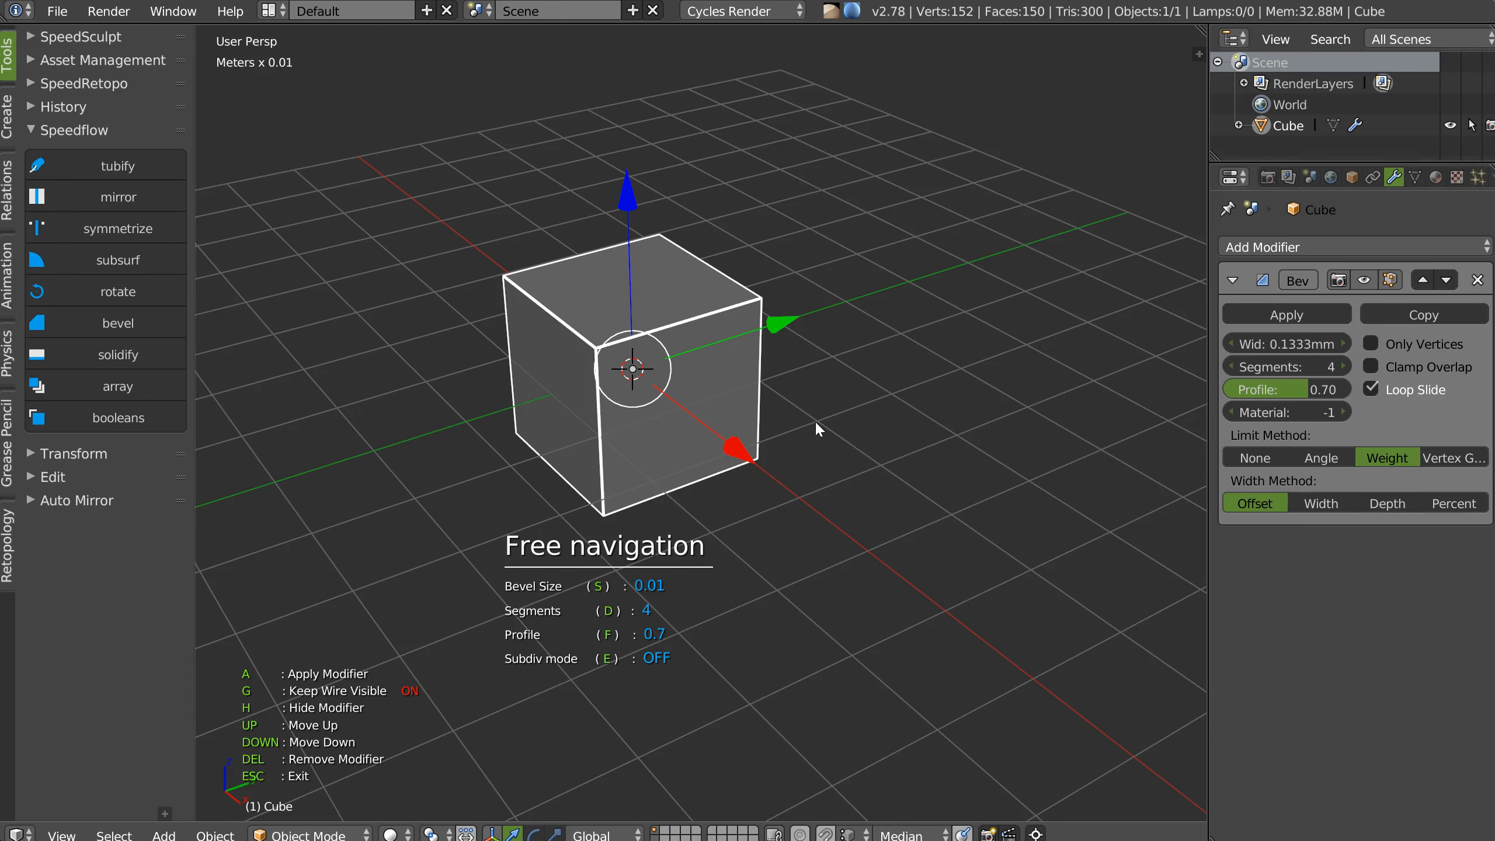
key("Escape")
Add a second cube overlapping the top of the beveled cube and place a duplicate overlapping its lower part.
right_click(596, 381)
left_click(488, 538)
left_click_drag(568, 393, 594, 208)
left_click_drag(667, 52, 669, 76)
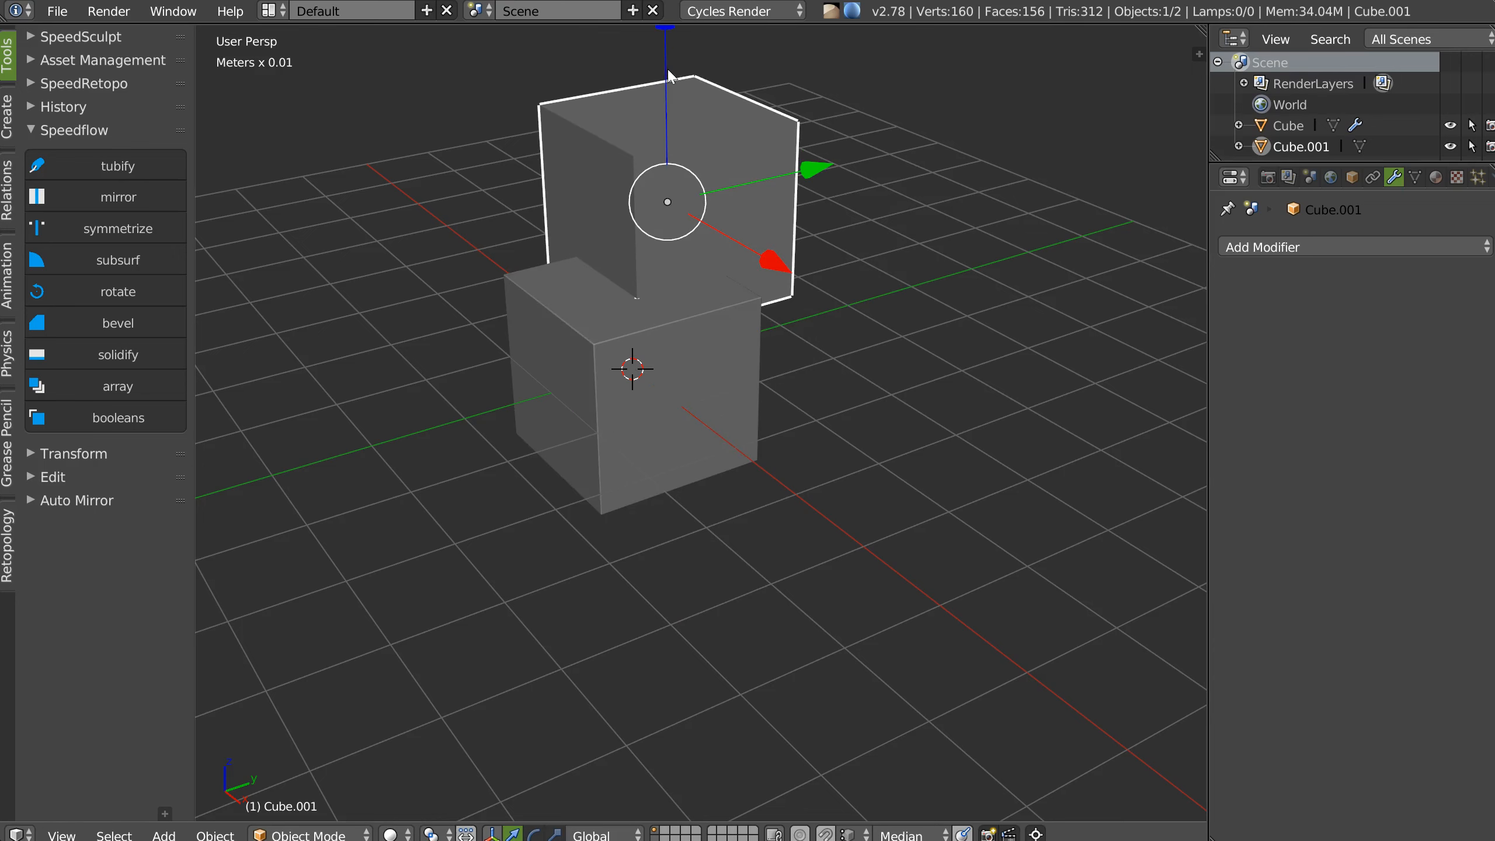
key("shift+d")
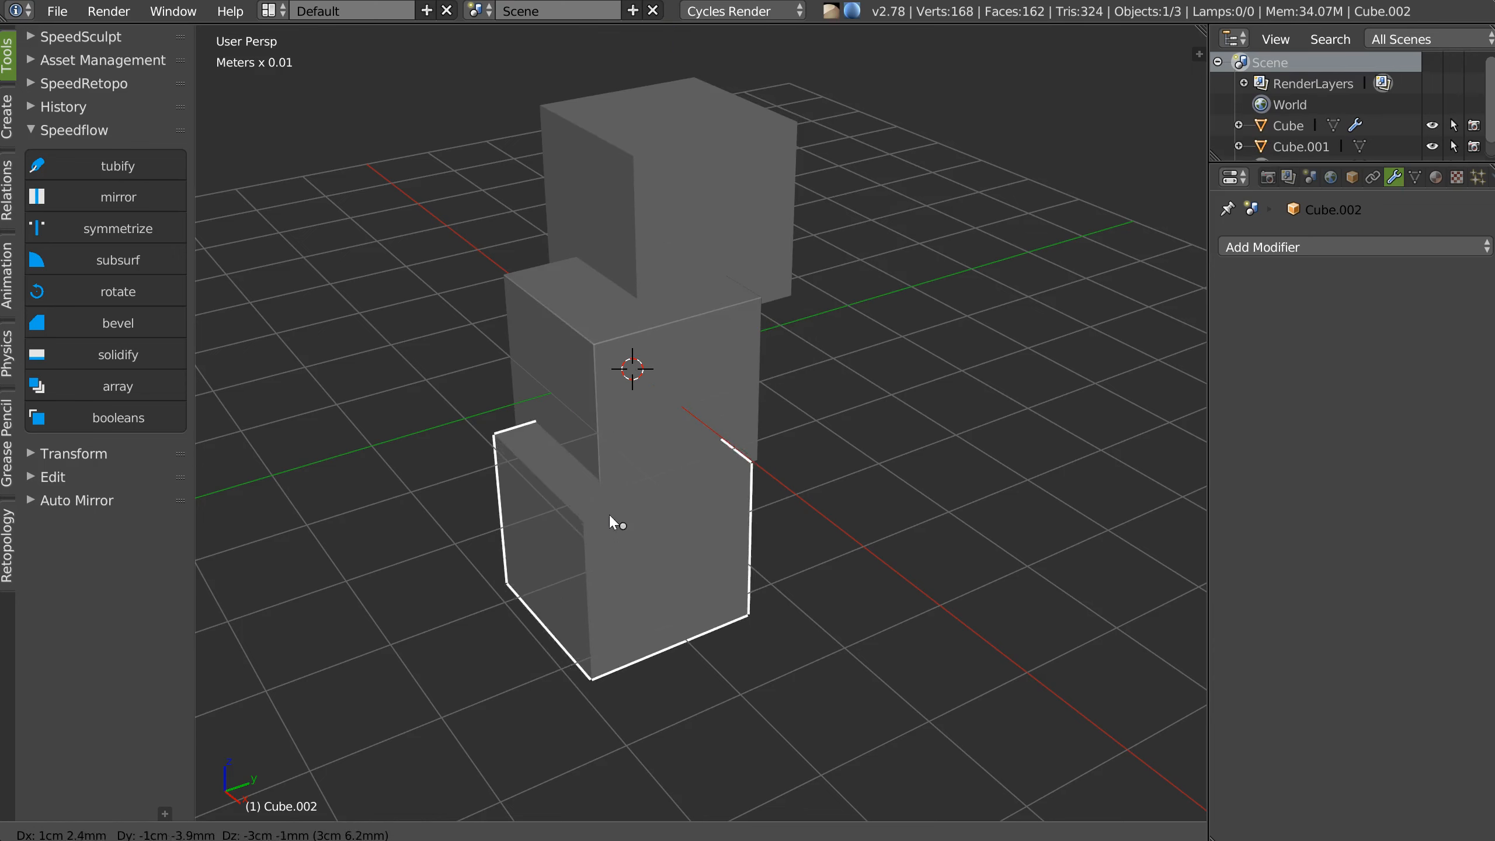
left_click(600, 499)
Select all three cubes with the beveled one active and subtract the other two using Speedflow's Difference boolean.
left_click(747, 265, "shift")
left_click(730, 392, "shift")
key("shift+space")
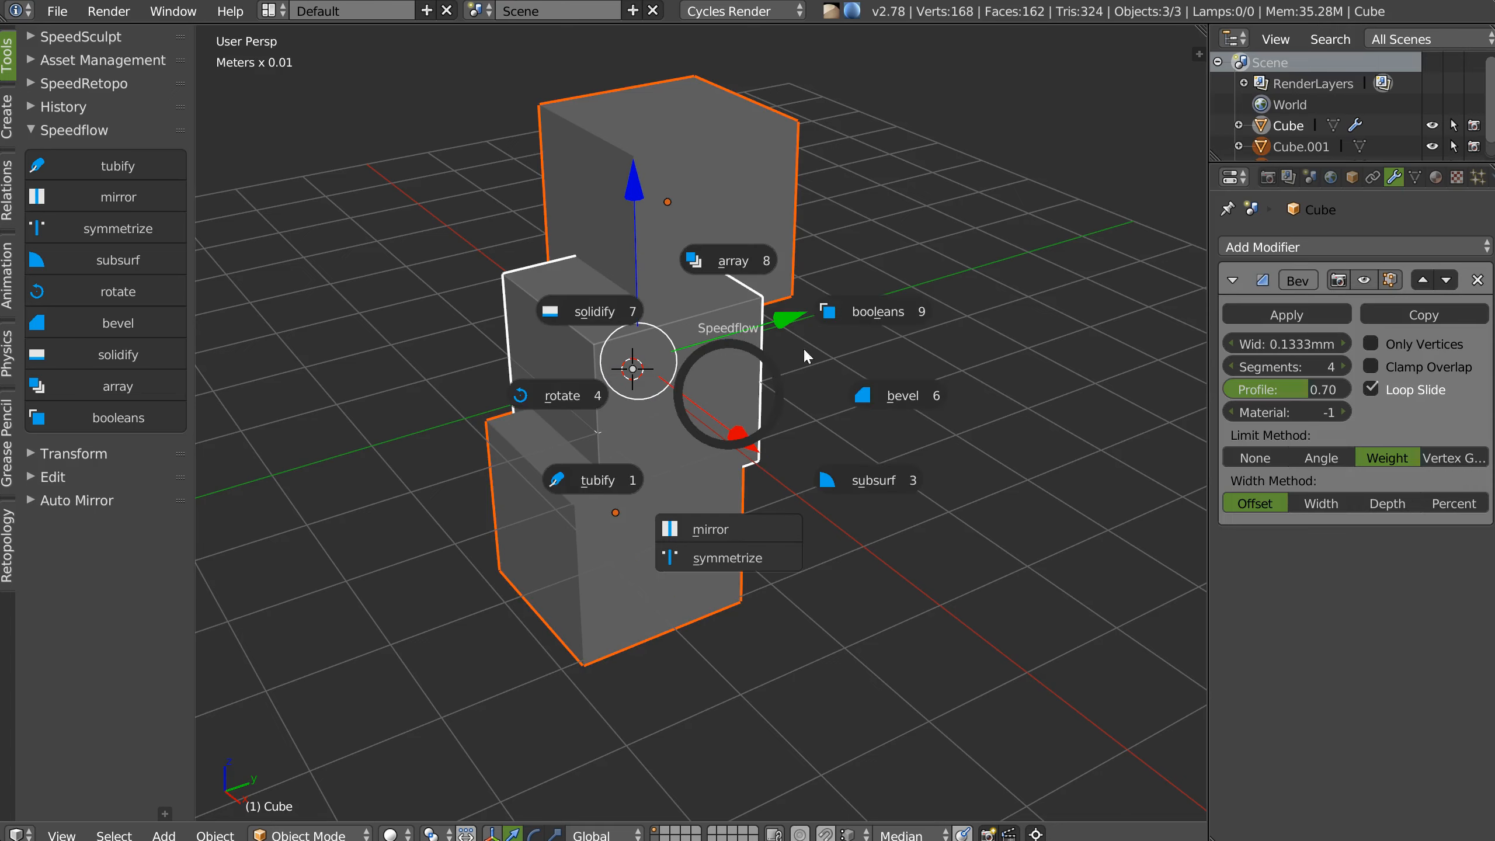
left_click(888, 316)
left_click(894, 314)
Toggle the visibility of the active cube's two boolean modifiers with Speedflow and leave them hidden.
middle_click_drag(893, 313, 702, 327)
key("alt+shift+s")
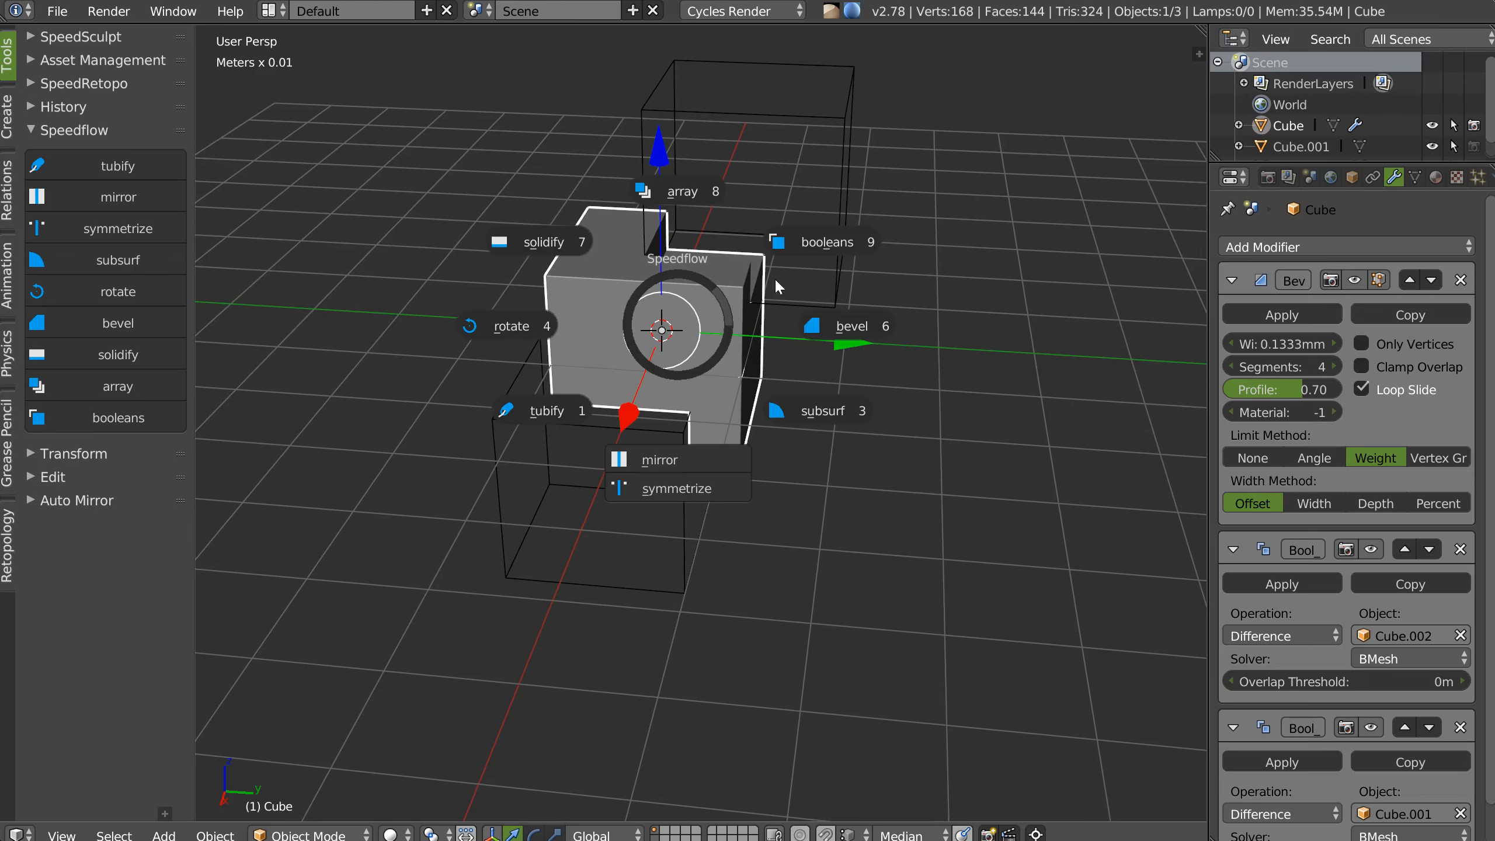
left_click(824, 241)
middle_click_drag(803, 273, 714, 282)
key("space")
left_click(754, 229)
key("space")
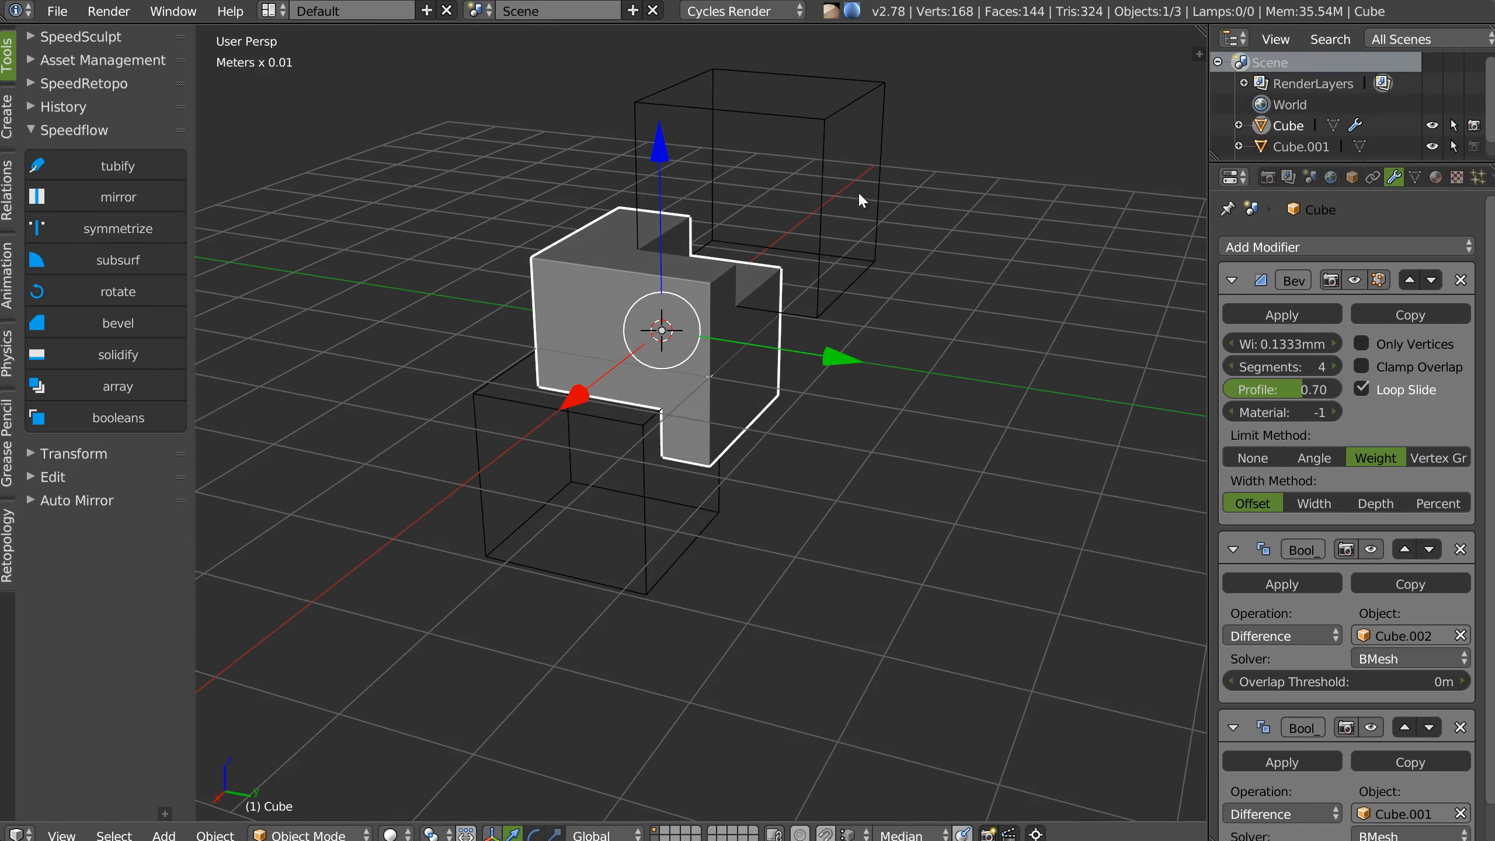
left_click(827, 207)
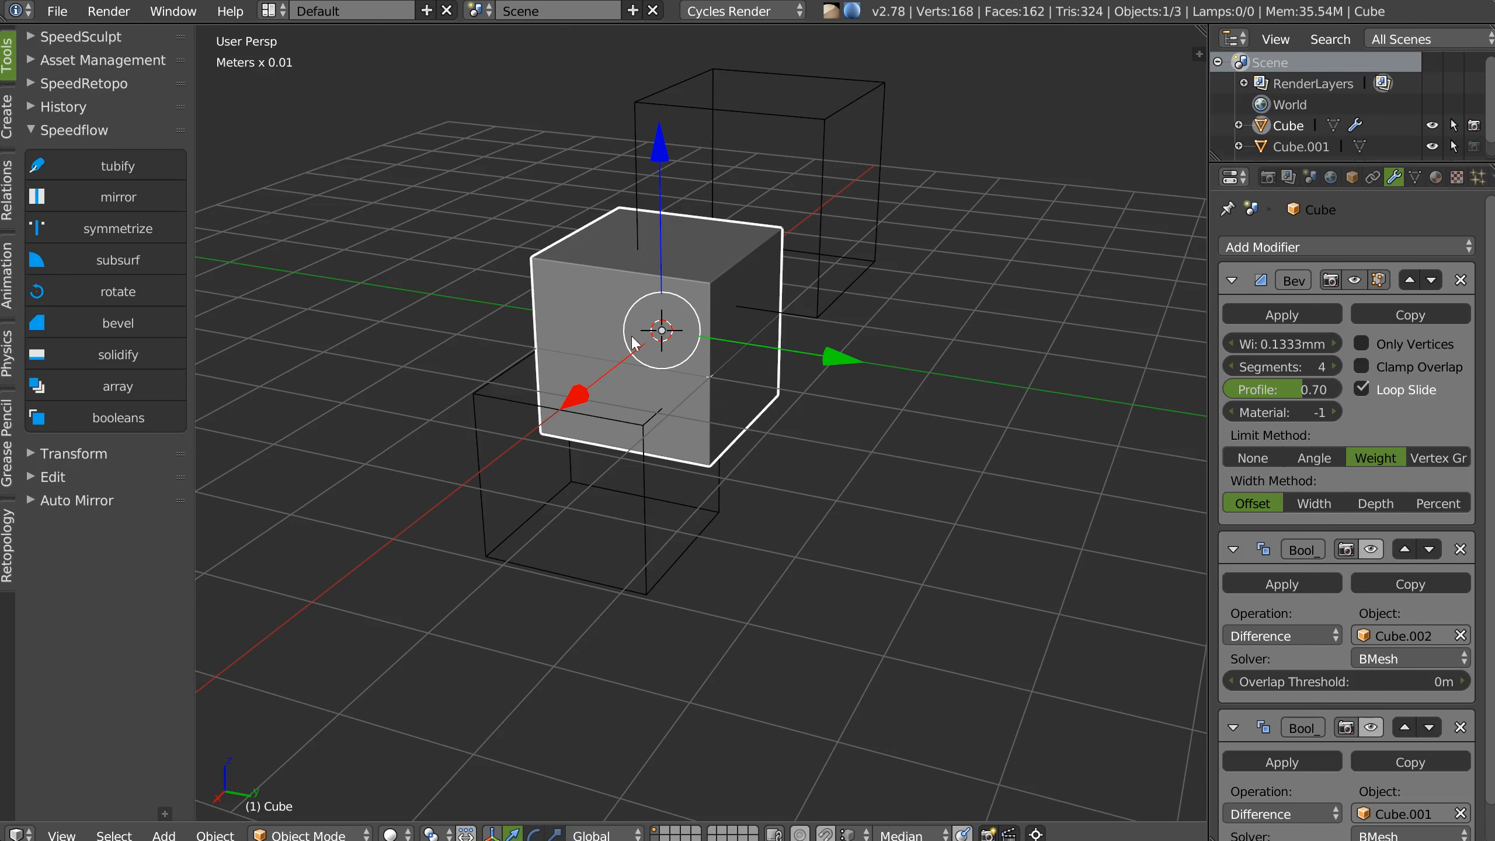
Show the cube's two hidden boolean modifiers again with Speedflow.
key("space")
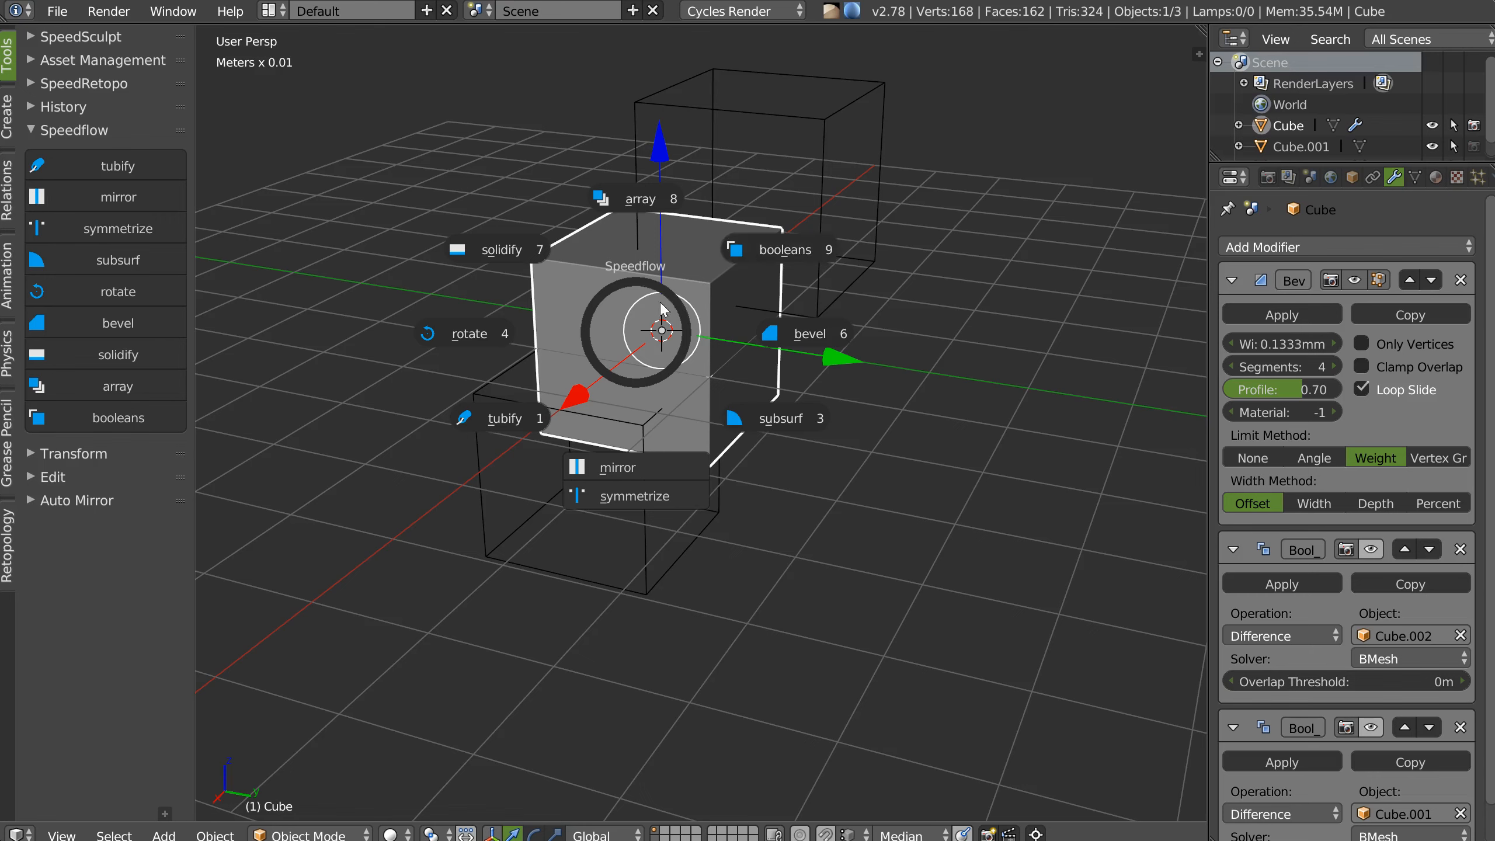
key("Escape")
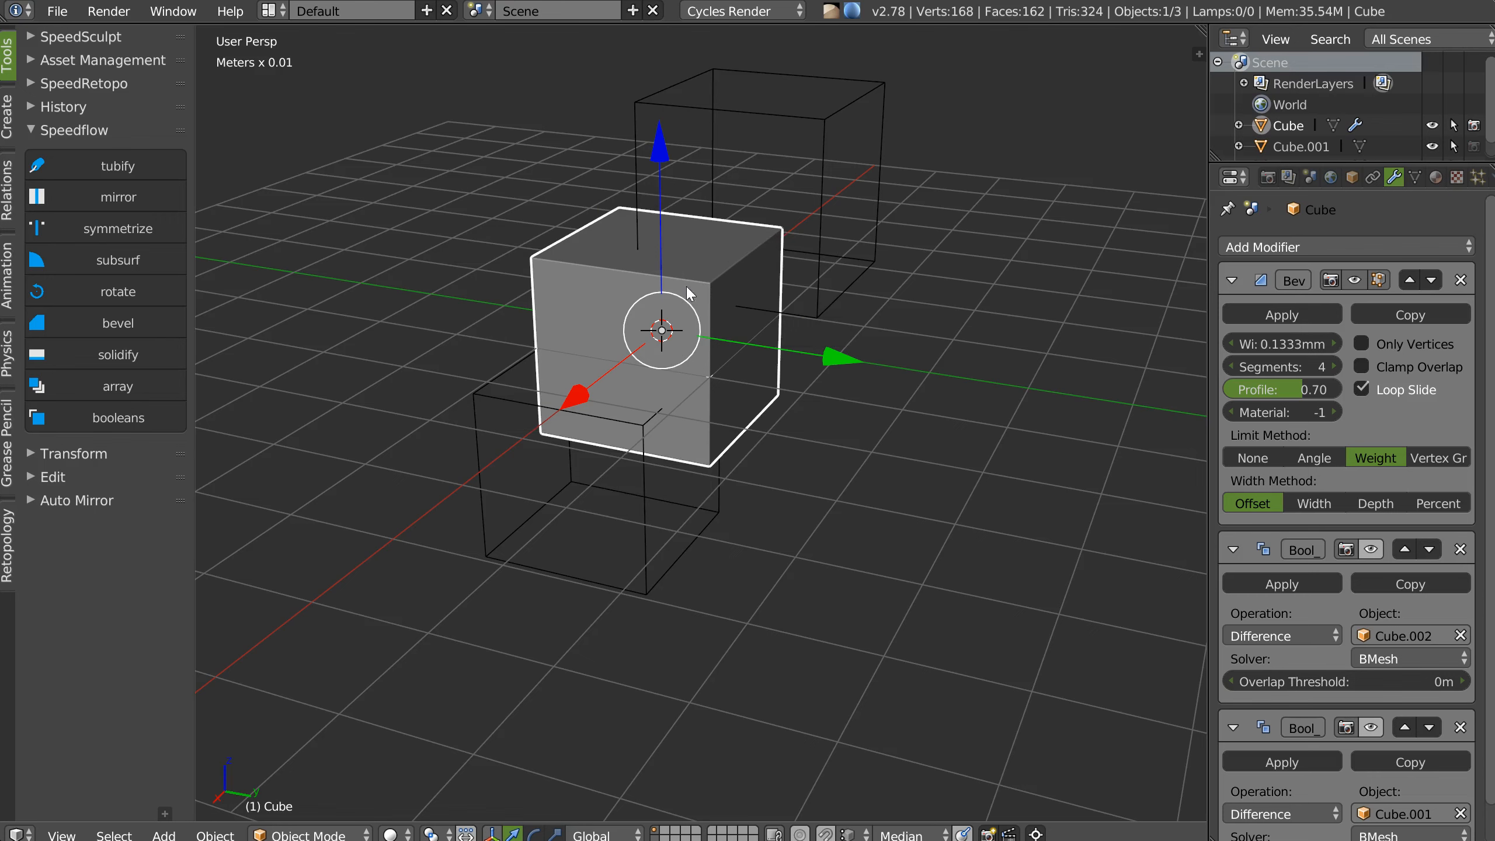
key("space")
left_click(787, 260)
middle_click_drag(788, 265, 682, 275)
Apply both boolean modifiers on the cube with Speedflow, keeping its bevel modifier live.
key("space")
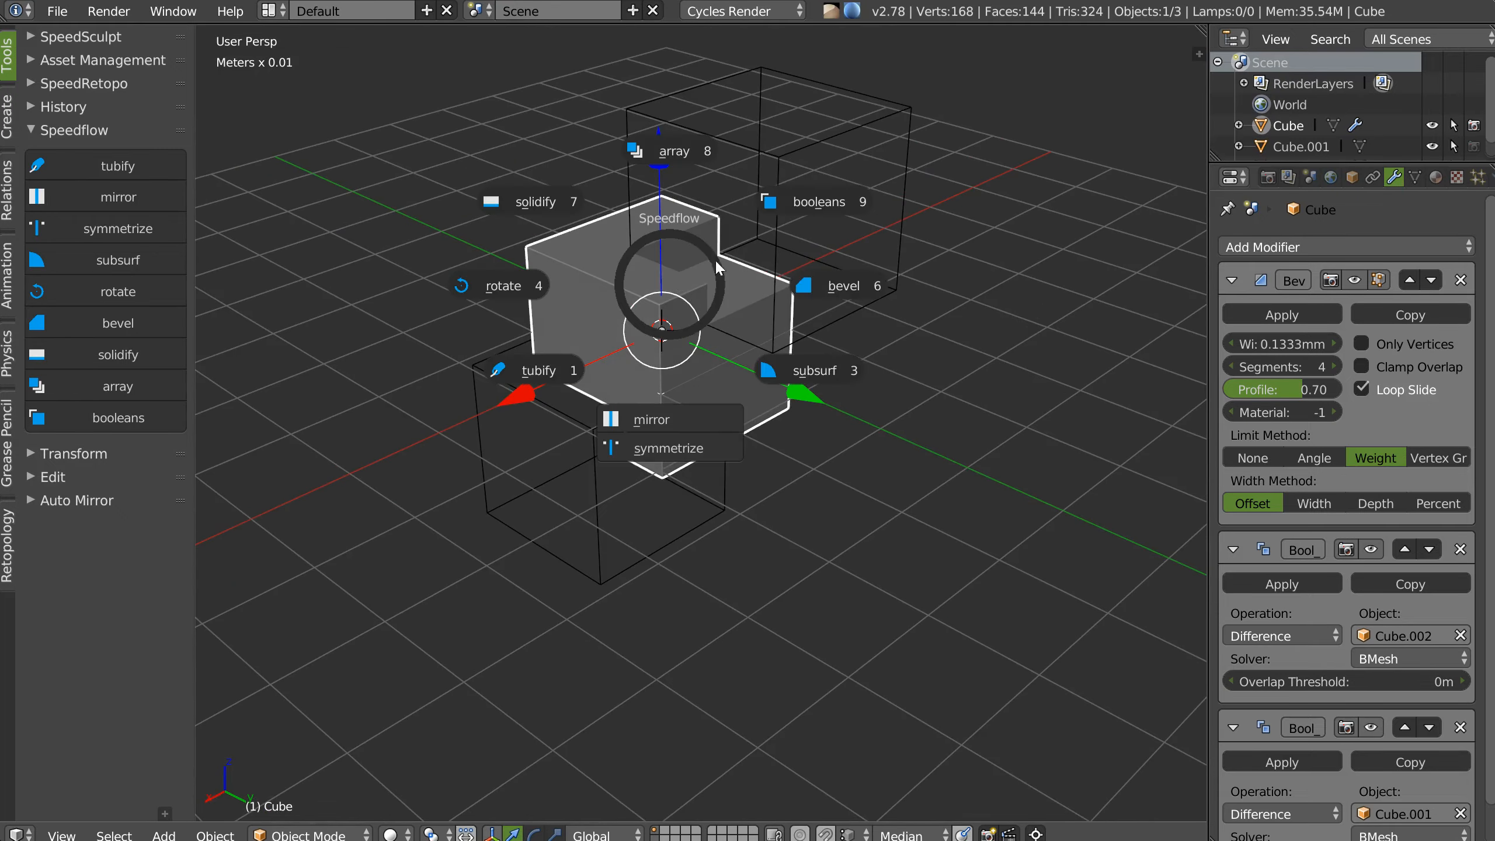
left_click(823, 194)
middle_click_drag(822, 194, 663, 302)
key("space")
left_click(812, 291)
middle_click_drag(822, 291, 783, 255)
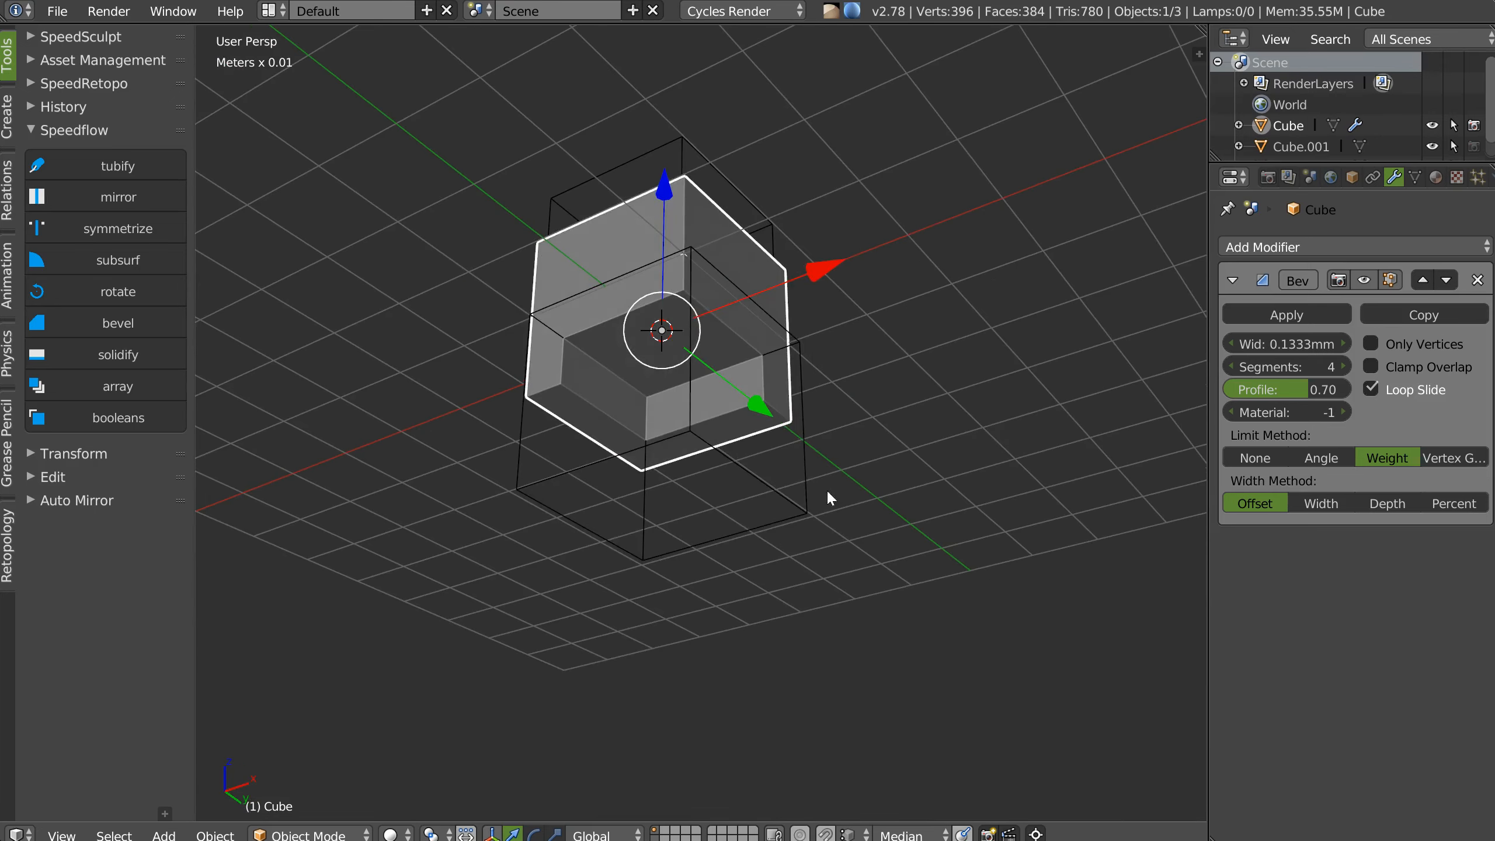
Select the two wireframe cutter cubes and delete them.
right_click(815, 490)
middle_click_drag(743, 327, 724, 369)
right_click(894, 190, "shift")
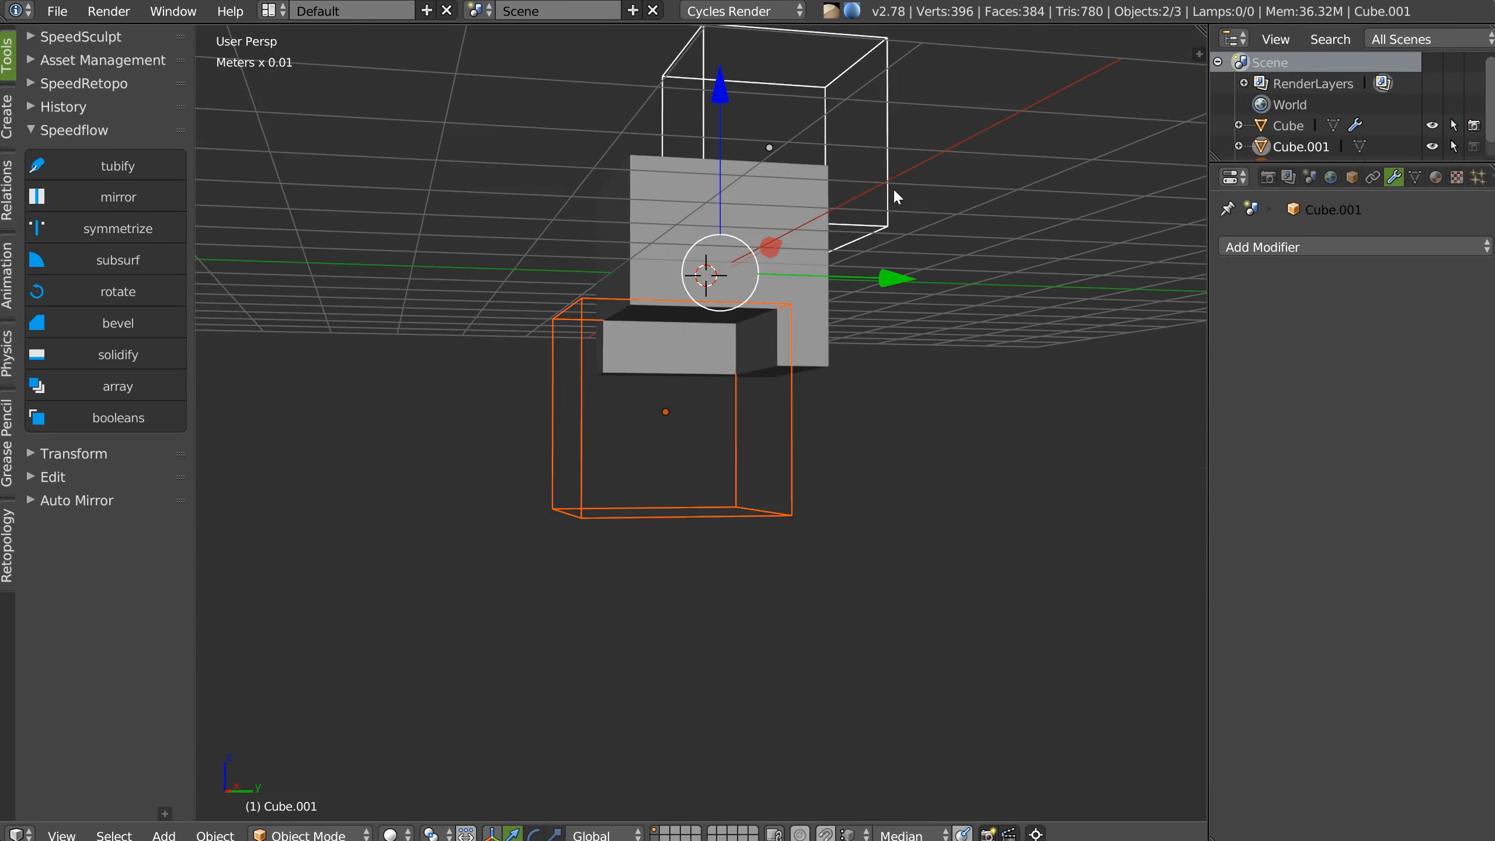
key("Delete")
middle_click_drag(723, 290, 448, 308)
Round the inner vertical edge of the cube's notch with a multi-segment edge bevel and reopen the cube's Speedflow bevel.
right_click(451, 284)
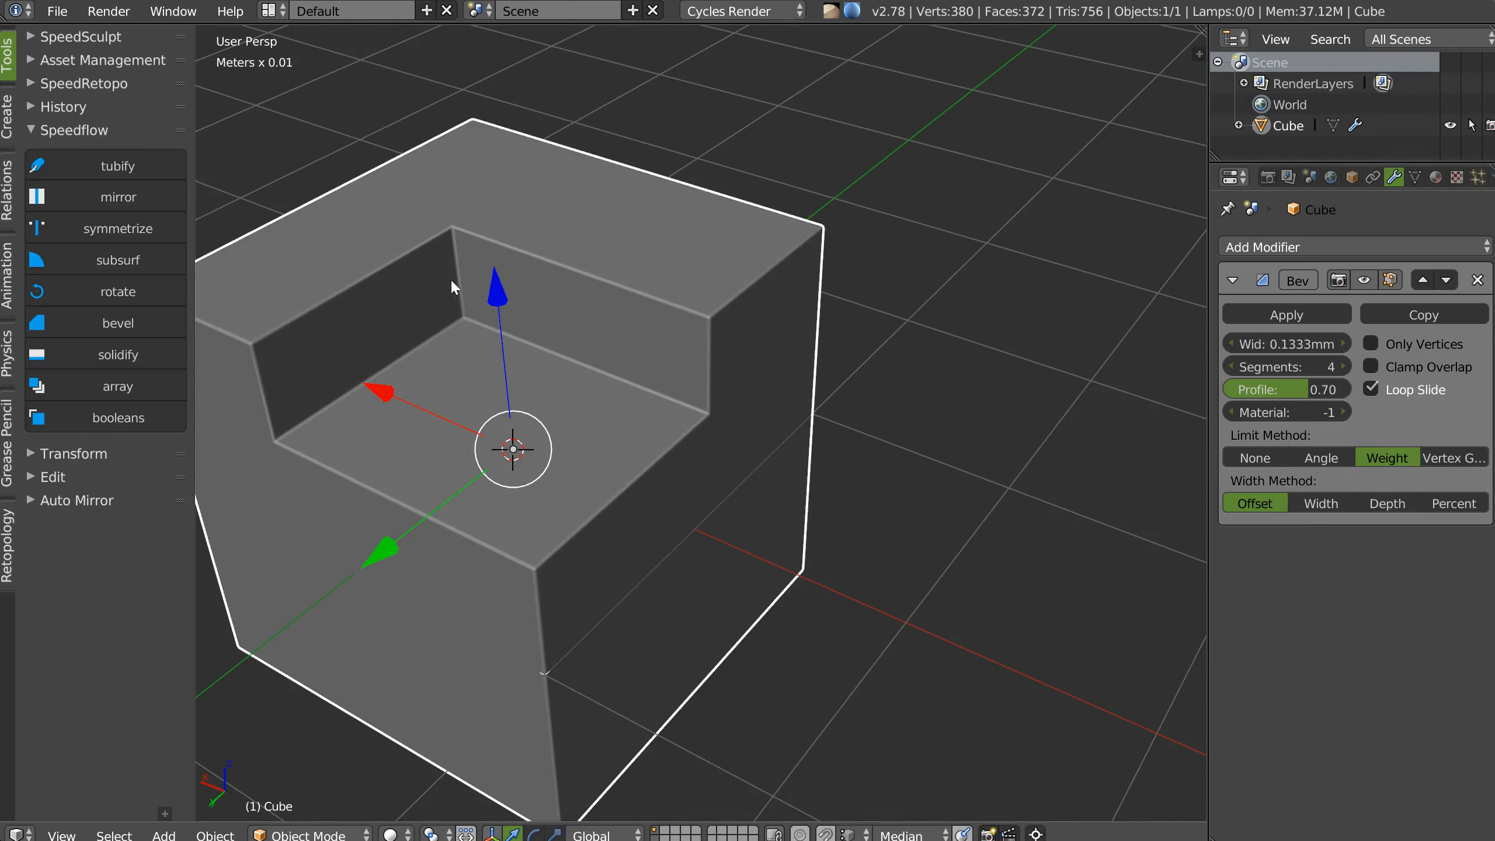
key("Tab")
right_click(461, 271)
key("ctrl+b")
scroll(645, 311, "up", 5)
left_click(648, 376)
key("Tab")
key("space")
left_click(786, 317)
right_click(789, 313)
Chamfer an outer vertical edge of the notched cube with an edge bevel in Edit Mode.
scroll(824, 250, "down", 4)
middle_click_drag(700, 323, 670, 274)
scroll(738, 330, "up", 3)
key("Tab")
right_click(648, 501)
key("ctrl+b")
left_click(748, 431)
key("Tab")
Add a Speedflow array to the cube along X with count 3 and relative offset 1.25.
middle_click_drag(701, 276, 541, 305)
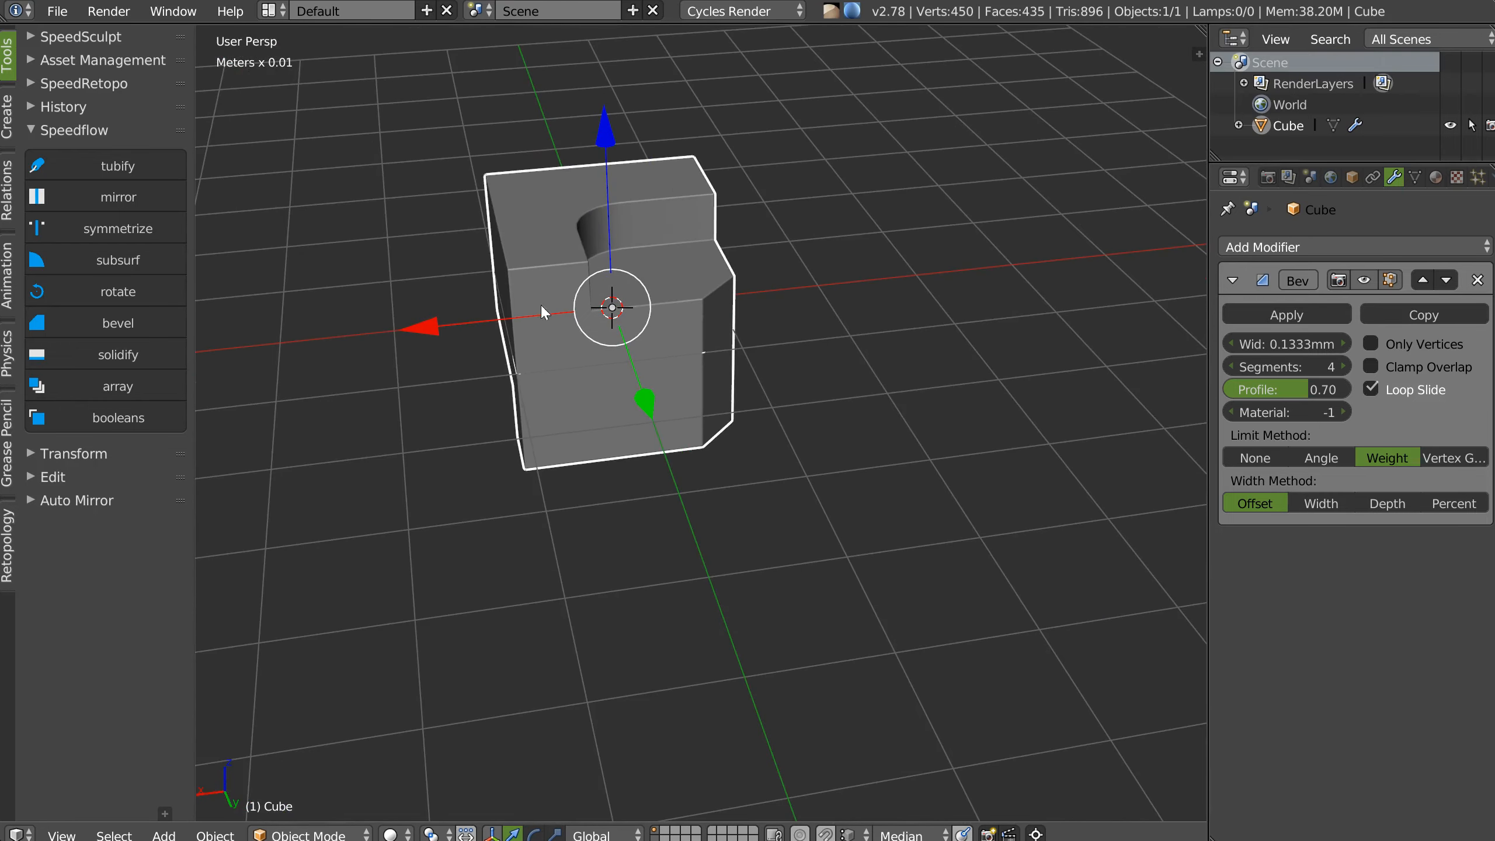
key("space")
left_click(676, 187)
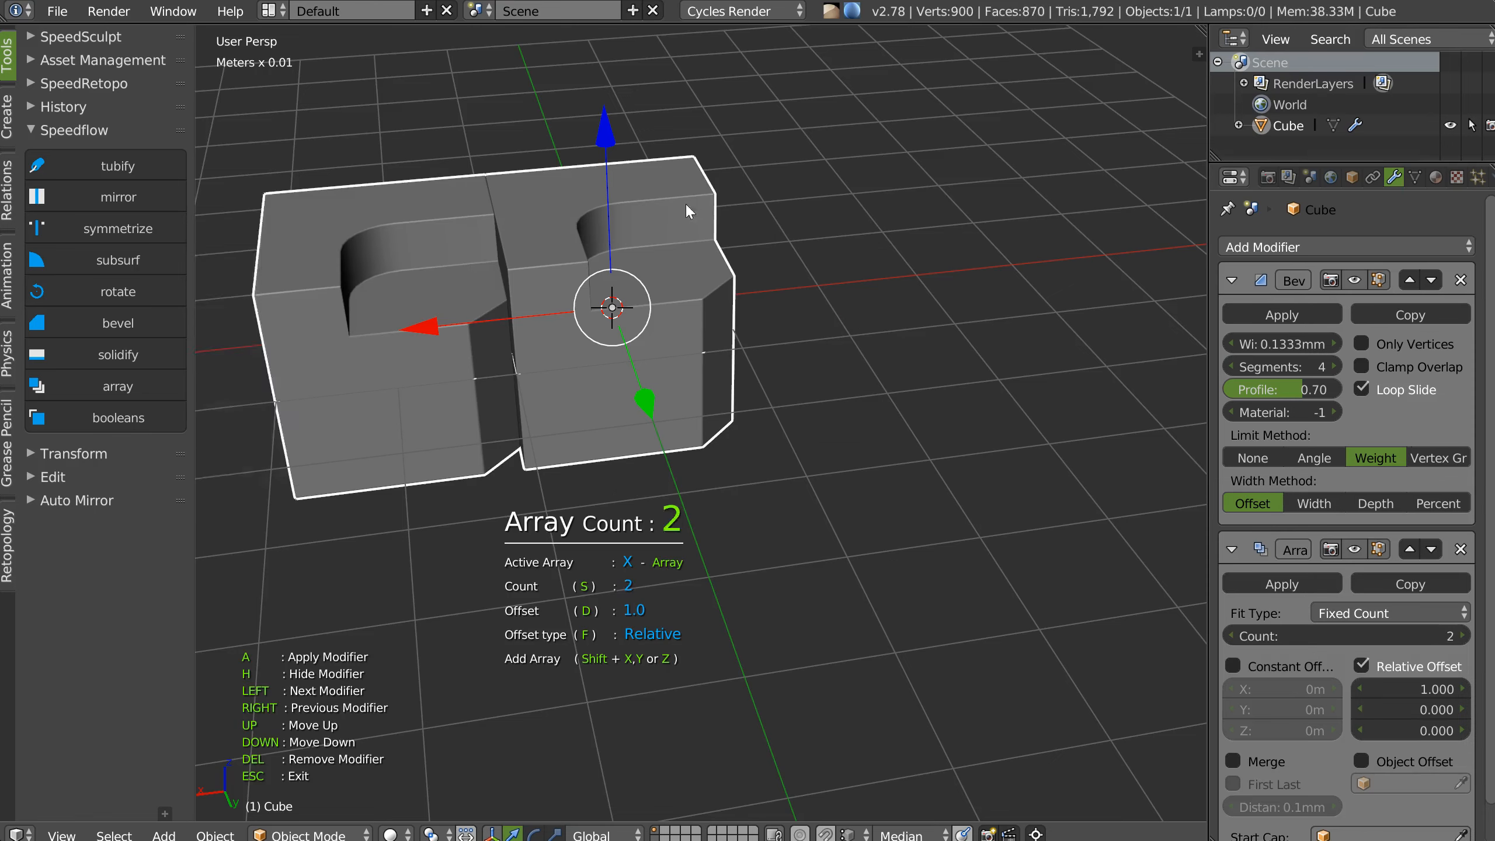
left_click(725, 213)
key("d")
left_click(737, 215)
scroll(736, 216, "down", 6)
middle_click_drag(511, 346, 638, 353)
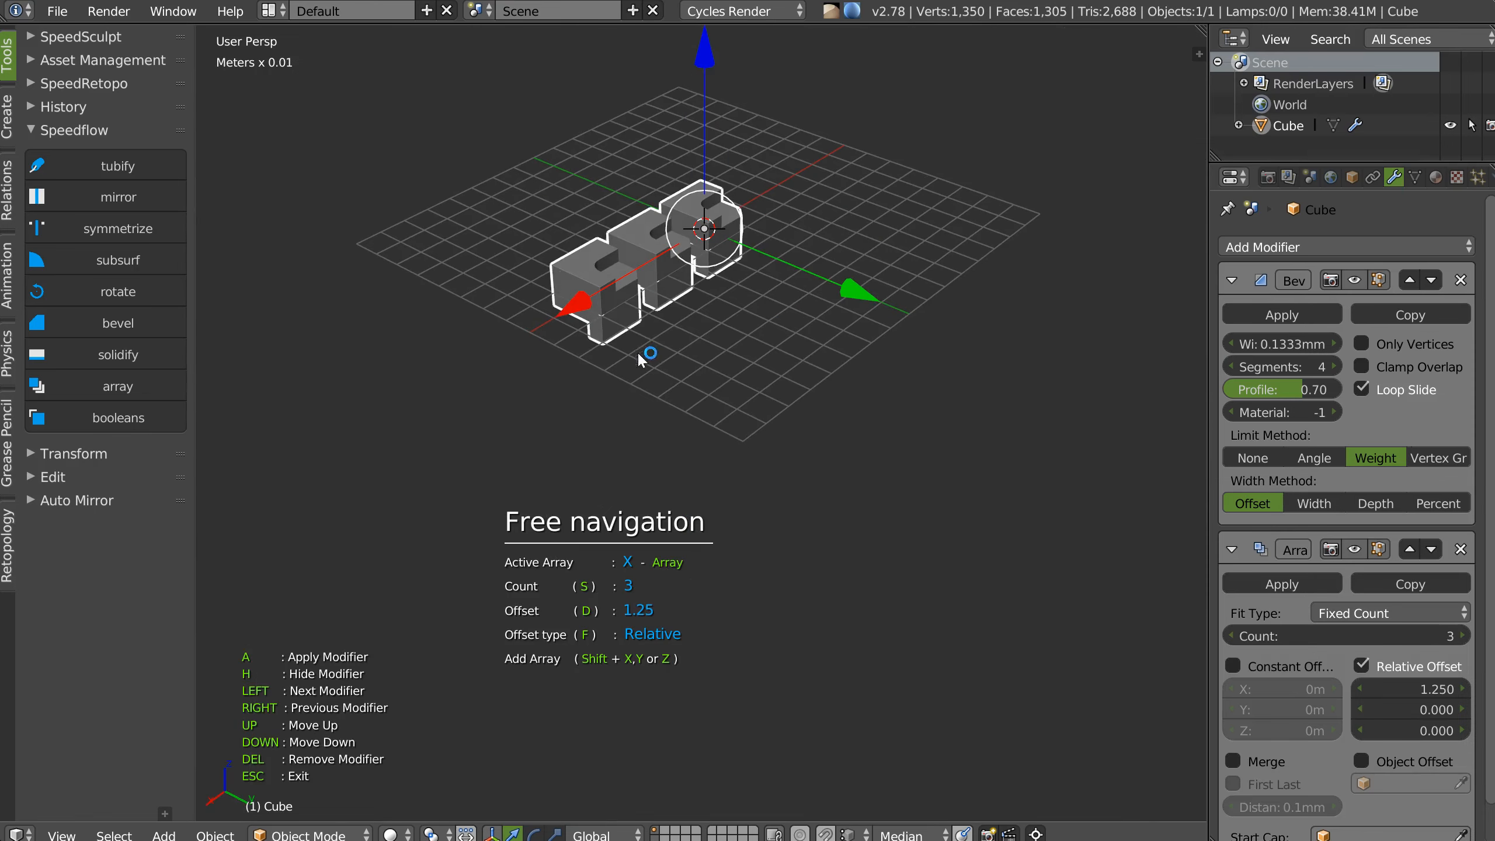
key("Escape")
Remove the array from the cube with Speedflow and revert the cube's edge bevels.
middle_click_drag(648, 349, 544, 288)
key("space")
left_click(690, 208, "ctrl")
key("space")
left_click(662, 181, "ctrl")
key("space")
left_click(656, 149, "alt")
scroll(582, 280, "up", 5)
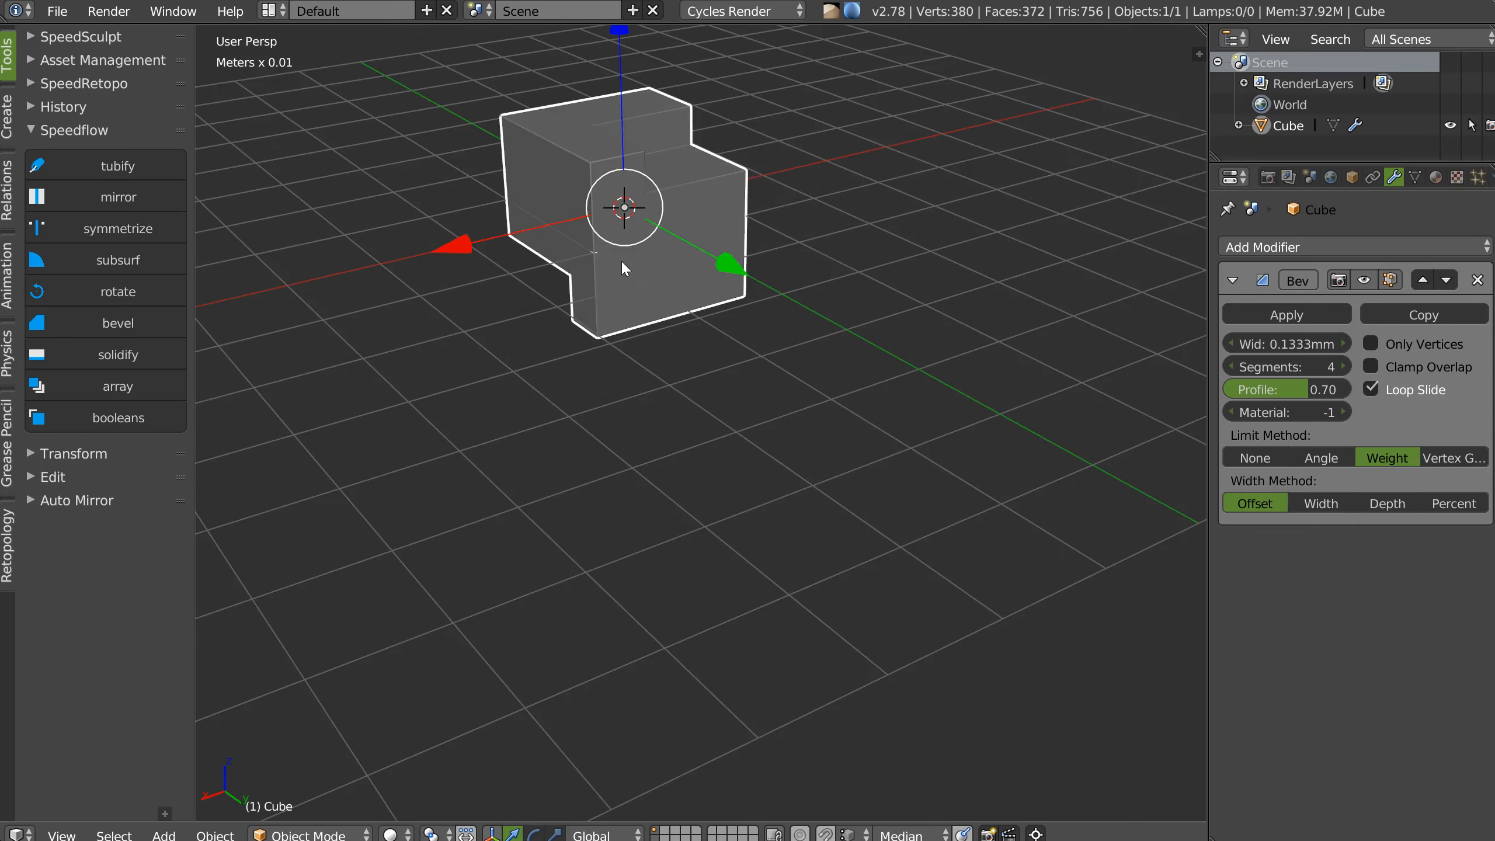
Add a Speedflow array to the notched cube along X with count 4 and relative offset 1.27.
key("space")
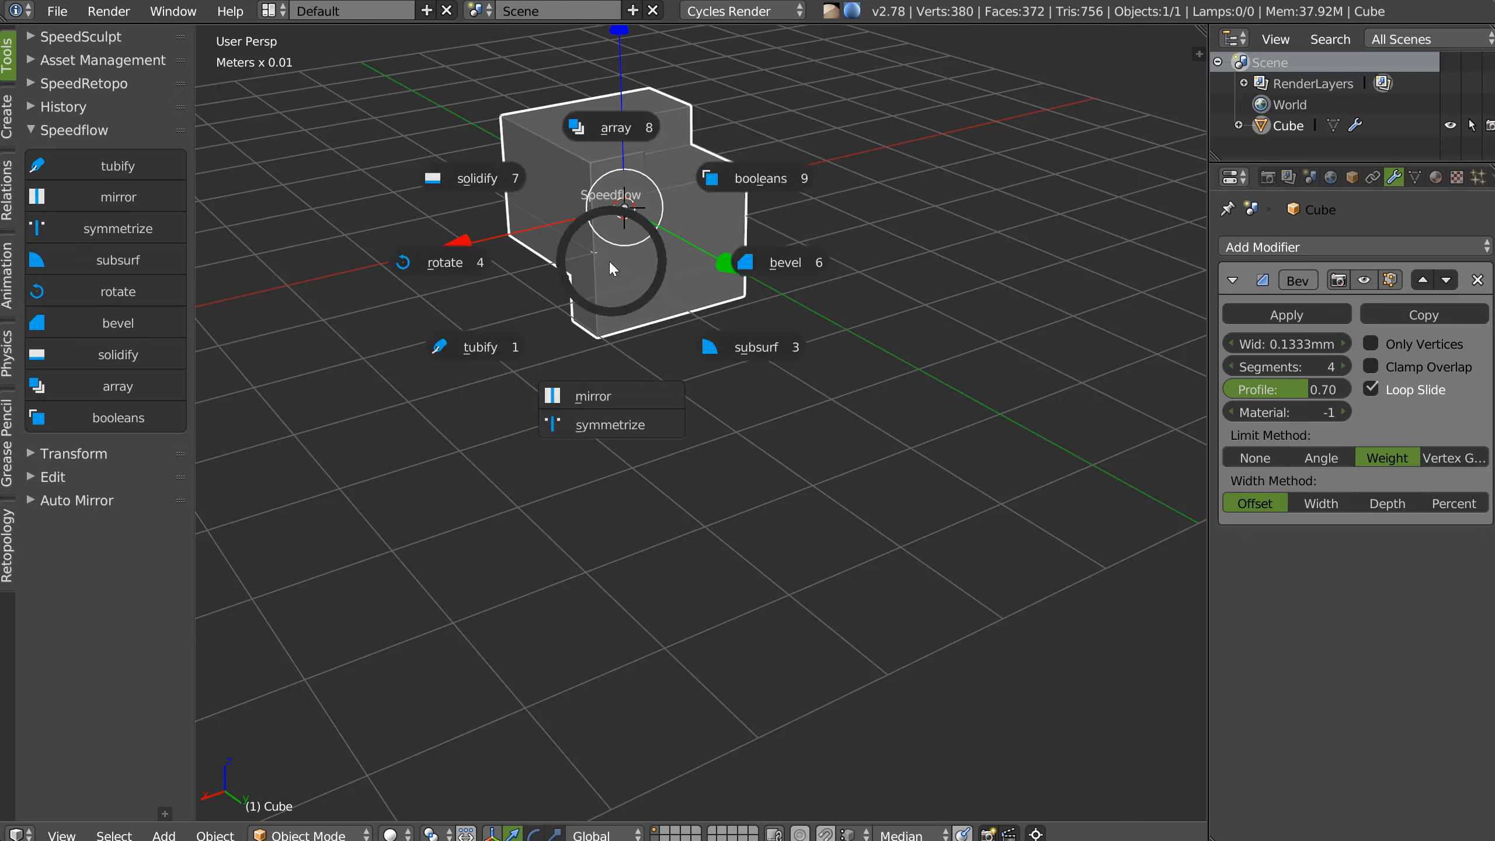
key("space")
left_click(624, 221)
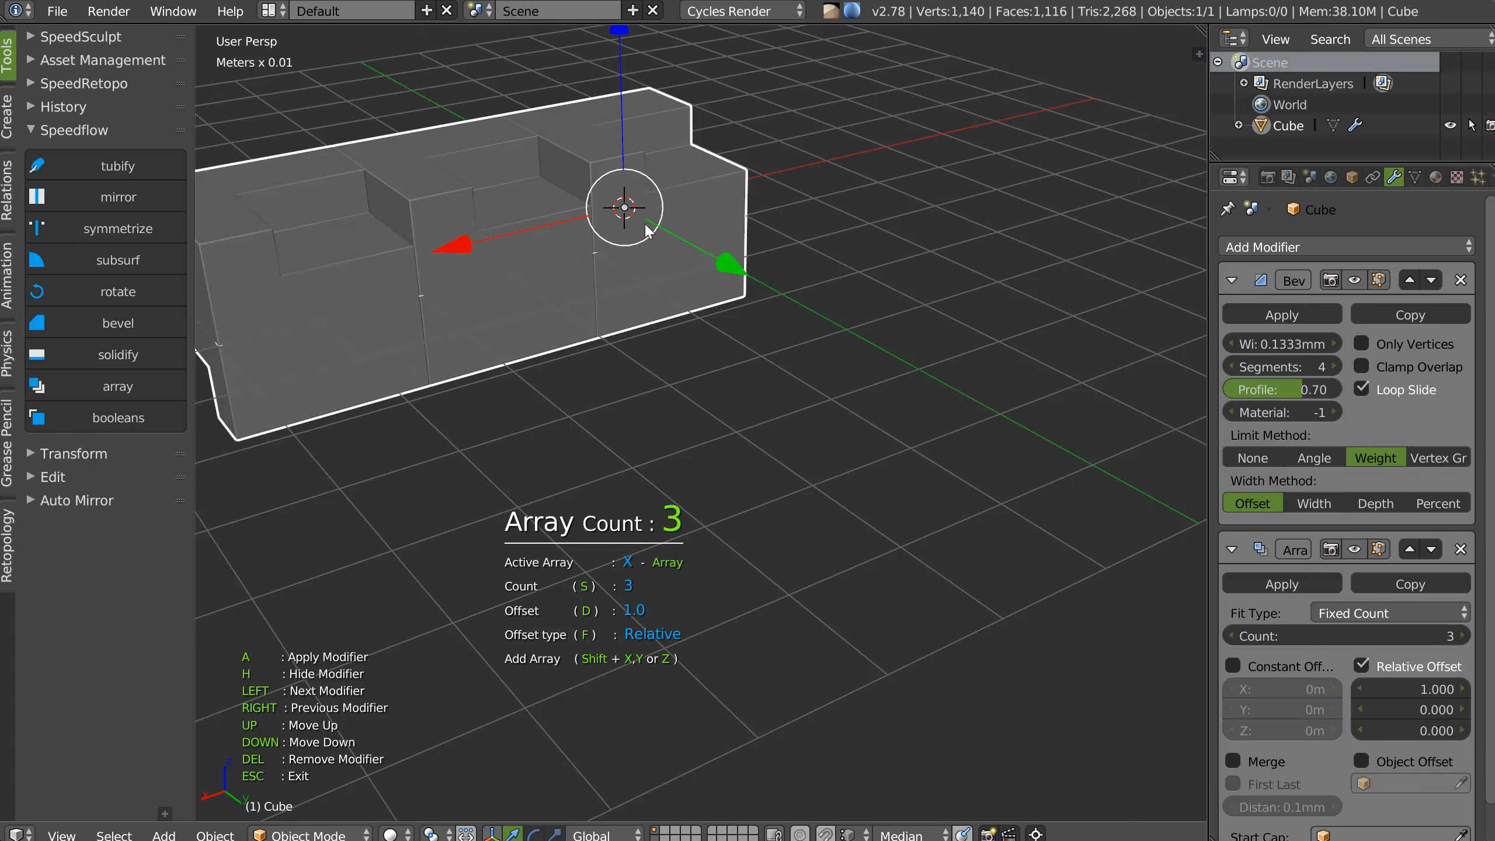
key("d")
key("s")
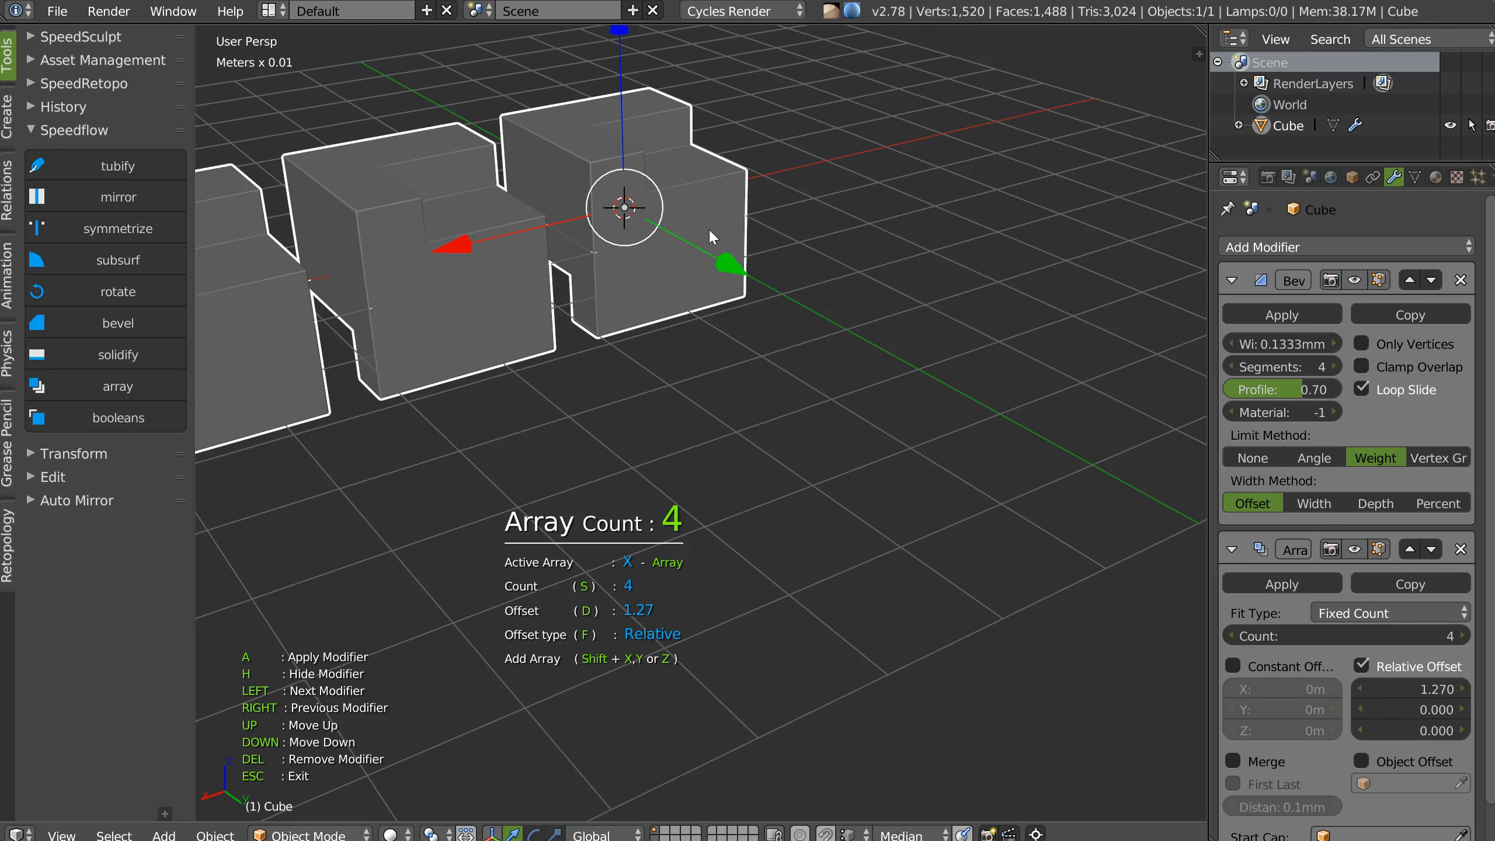
key("space")
Add matching Speedflow arrays along Y and Z, each with count 4 and offset 1.27, and exit the tool.
scroll(717, 257, "down", 5)
key("shift+y")
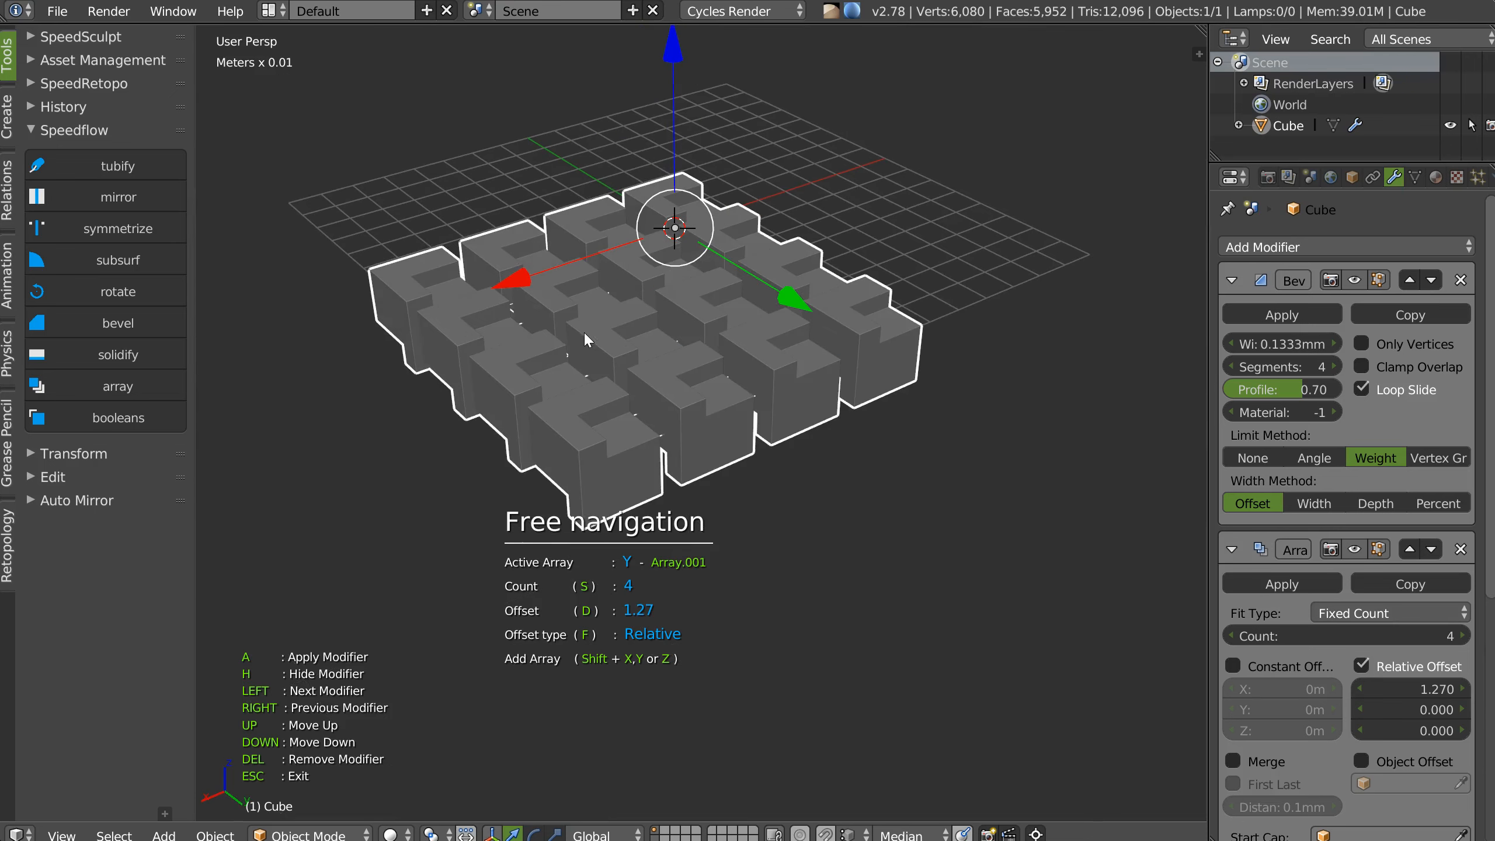
key("shift+z")
middle_click_drag(581, 333, 642, 344)
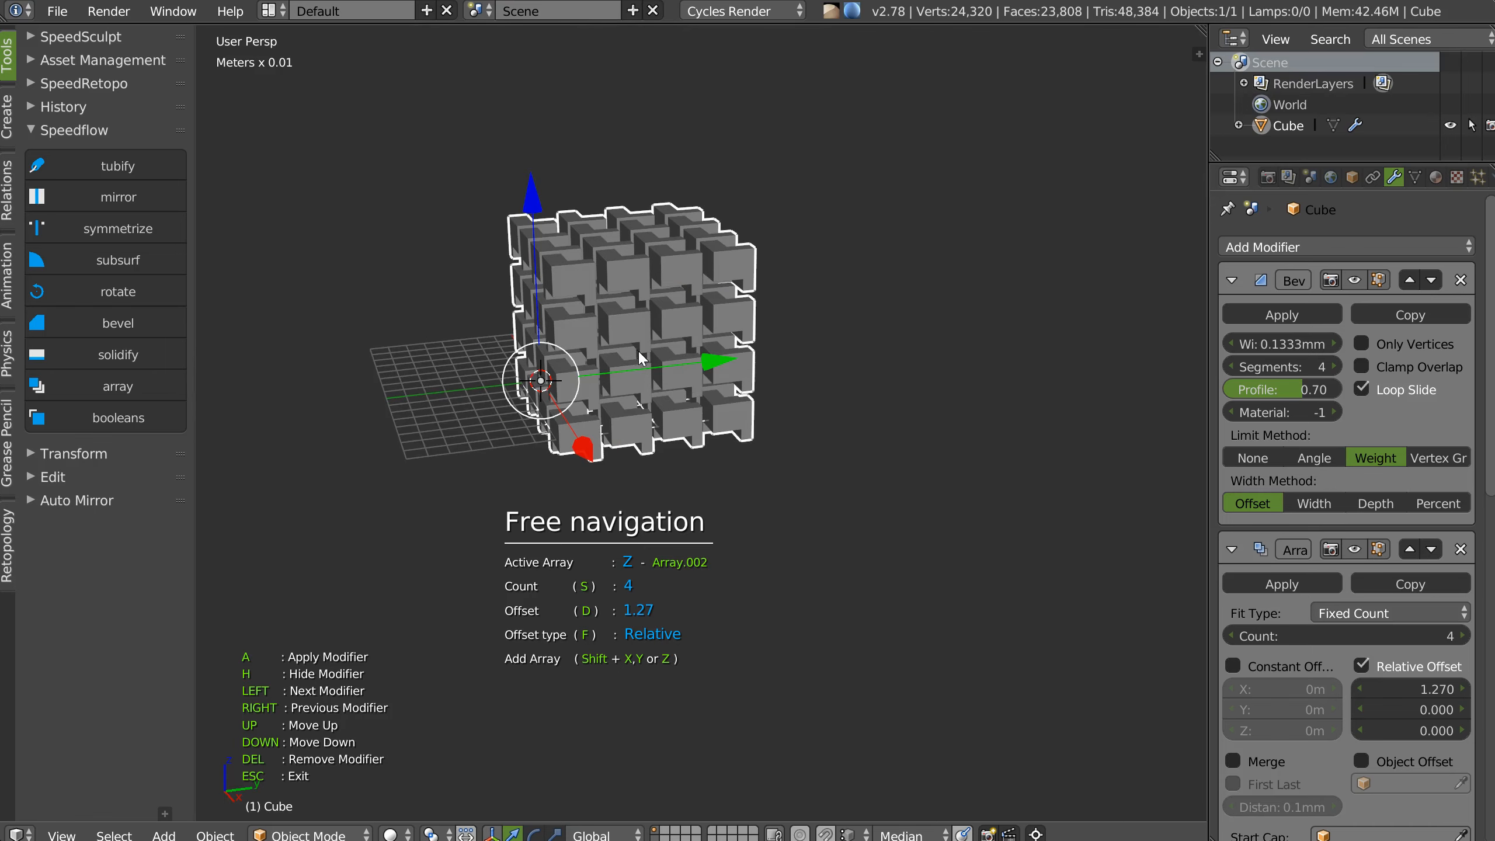
key("Right")
key("Right")
key("Escape")
middle_click_drag(673, 368, 680, 365)
Hide all of the cube's array modifiers with Speedflow and show them again.
key("space")
right_click(680, 333)
key("space")
right_click(666, 335)
key("space")
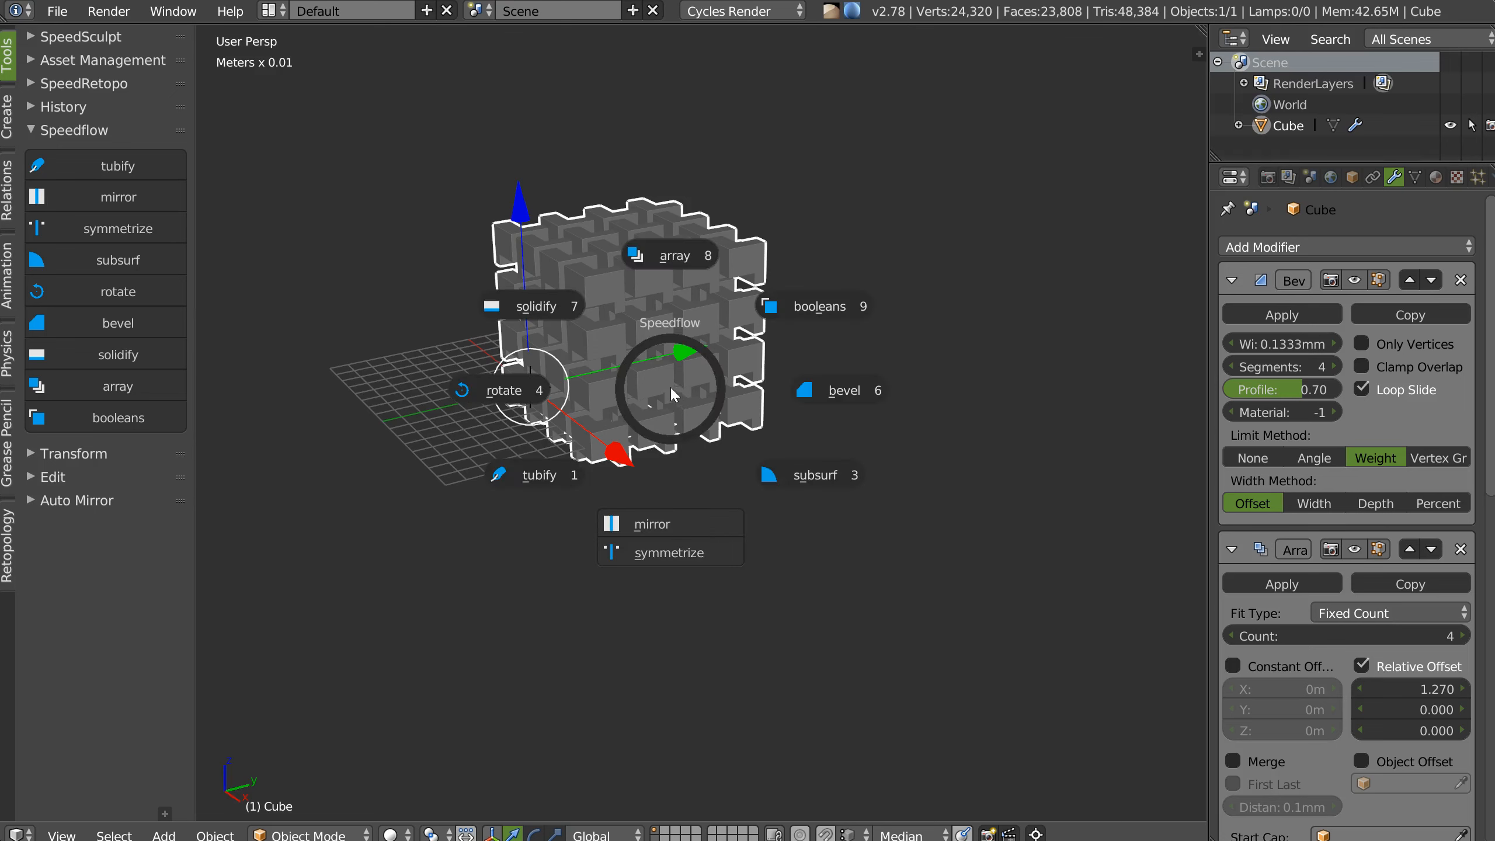
left_click(675, 255)
key("space")
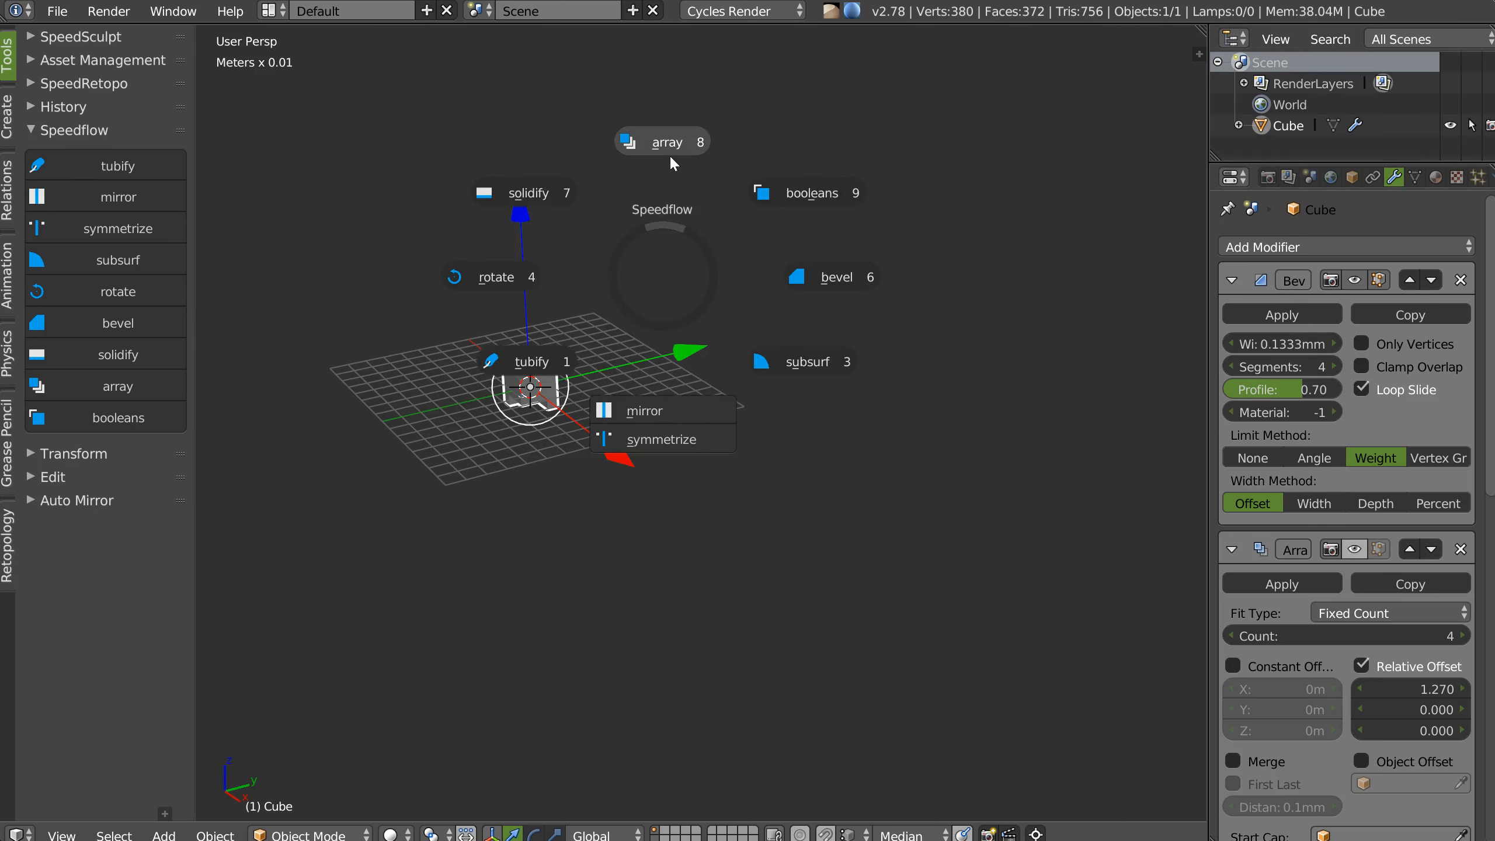
left_click(672, 159)
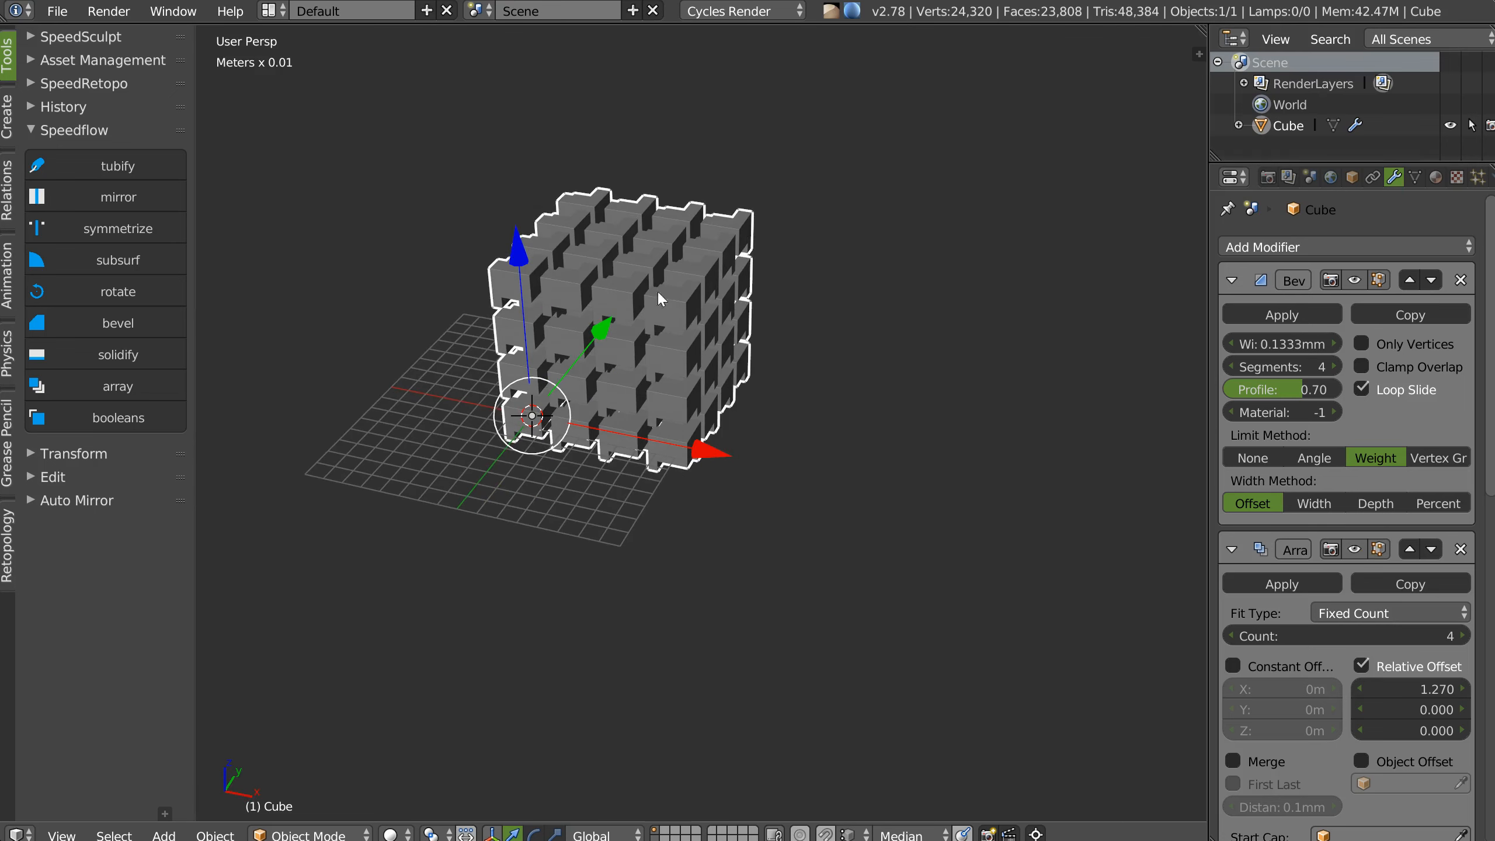
Apply the X, Y and Z array modifiers on the cube with Speedflow.
key("space")
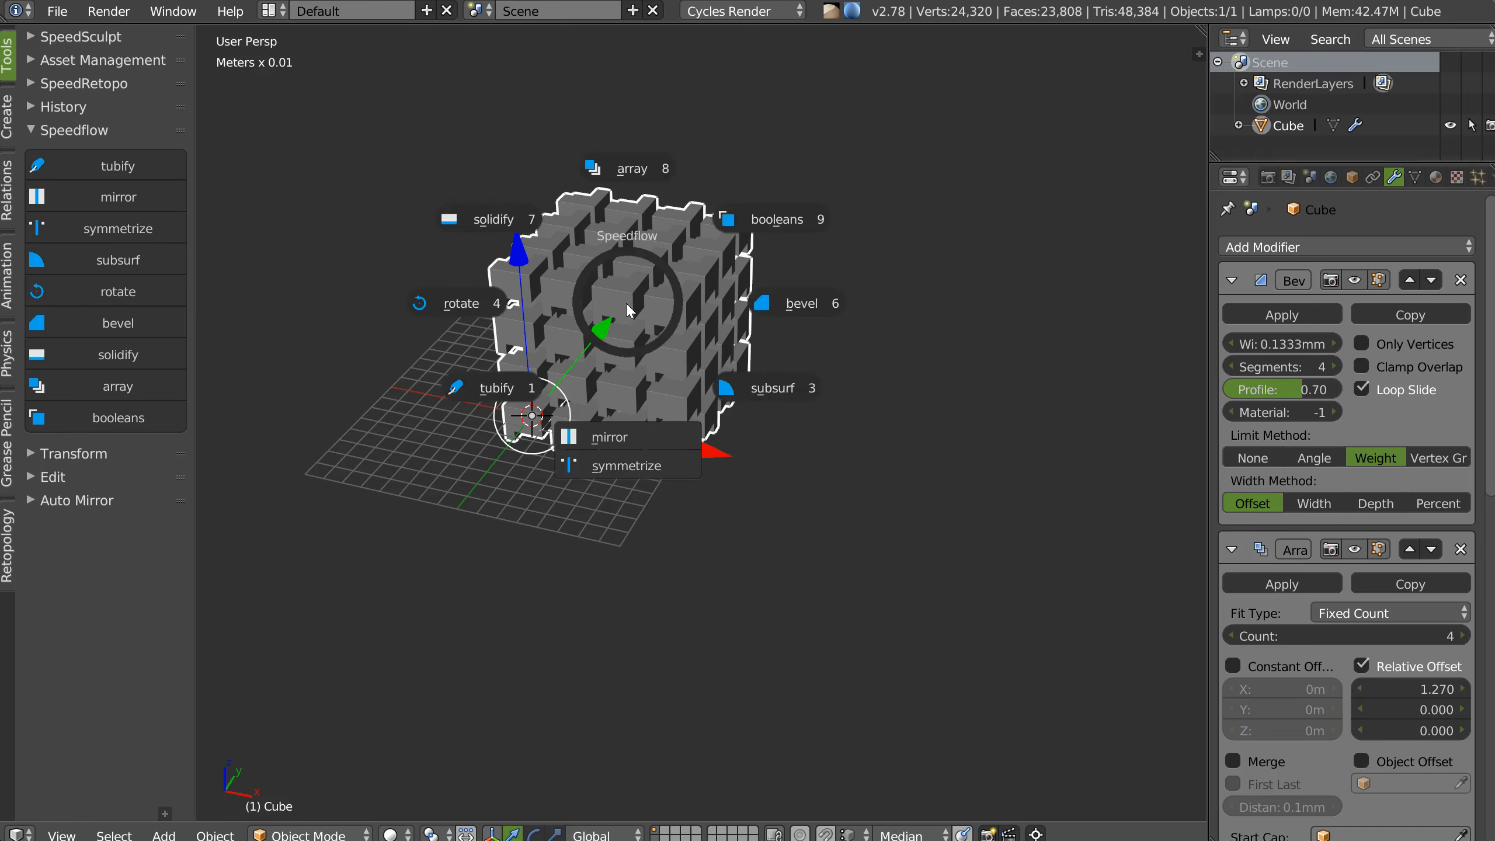
left_click(635, 166, "ctrl")
scroll(633, 304, "up", 2)
middle_click_drag(577, 294, 636, 341)
scroll(630, 357, "down", 3)
scroll(674, 318, "up", 2)
key("space")
key("Escape")
key("space")
key("Escape")
scroll(670, 340, "down", 2)
key("space")
key("Escape")
Replace the arrayed mesh's bevel with a new Speedflow bevel of 0.3 mm width, 4 segments and profile 0.7.
key("space")
left_click(868, 375, "alt")
middle_click_drag(703, 377, 759, 372)
key("space")
left_click(884, 374)
left_click(884, 374)
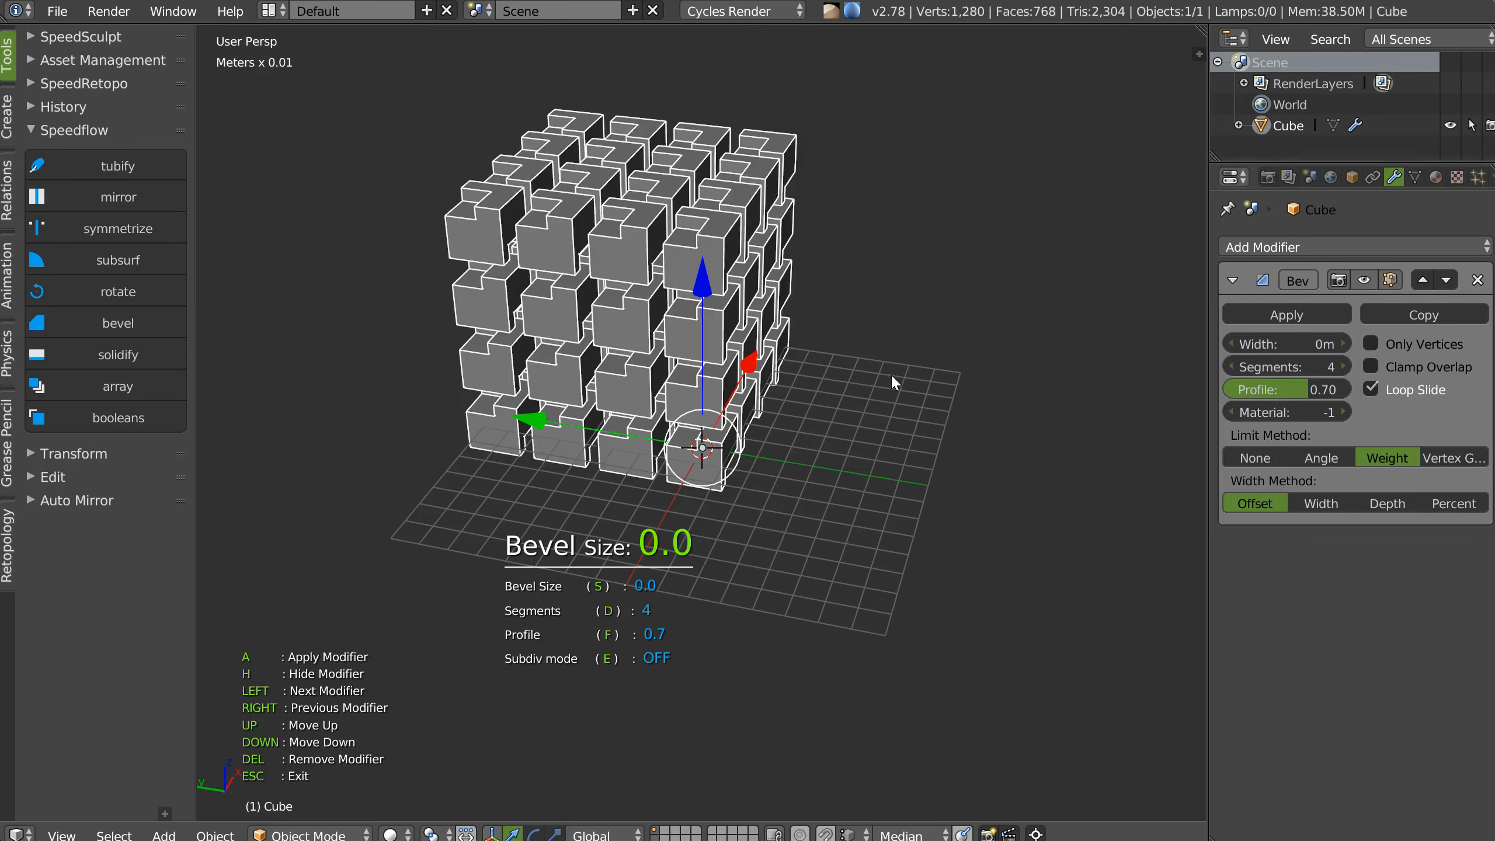
left_click(887, 374)
left_click(887, 374)
middle_click_drag(887, 375, 728, 395)
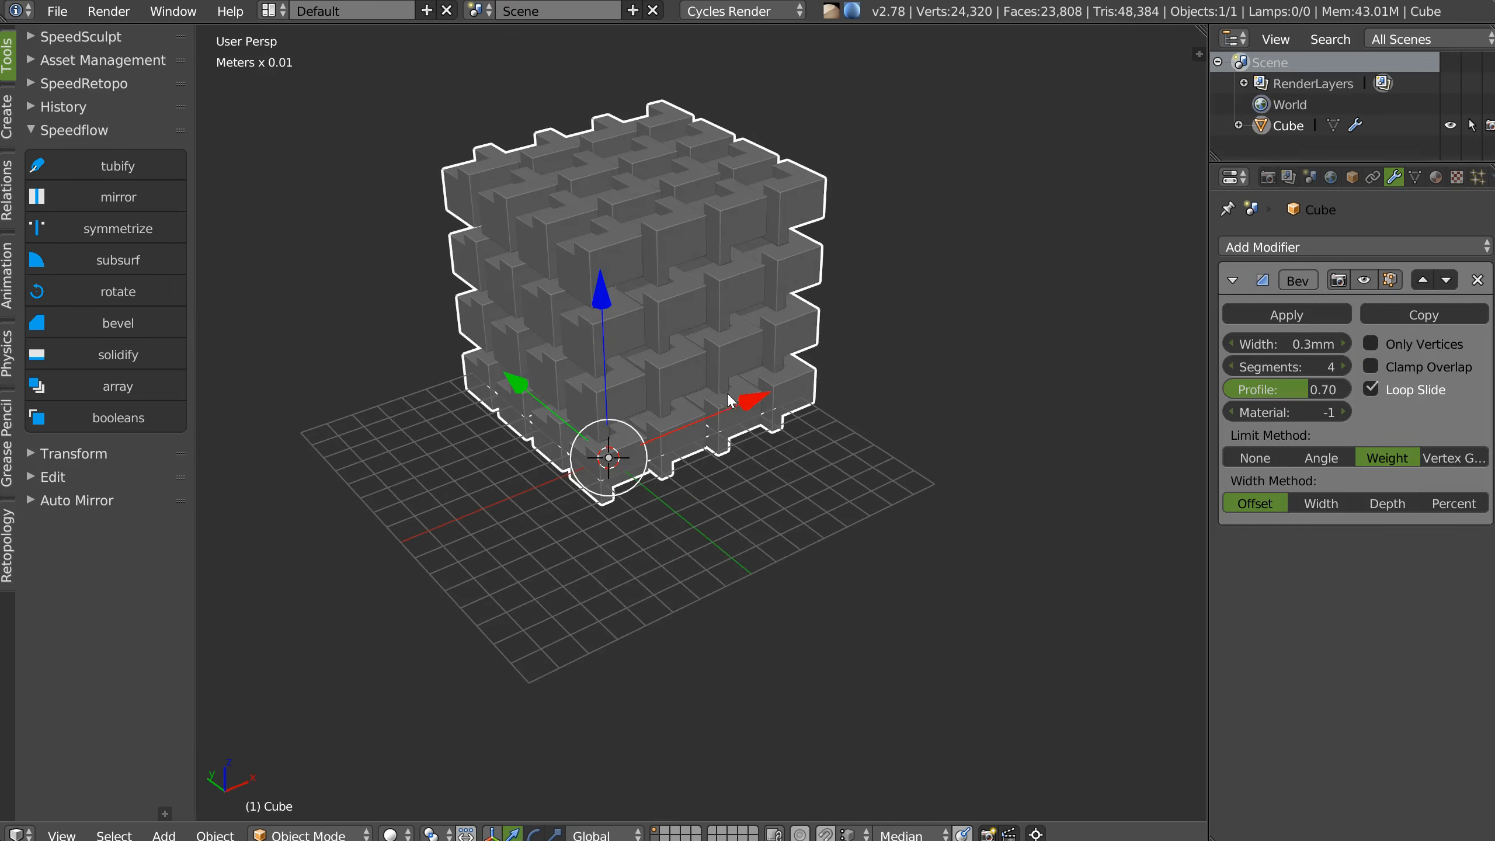
Separate the arrayed mesh into its individual notched cubes.
right_click(723, 395)
left_click(538, 397)
middle_click_drag(548, 403, 544, 510)
Delete every separated cube except the one at the front lower corner.
left_click(549, 471)
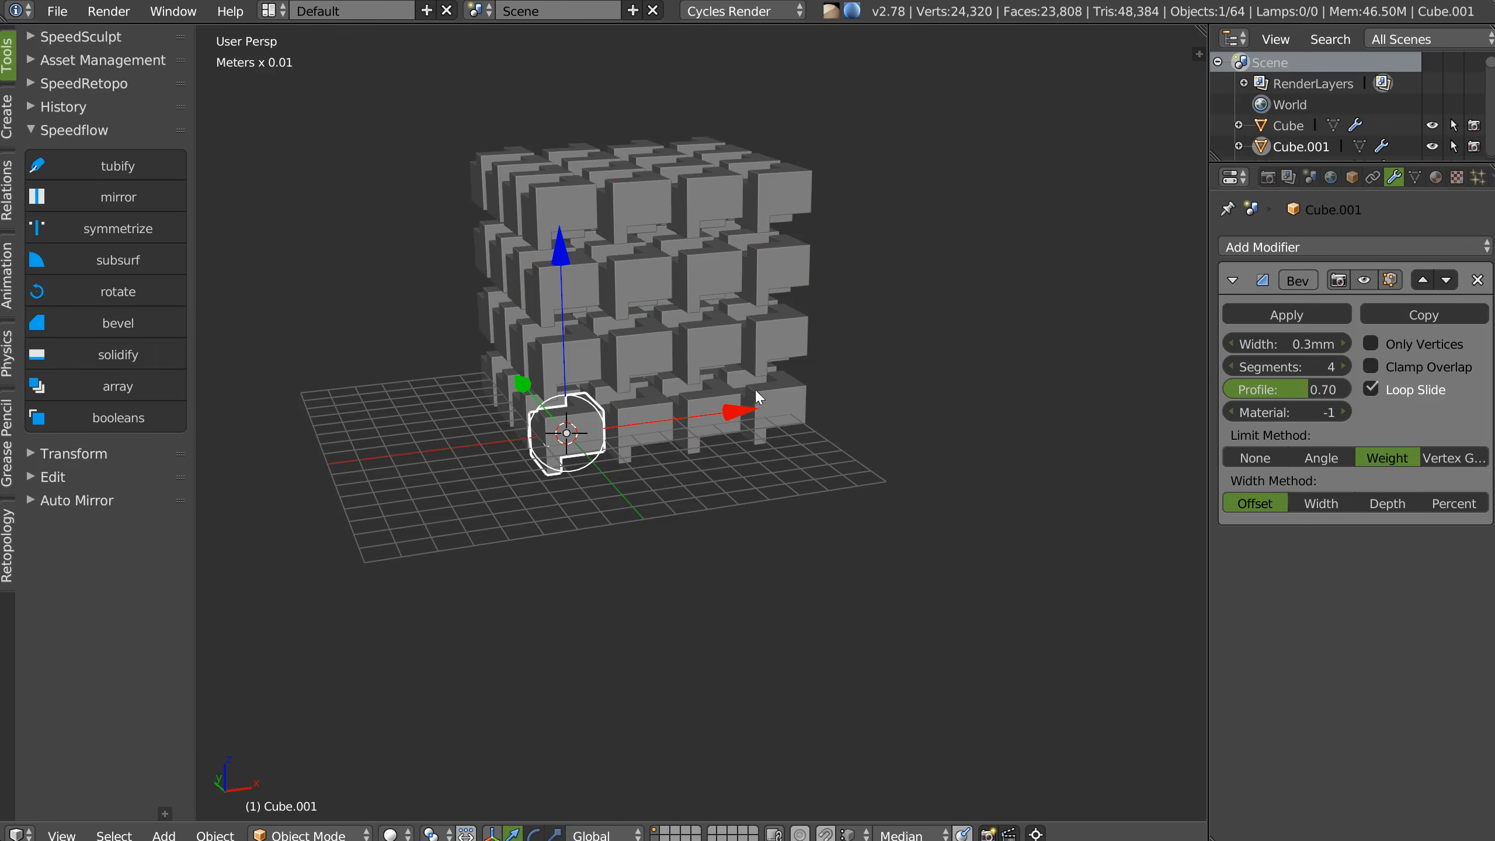
middle_click_drag(655, 317, 687, 448)
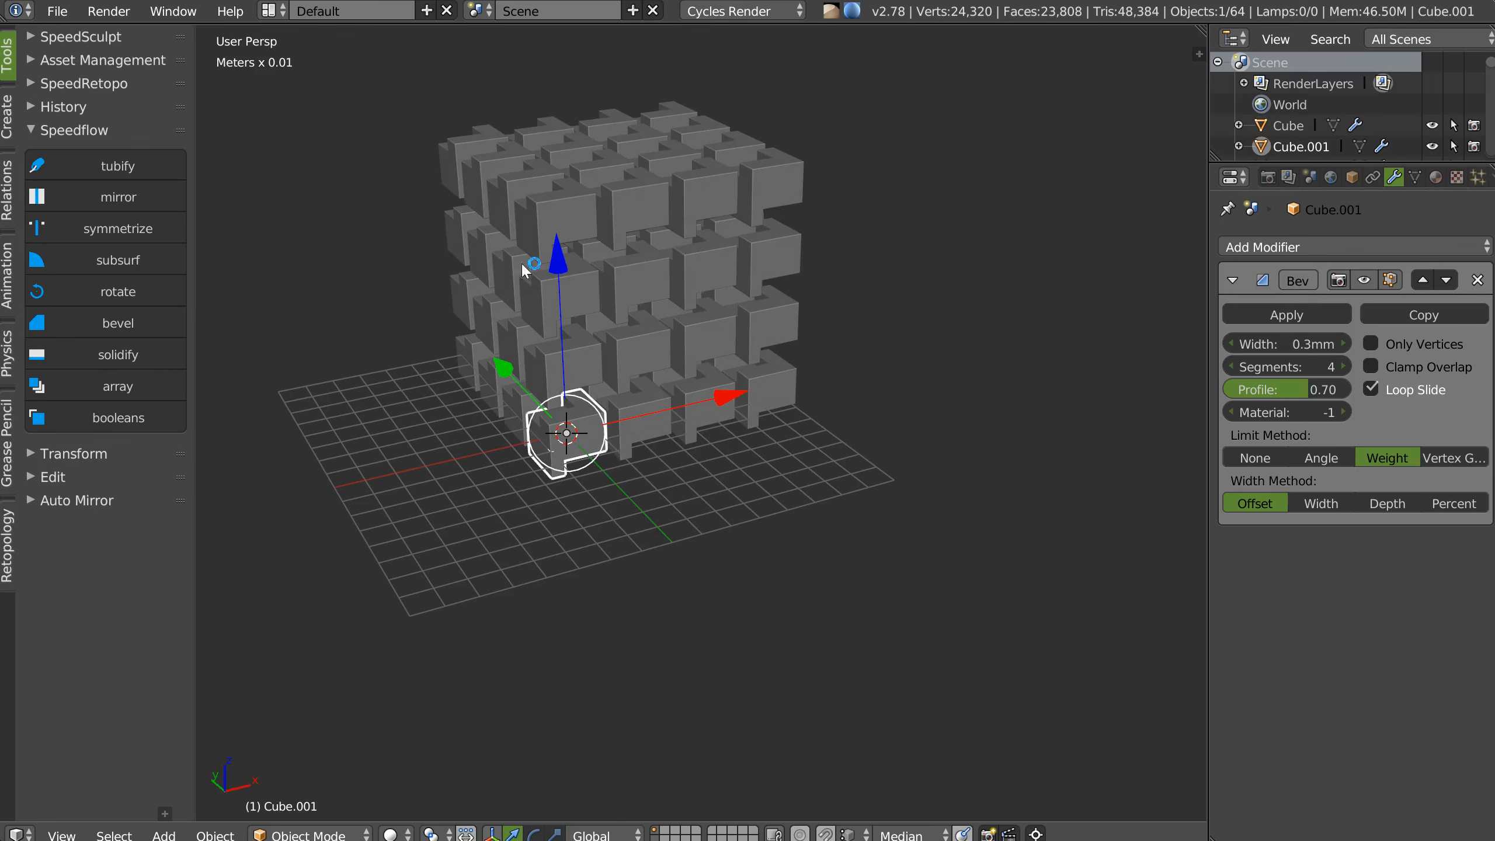
mouse_move(597, 551)
left_mouse_down("ctrl")
mouse_move(342, 566)
mouse_move(377, 557)
left_mouse_up("ctrl")
left_click(554, 479, "shift")
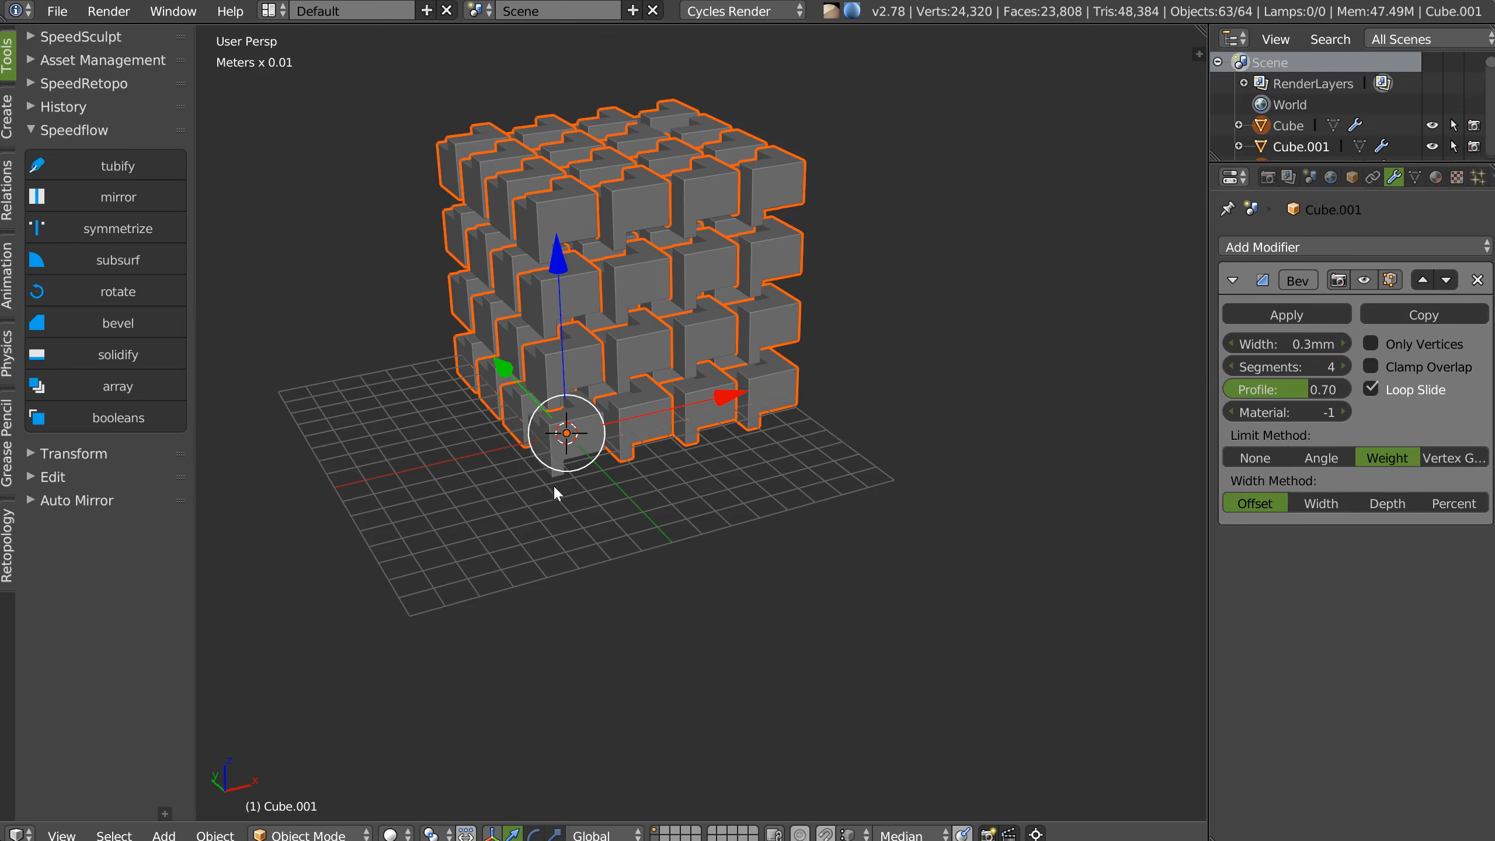
key("x")
left_click(596, 408)
scroll(572, 386, "up", 10)
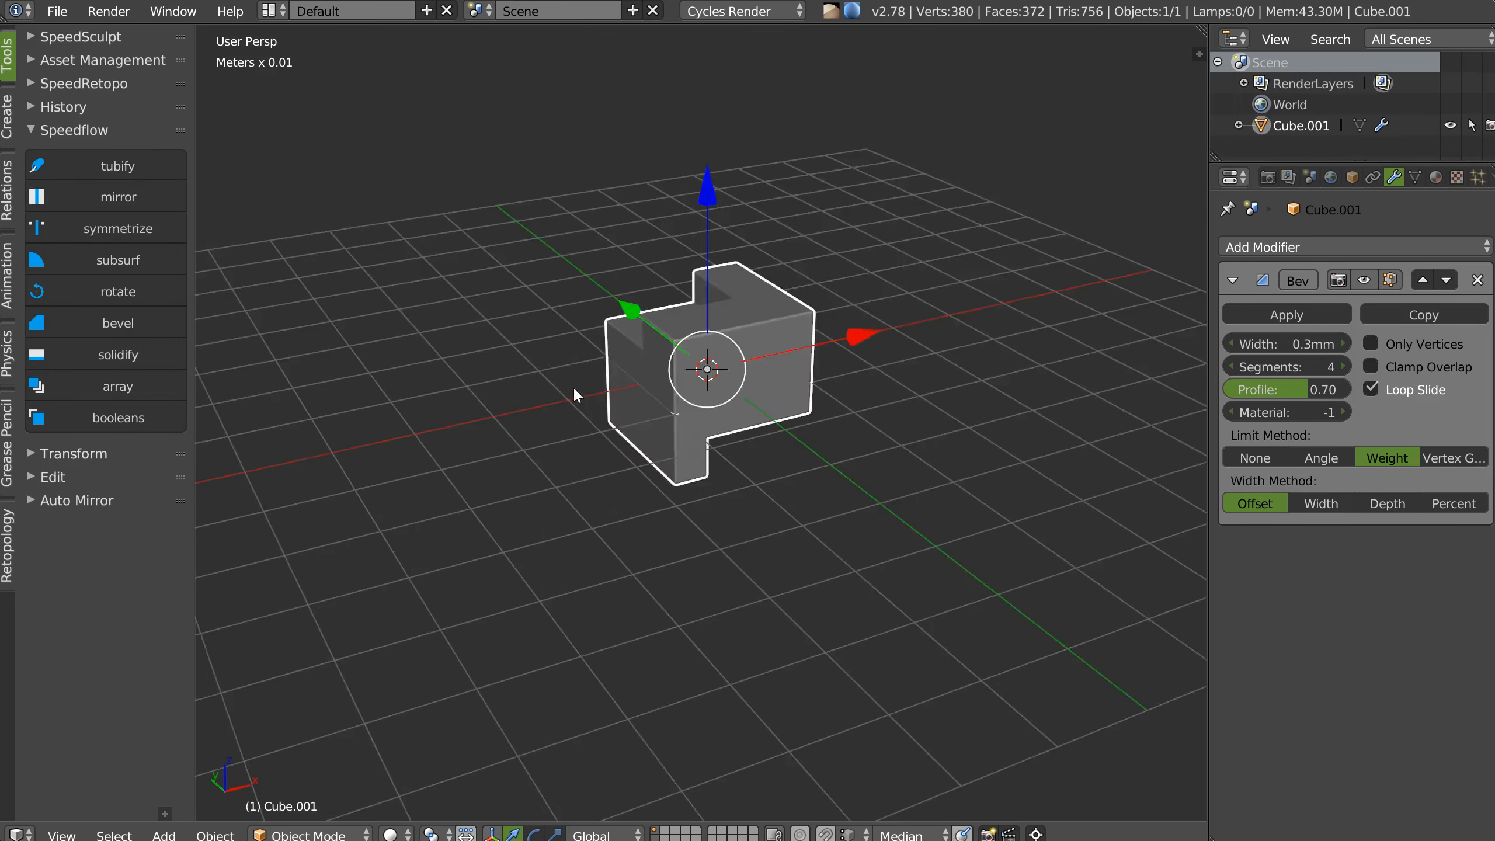
Add a new cube and move it along X so it overlaps one side of the notched cube.
middle_click_drag(790, 360, 737, 341)
scroll(754, 337, "down", 2)
key("space")
key("Escape")
scroll(737, 342, "up", 2)
right_click(719, 357)
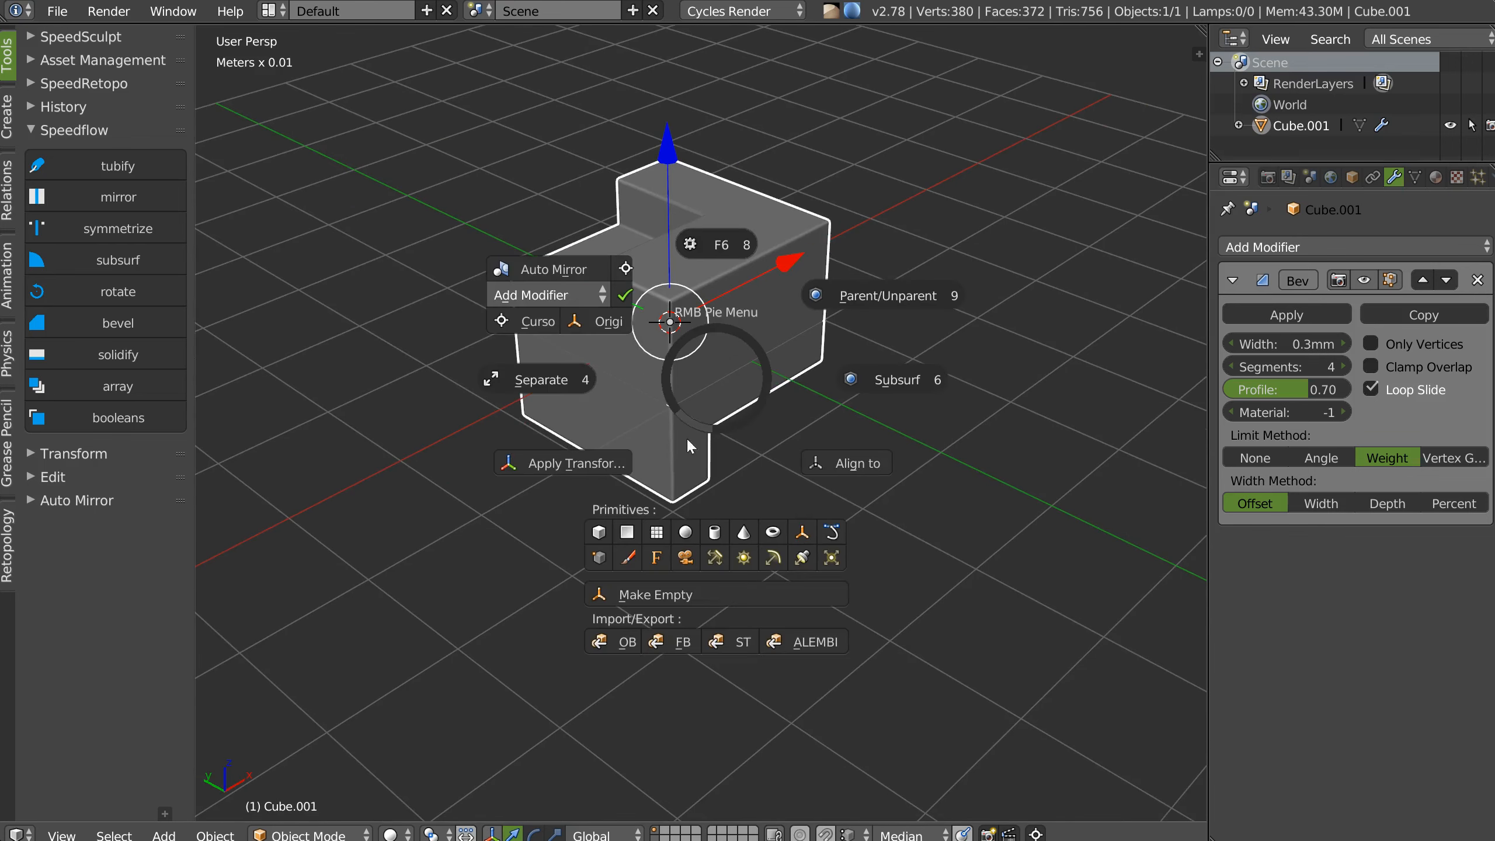
left_click(605, 527)
key("g")
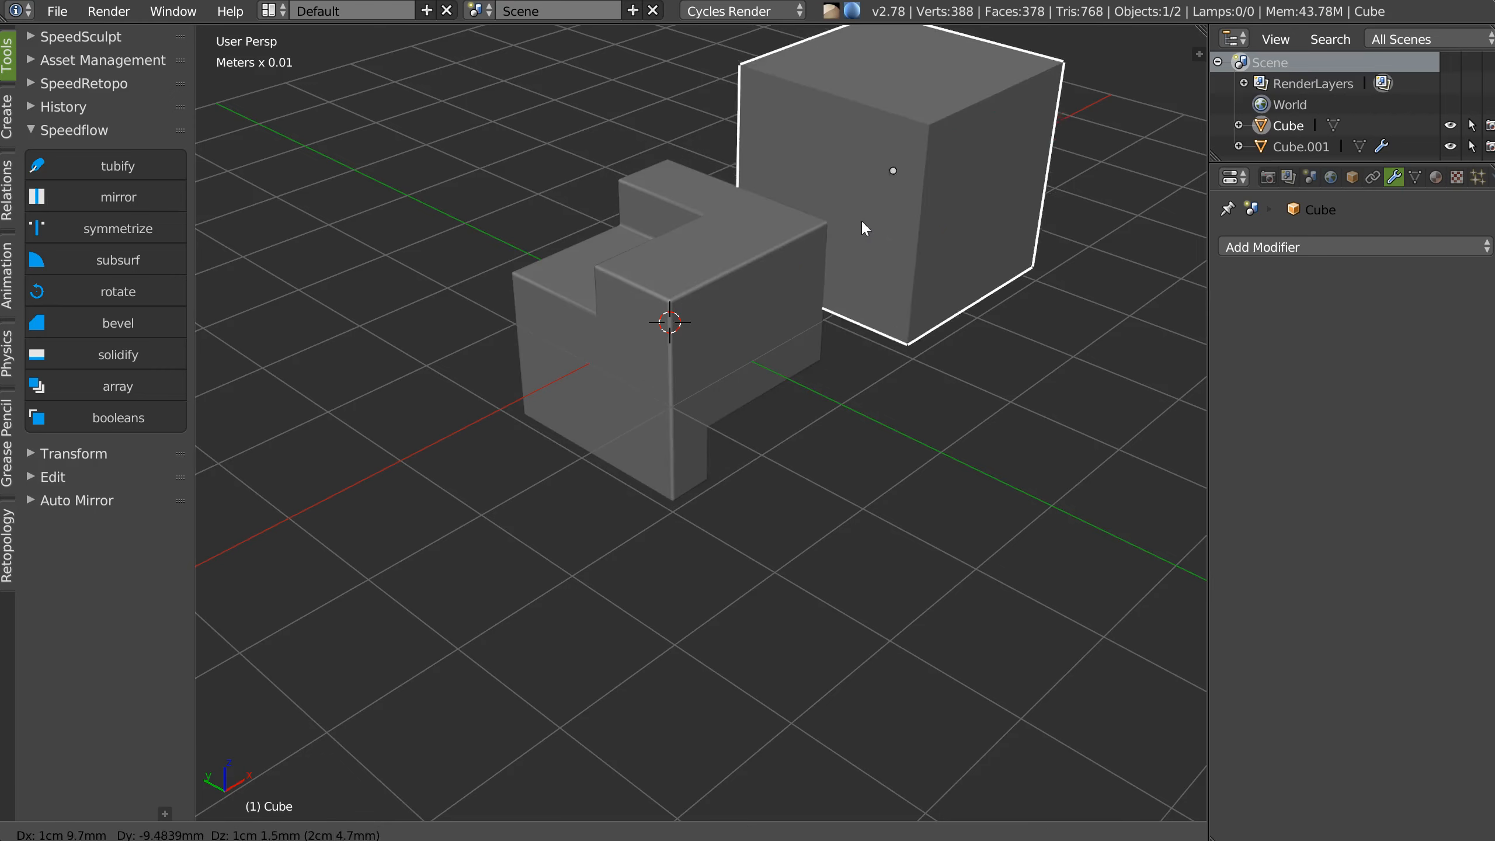
left_click(874, 274)
middle_click_drag(911, 285, 893, 298)
left_click_drag(1079, 191, 1036, 204)
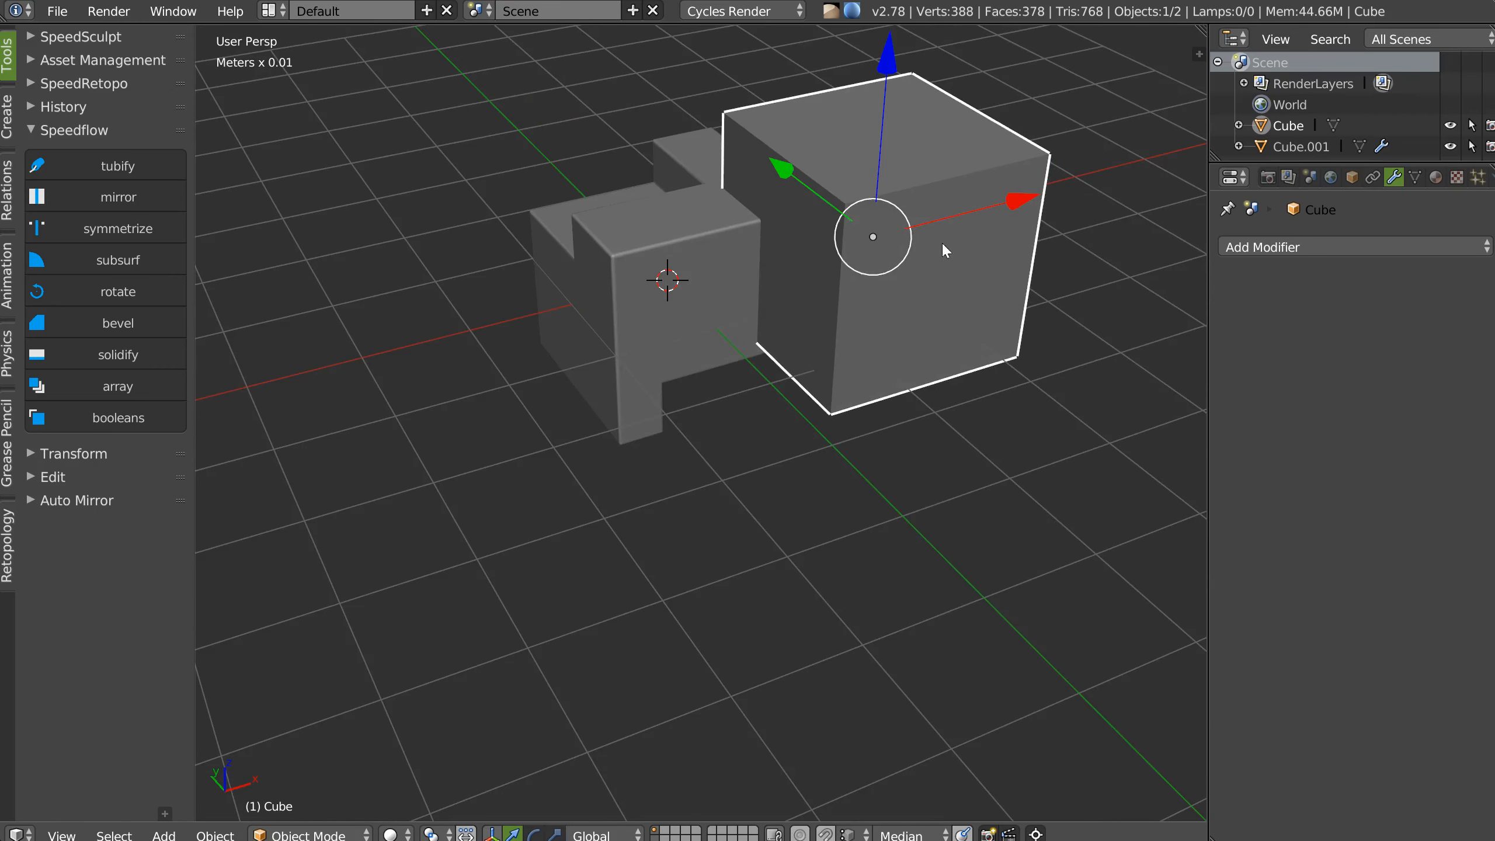
Slice the notched cube with the overlapping cube using Speedflow's booleans, with the notched cube active.
left_click(668, 328, "shift")
key("space")
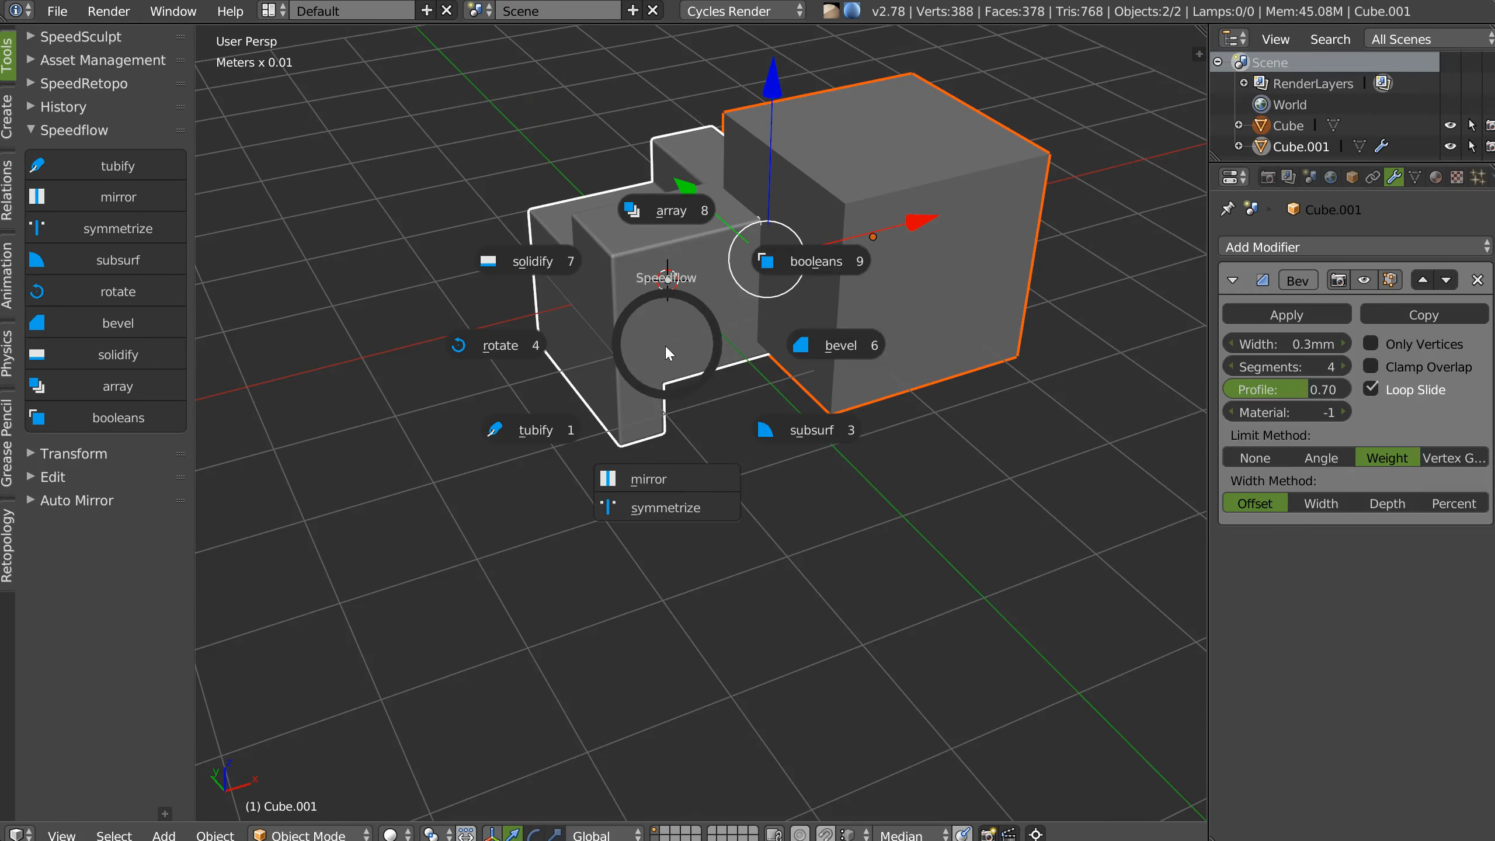
left_click(827, 262)
middle_click_drag(811, 258, 967, 216)
right_click(865, 242)
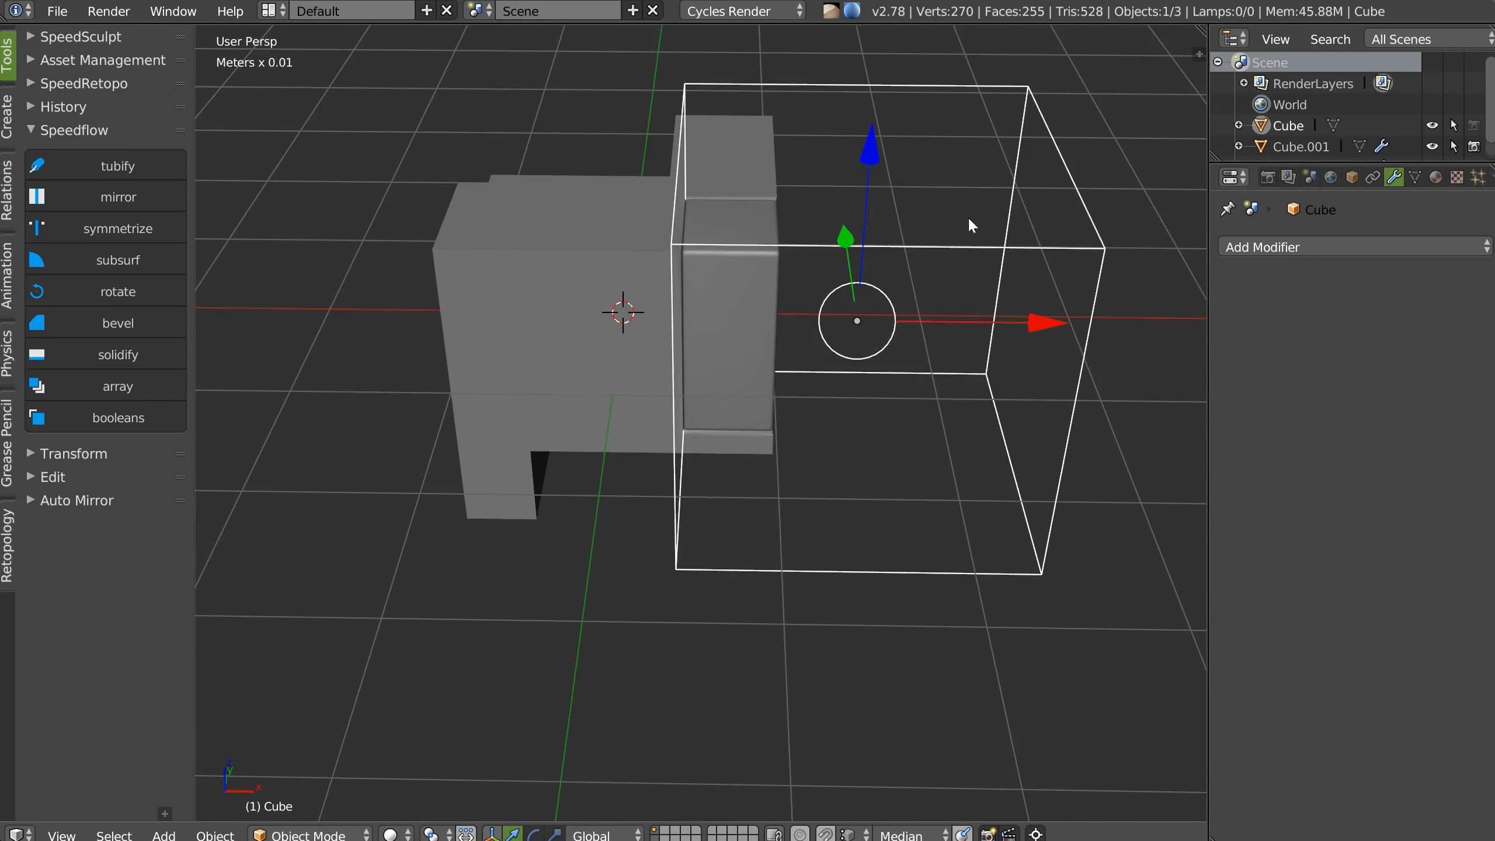
scroll(834, 264, "down", 2)
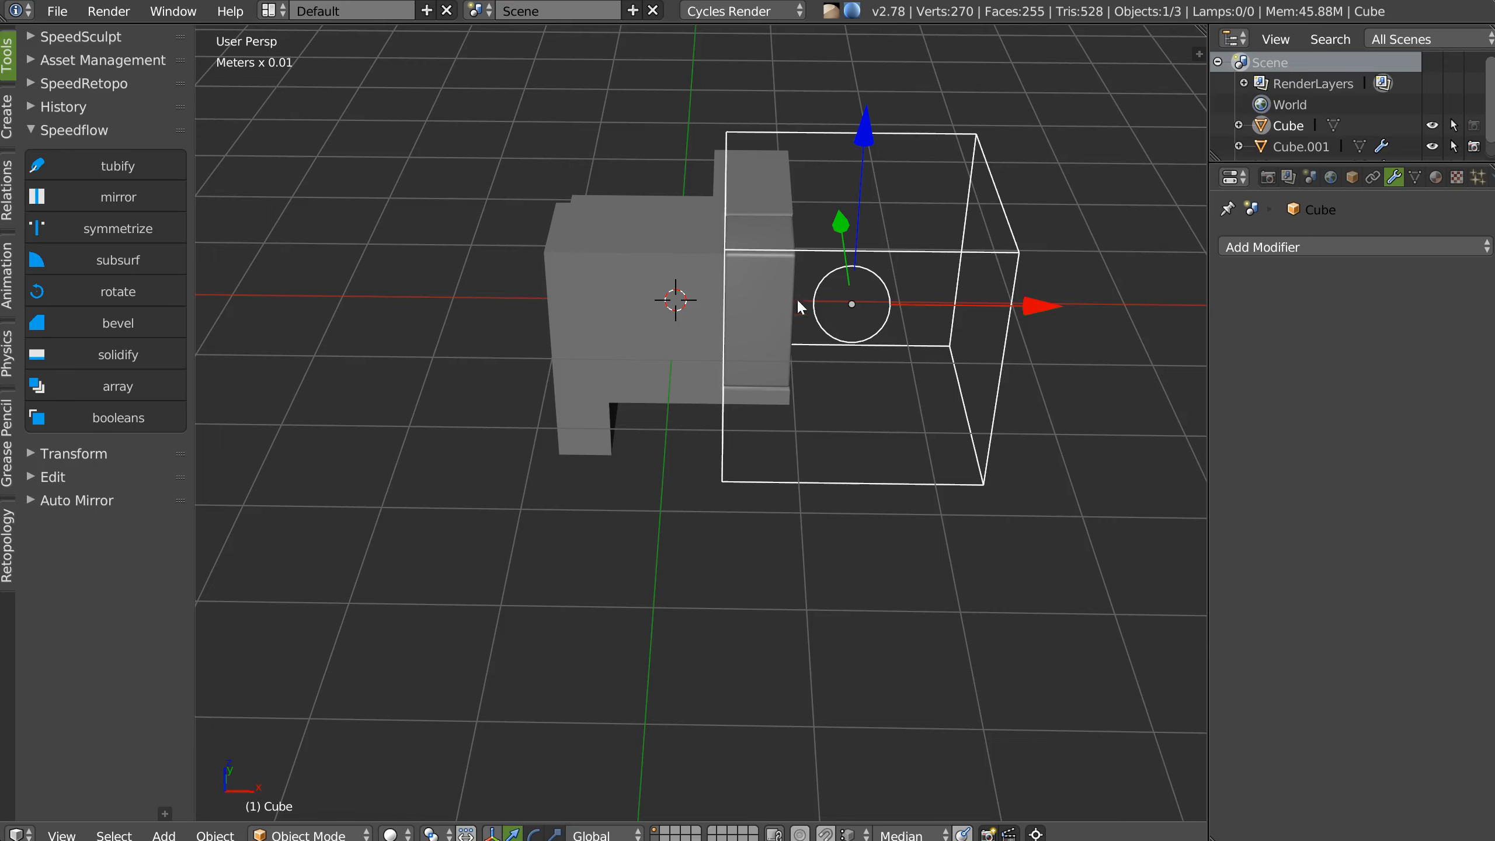
middle_click_drag(796, 298, 645, 322)
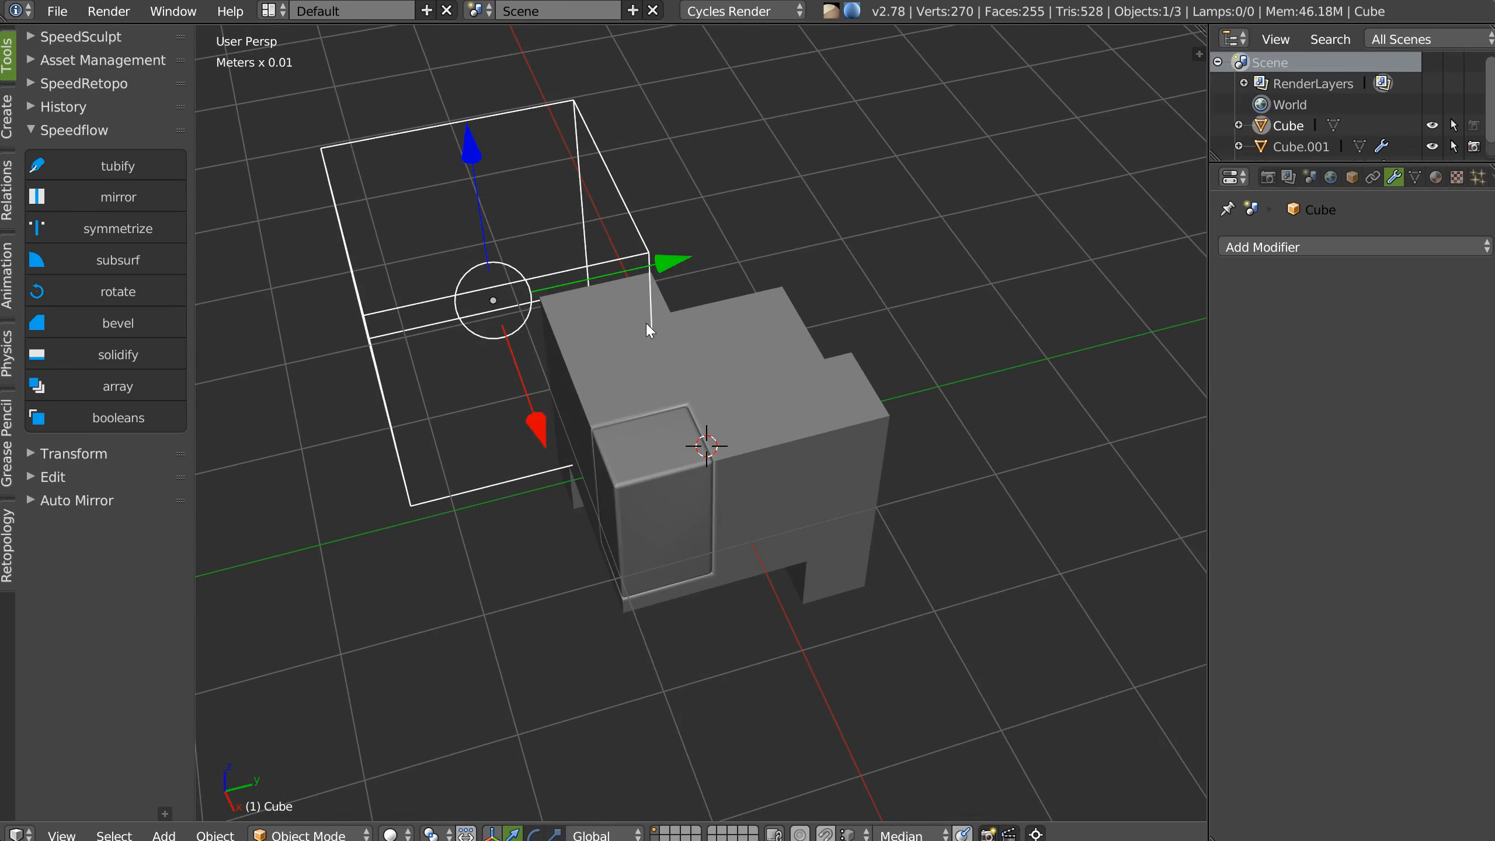
Subtract the overlapping cube from the notched cube with Speedflow's booleans and apply the difference, removing the cutter cube.
right_click(692, 369, "shift")
key("space")
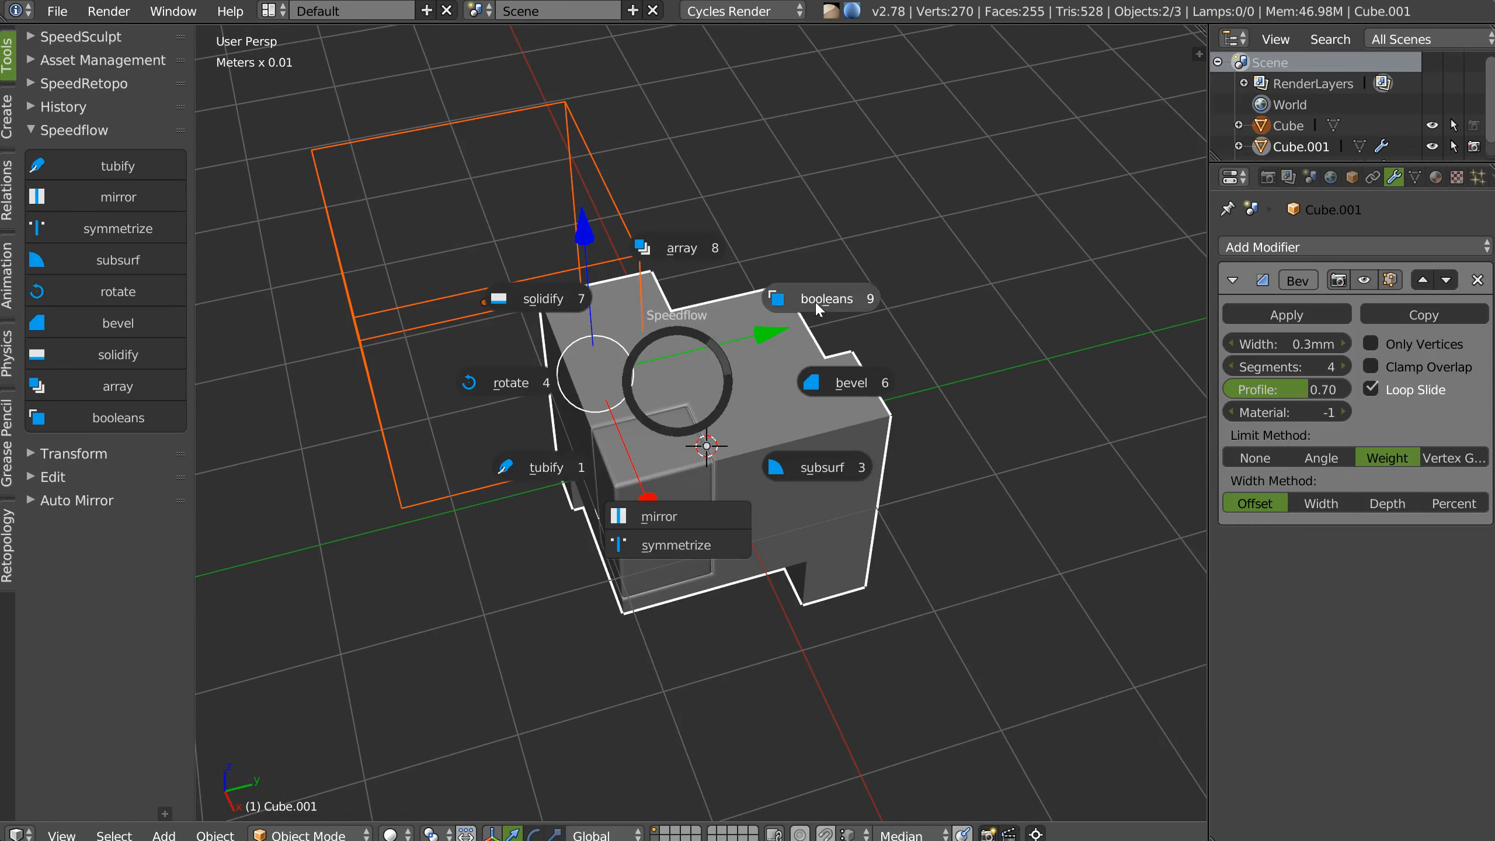
left_click(815, 300)
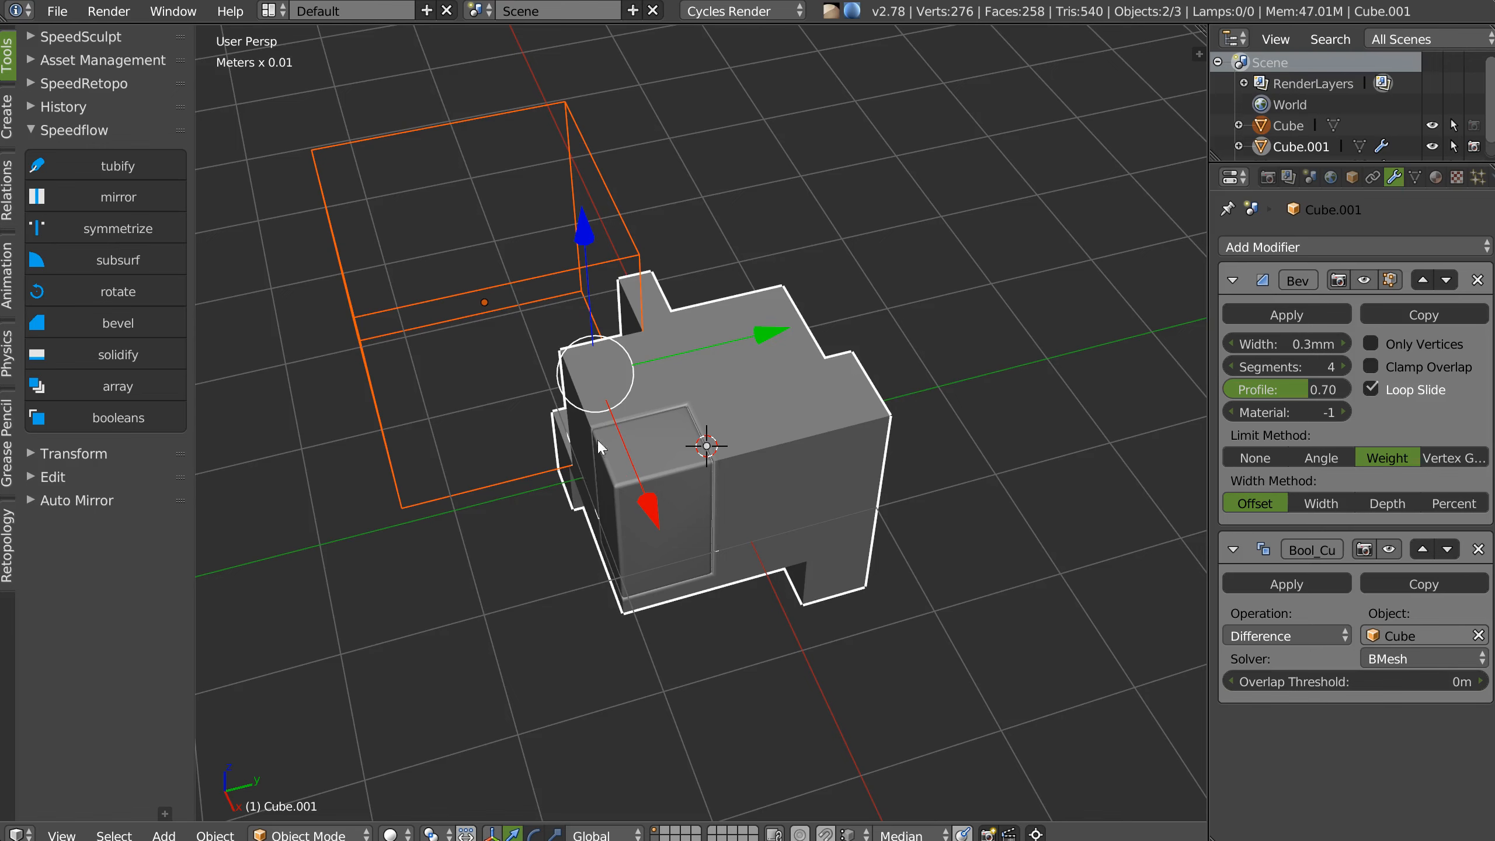
middle_click_drag(599, 447, 494, 460)
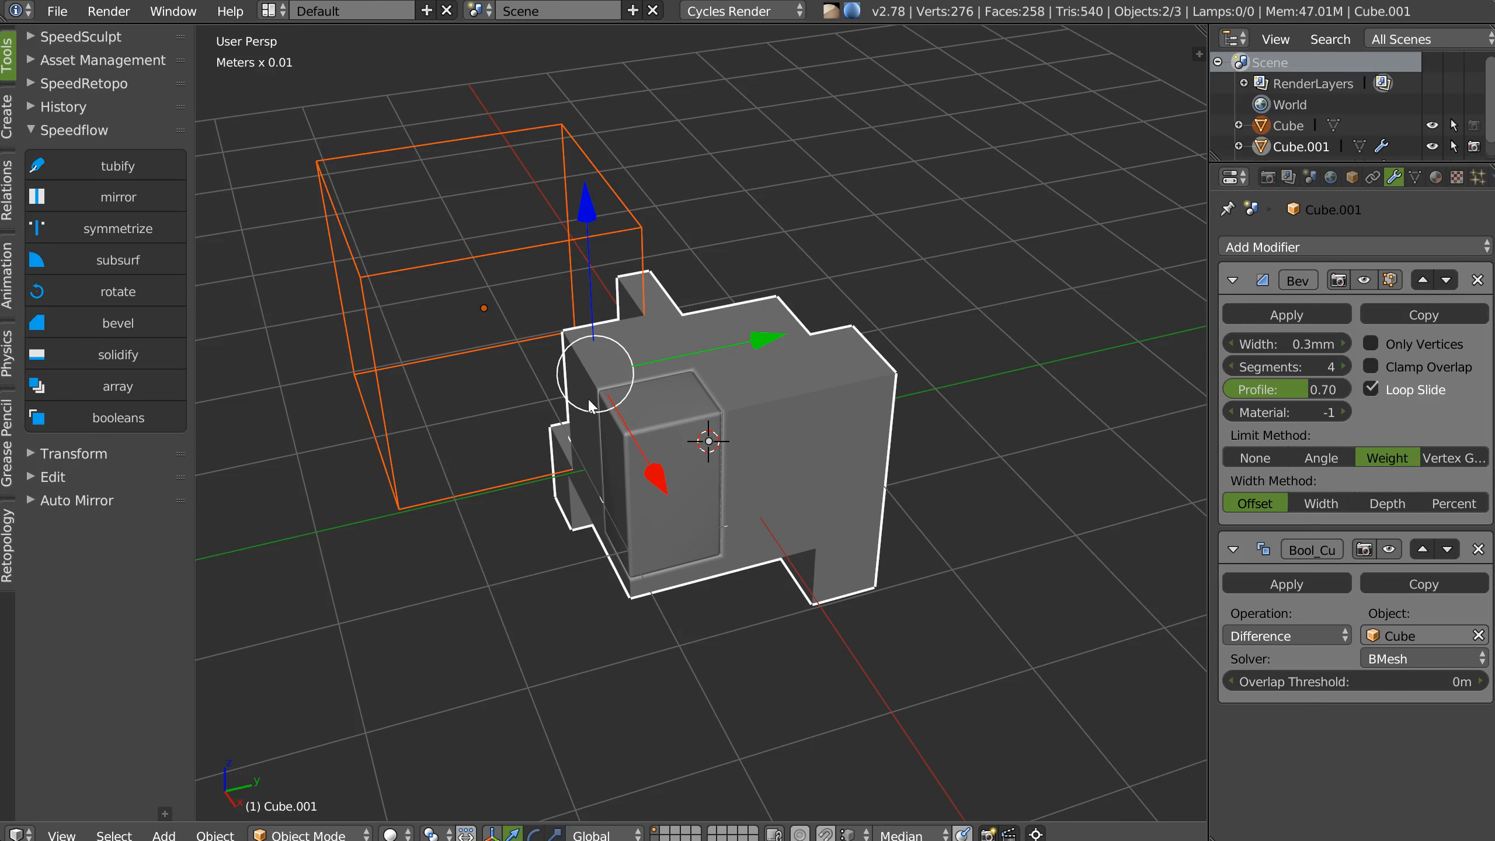
middle_click_drag(639, 357, 754, 364)
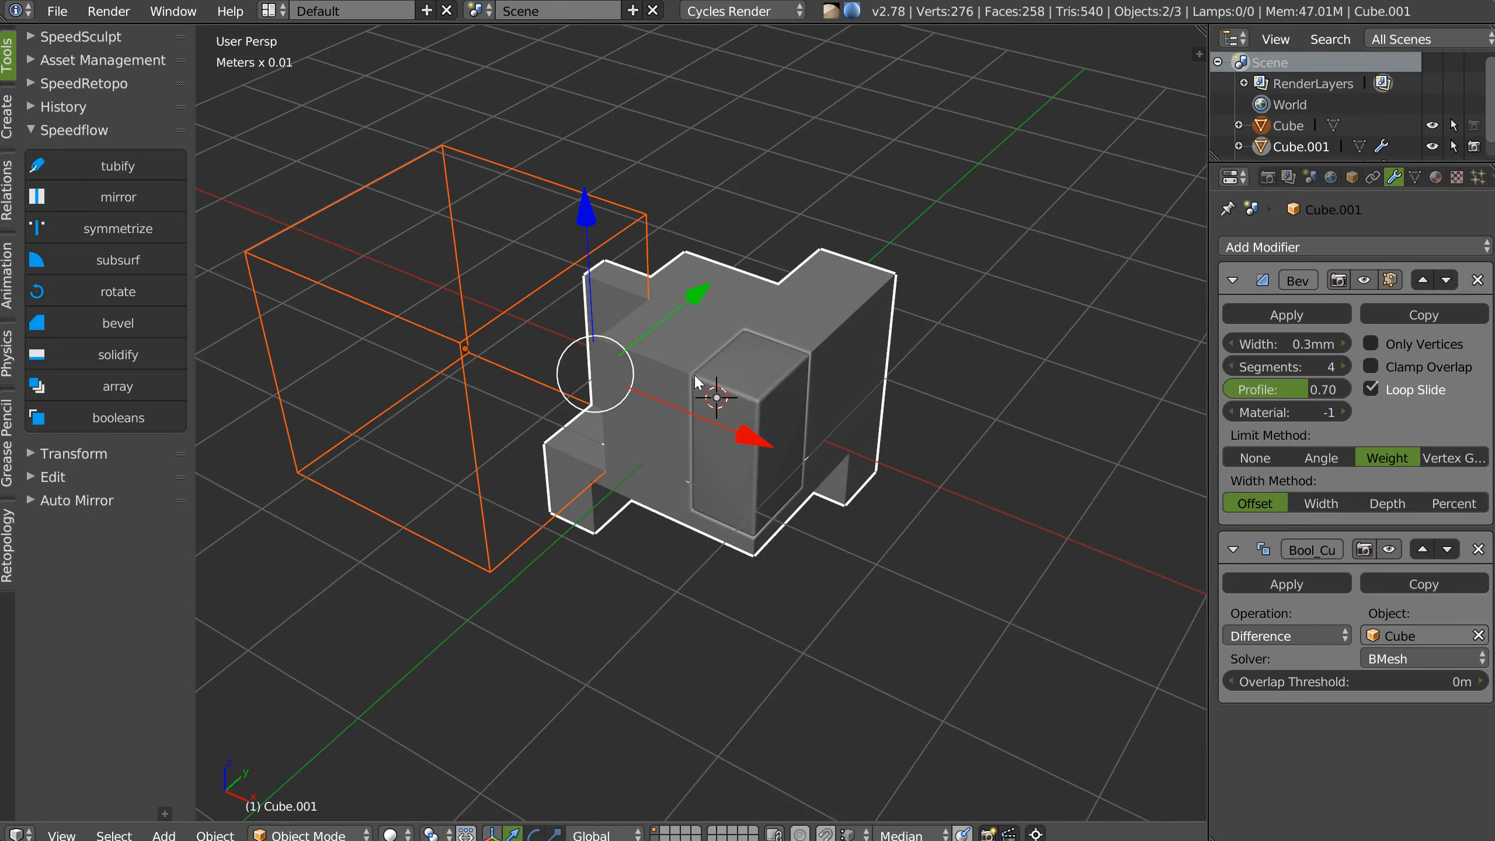
key("ctrl+KP_Enter")
Add a new cube and move it freely so that it overlaps a corner of the notched cube.
middle_click_drag(564, 389, 752, 353)
middle_click_drag(766, 419, 700, 486)
right_click(700, 486)
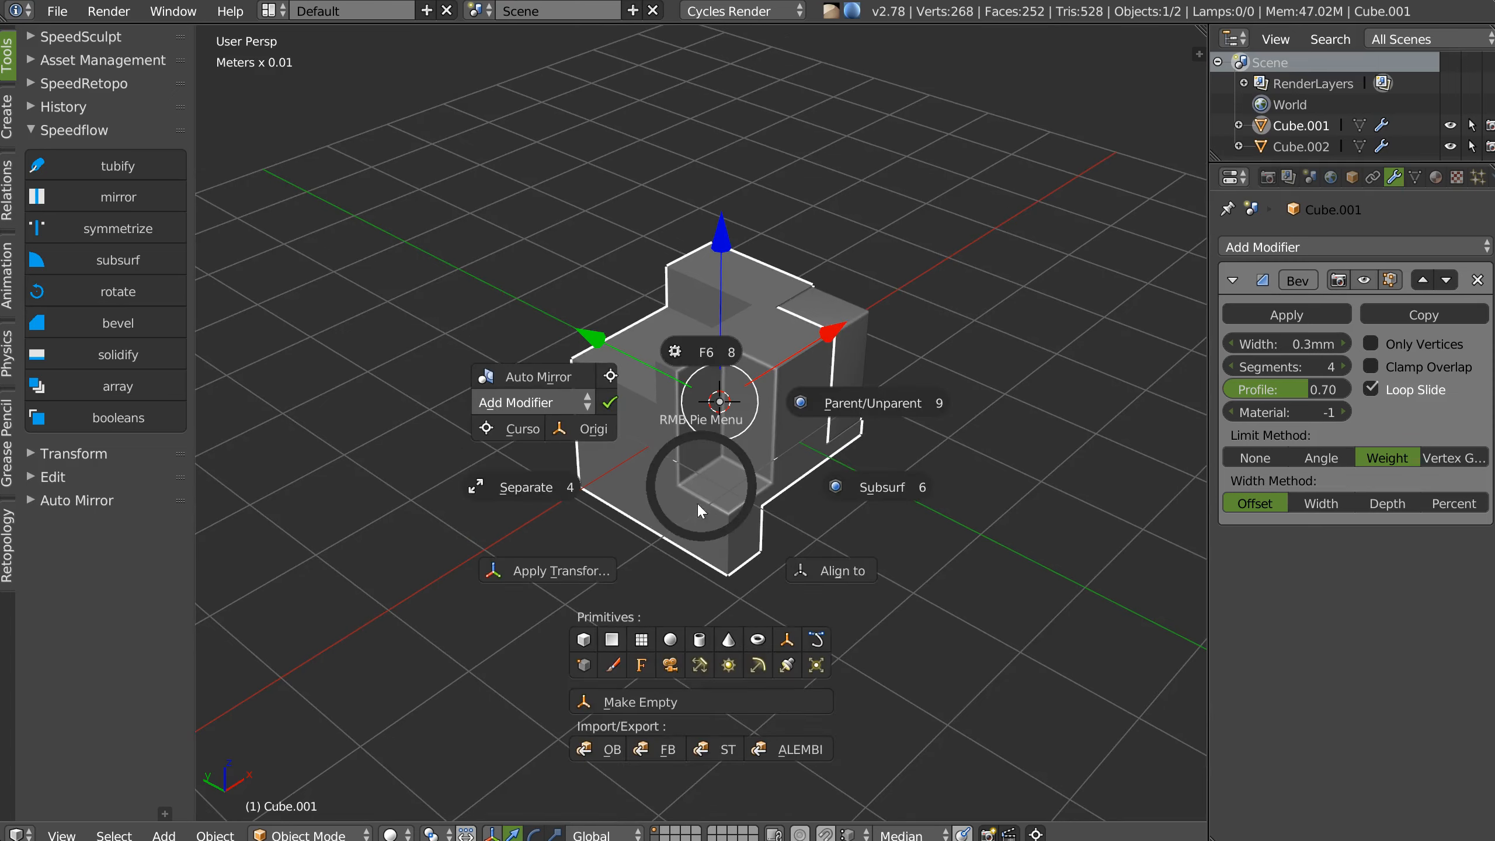
left_click(583, 641)
middle_click_drag(588, 631, 615, 535)
key("g")
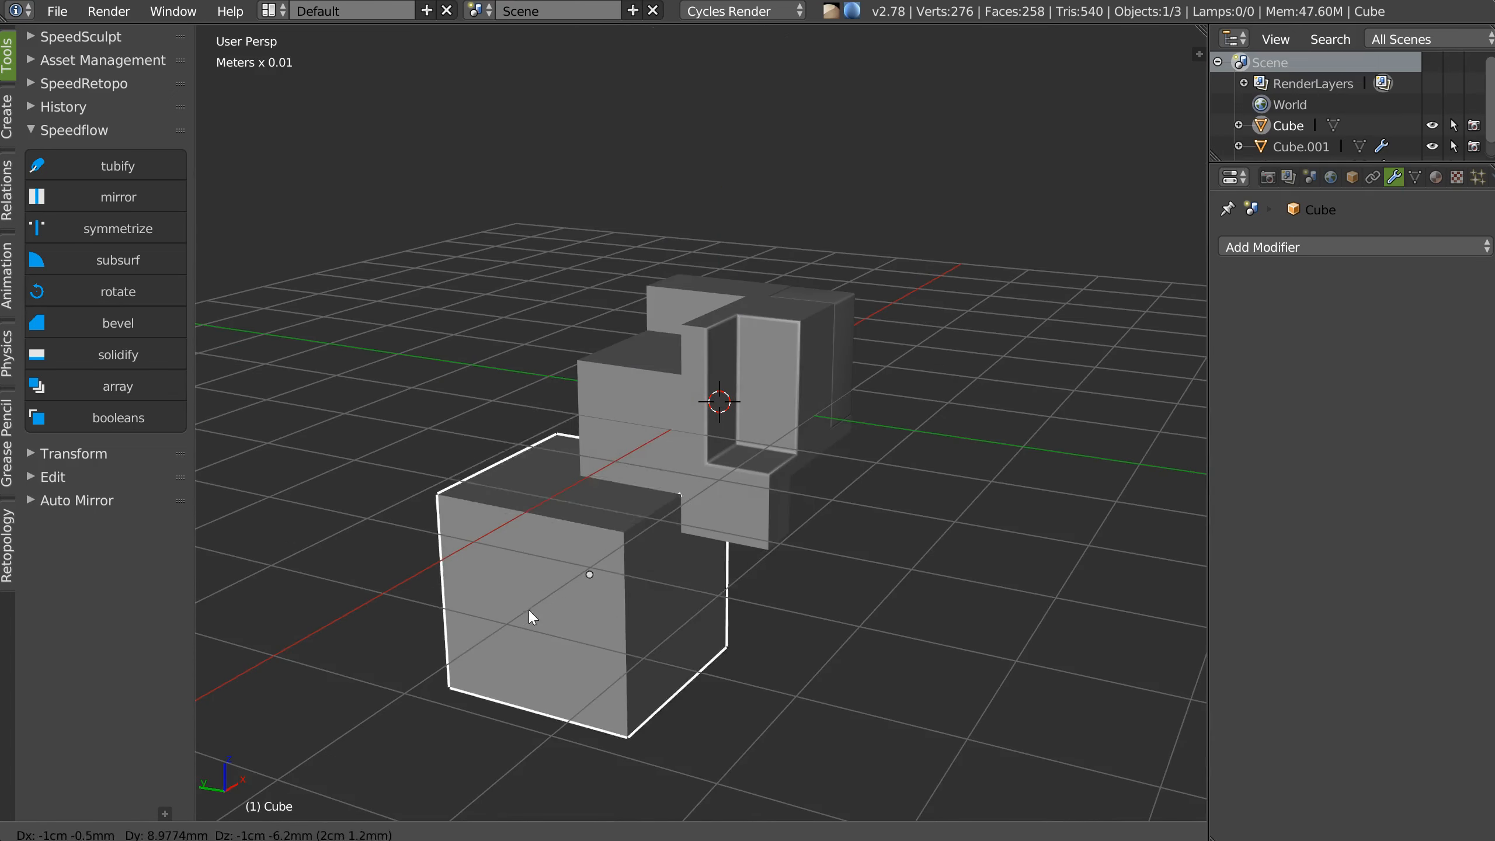
left_click(516, 541)
Slice the notched cube with the new cube using Speedflow's booleans, with the notched cube active.
left_click(720, 532, "shift")
key("space")
left_click(844, 452)
middle_click_drag(652, 438, 531, 386)
scroll(709, 424, "up", 2)
Run Speedflow's bevel on the large sliced part so the newly cut edges are beveled.
right_click(746, 318)
right_click(815, 280)
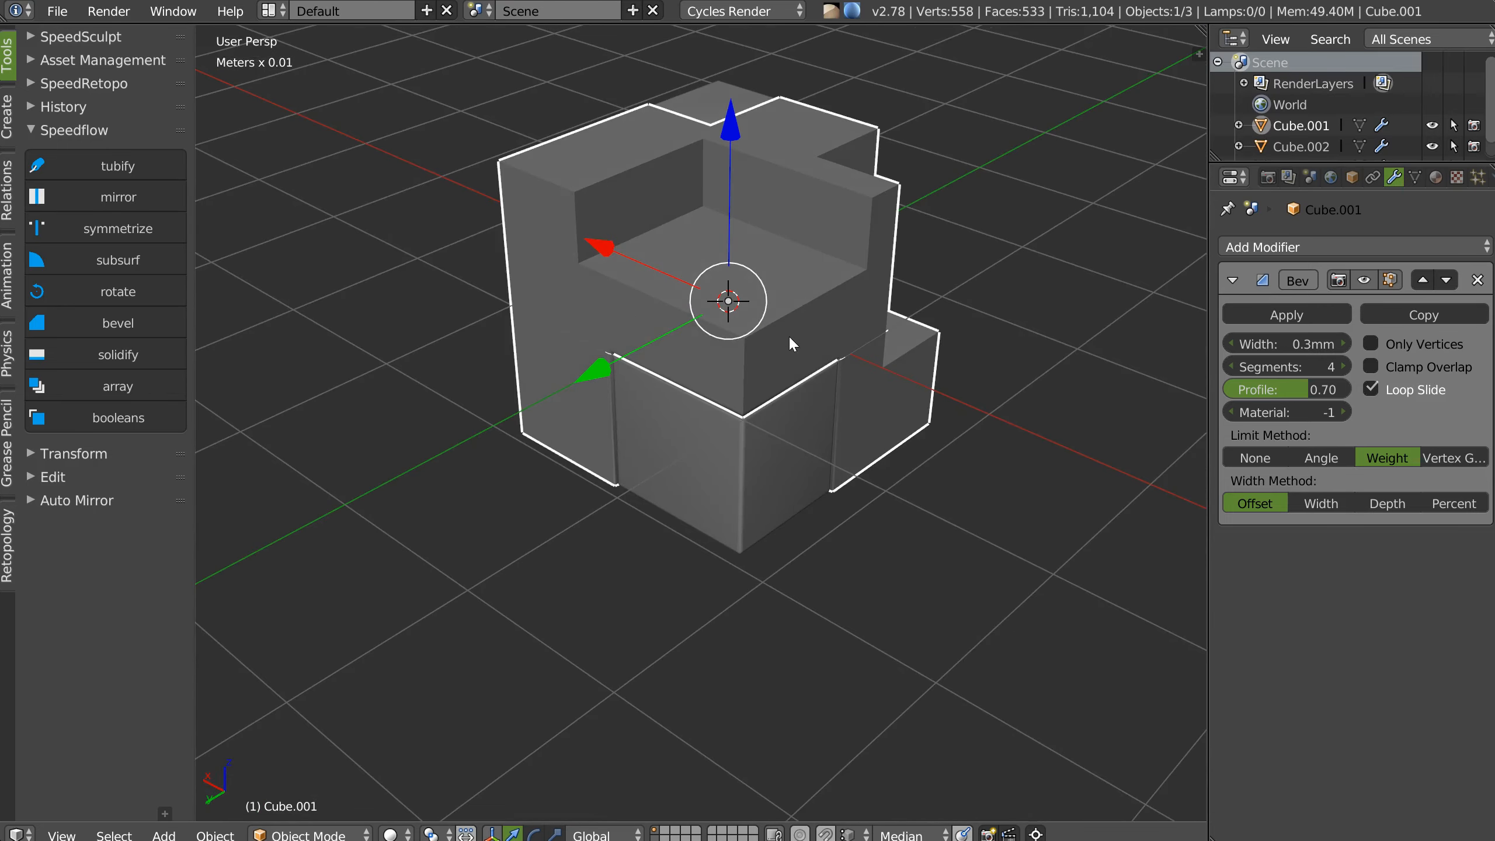
key("space")
left_click(953, 342)
left_click(946, 342)
middle_click_drag(796, 345, 727, 343)
scroll(816, 312, "down", 3)
scroll(727, 343, "up", 2)
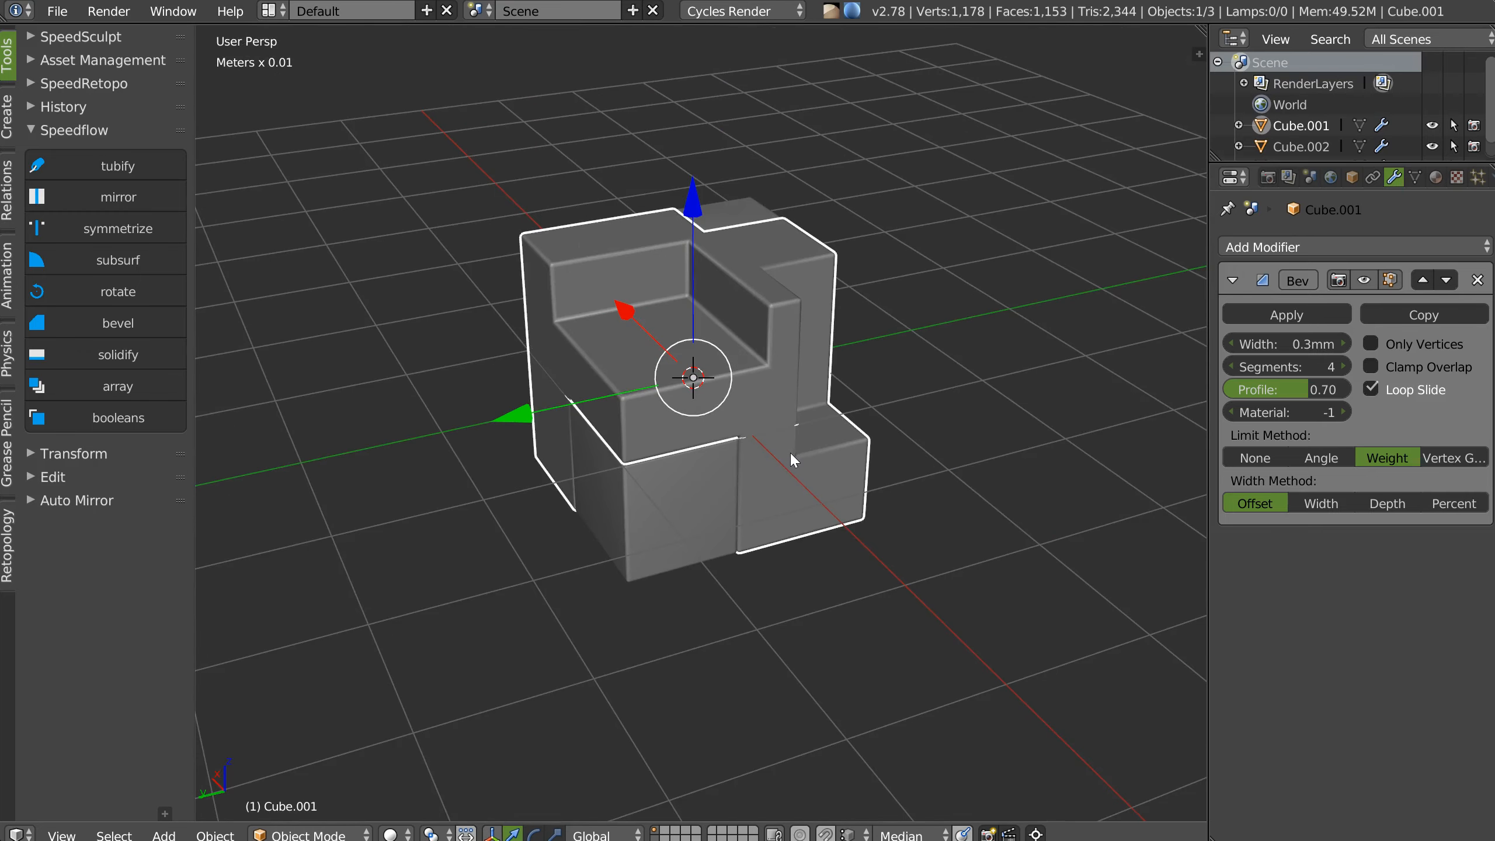
middle_click_drag(792, 383, 624, 360)
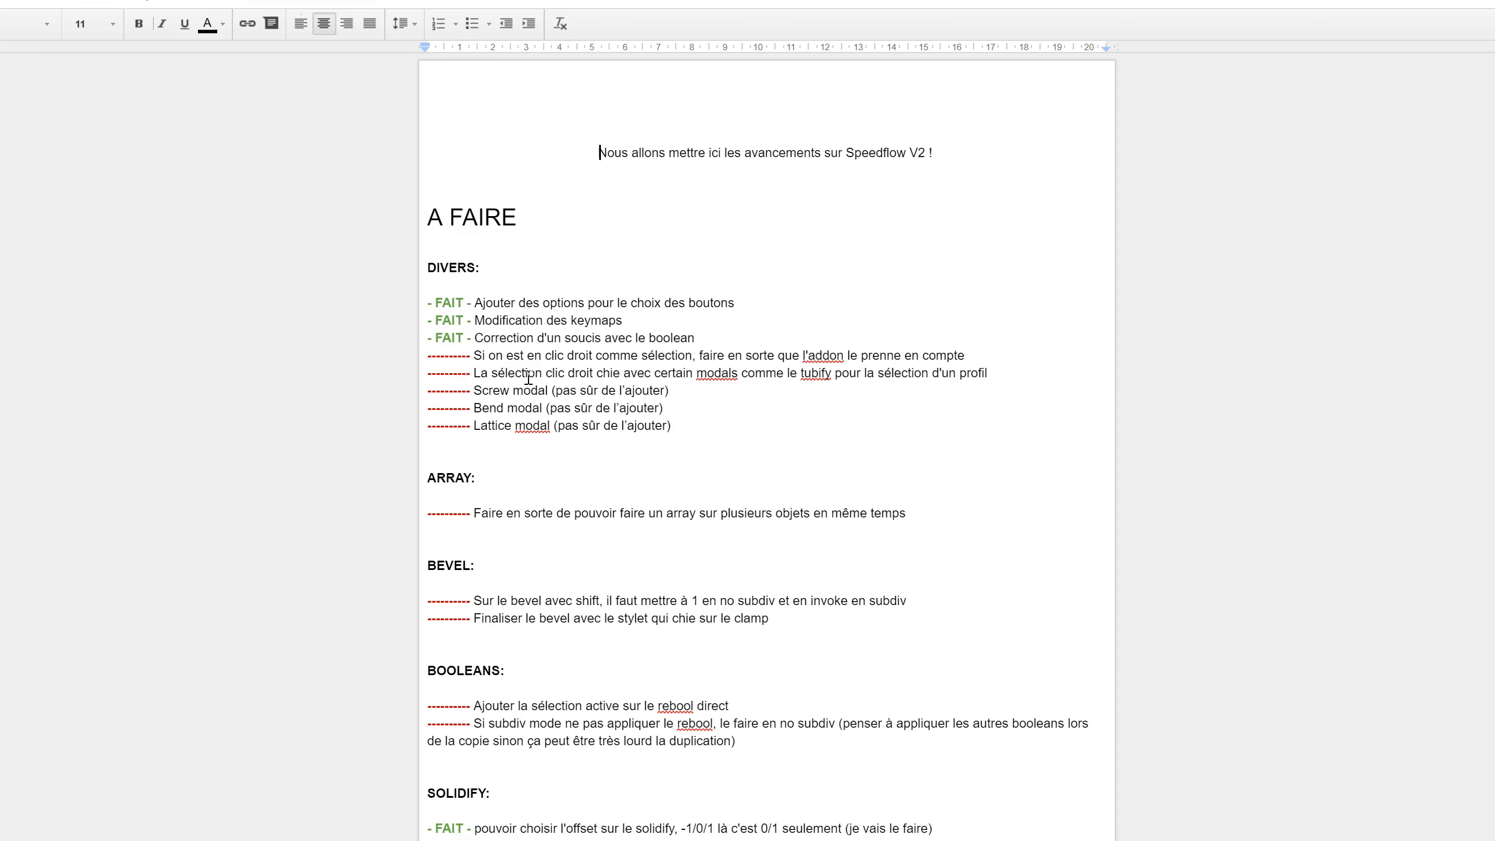
Switch to the Speedflow V2 progress document and read through its to-do list for each tool.
scroll(528, 378, "down", 5)
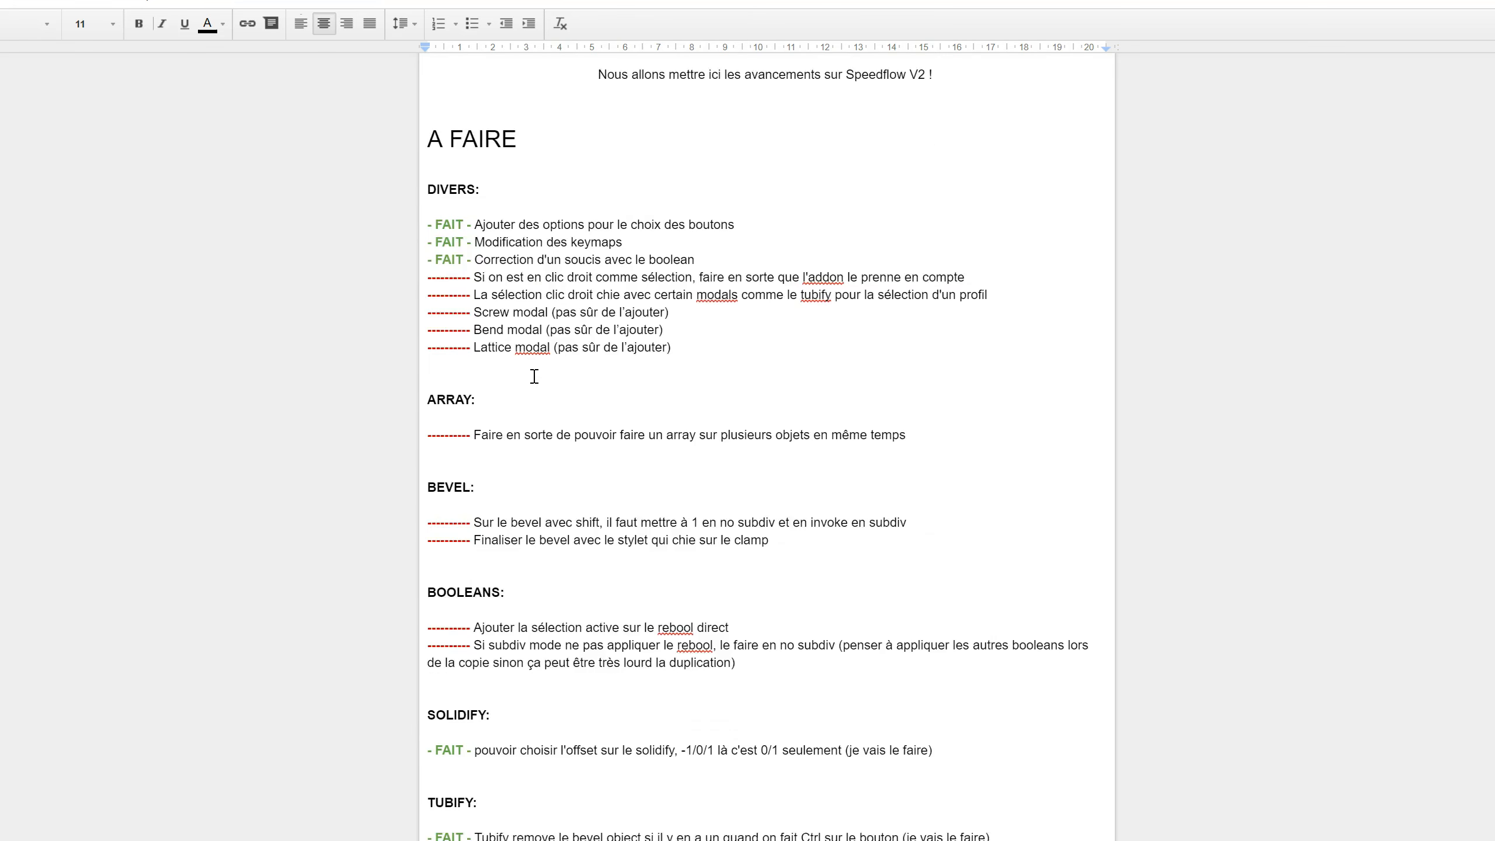
scroll(588, 283, "up", 5)
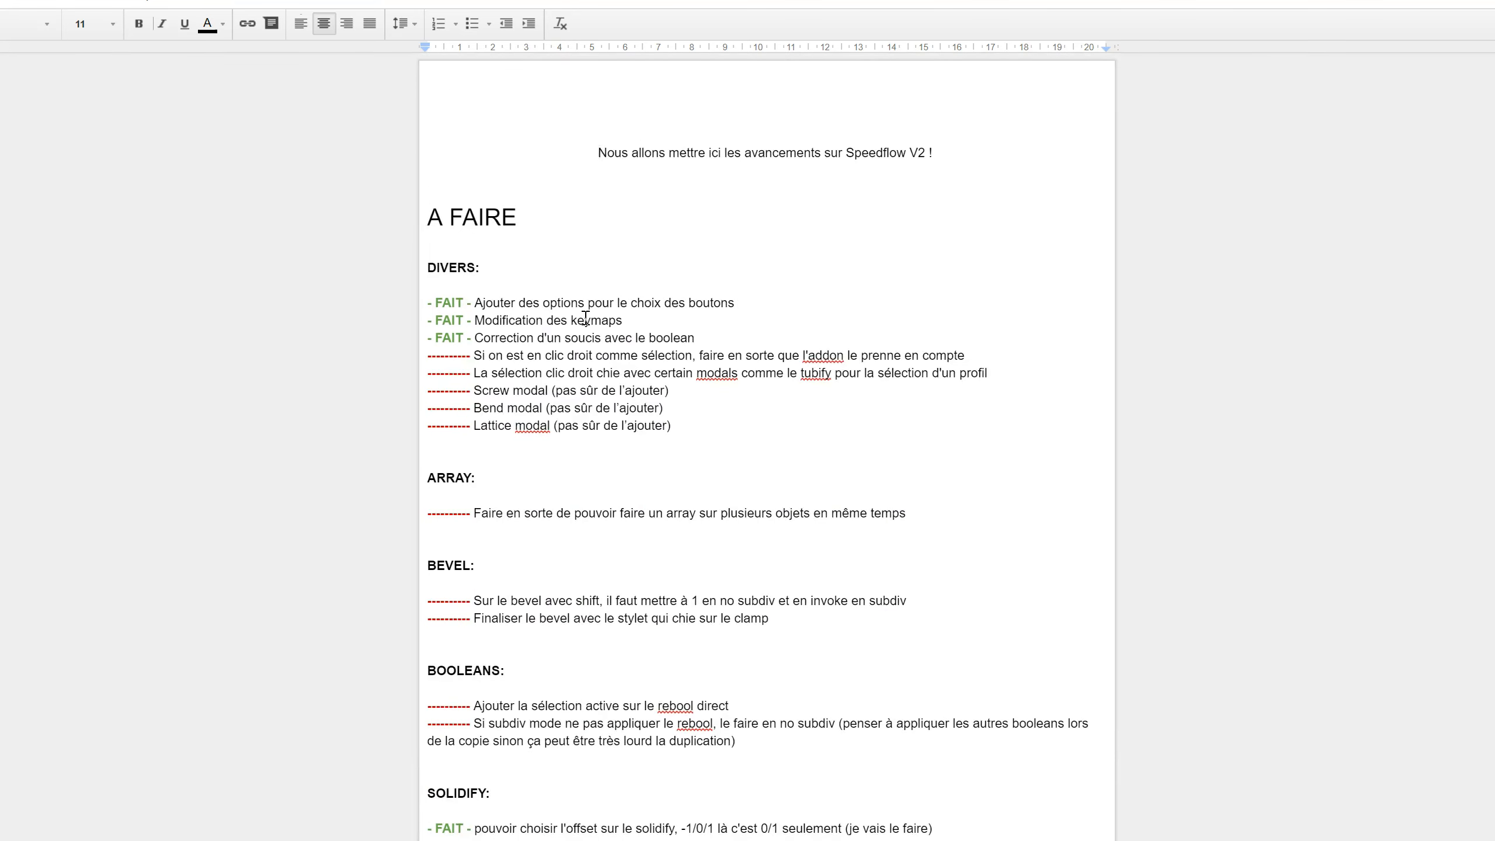
scroll(580, 319, "down", 12)
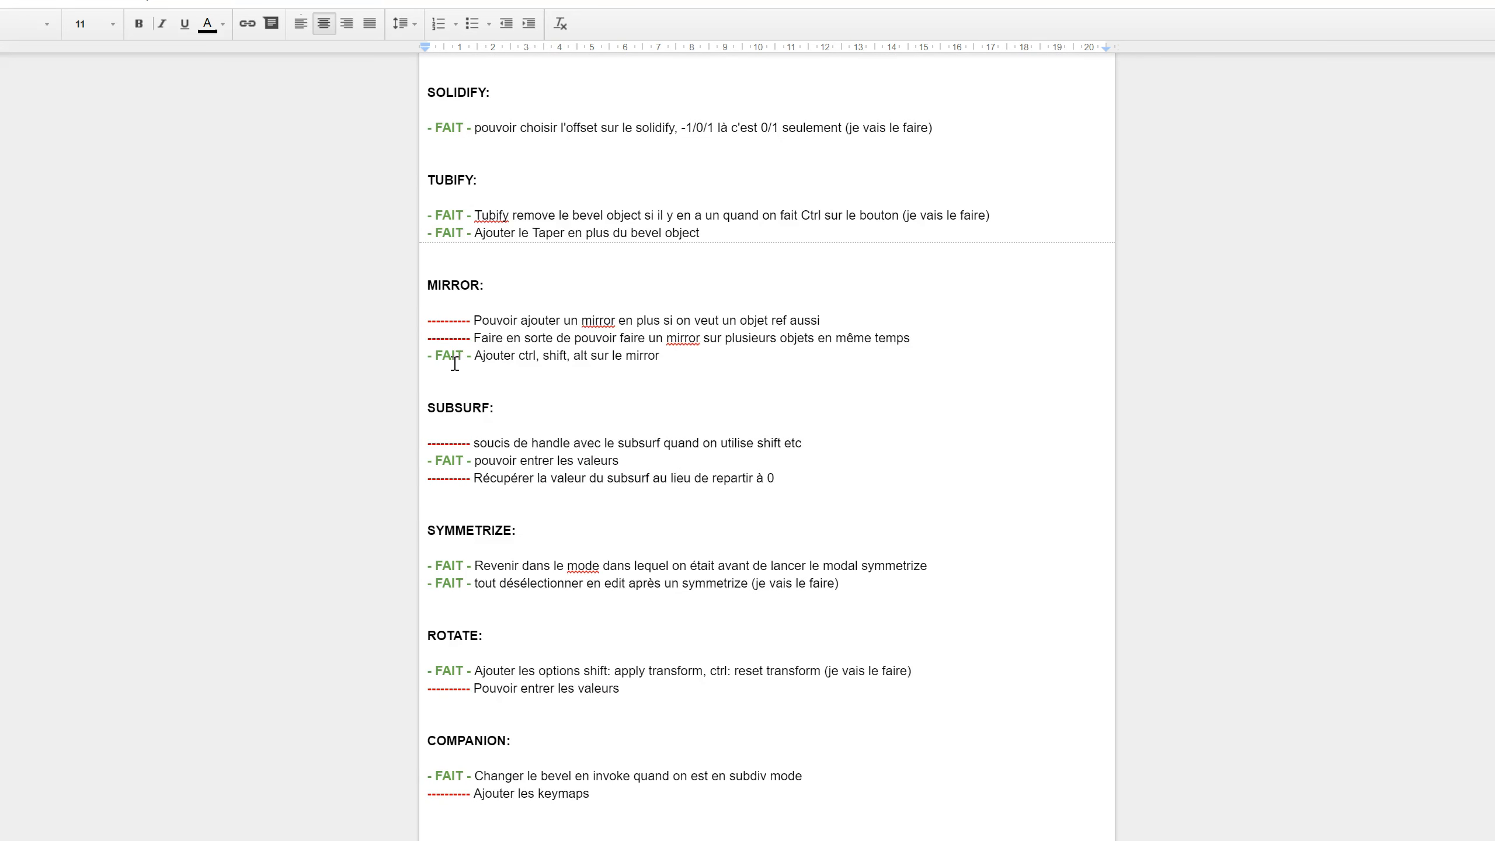
scroll(429, 376, "down", 4)
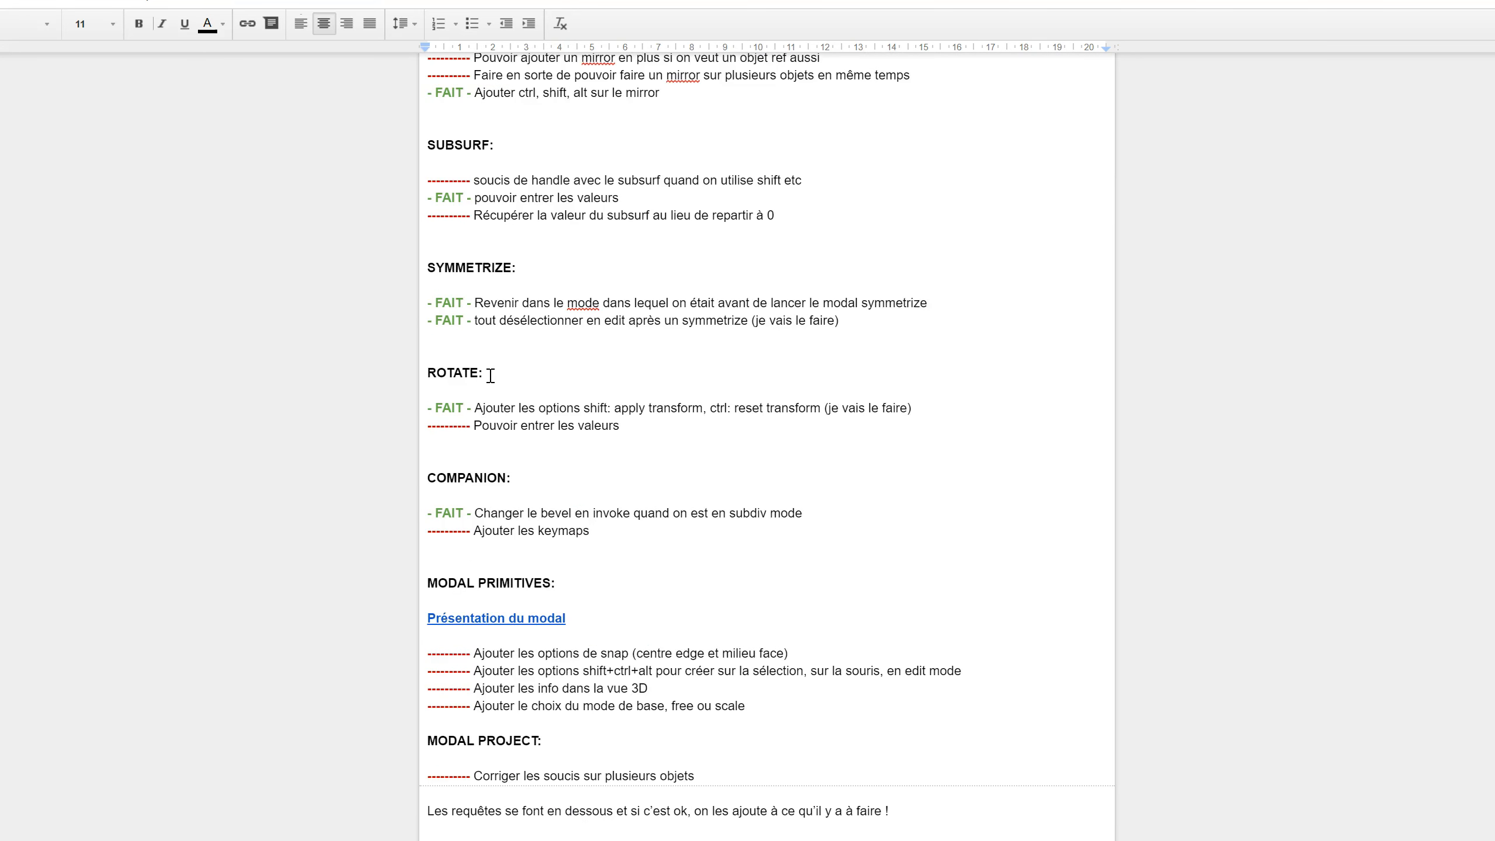
scroll(763, 474, "down", 5)
scroll(657, 447, "up", 13)
scroll(658, 448, "up", 8)
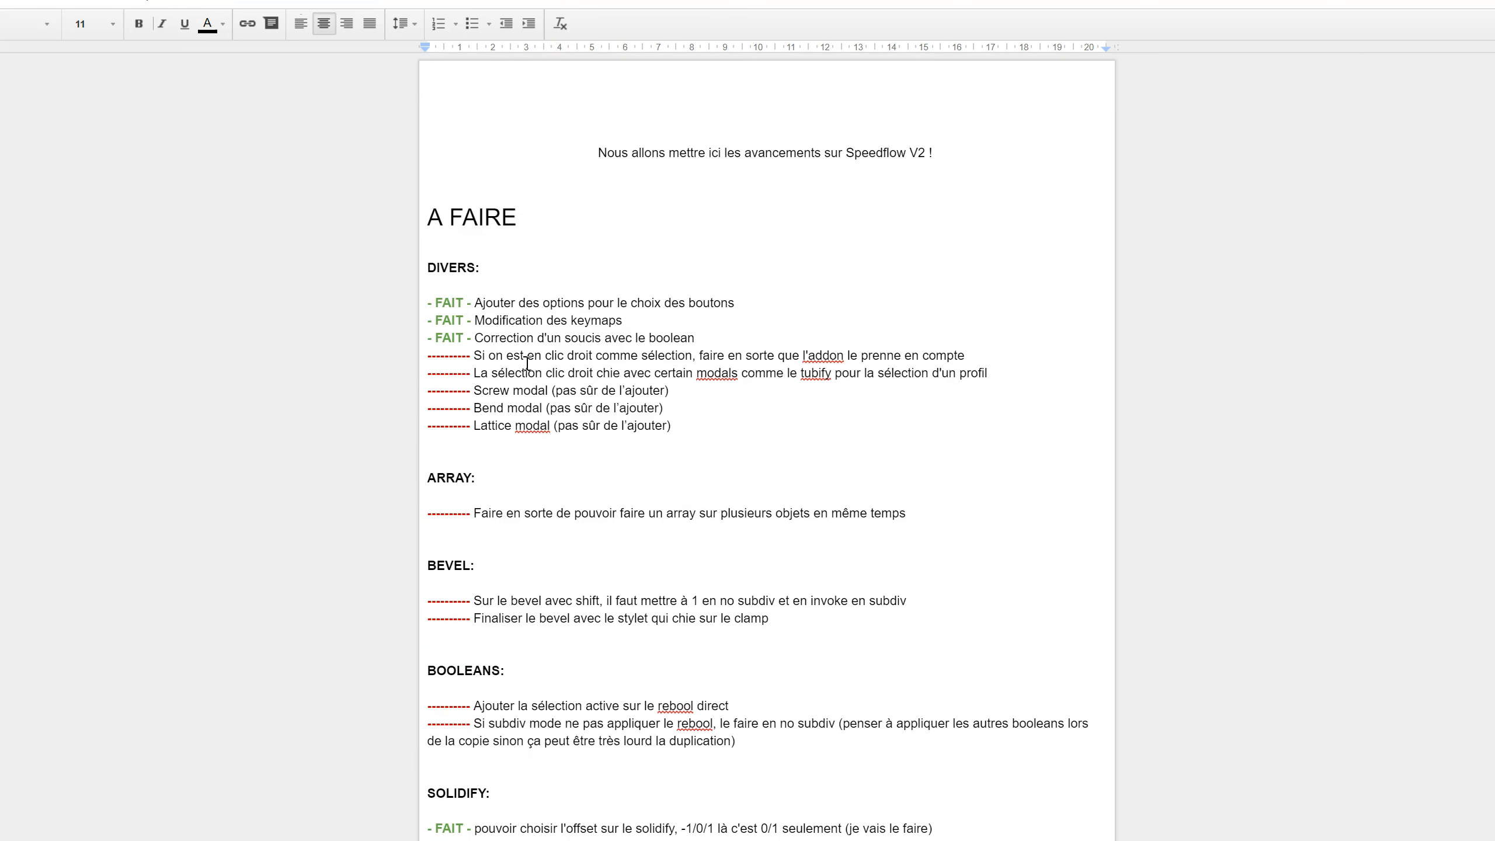
Highlight the completed entries under DIVERS about button options, keymaps and the boolean correction.
left_click_drag(468, 303, 645, 300)
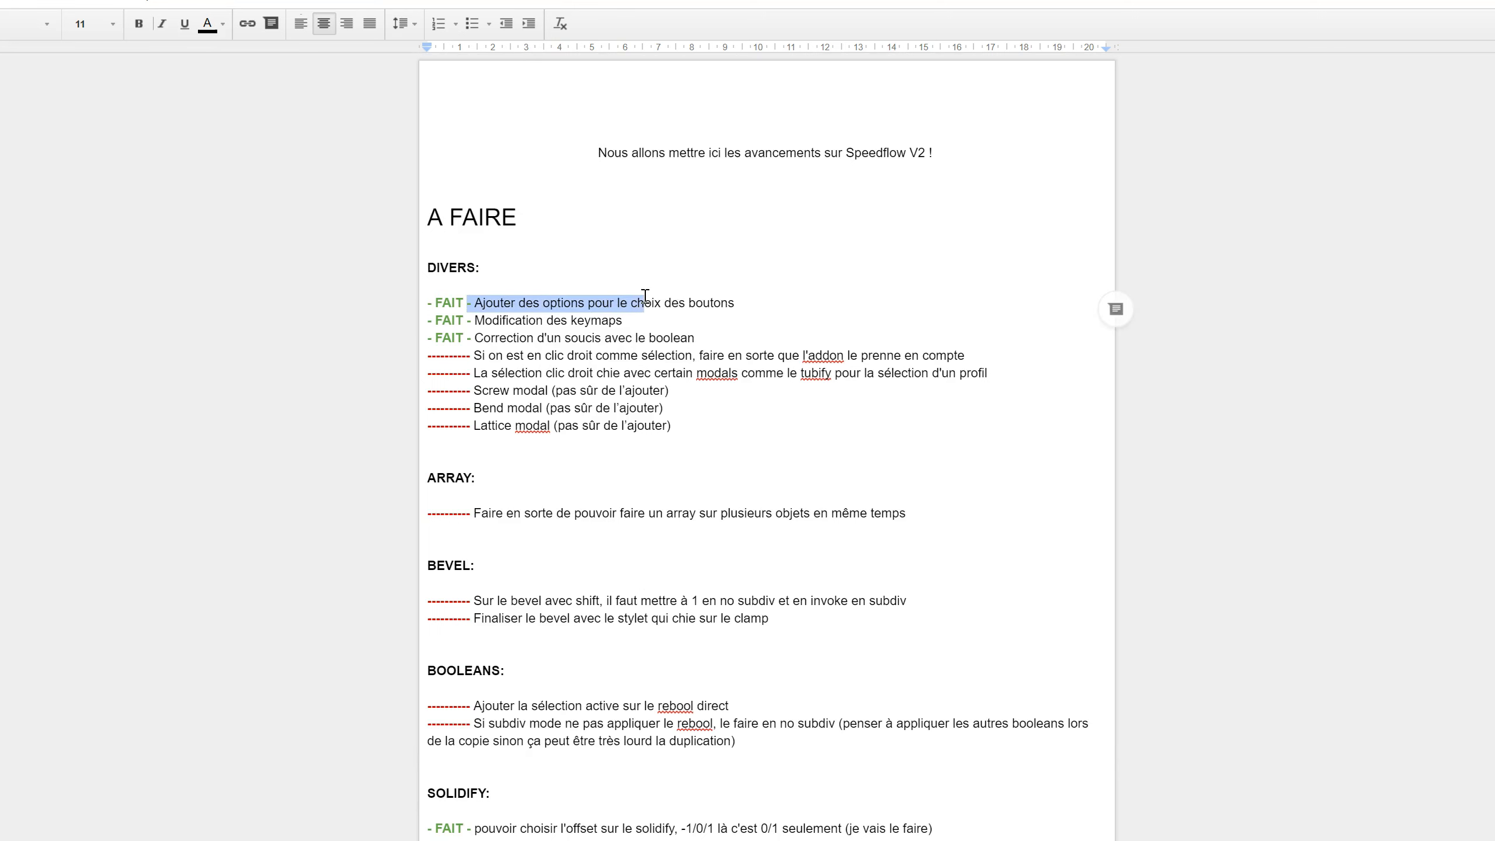
left_click_drag(482, 320, 624, 323)
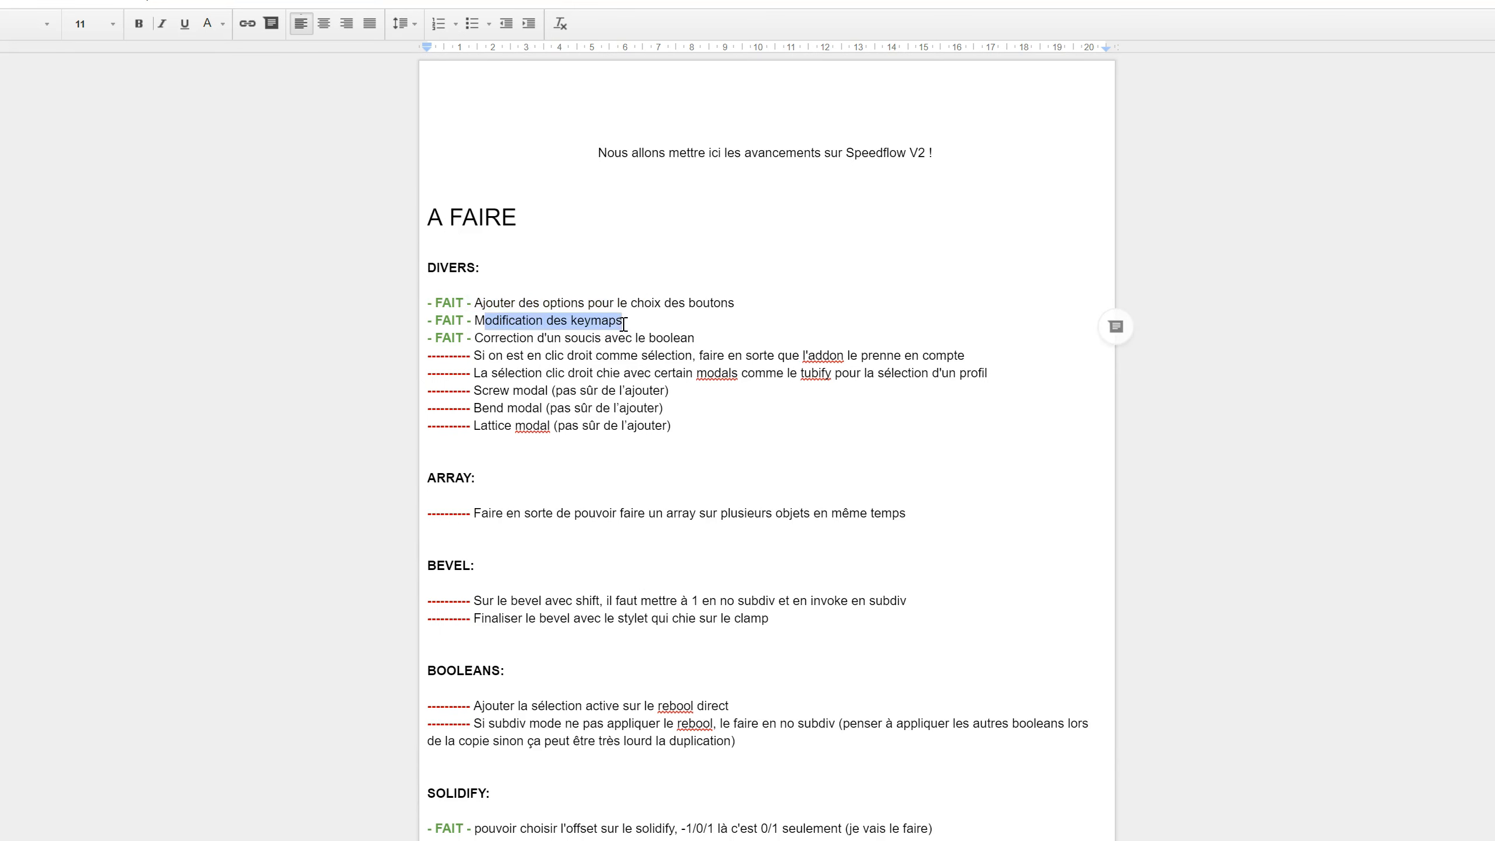
left_click_drag(498, 338, 683, 336)
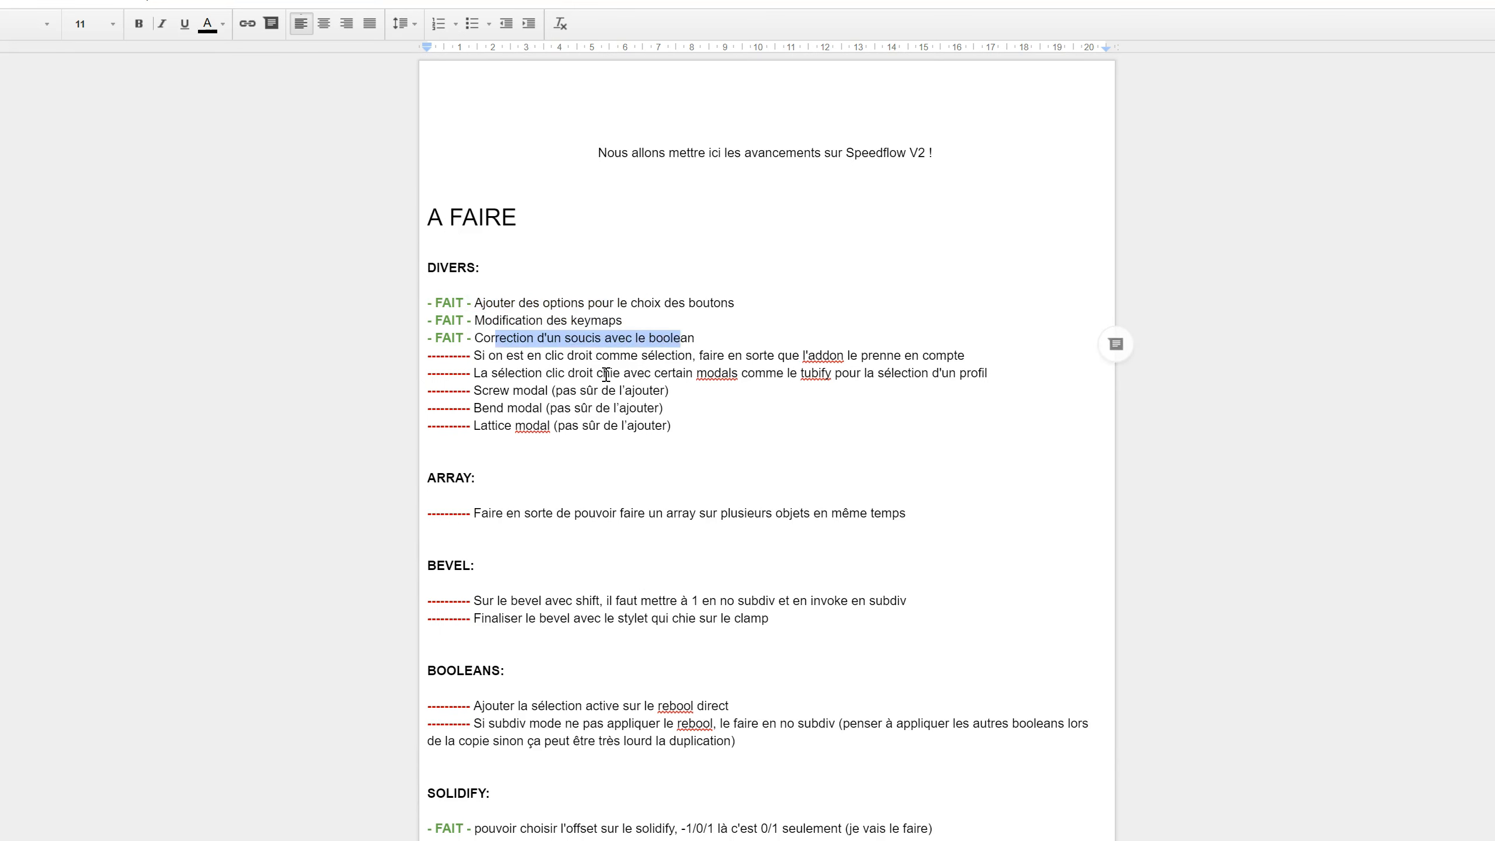
scroll(606, 375, "down", 5)
left_click_drag(481, 252, 562, 247)
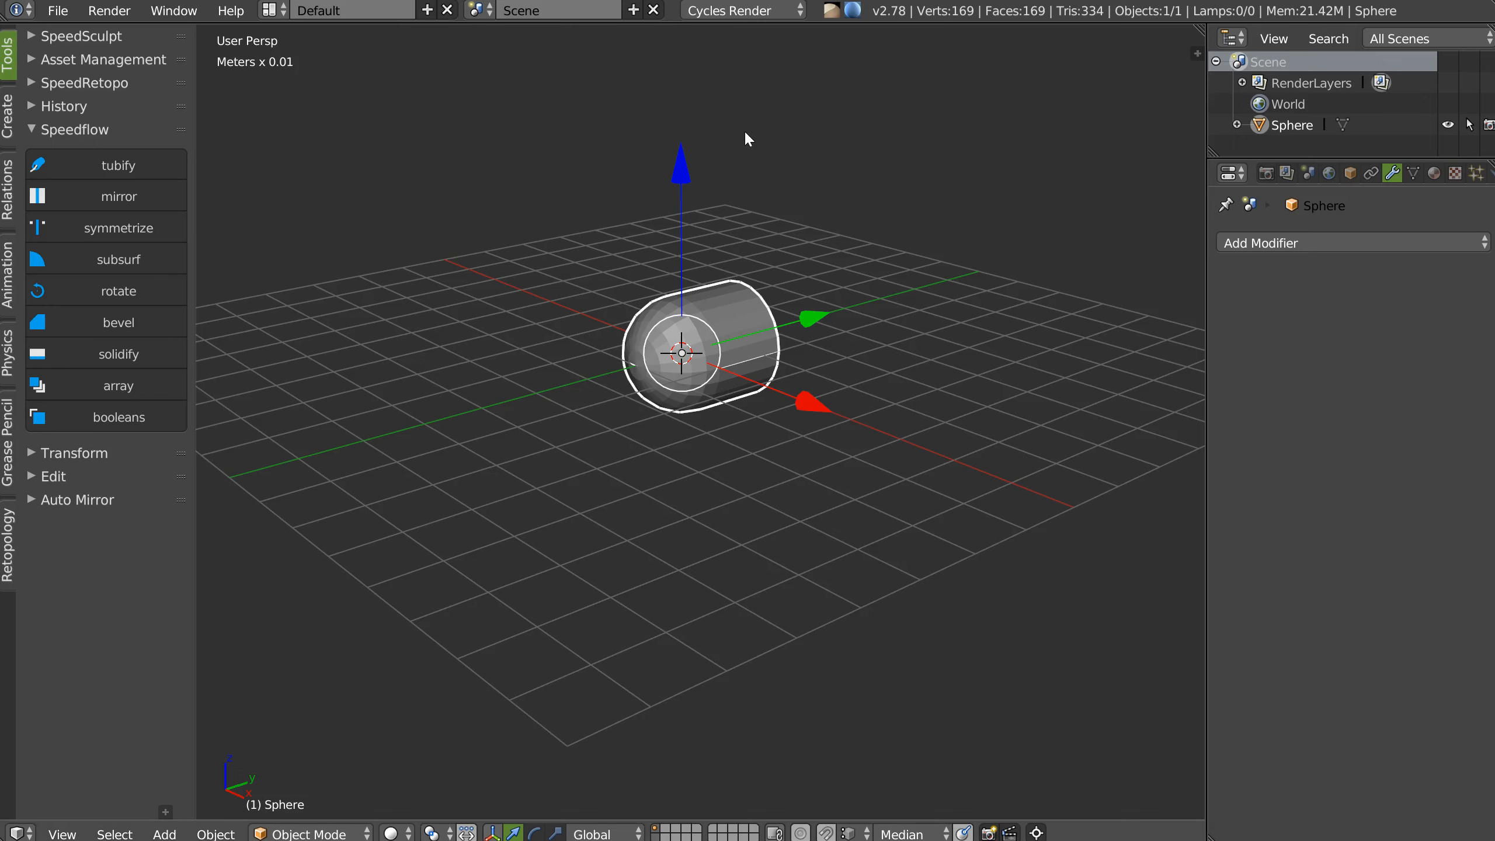
Back in Blender, delete the half-rounded sphere object and add a new cube.
key("x")
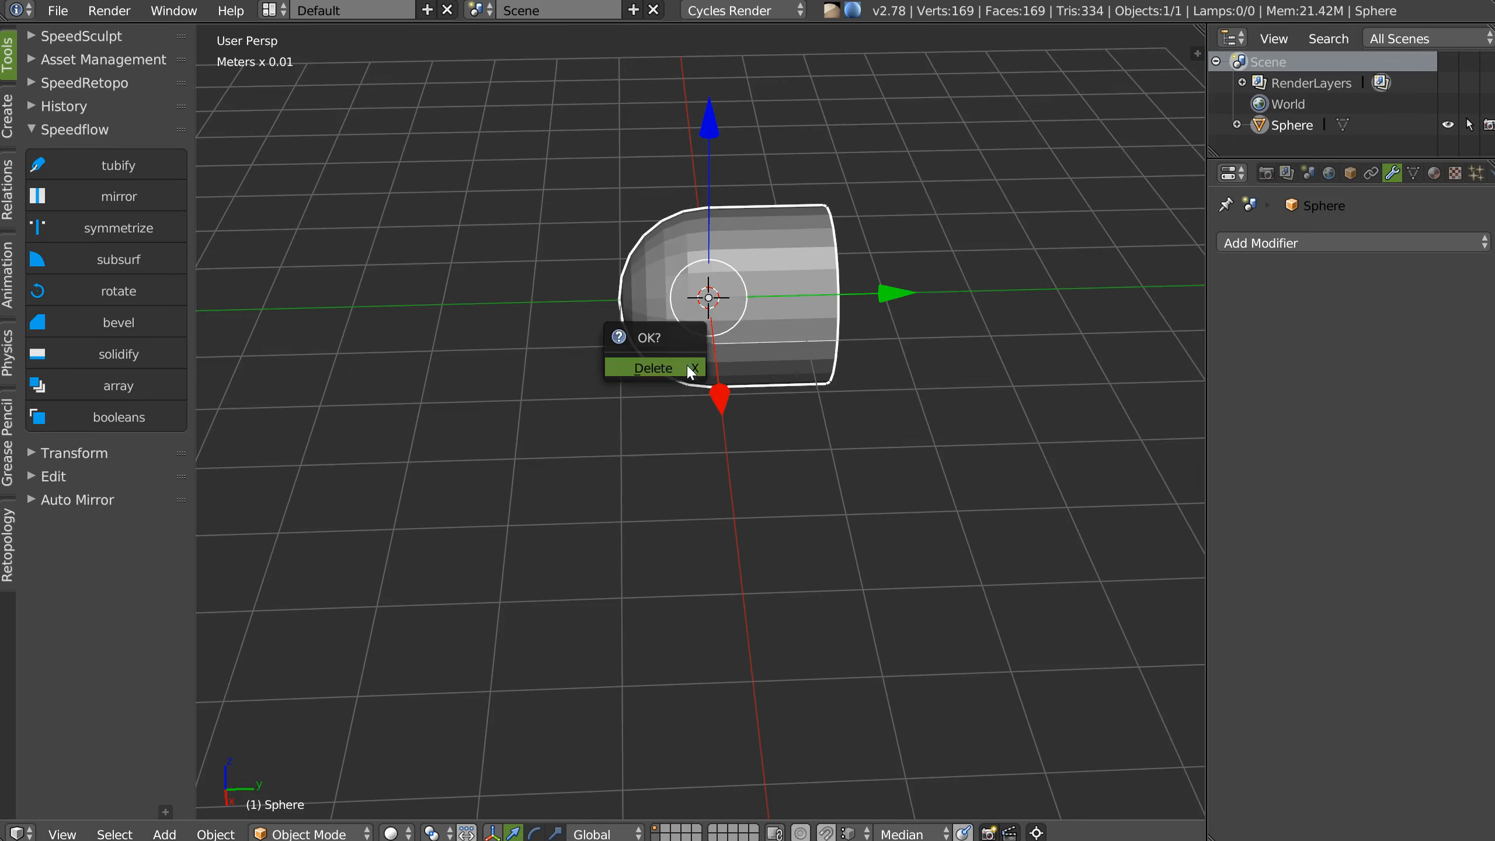
left_click(684, 367)
right_click(684, 369)
left_click(563, 545)
Add a Speedflow bevel to the cube, about 1.37 mm wide with 2 segments and profile 1.00.
middle_click_drag(562, 491, 665, 450)
middle_click_drag(747, 340, 592, 412, "shift")
middle_click_drag(705, 362, 622, 409, "shift")
middle_click_drag(707, 368, 637, 360)
key("space")
left_click(800, 375)
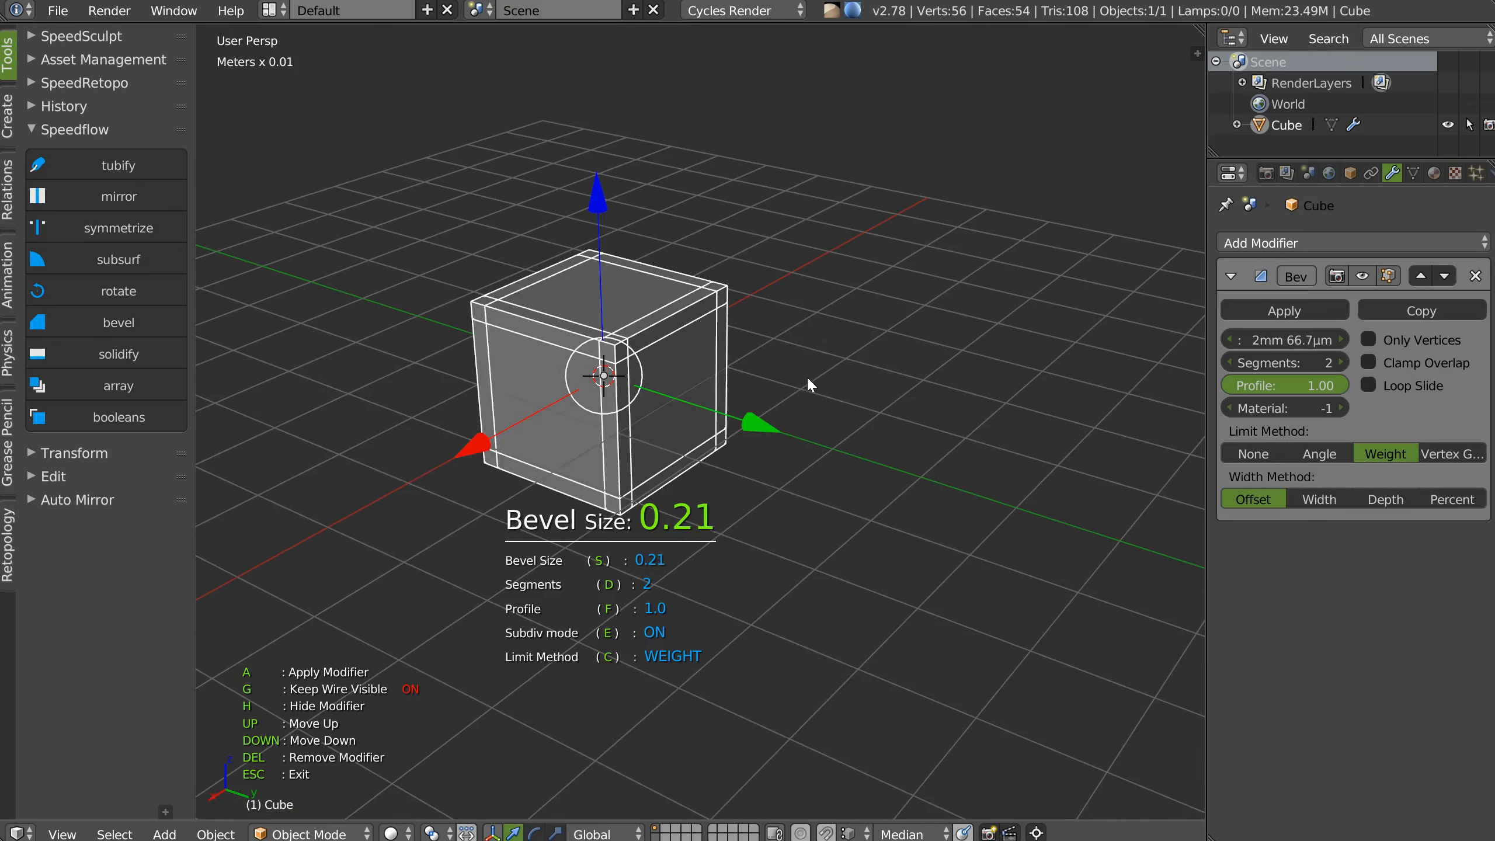
middle_click_drag(786, 373, 760, 406)
key("Tab")
left_click(652, 454)
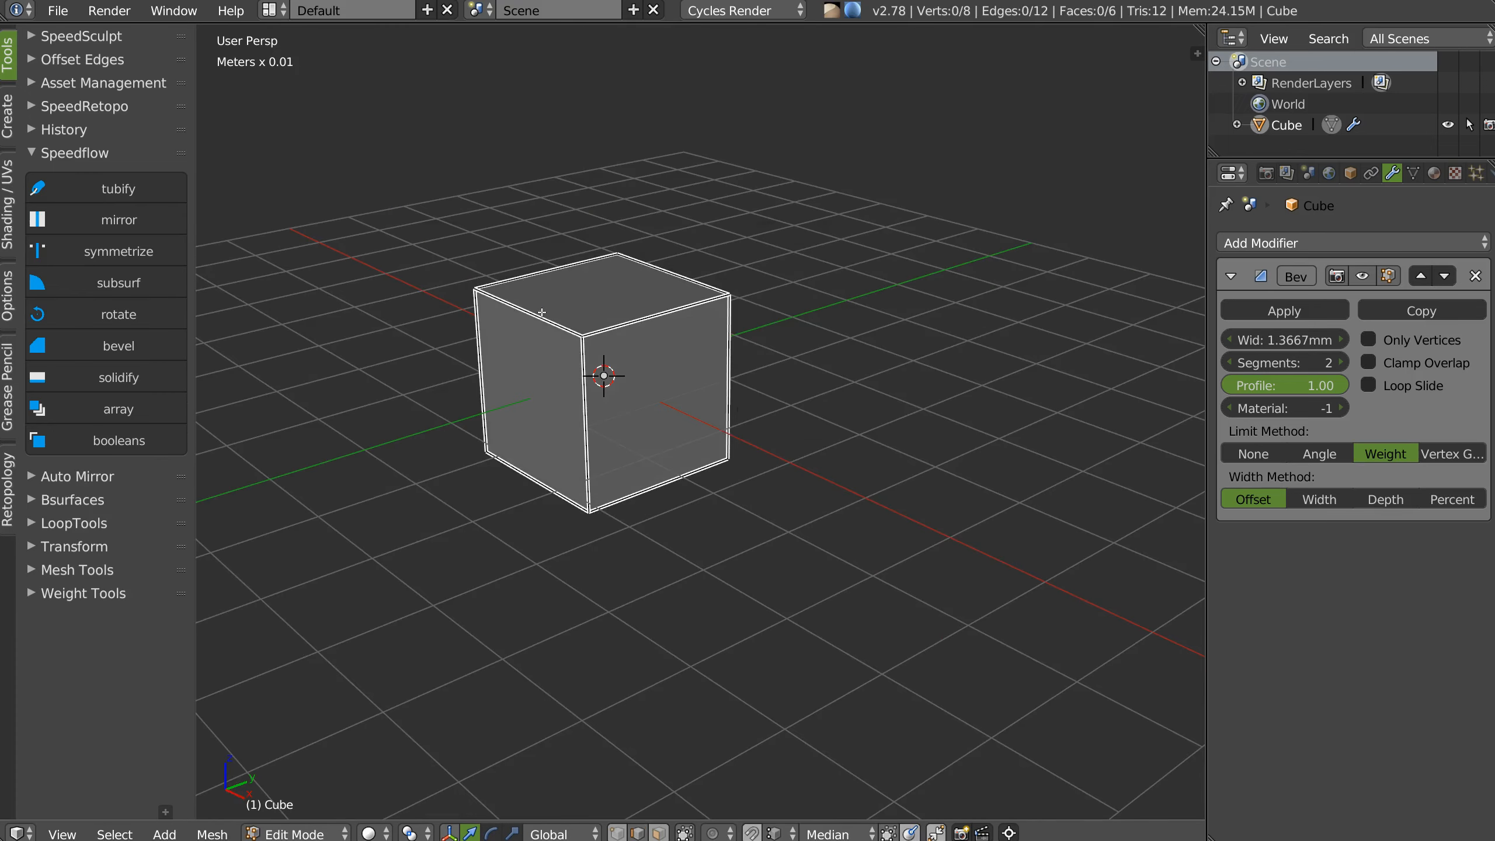
Select one upper edge of the cube in Edit Mode and give it a larger bevel with Speedflow.
right_click(541, 318)
scroll(574, 347, "up", 1)
middle_click_drag(575, 339, 582, 358, "shift")
key("shift+space")
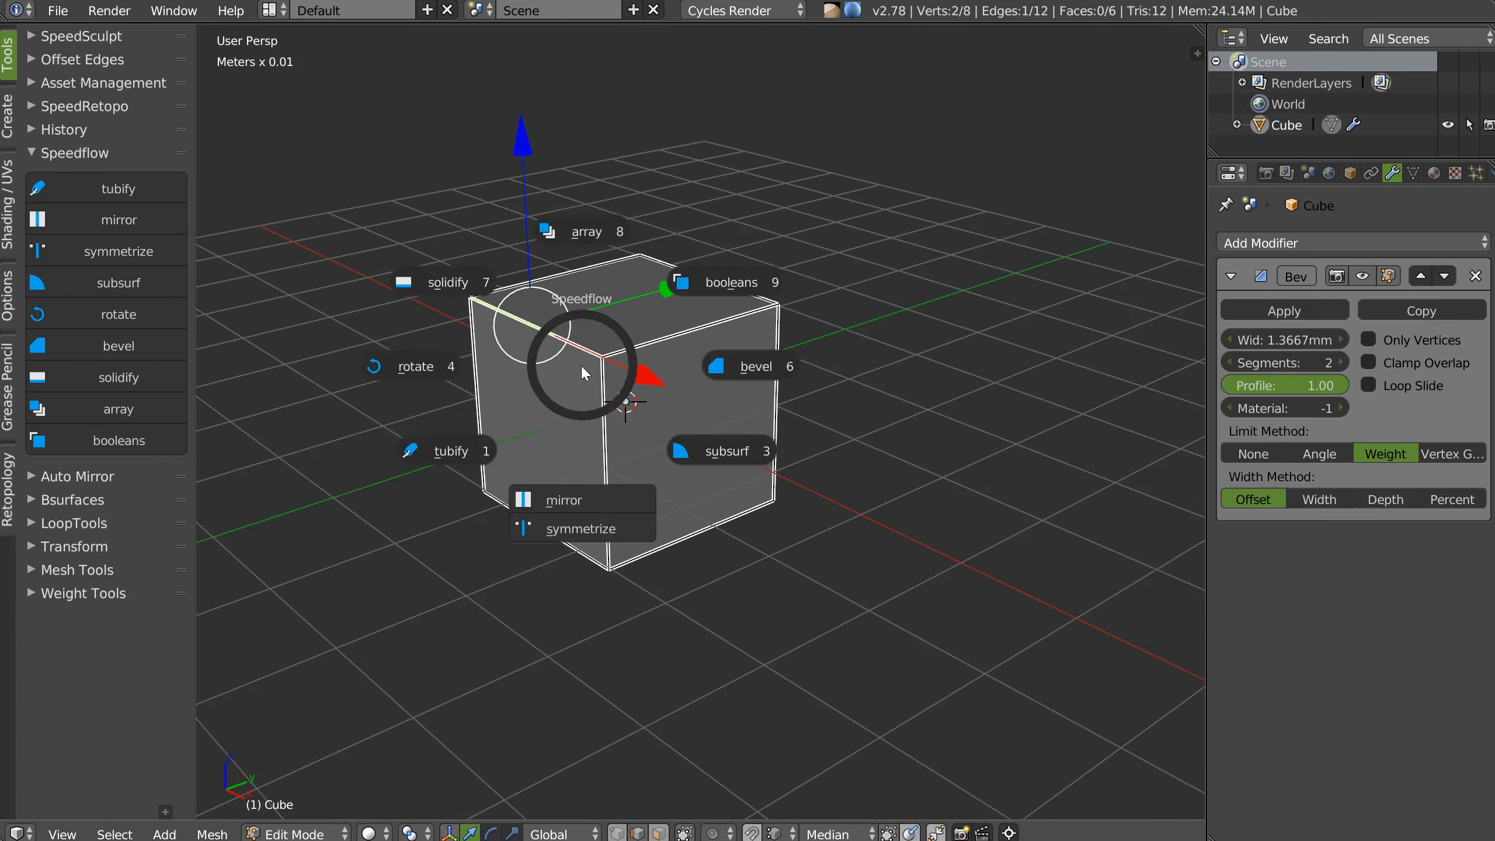
left_click(757, 367)
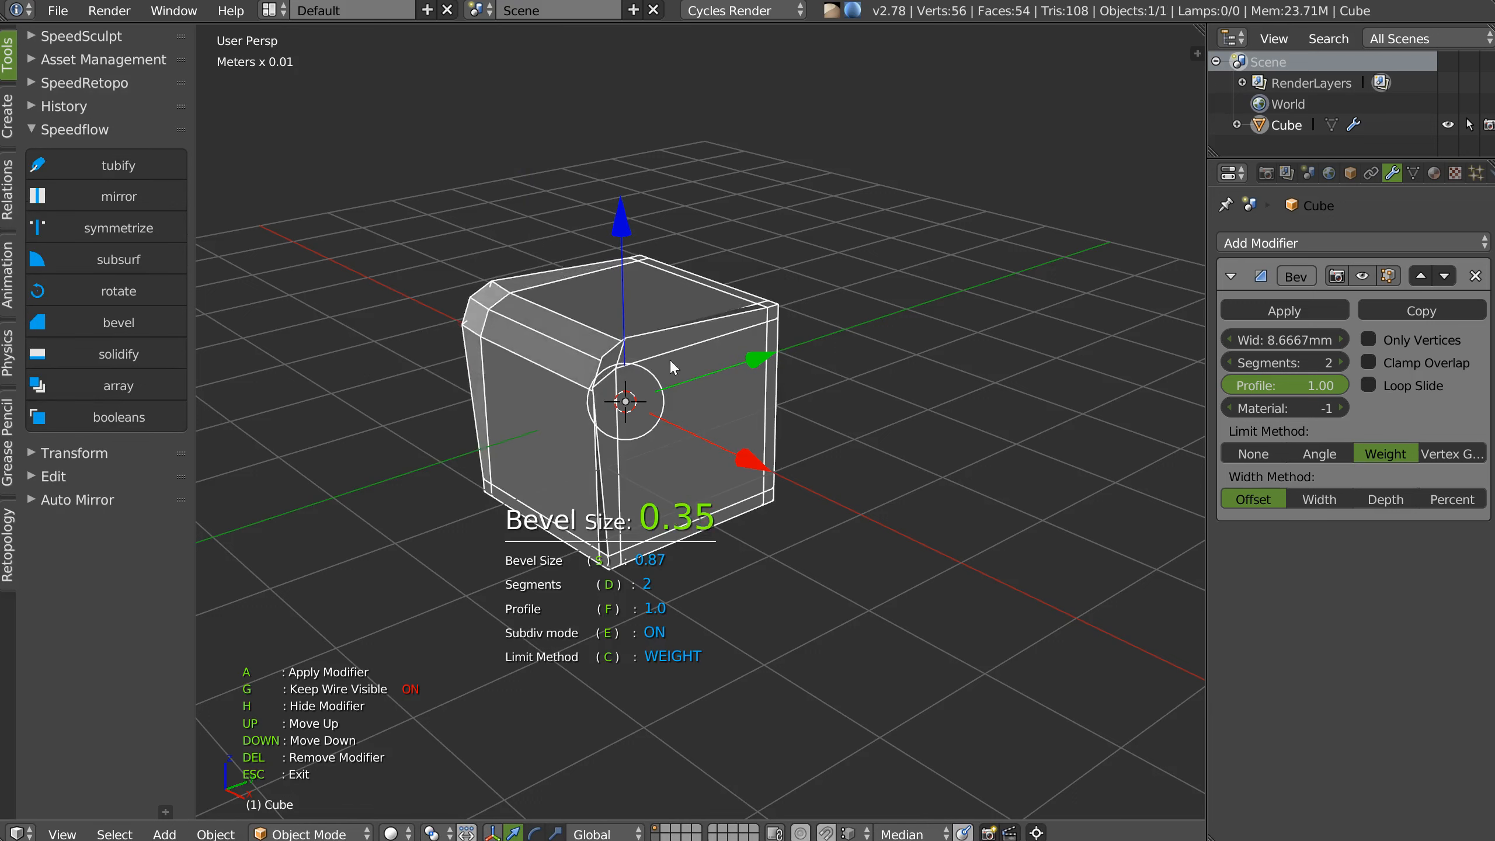
left_click(633, 369)
key("Tab")
key("Tab")
Delete the beveled cube and add a cylinder in its place.
key("x")
left_click(620, 436)
right_click(631, 429)
left_click(631, 590)
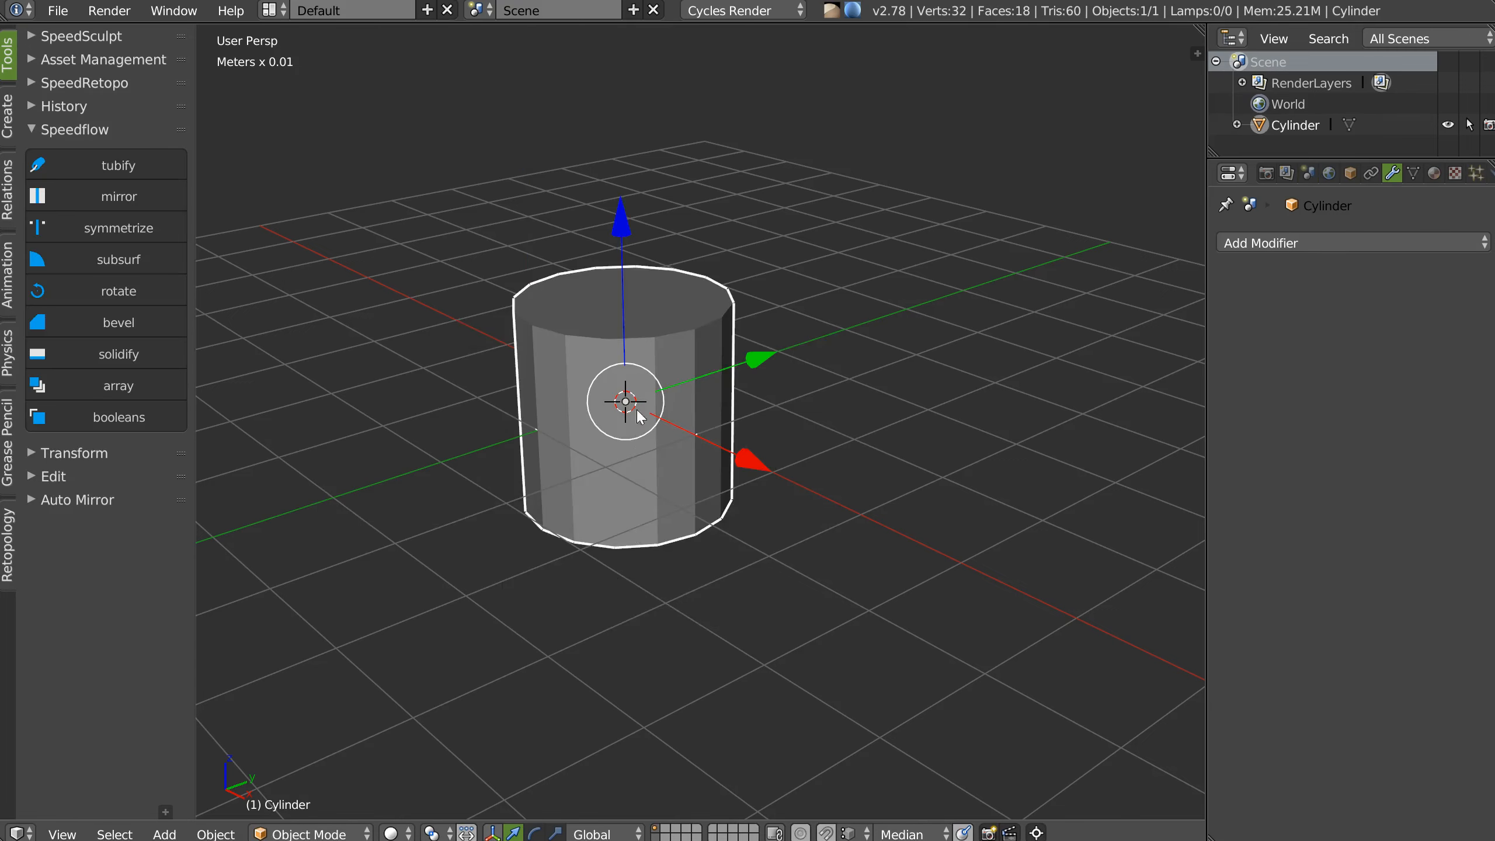
Bevel the cylinder's top face rim with Speedflow, setting the bevel profile to 0.5.
key("Tab")
right_click(622, 406)
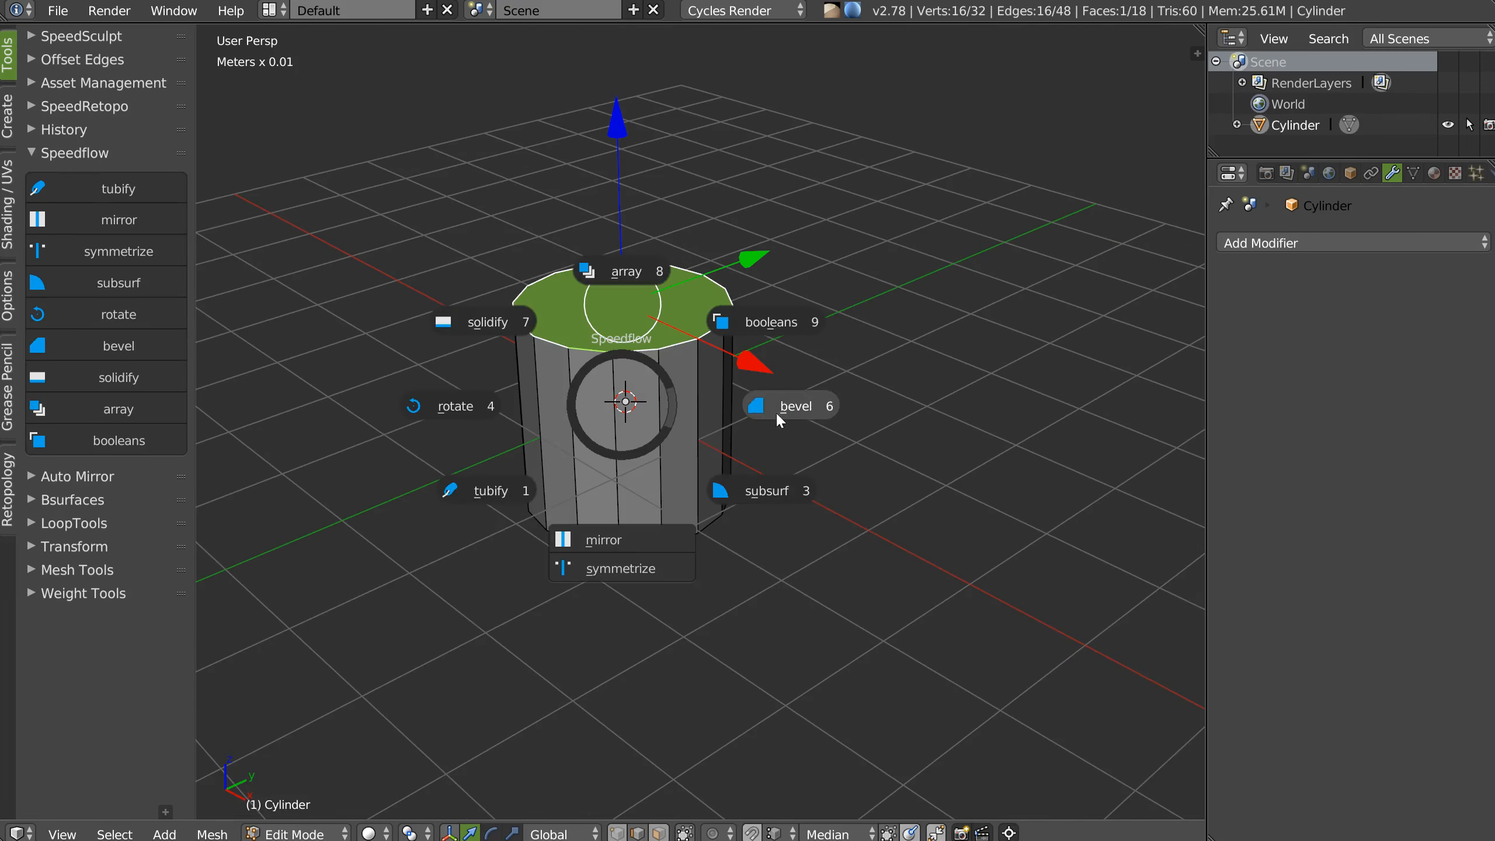
left_click(789, 412)
left_click(813, 415)
type("f")
type(".5")
key("Return")
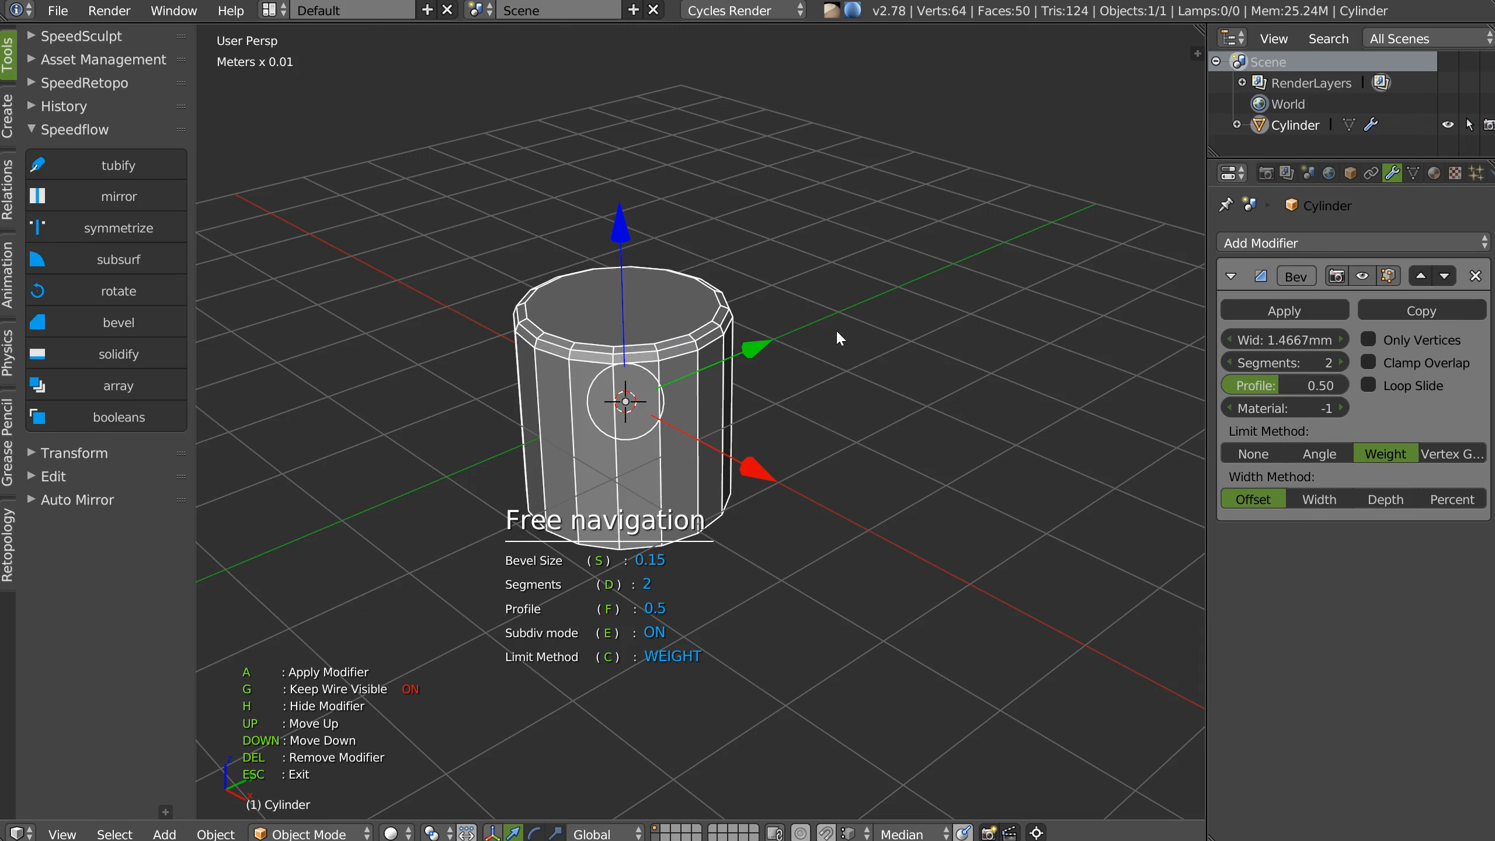
Set the cylinder's rim bevel to 5 segments and adjust its bevel size.
key("d")
left_click(721, 416)
key("s")
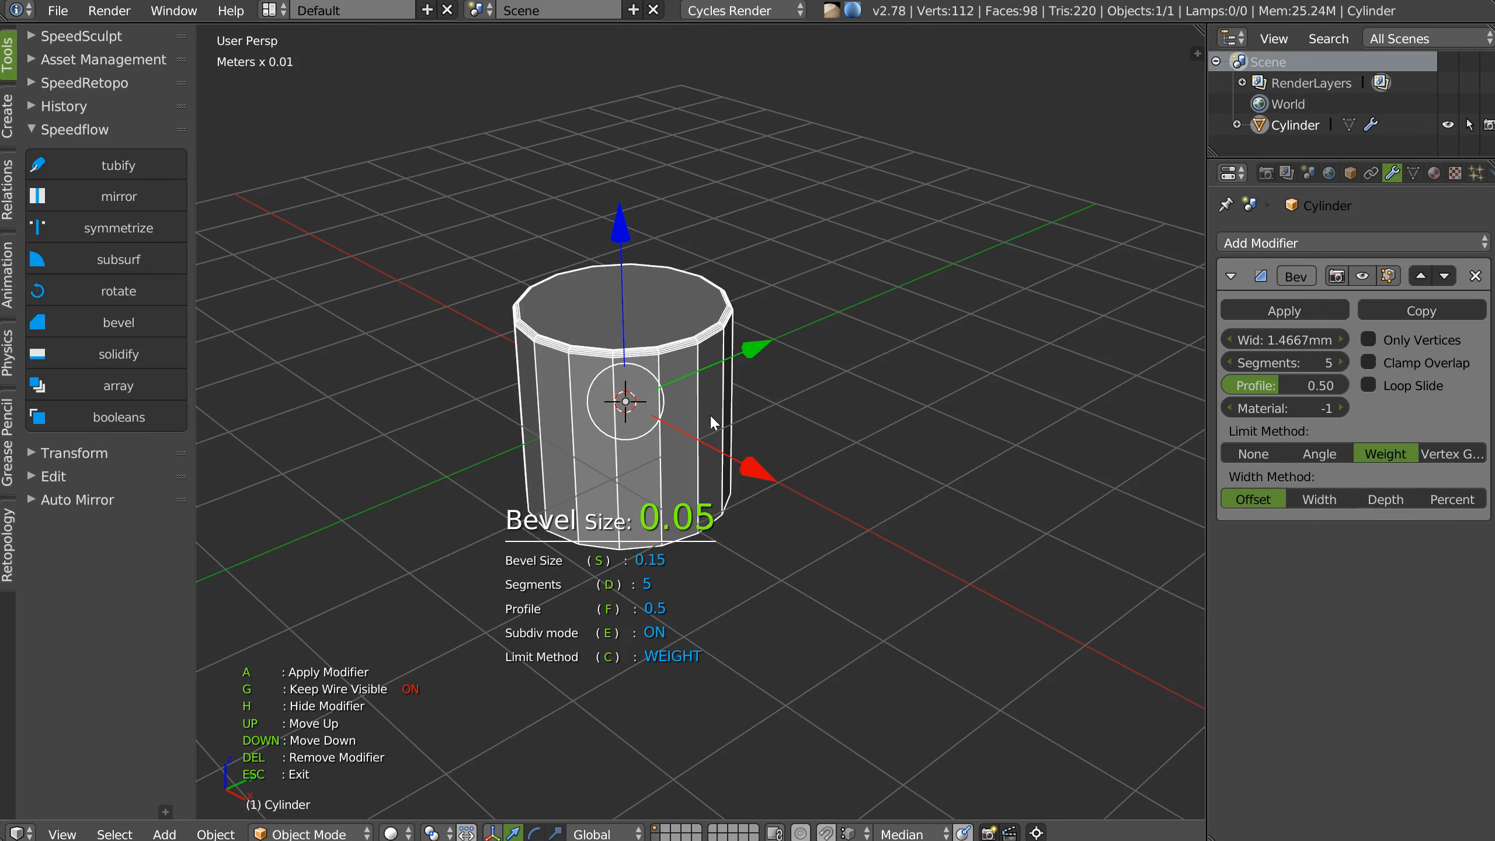
left_click(711, 418)
key("Escape")
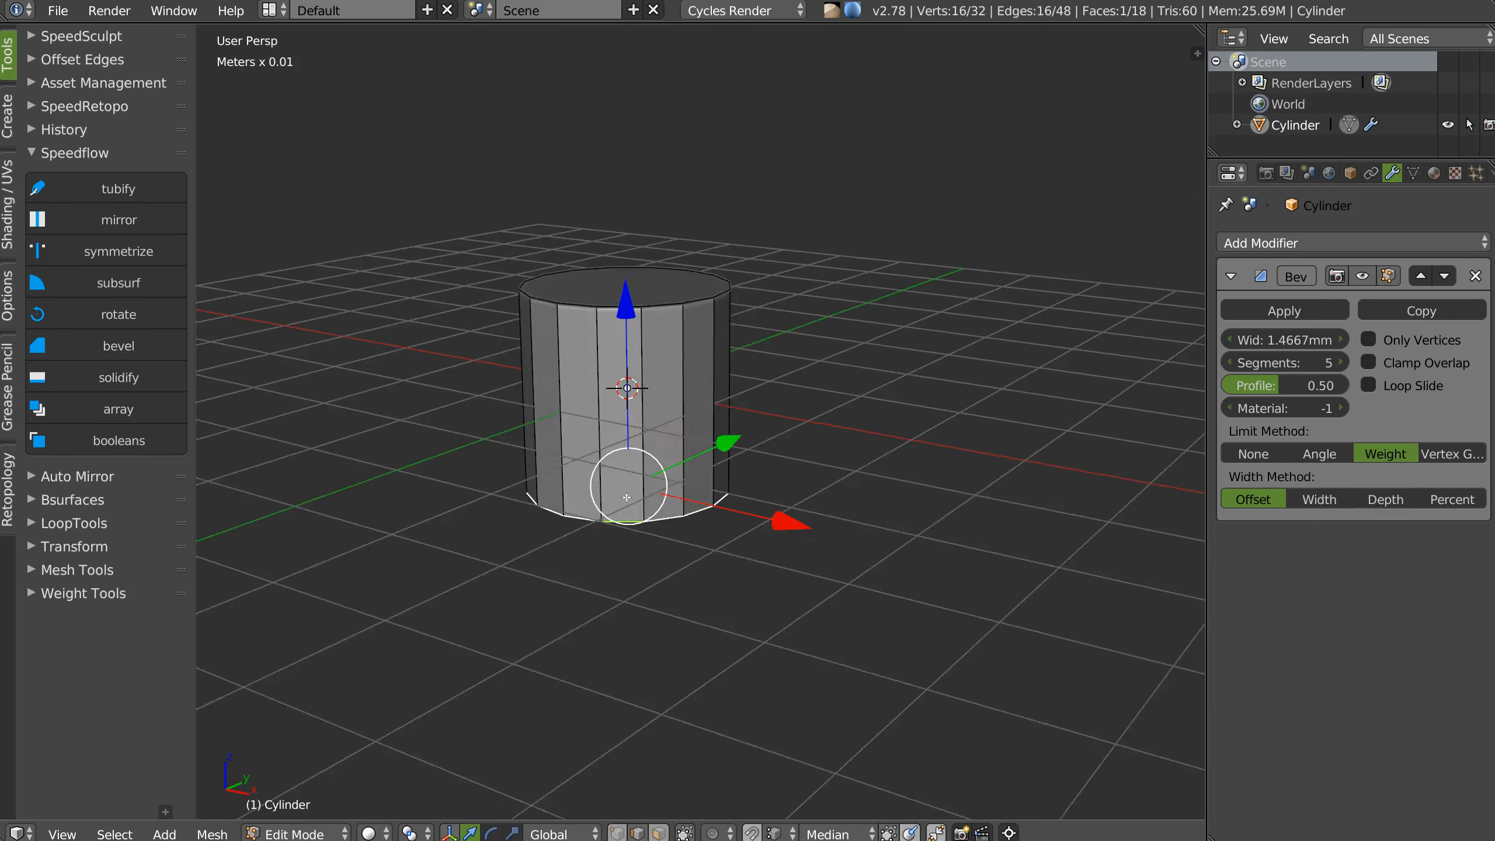
Bevel the rim of the cylinder's bottom face with Speedflow, making it larger than the top rim's bevel.
middle_click_drag(625, 507, 626, 494)
key("space")
left_click(807, 493)
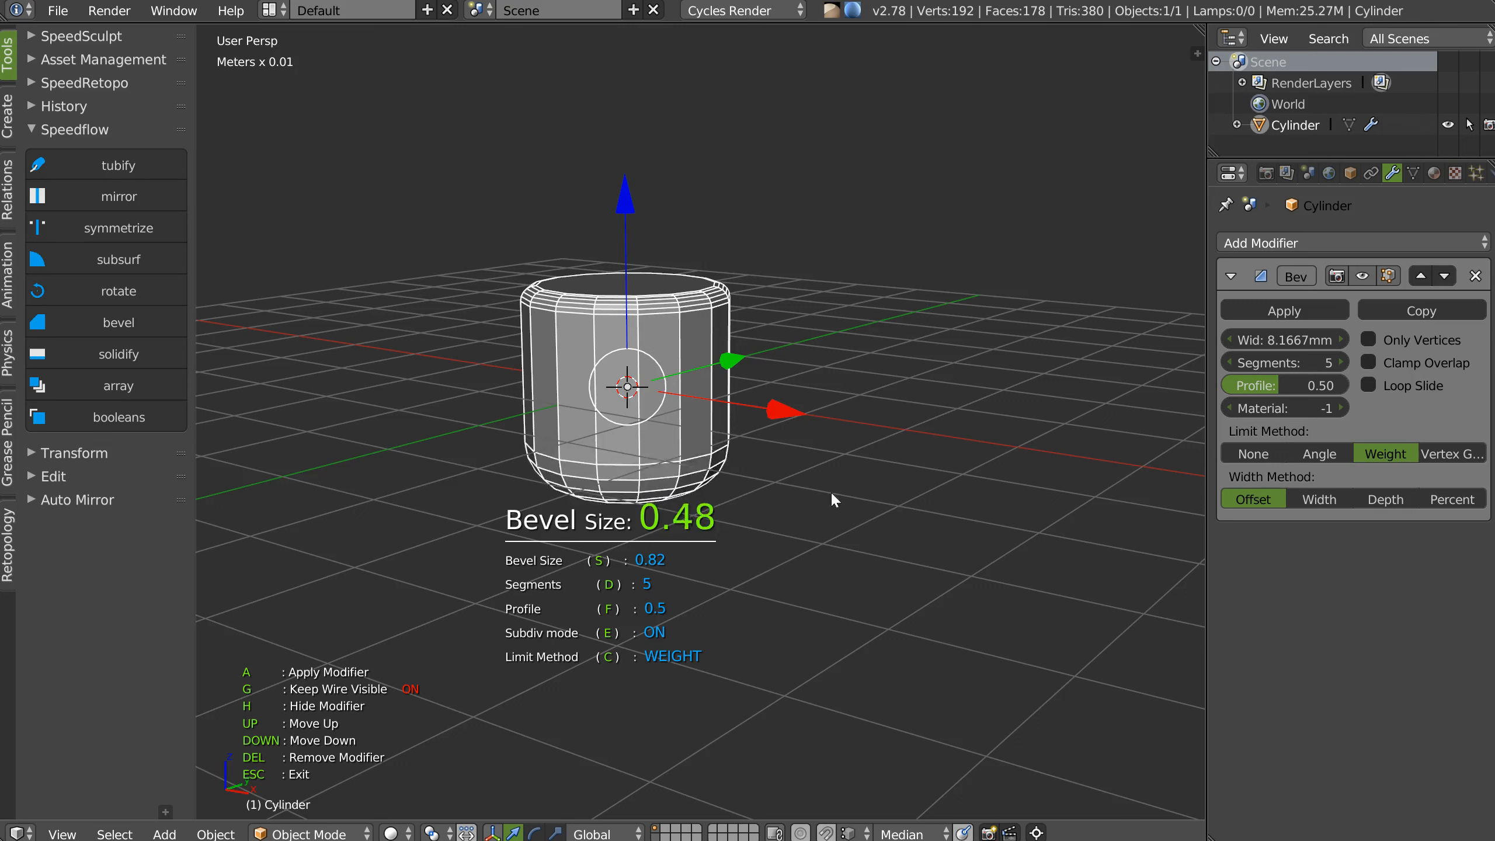
left_click(843, 501)
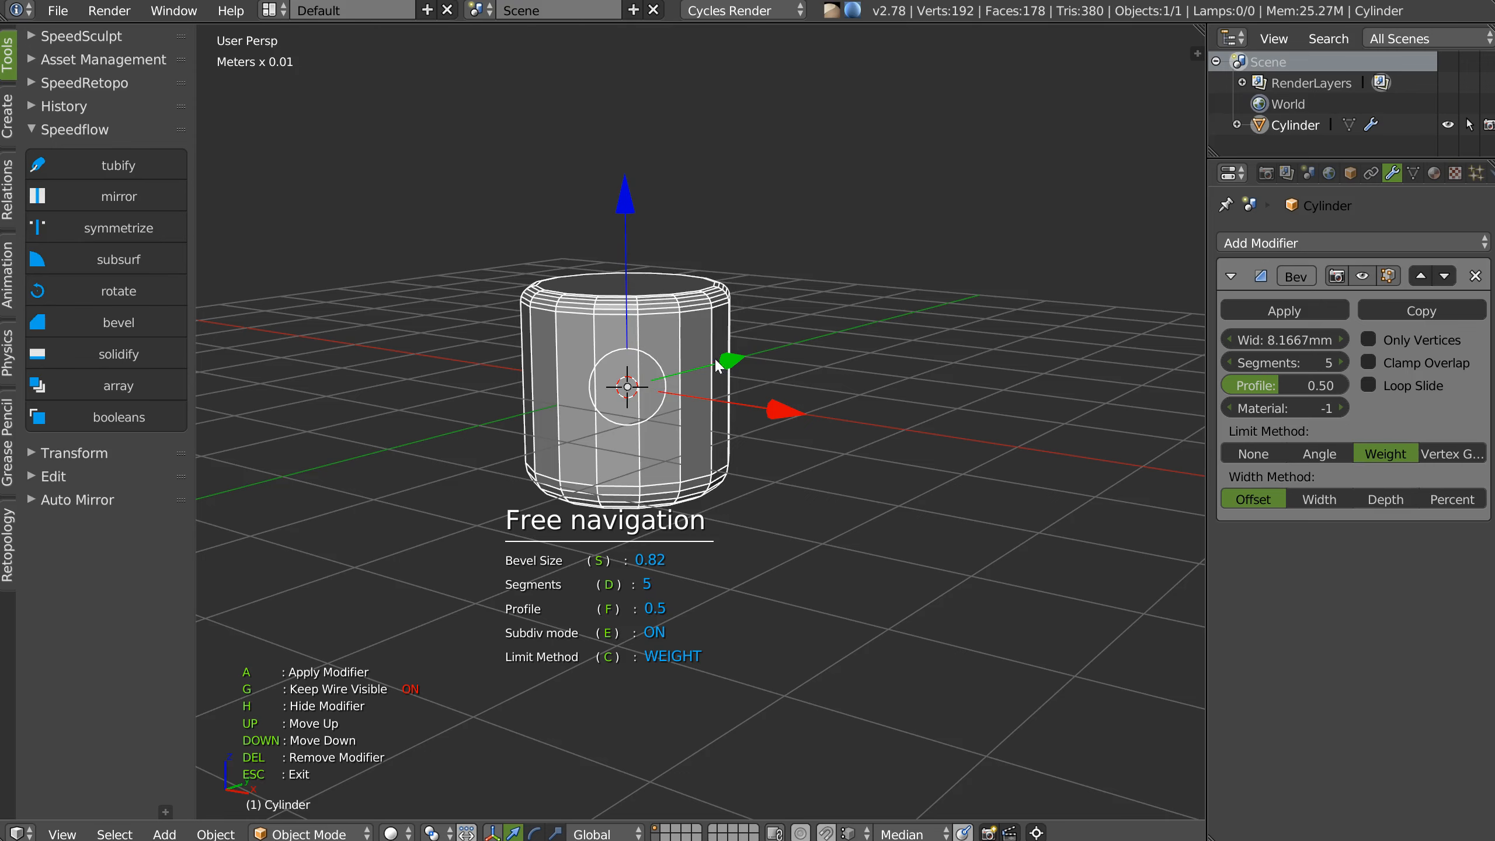
Inset the cylinder's top face to about half its width and extrude it upward into a narrower neck.
middle_click_drag(652, 427, 629, 407)
key("Tab")
middle_click_drag(853, 406, 659, 312)
right_click(633, 292)
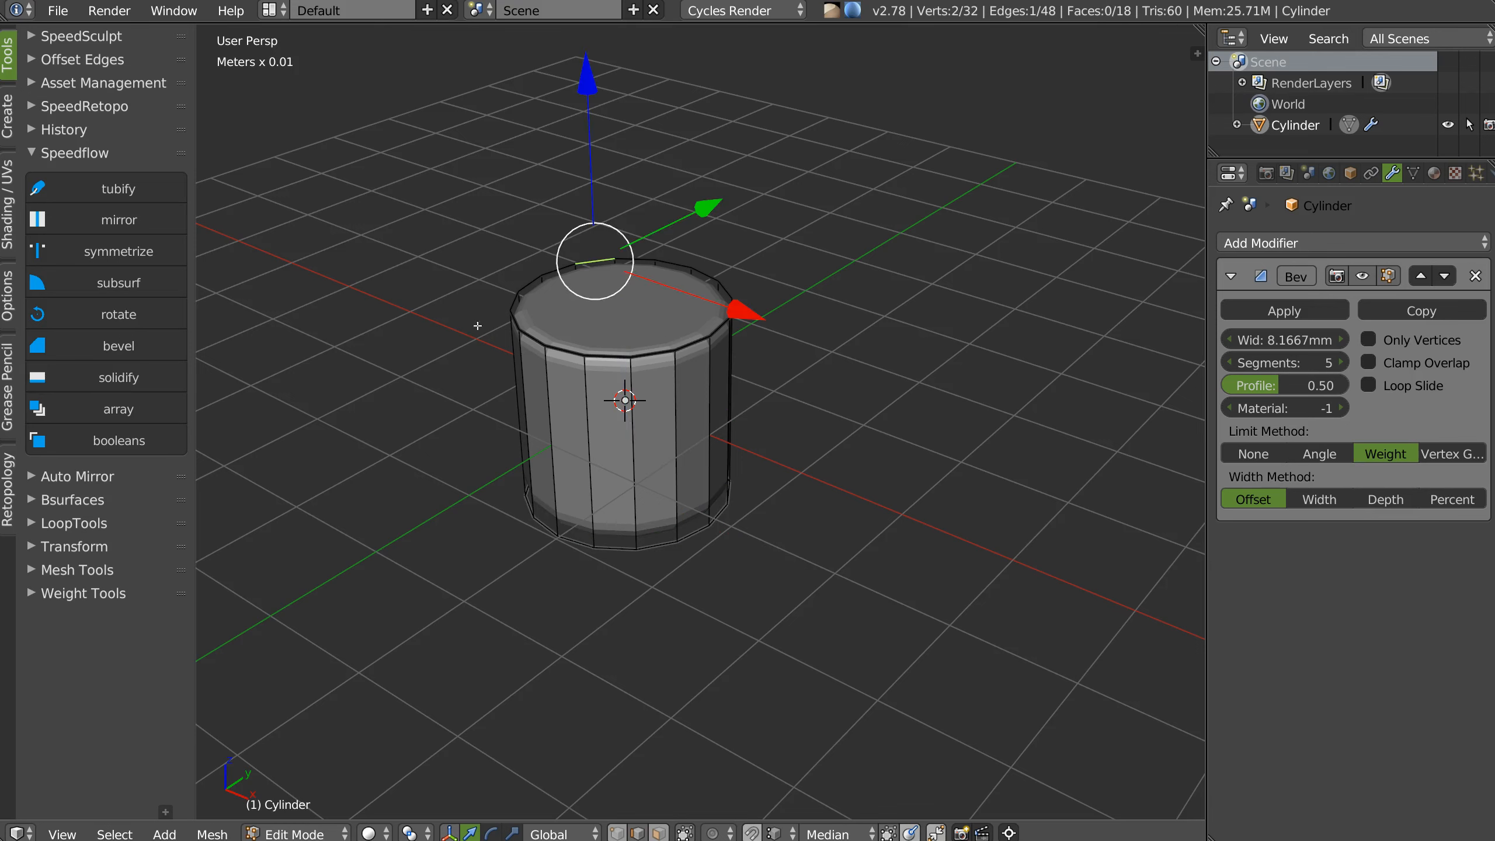
key("ctrl+Tab")
right_click(624, 302)
key("i")
left_click(801, 328)
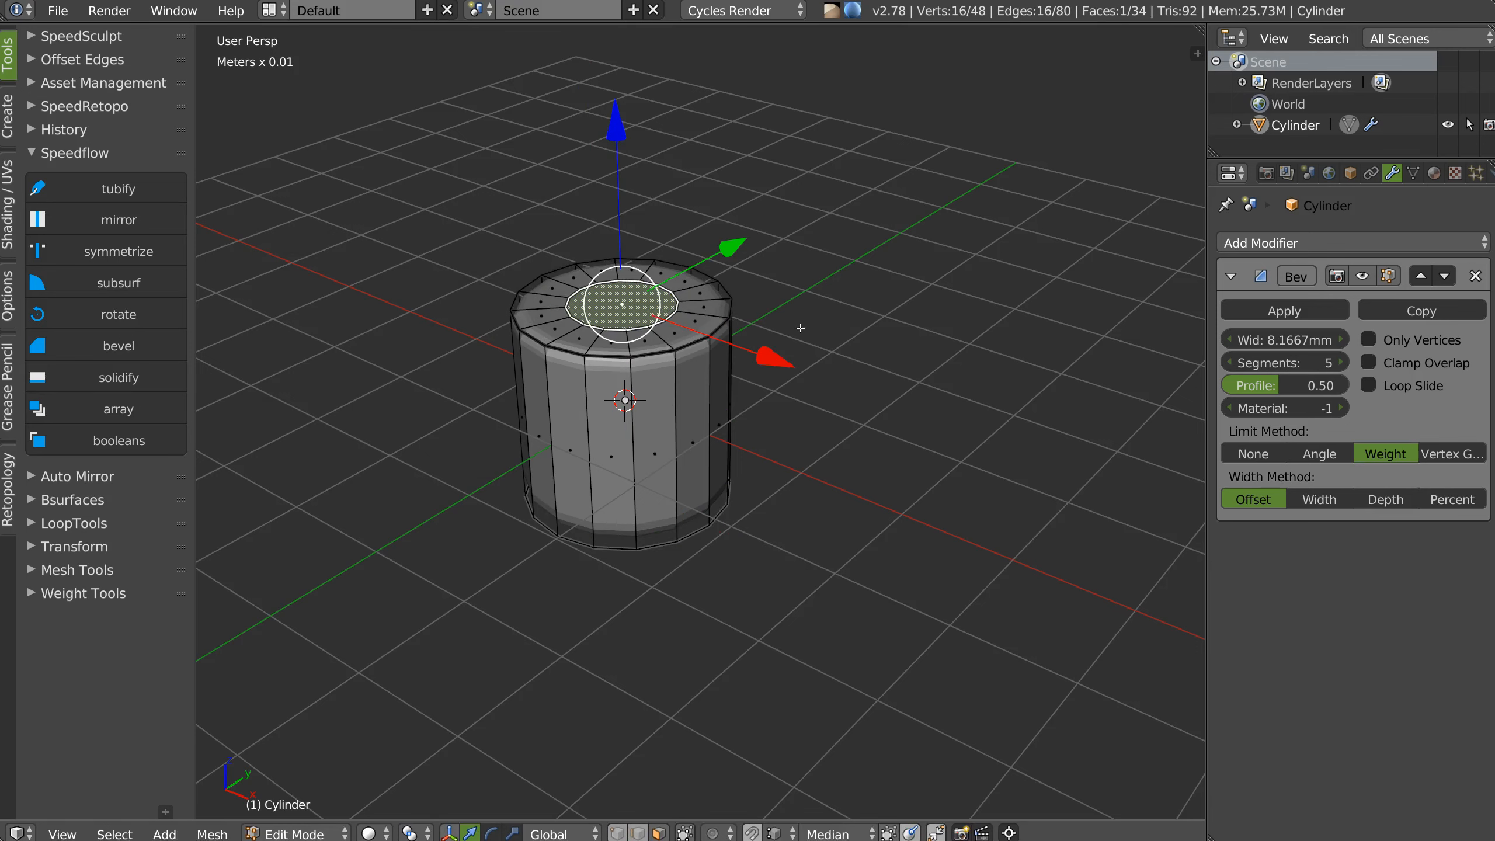
key("e")
left_click(687, 182)
Select the edge loop around the cylinder's wide upper rim and reduce its Speedflow bevel size to about 0.06.
key("ctrl+Tab")
right_click(642, 344, "alt")
key("space")
key("Escape")
key("Tab")
key("space")
left_click(792, 357)
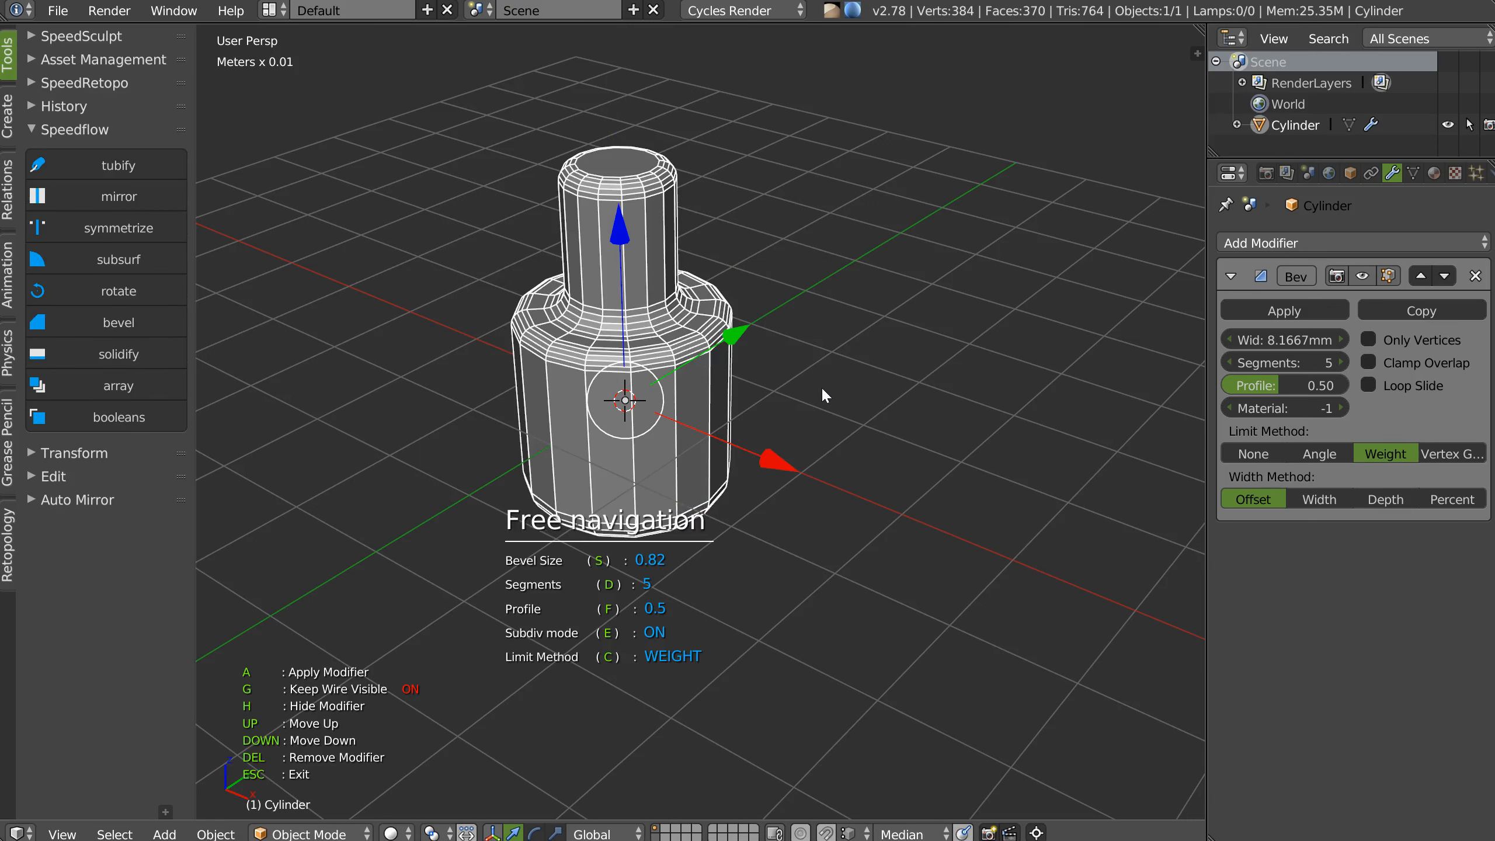
key("Escape")
key("space")
left_click(886, 370)
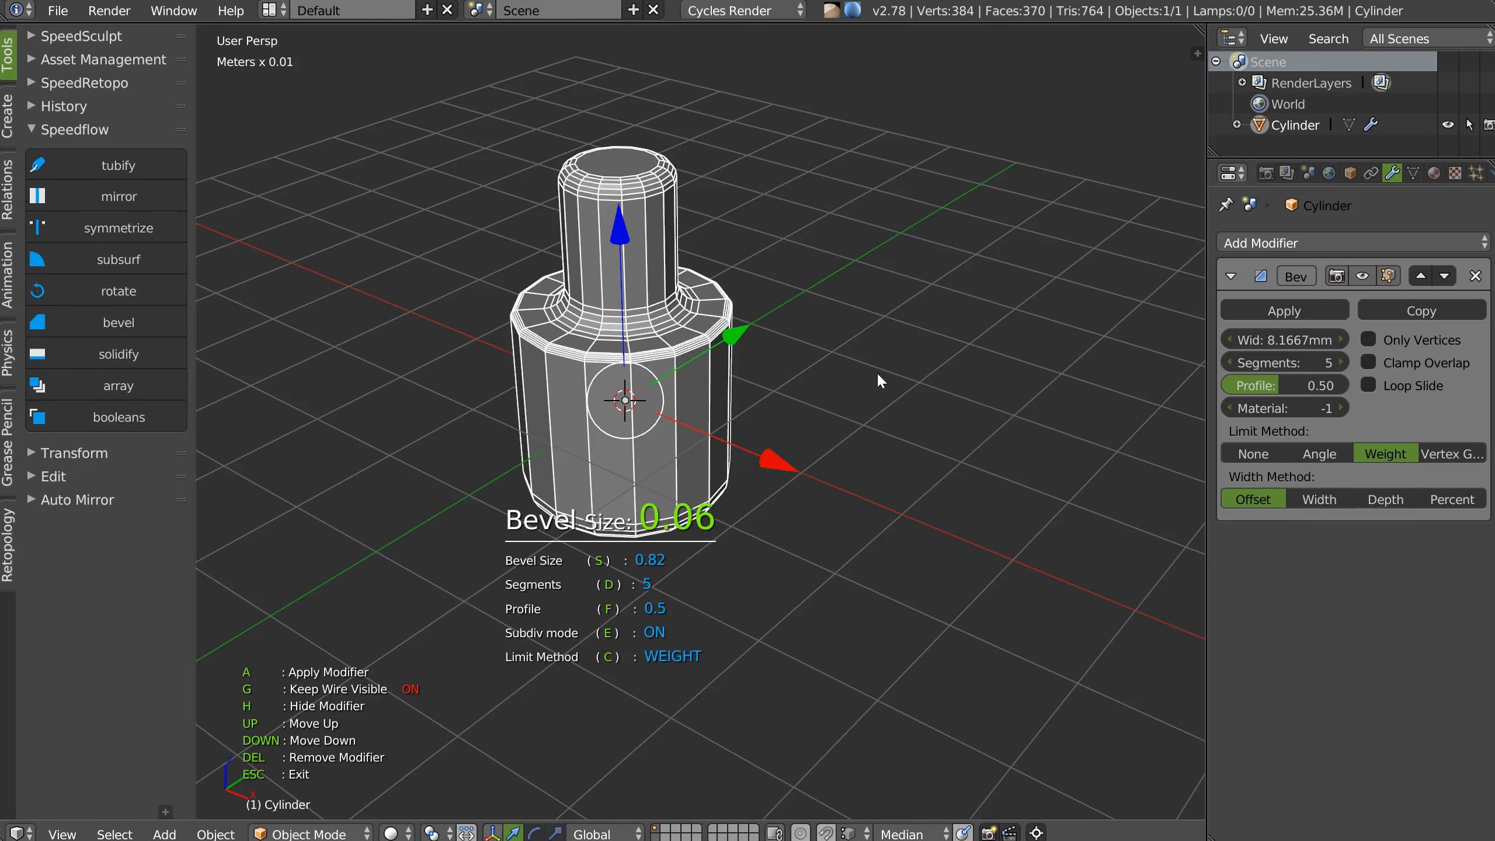
key("Escape")
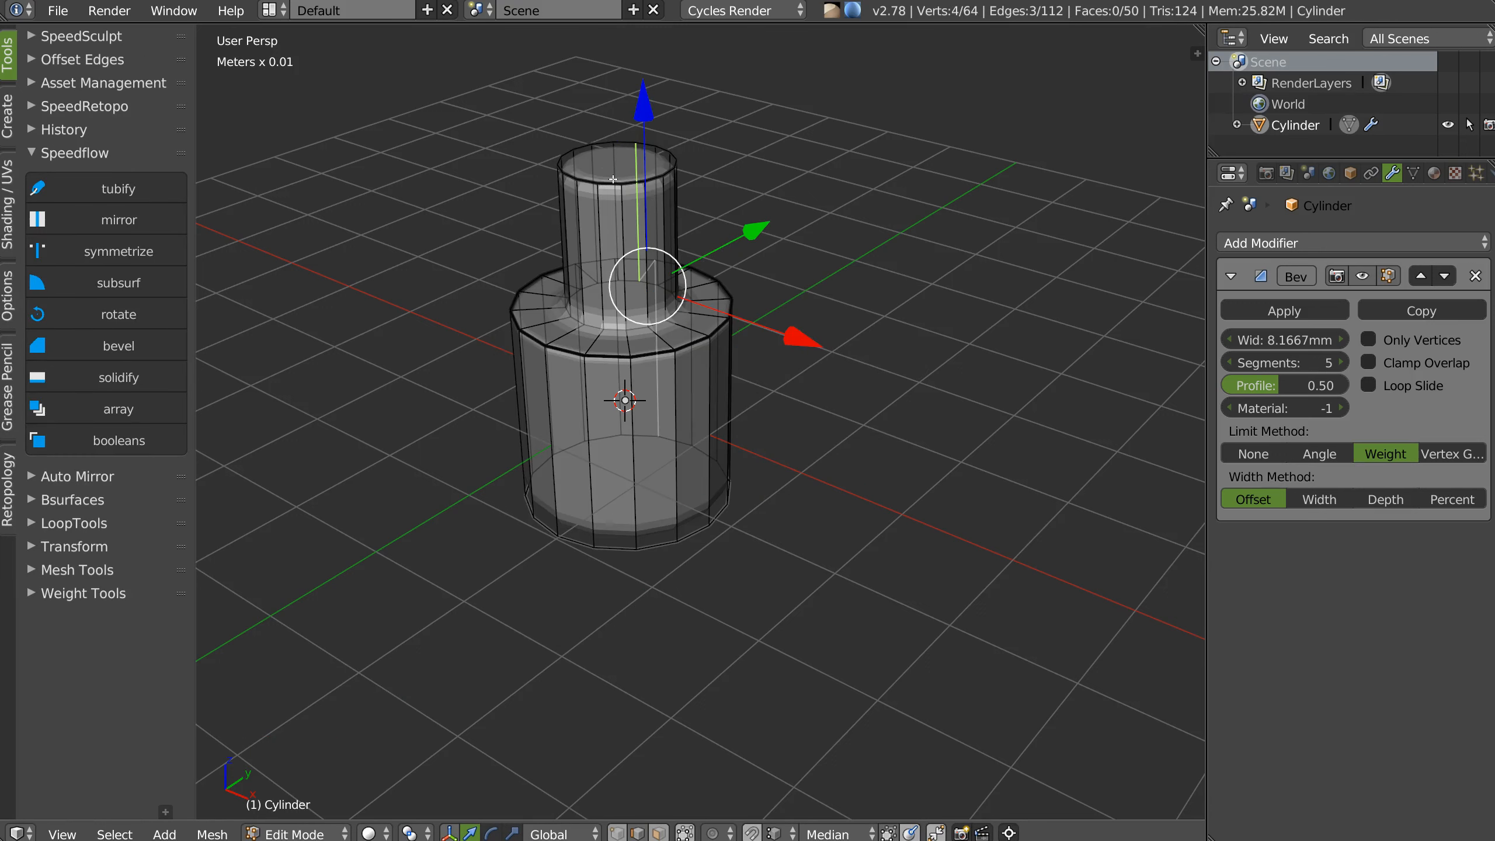
Select the edge loop around the top of the neck and bevel it with Speedflow at a size of about 0.38.
right_click(612, 184, "alt")
key("space")
left_click(795, 211)
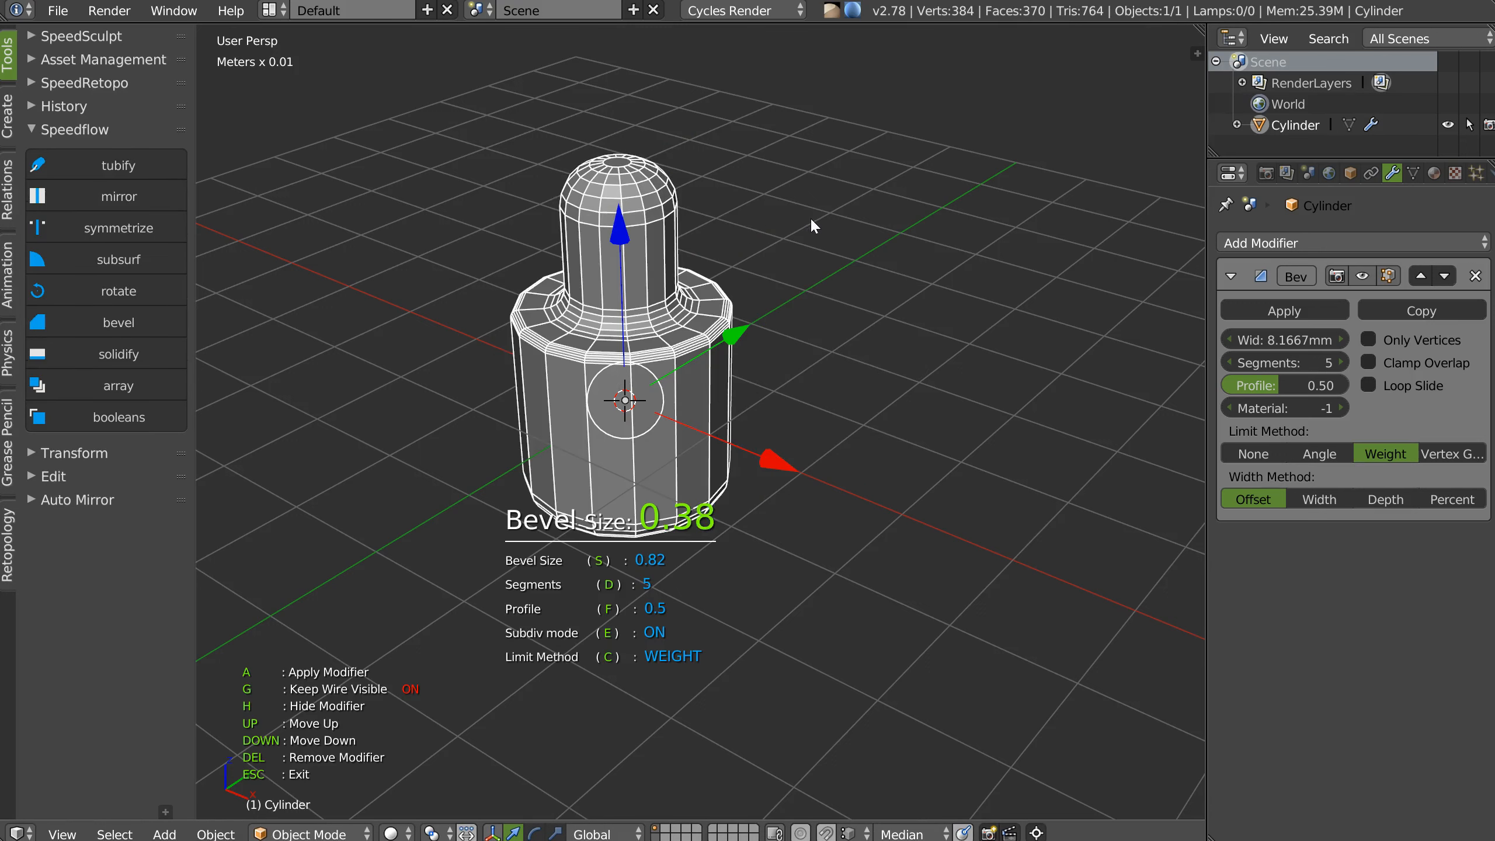
key("Escape")
Select the edge loop around the cylinder's bottom rim and enlarge its Speedflow bevel to more than 0.5.
middle_click_drag(805, 217, 616, 457)
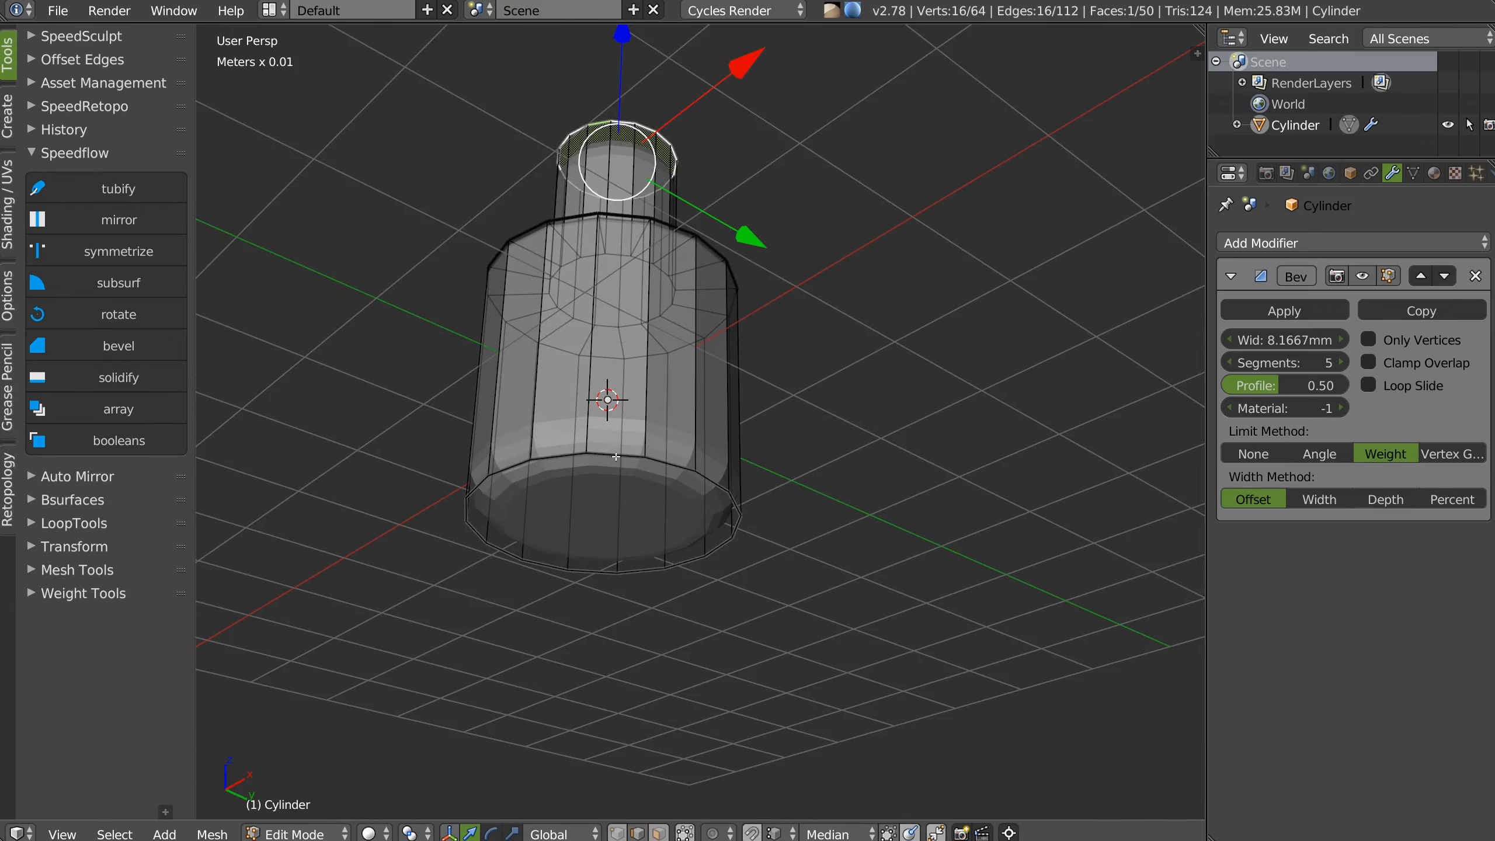
right_click(615, 457, "alt")
key("space")
left_click(806, 472)
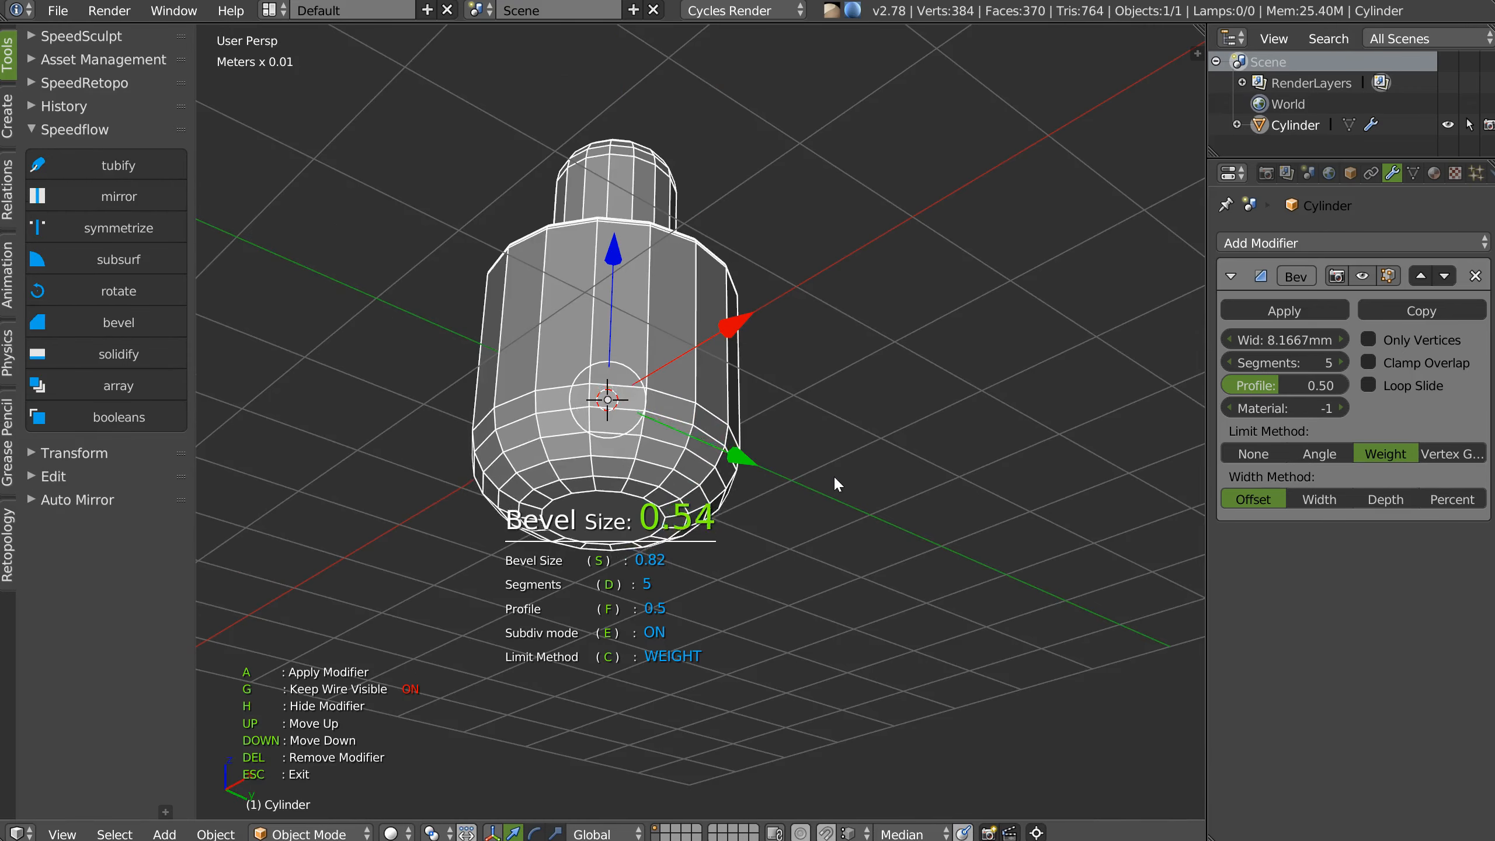
left_click(863, 475)
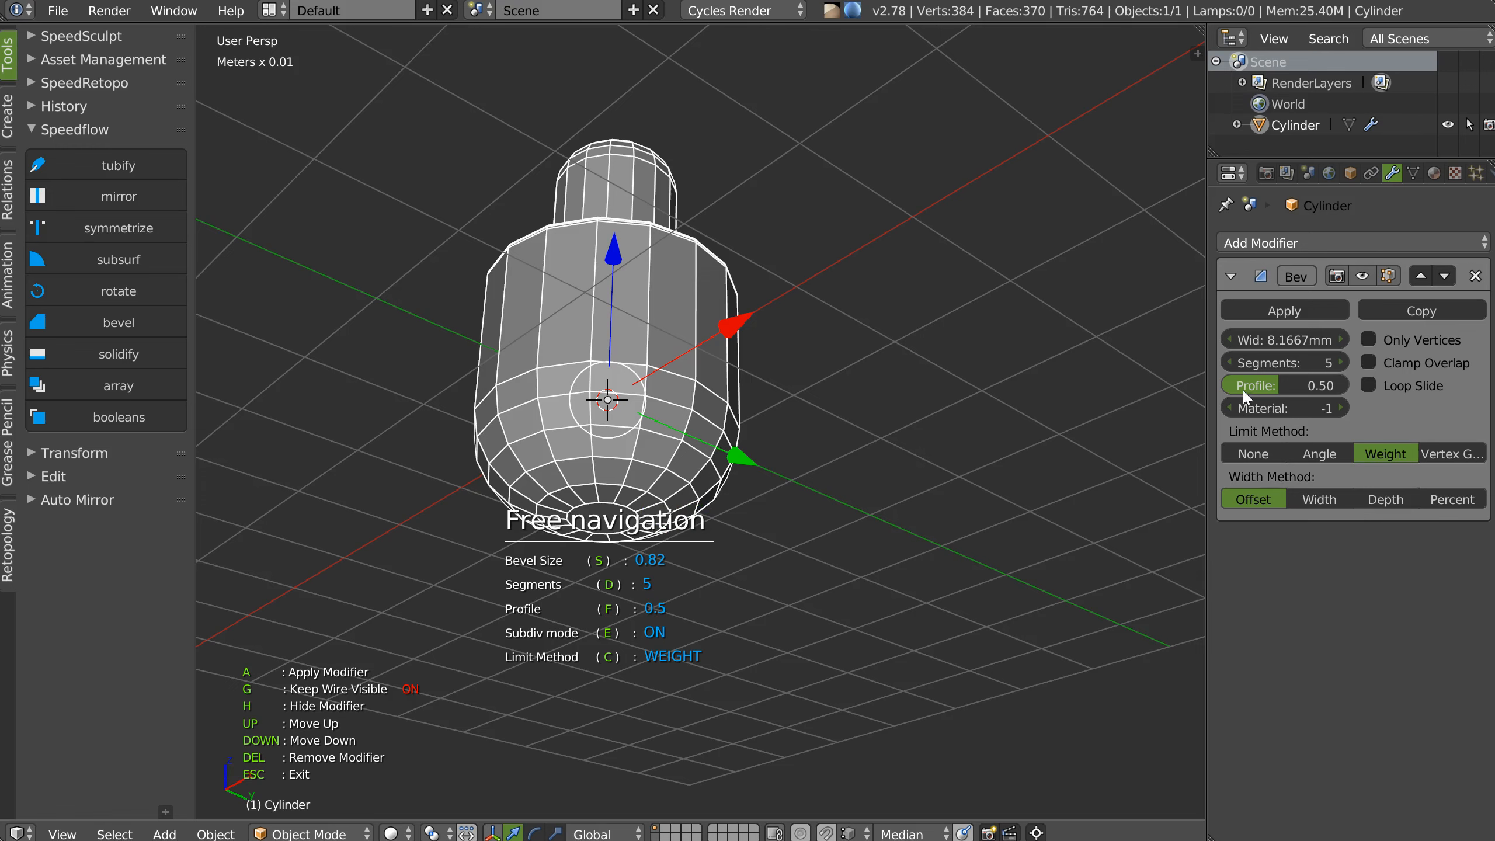
middle_click_drag(613, 356, 618, 440)
key("Tab")
key("Tab")
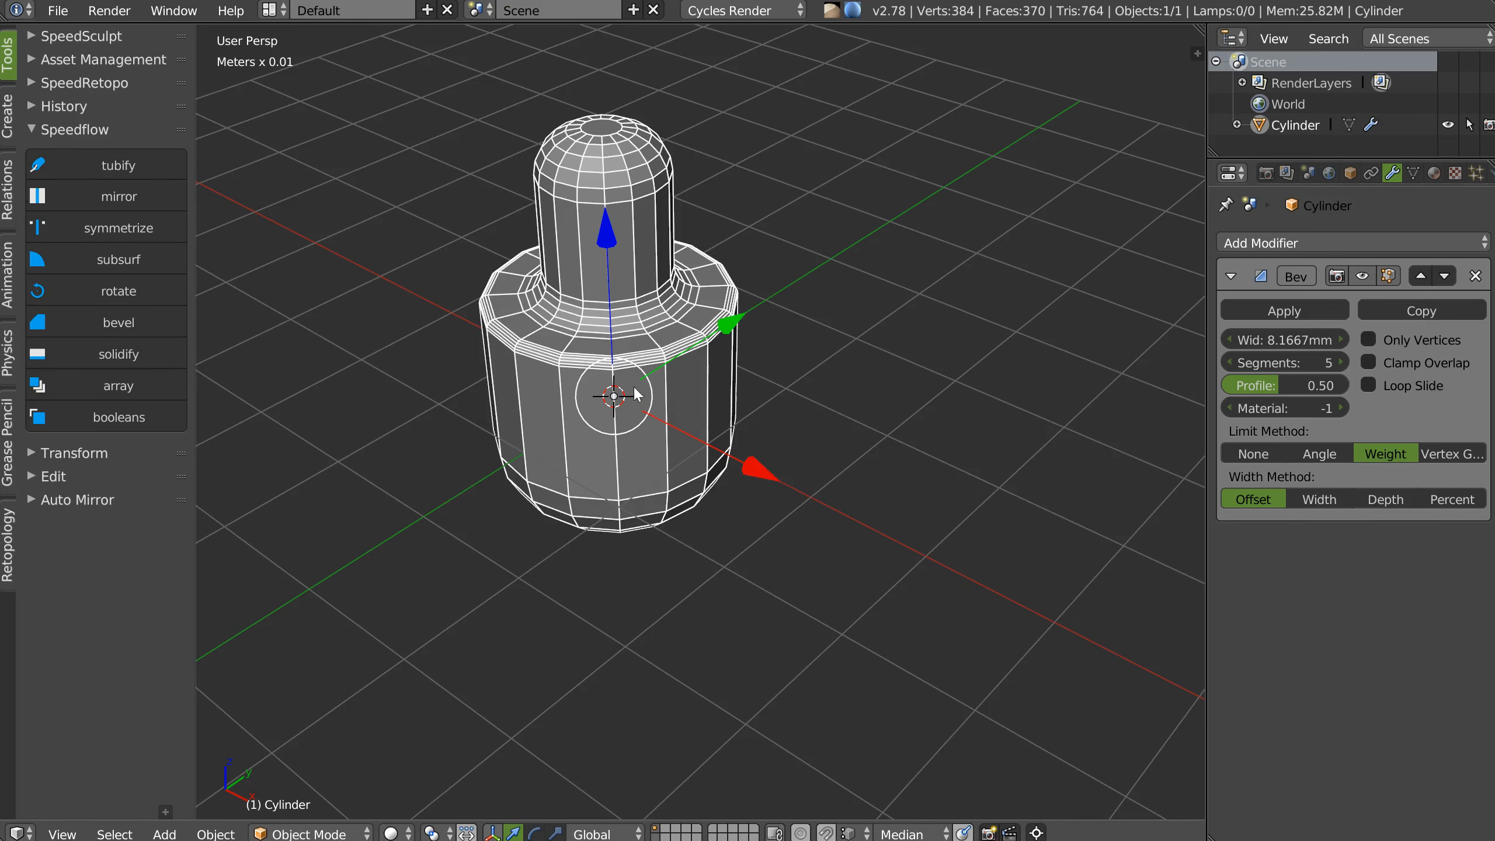
Try a Speedflow subsurf at level 4 on the cylinder and remove it again.
key("space")
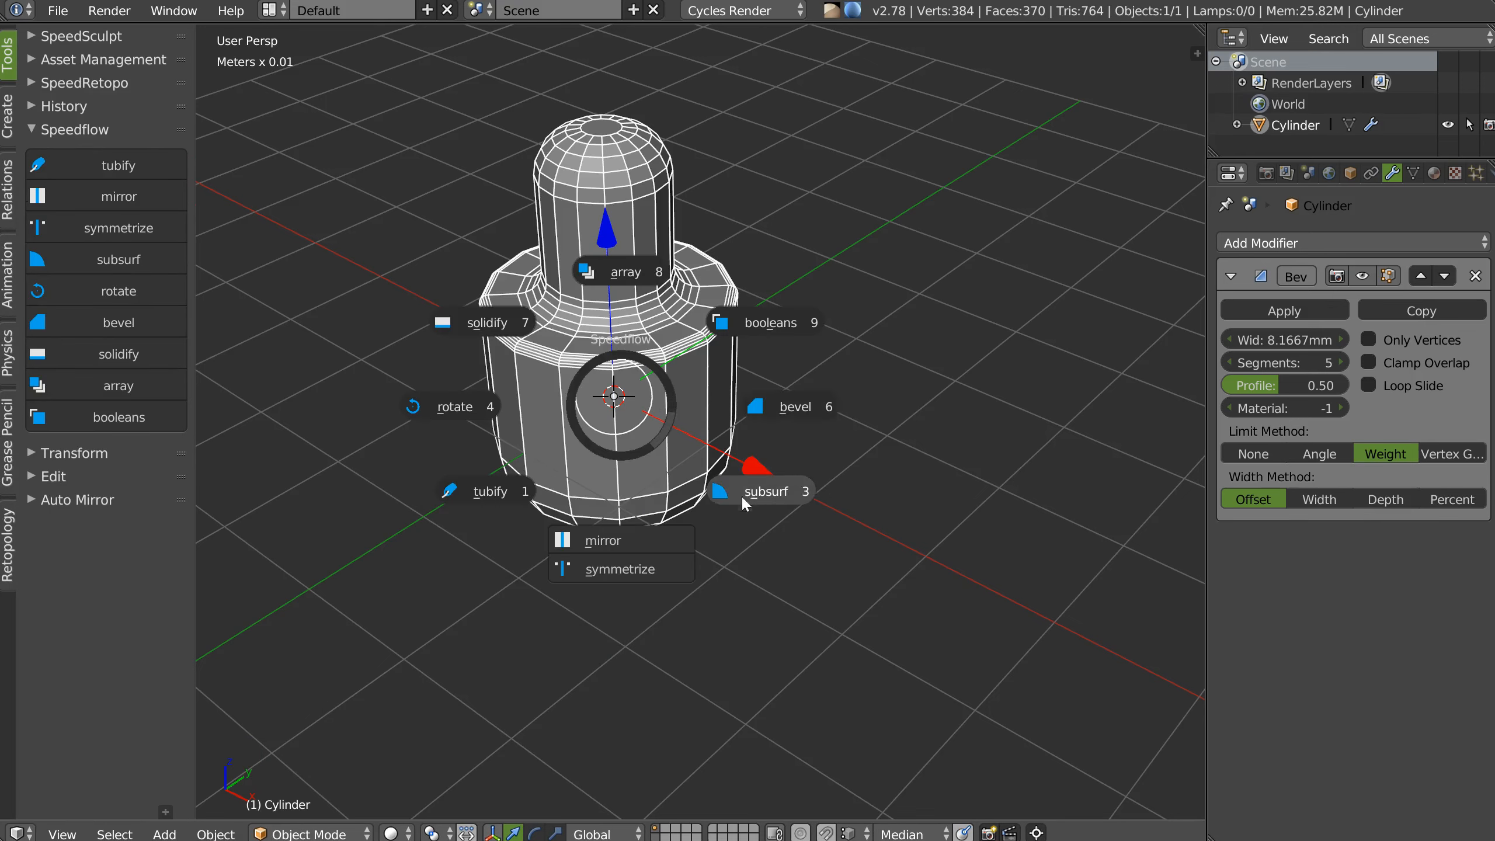
left_click(761, 490)
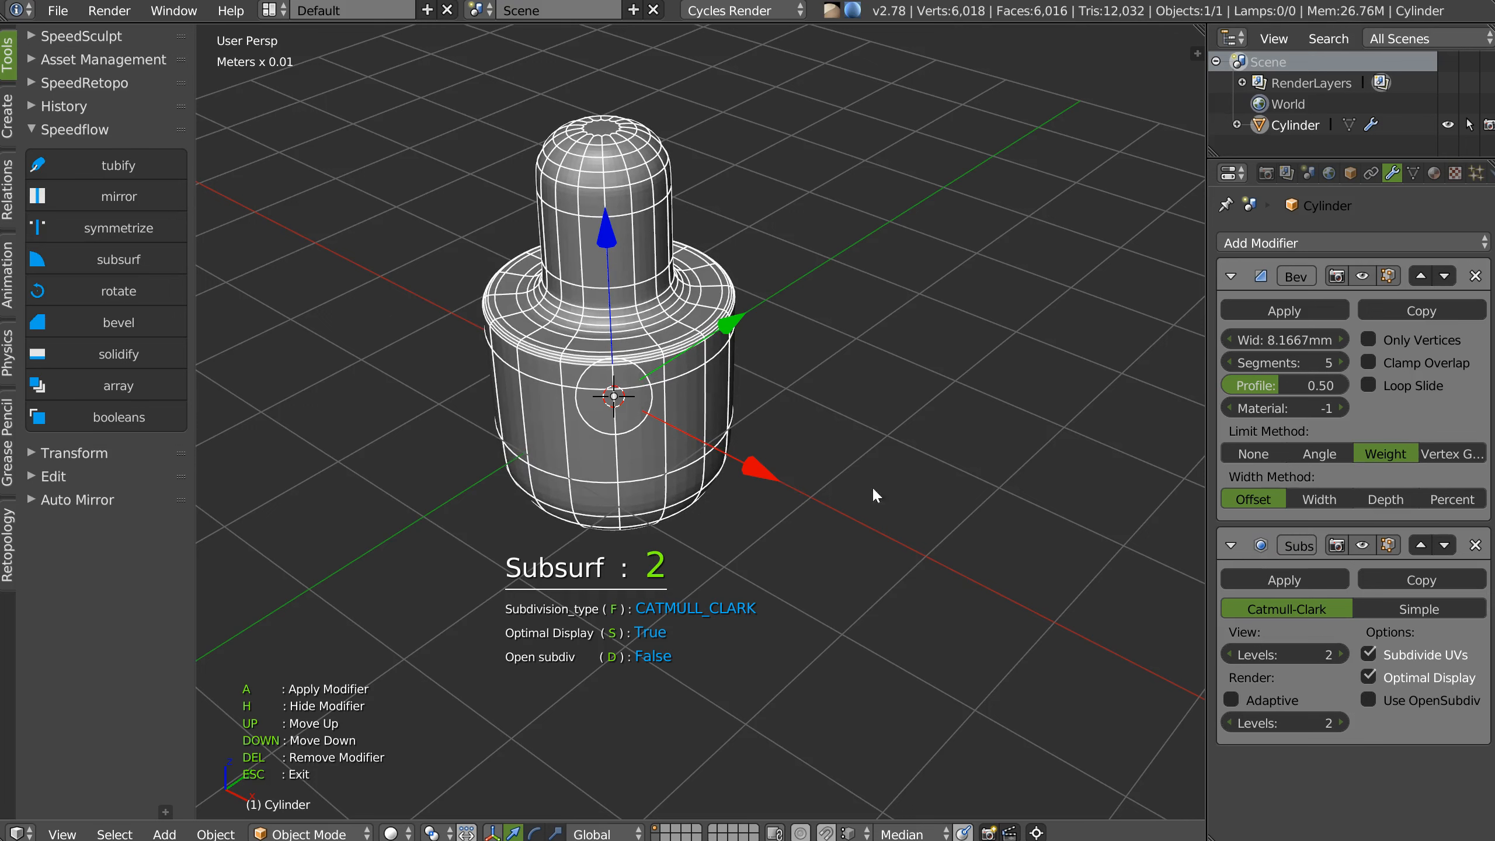
key("4")
key("Return")
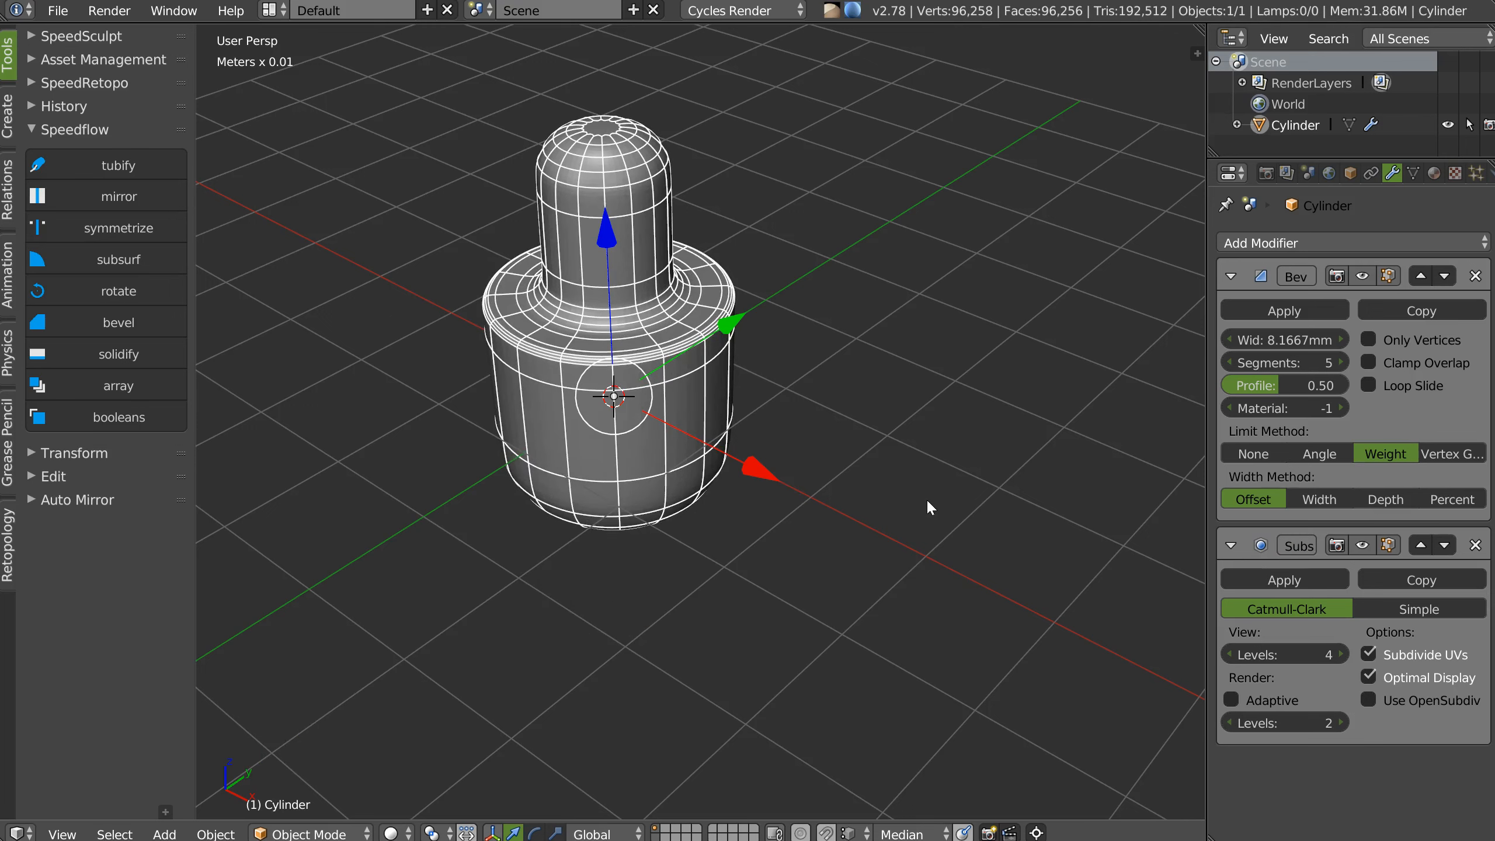
middle_click_drag(608, 394, 620, 357)
key("space")
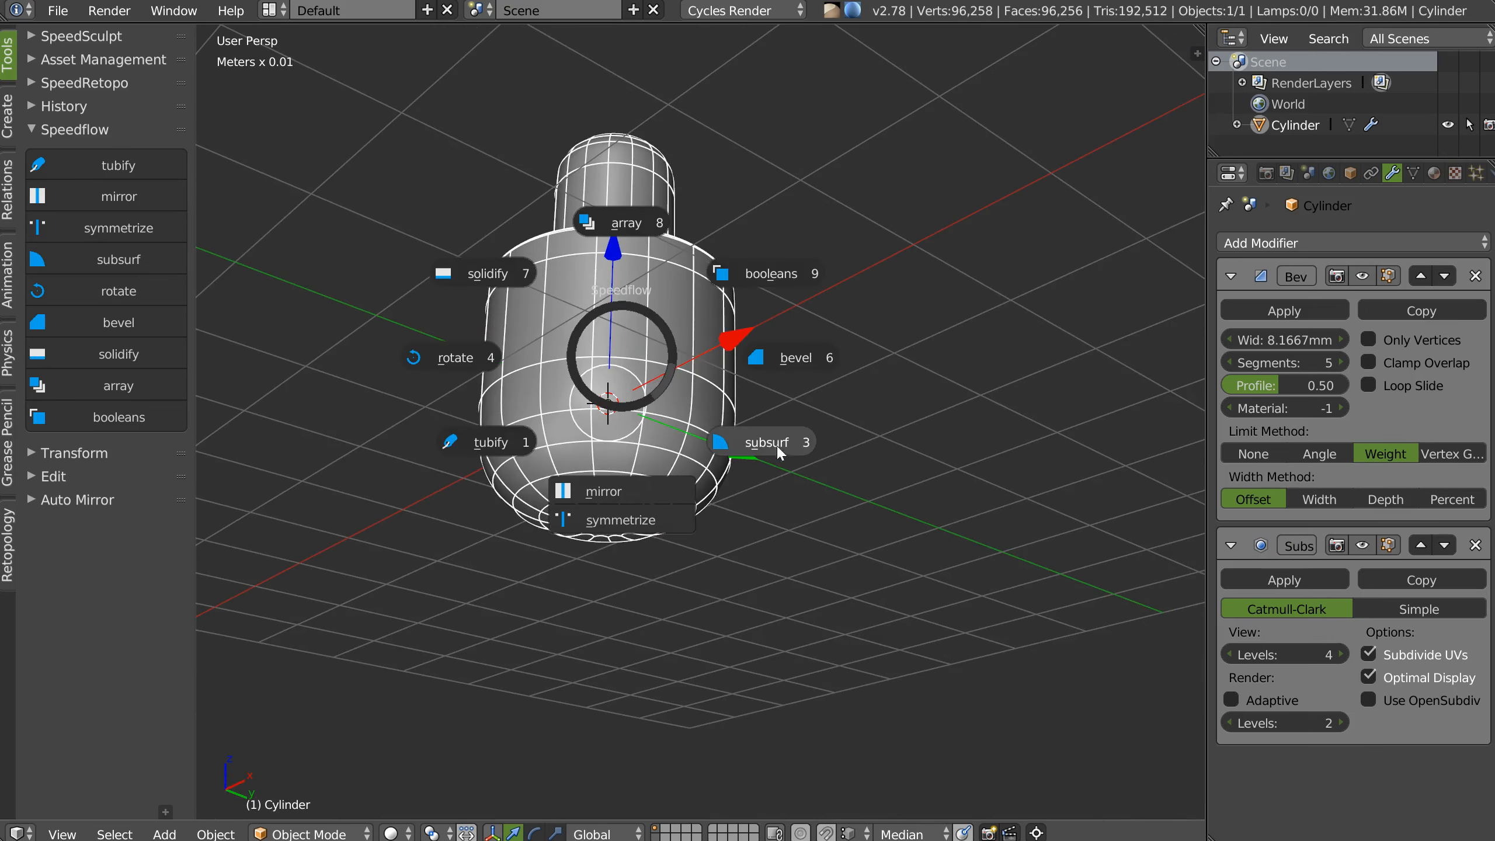
left_click(777, 447)
Add a Speedflow subsurf to the cylinder with level 3.
middle_click_drag(777, 447, 657, 418)
key("space")
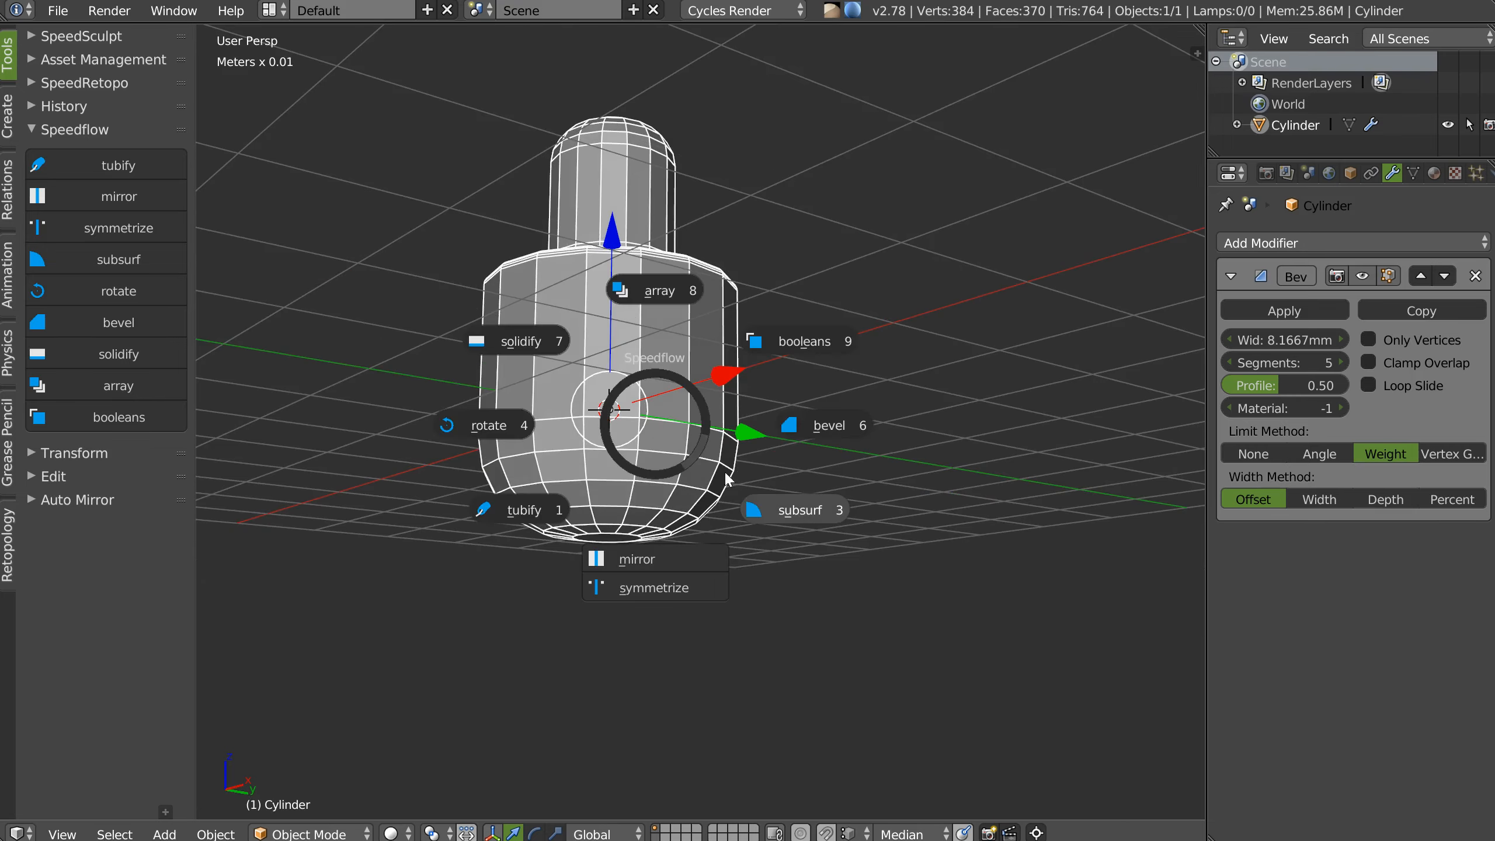
left_click(800, 510)
key("3")
key("Return")
middle_click_drag(887, 518, 682, 451)
middle_click_drag(532, 535, 682, 337)
Select the cylinder's bottom face in edit mode and raise the Speedflow bevel size to about 1.01.
key("Tab")
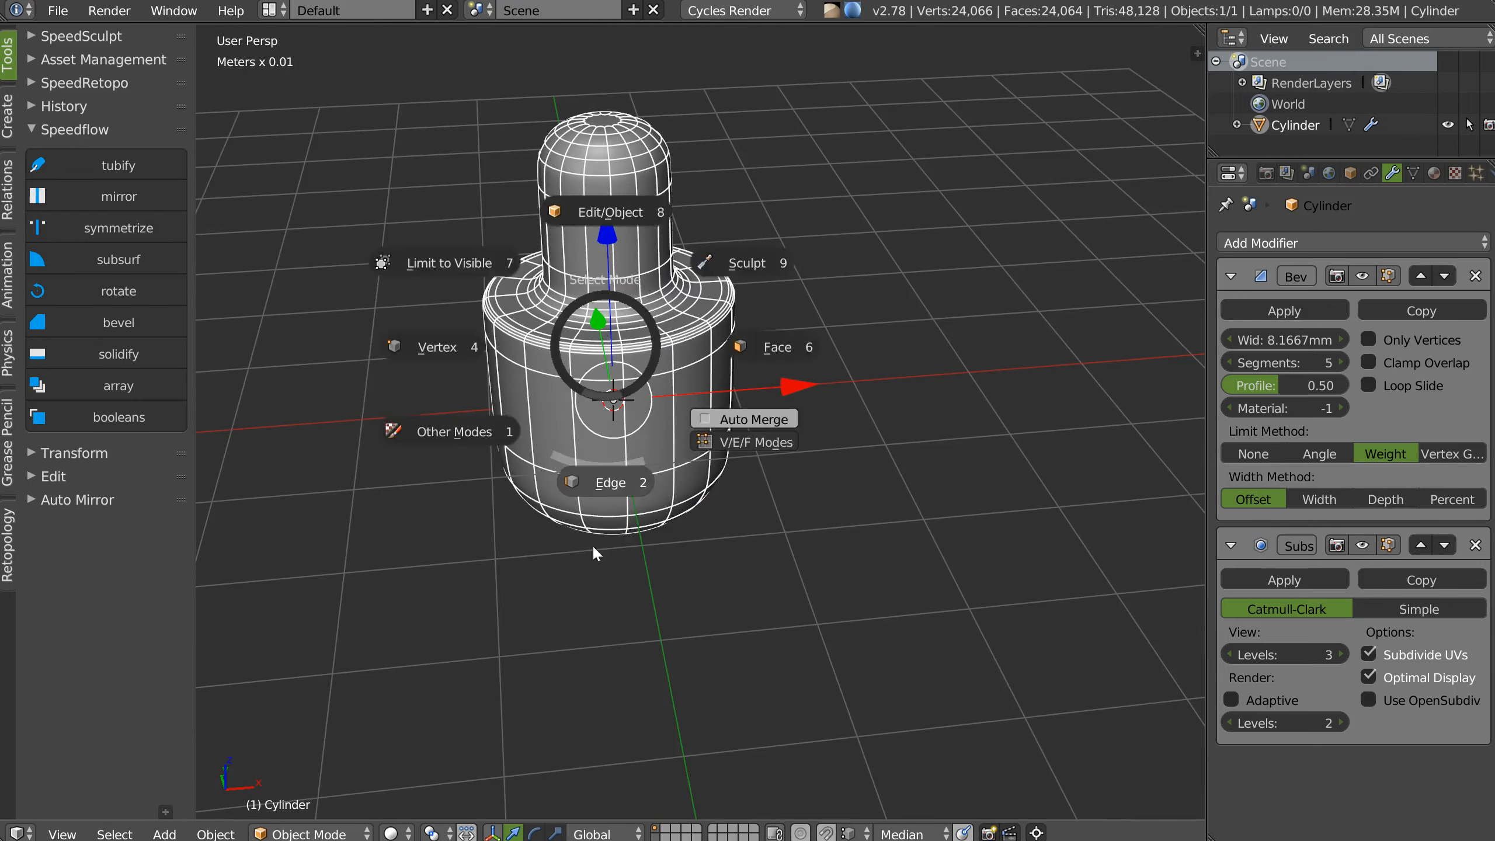
left_click(592, 545)
middle_click_drag(600, 497, 603, 352)
key("space")
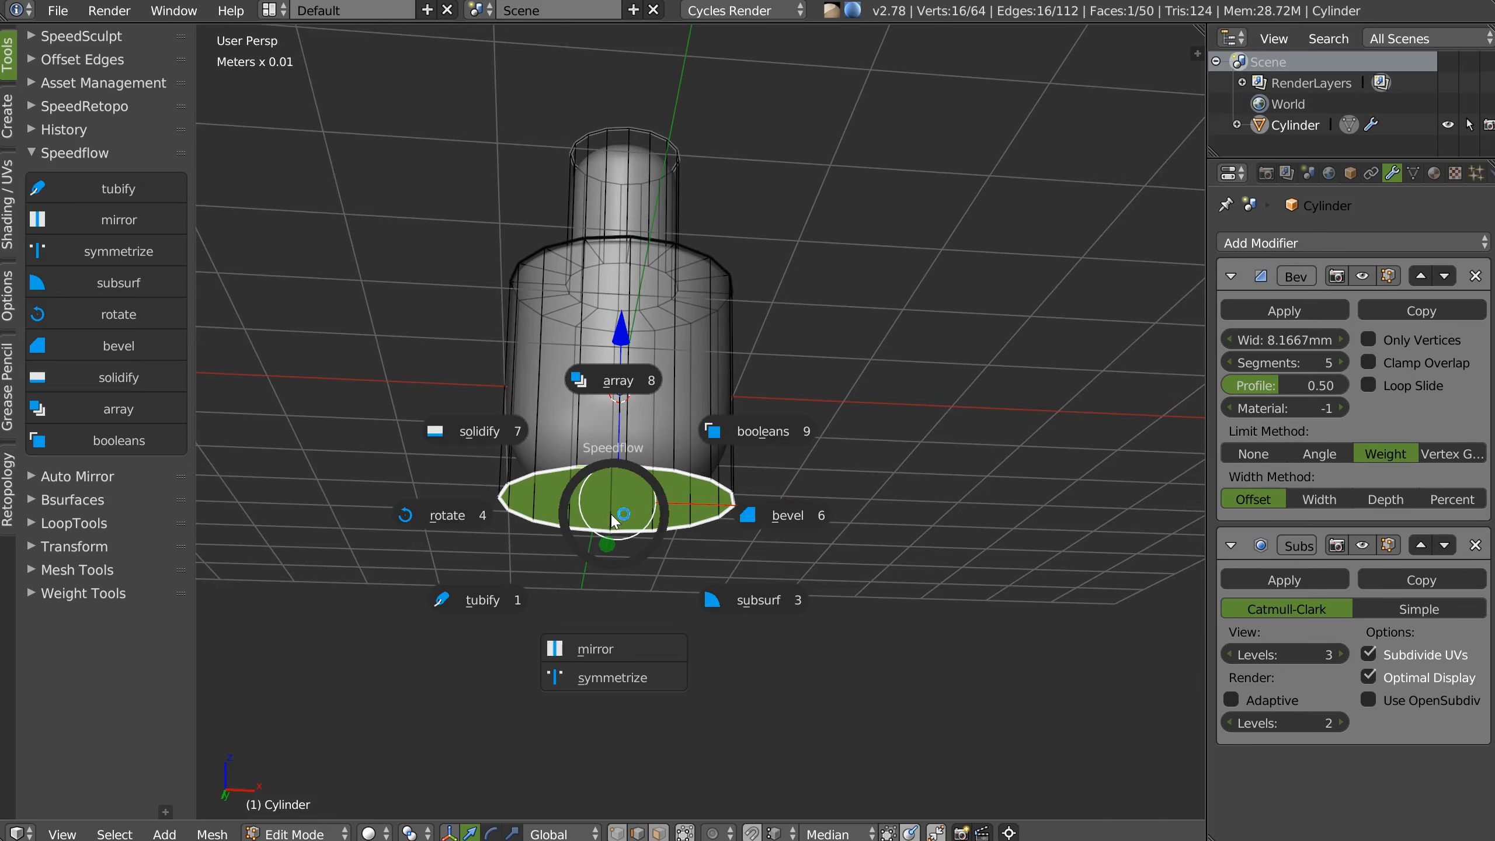
left_click(778, 520)
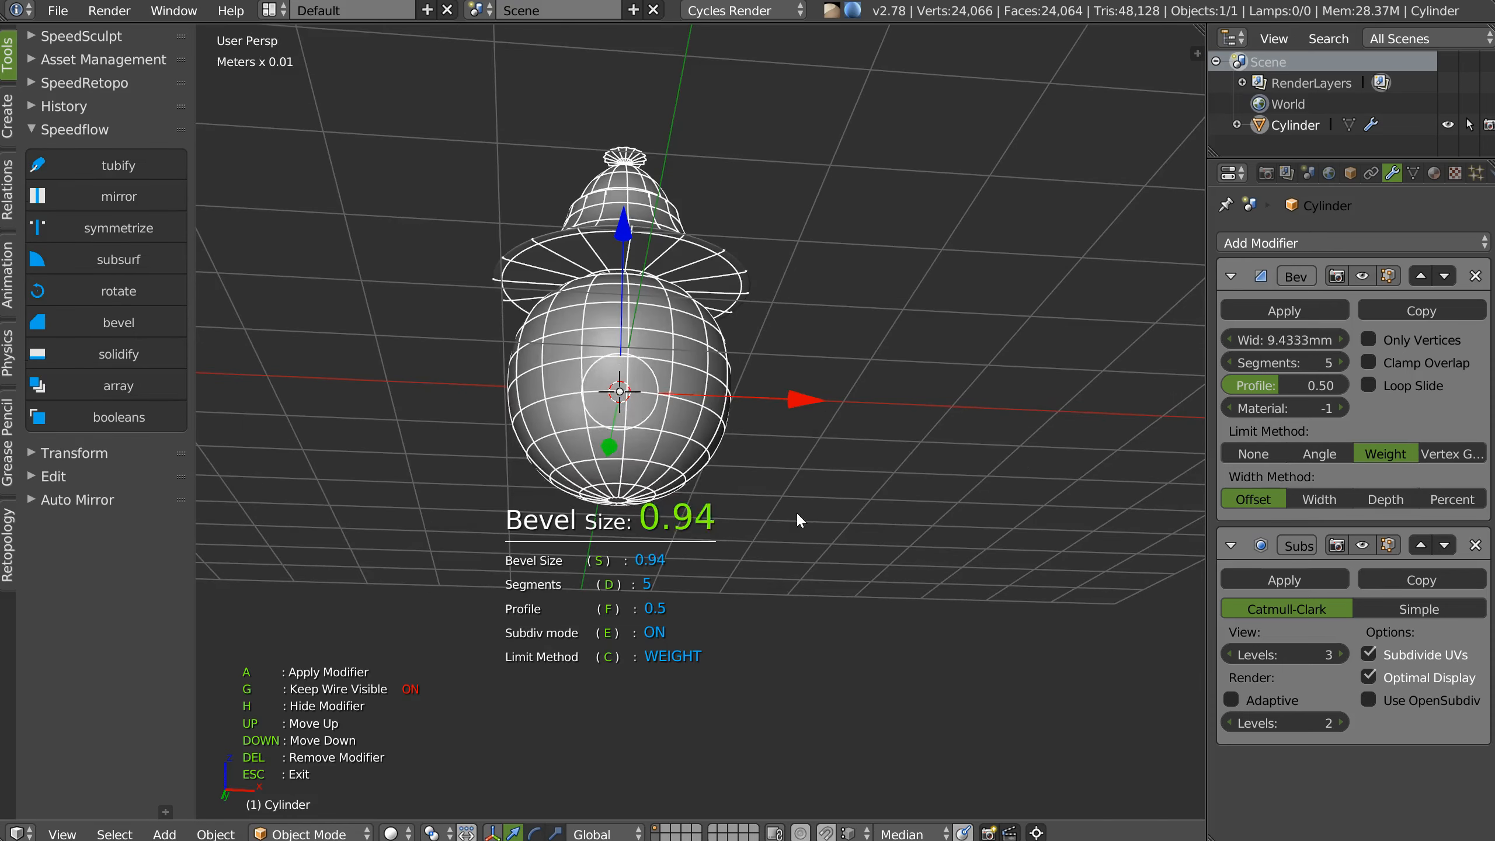
left_click(674, 528)
mouse_move(670, 282)
middle_mouse_down()
mouse_move(613, 362)
mouse_move(670, 277)
middle_mouse_up()
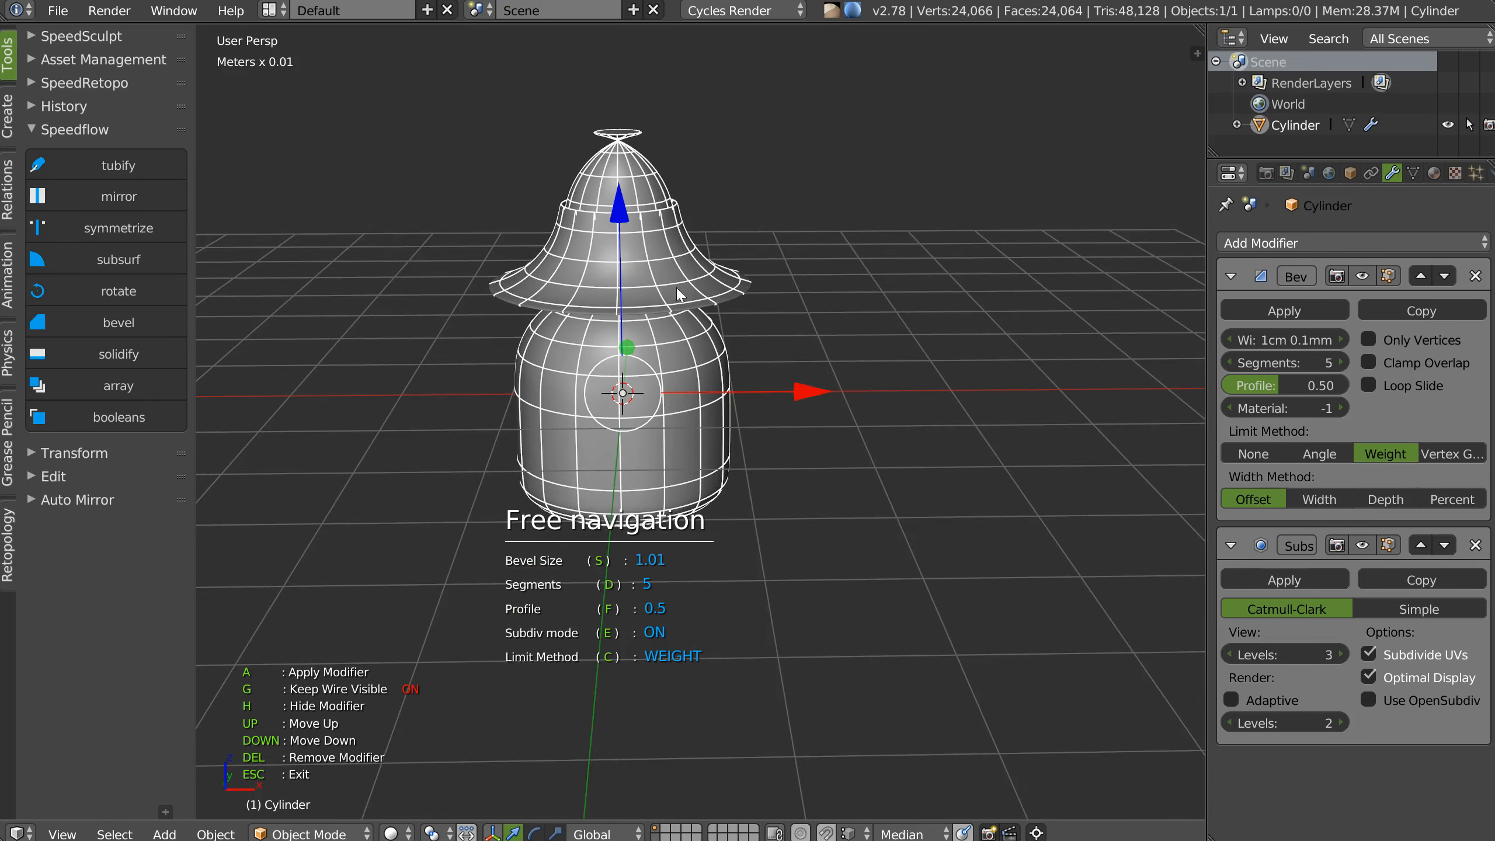
key("Escape")
Select the edges around the cylinder's shoulder and reduce their Speedflow bevel so the shoulder is only lightly rounded.
right_click(647, 317, "alt")
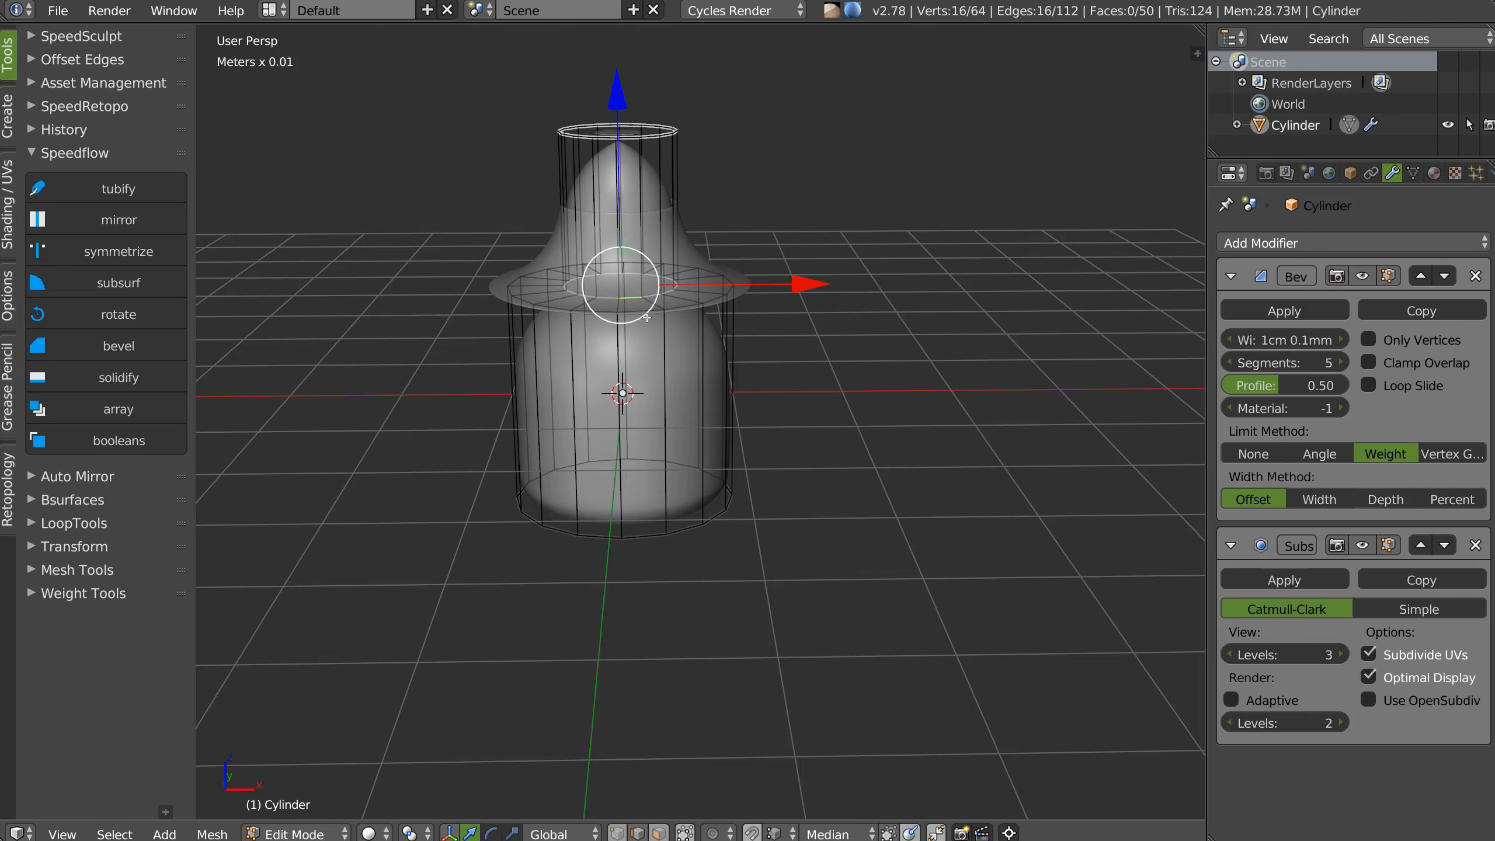
key("space")
left_click(877, 357)
left_click(772, 348)
key("Escape")
key("space")
left_click(883, 332)
left_click(776, 326)
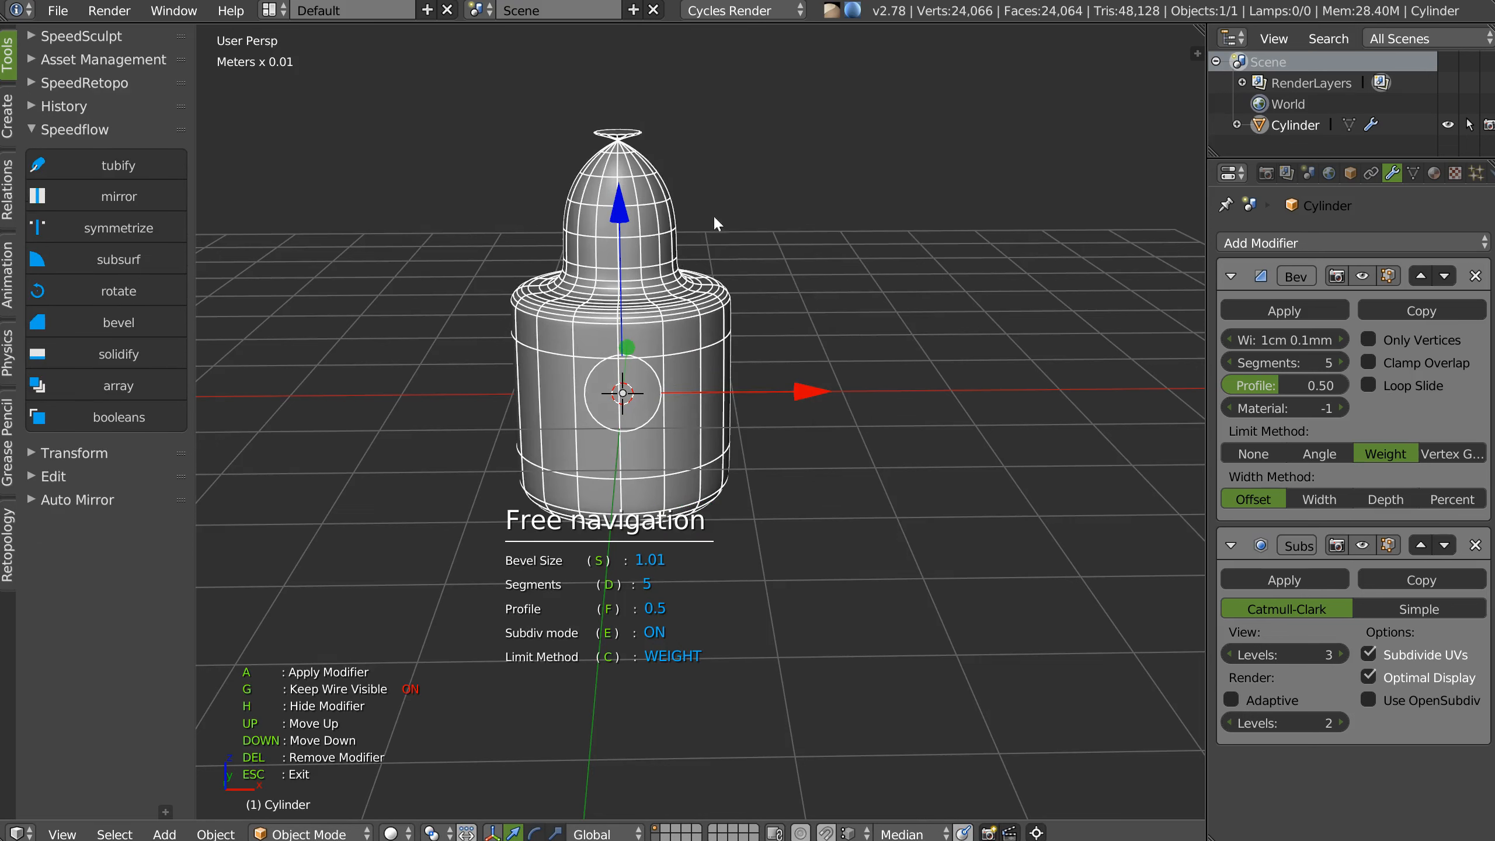
key("Escape")
Select the top face of the neck and reduce its Speedflow bevel to a smooth rounded cap.
right_click(654, 145, "alt")
key("space")
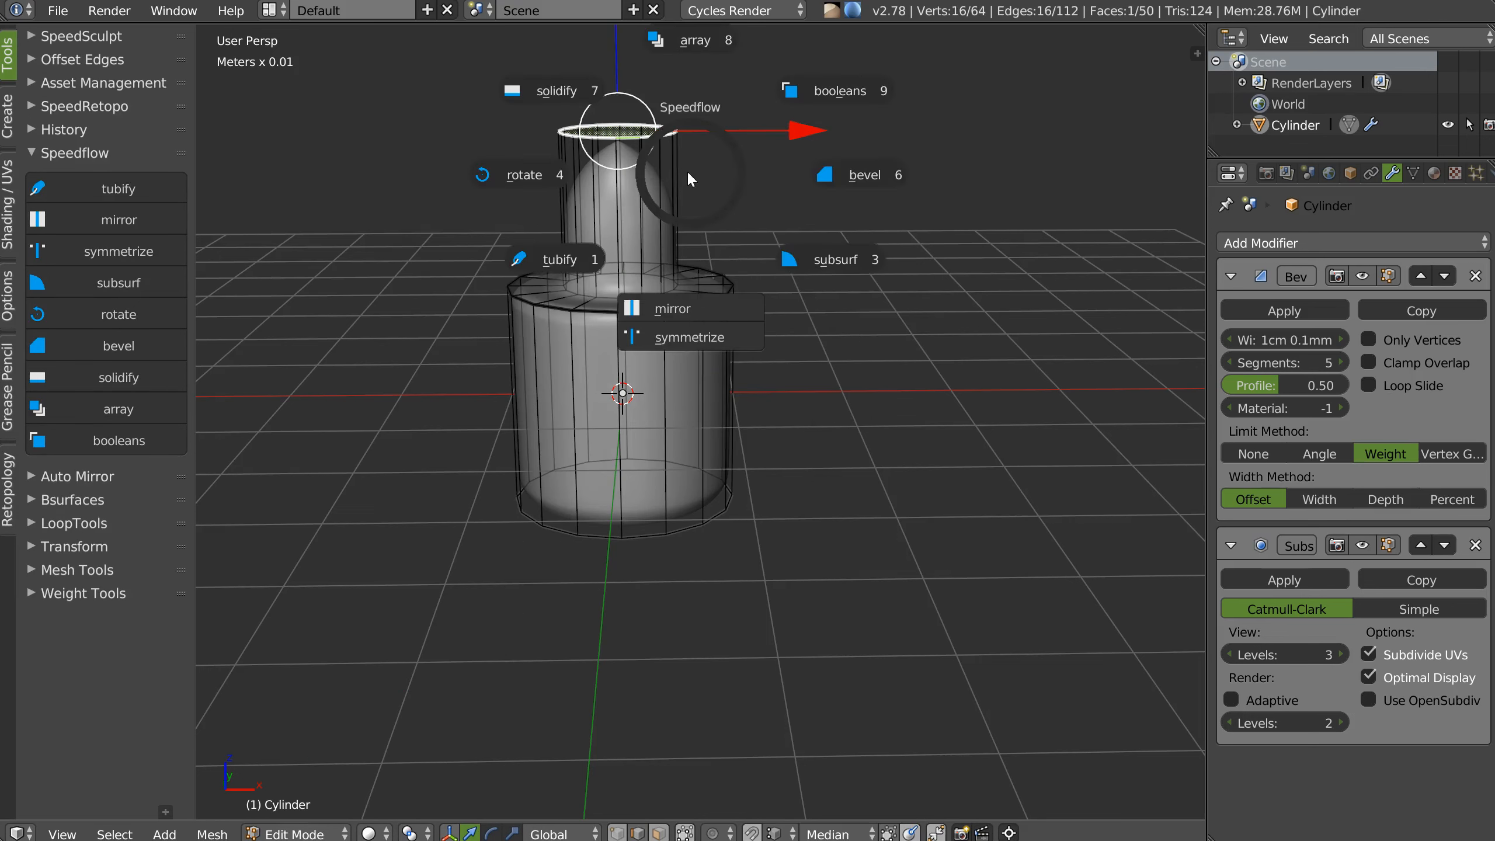
left_click(836, 177)
left_click(775, 168)
middle_click_drag(751, 408, 664, 363)
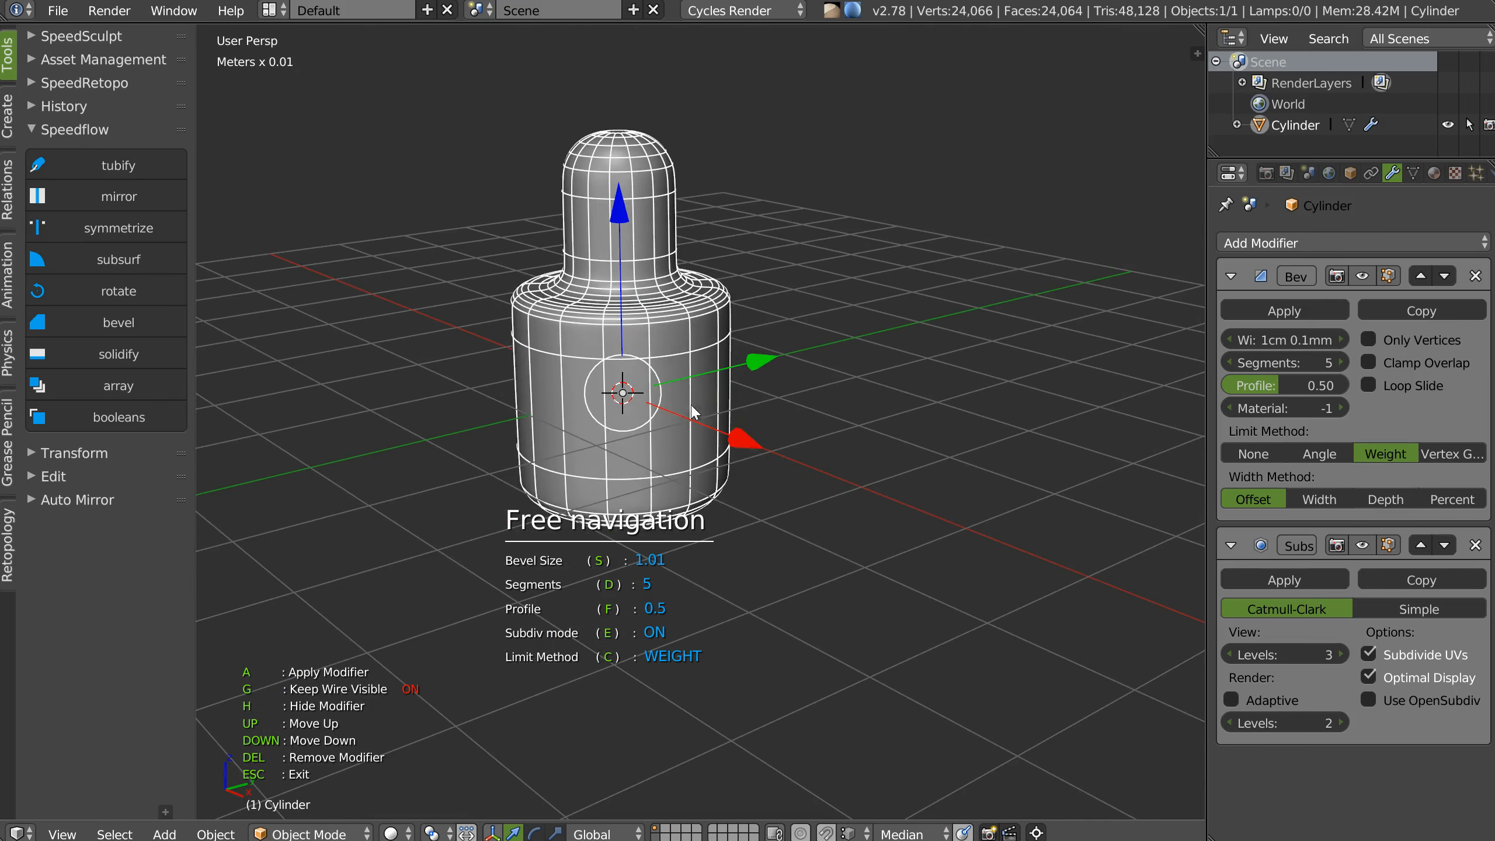
Select the cylinder's bottom face and give its rim a small Speedflow bevel.
key("Tab")
right_click(636, 515)
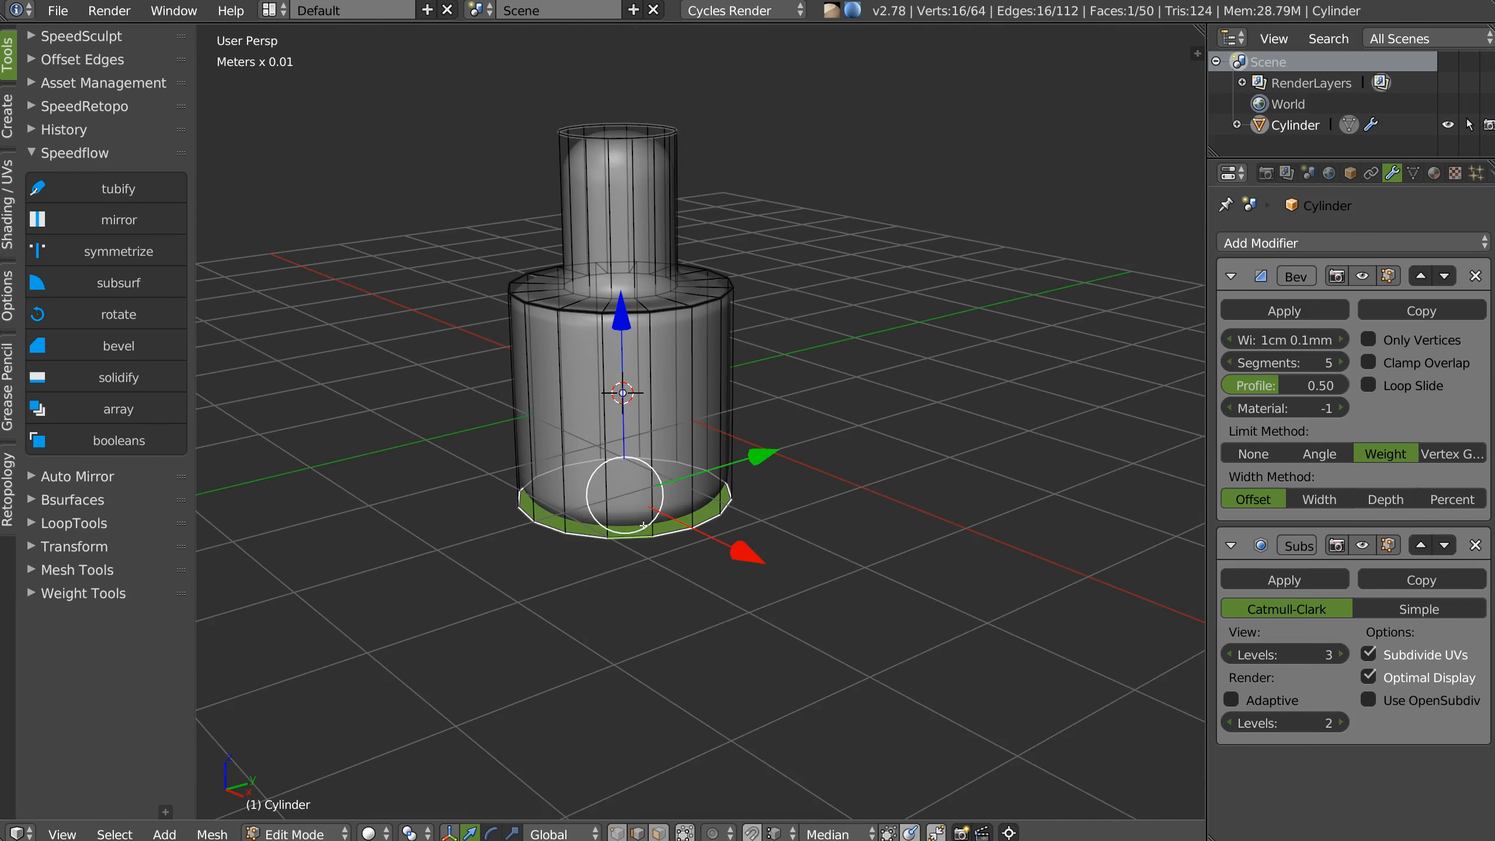
key("space")
left_click(809, 514)
middle_click_drag(644, 513, 647, 443)
key("space")
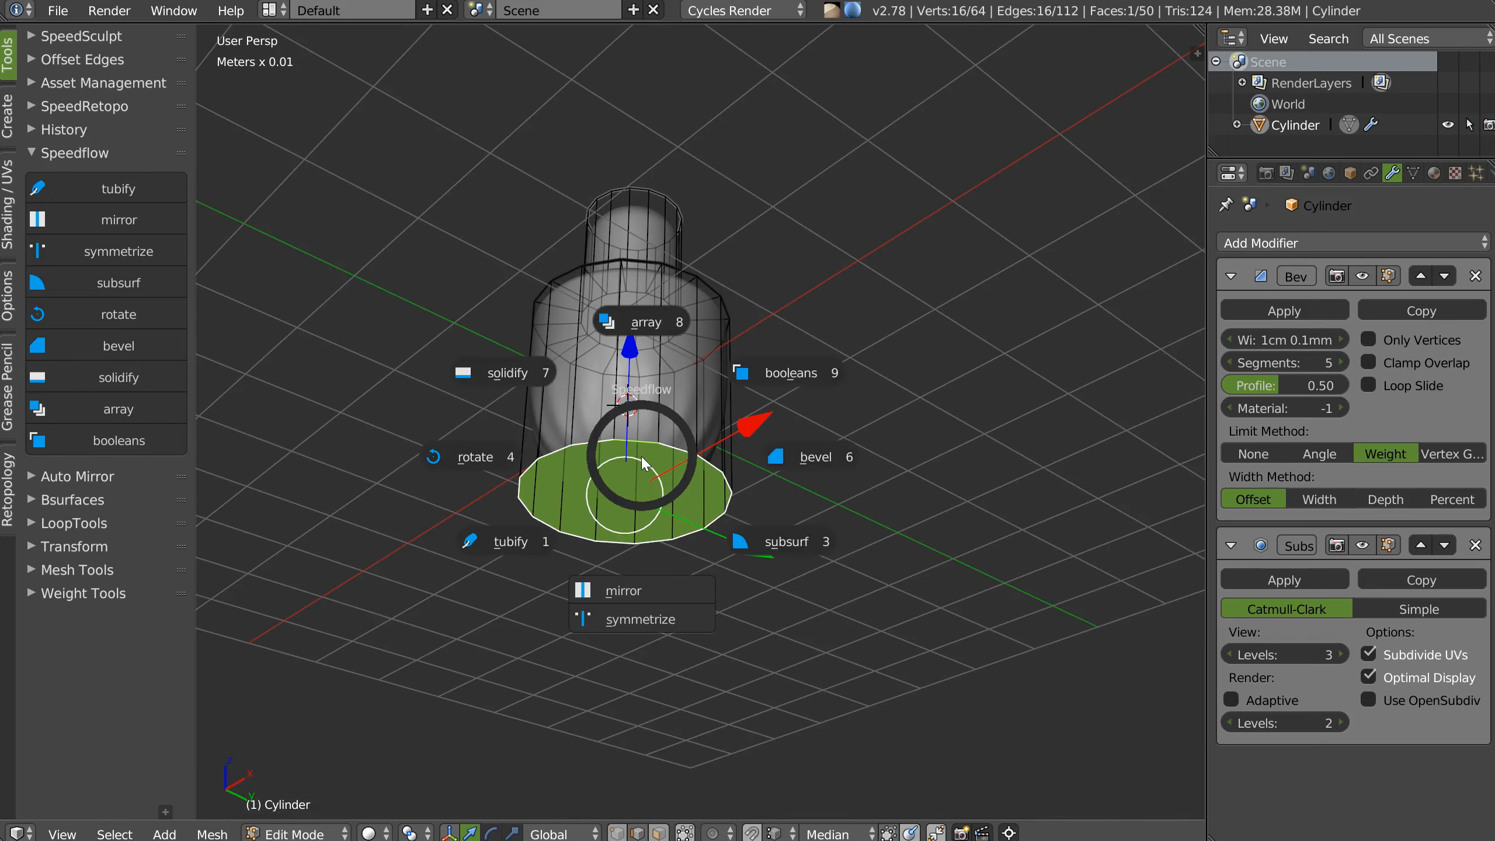
left_click(813, 460)
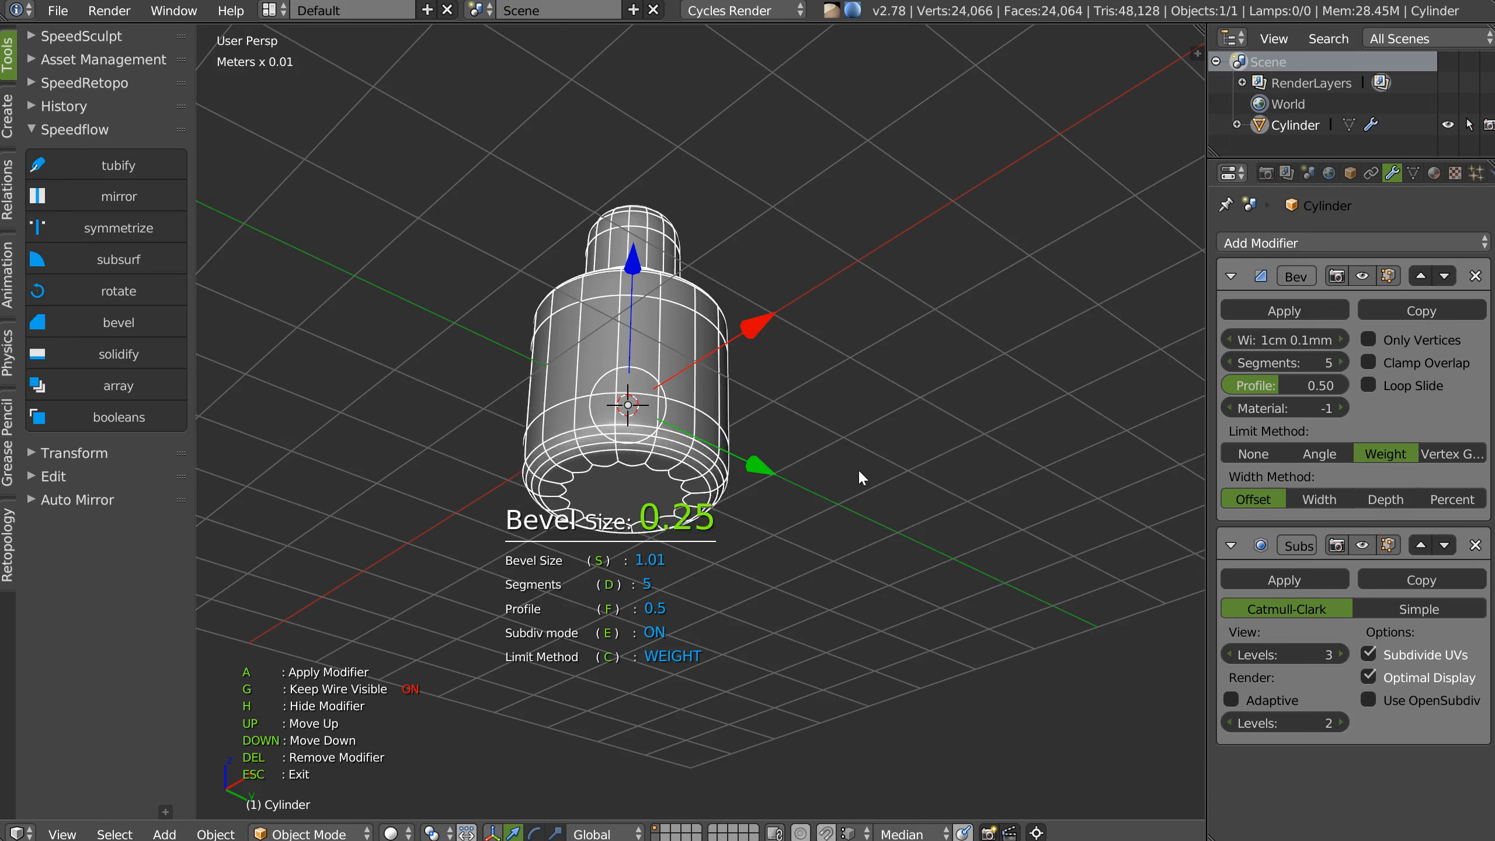
left_click(838, 470)
key("Tab")
middle_click_drag(686, 253, 680, 377)
middle_click_drag(639, 324, 595, 330)
key("Tab")
left_click(620, 300)
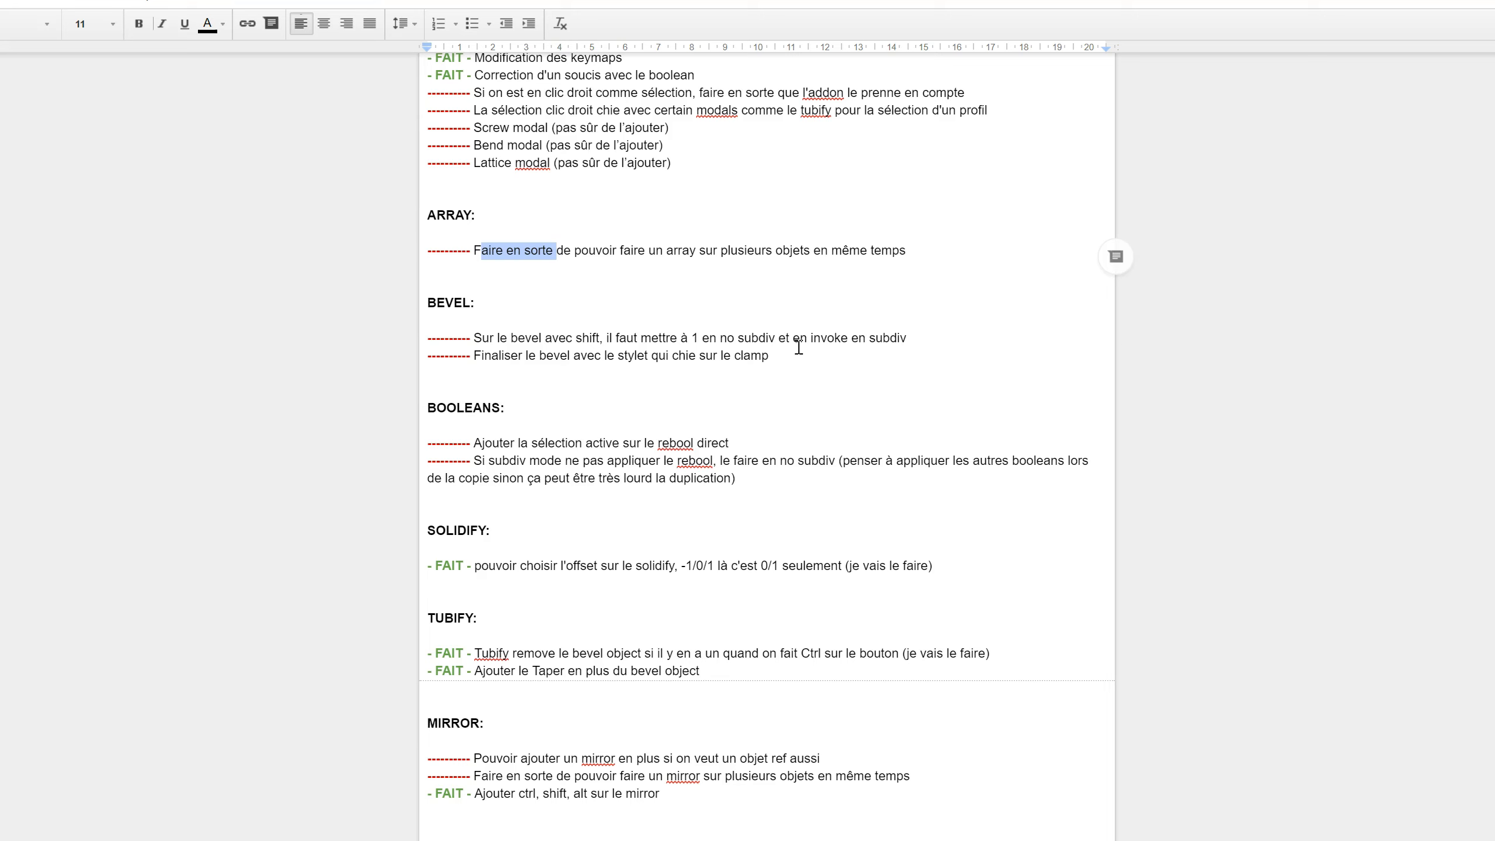
Switch to the add-on's development notes document and highlight the open items under the BEVEL heading.
double_click(687, 337)
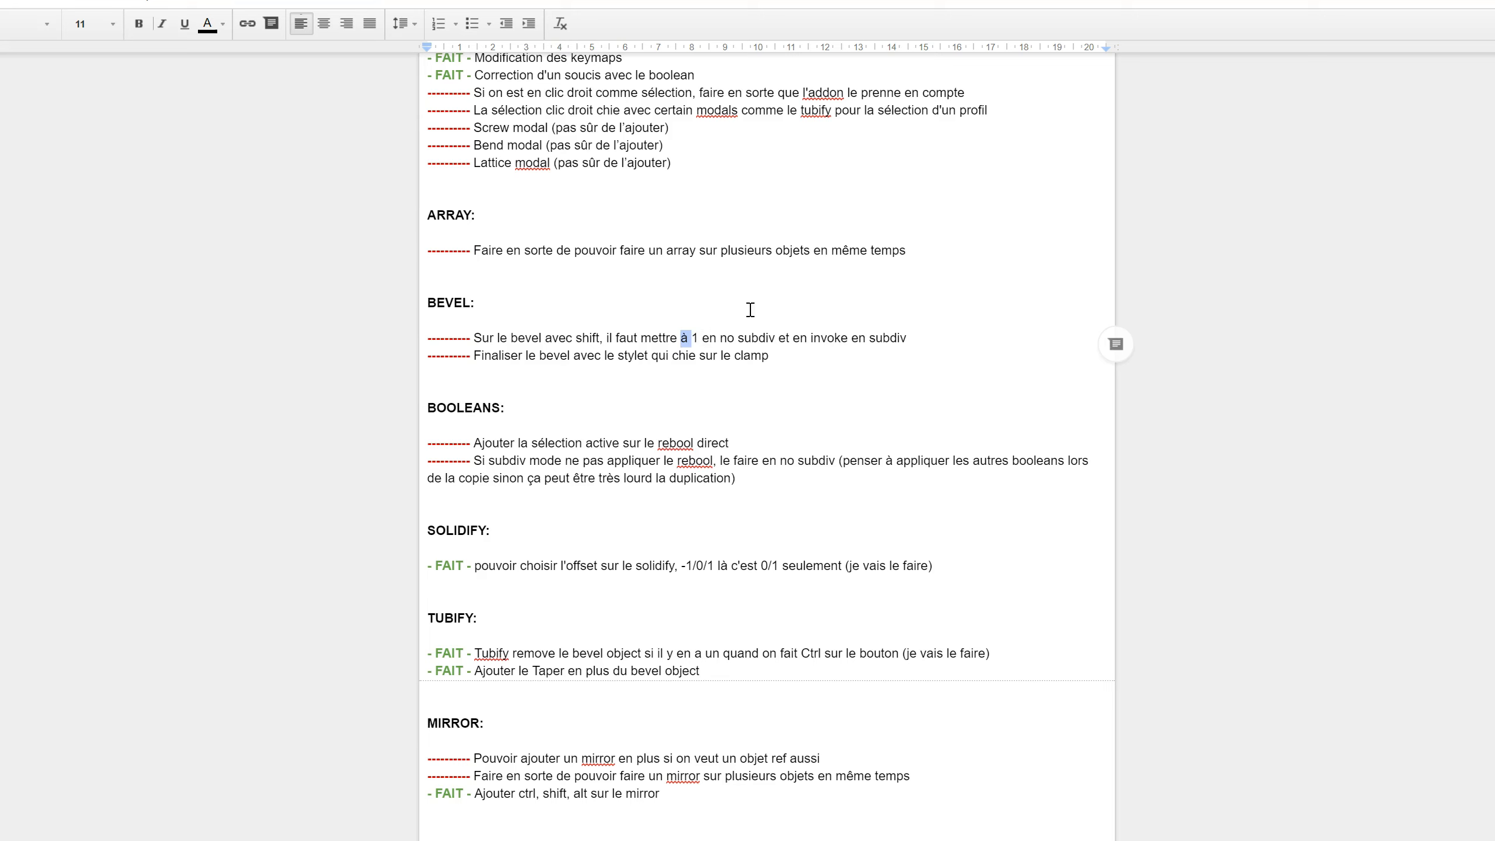
left_click_drag(483, 357, 705, 371)
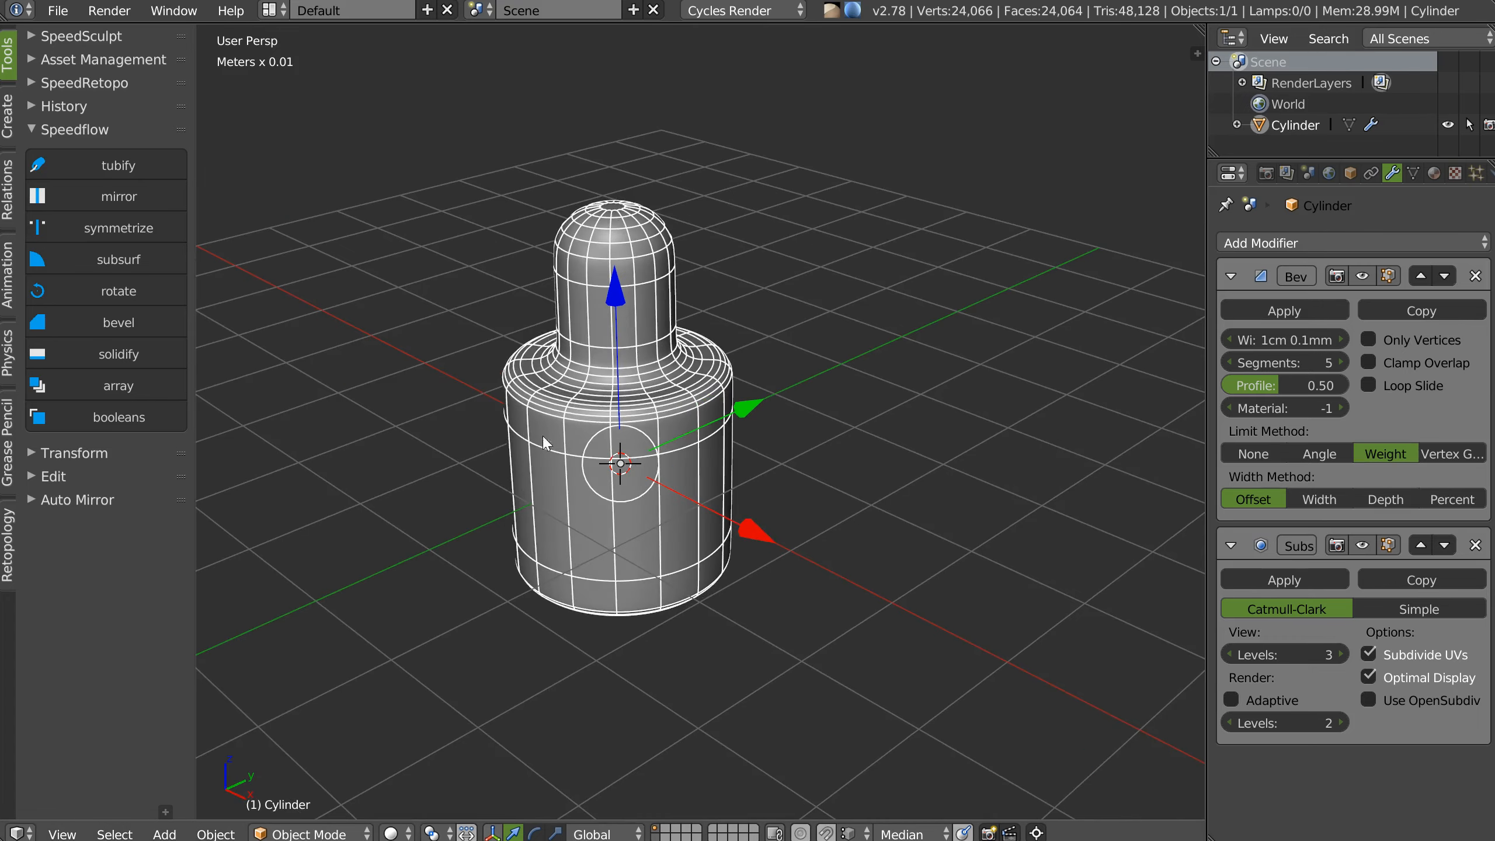
Delete the cylinder and add a cube to the scene.
key("x")
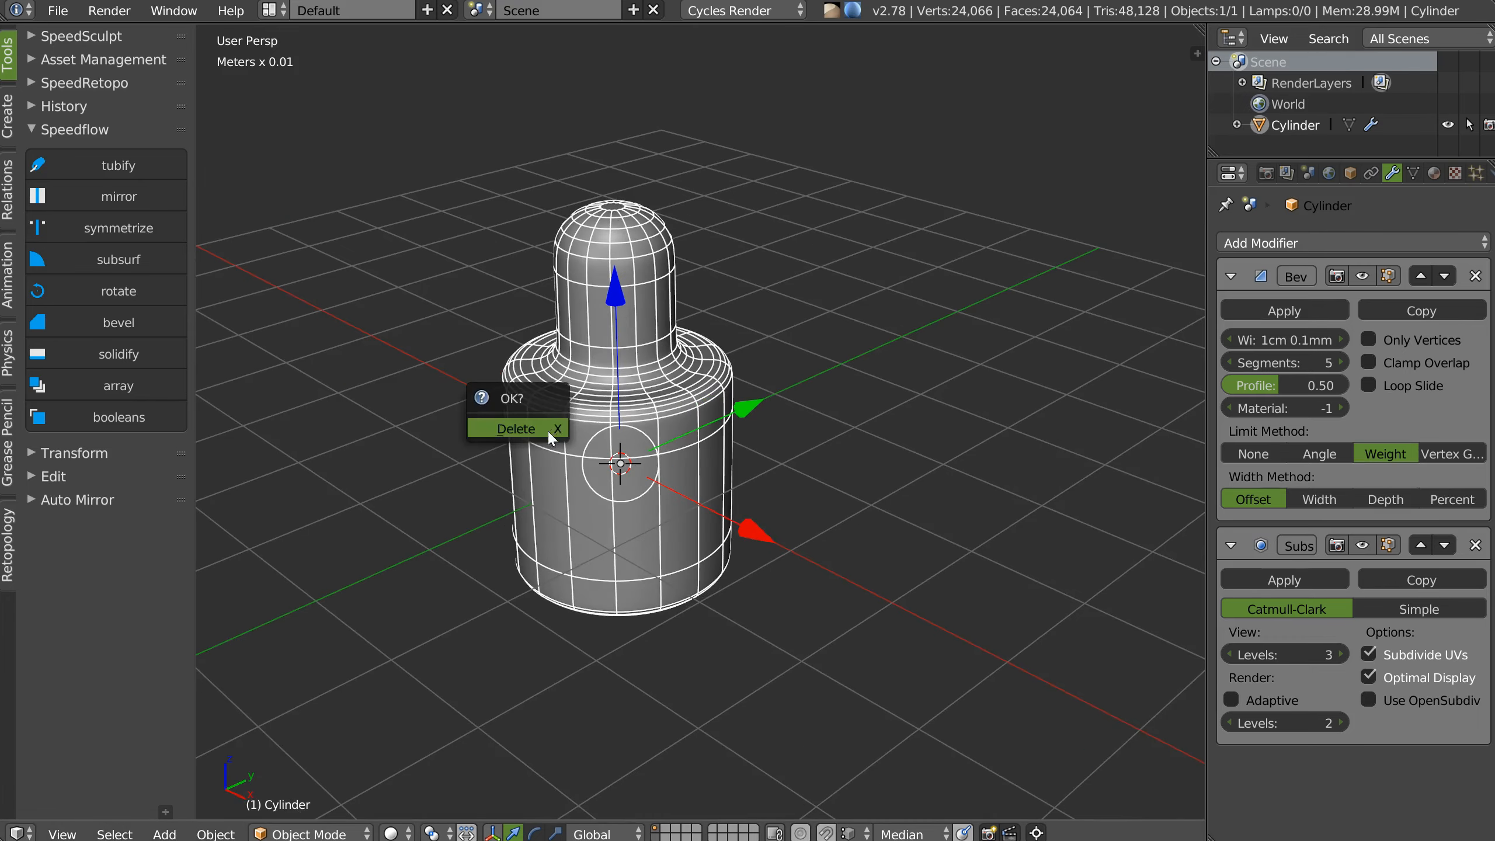
left_click(548, 431)
right_click(562, 423)
left_click(448, 593)
middle_click_drag(588, 445, 564, 461)
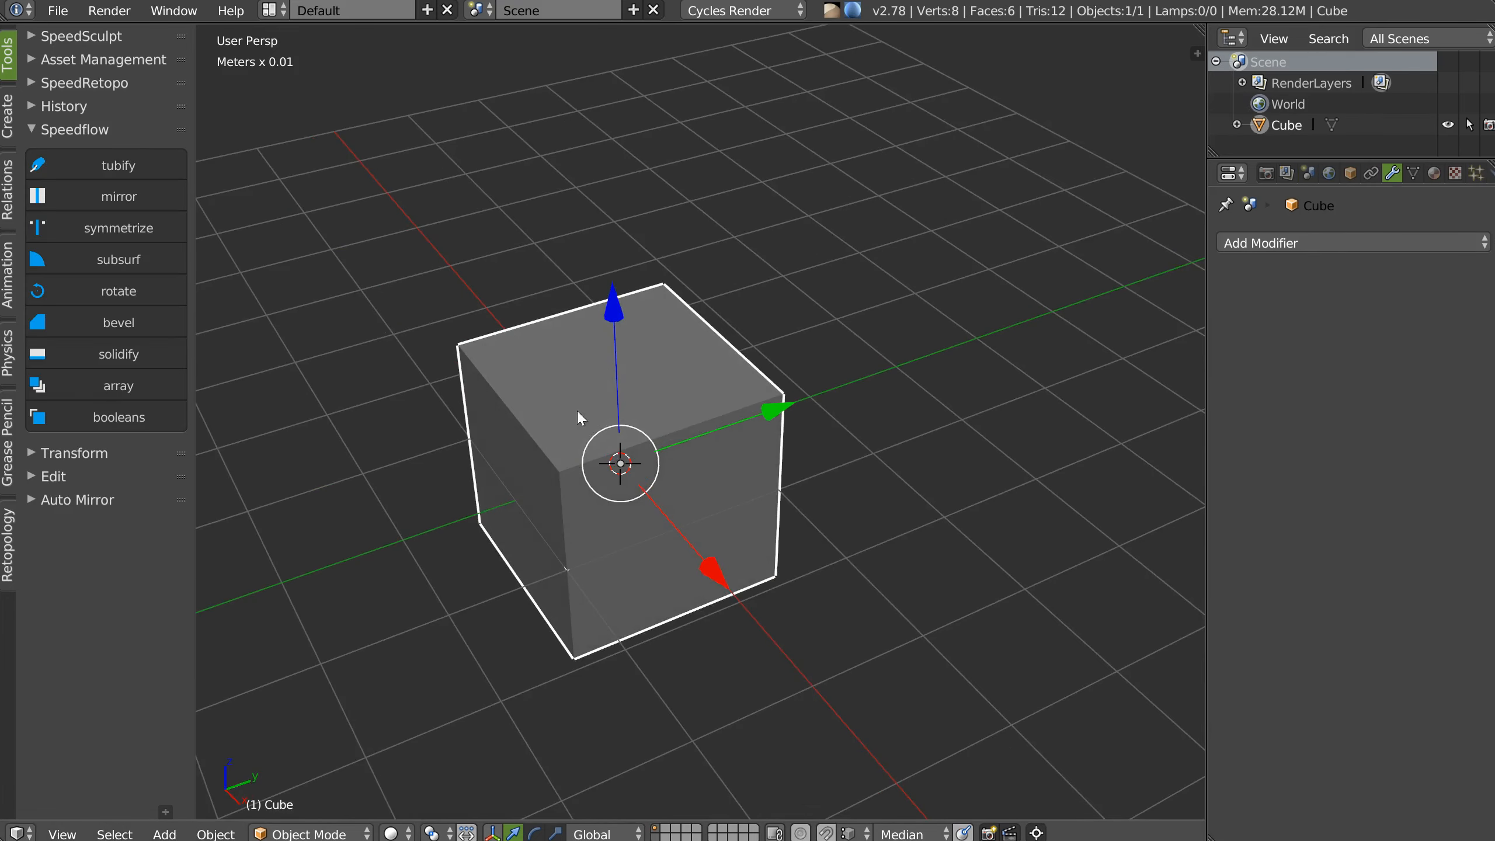
Duplicate the cube, offset the copy over one upper corner and slice the original with it using Speedflow booleans.
key("shift+d")
left_click(649, 274)
right_click(575, 502, "shift")
key("shift+space")
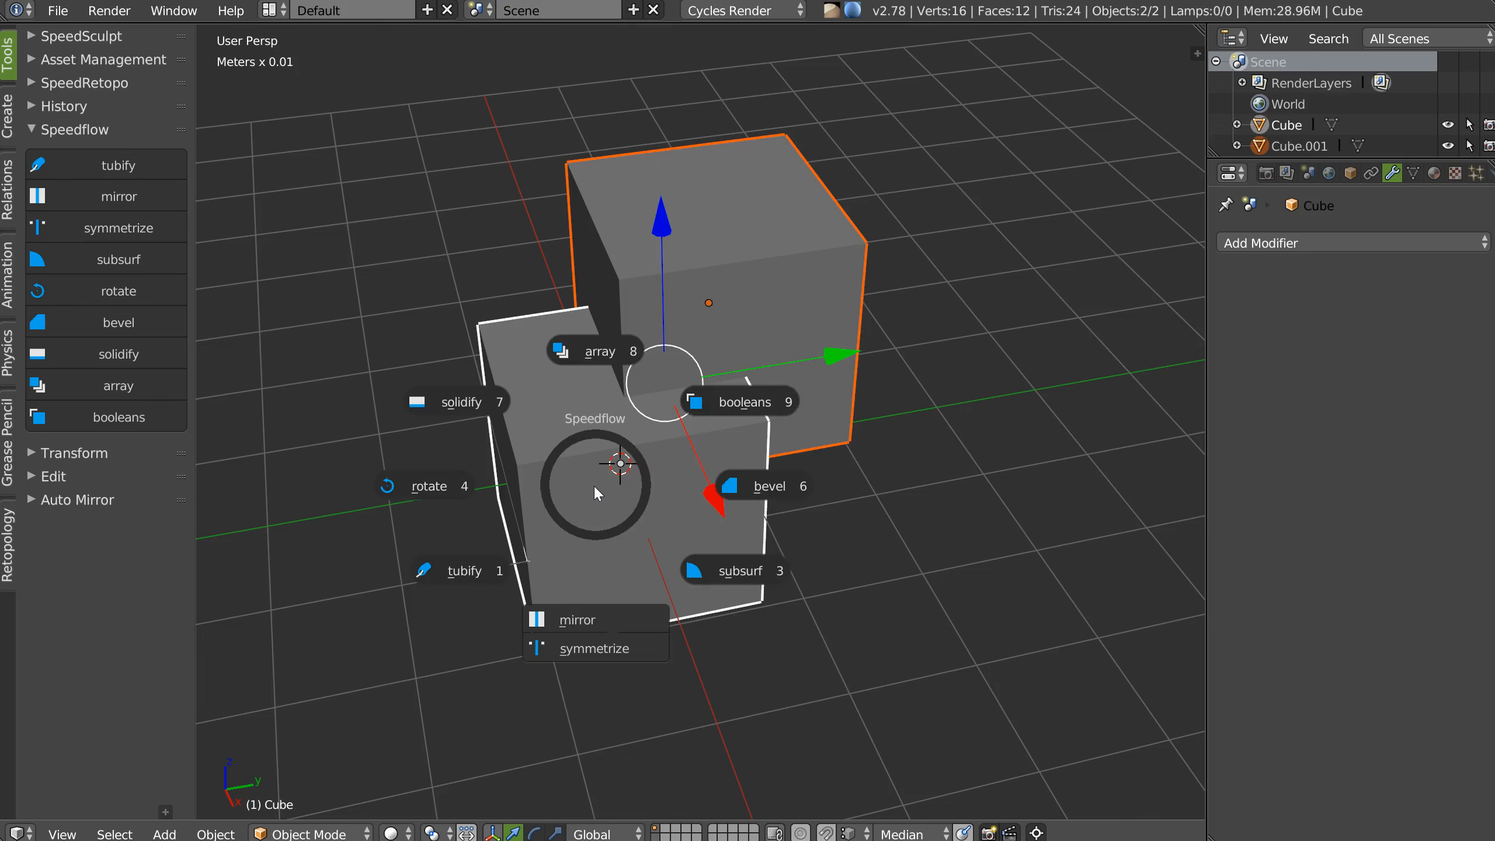
left_click(747, 403)
middle_click_drag(751, 405, 789, 349)
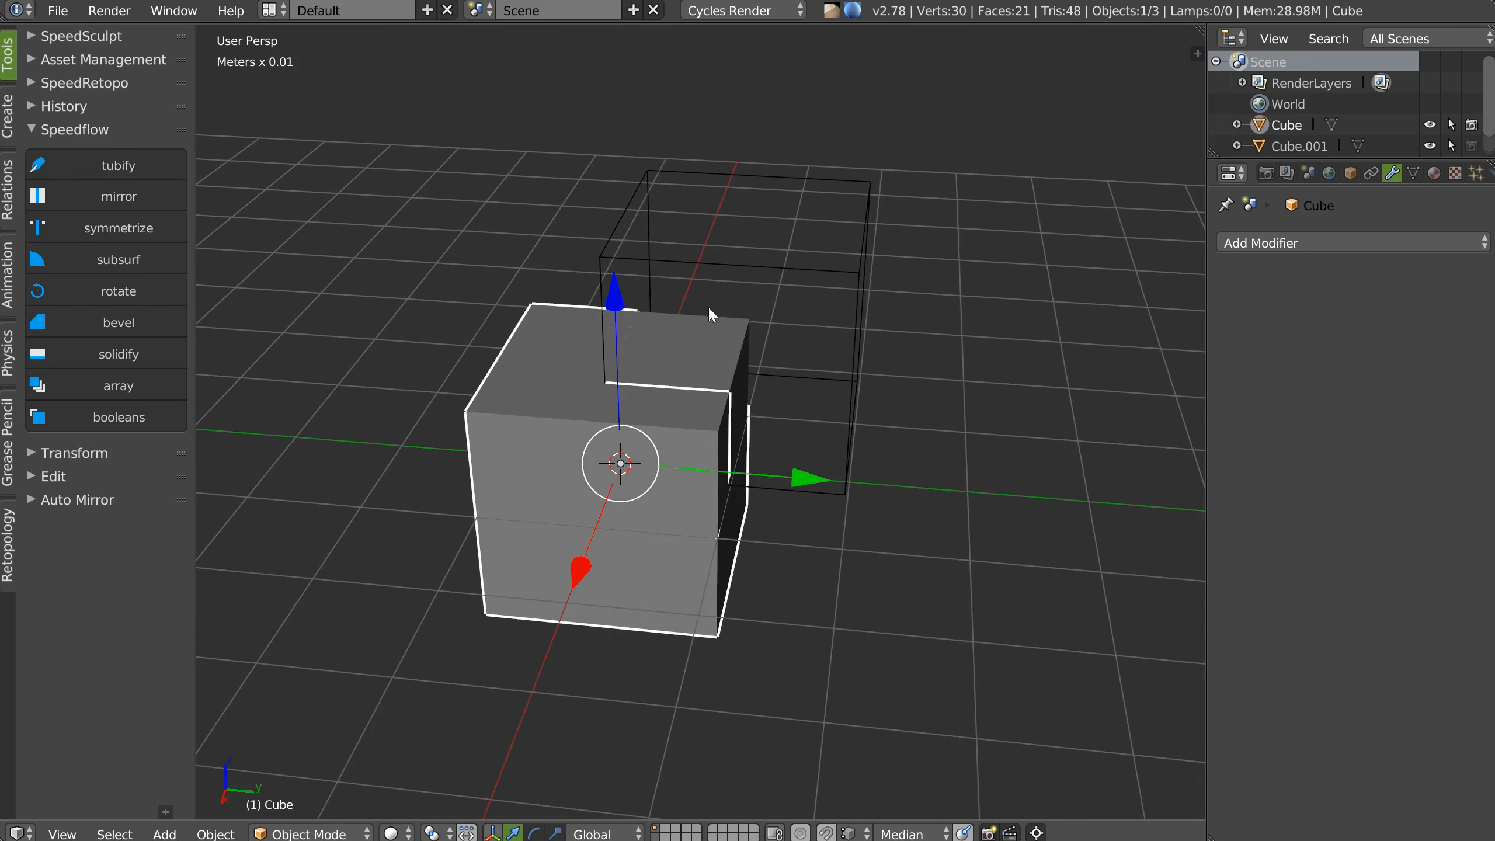
Move the wireframe cutter cube over another corner of the main cube and cut that corner with Speedflow booleans.
right_click(807, 272)
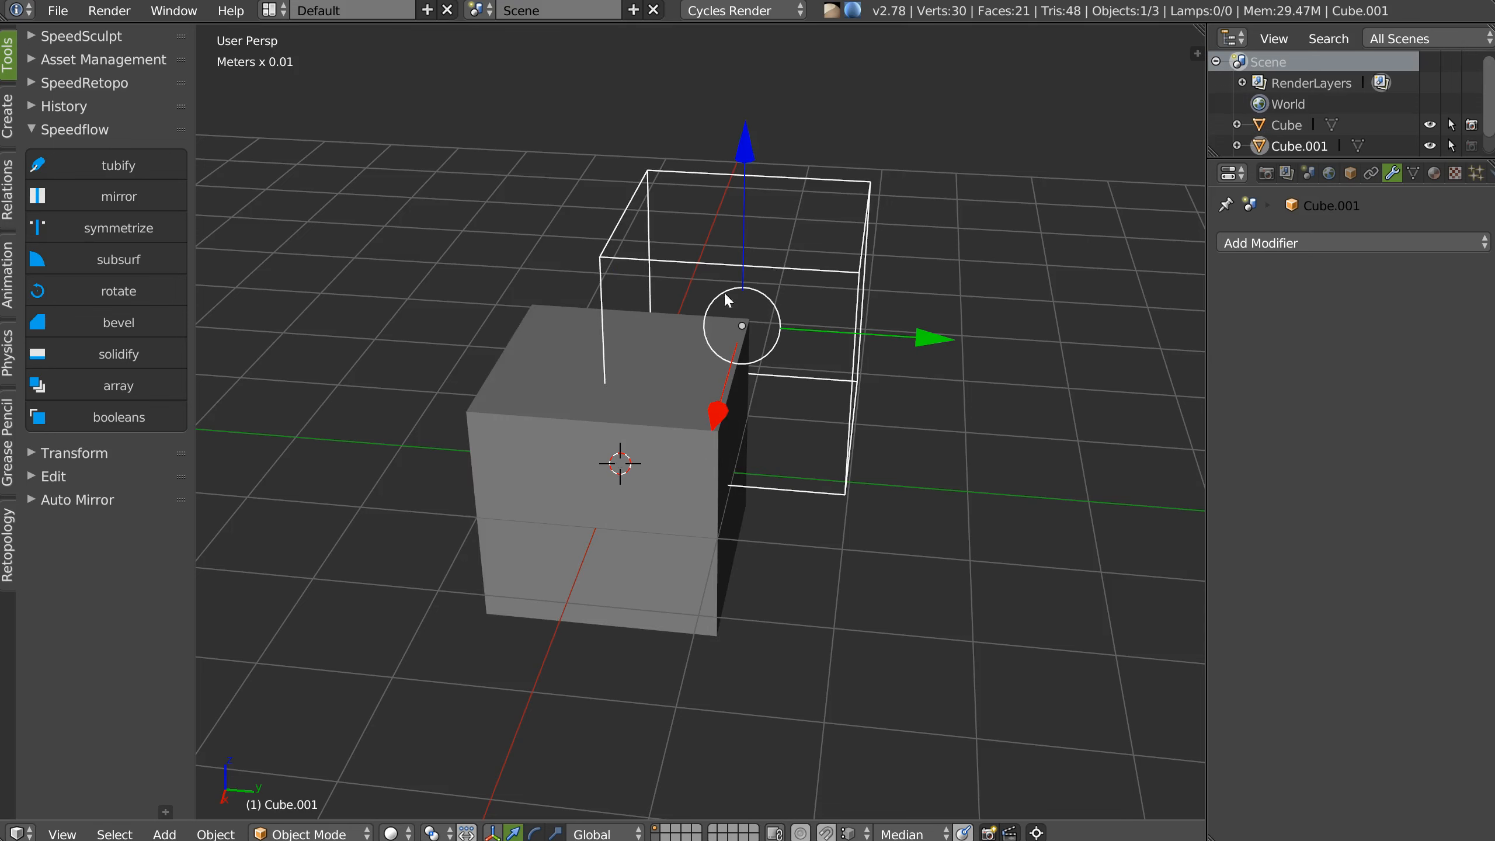
middle_click_drag(707, 316, 640, 331)
right_click(600, 482, "shift")
key("space")
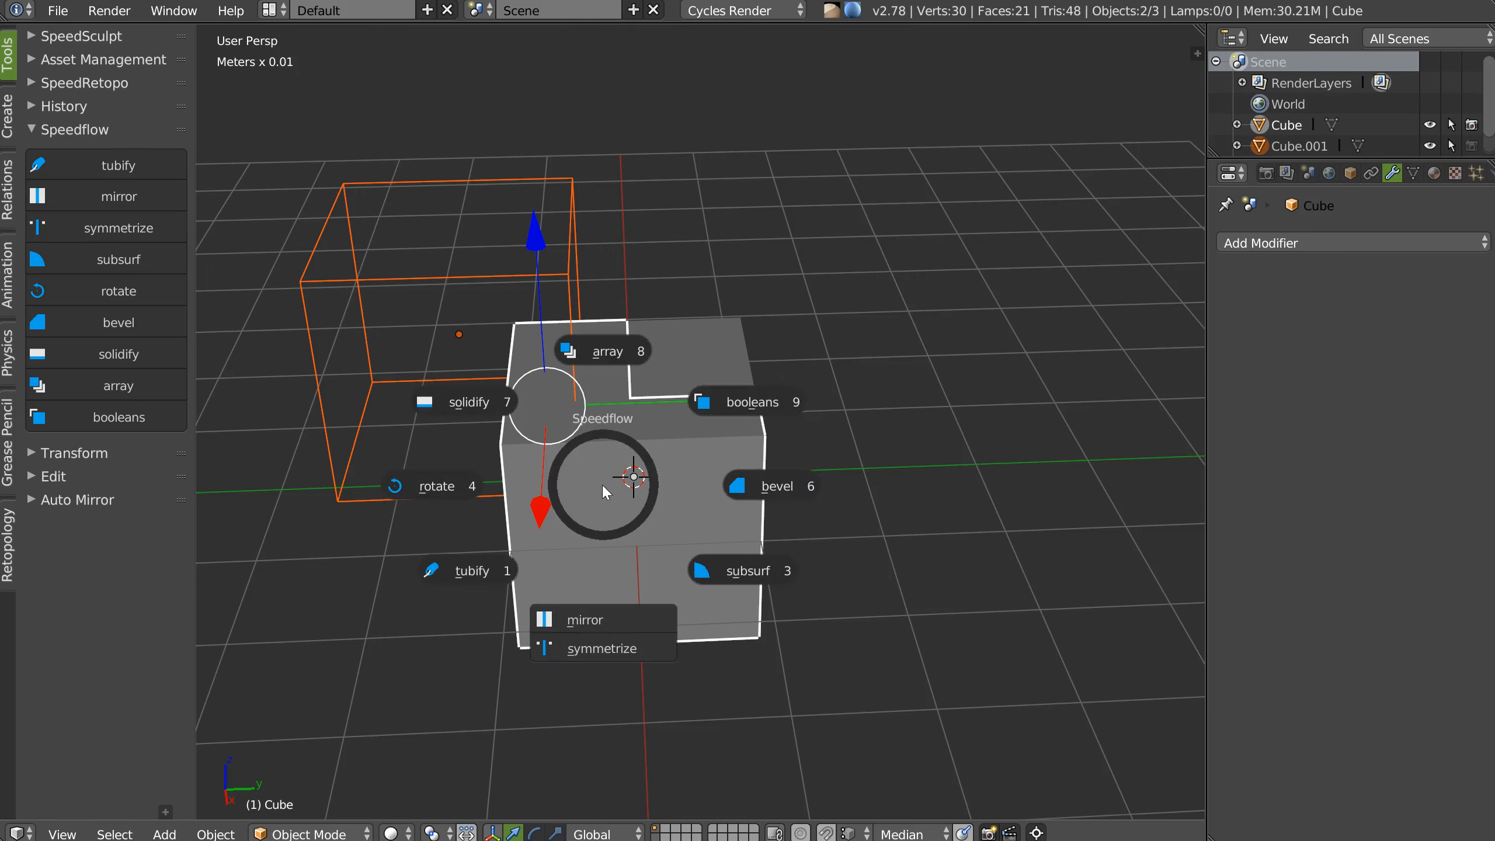
left_click(743, 407)
middle_click_drag(583, 449, 643, 439)
key("ctrl+a")
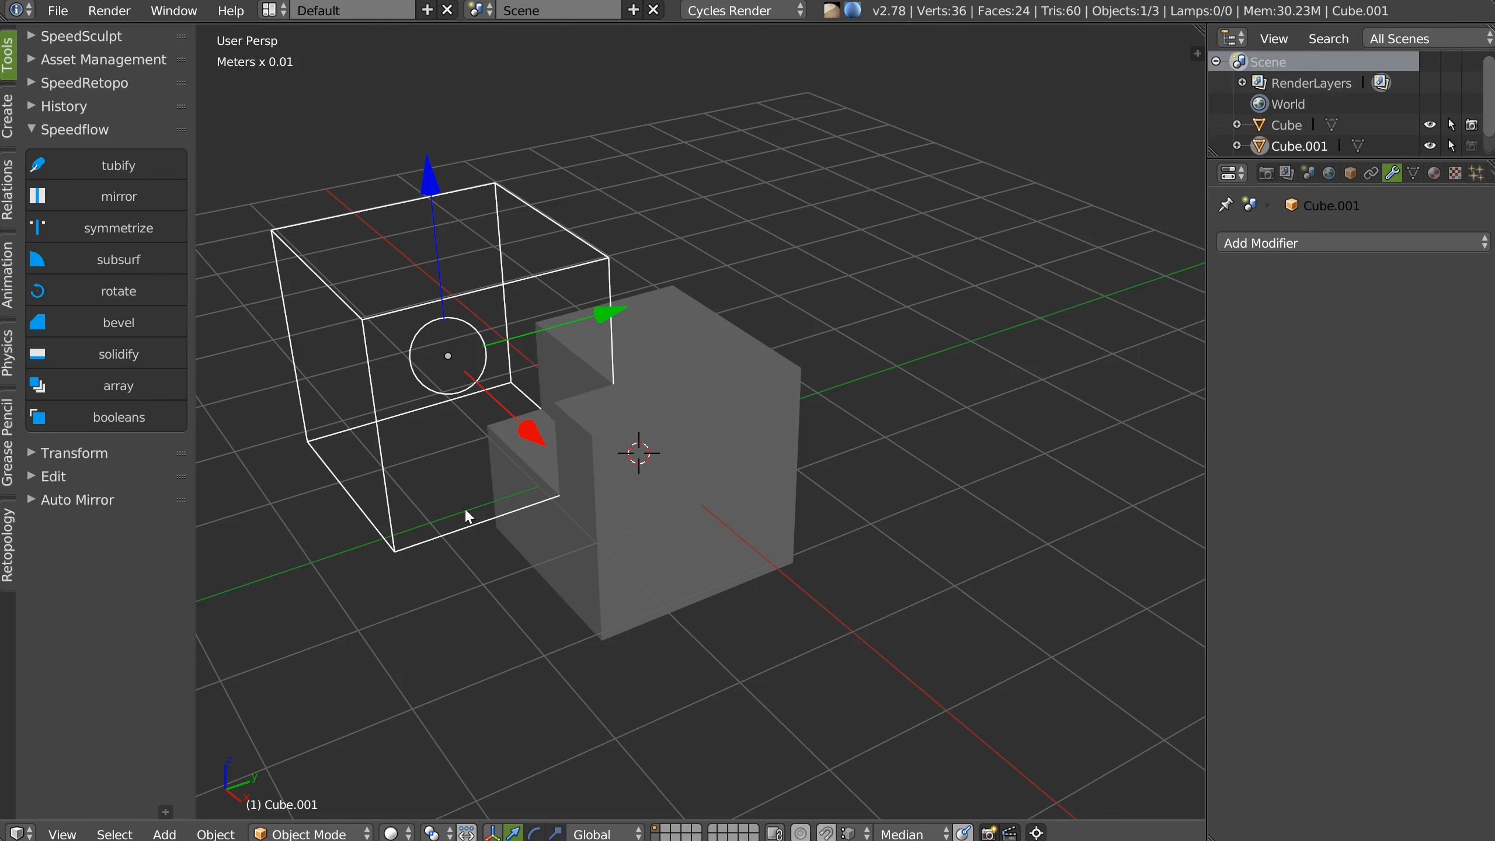
Shift the cutter cube to the opposite side of the notched cube and cut it there with Speedflow booleans.
left_click_drag(445, 348, 867, 469)
right_click(632, 526, "shift")
key("space")
left_click(777, 447)
middle_click_drag(585, 511, 606, 472)
Reposition the cutter cube beside the remaining uncut front corner and run the Speedflow boolean on the main cube again.
left_click_drag(963, 486, 783, 458)
right_click(755, 504, "shift")
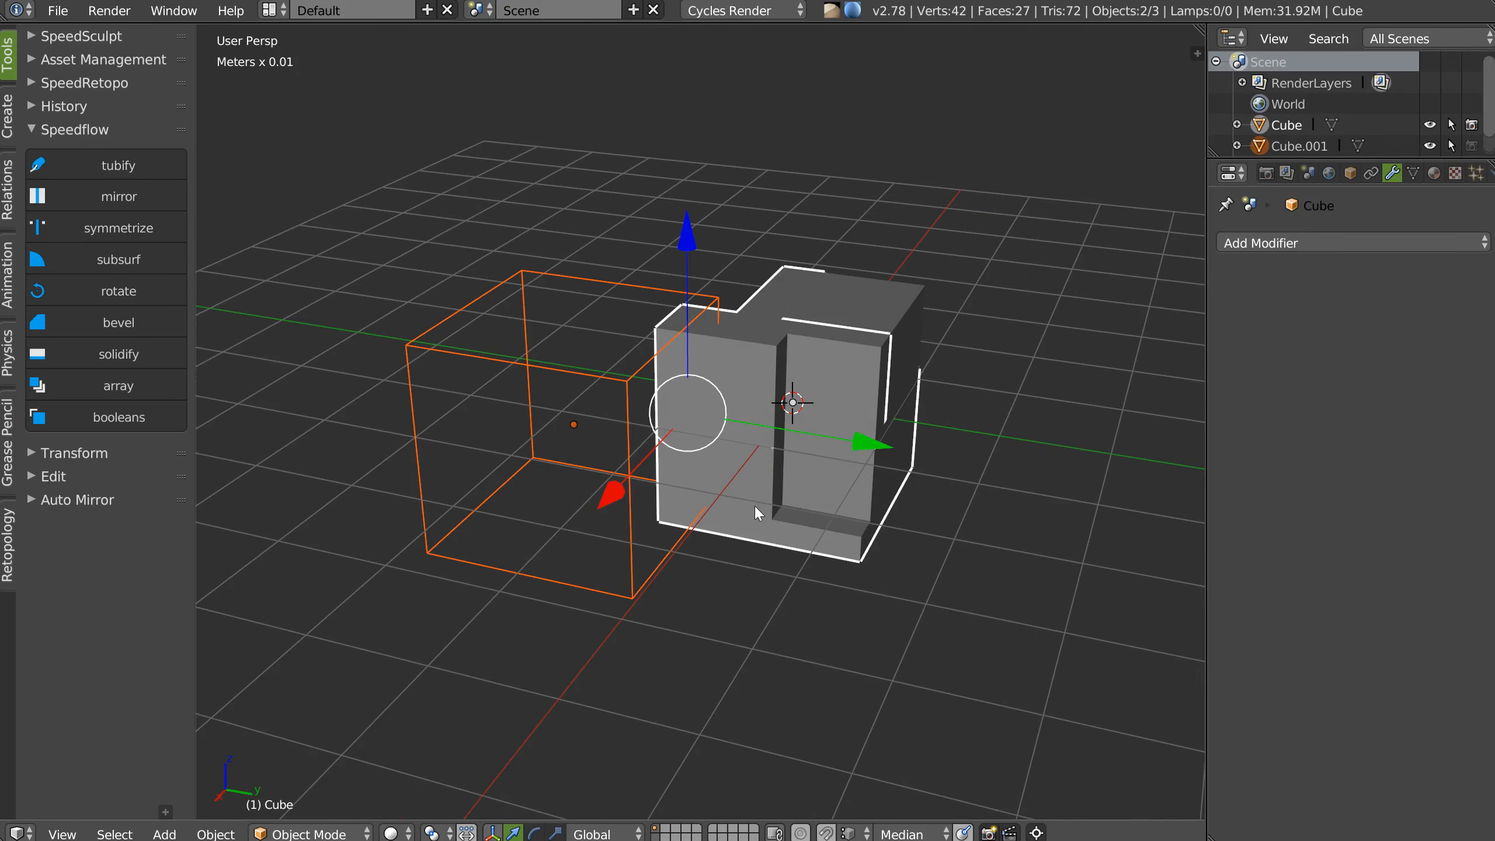
key("space")
left_click(890, 419)
middle_click_drag(657, 422, 477, 350)
right_click(809, 488)
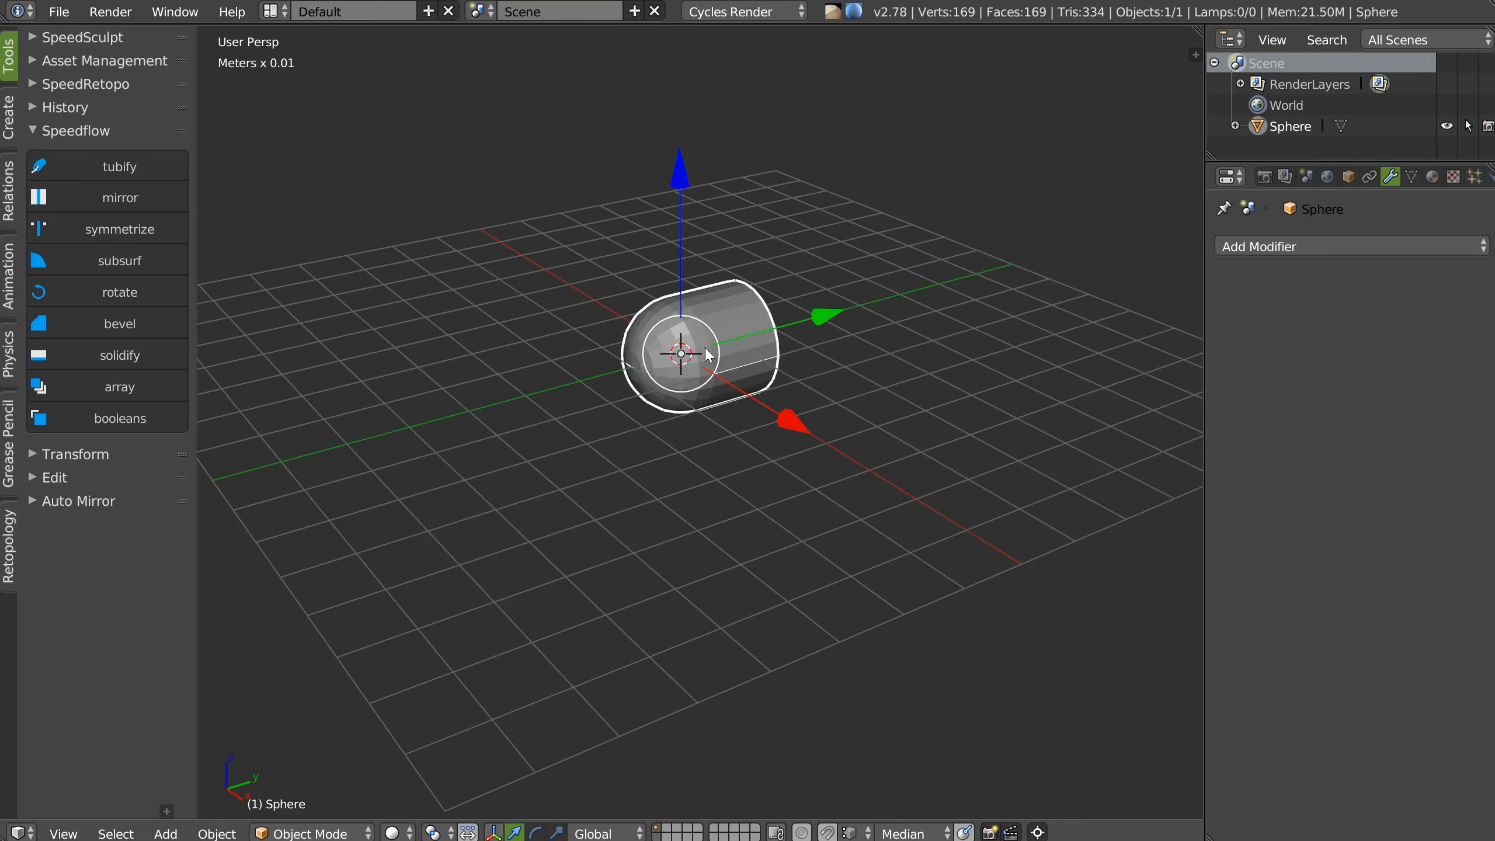
Smooth the round-nosed sphere object with Speedflow Companion's SubsurfB.
scroll(705, 348, "up", 2)
mouse_move(645, 314)
middle_mouse_down()
mouse_move(581, 306)
mouse_move(642, 306)
middle_mouse_up()
scroll(675, 323, "up", 1)
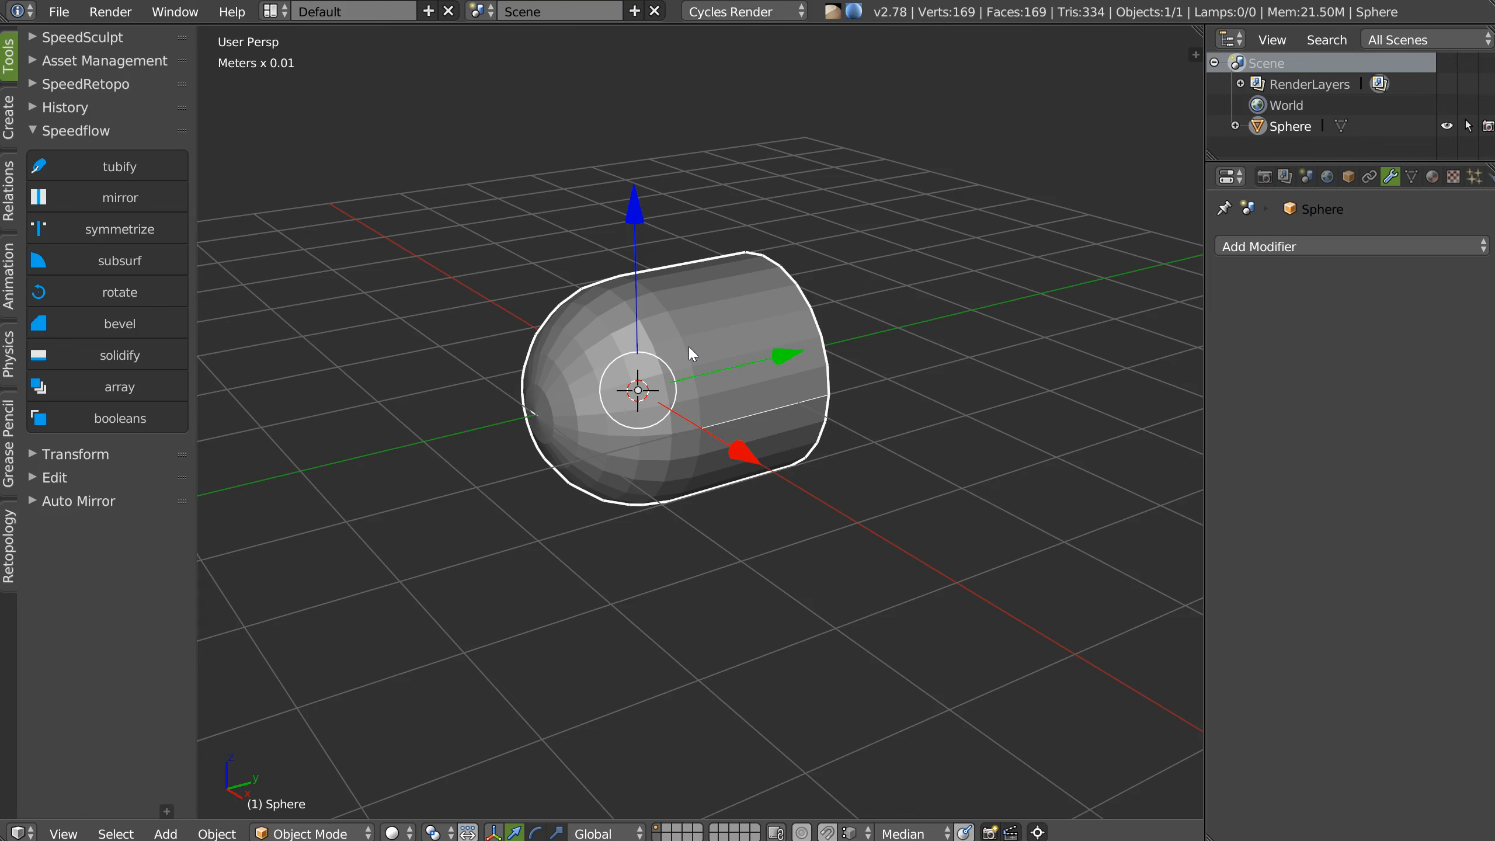
middle_click_drag(701, 275, 667, 362)
key("shift+space")
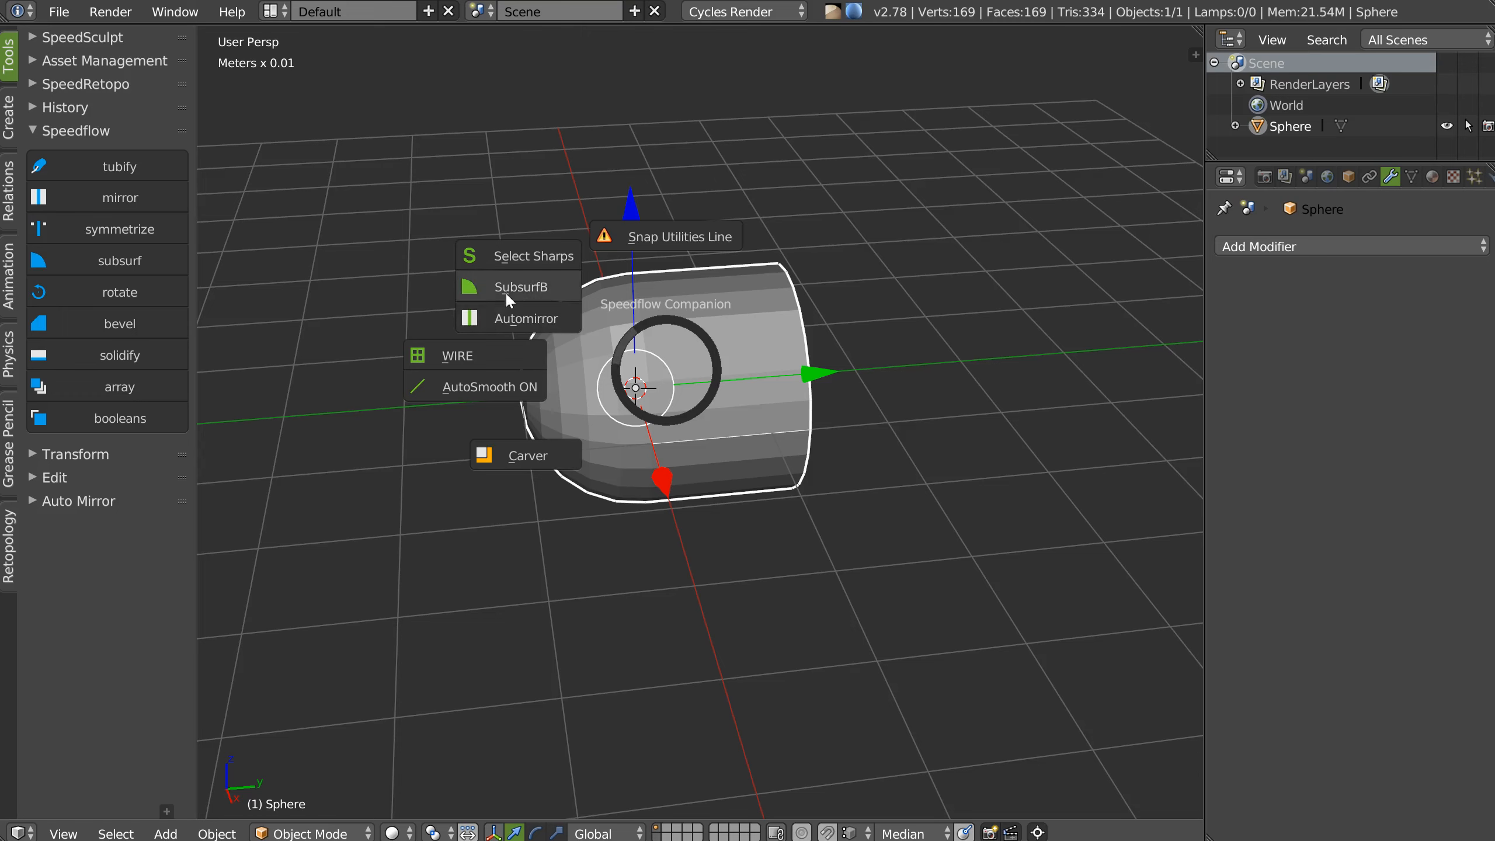
left_click(514, 286)
Examine the subdivided object's shading from several angles and its mesh in Edit Mode.
middle_click_drag(514, 286, 676, 391)
middle_click_drag(825, 403, 736, 349)
scroll(728, 388, "up", 6)
middle_click_drag(909, 328, 764, 319)
key("Tab")
left_click(743, 482)
middle_click_drag(850, 406, 829, 365)
key("Tab")
scroll(804, 366, "down", 3)
middle_click_drag(848, 294, 778, 253, "shift")
Add a cube primitive and shift it along X to the flank of the smoothed sphere object.
right_click(613, 384)
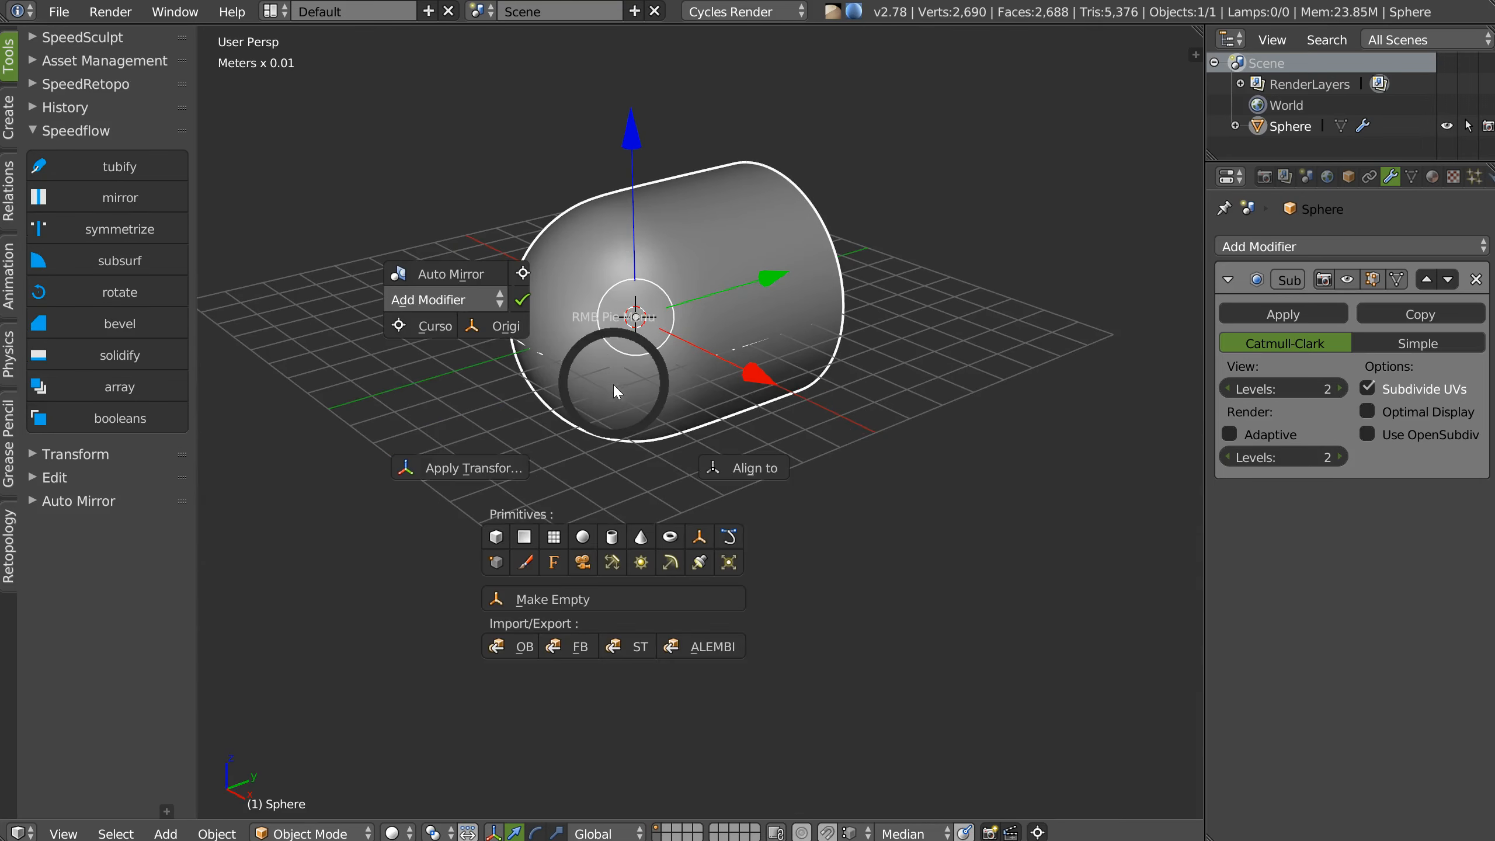
left_click(473, 467)
middle_click_drag(610, 396, 760, 339)
right_click(706, 345)
left_click(603, 507)
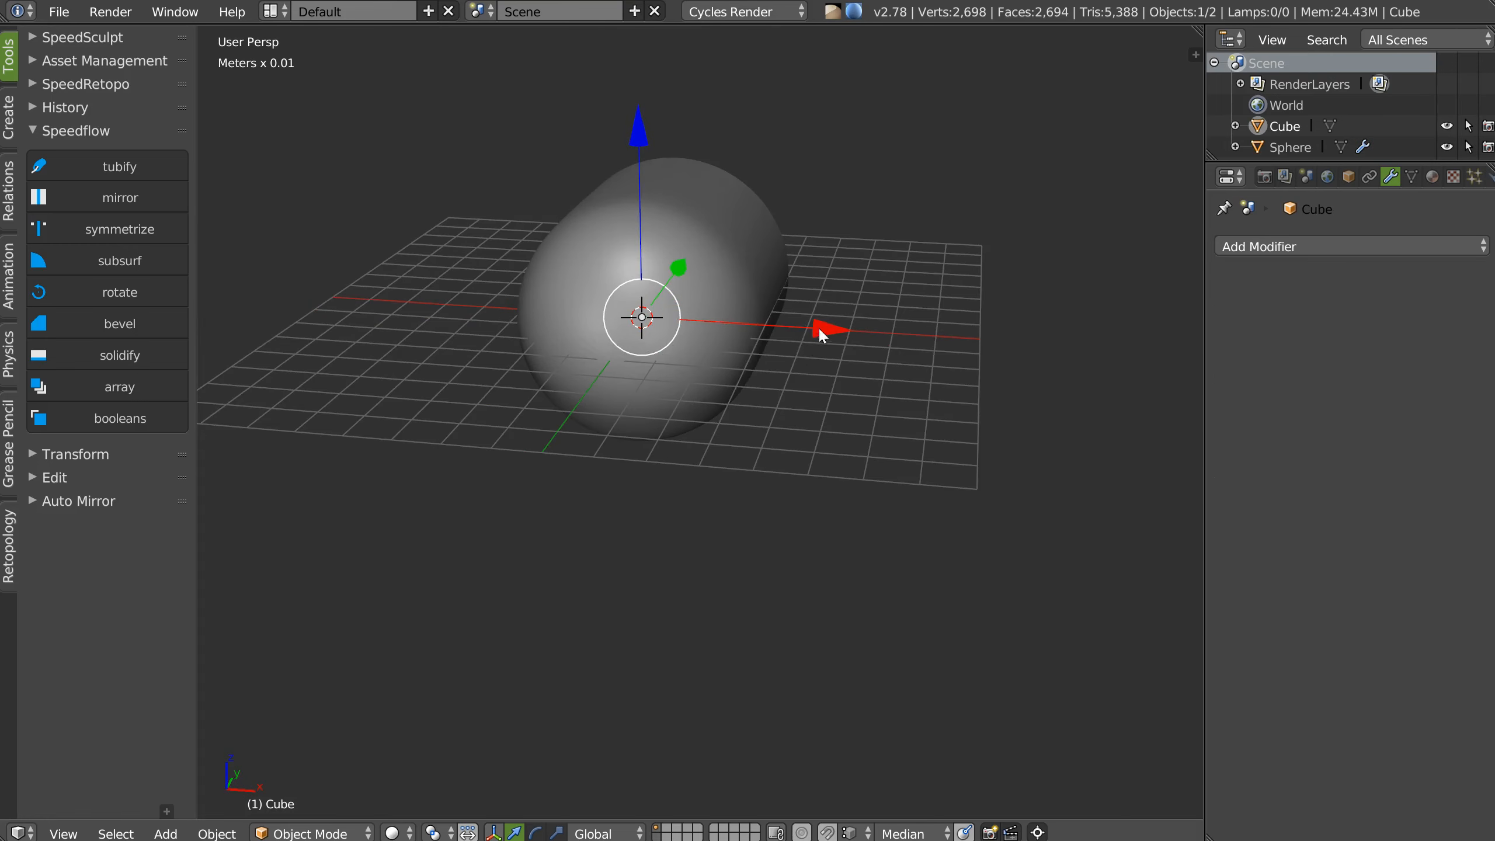
left_click_drag(817, 327, 952, 332)
Scale the cube narrower along X and longer along Y to form an elongated block.
key("s")
key("x")
left_click(855, 344)
middle_click_drag(854, 344, 772, 386)
key("s")
key("y")
left_click(1107, 257)
middle_click_drag(826, 336, 799, 306)
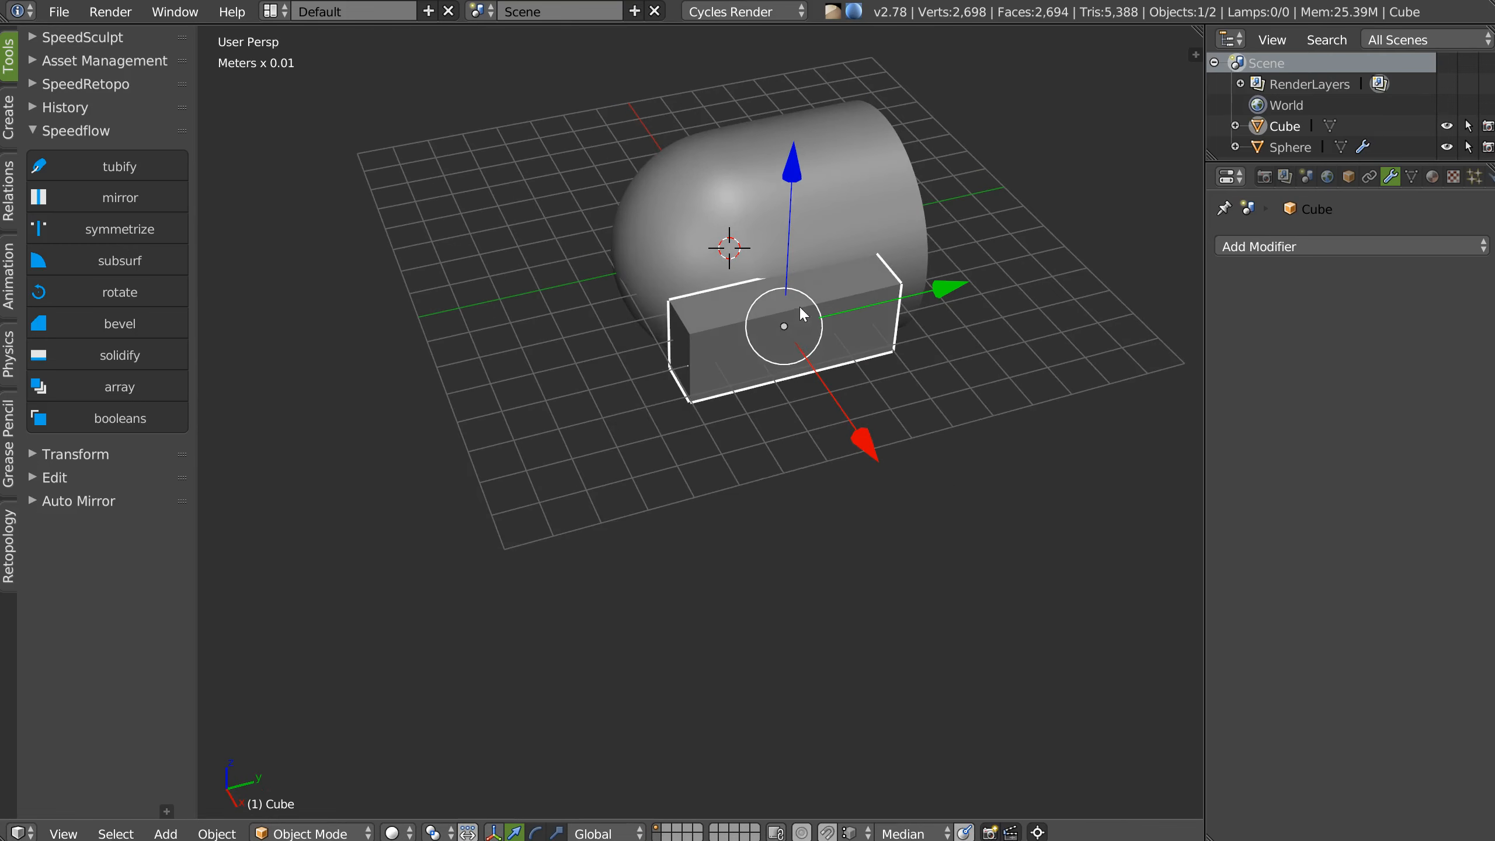
Bevel the block with Speedflow using size 0.31, 8 segments, profile 0.7 and Subdiv mode off.
key("space")
left_click(1002, 350)
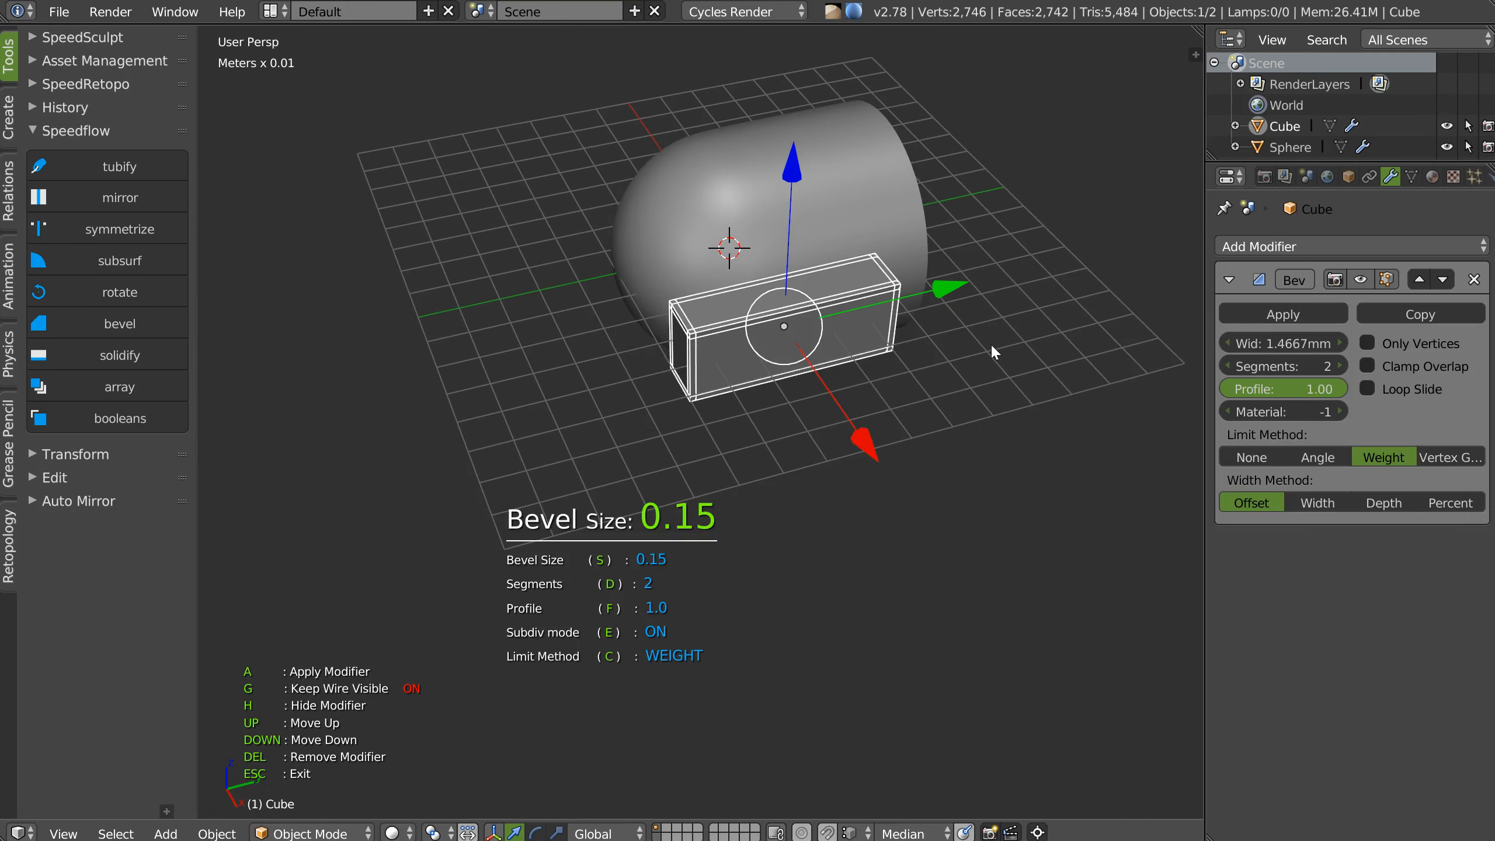
key("d")
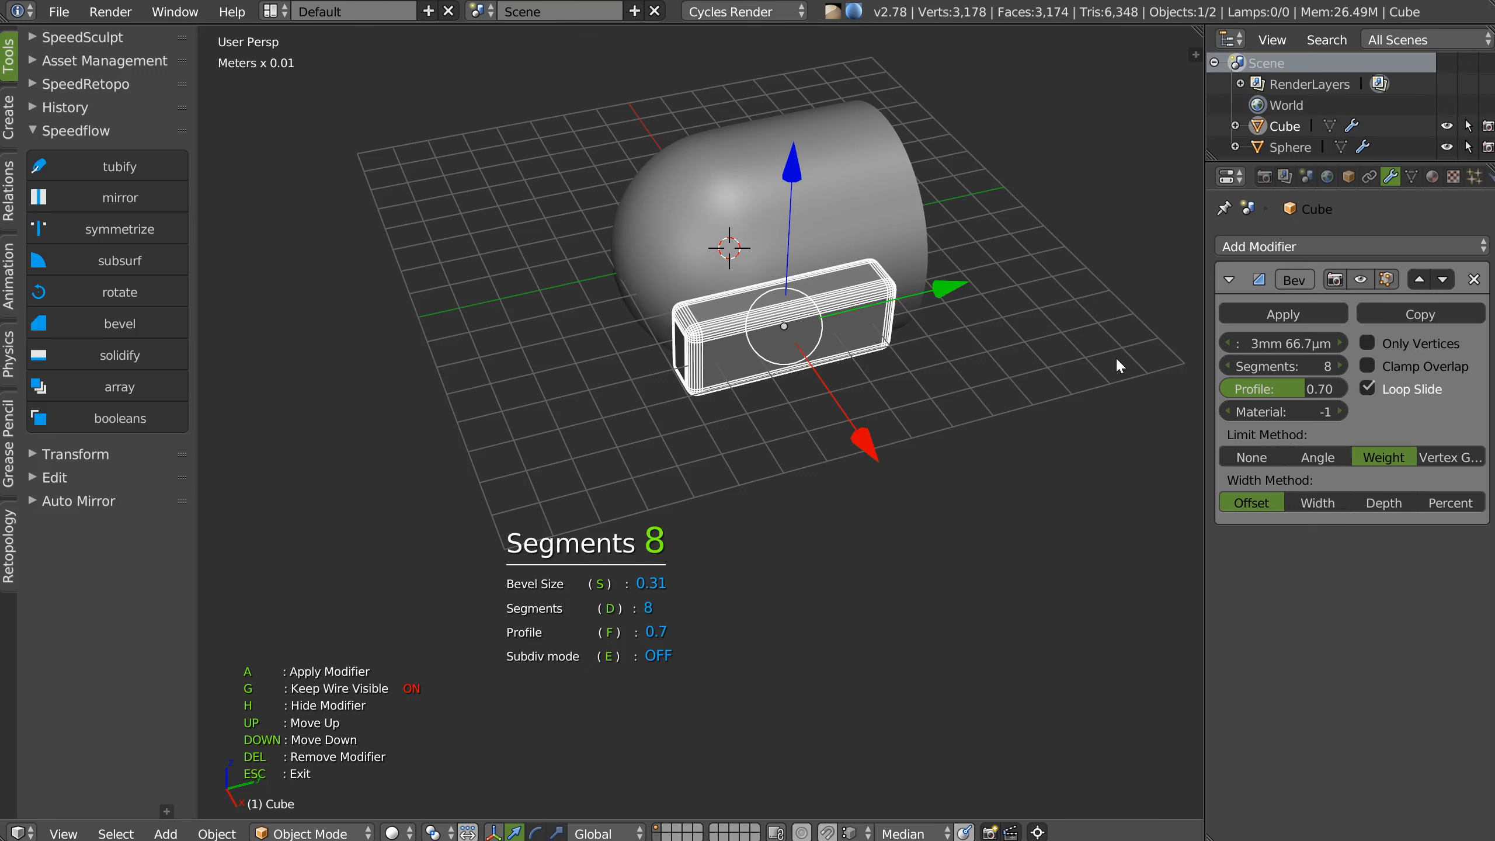
key("Escape")
Move the beveled block closer into the sphere object's side and mirror it on X with Sphere as mirror object.
middle_click_drag(1092, 359, 910, 354)
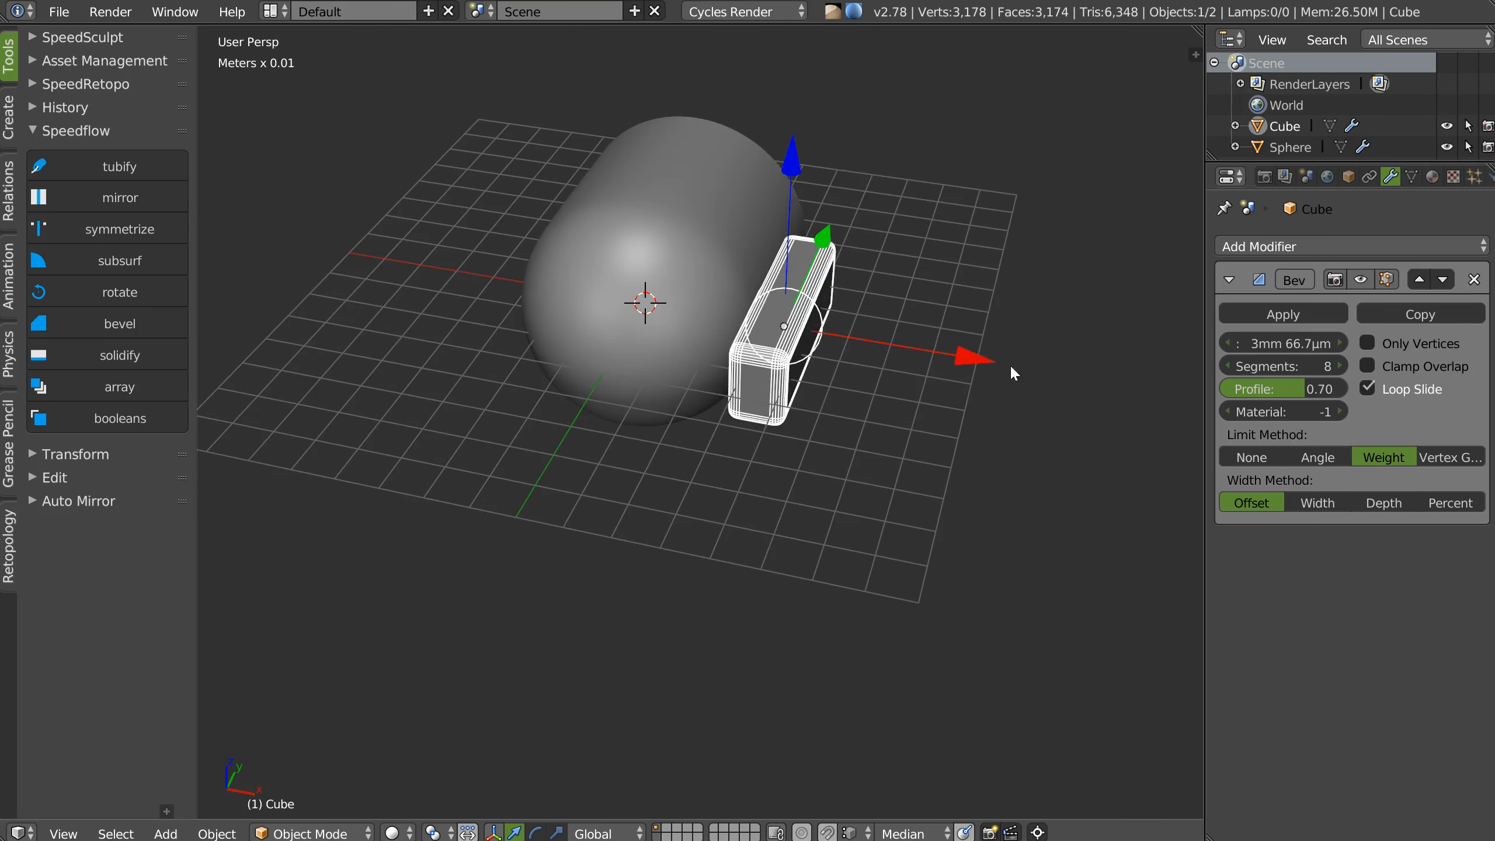
key("g")
left_click(980, 356)
right_click(659, 382)
right_click(754, 388, "shift")
key("space")
left_click(743, 523)
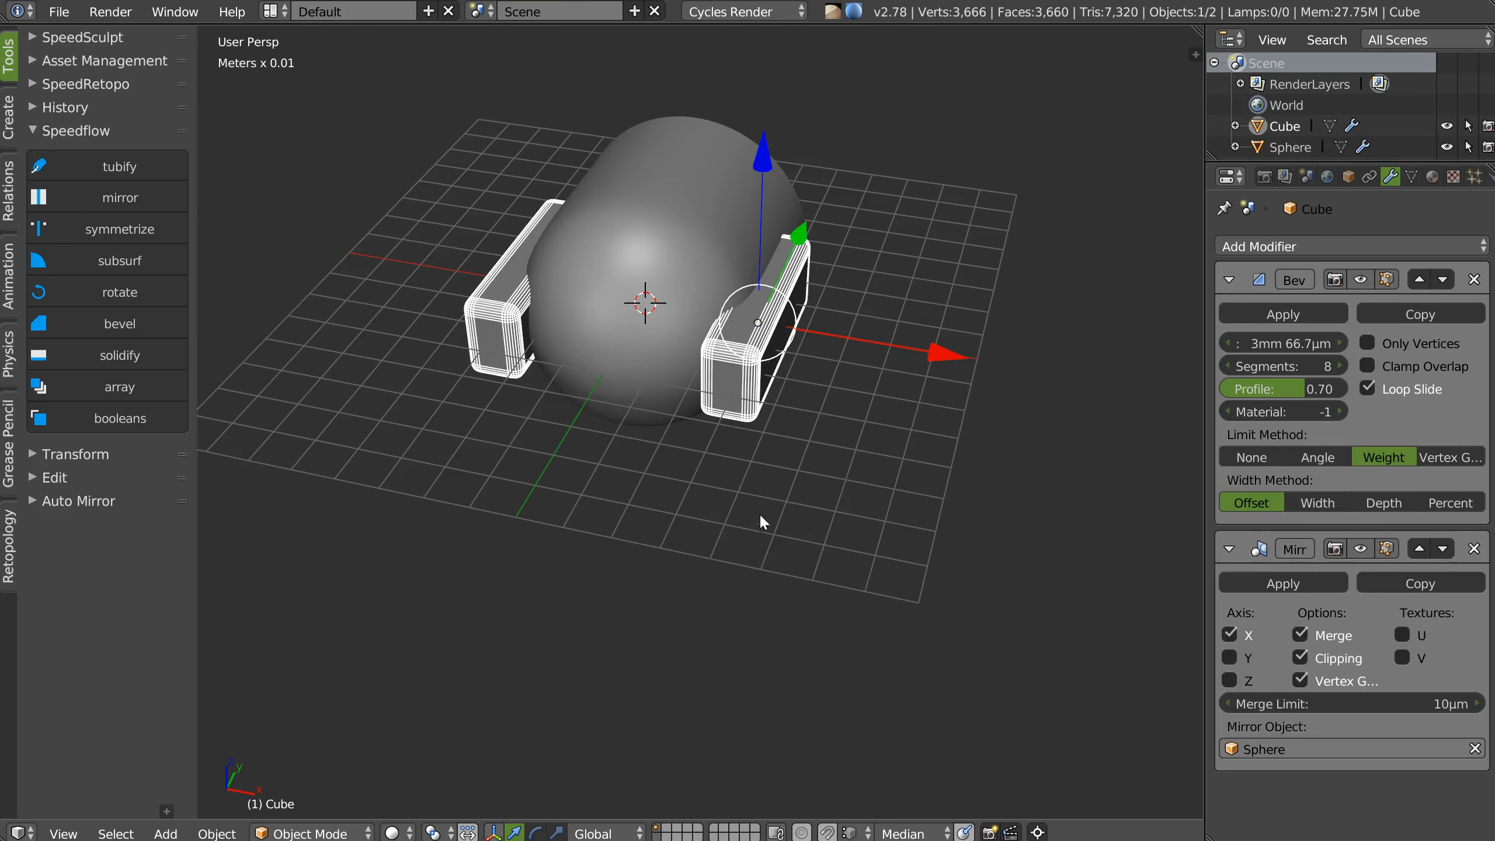
Cut the mirrored blocks out of the sphere object with a Speedflow boolean difference.
middle_click_drag(759, 513, 633, 378)
right_click(634, 379, "shift")
key("space")
left_click(766, 300)
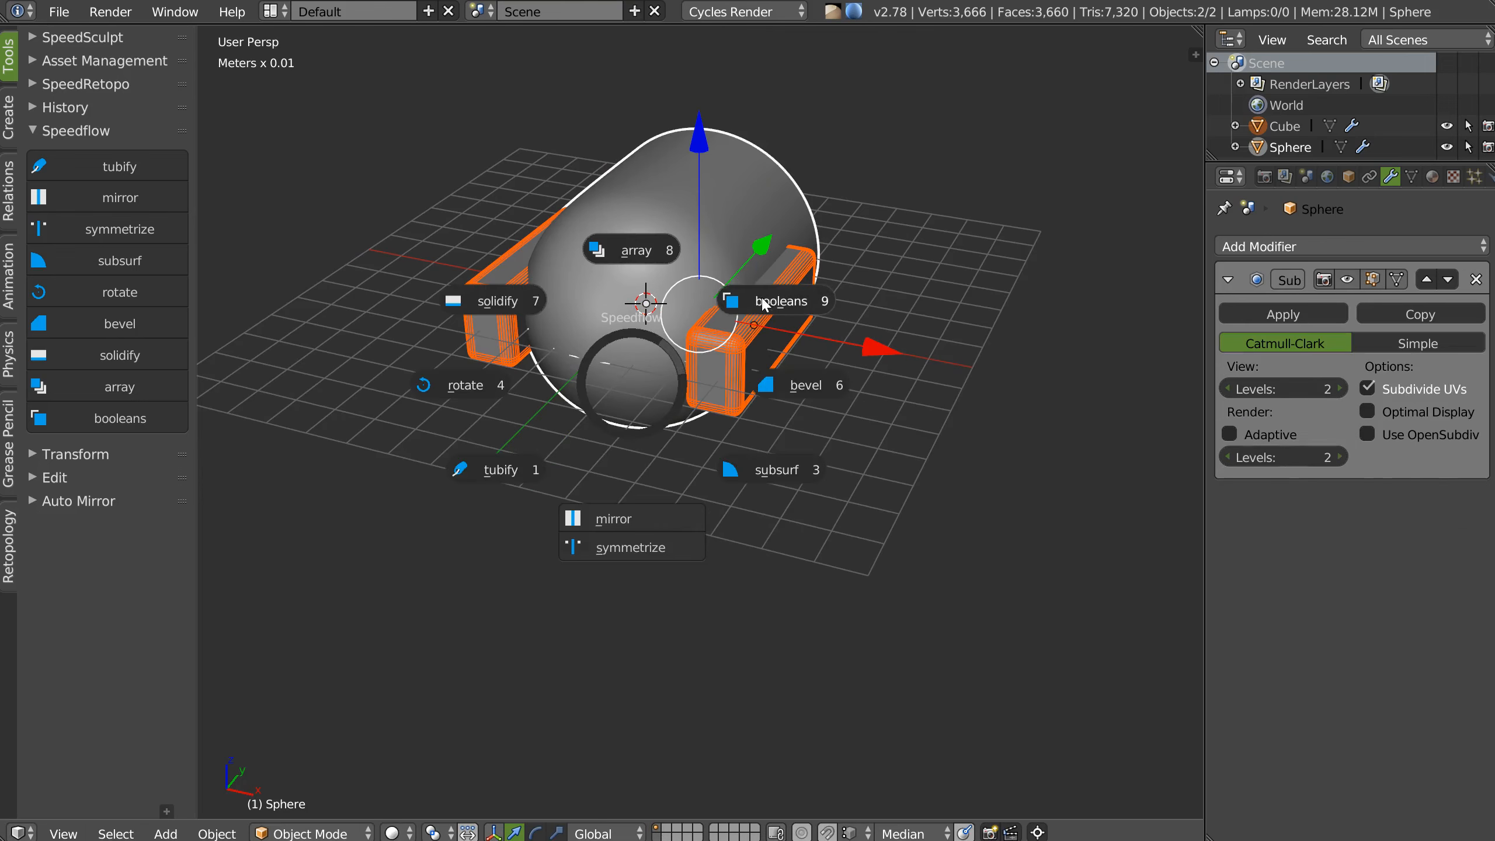
middle_click_drag(812, 348, 565, 450)
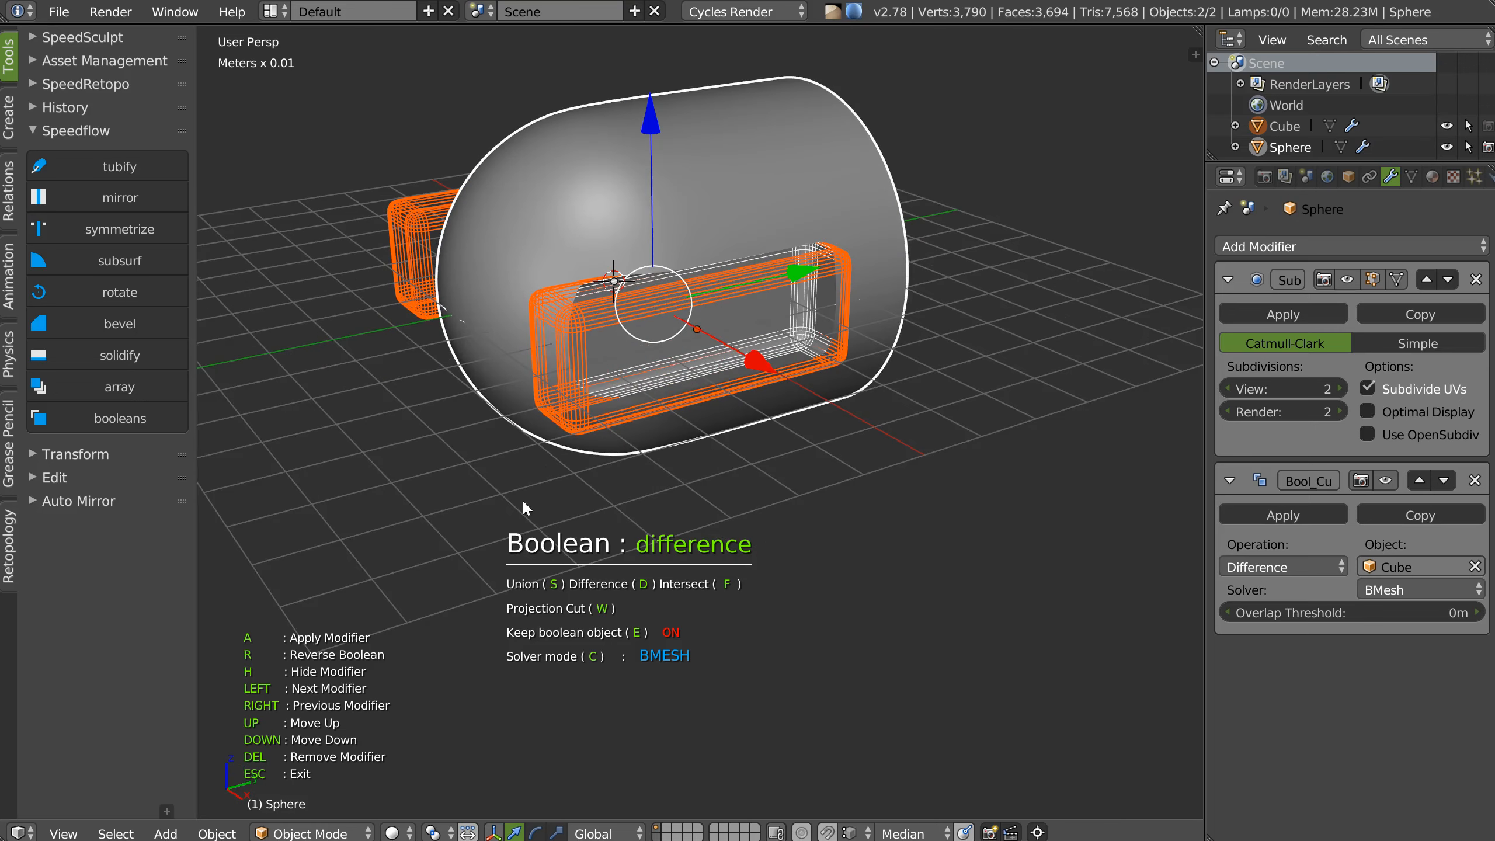
key("Escape")
Send the cutter block to another layer and check the recess left in the sphere object.
right_click(583, 433)
key("m")
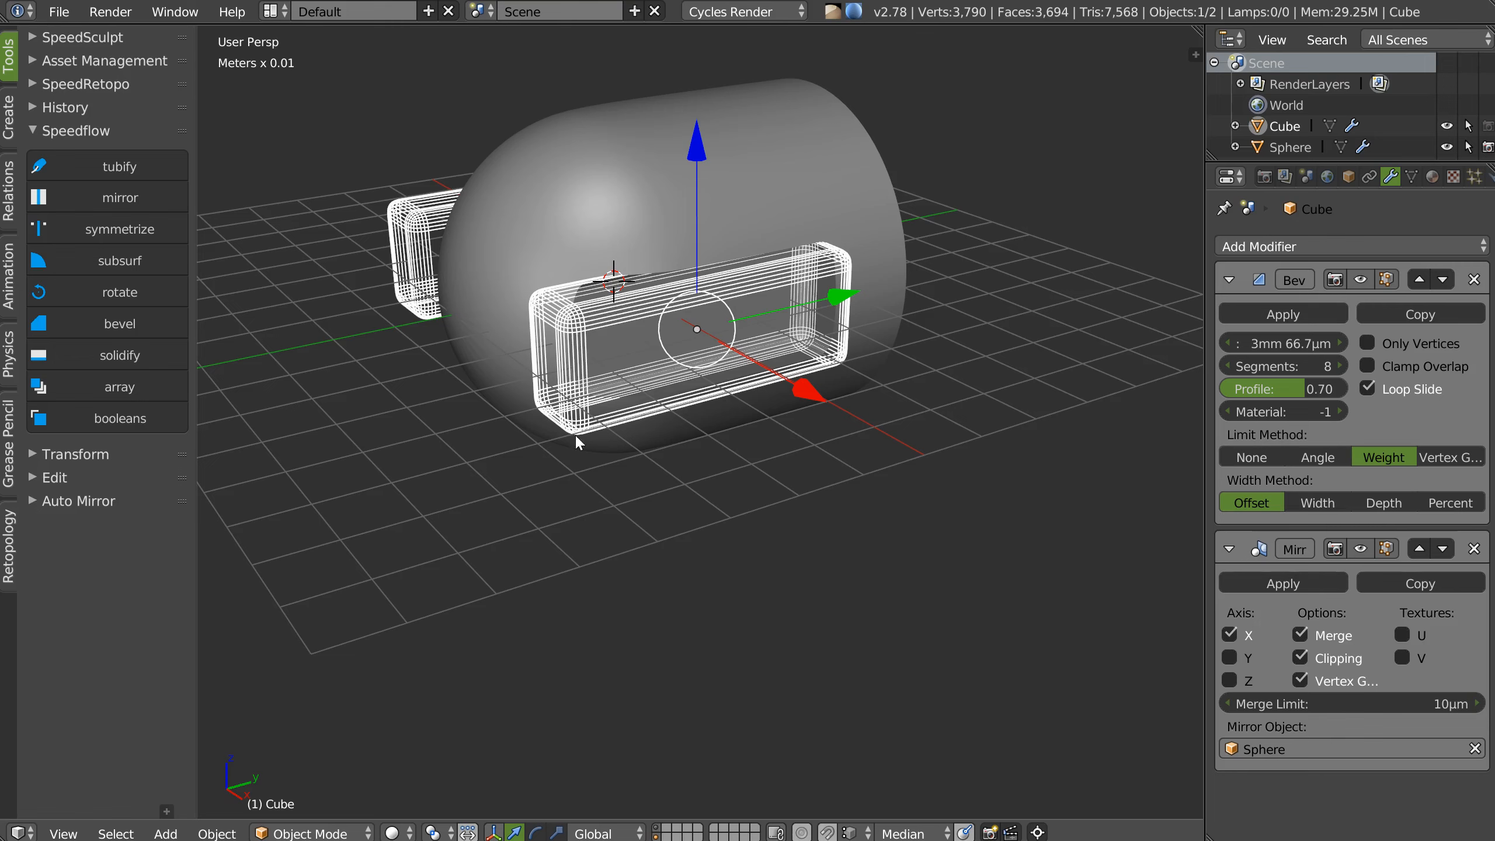
left_click(658, 831)
middle_click_drag(621, 353, 705, 203)
scroll(599, 279, "up", 2)
scroll(678, 262, "up", 1)
middle_click_drag(744, 381, 694, 338)
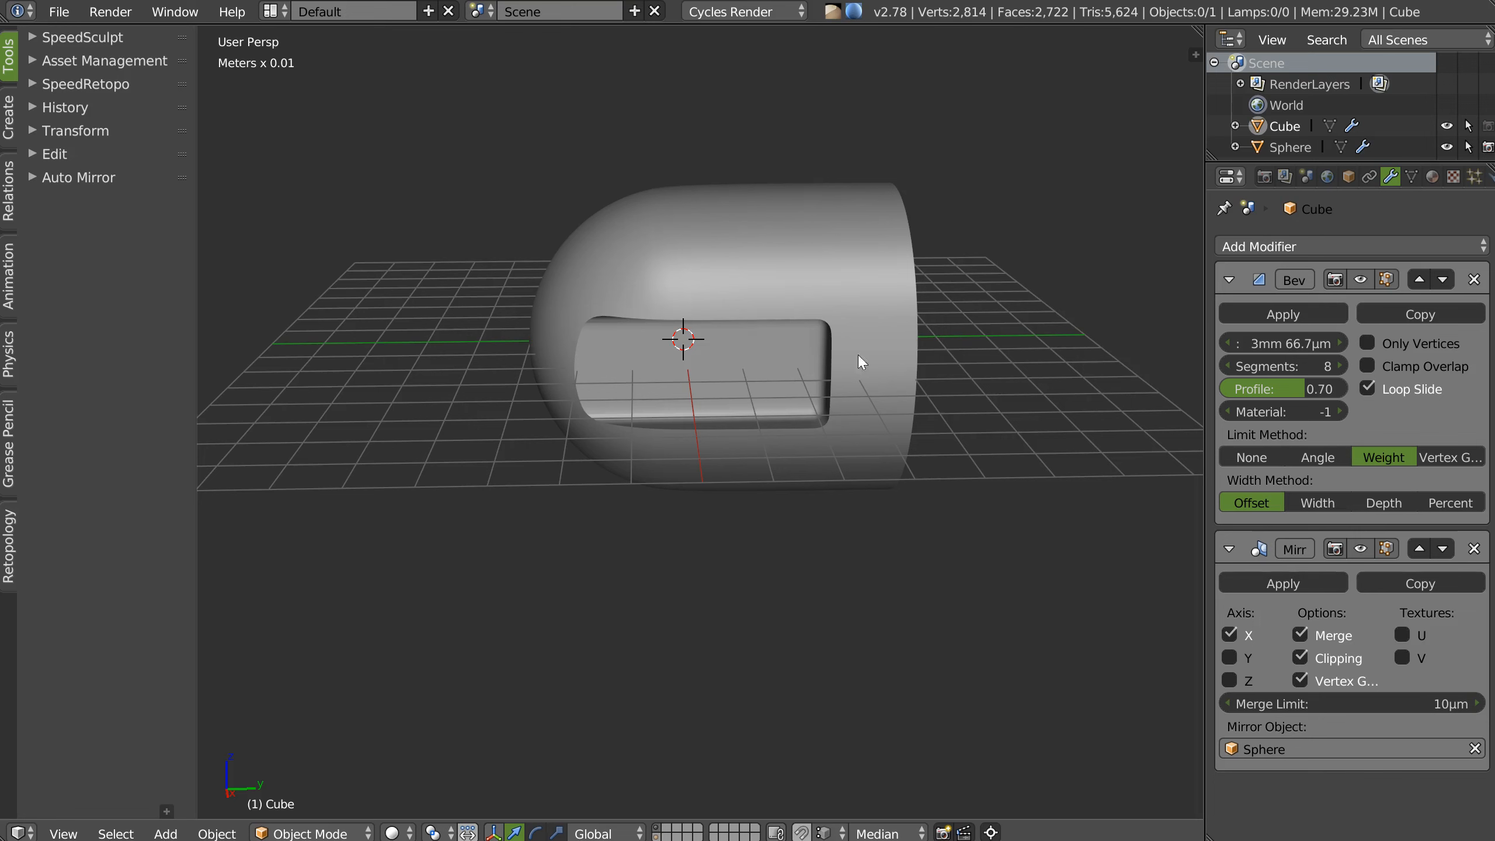
Add a plane at the sphere object's origin and scale it up.
right_click(690, 401)
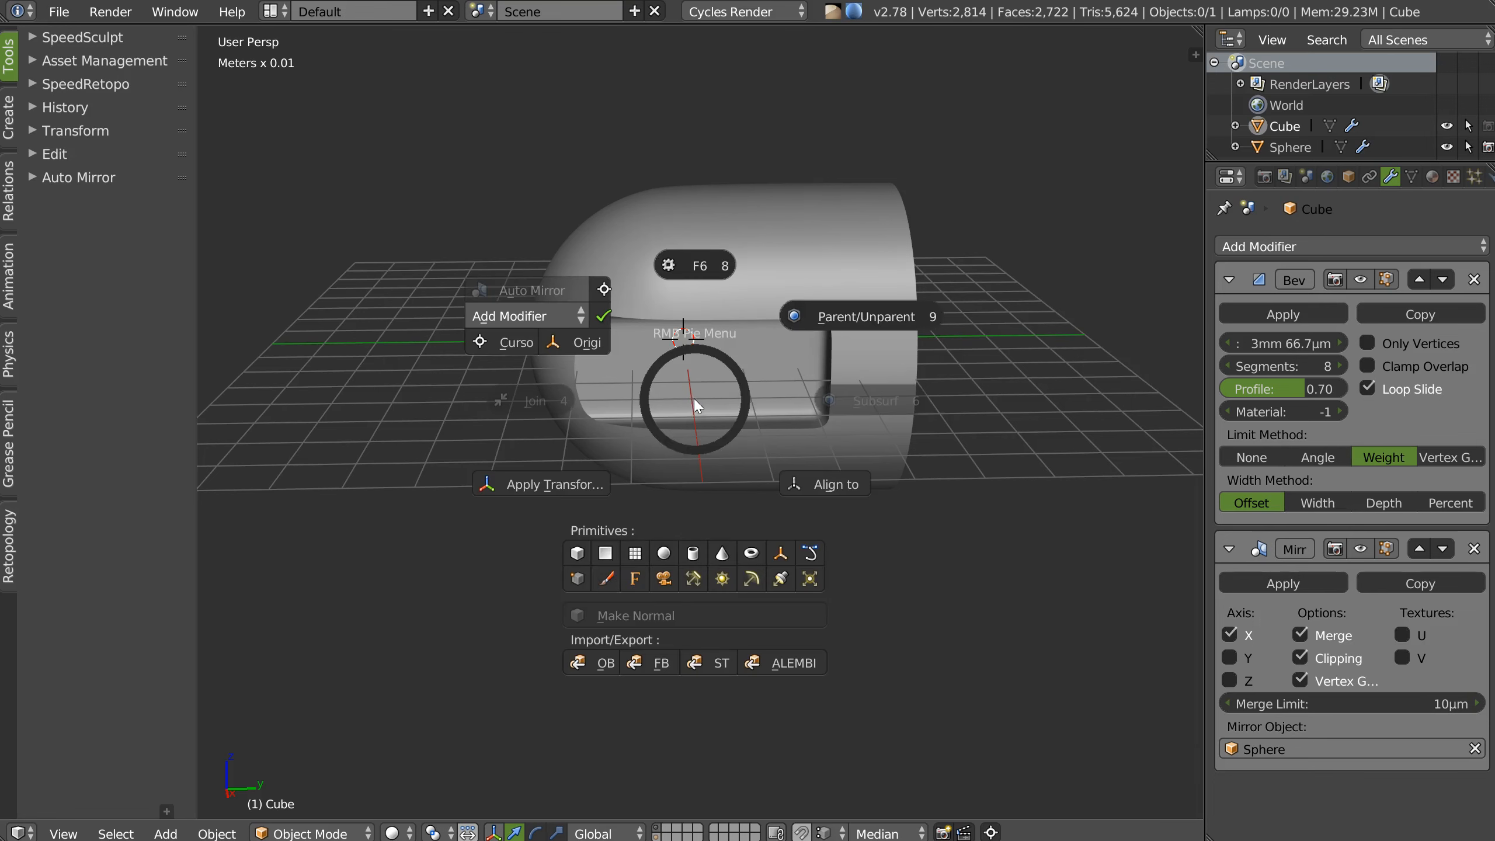
left_click(607, 556)
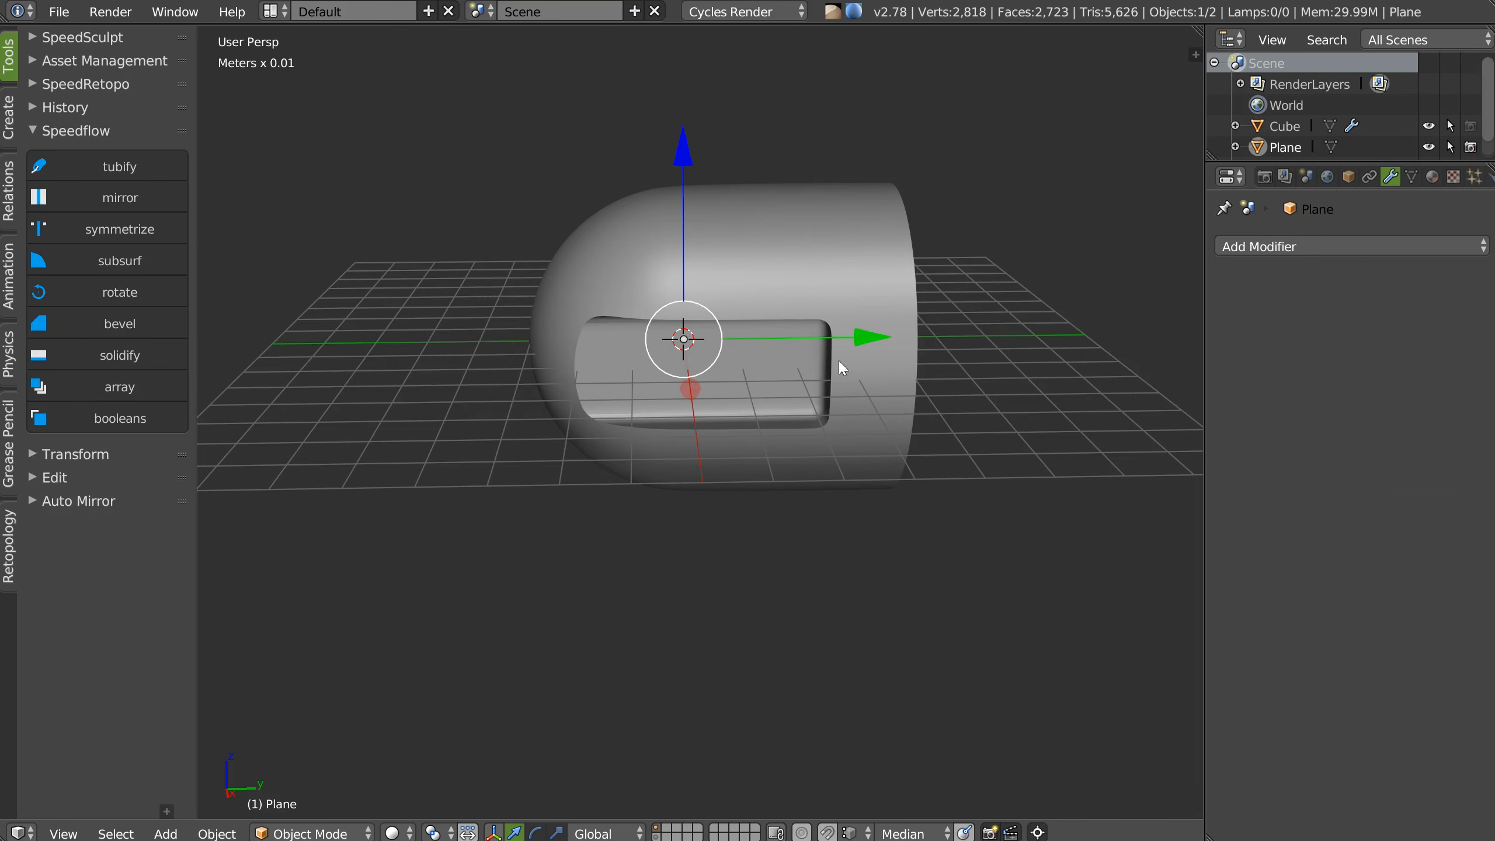
key("s")
left_click(1067, 351)
key("s")
left_click(841, 342)
Rotate the plane 45 degrees about X with Speedflow and move it to the object's lower nose in right view.
key("space")
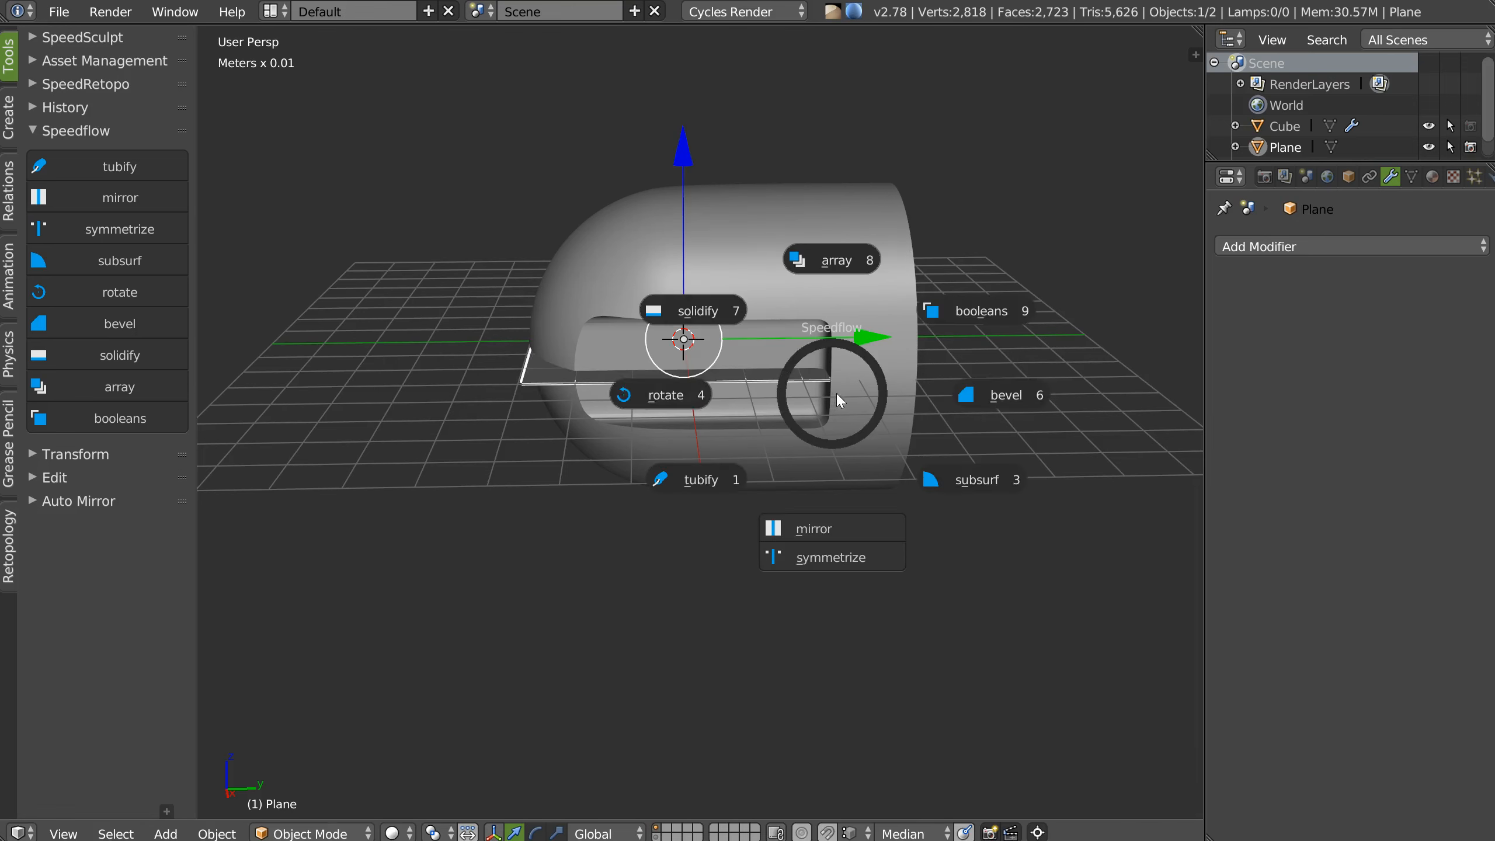
left_click(663, 396)
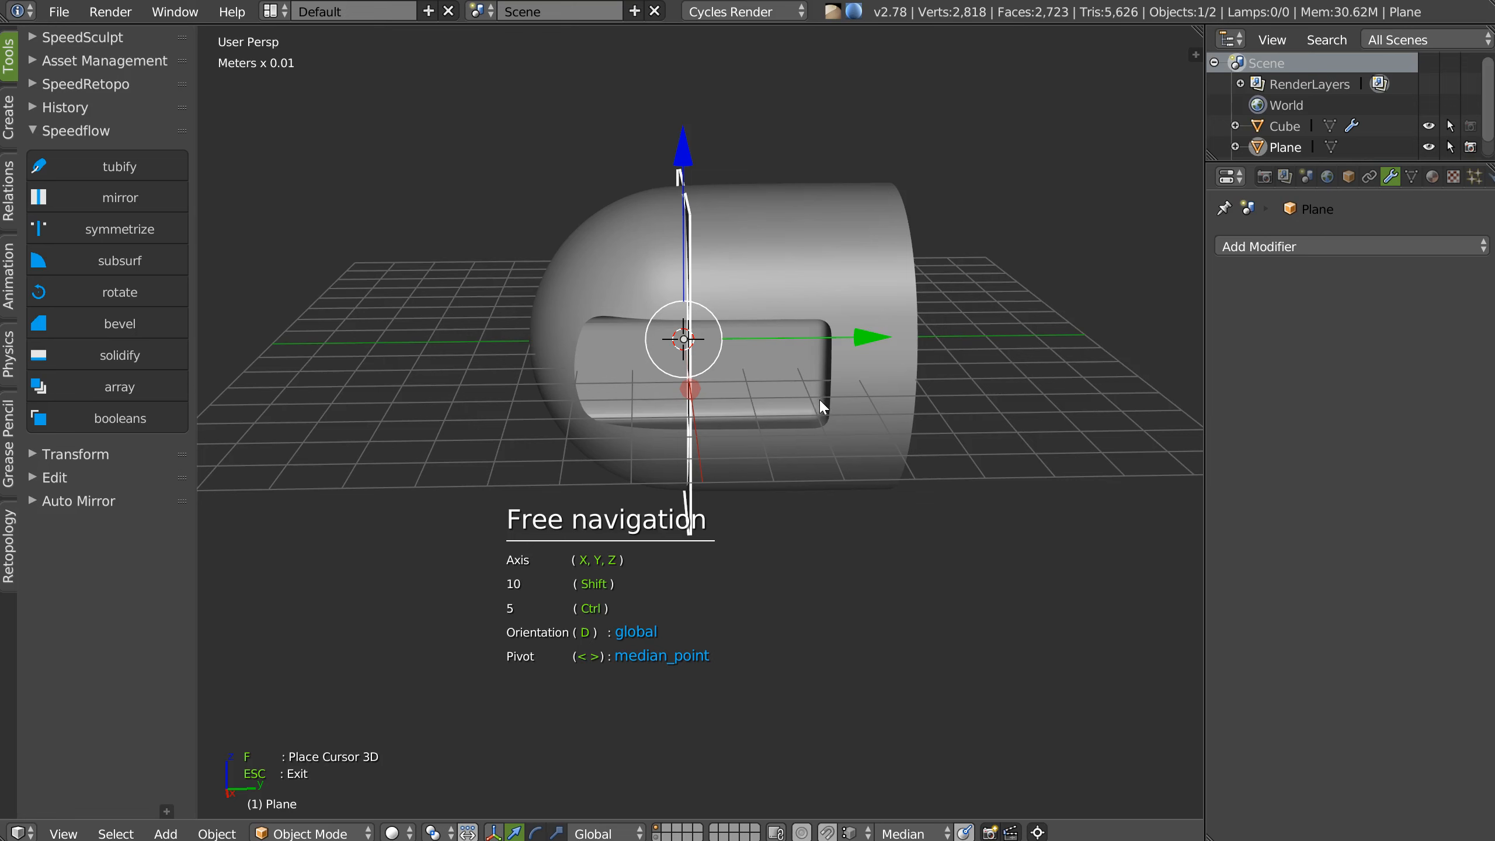
key("x")
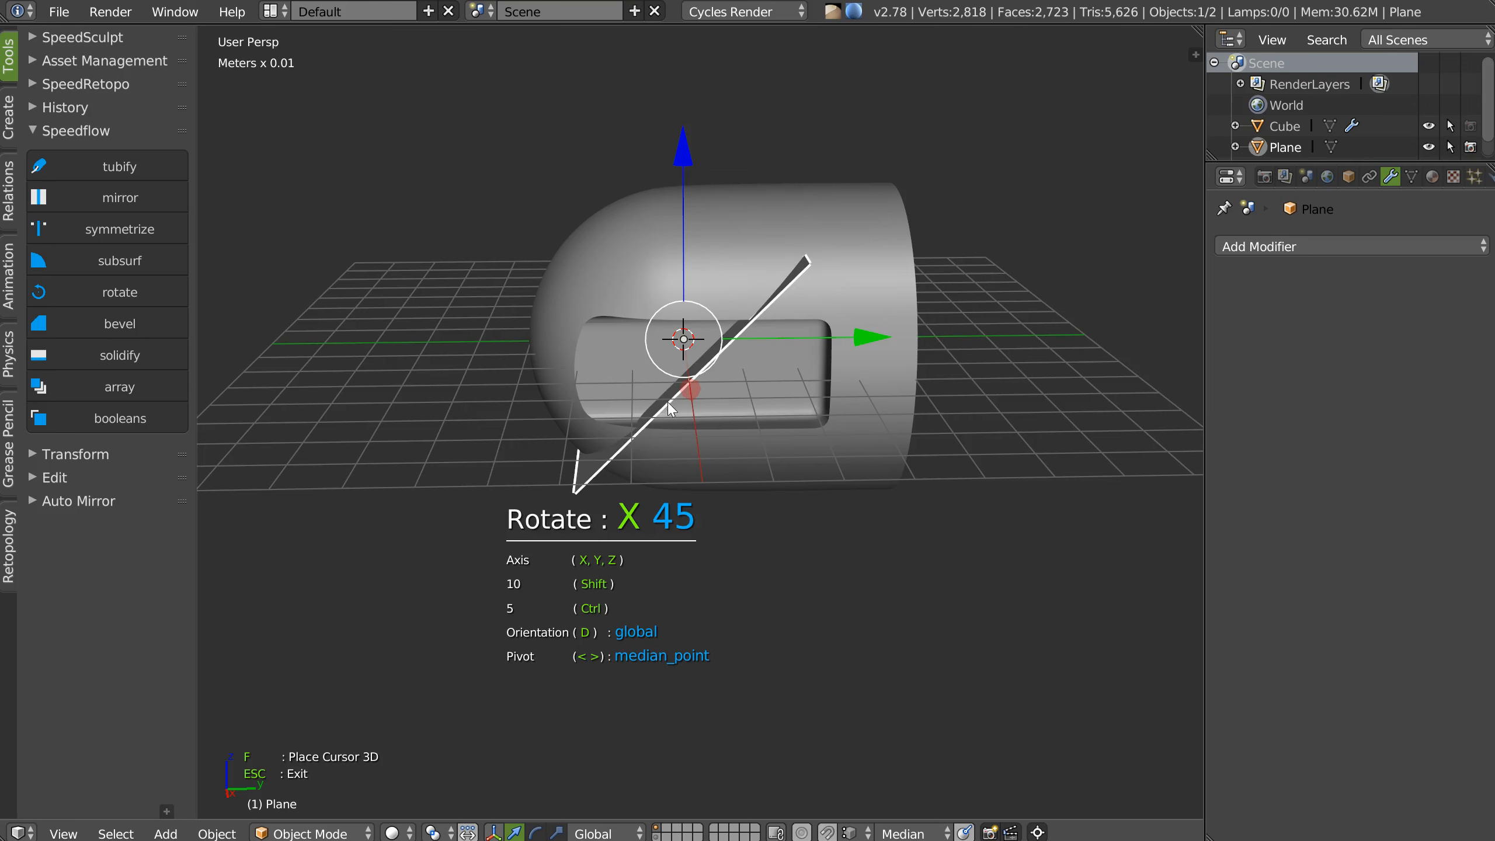
left_click(695, 415)
key("KP_3")
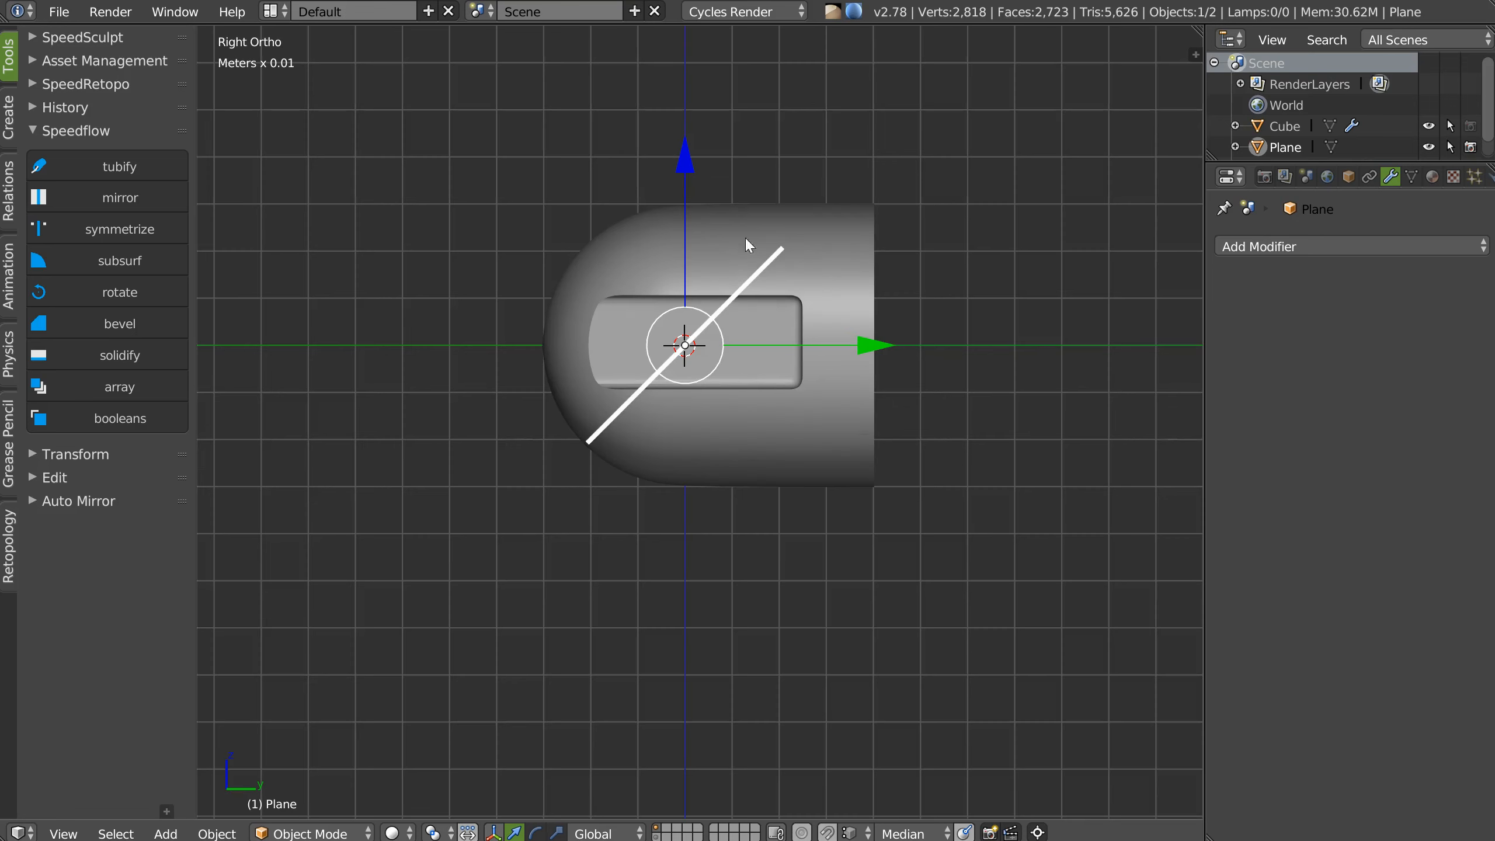
key("g")
left_click(554, 417)
Extrude the plane's edge repeatedly in Edit Mode to form a stepped strip running across the recess and past the open end.
key("Tab")
middle_click_drag(668, 315, 770, 339)
right_click(691, 339)
key("e")
left_click(763, 337)
key("e")
right_click(779, 284)
left_click_drag(738, 134, 740, 97)
left_click(742, 65)
left_click_drag(903, 253, 953, 240)
key("e")
middle_click_drag(818, 290, 871, 291)
left_click(974, 298)
middle_click_drag(742, 395, 881, 446)
key("Tab")
Widen the stepped plane along X so it spans the whole sphere object.
key("space")
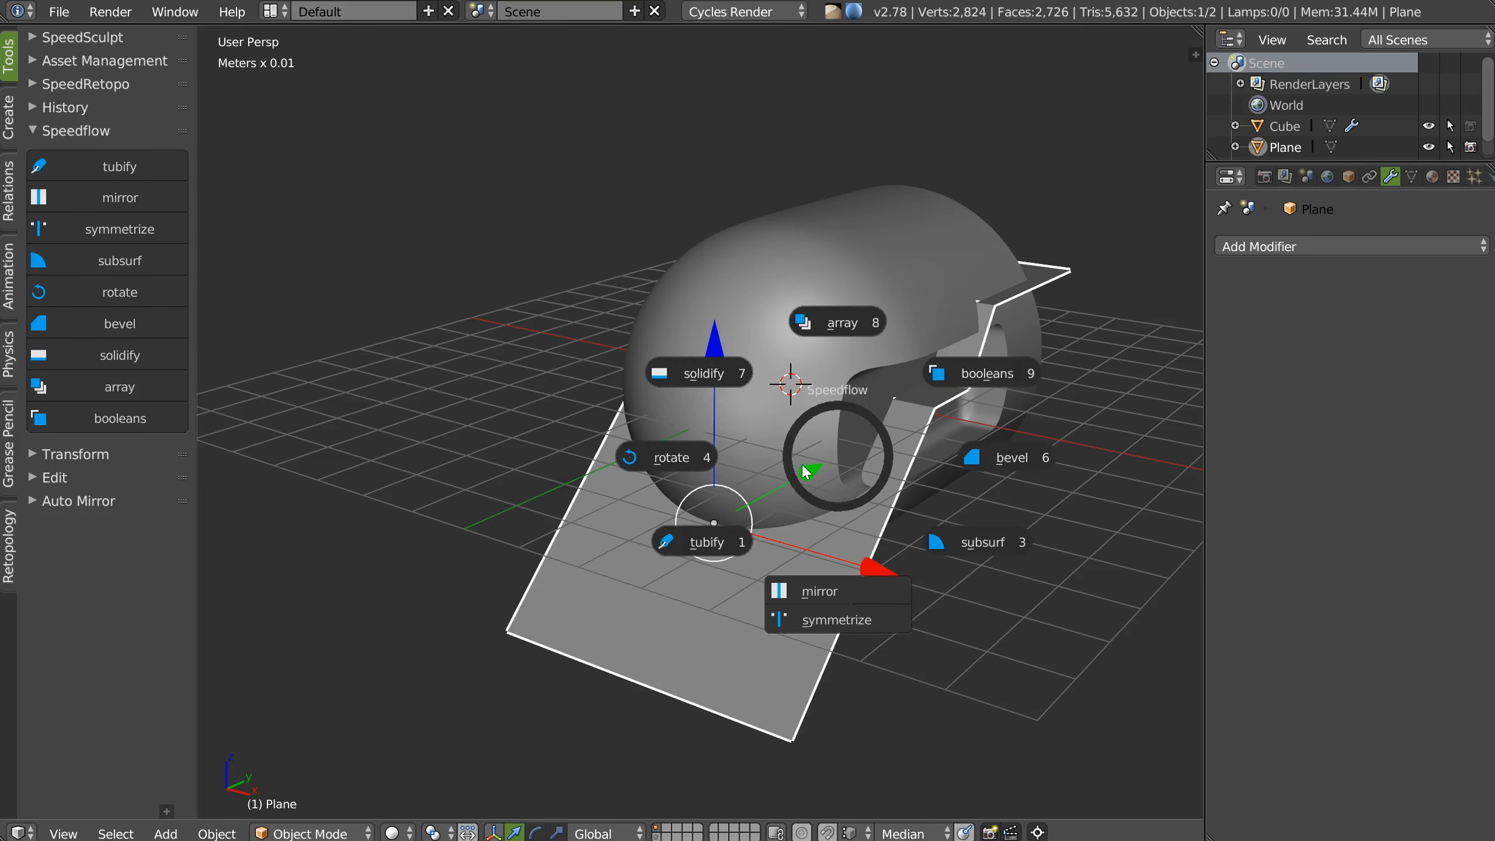
key("Escape")
key("s")
key("x")
left_click(937, 485)
middle_click_drag(955, 483, 837, 452, "shift")
Add Speedflow solidify to the stepped plane with thickness 0.21 and offset 0.
key("space")
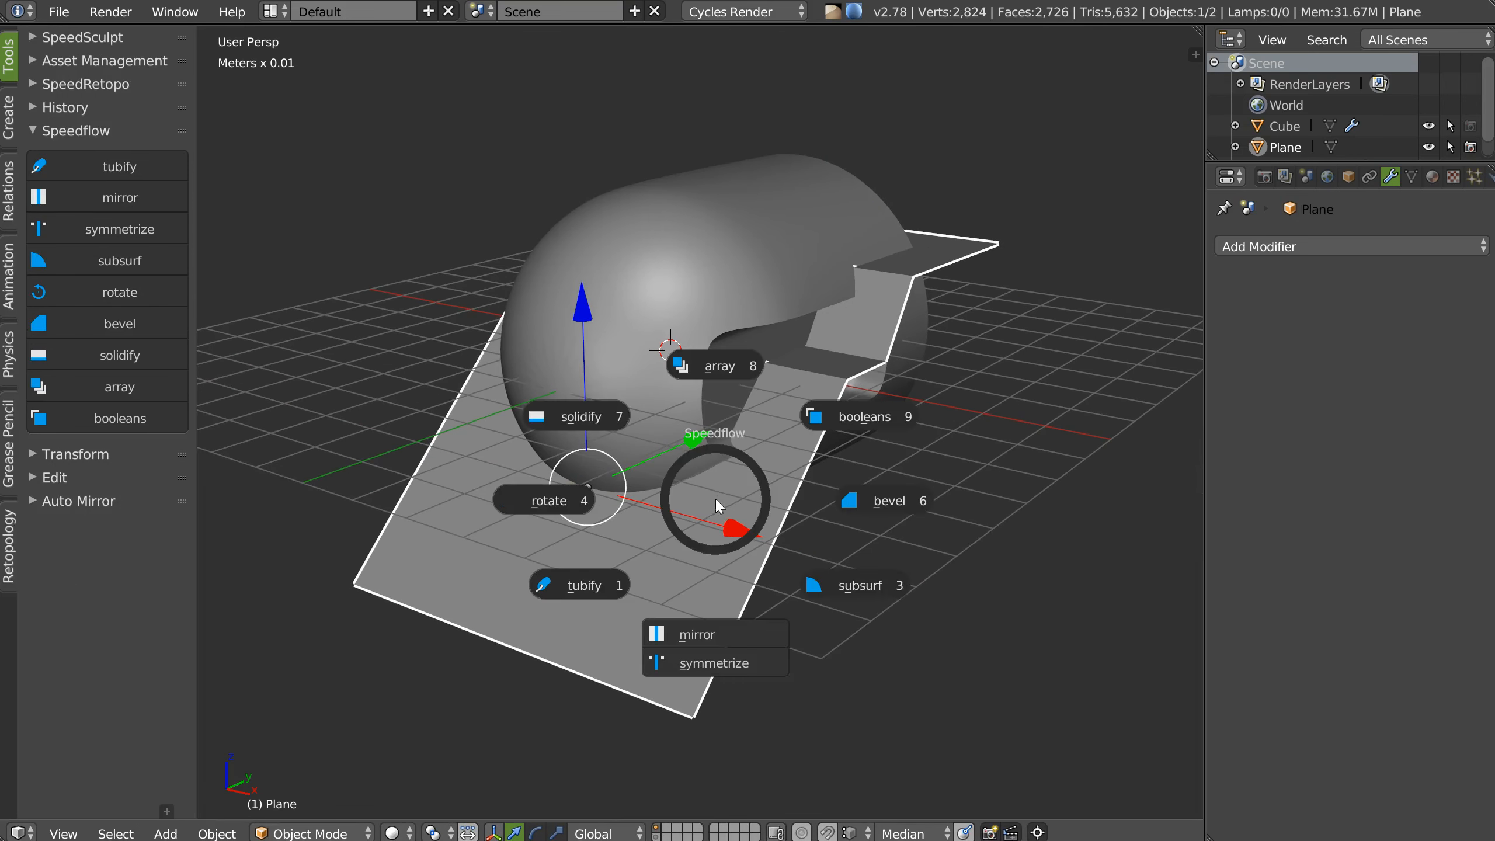
left_click(594, 417)
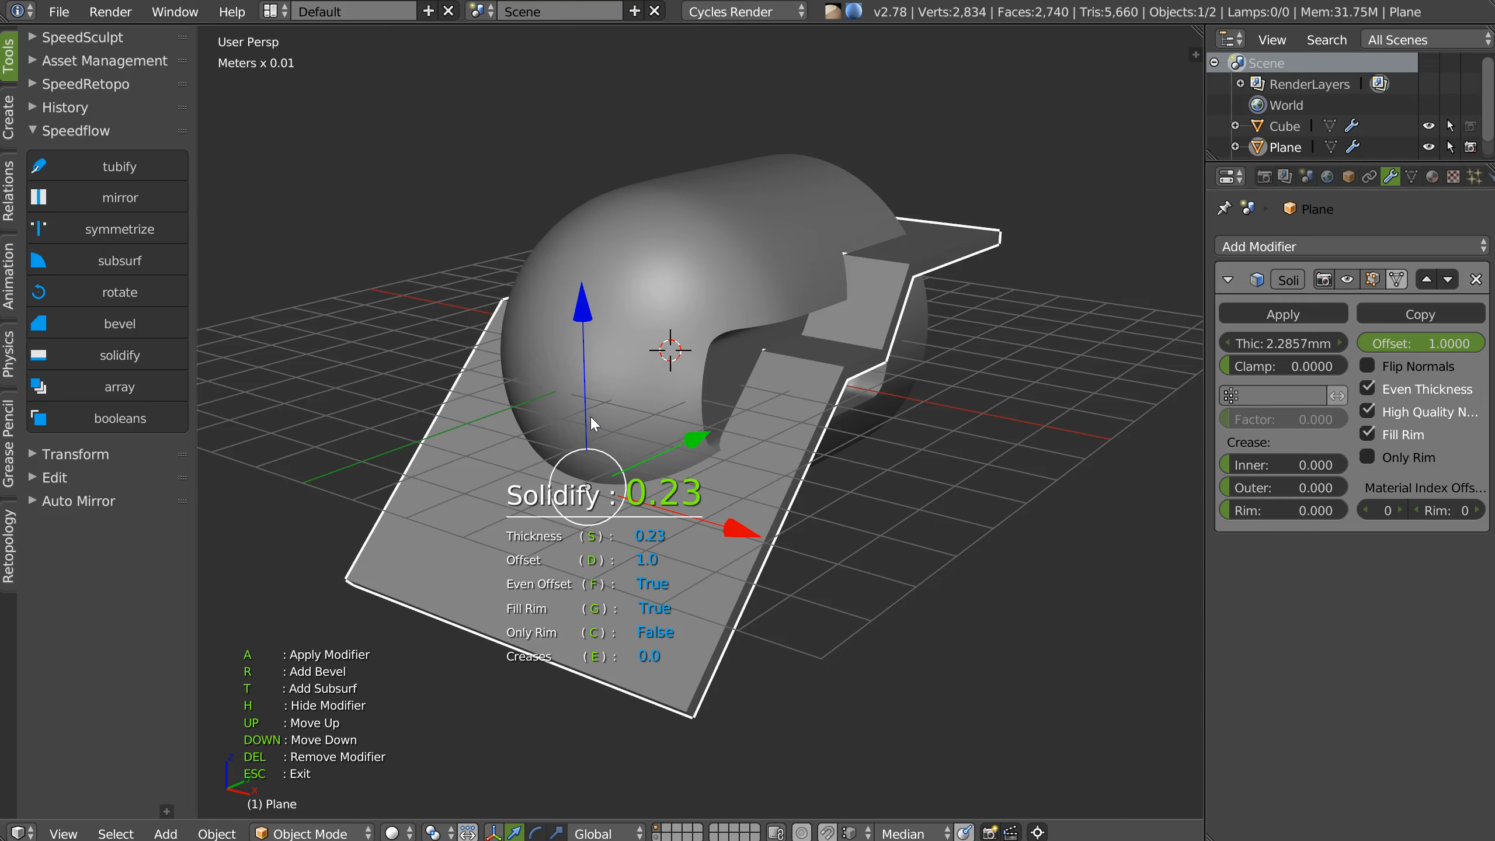
middle_click_drag(641, 481, 569, 535)
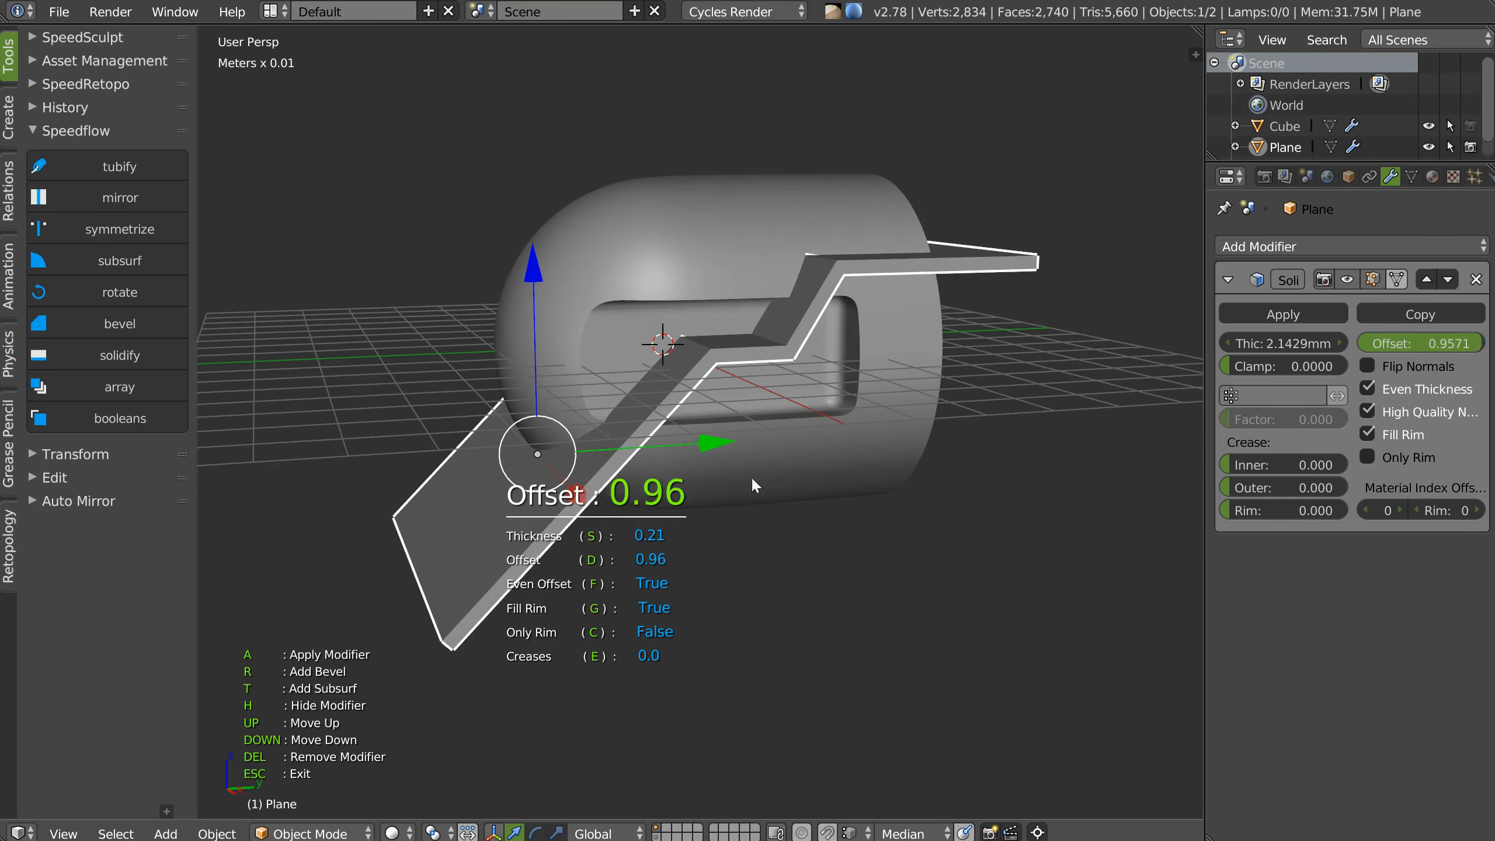
type("0")
key("Return")
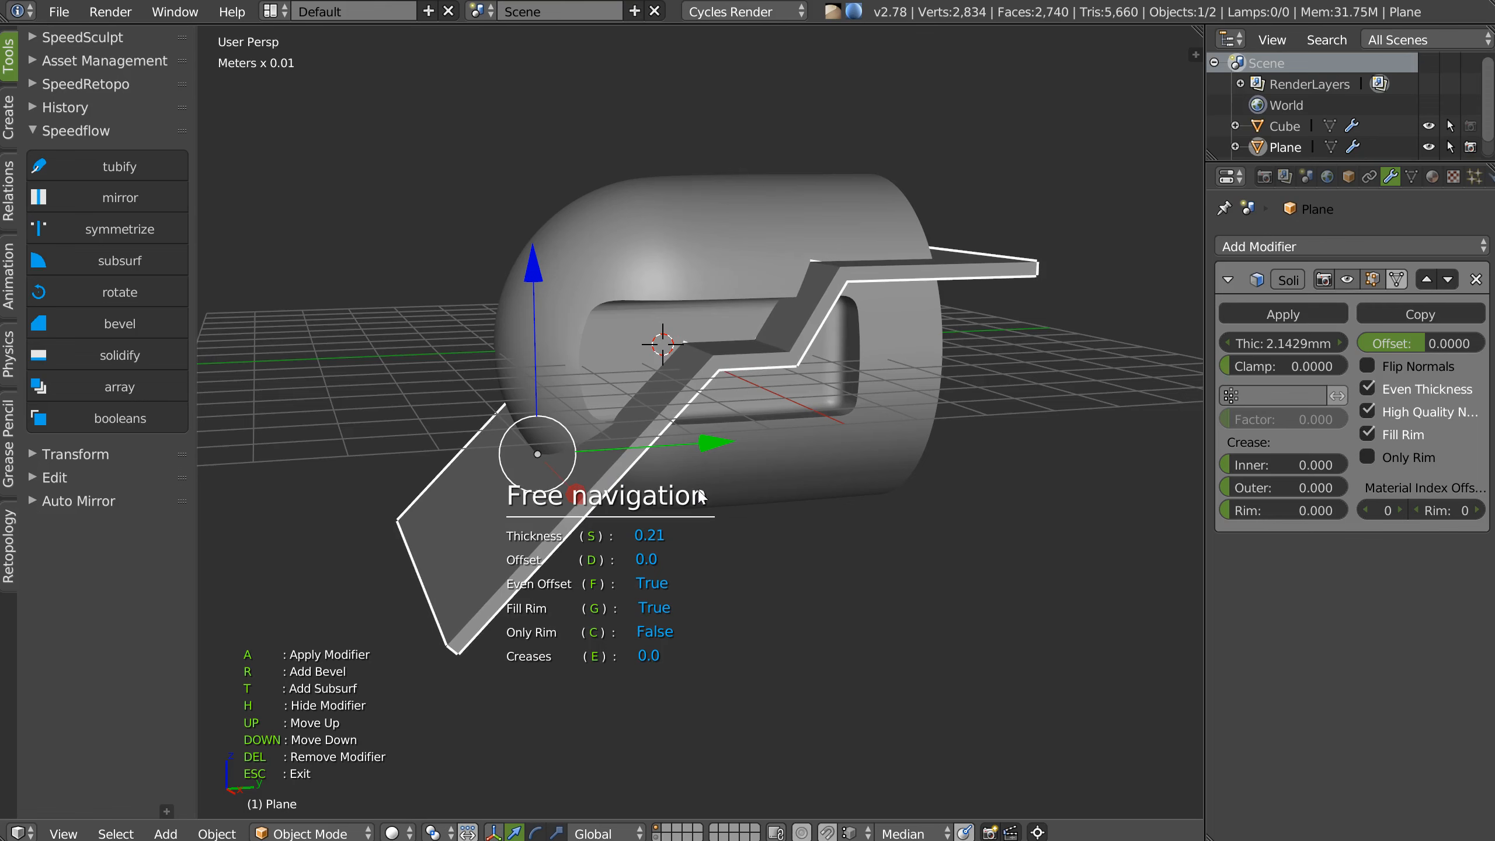
middle_click_drag(808, 495, 844, 547)
key("Escape")
Thin the stepped plane's solidify thickness to 0.75 mm.
middle_click_drag(724, 482, 706, 441)
key("space")
left_click(584, 370)
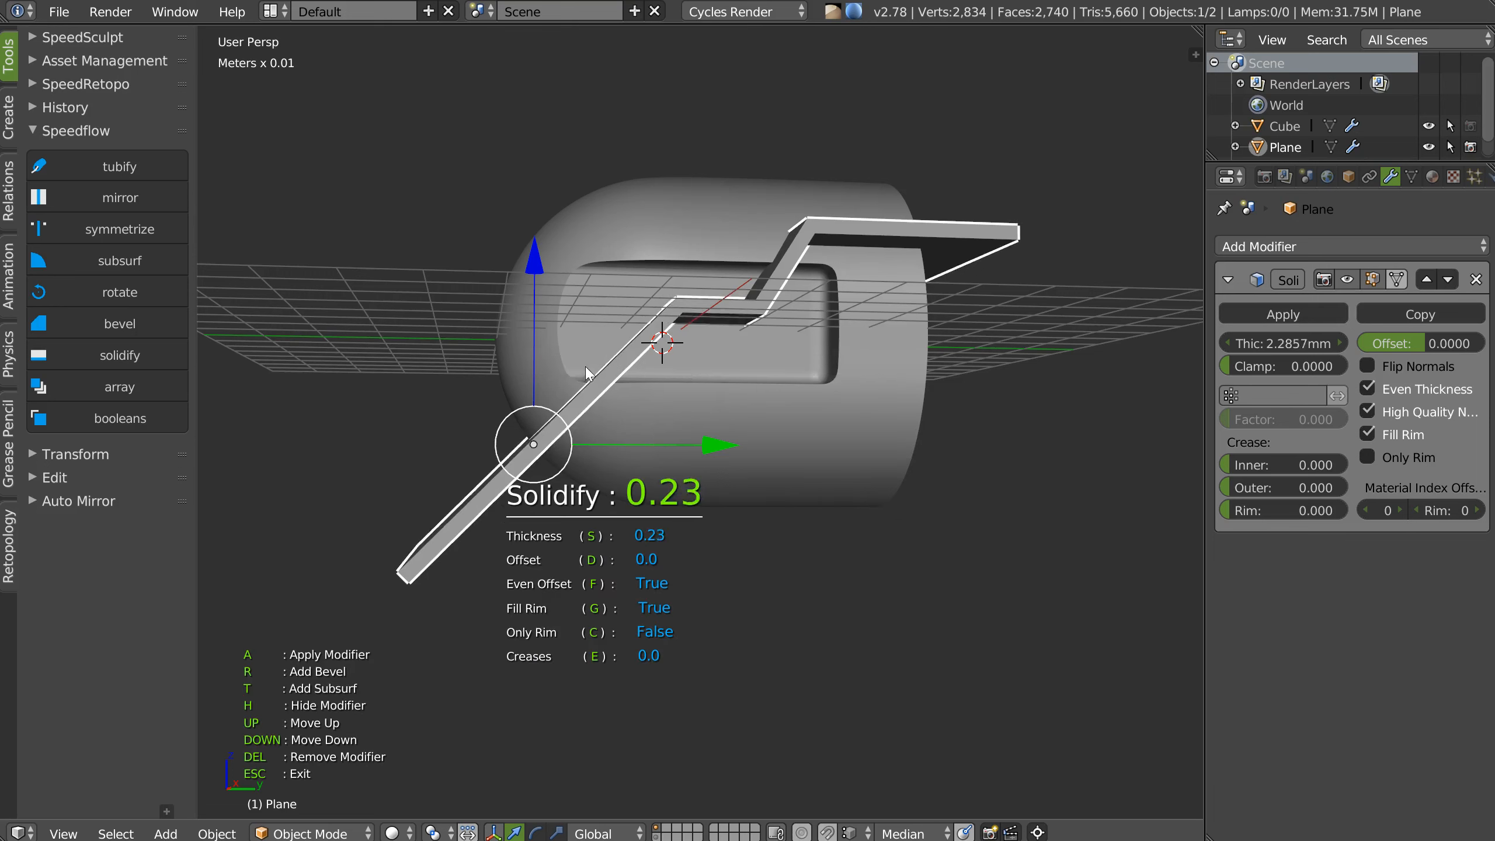
left_click(465, 356)
key("Escape")
Subtract the solidified stepped plane from the sphere object with a Speedflow boolean difference.
right_click(789, 465, "shift")
key("space")
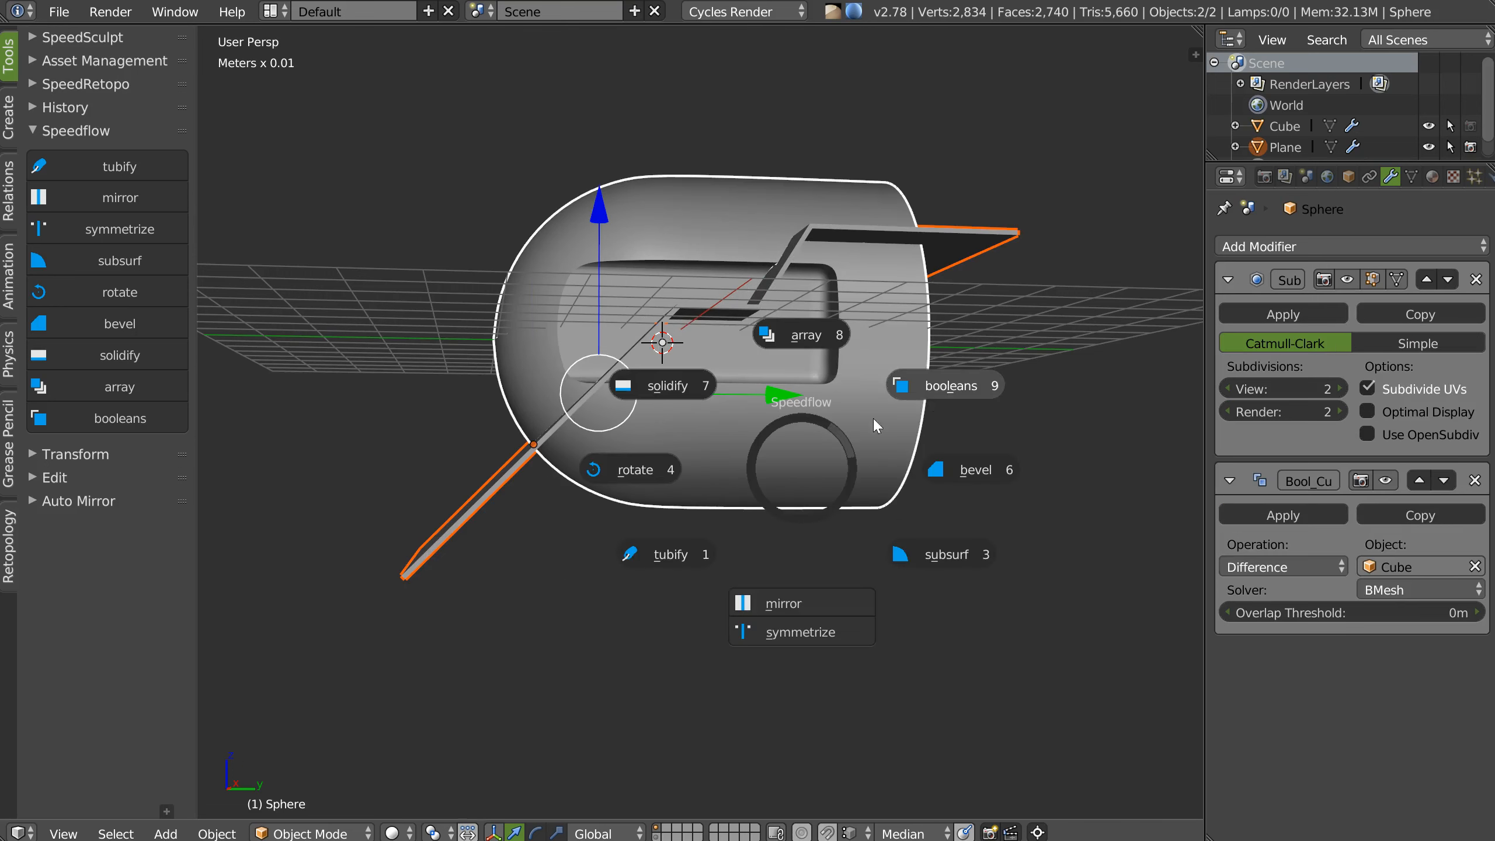
left_click(940, 384)
left_click(1020, 460)
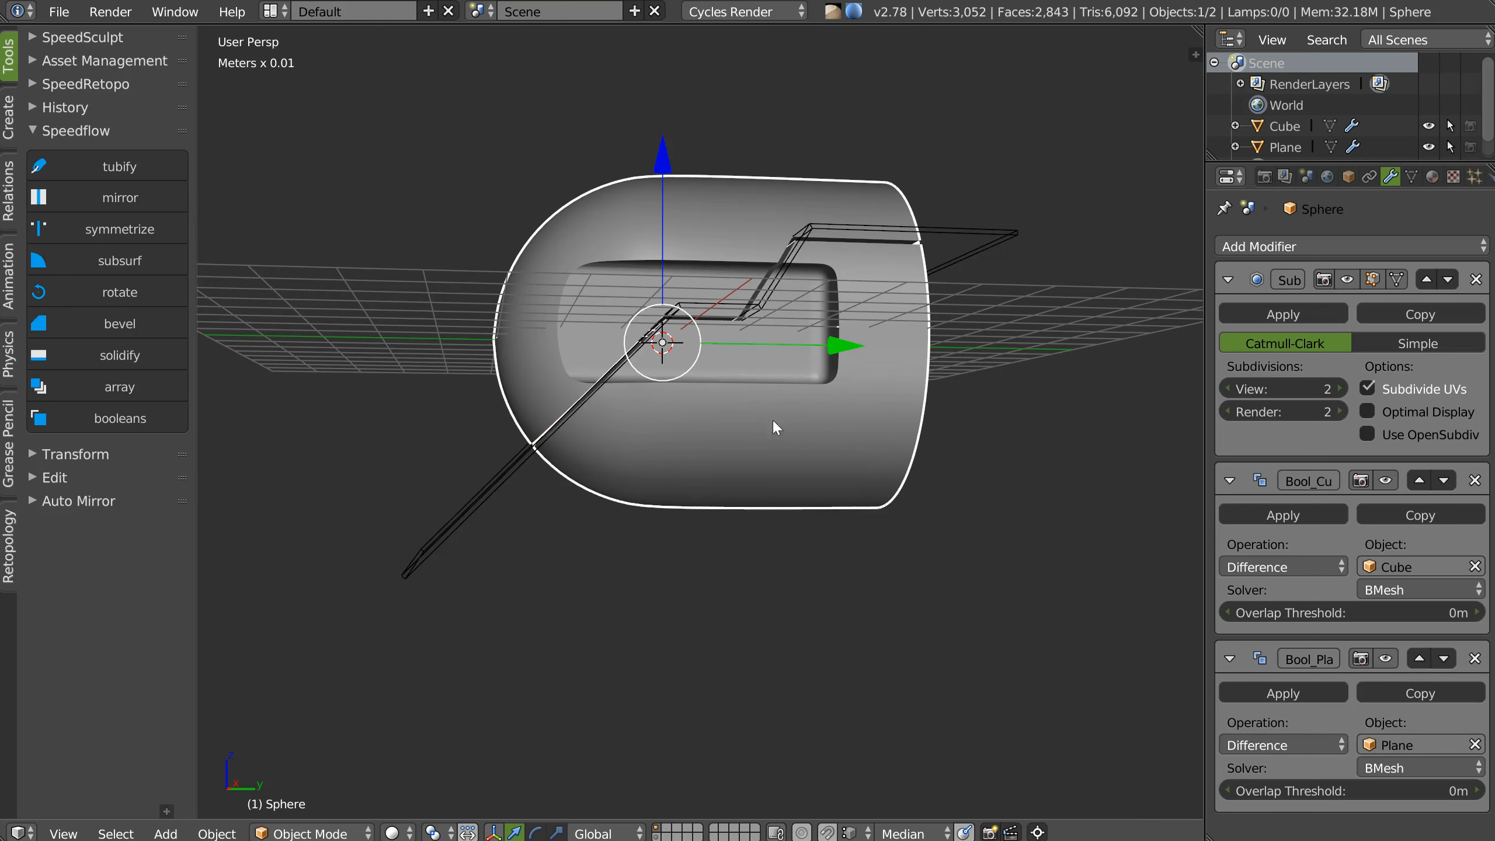
Send the stepped cutter plane to another layer and check the panel line cut around the sphere object.
middle_click_drag(773, 419, 842, 463)
right_click(1014, 259)
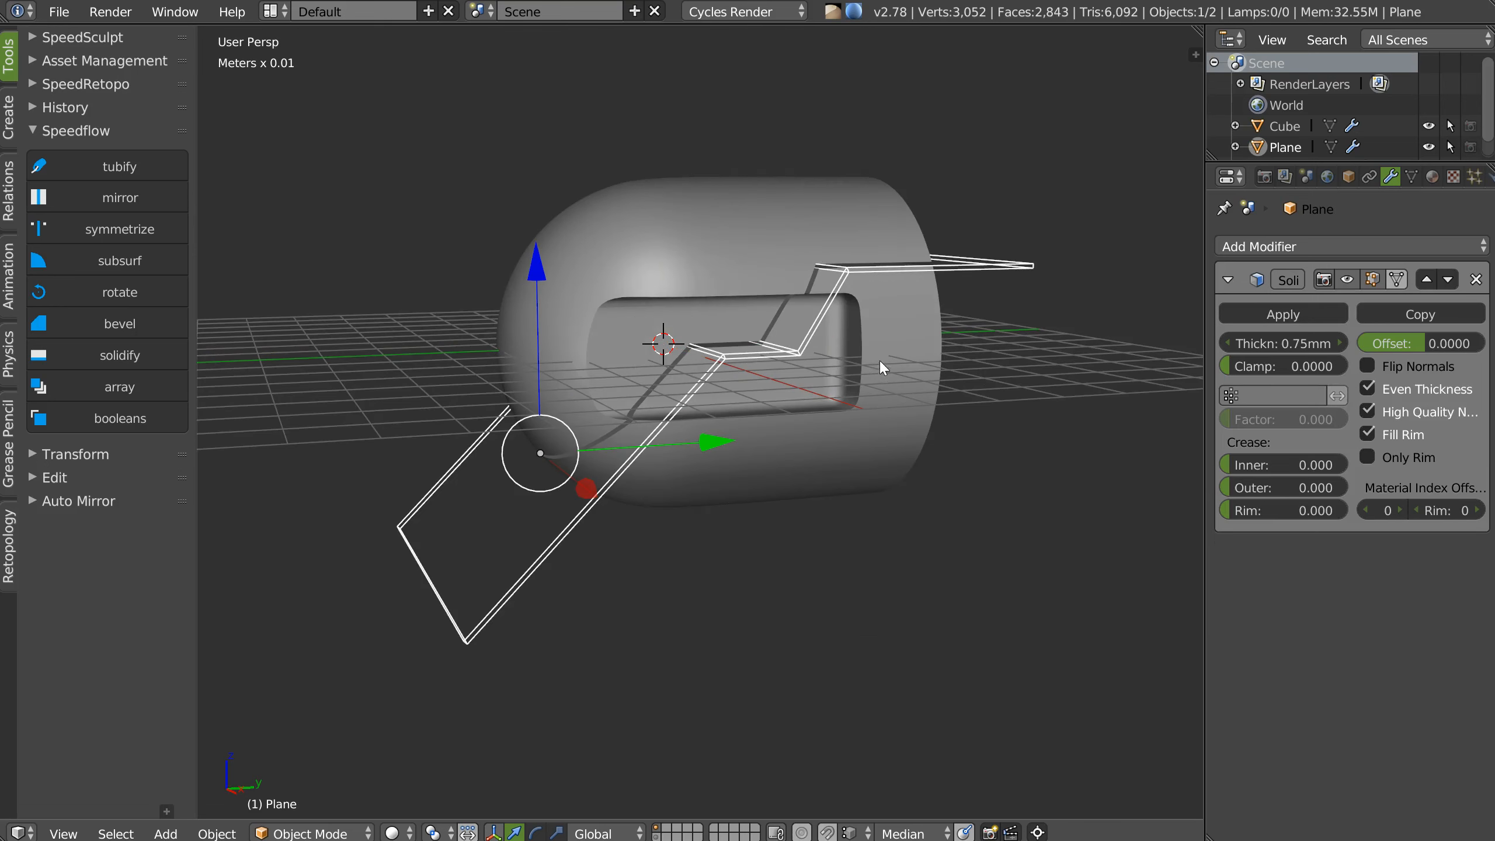
key("m")
left_click(1046, 409)
middle_click_drag(641, 407, 694, 213)
middle_click_drag(666, 426, 771, 250)
middle_click_drag(857, 164, 746, 415)
Add a cylinder primitive and raise it about 32.5 mm along Z above the sphere object.
right_click(747, 417)
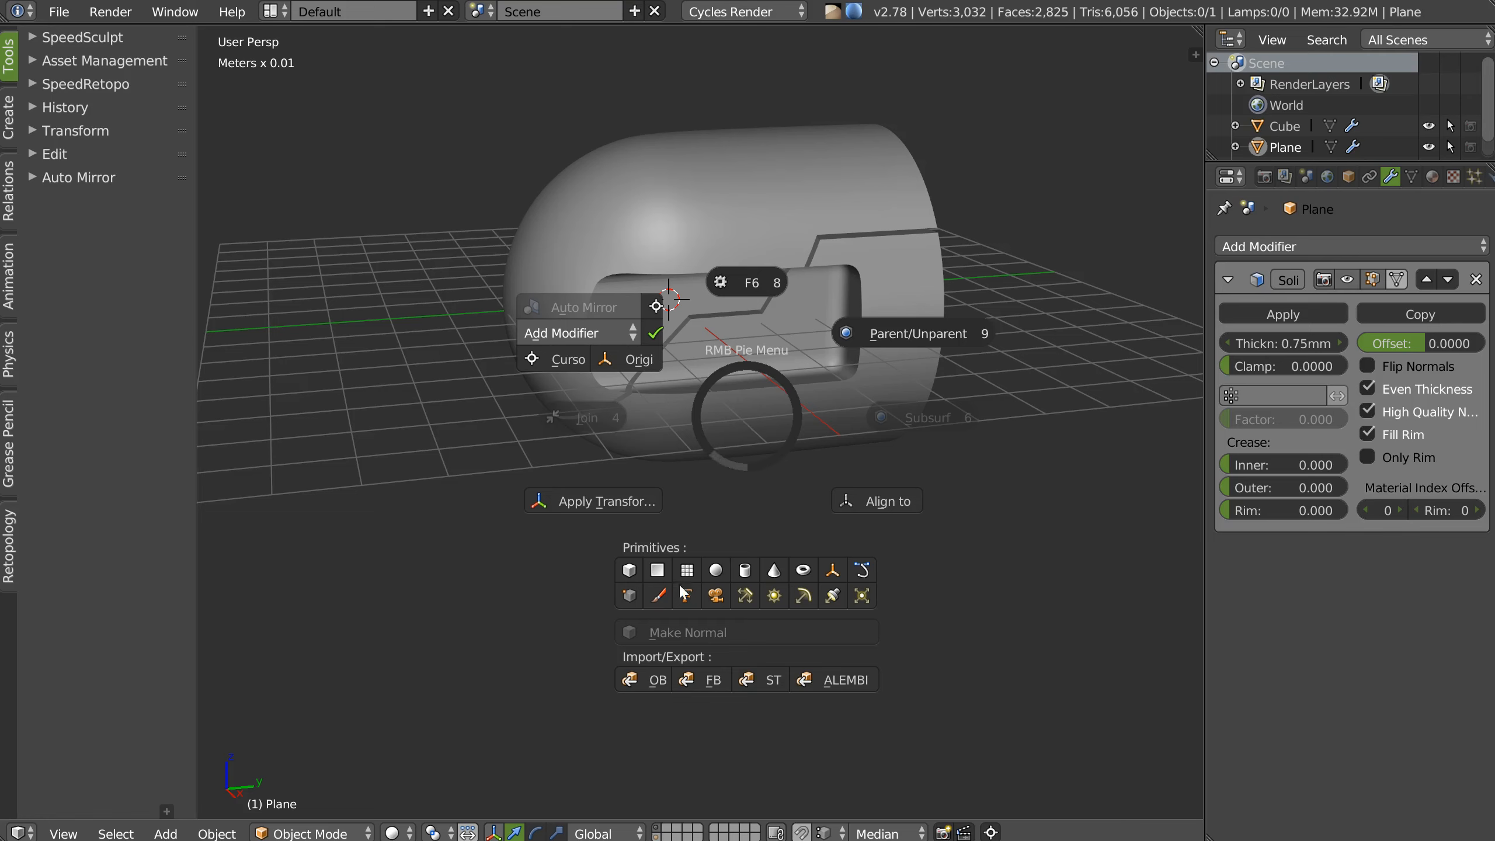
left_click(745, 562)
middle_click_drag(669, 111, 638, 222, "shift")
left_click_drag(637, 222, 638, 54)
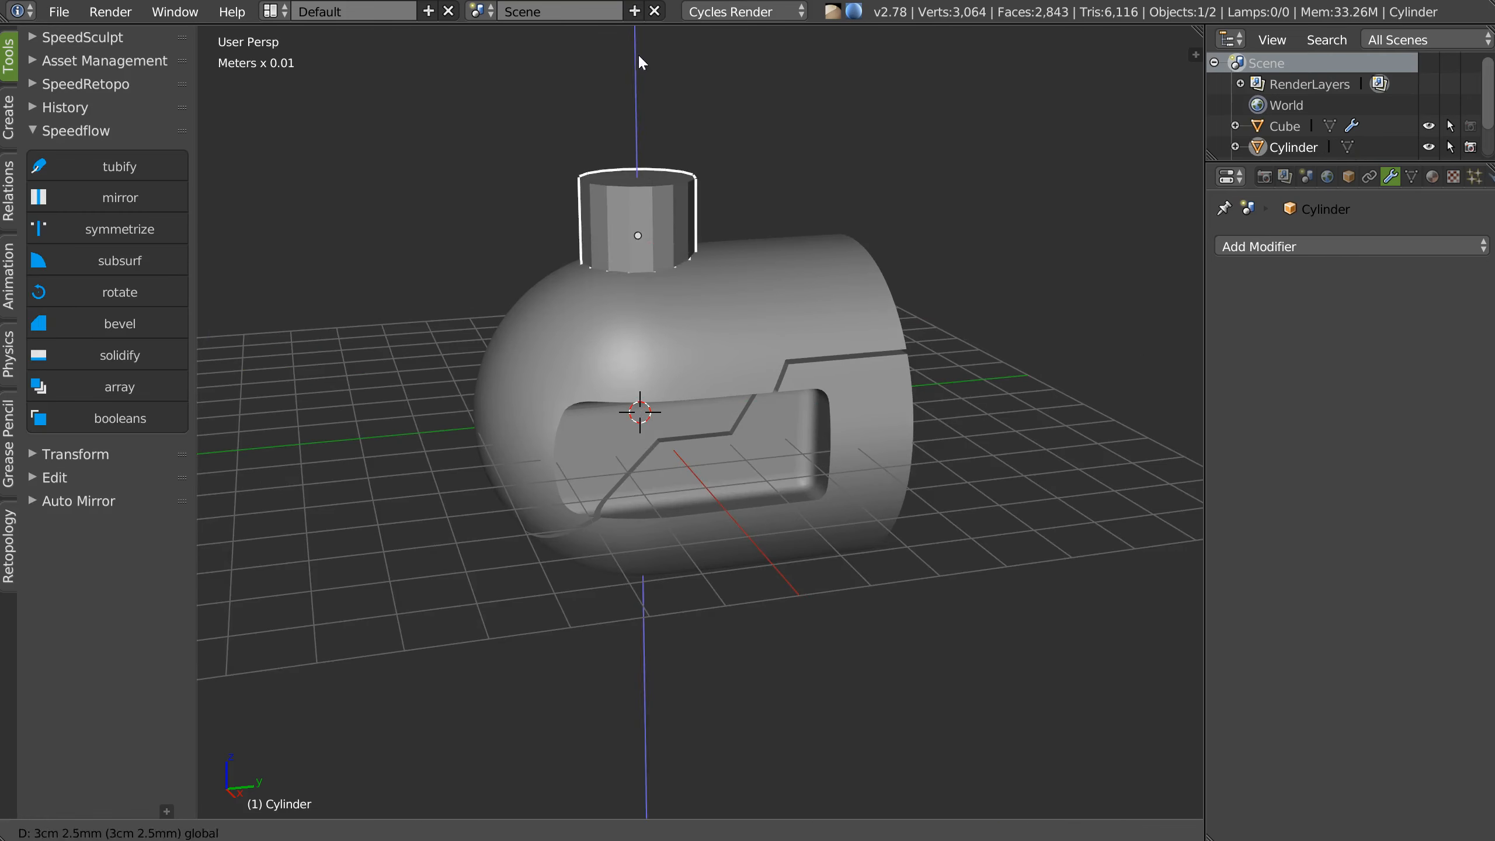
Smooth the cylinder with Speedflow Companion's SubsurfB and lift it clear of the sphere object.
middle_click_drag(607, 201, 649, 226)
scroll(650, 229, "up", 2)
right_click(671, 292)
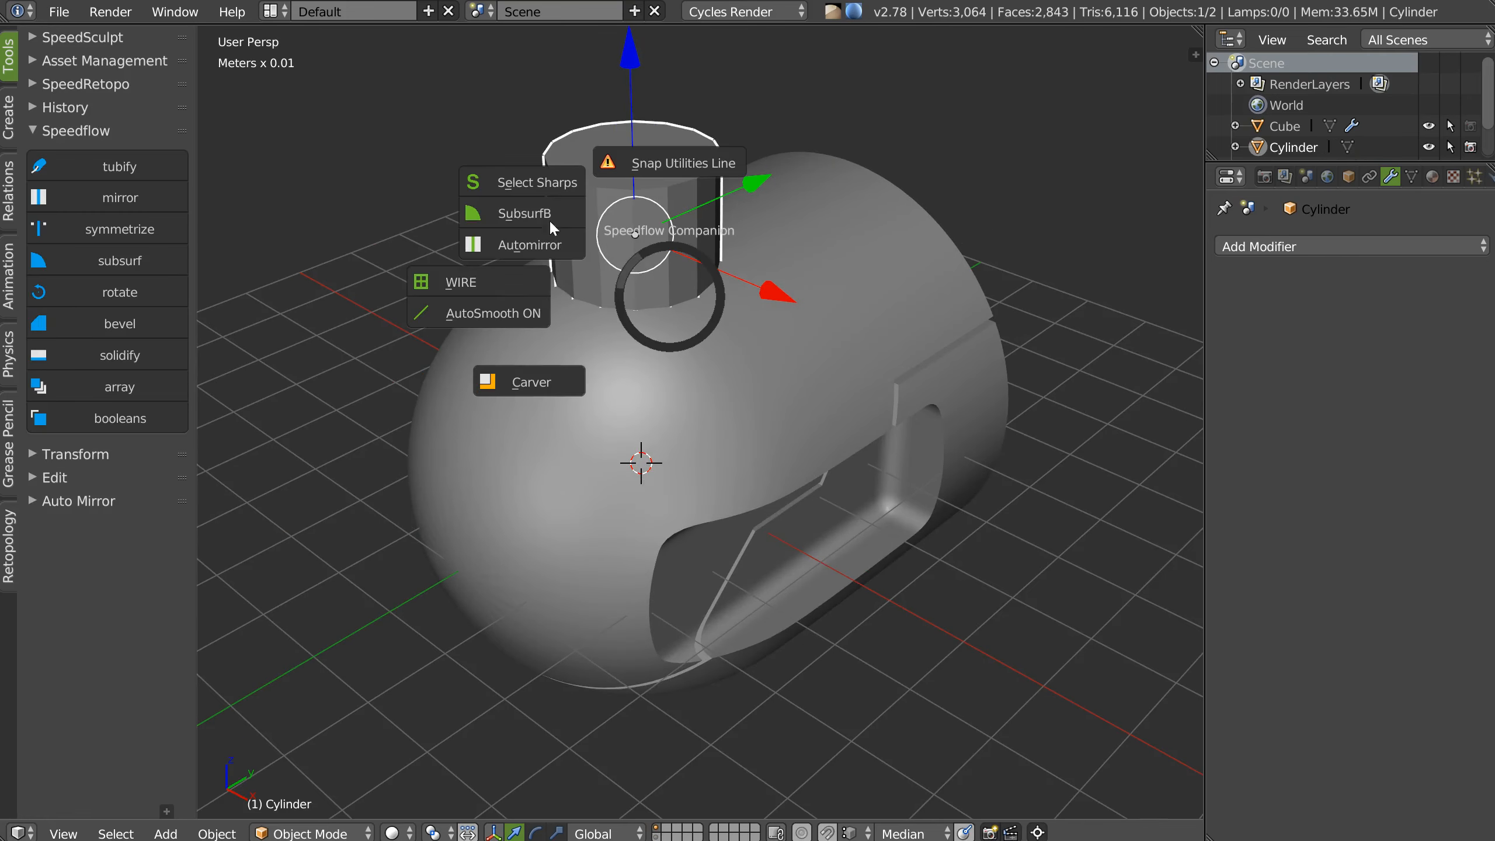
left_click(519, 215)
middle_click_drag(689, 272, 668, 219)
left_click_drag(644, 108, 649, 28)
middle_click_drag(650, 28, 657, 130)
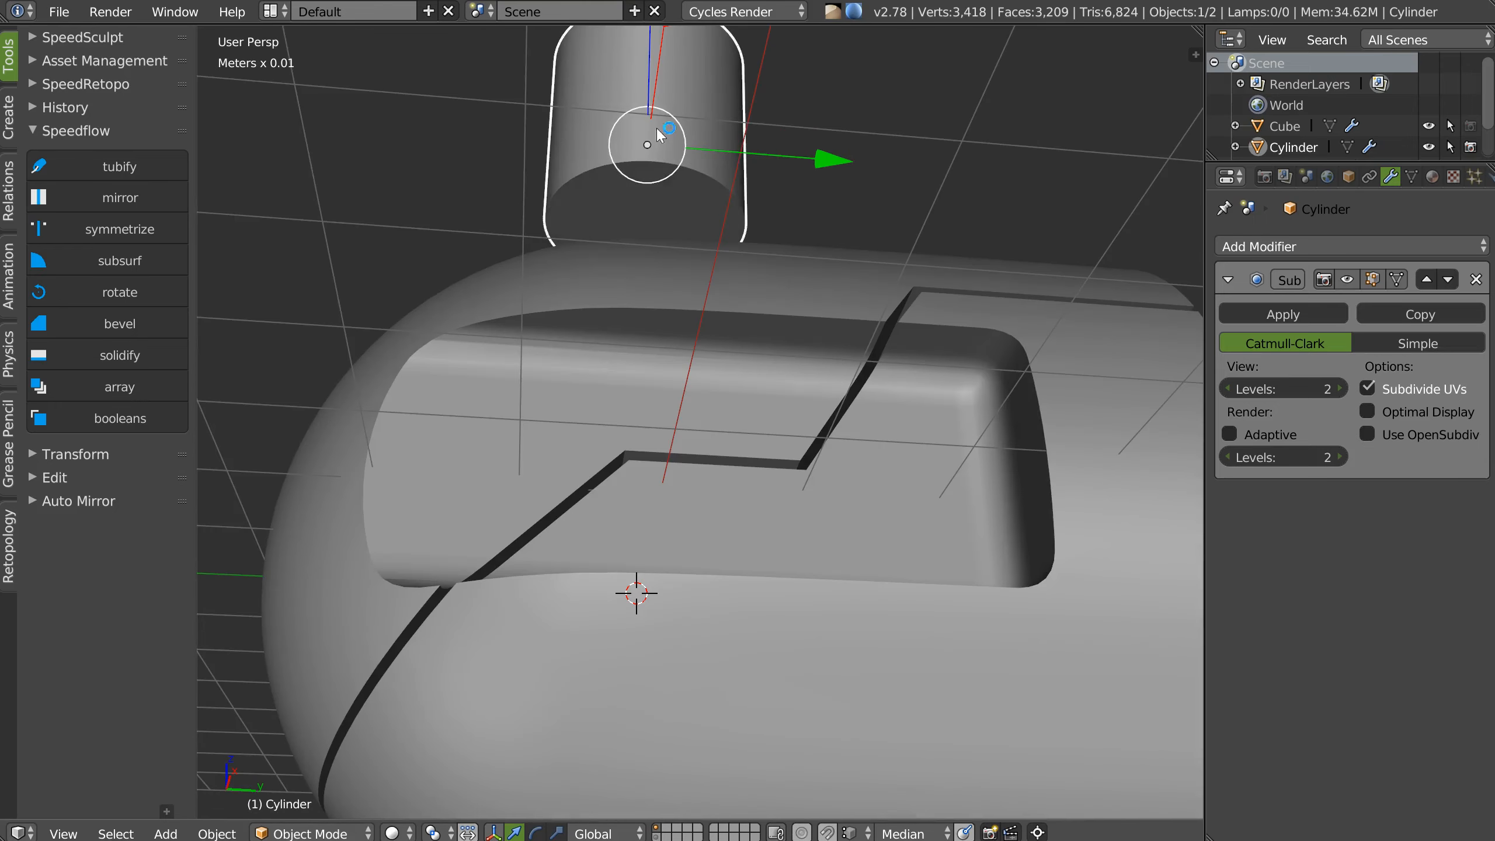
Inset the cylinder's bottom face by about 0.17 with a depth of about 0.25, and inset it again by about 0.29.
key("Tab")
left_click(680, 224)
key("i")
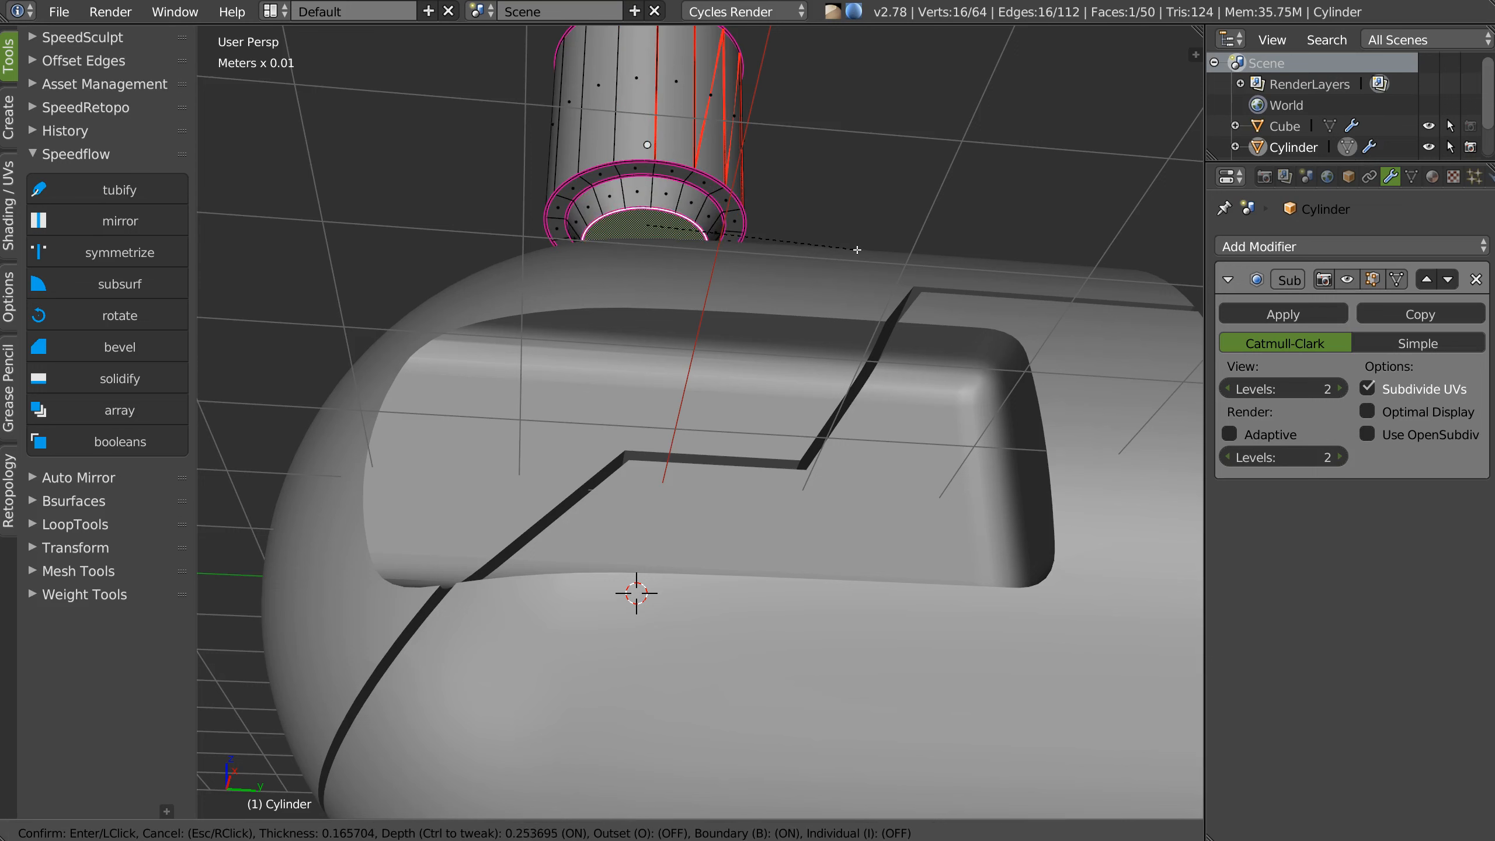
left_click(852, 251)
key("i")
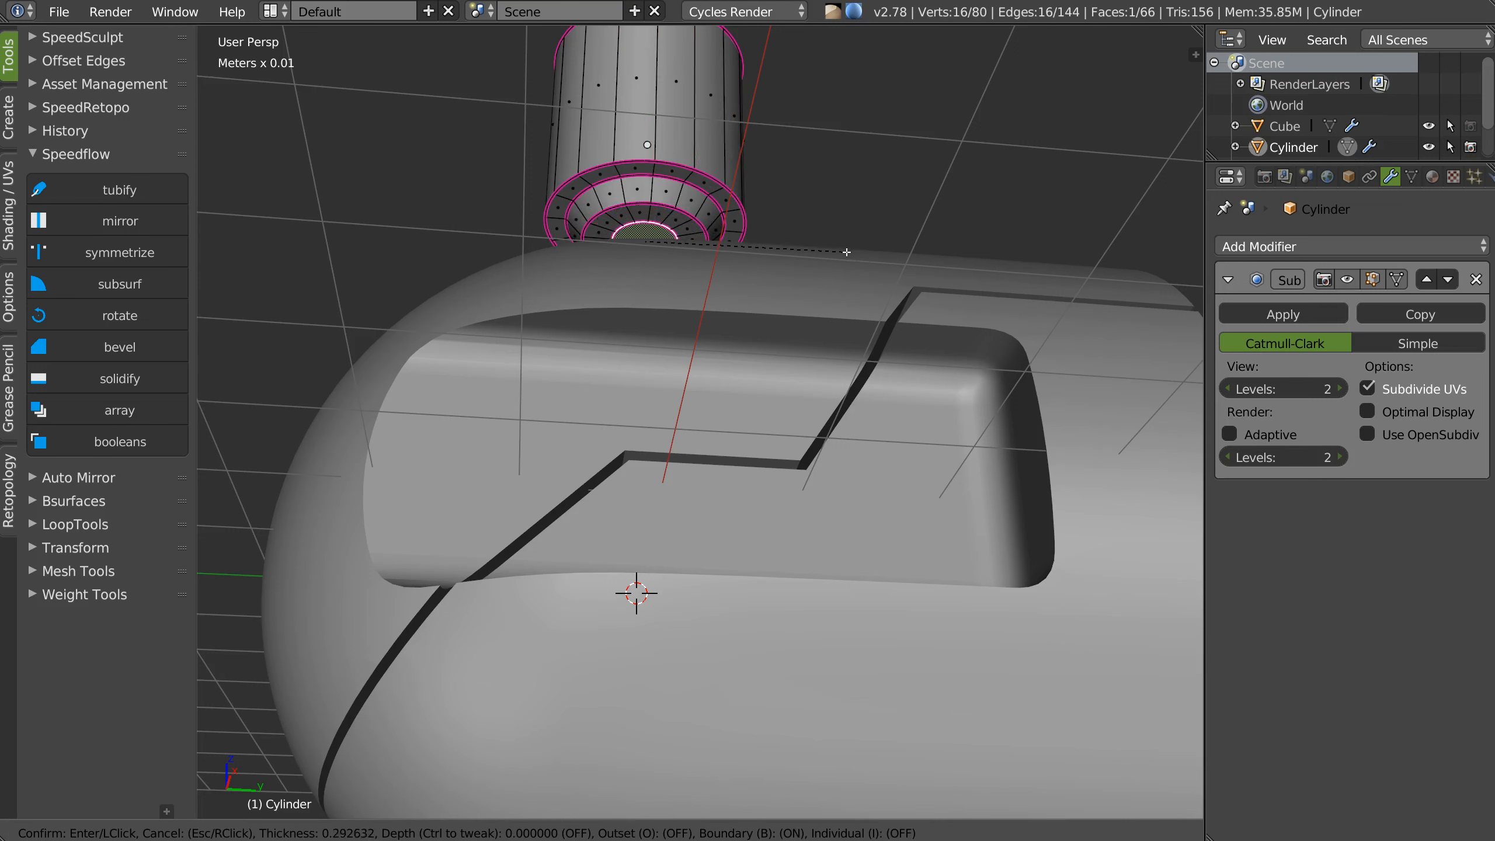
left_click(851, 252)
middle_click_drag(677, 281, 669, 256)
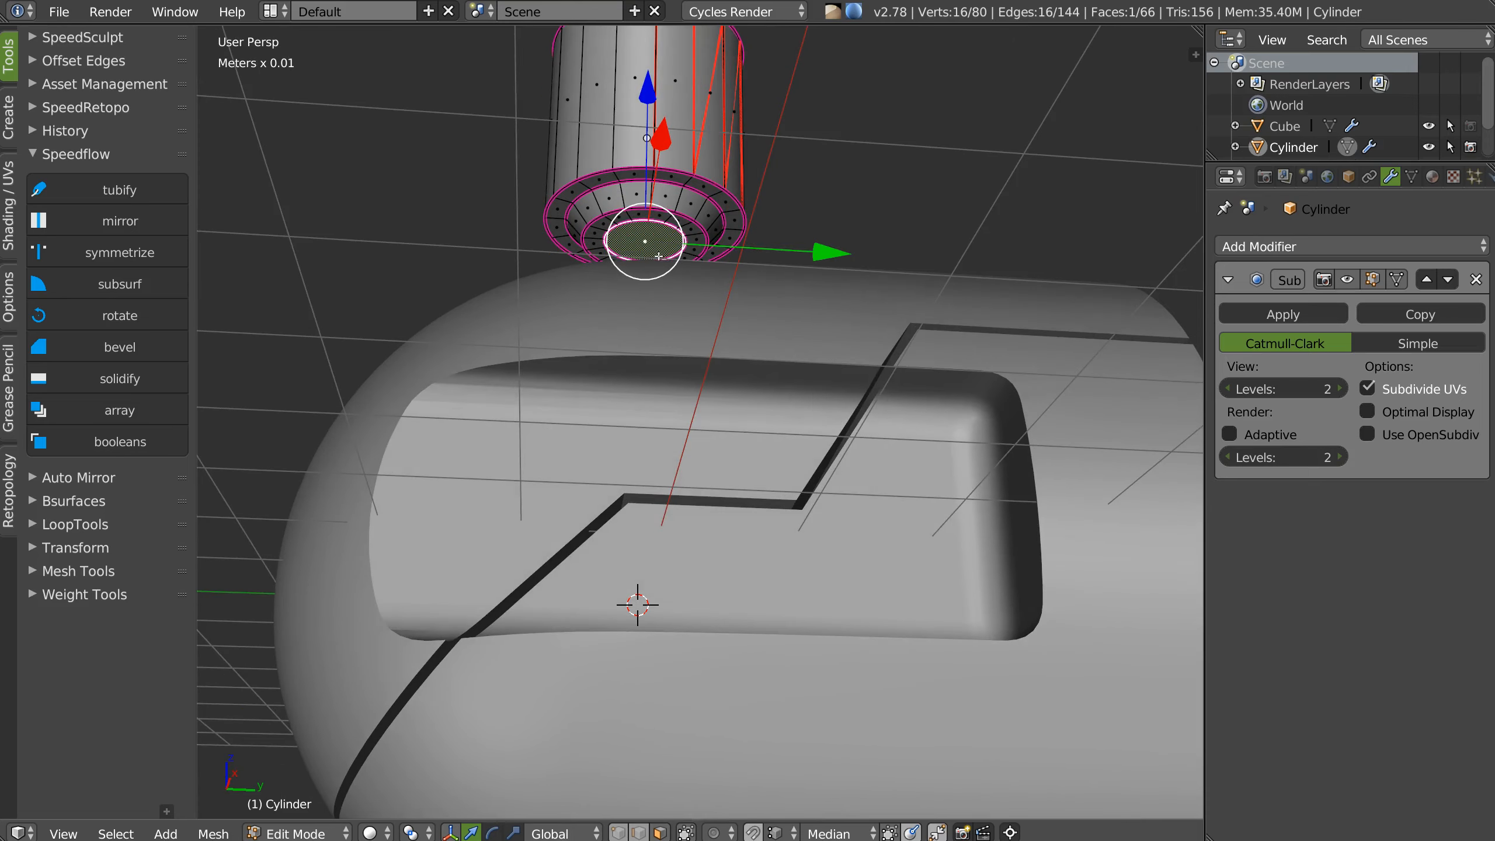
Inset and poke the cylinder's innermost bottom face with a thickness of about 0.12, and leave Edit Mode.
right_click(656, 255)
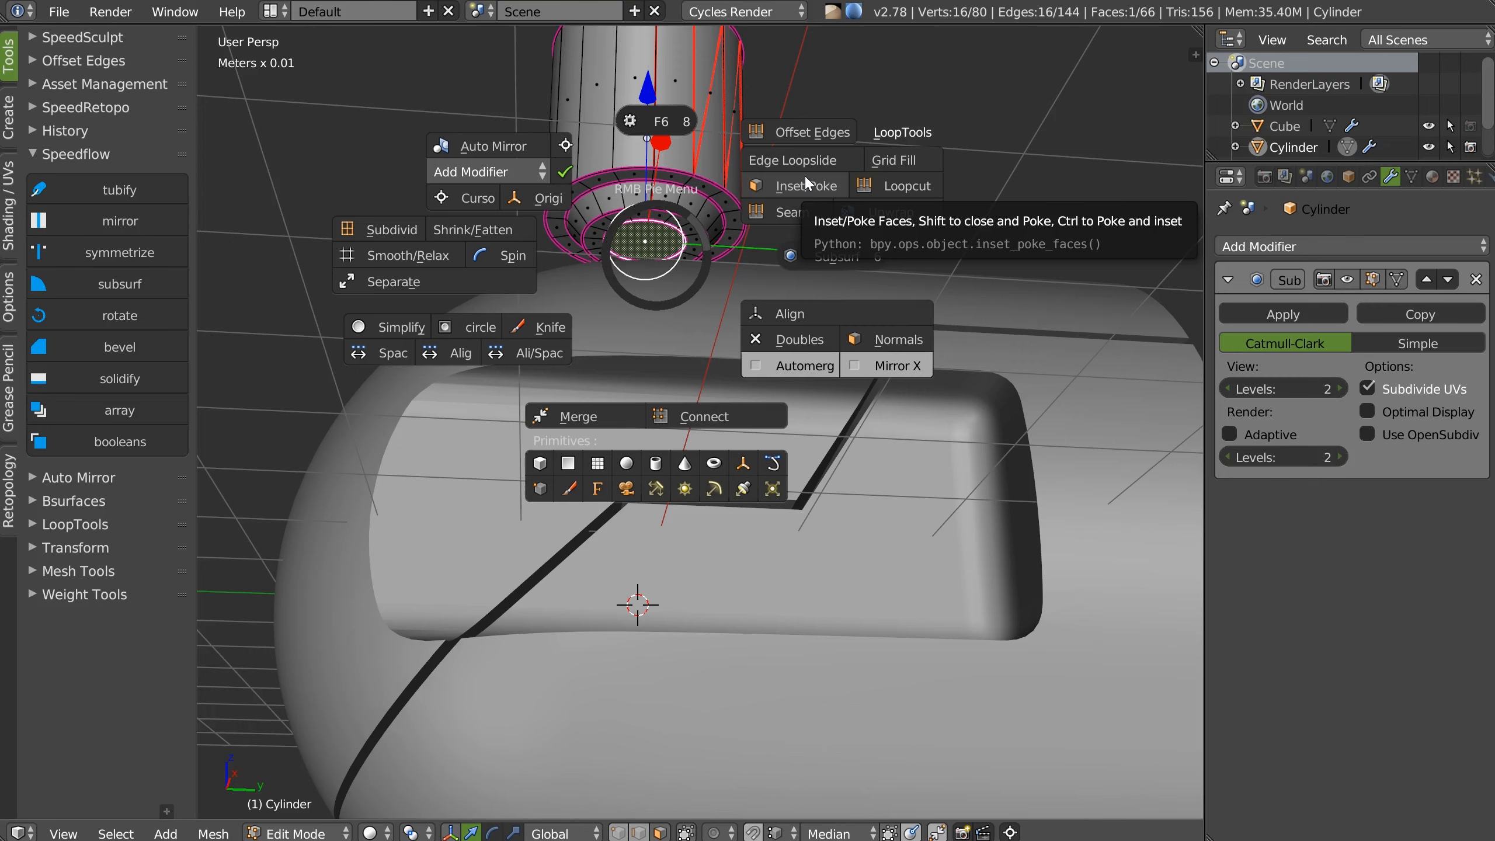
left_click(824, 188)
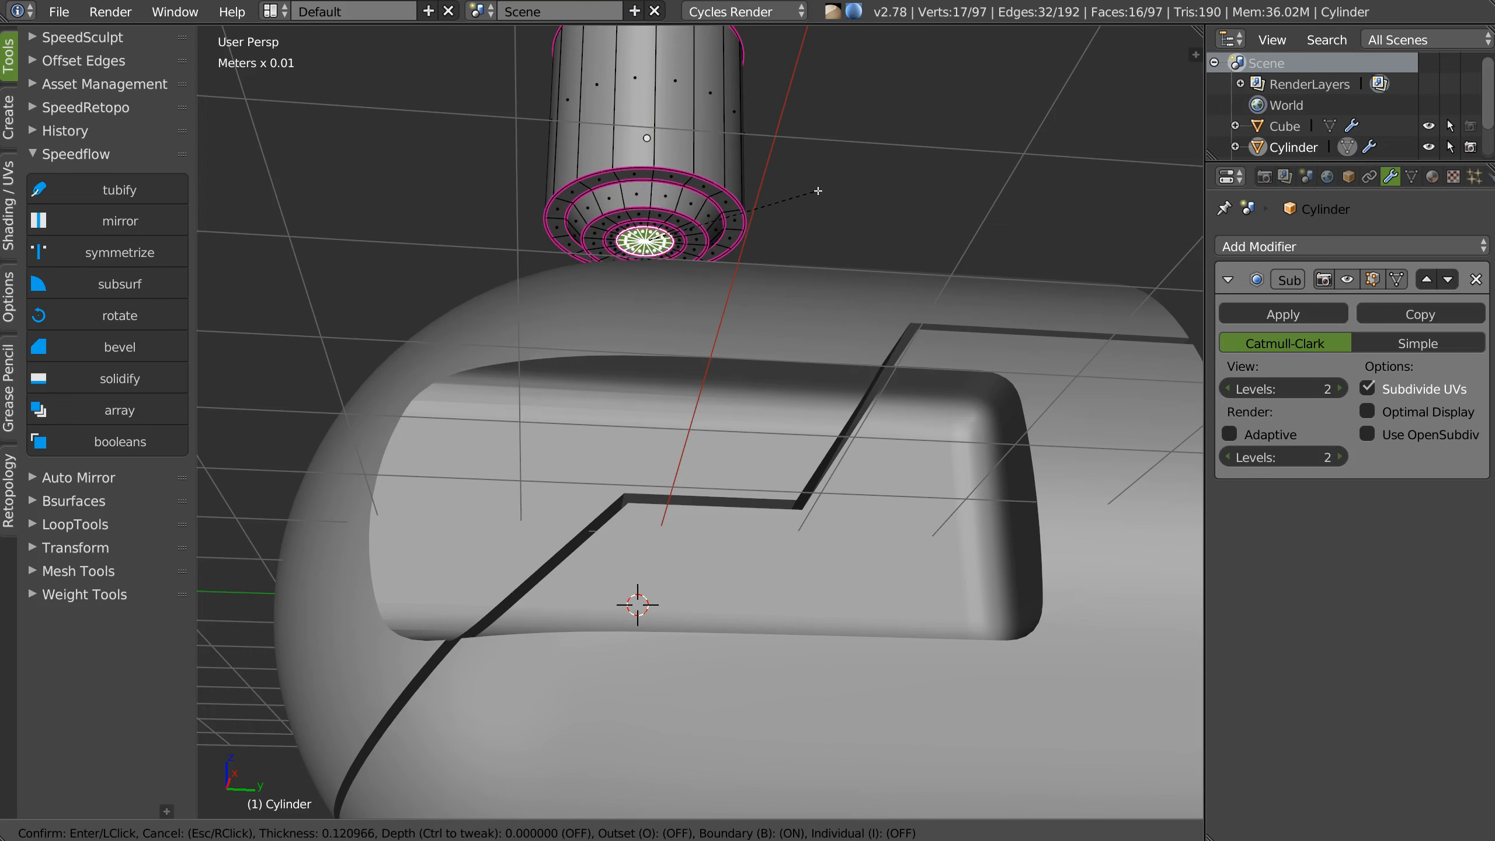
left_click(807, 190)
middle_click_drag(801, 192, 713, 210)
key("Tab")
scroll(681, 215, "down", 3)
middle_click_drag(826, 168, 675, 234)
Rotate the cylinder 90 degrees about the global Y axis with Speedflow's rotate.
key("space")
left_click(499, 275)
key("y")
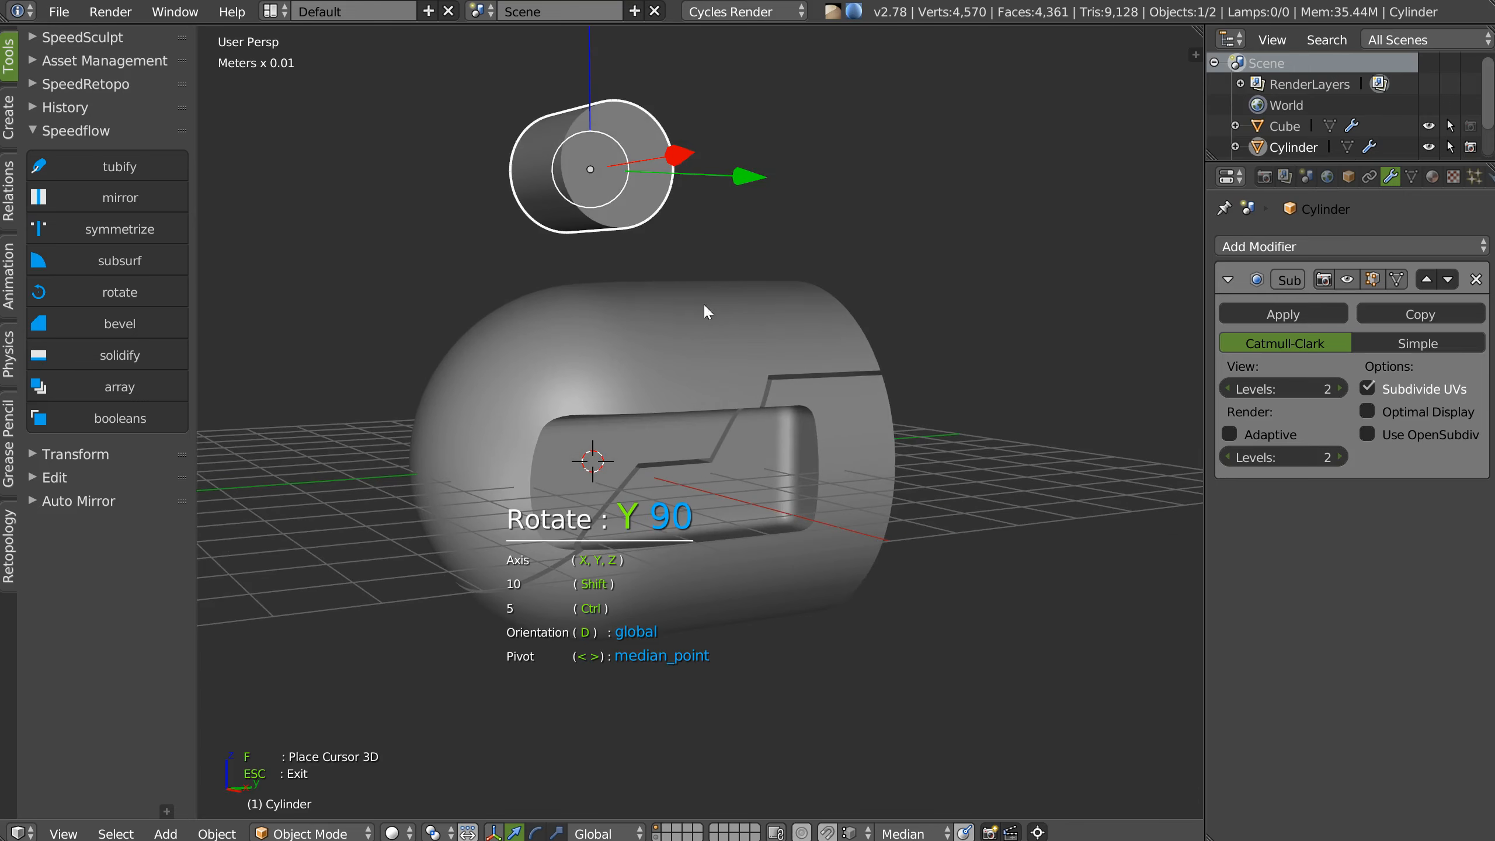
left_click(695, 303)
Lower the cylinder in front of the capsule's side recess and scale it to about 0.67.
middle_click_drag(598, 291, 847, 471)
left_click_drag(790, 49, 652, 446)
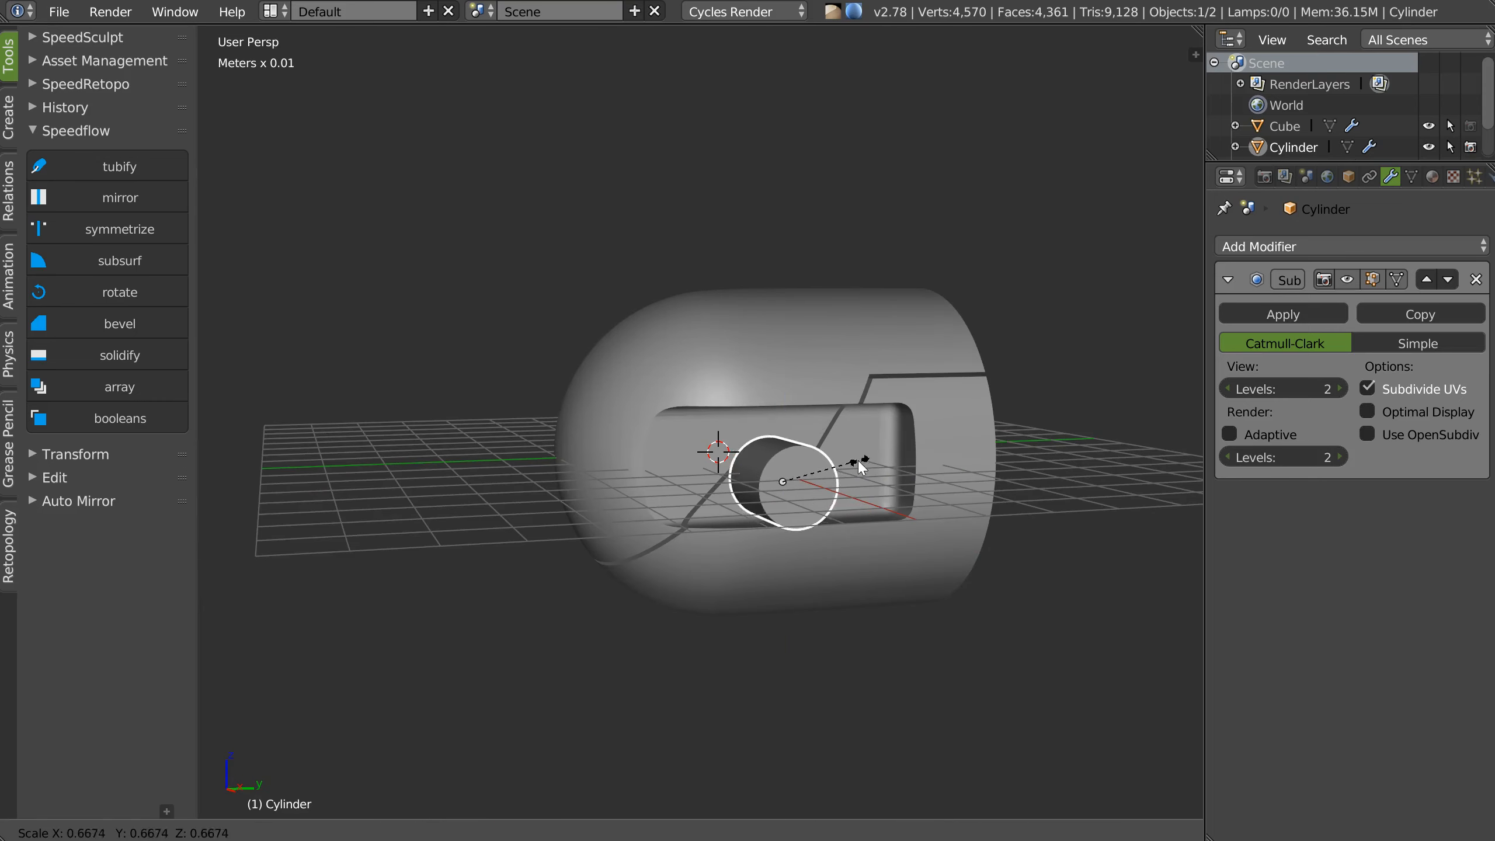
middle_click_drag(851, 461, 787, 423)
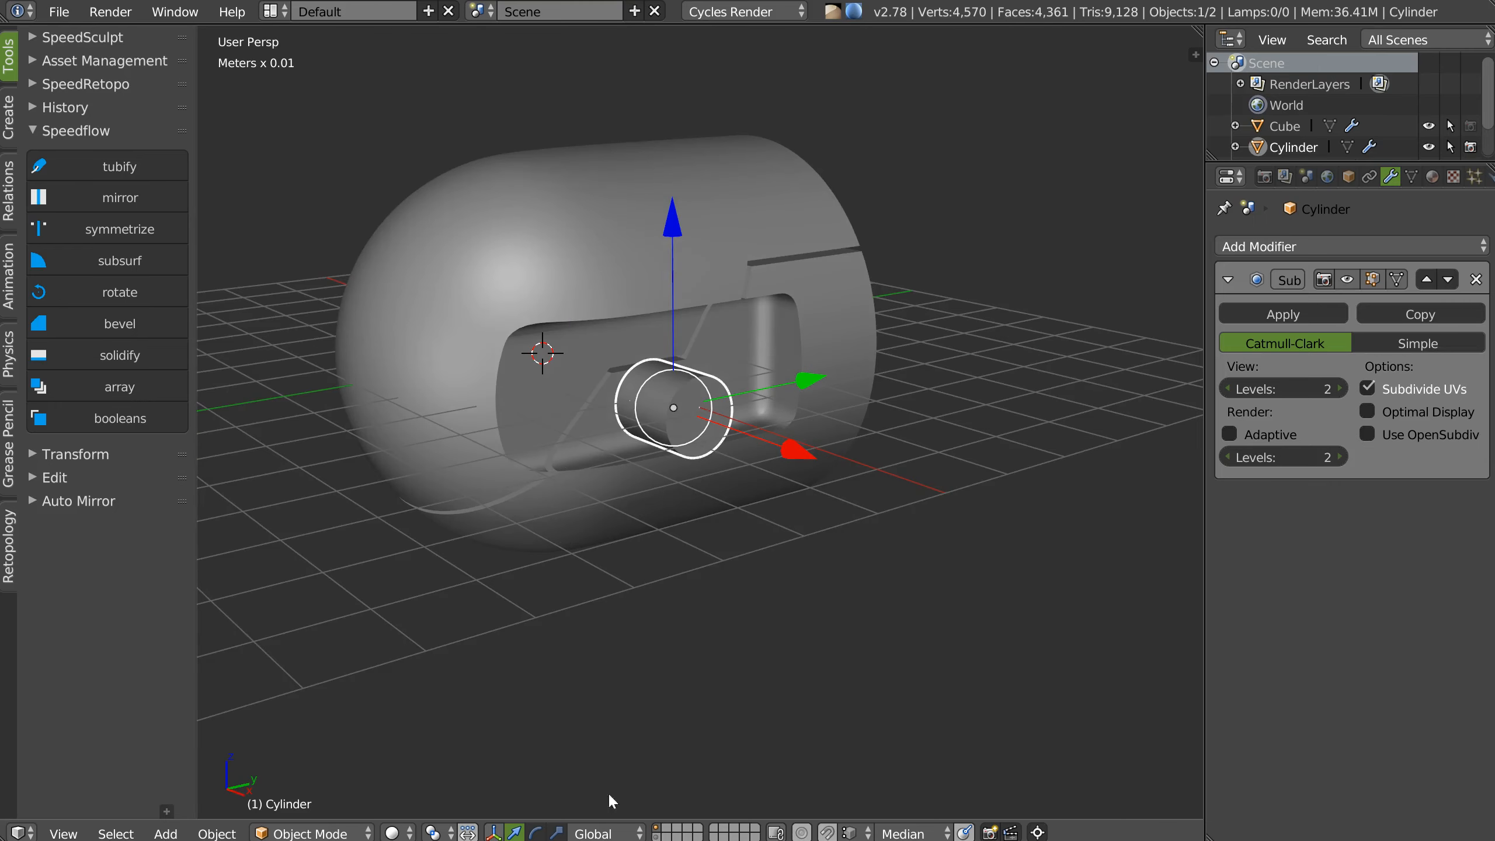
Show the layer holding the boolean cutters and hide the sphere object's boolean modifiers in the viewport.
left_click(654, 834, "shift")
middle_click_drag(716, 382, 807, 329)
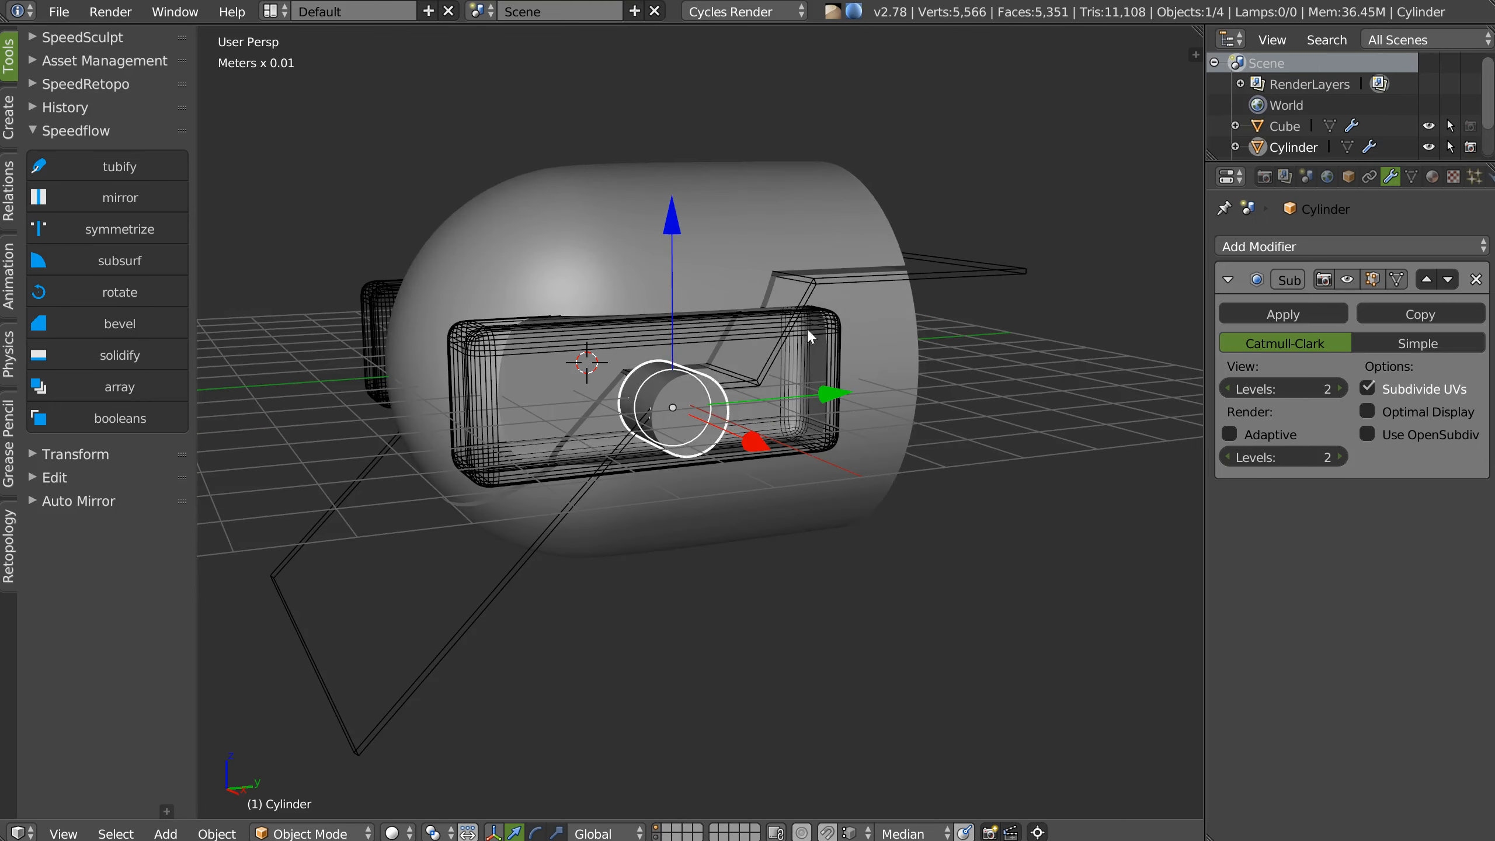
right_click(906, 346)
key("space")
left_click(1028, 291)
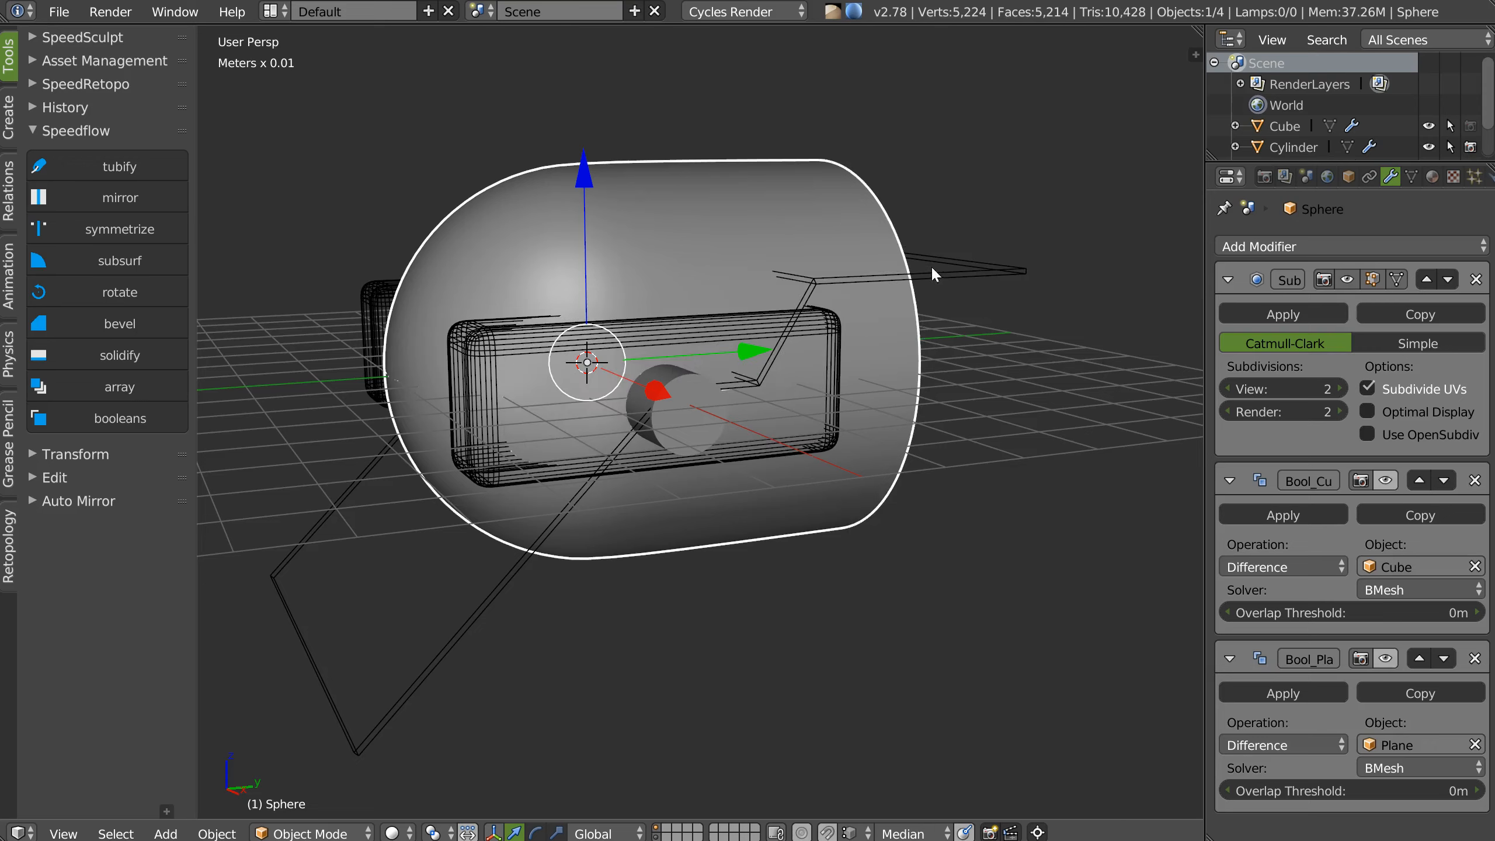
Shift the stepped plane cutter along X and show the sphere object's boolean modifiers.
right_click(933, 271)
middle_click_drag(933, 271, 750, 337)
left_click_drag(613, 489, 552, 488)
right_click(880, 412)
key("space")
left_click(799, 351)
Slide the cylinder along Y towards the recess's end at the capsule's flat side, and nudge it along X.
right_click(655, 394)
middle_click_drag(655, 393, 615, 413)
left_click_drag(824, 359, 926, 357)
middle_click_drag(792, 355, 898, 364)
mouse_move(927, 386)
left_mouse_down()
mouse_move(884, 375)
mouse_move(927, 387)
left_mouse_up()
middle_click_drag(790, 378, 784, 367)
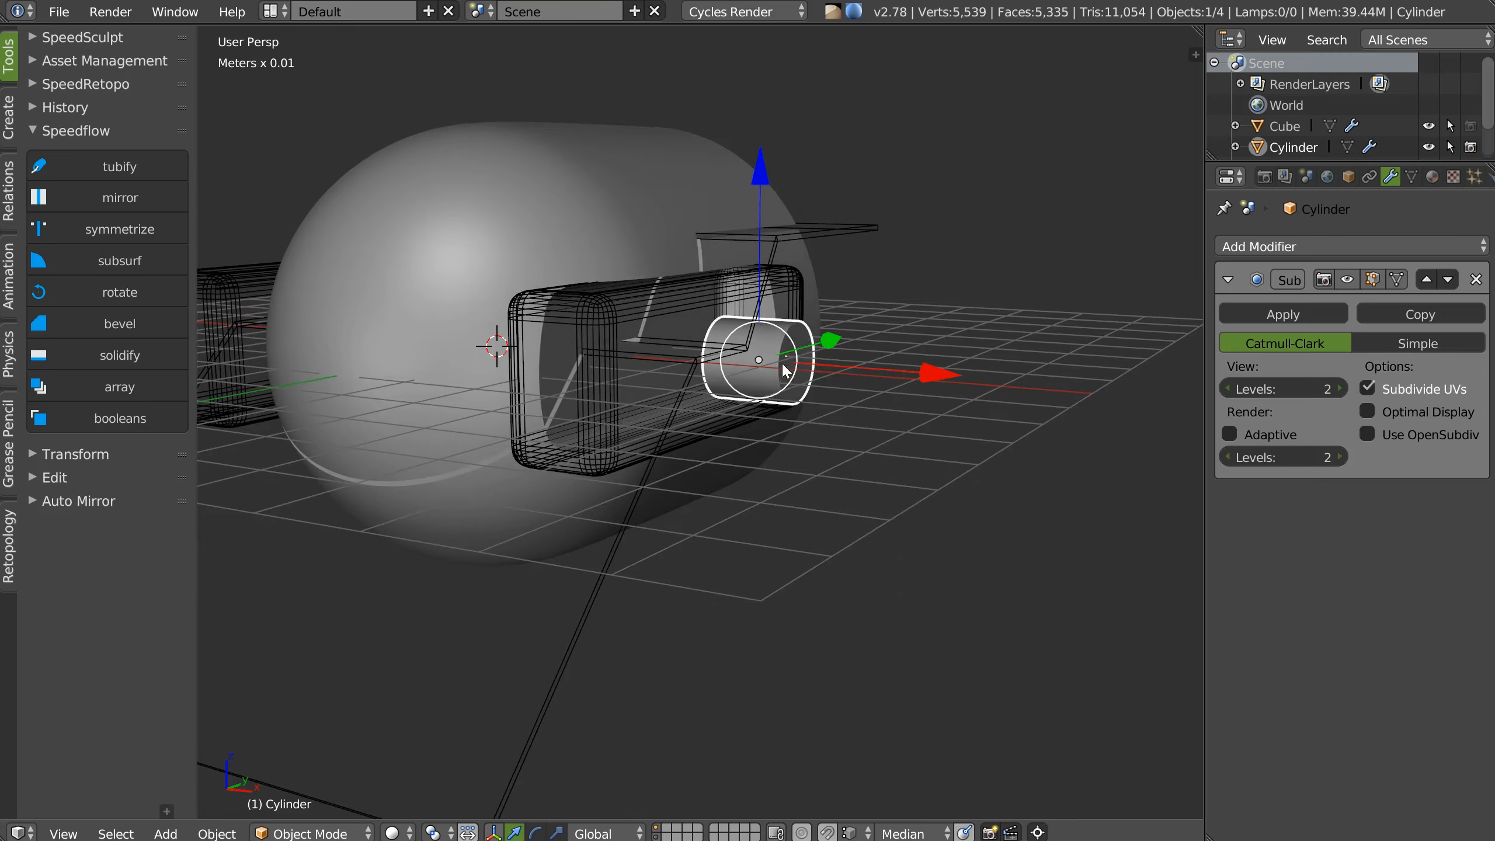
Isolate the cylinder in local view, bevel one of its circular edge loops, and return to the full scene.
key("KP_Divide")
middle_click_drag(749, 316, 757, 244)
key("Tab")
left_click(757, 385)
right_click(849, 432, "alt")
middle_click_drag(850, 432, 832, 420)
key("ctrl+b")
left_click(873, 432)
key("Tab")
left_click(854, 347)
middle_click_drag(854, 340, 837, 304)
key("KP_Divide")
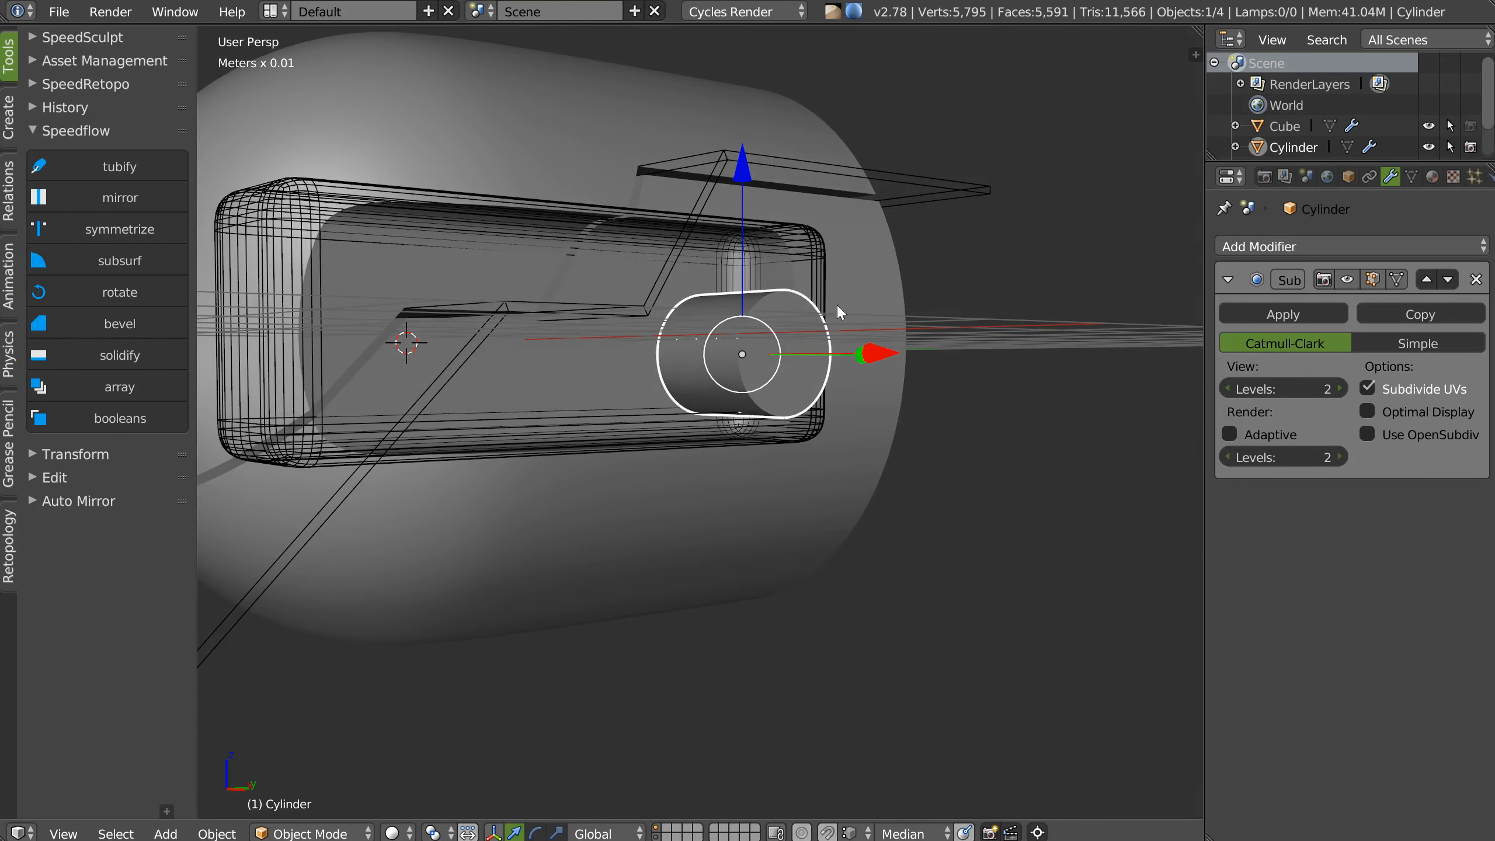
Push the cylinder along X into the capsule's side recess.
middle_click_drag(733, 215, 897, 335)
left_click_drag(897, 335, 853, 326)
middle_click_drag(833, 331, 688, 539)
right_click(841, 337)
right_click(841, 339)
mouse_move(845, 345)
middle_mouse_down()
mouse_move(804, 336)
mouse_move(776, 377)
mouse_move(859, 350)
middle_mouse_up()
Mirror the cylinder along X using the sphere object as the mirror object.
right_click(799, 553)
right_click(782, 313, "shift")
key("space")
left_click(811, 478)
middle_click_drag(817, 485, 811, 452)
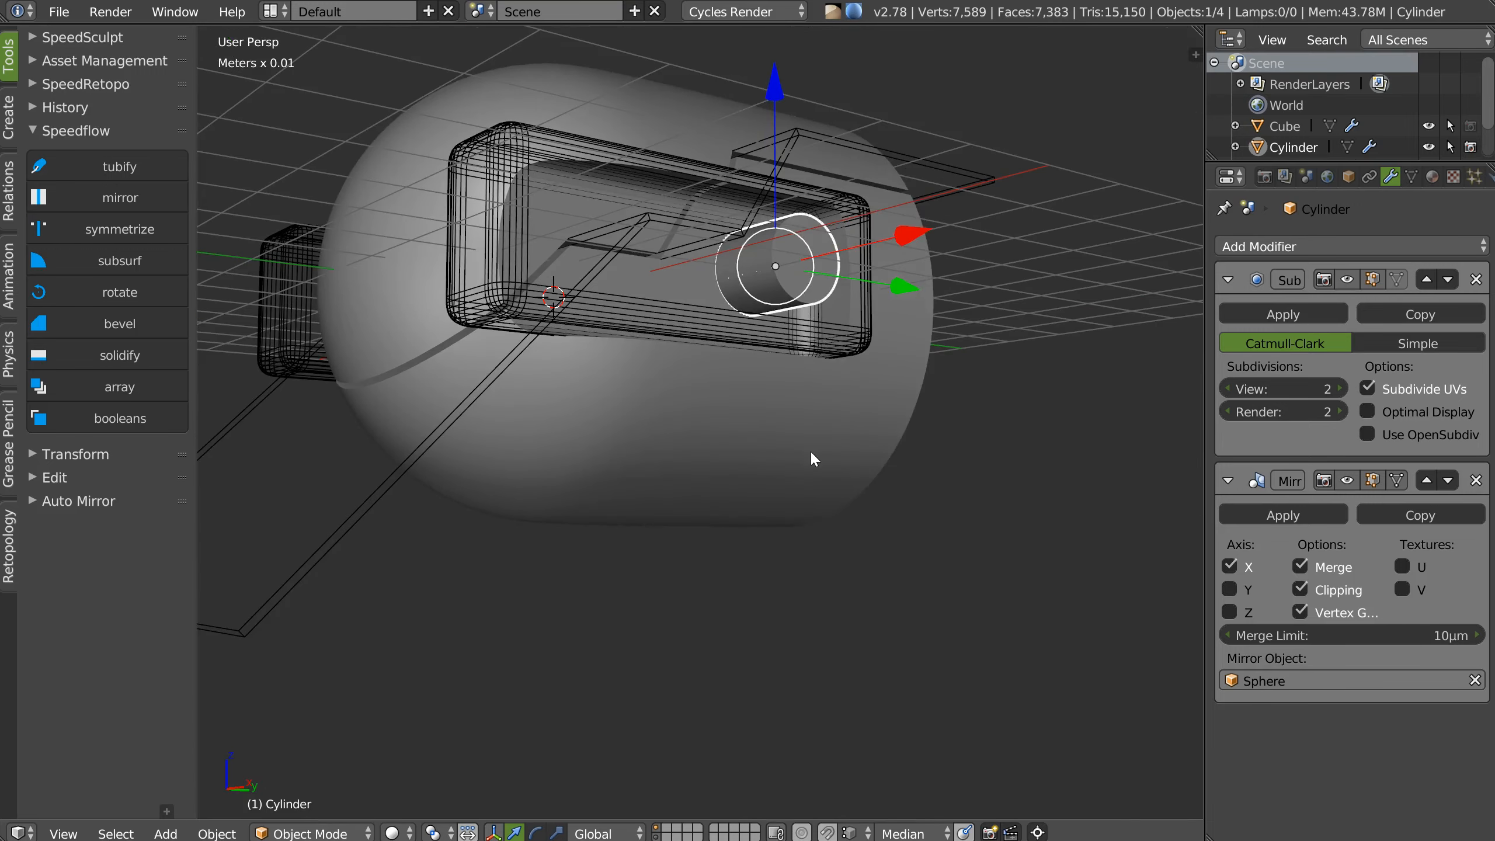
Subtract the mirrored cylinder from the sphere object with a Speedflow boolean difference.
right_click(811, 455, "shift")
key("space")
left_click(933, 387)
key("Escape")
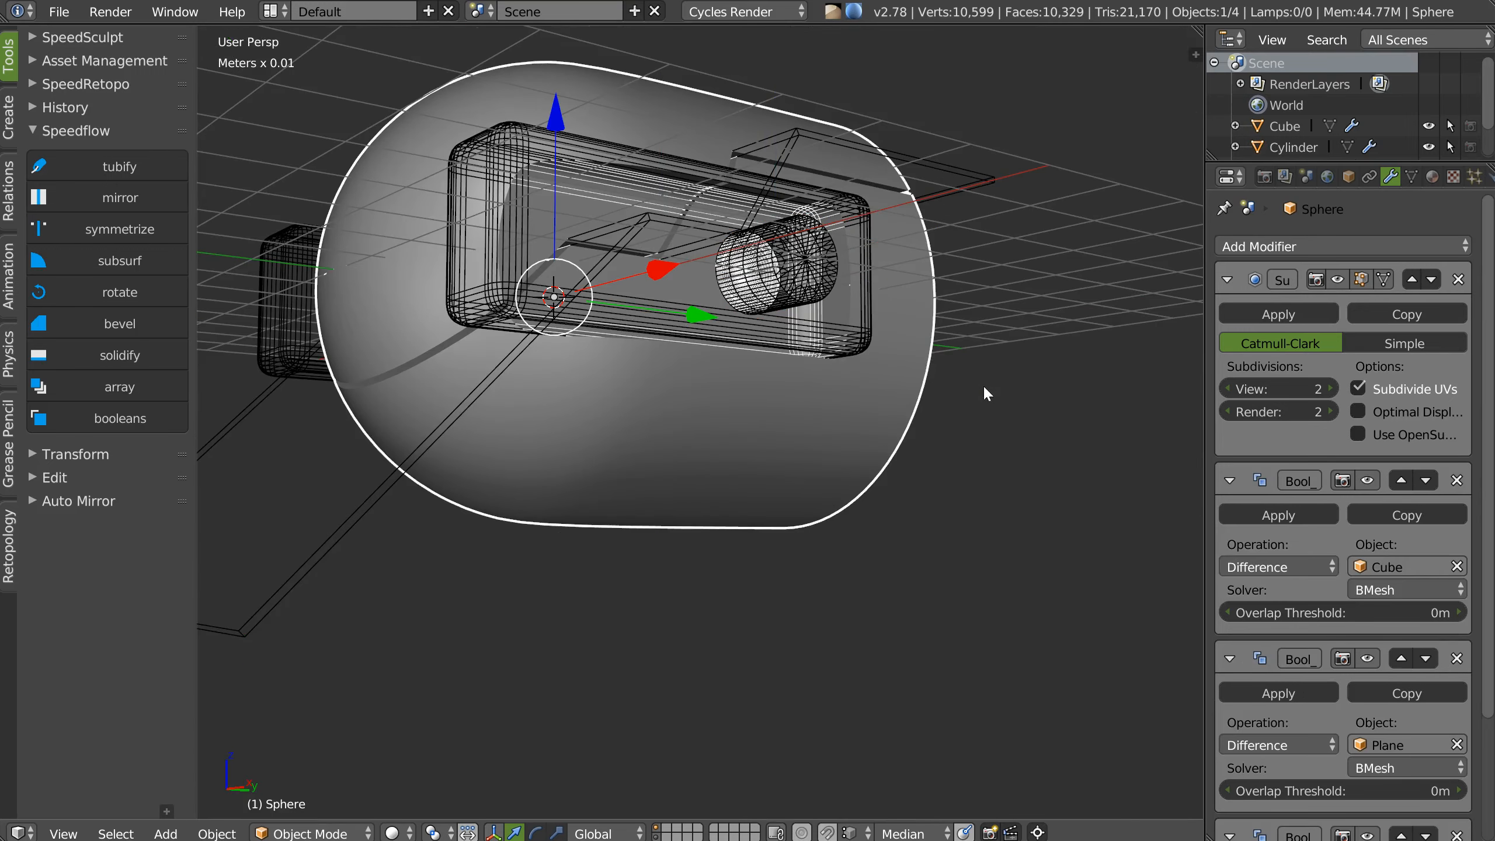
Send the mirrored cylinder cutter to another layer and check the round recess it cuts in the capsule's side.
right_click(823, 299)
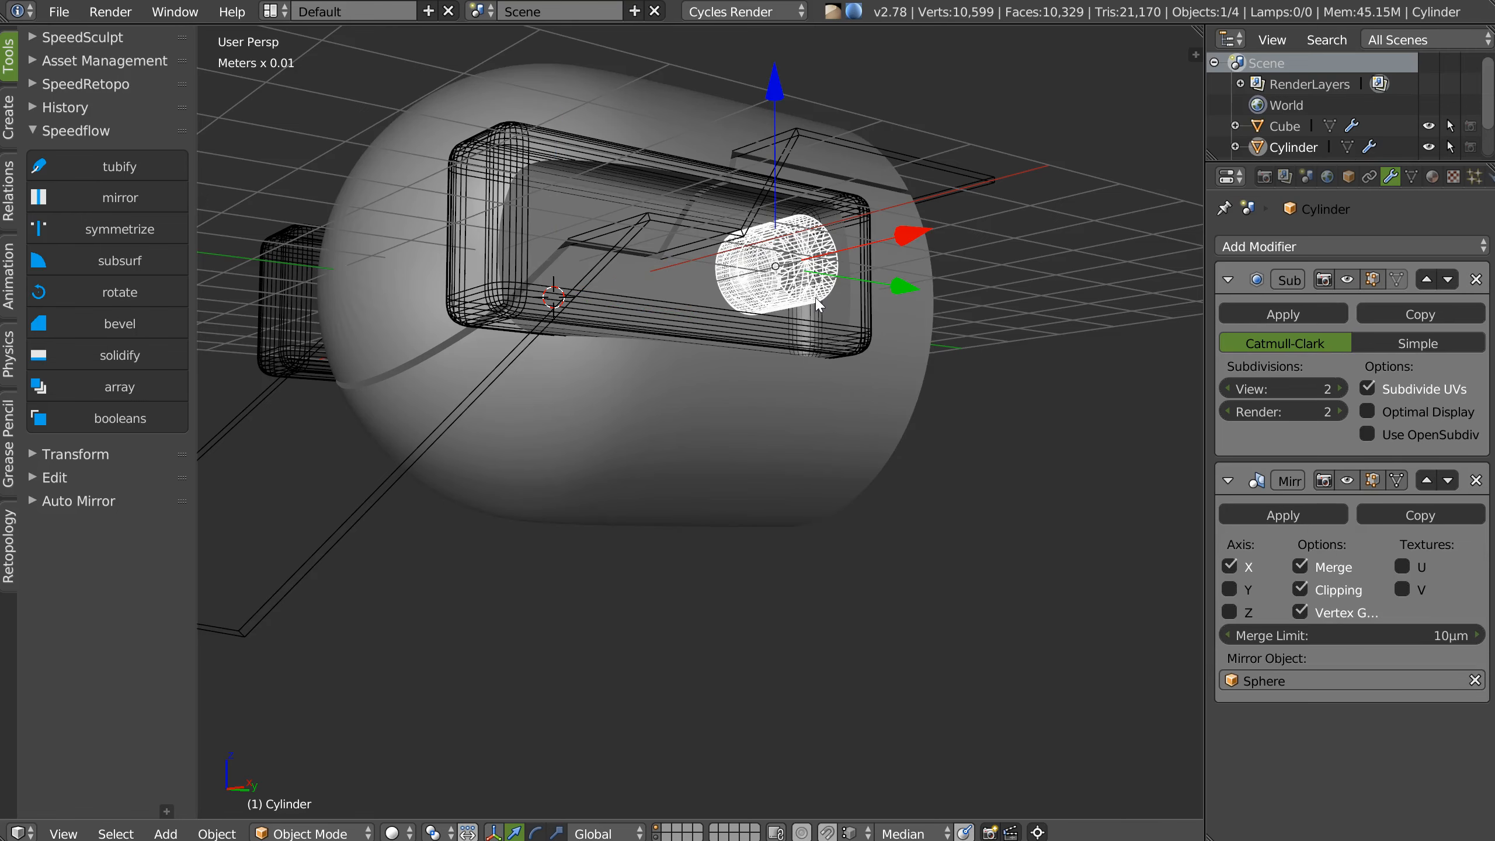
key("m")
left_click(657, 828)
mouse_move(841, 254)
middle_mouse_down()
mouse_move(726, 302)
mouse_move(645, 282)
mouse_move(687, 275)
mouse_move(757, 303)
mouse_move(815, 251)
middle_mouse_up()
scroll(663, 298, "up", 4)
scroll(687, 274, "down", 4)
scroll(815, 250, "up", 3)
scroll(815, 251, "up", 1)
scroll(1025, 287, "down", 3)
Add a second cylinder primitive at the capsule's flat end and smooth it with Speedflow Companion's SubsurfB.
middle_click_drag(1026, 288, 820, 380)
scroll(885, 263, "down", 2)
right_click(767, 350)
left_click(767, 504)
key("shift+q")
left_click(685, 300)
middle_click_drag(700, 324, 879, 372)
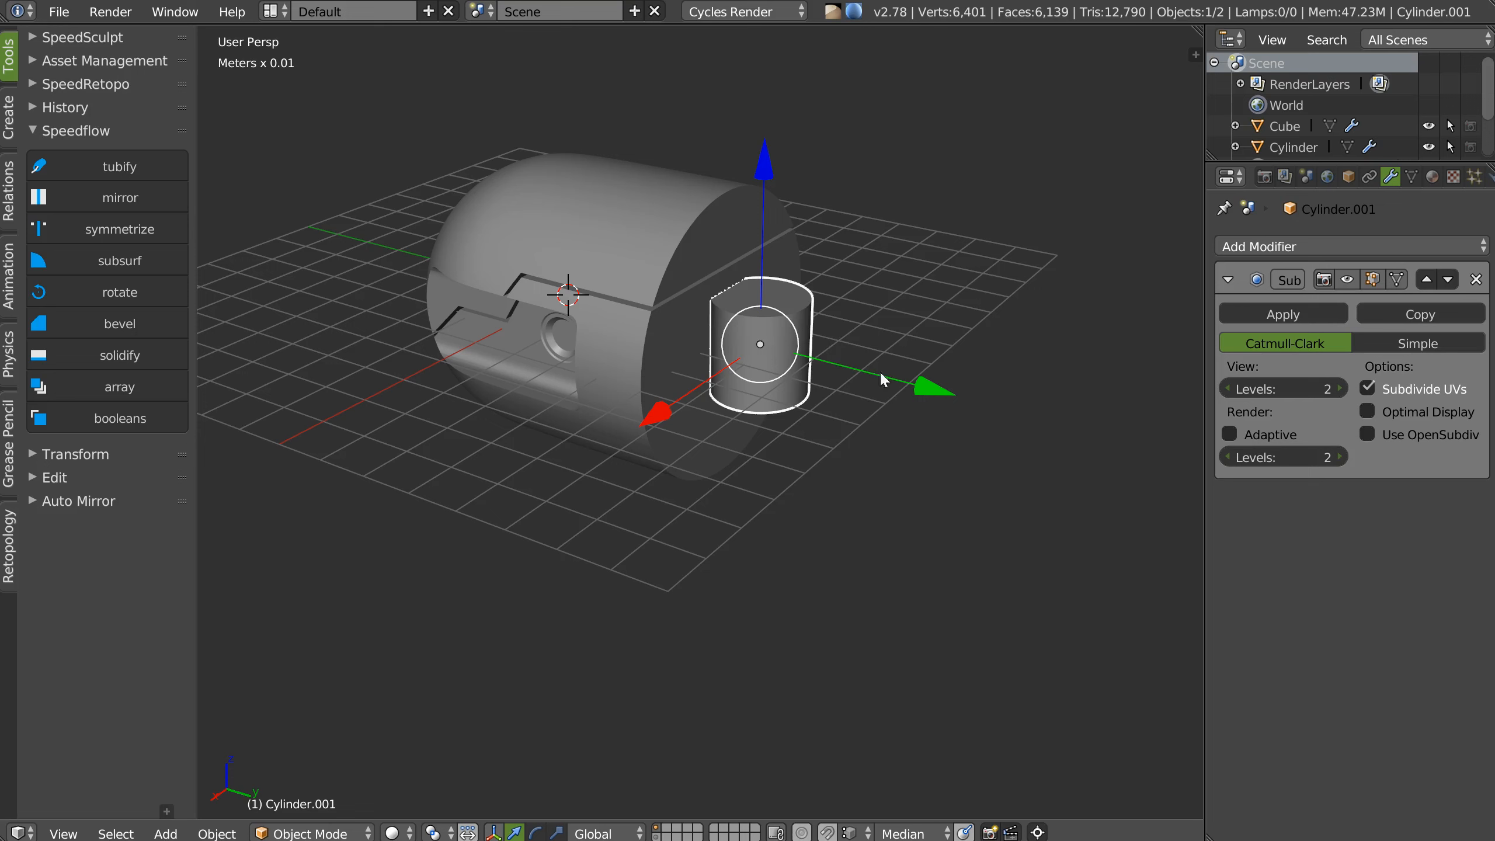
Rotate the new cylinder about X so that its axis runs along the capsule's length.
key("space")
left_click(740, 366)
left_click(956, 398)
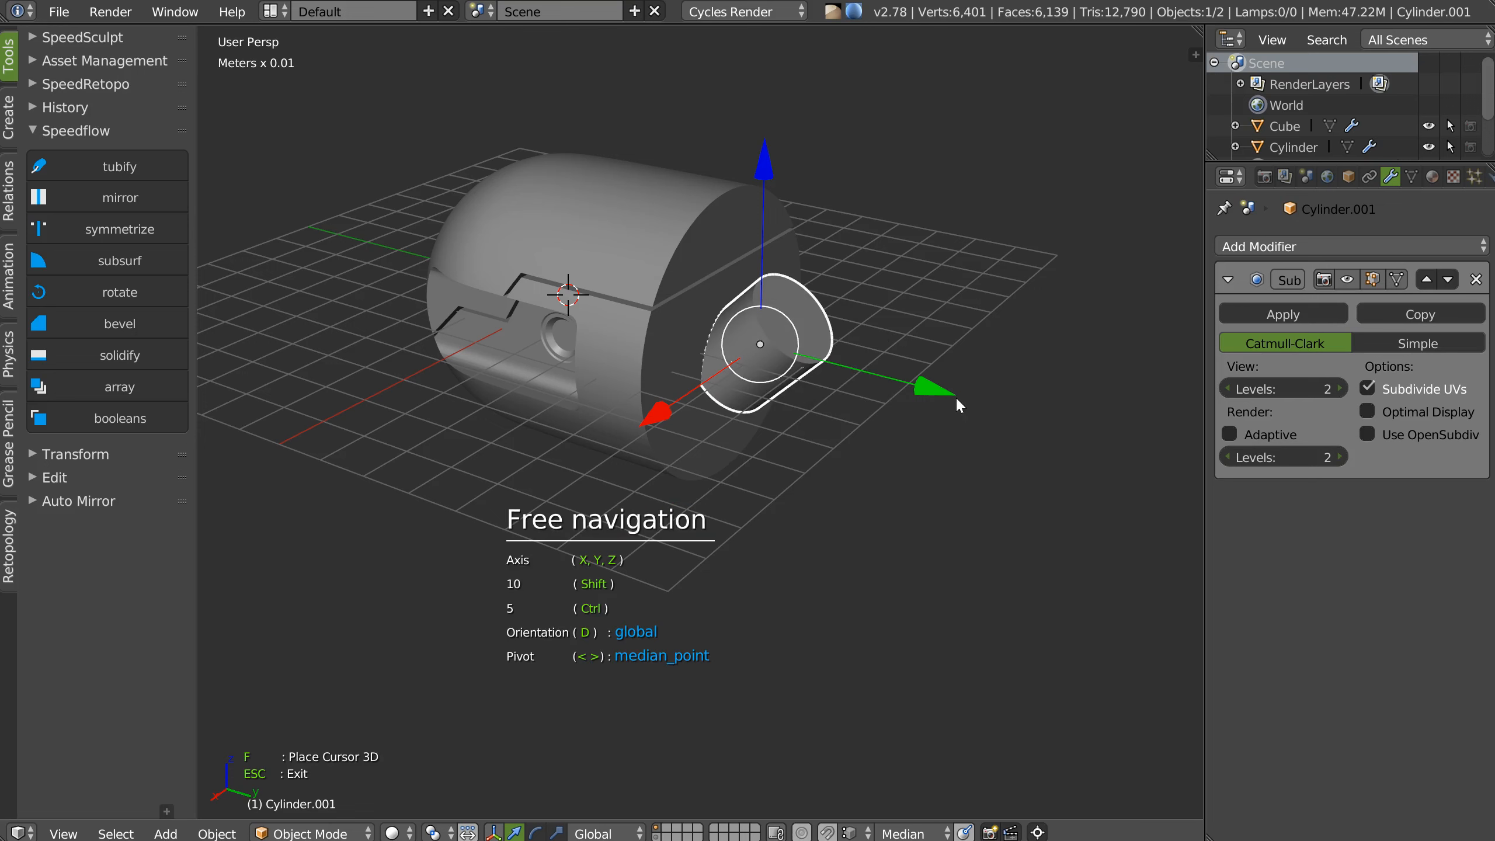
left_click(797, 399)
key("Escape")
Scale the cylinder up by about 2.37, slide it along Y into the capsule's flat end, and scale it by about 0.83.
key("s")
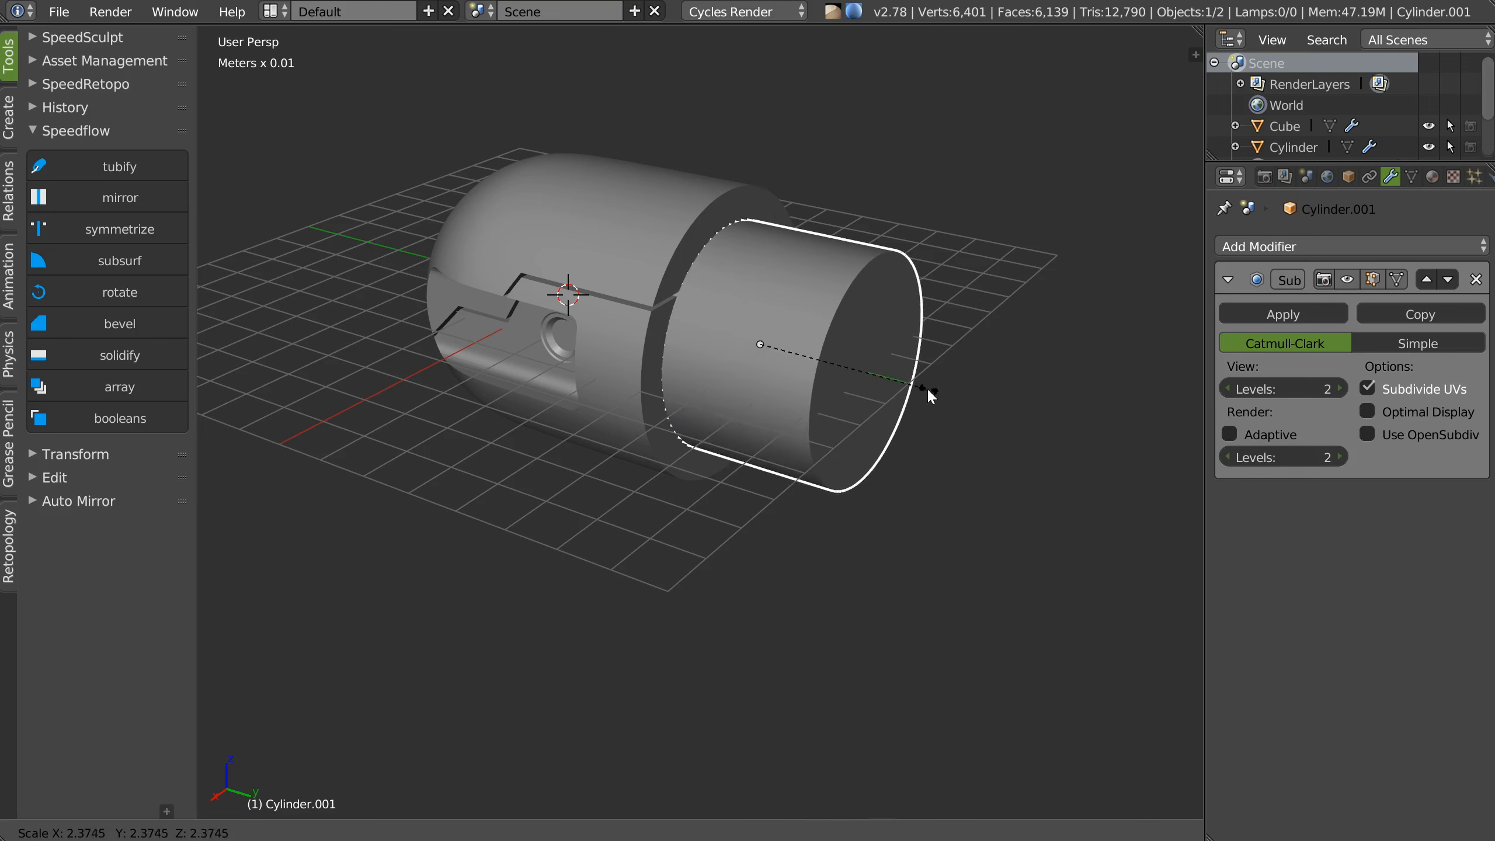
left_click(921, 388)
key("g")
key("y")
left_click(862, 385)
key("s")
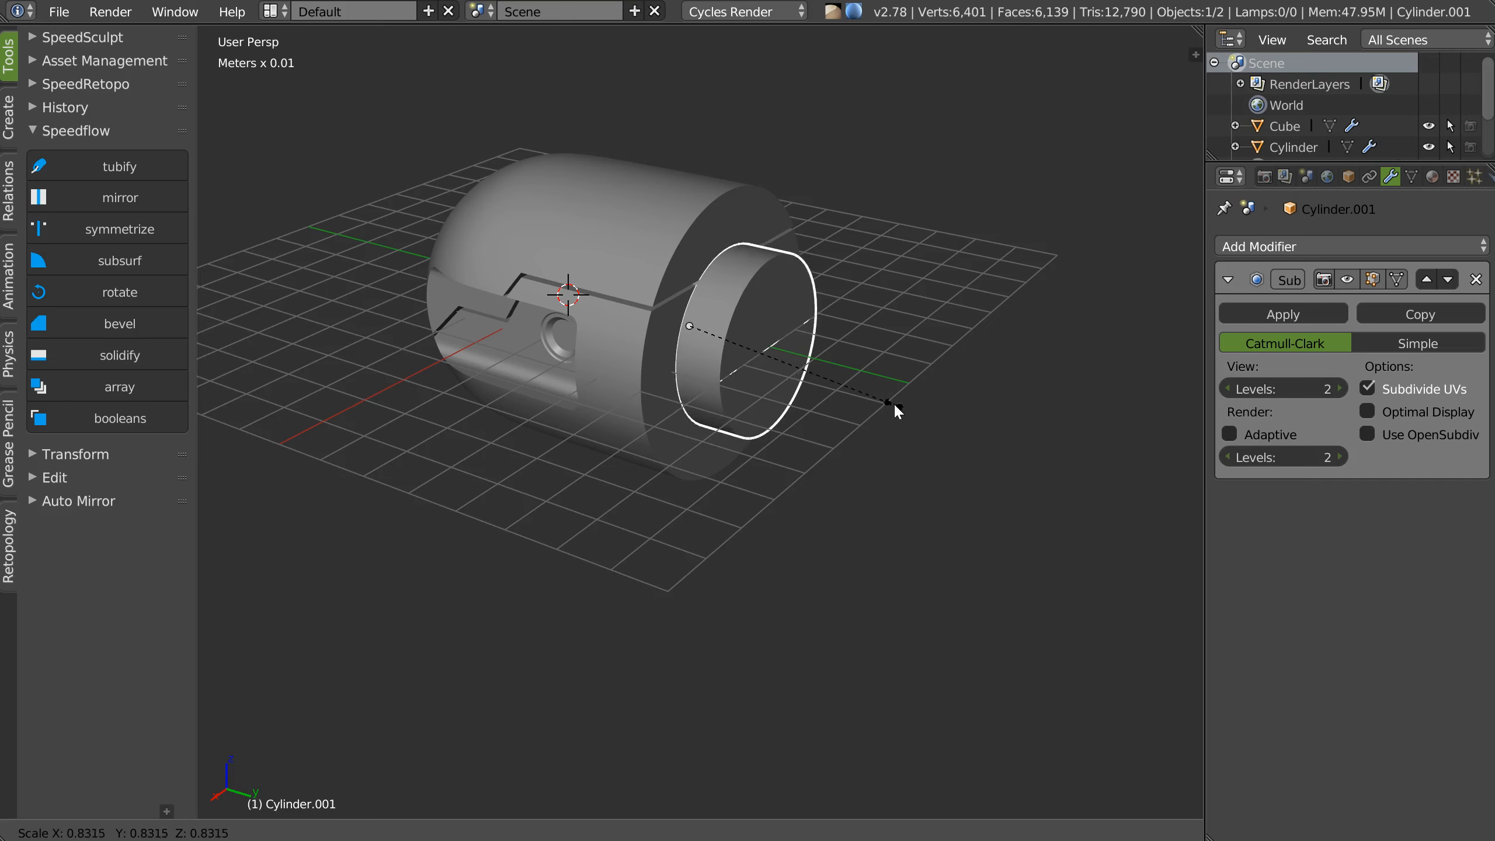
left_click(894, 402)
Extrude the cylinder's outer end face outwards and scale it up to form a flared rim.
key("Tab")
key("a")
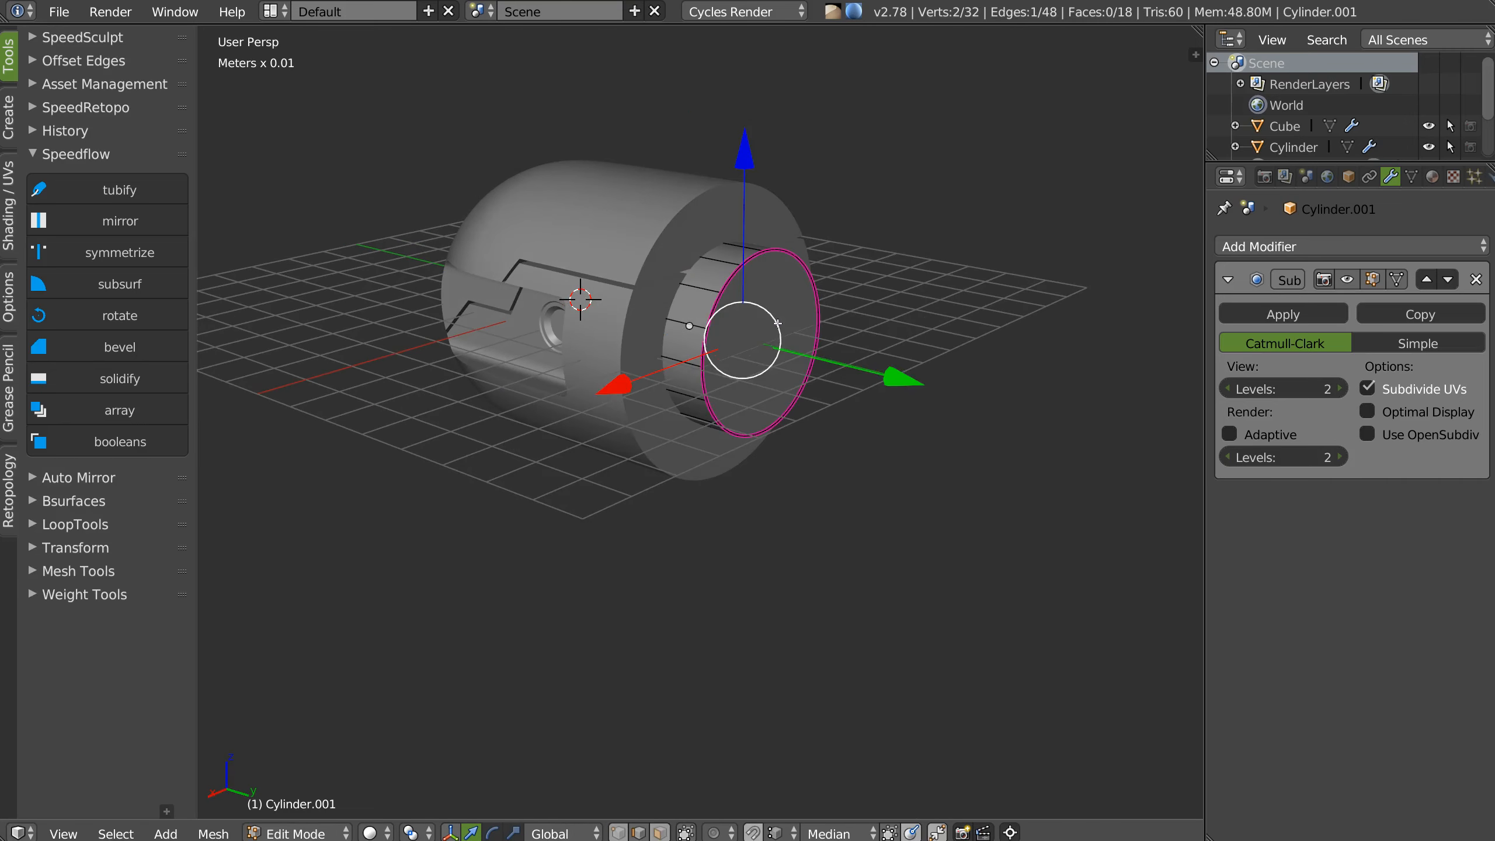
right_click(765, 339)
key("e")
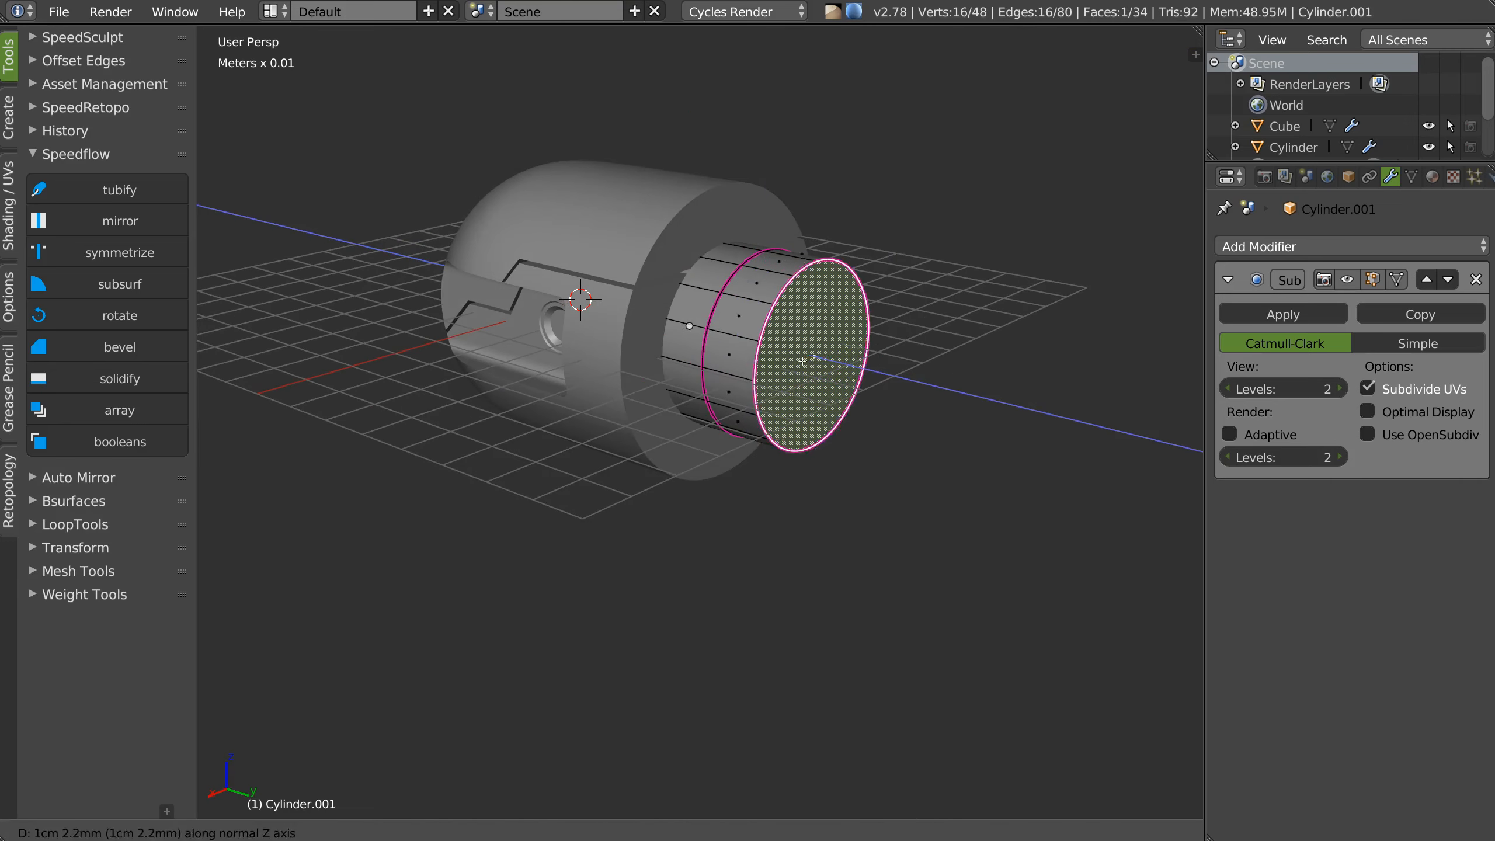
left_click(765, 353)
key("s")
left_click(866, 377)
key("Tab")
Slide the flared cylinder along Y into the capsule and subtract it from the sphere object with a boolean difference.
middle_click_drag(774, 347, 814, 345)
left_click_drag(862, 353, 792, 343)
right_click(641, 458, "shift")
key("space")
left_click(782, 401)
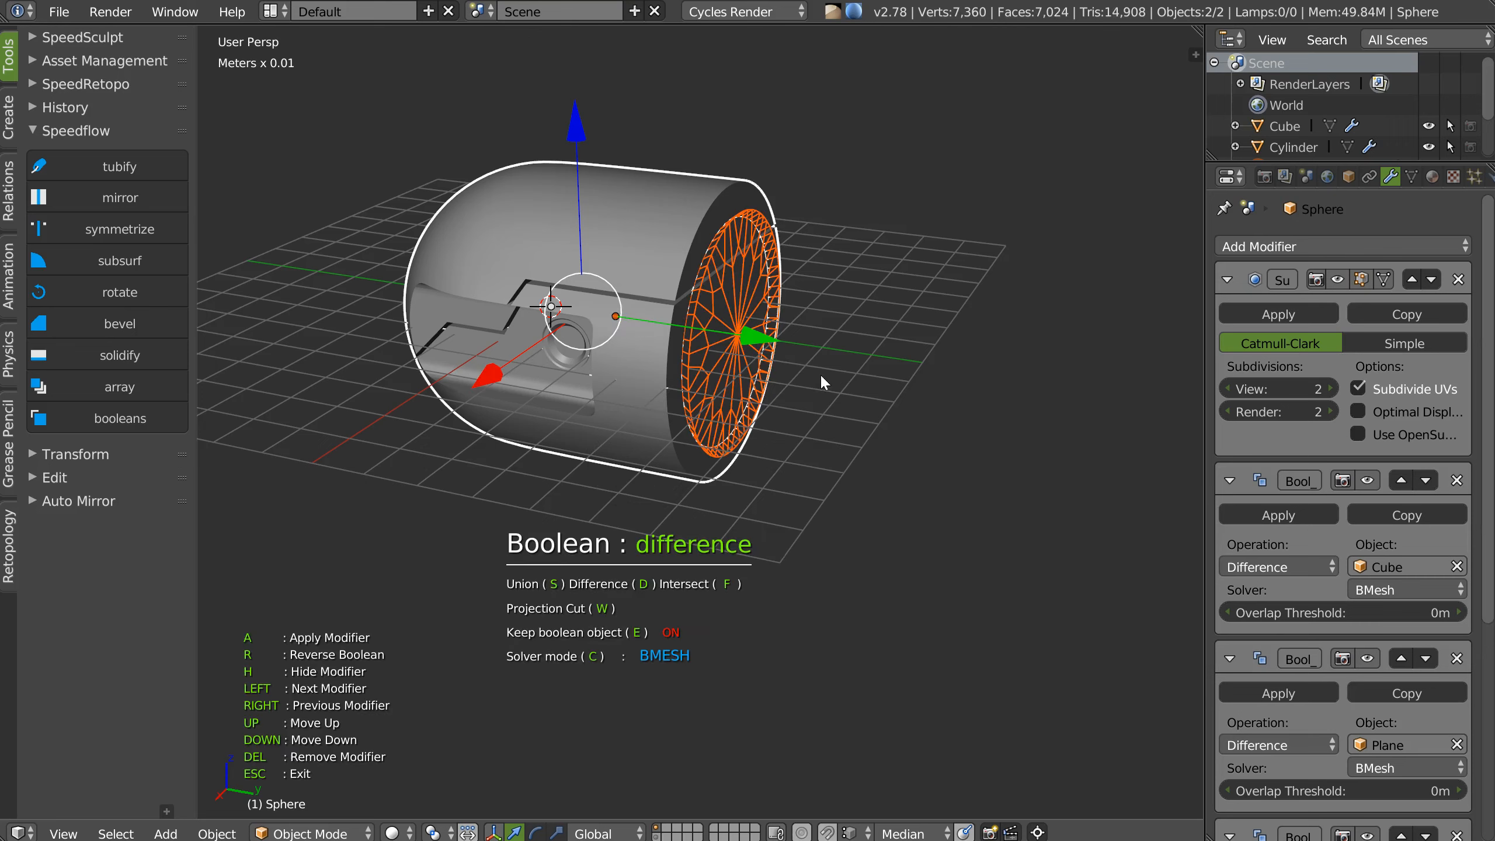
key("Escape")
Set the solver of the sphere object's Cylinder.001 boolean modifier to Carve.
middle_click_drag(853, 416, 756, 342)
scroll(734, 356, "up", 2)
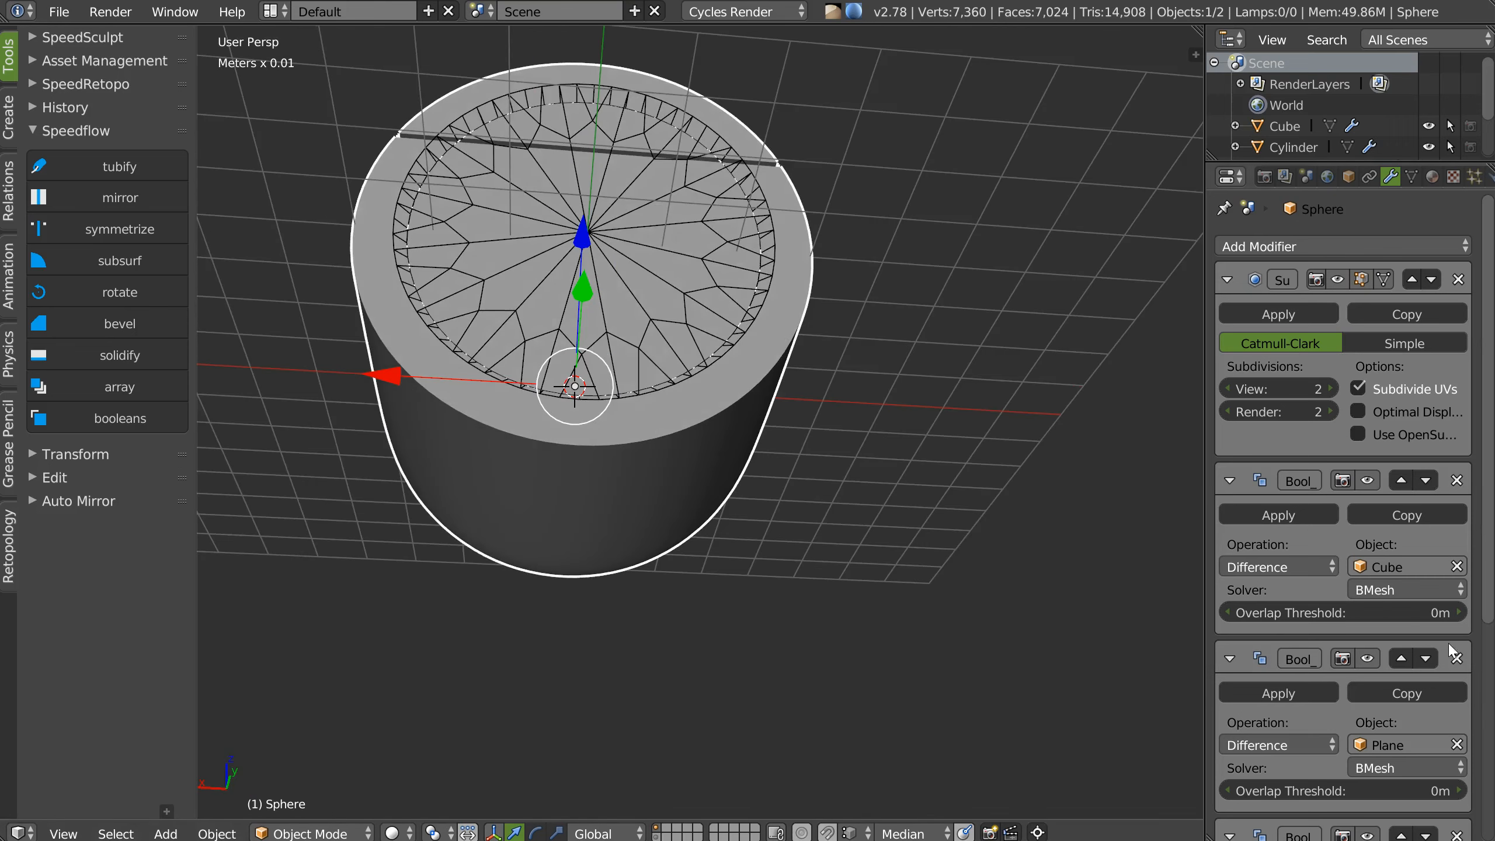
scroll(1411, 576, "down", 12)
left_click(1386, 791)
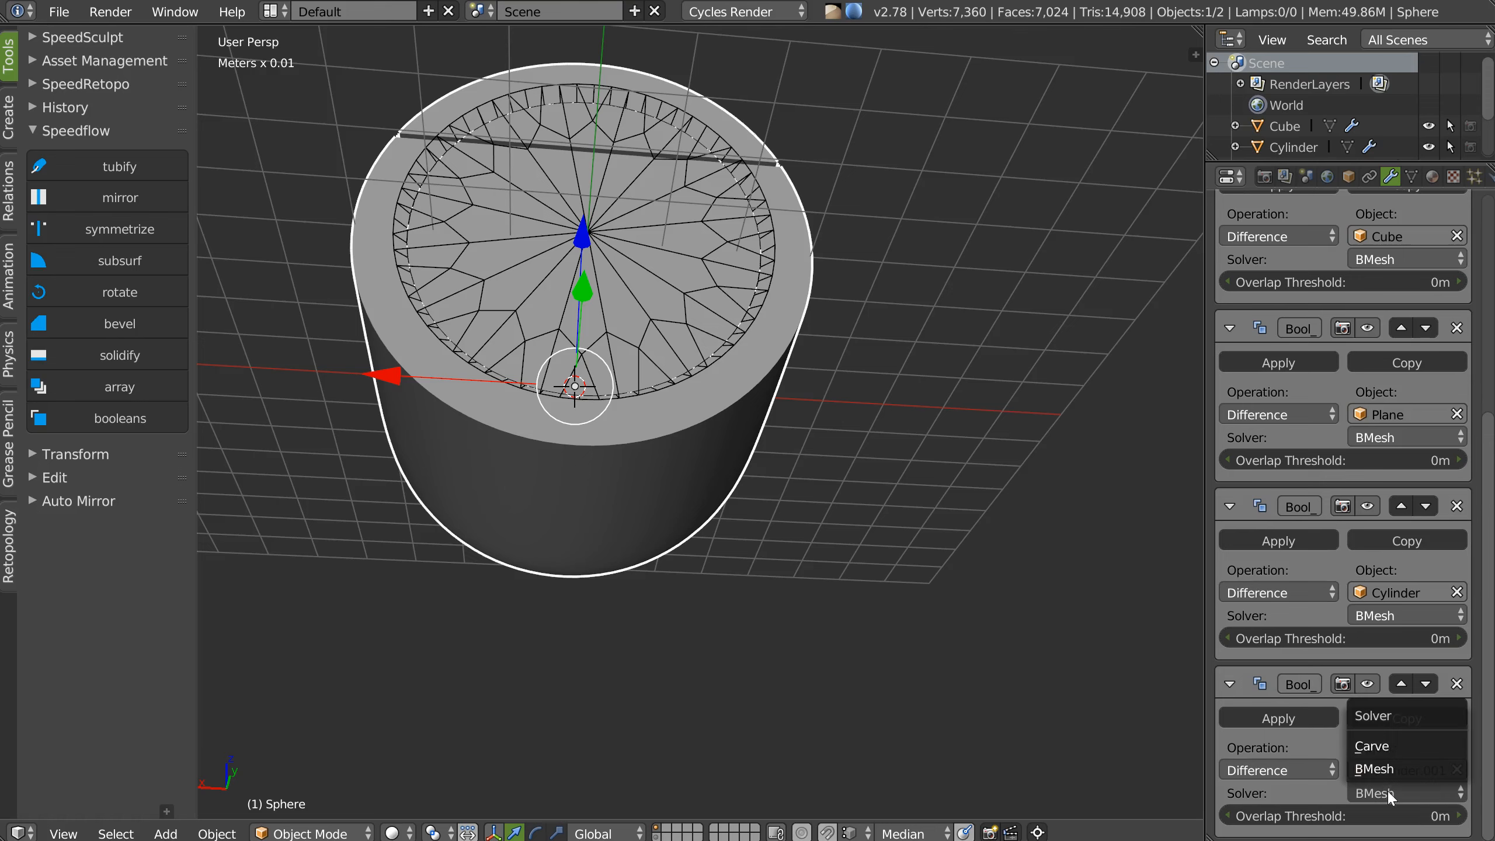
left_click(1376, 746)
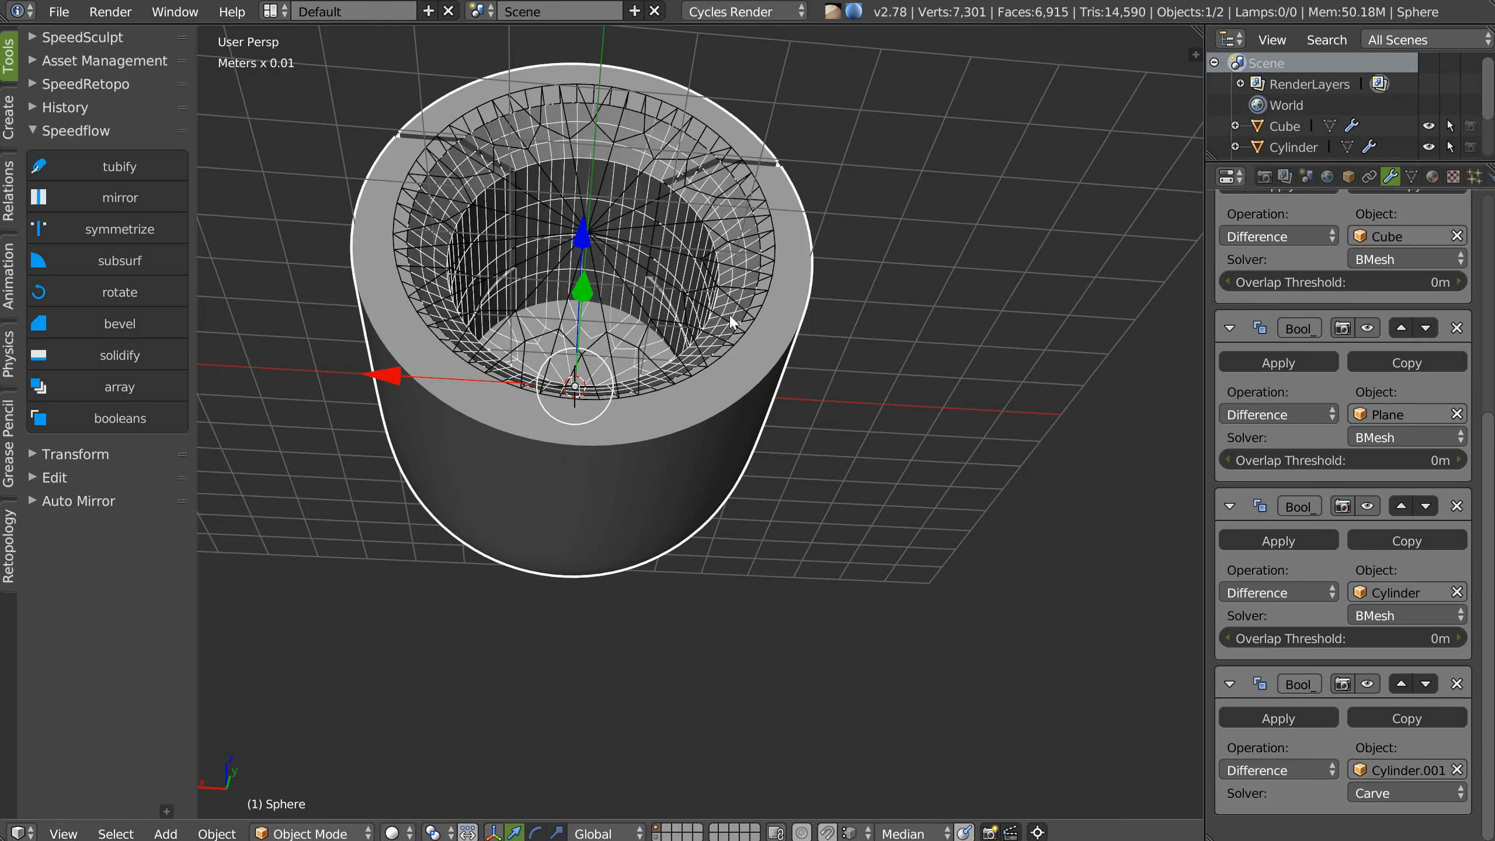
middle_click_drag(736, 383, 870, 375)
Send the flared cylinder cutter to the layer with the other cutters.
right_click(872, 363)
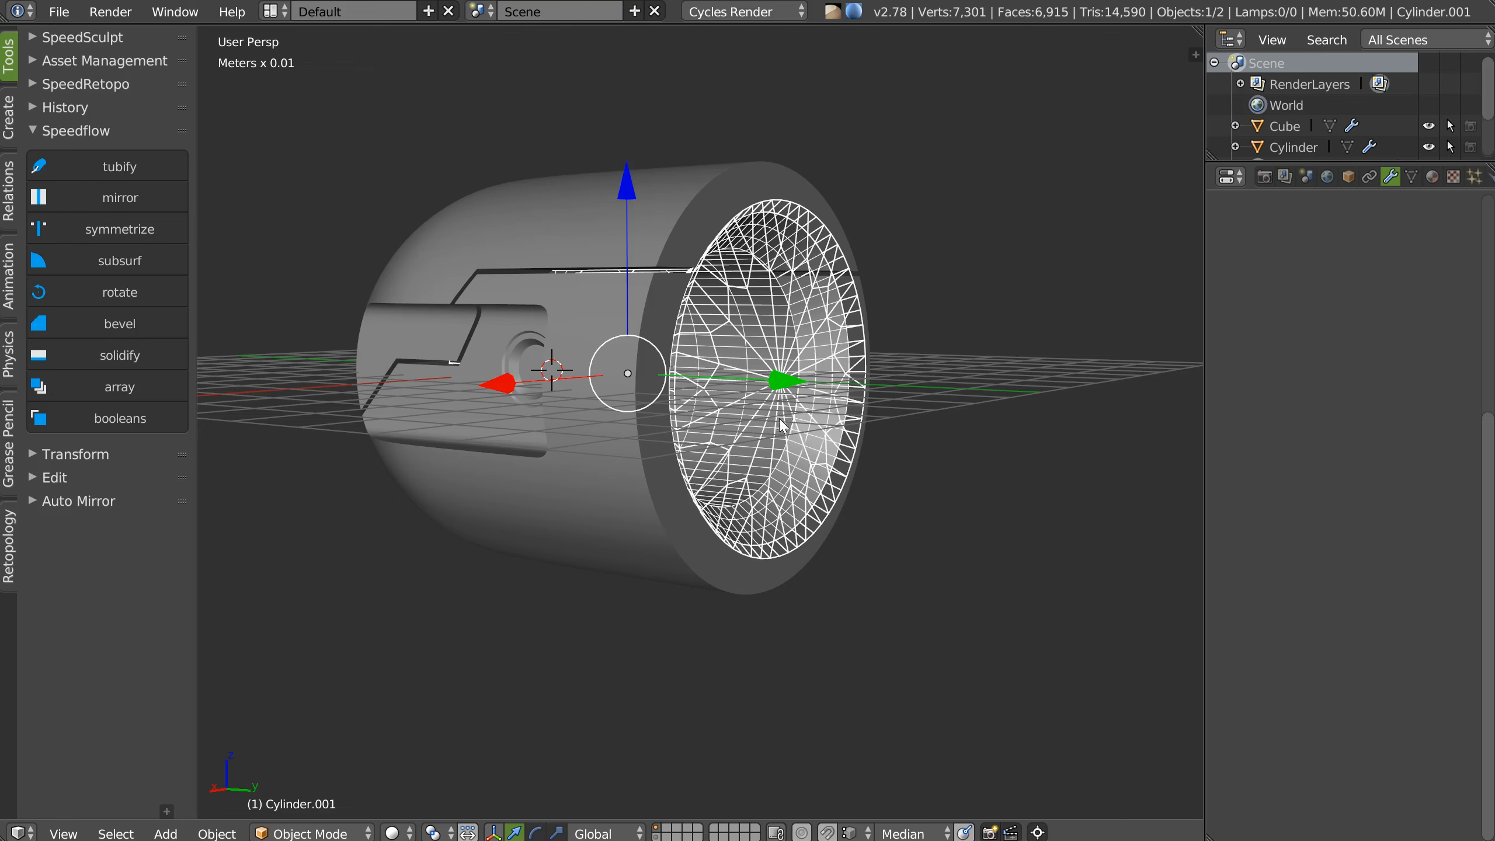
key("m")
left_click(967, 469)
Select the small mirrored cylinder cutter and lower it slightly along Z to centre it in the side recess.
middle_click_drag(876, 468, 794, 450)
middle_click_drag(445, 328, 663, 312)
middle_click_drag(821, 223, 571, 314)
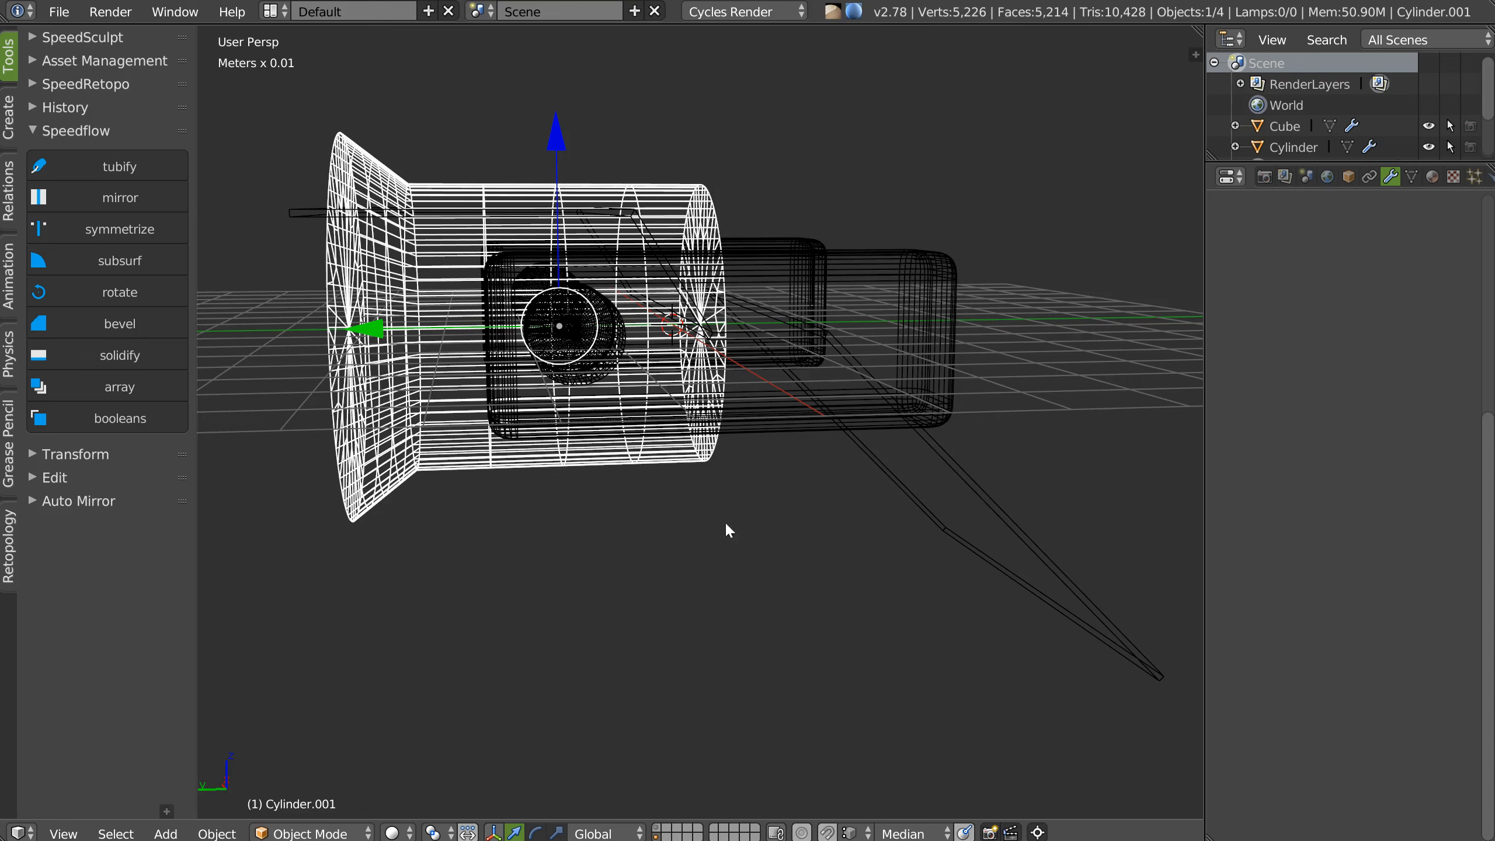
left_click(593, 267)
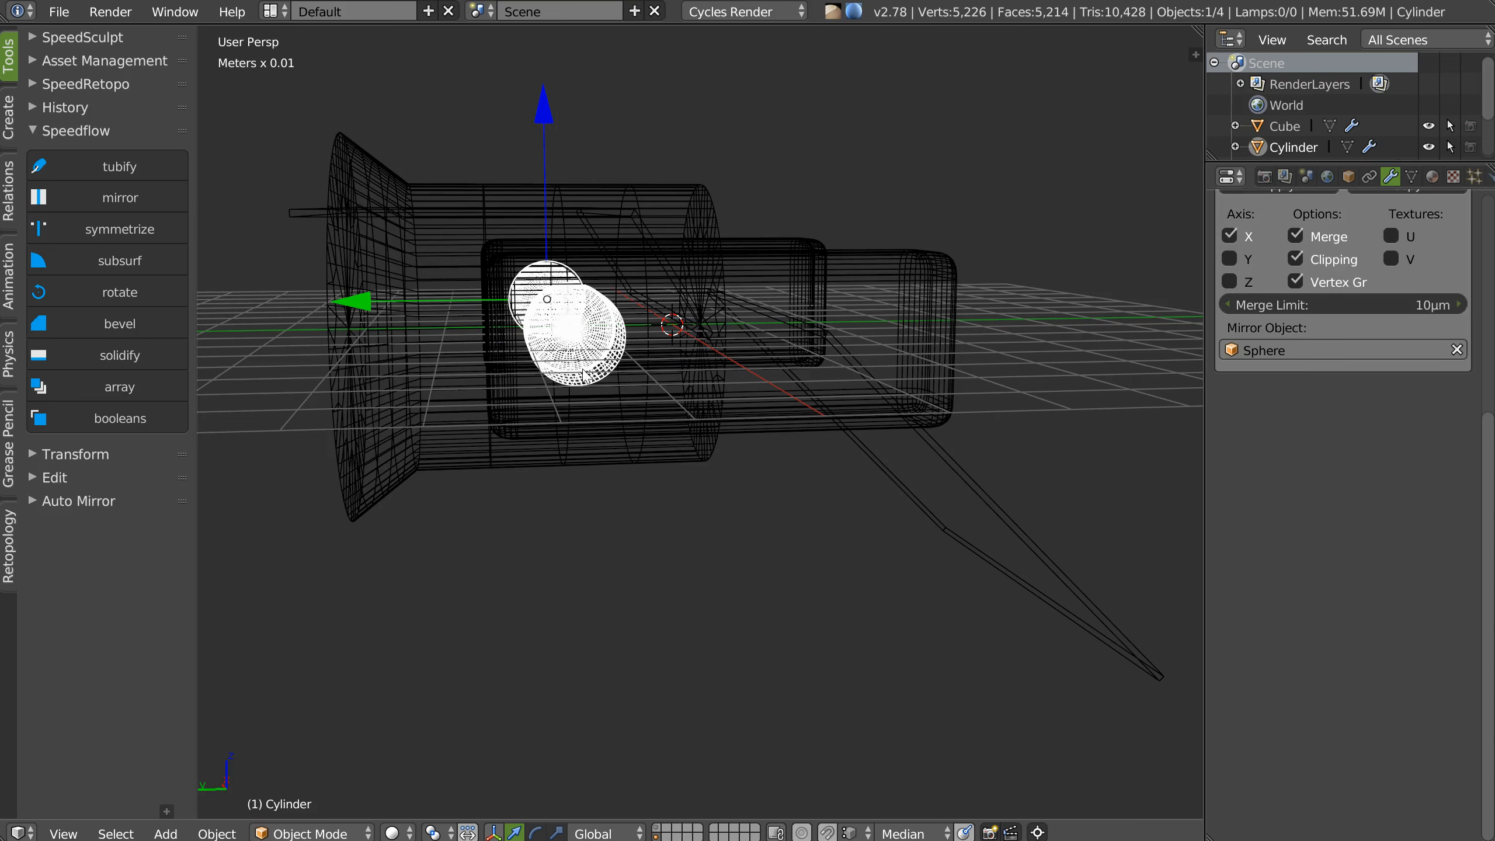
left_click_drag(543, 119, 542, 125)
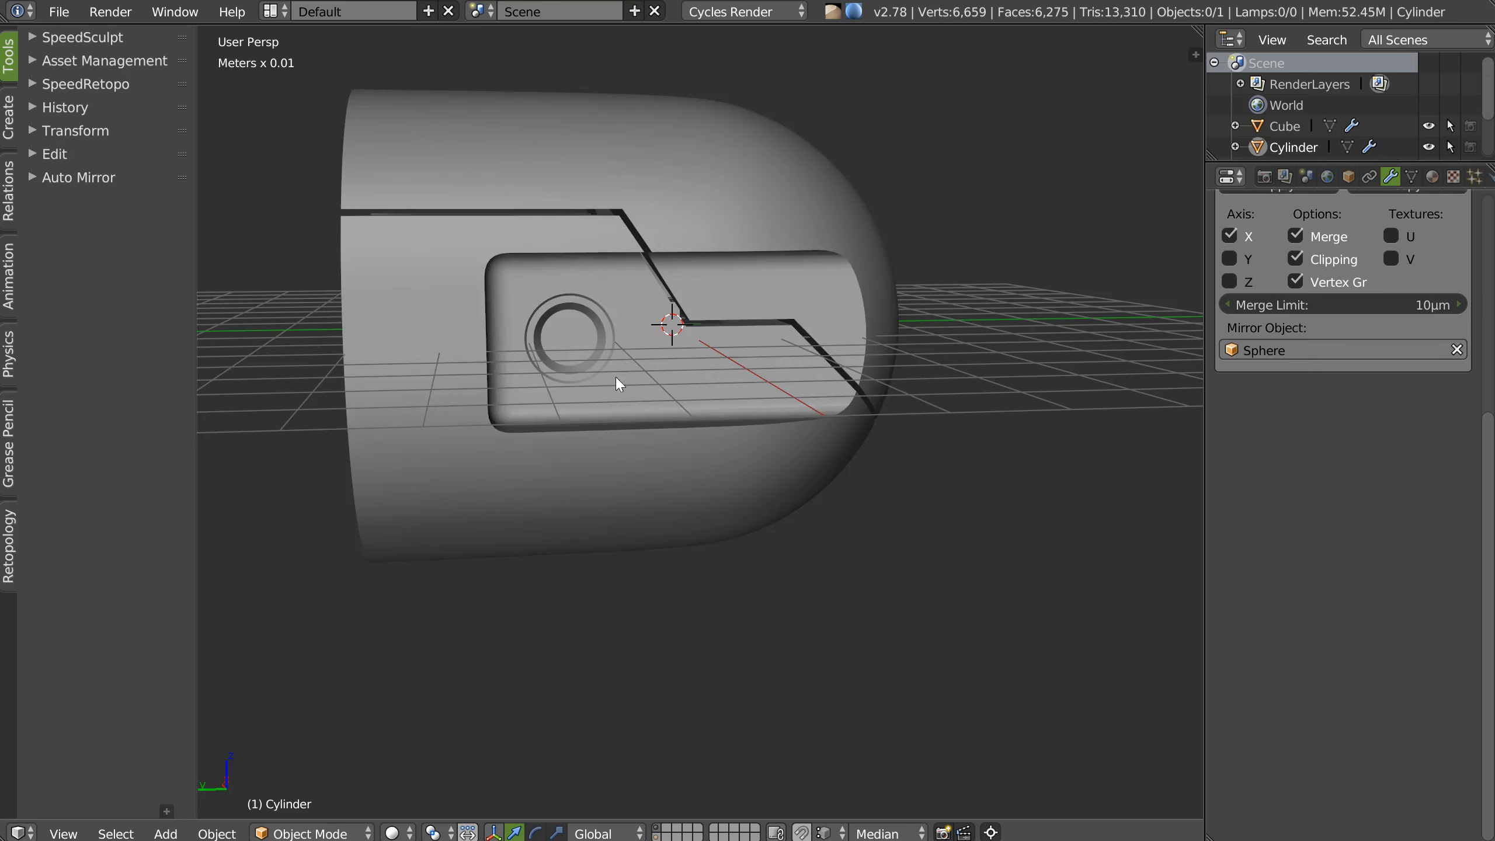
middle_click_drag(616, 376, 468, 296)
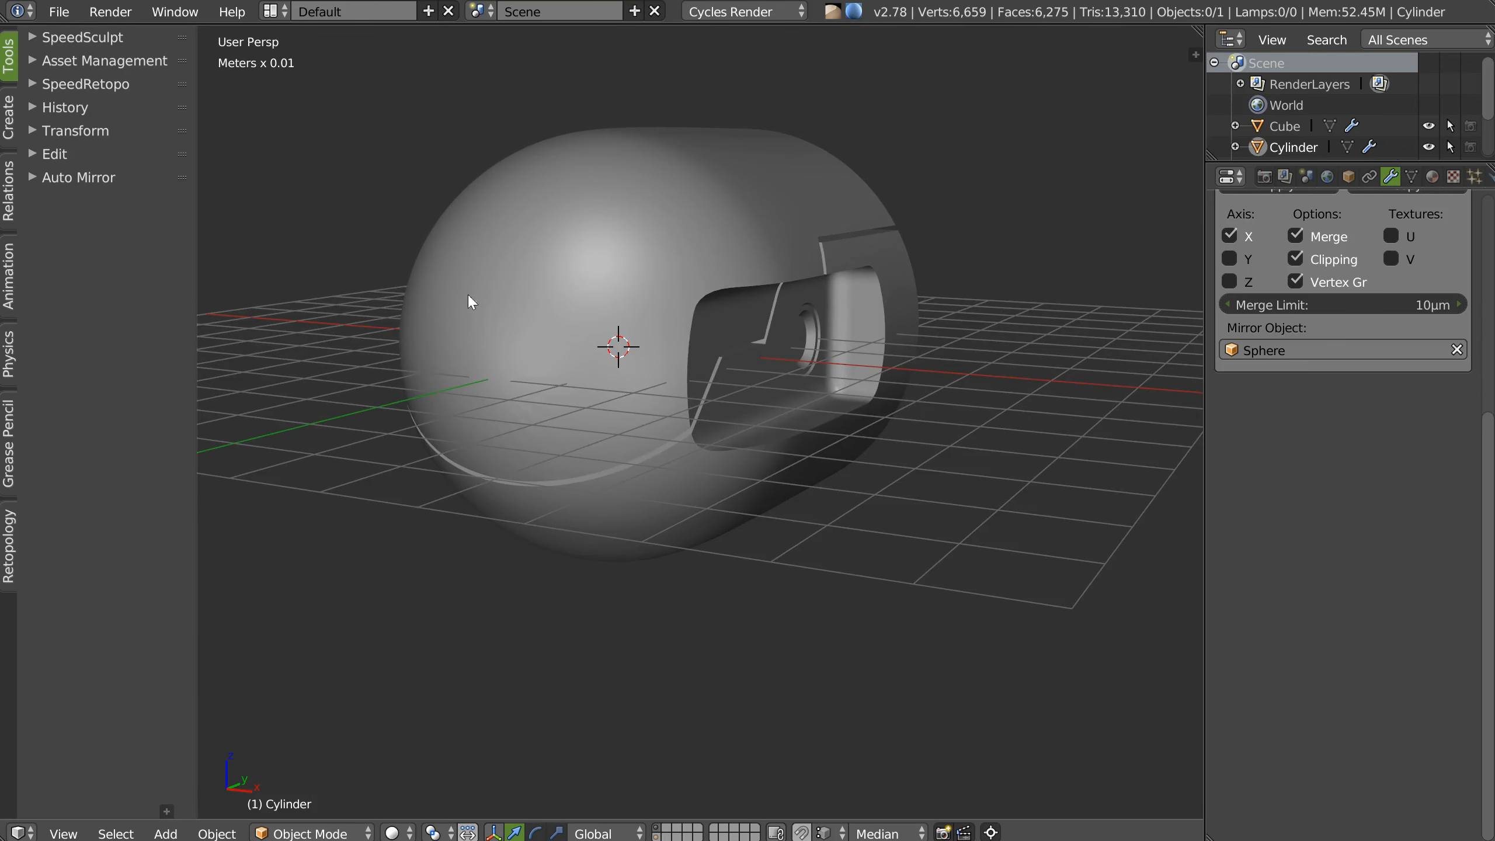
Add a cube primitive, move it in front of the capsule's rounded nose, and raise it along Z.
right_click(594, 428)
left_click(478, 583)
scroll(552, 410, "down", 2)
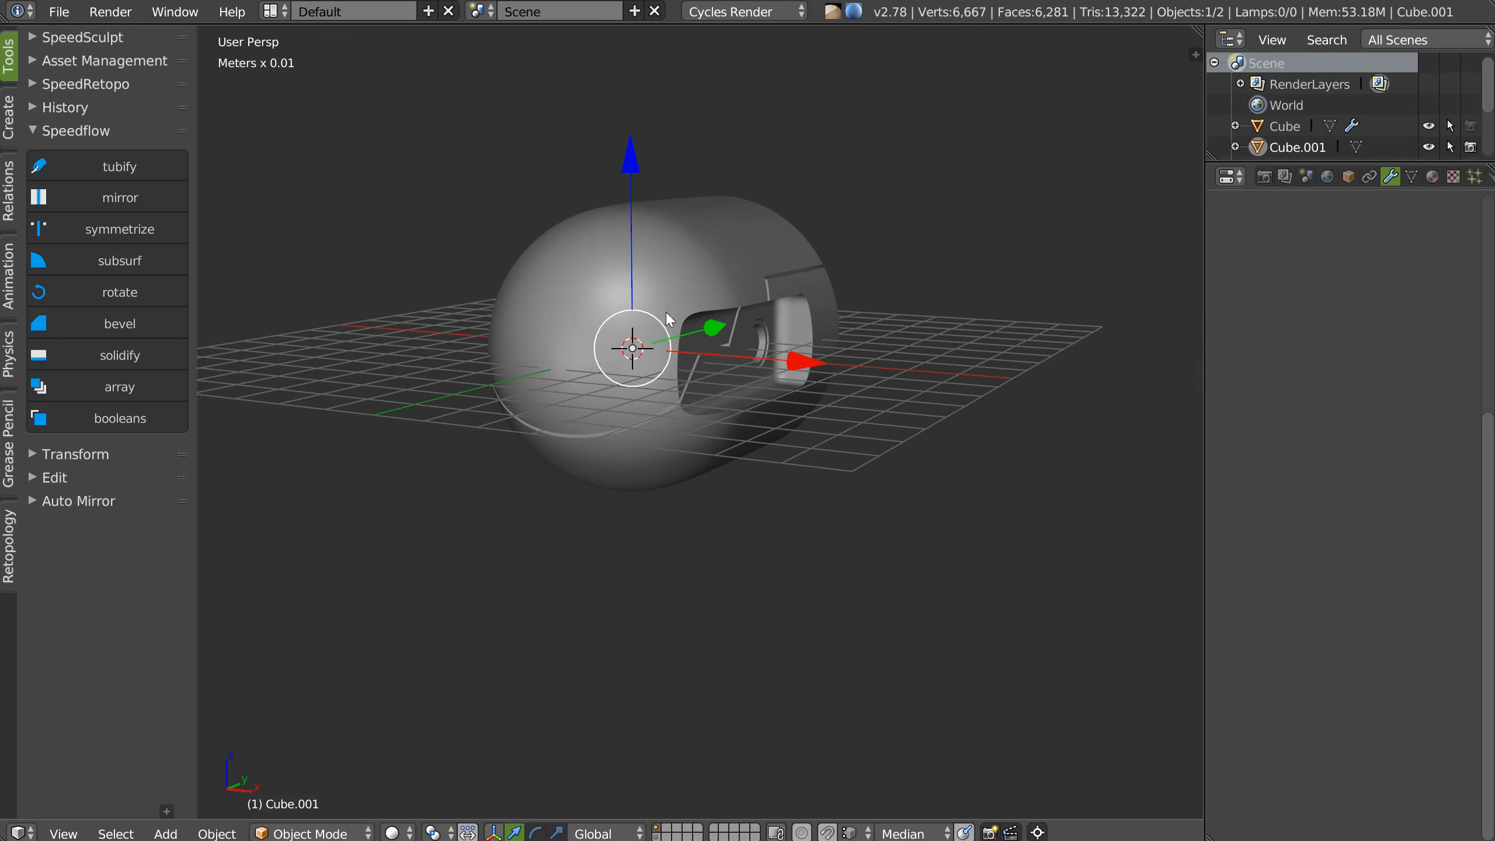
key("g")
left_click(538, 394)
left_click_drag(554, 176, 560, 53)
Rotate the cube 45 degrees about the global X axis with Speedflow's rotate.
middle_click_drag(660, 235, 583, 254)
key("space")
left_click(456, 322)
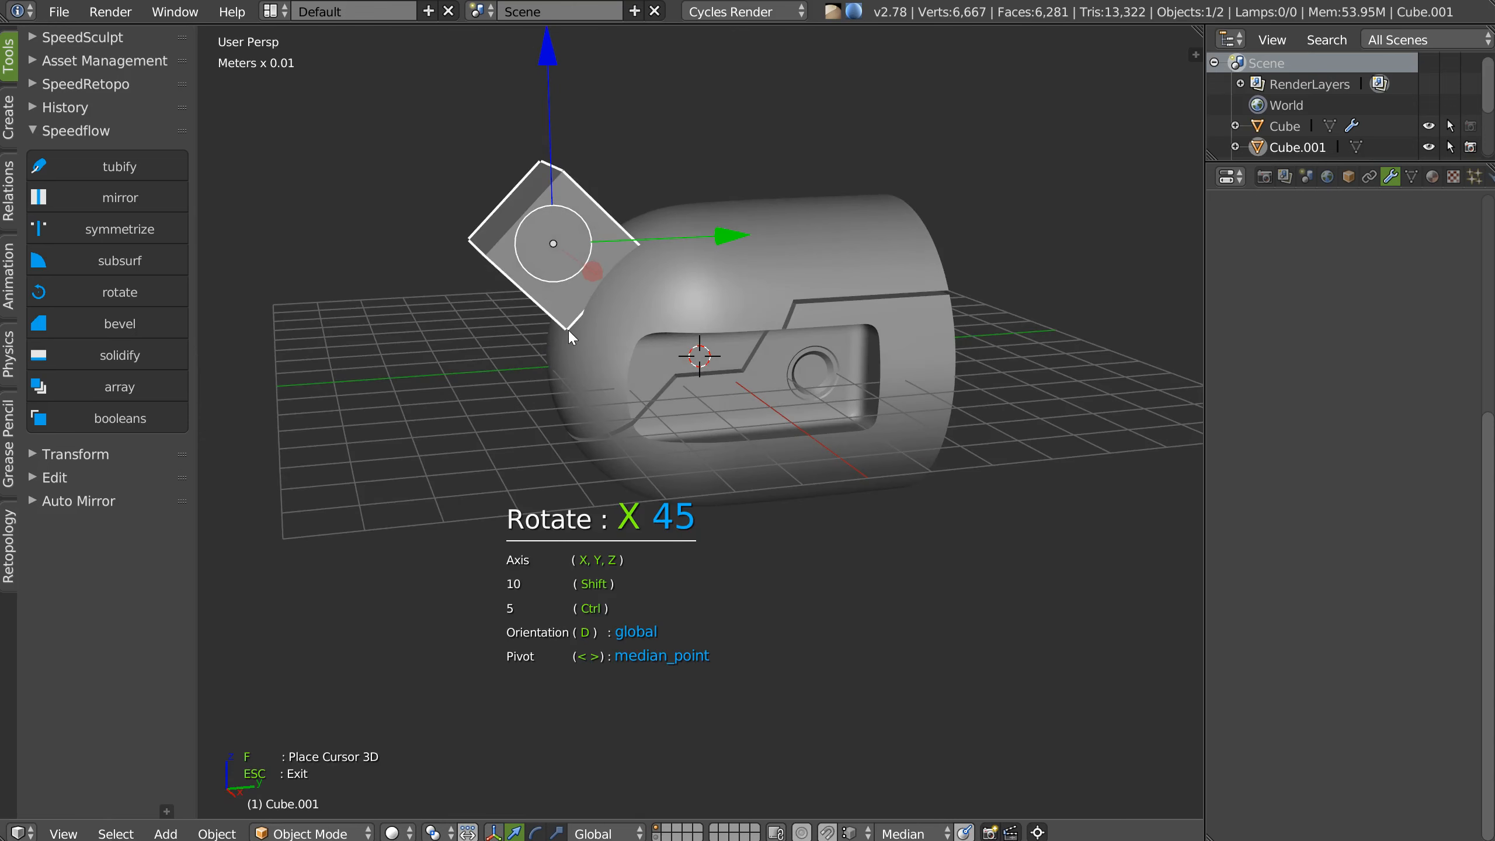
left_click(547, 344)
key("s")
key("x")
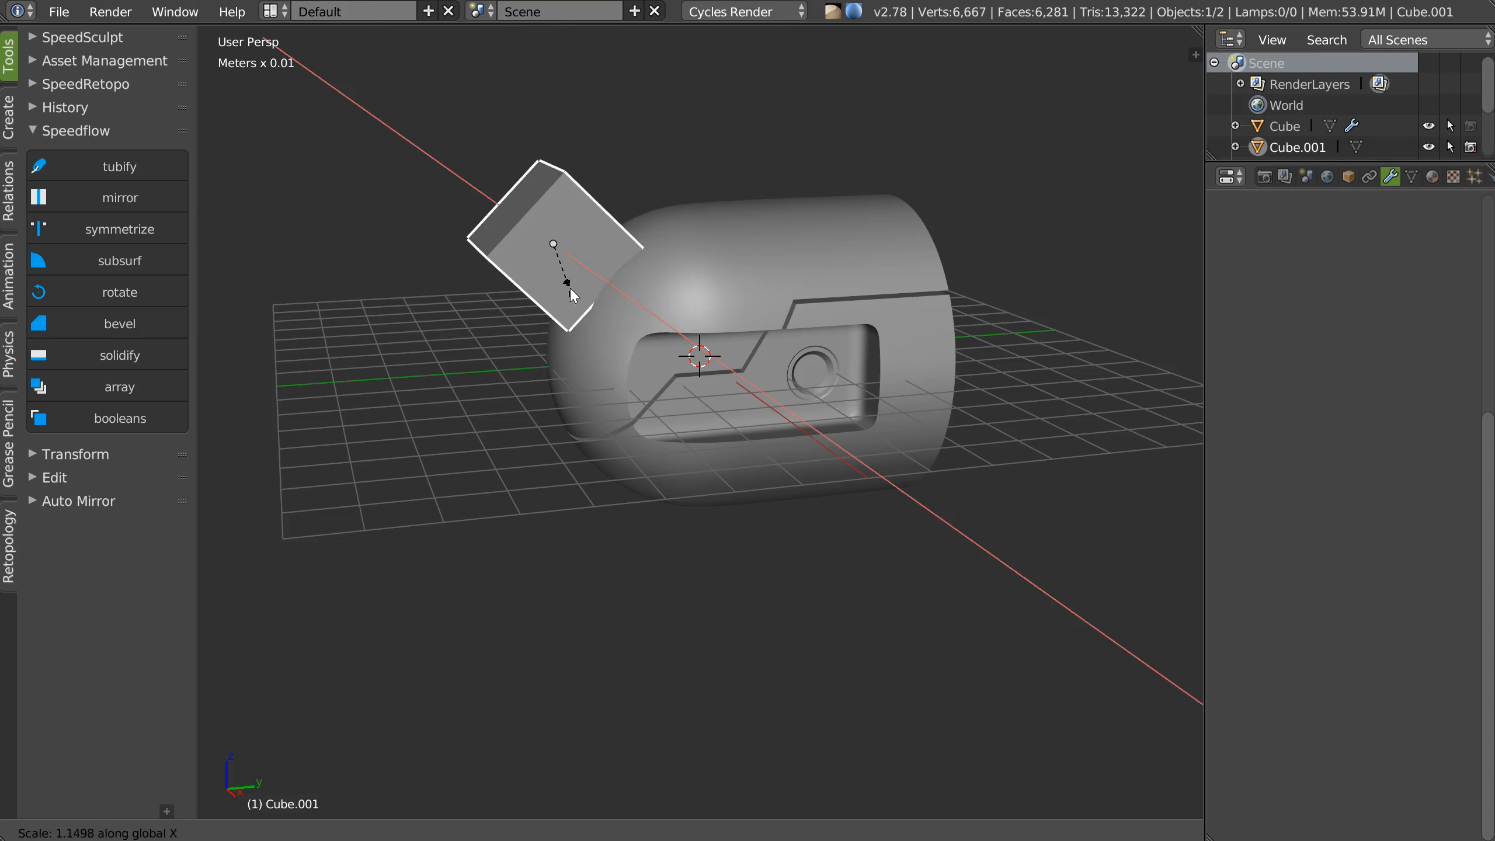
key("Escape")
Stretch the cube along its local Y axis and place it diagonally across the capsule's nose in the right view.
key("s")
key("y")
key("y")
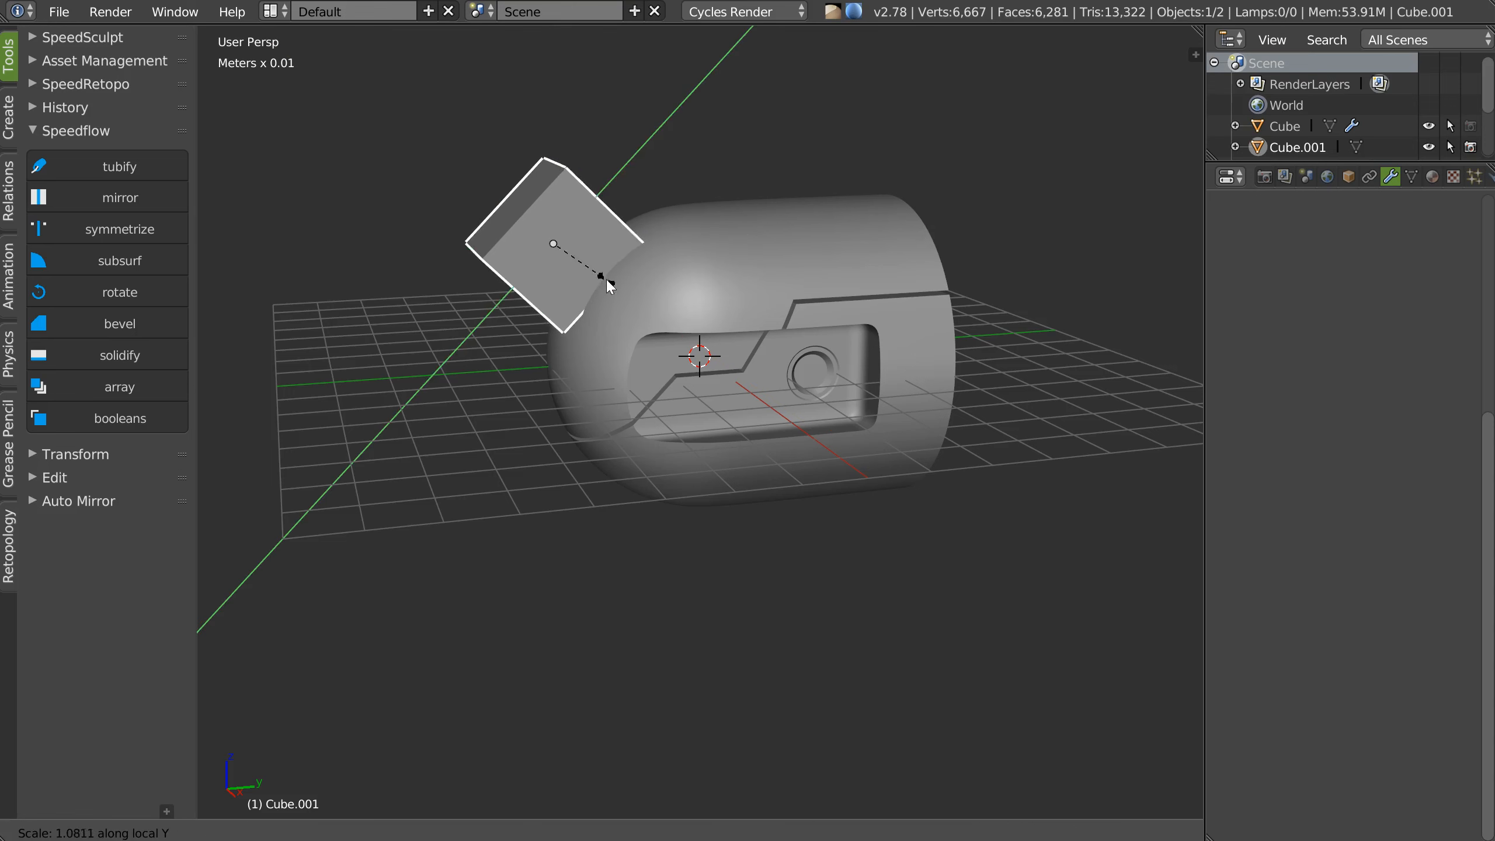
left_click(709, 205)
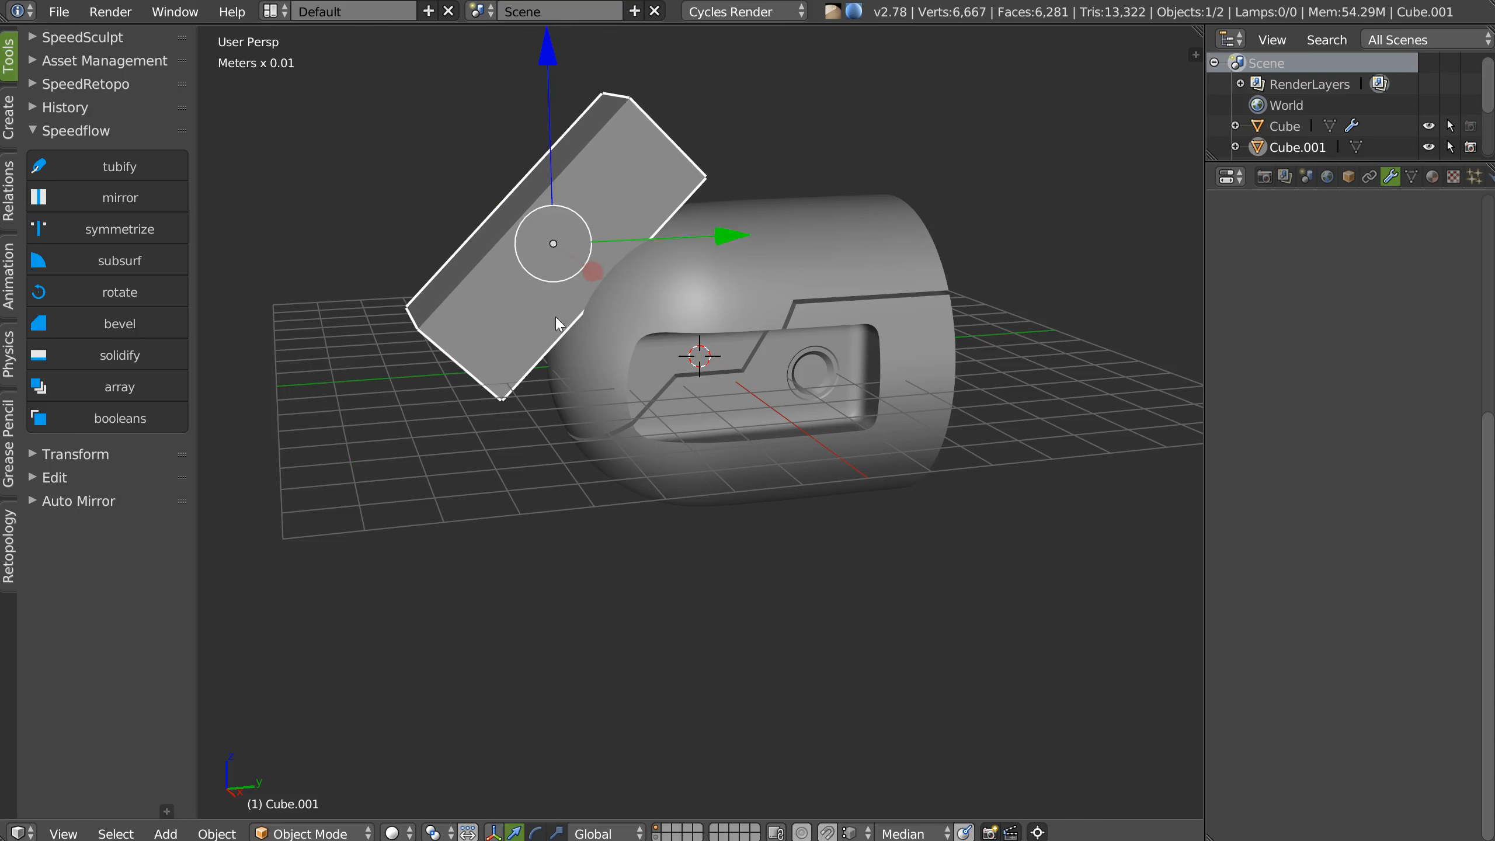
key("KP_3")
key("g")
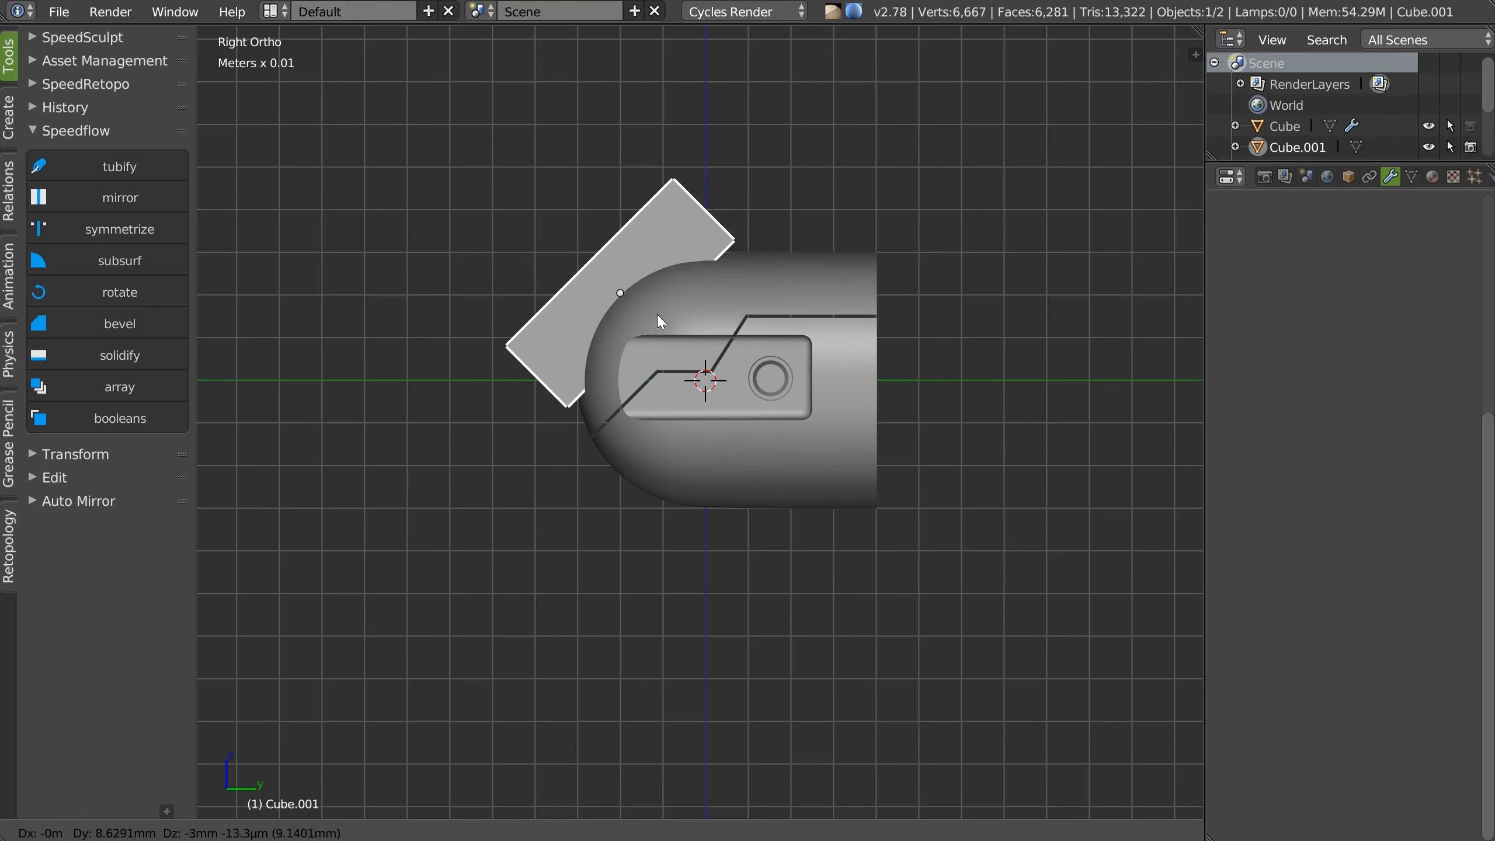
left_click(612, 355)
Bevel the diagonal cube cutter with Speedflow's bevel at size 0.39 and increase its number of segments.
middle_click_drag(613, 356, 651, 348)
key("q")
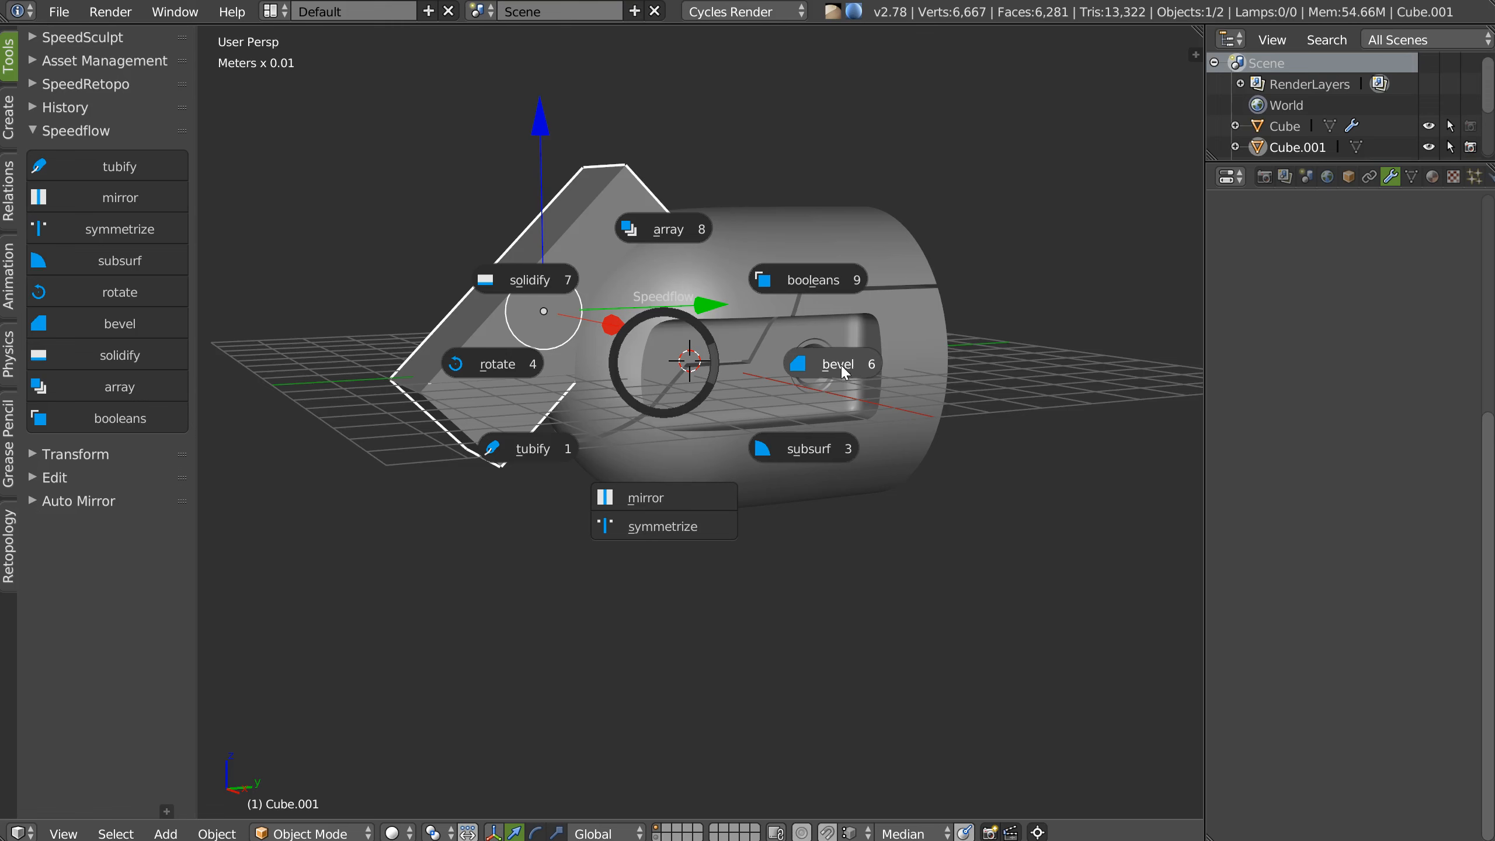
left_click(882, 353)
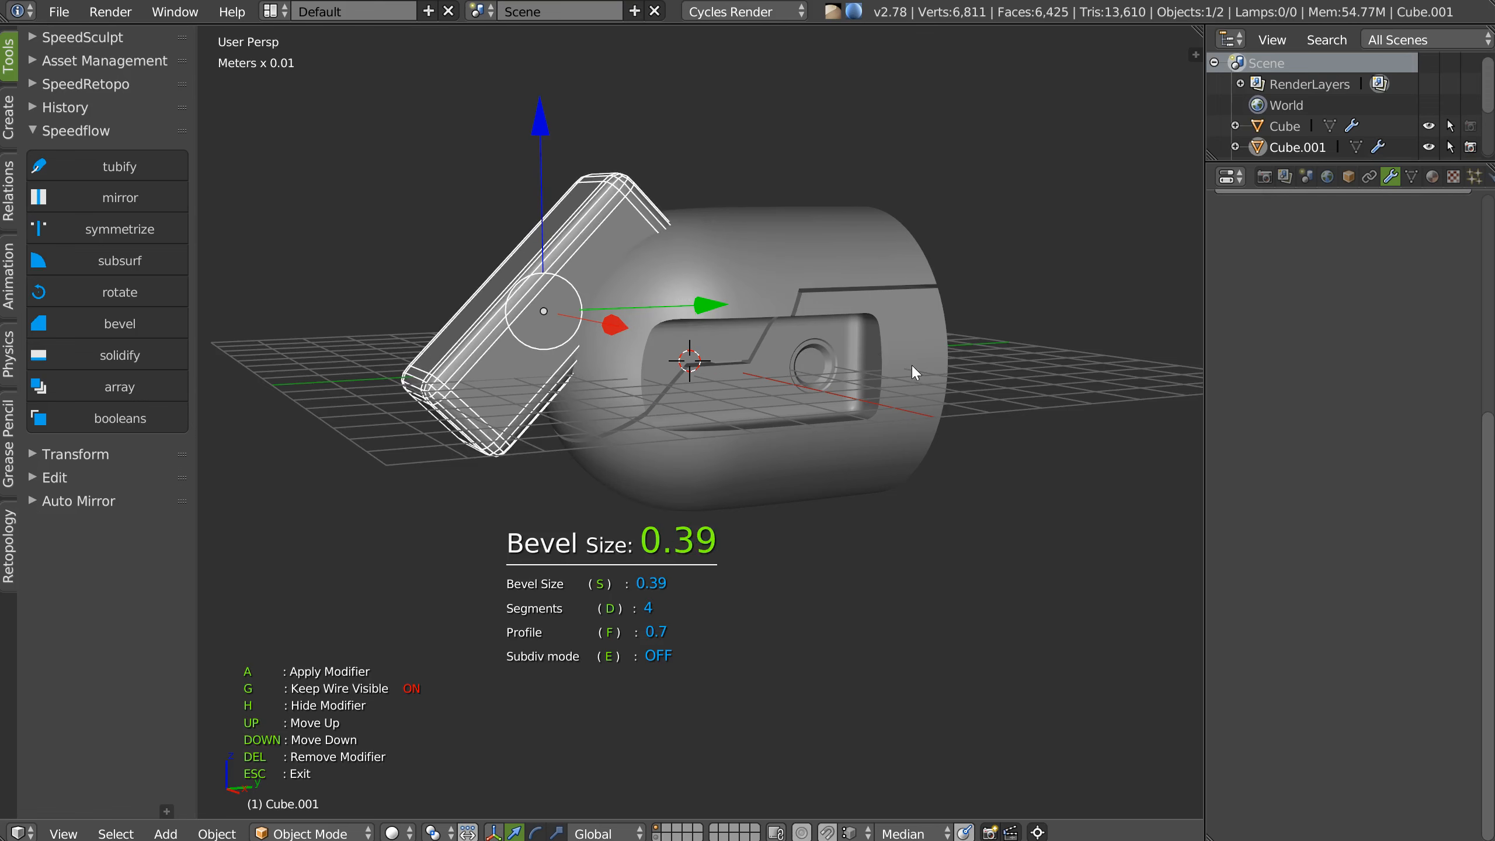
key("d")
left_click(1090, 366)
key("Escape")
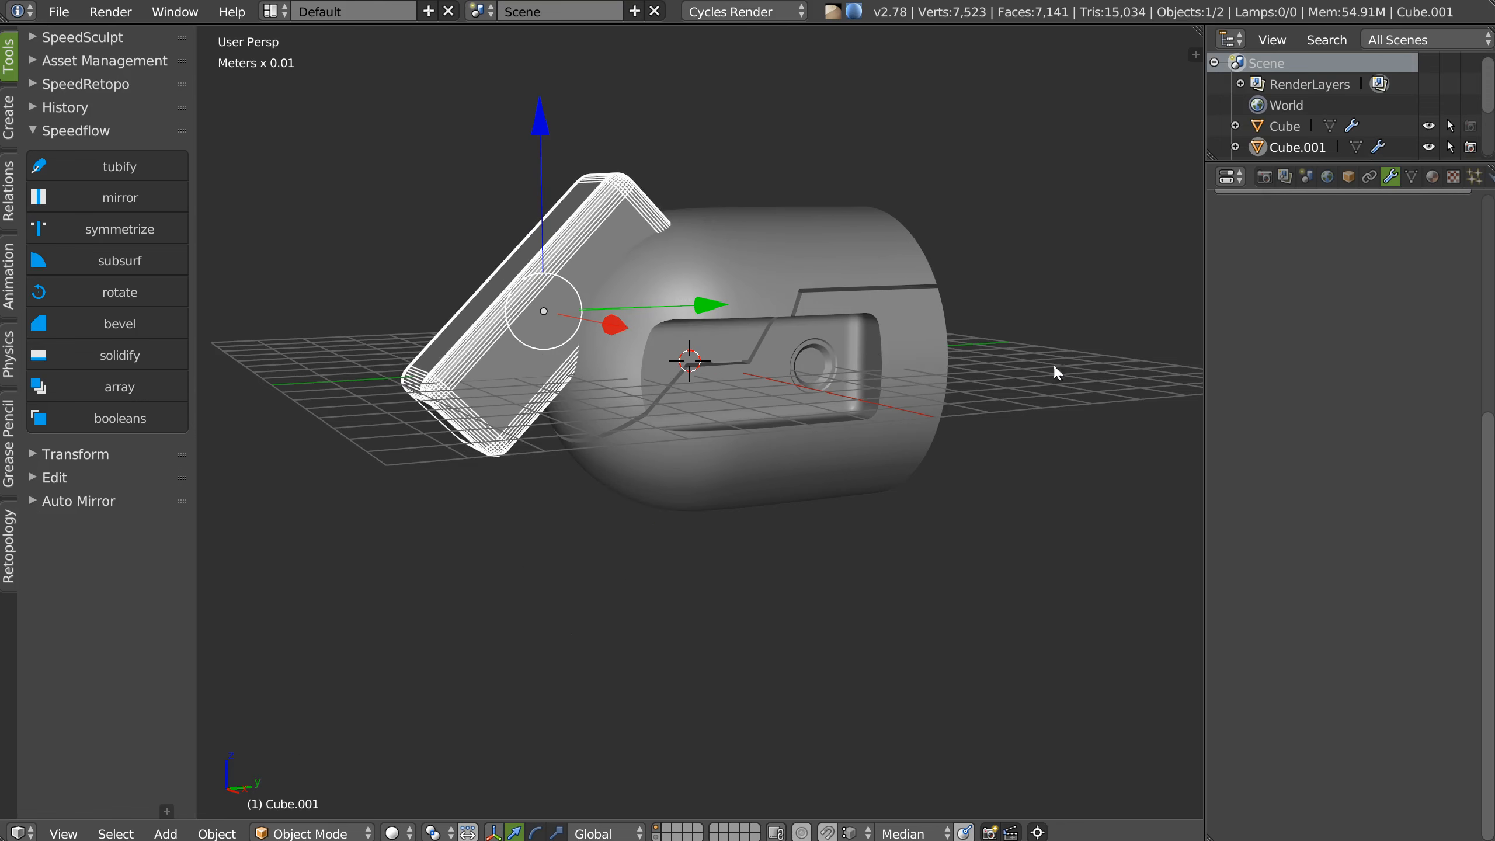
Cut the beveled cube out of the capsule's nose with a boolean difference and move the cutter to another layer.
right_click(635, 407, "shift")
key("q")
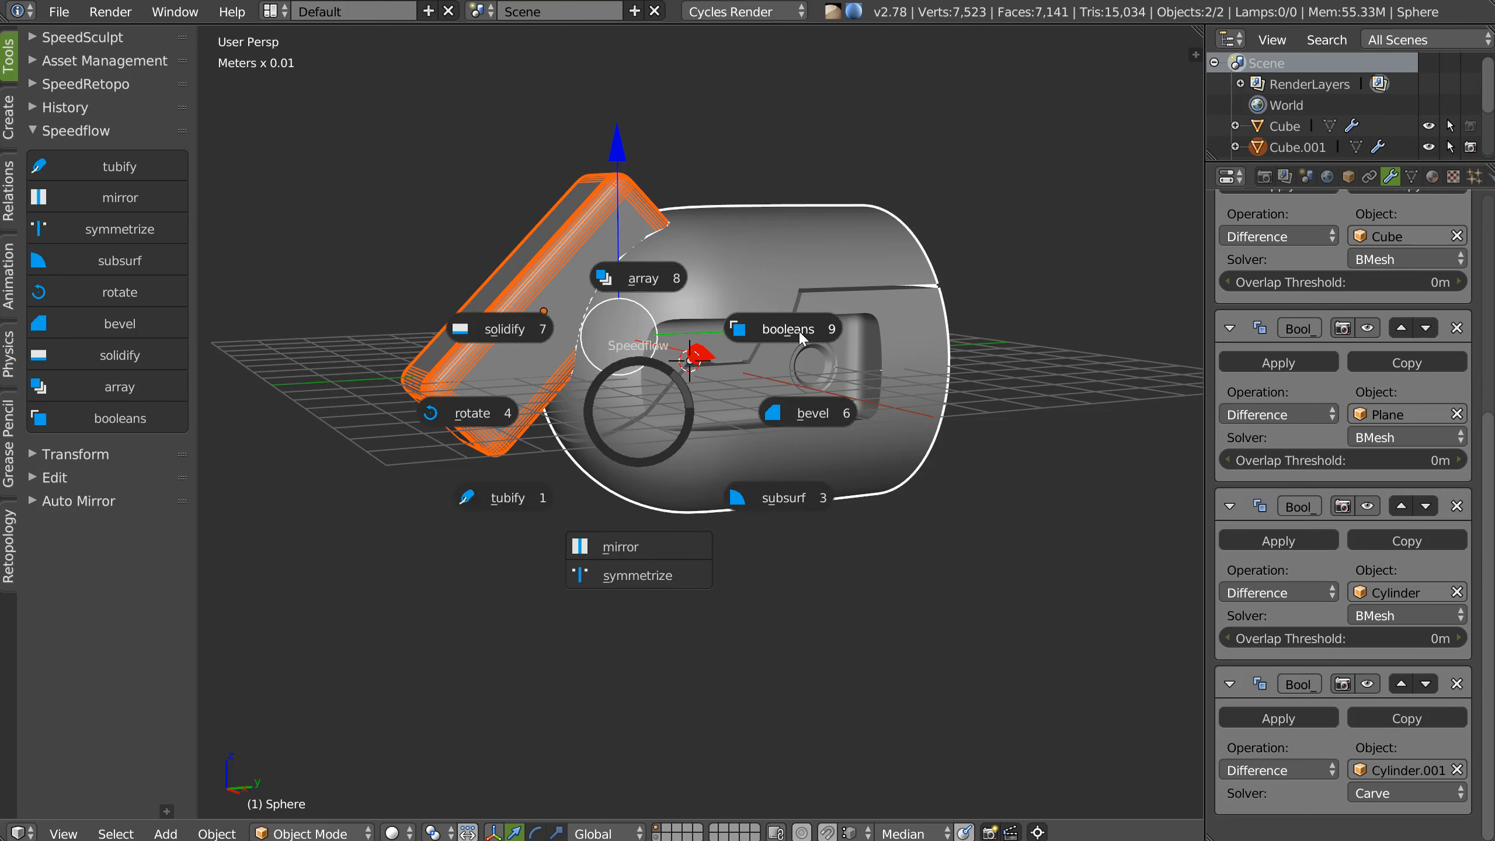
left_click(799, 333)
key("Escape")
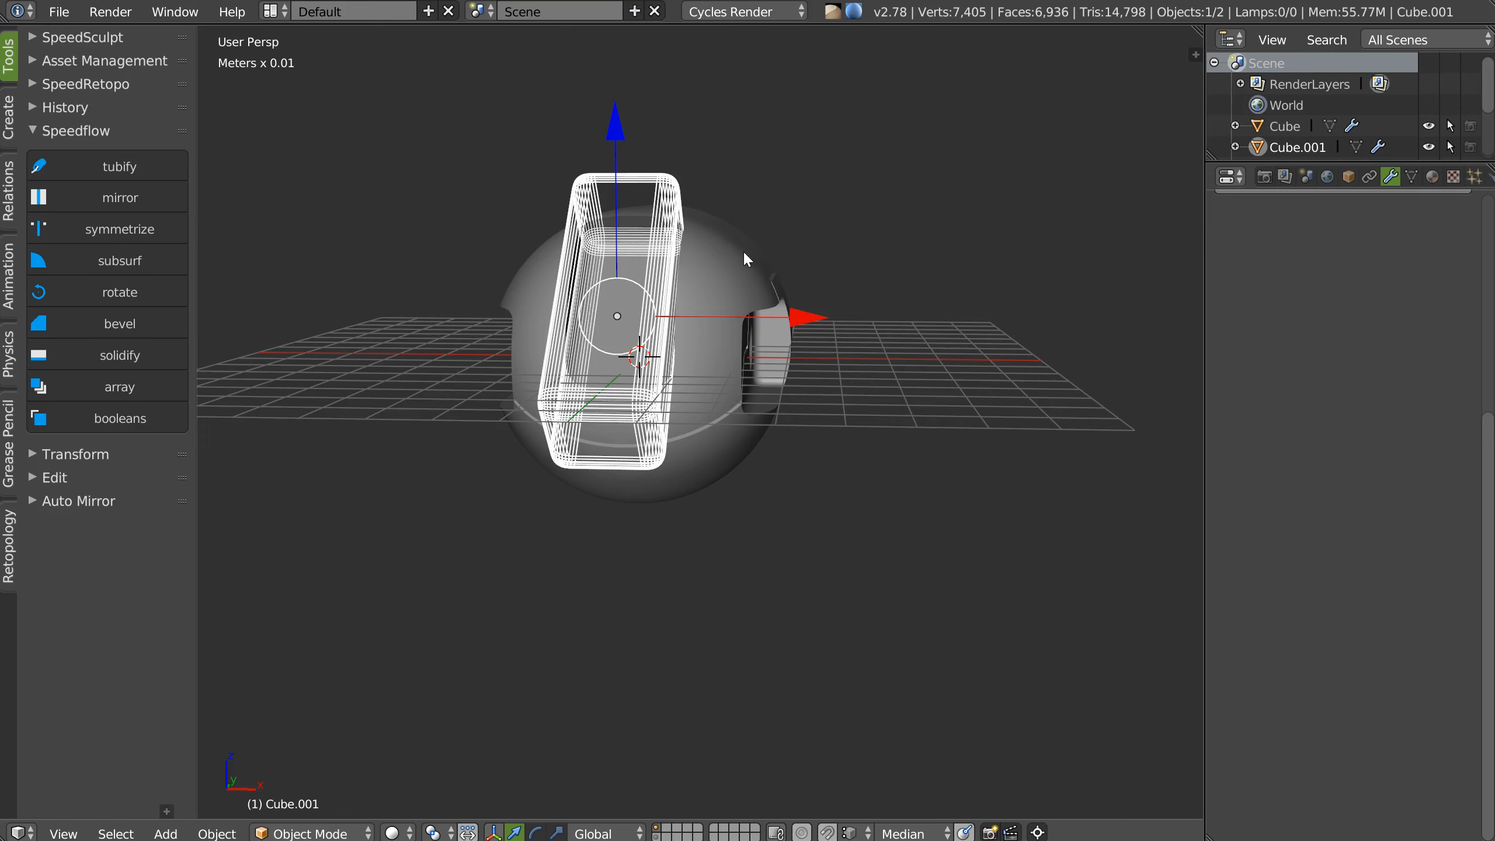
key("m")
left_click(913, 306)
middle_click_drag(645, 321, 719, 350)
scroll(633, 290, "up", 3)
Add a UV sphere and raise it along Z until it sits on top of the capsule.
right_click(720, 350)
left_click(694, 505)
middle_click_drag(693, 504, 713, 354)
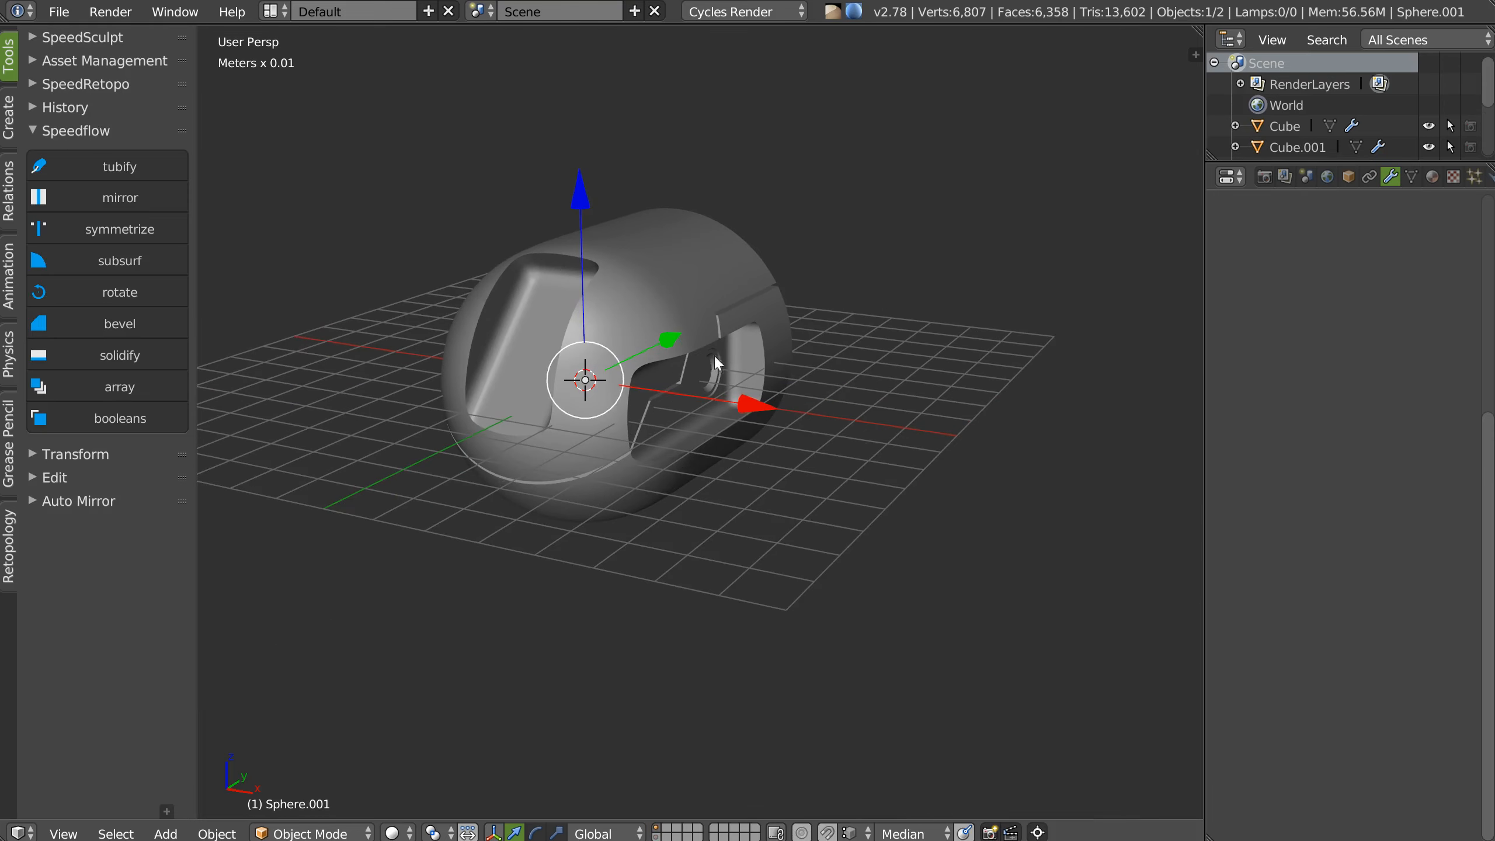
left_click_drag(572, 203, 545, 41)
mouse_move(647, 221)
middle_mouse_down()
mouse_move(608, 248)
mouse_move(634, 209)
middle_mouse_up()
scroll(635, 210, "up", 4)
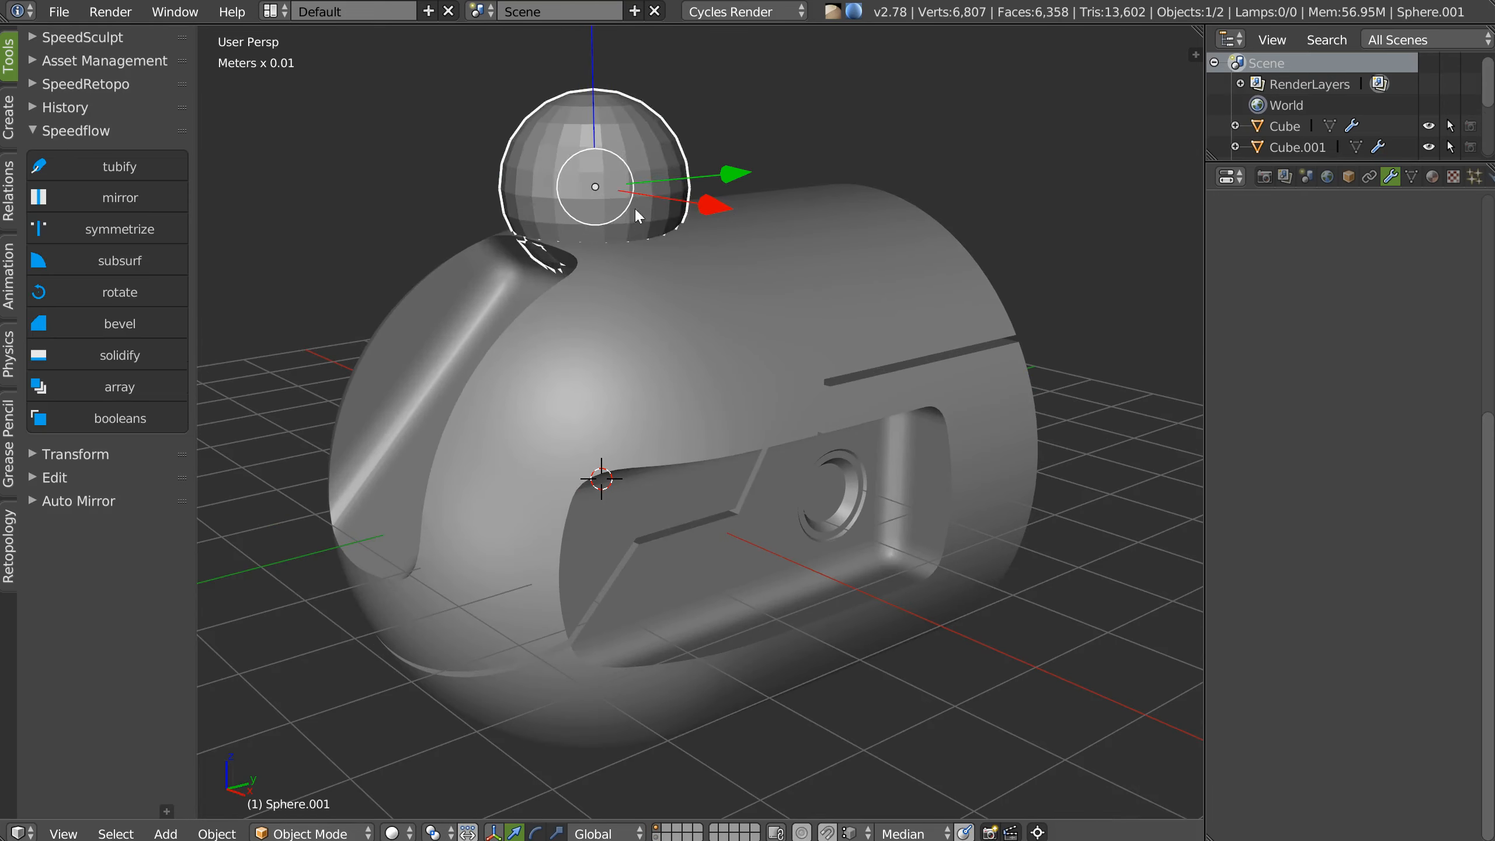
Select the lower half of the sphere in Edit Mode and extrude it downward about 2 cm into a pill shape.
key("Tab")
left_click(539, 205, "alt")
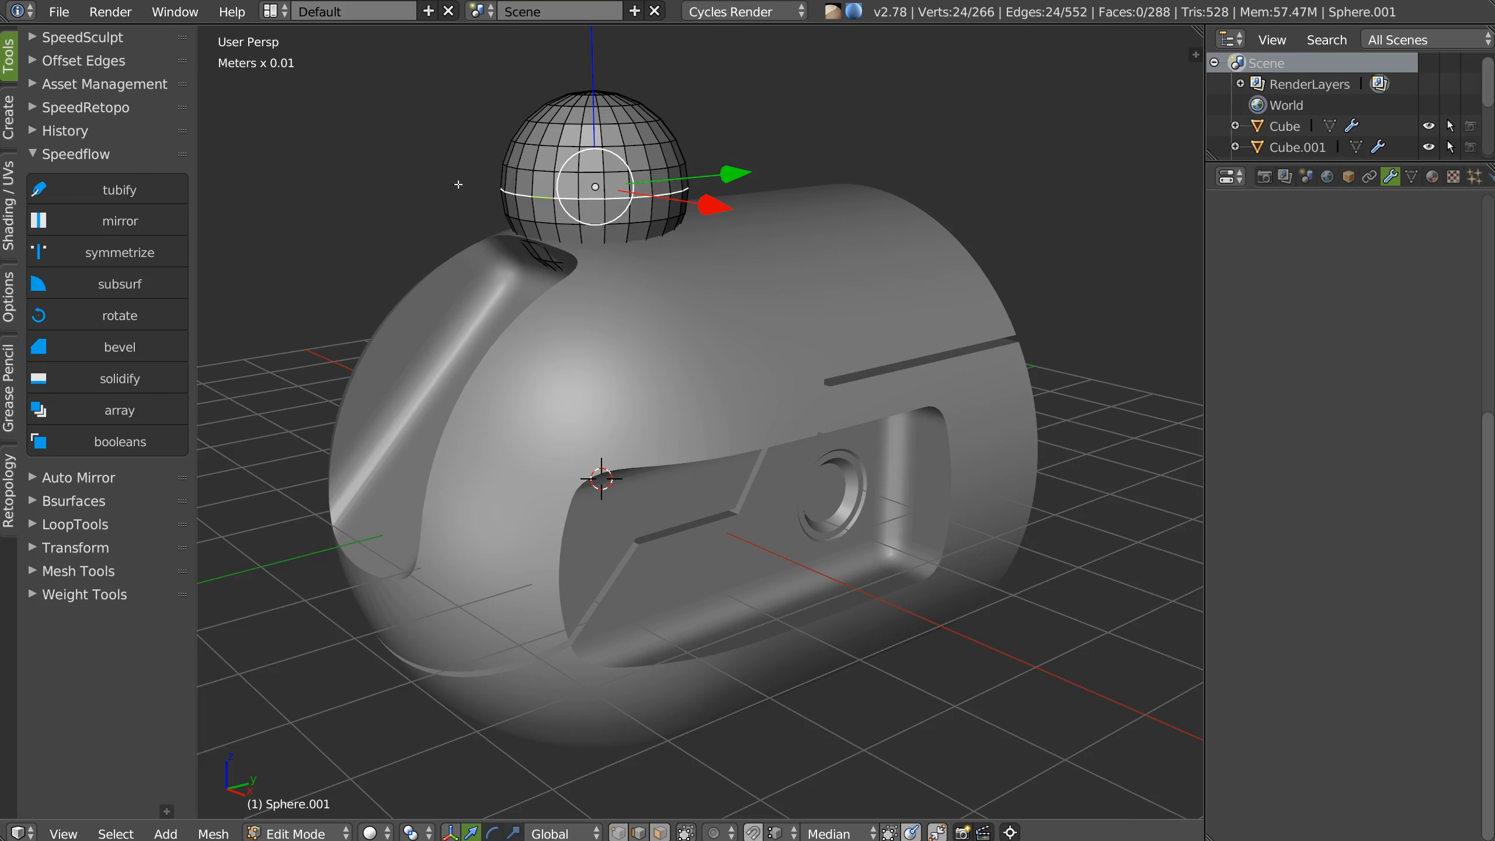
key("a")
left_click(397, 145)
key("Tab")
left_click(656, 225)
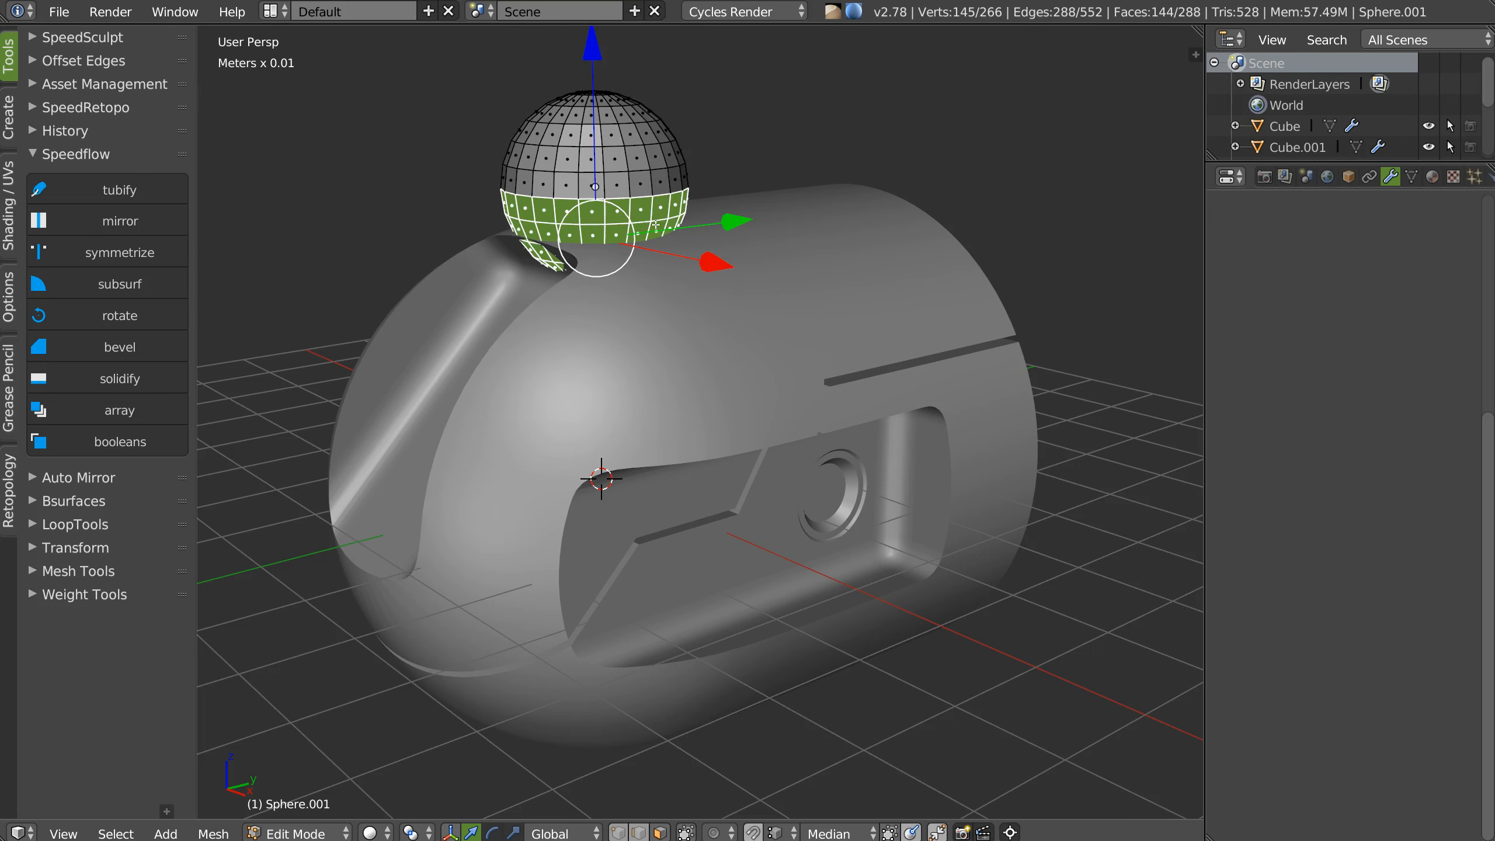
key("e")
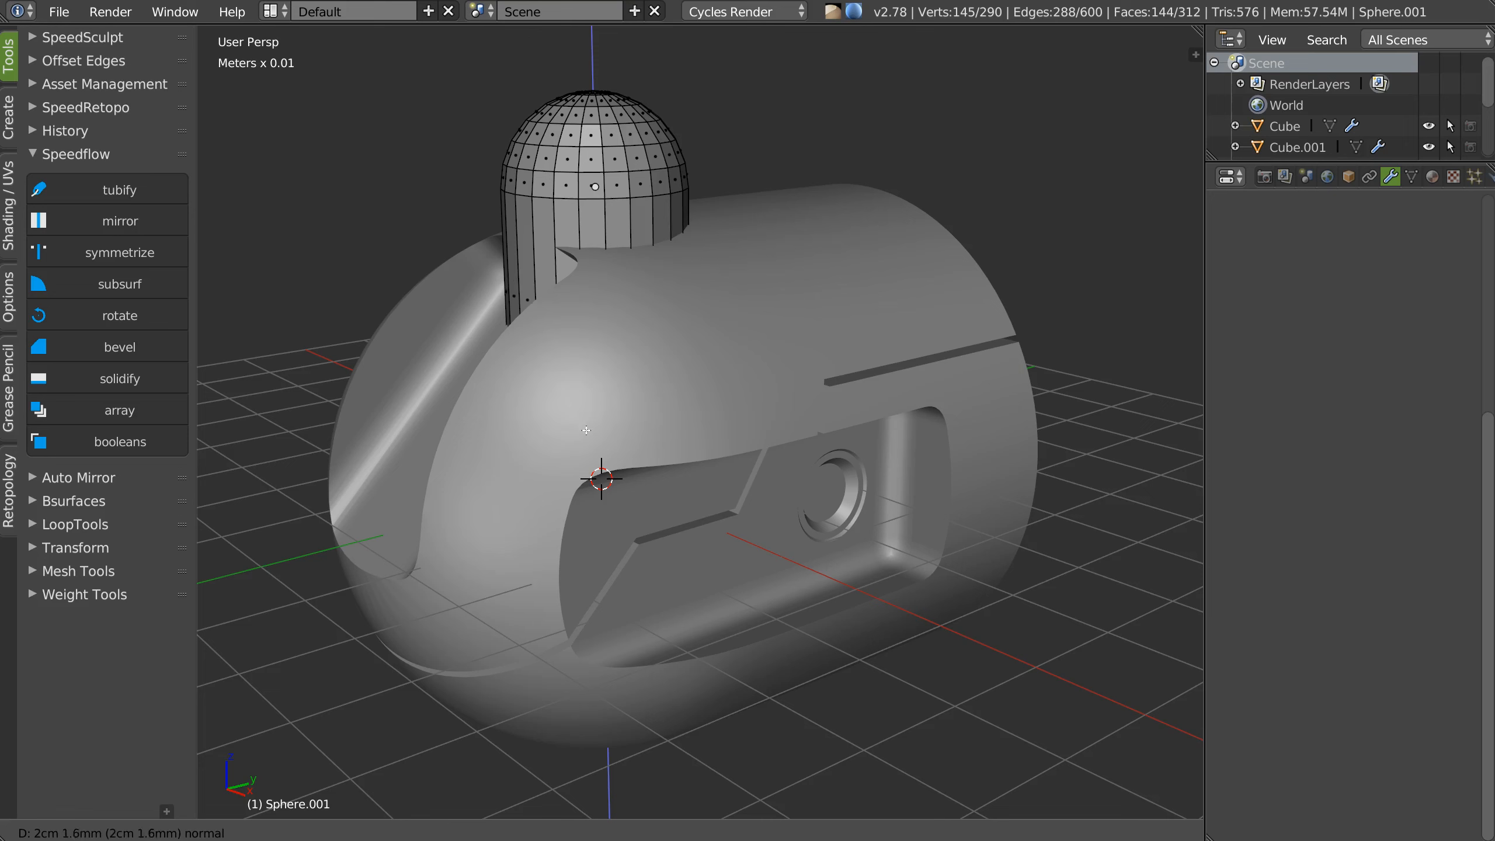
left_click(588, 398)
key("Tab")
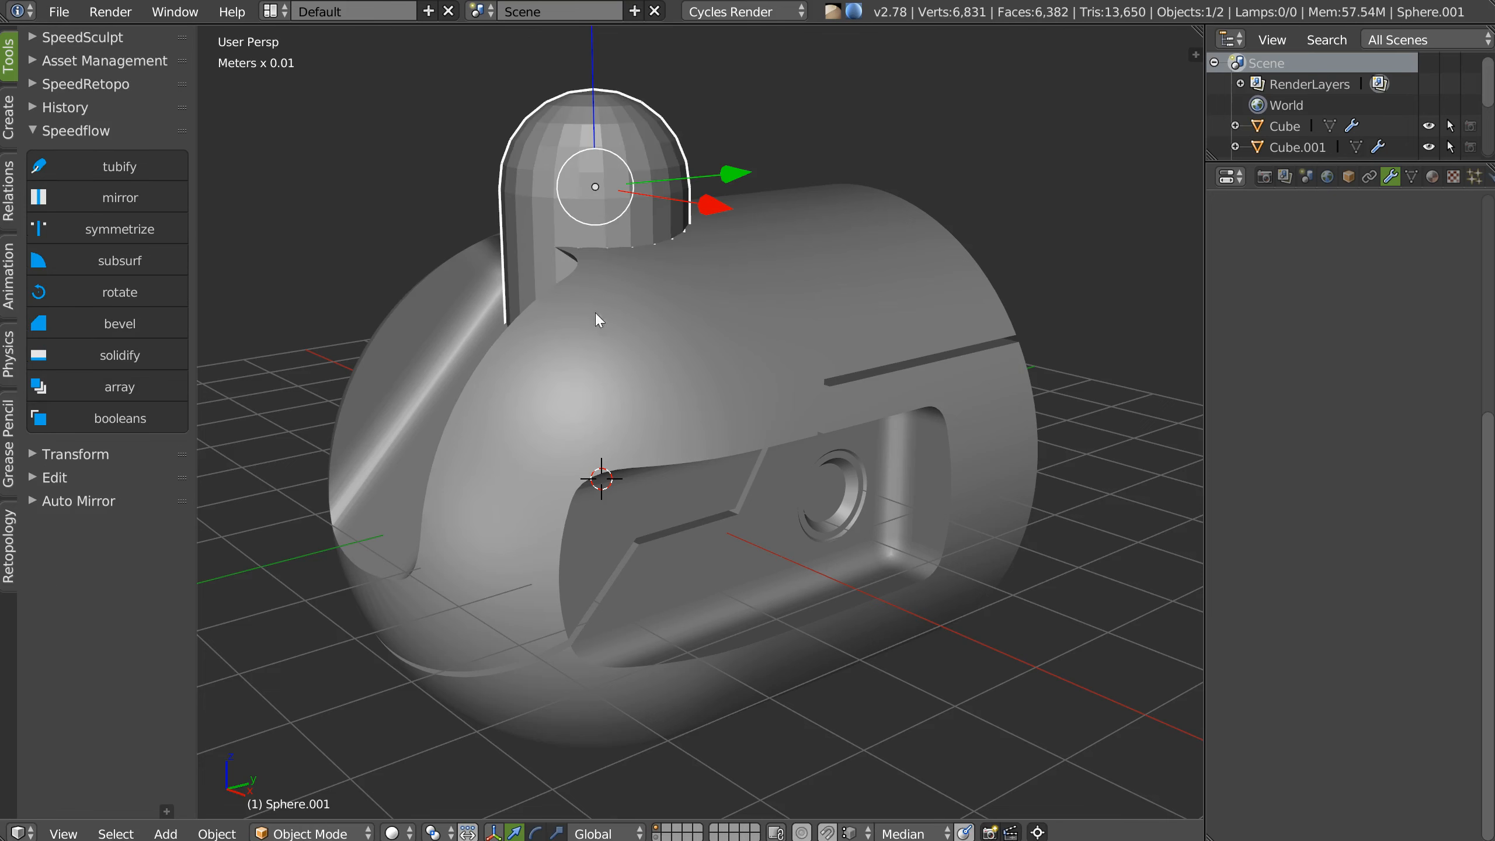
Center the pill's origin on its geometry and move it along X to the side of the capsule.
right_click(603, 268)
left_click(476, 208)
scroll(608, 318, "down", 4)
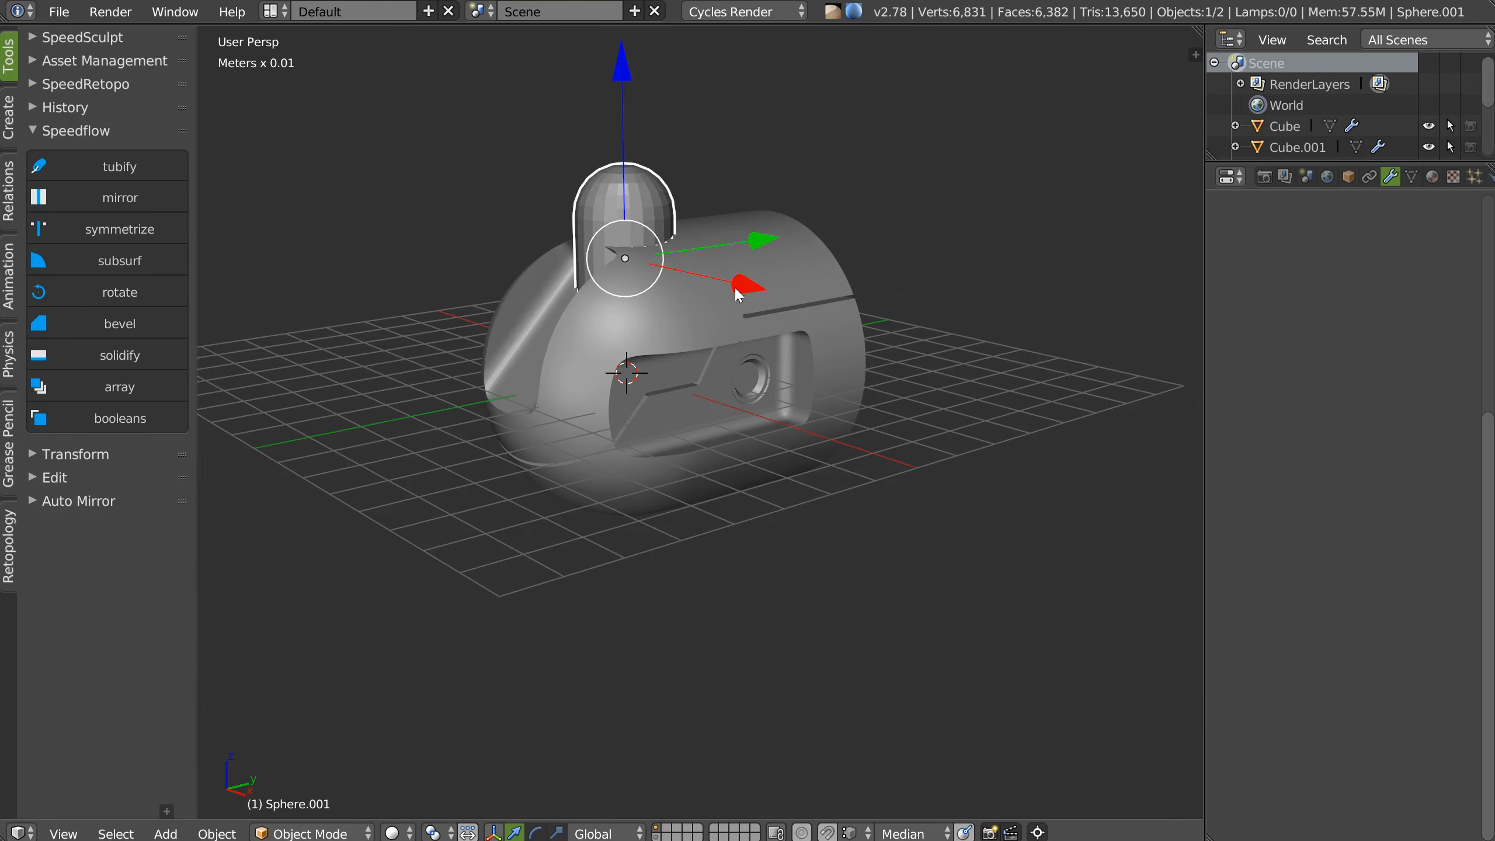
left_click_drag(739, 294, 763, 342)
Rotate the pill about the global X axis with Speedflow's rotate until it lies parallel to the capsule's length.
key("space")
left_click(584, 350)
key("x")
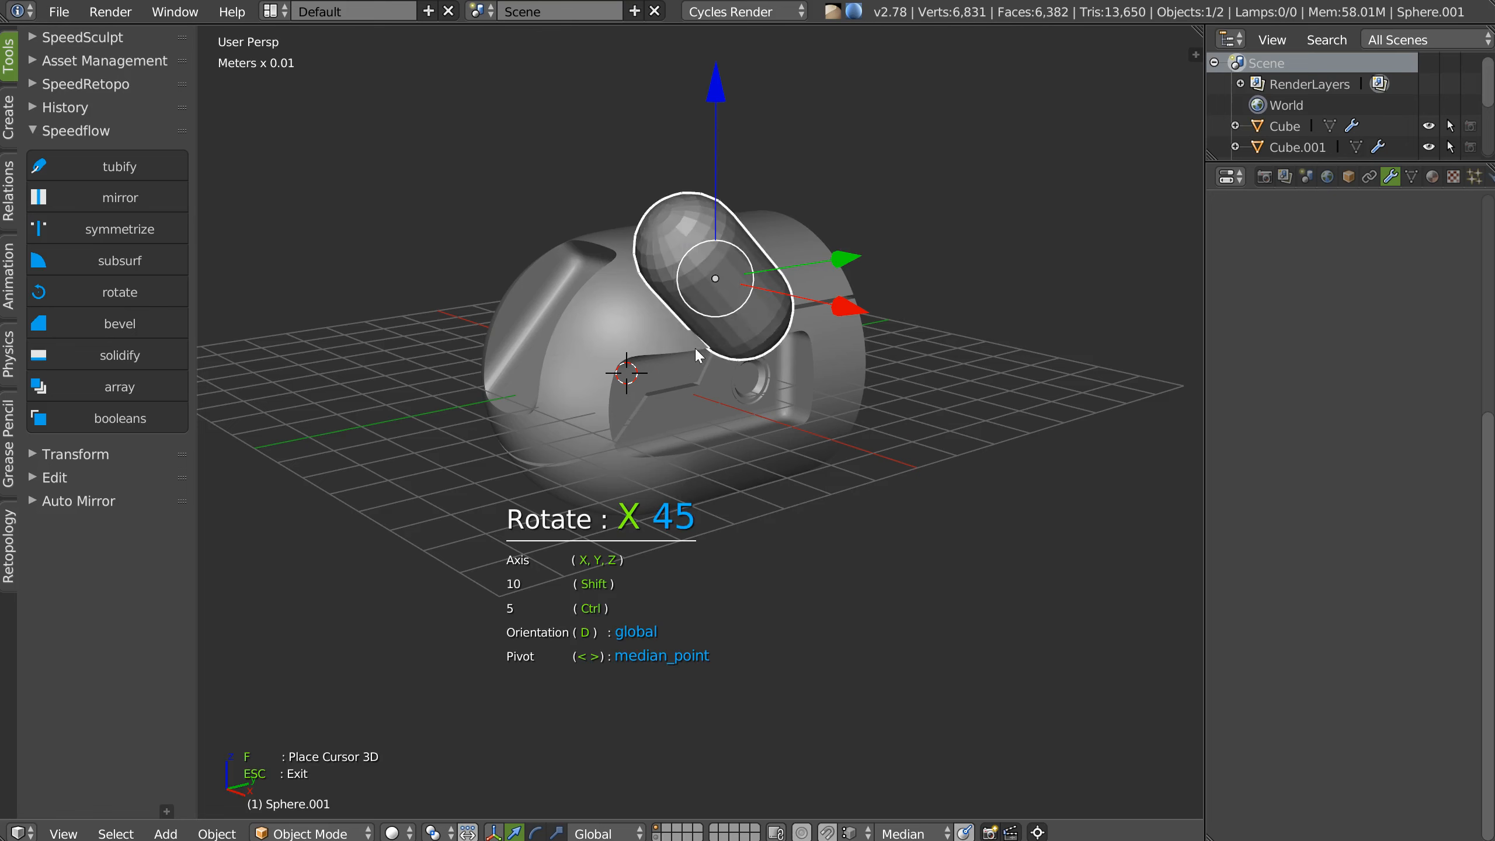
left_click(785, 357)
middle_click_drag(744, 364, 801, 328)
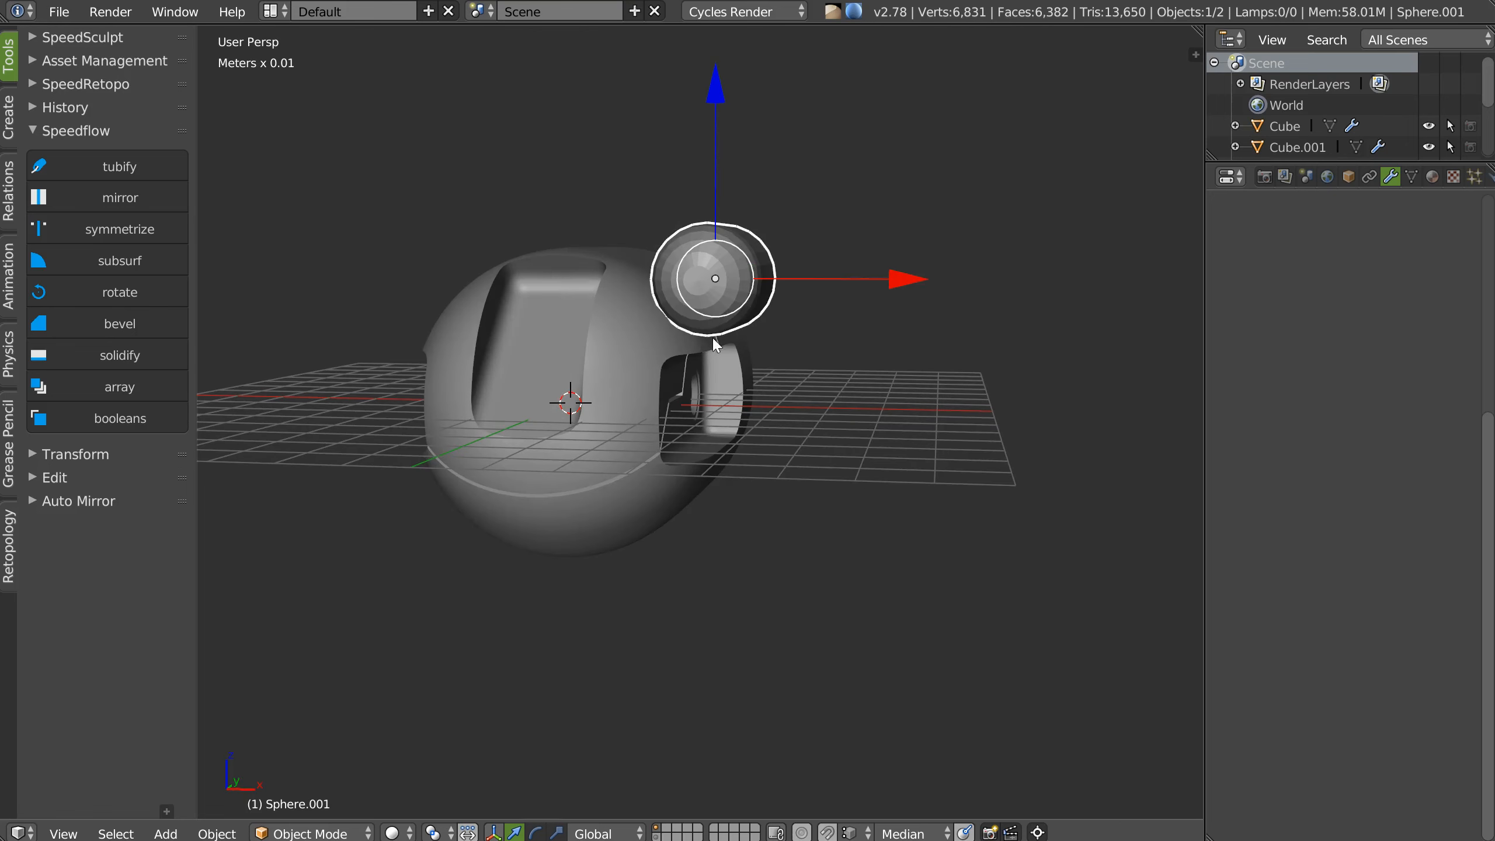
Smooth the pill with a subdivision surface and sink it partly into the capsule's upper side above the side recess.
key("space")
left_click(521, 268)
left_click_drag(884, 278, 800, 285)
left_click_drag(666, 151, 665, 117)
middle_click_drag(697, 244, 720, 273)
left_click_drag(864, 300, 845, 295)
middle_click_drag(833, 296, 726, 311)
scroll(665, 327, "up", 4)
middle_click_drag(612, 321, 617, 328, "shift")
key("space")
key("Escape")
Mirror the pill across the X axis using the capsule as the mirror object.
right_click(493, 277)
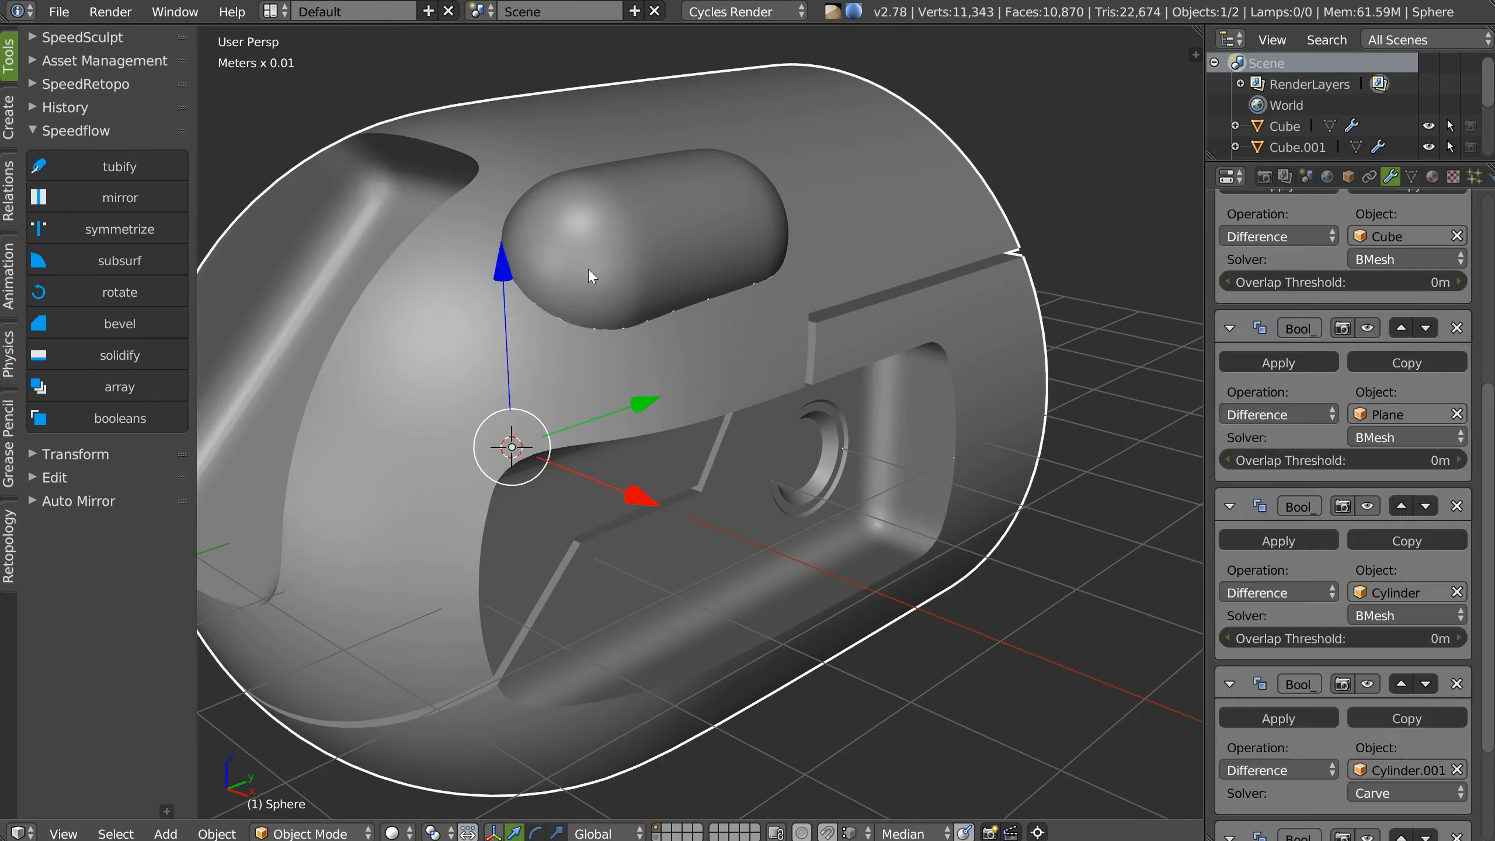
right_click(589, 270, "shift")
key("space")
left_click(595, 413)
left_click(597, 411)
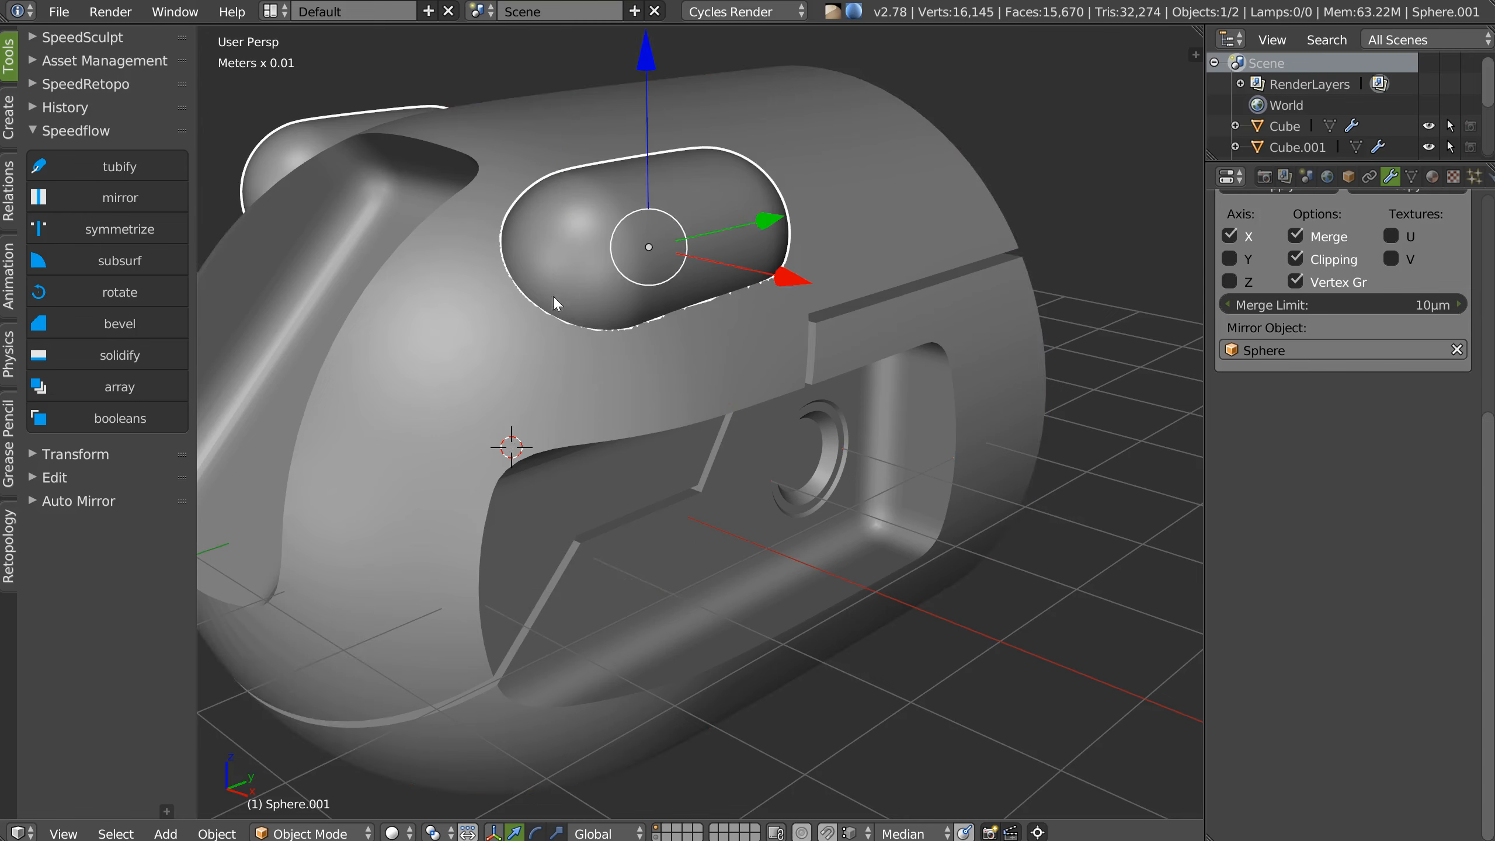
Subtract the mirrored pills from the capsule with a boolean difference and move the pill cutter to another layer.
right_click(468, 381, "shift")
key("space")
left_click(654, 297)
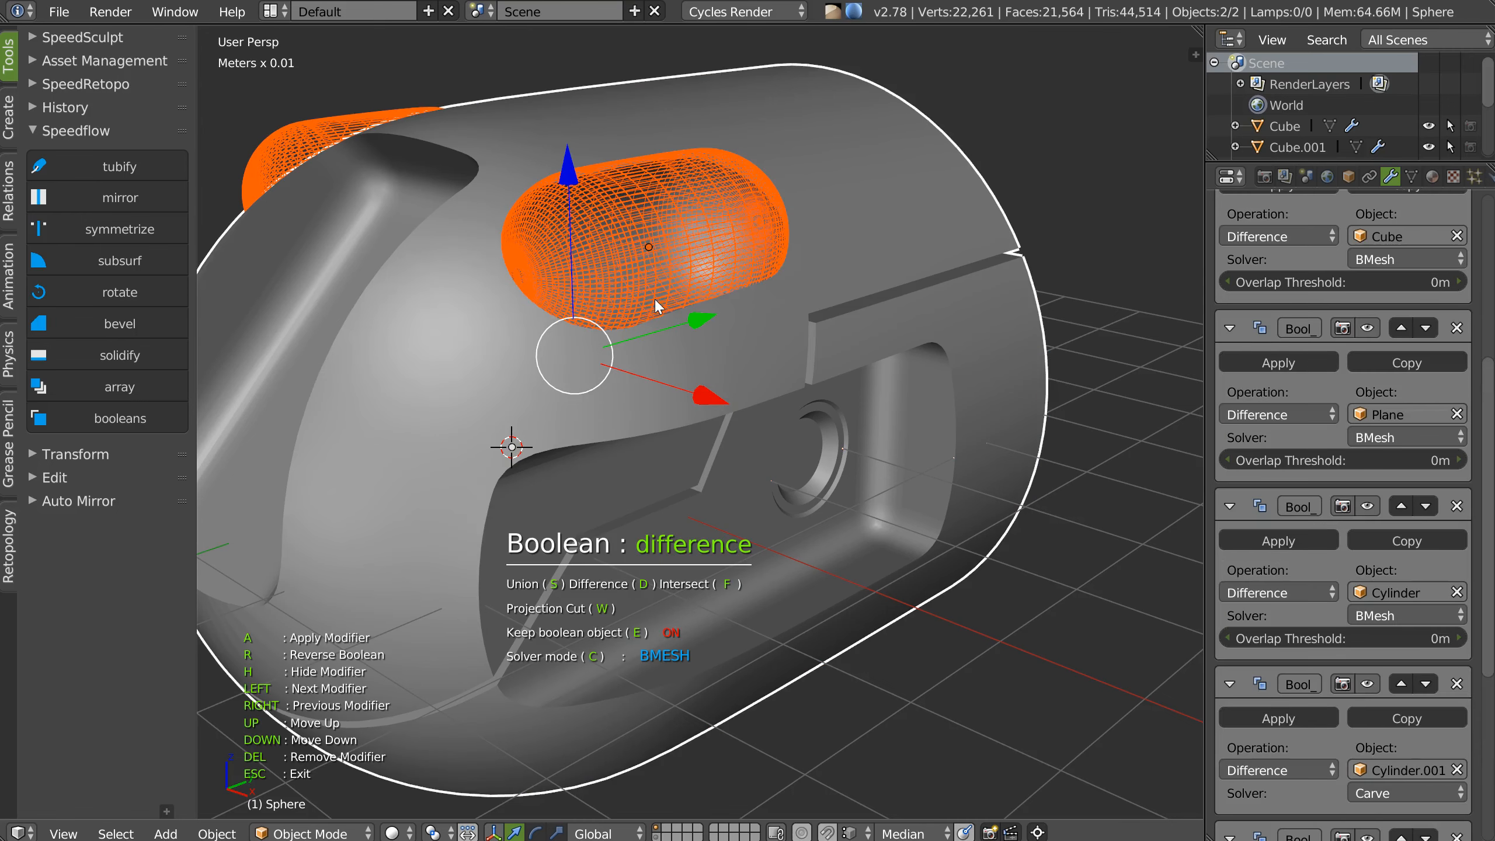
key("Escape")
right_click(738, 257)
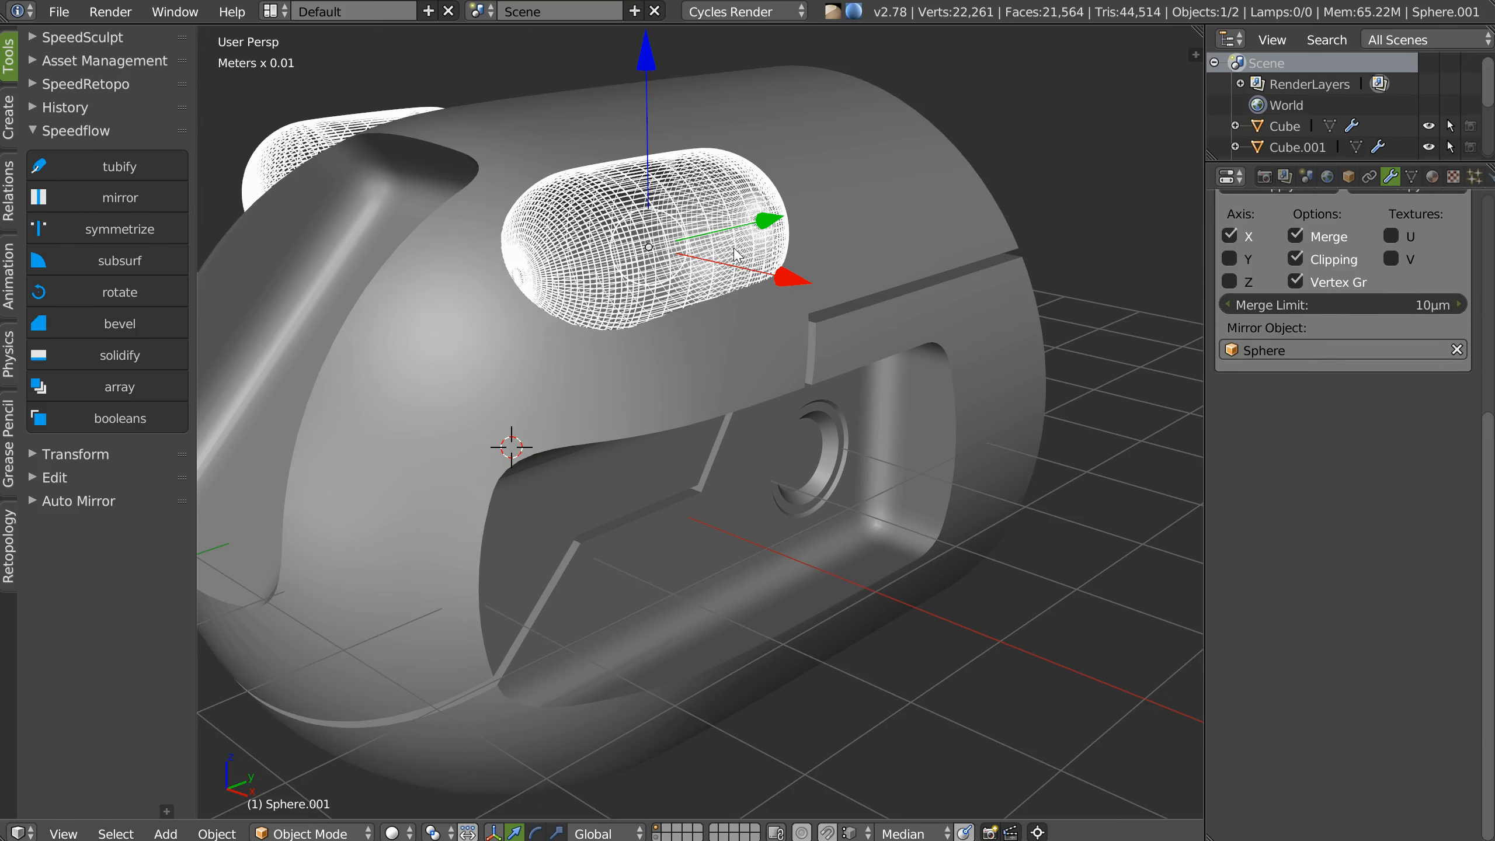
key("m")
left_click(906, 308)
middle_click_drag(678, 264, 656, 716)
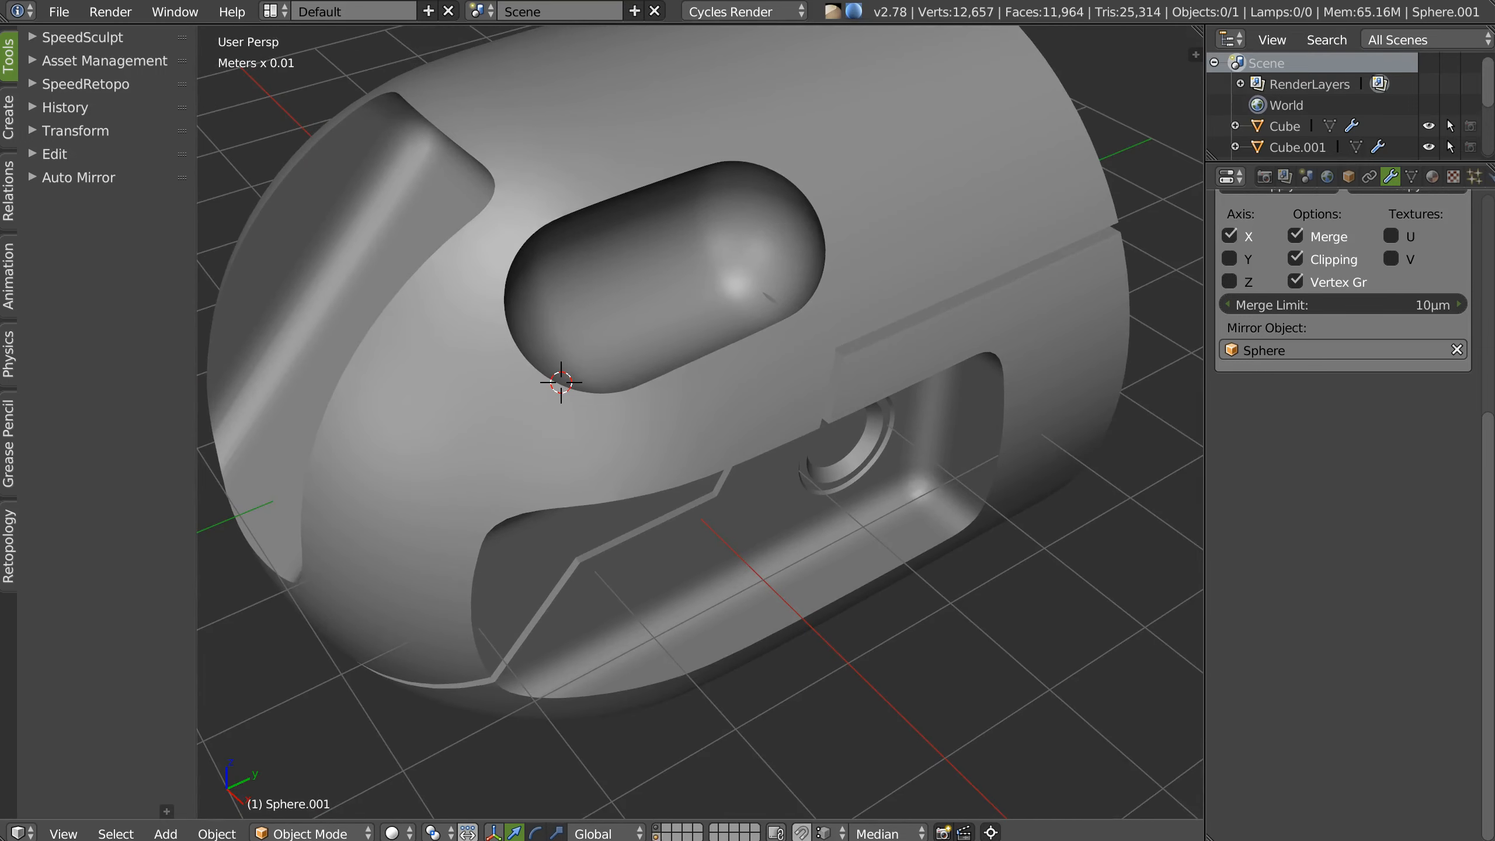
Show the cutters' layer, shift the pill cutter slightly along Y, and return to the capsule's layer.
left_click(657, 836)
left_click_drag(806, 229, 787, 238)
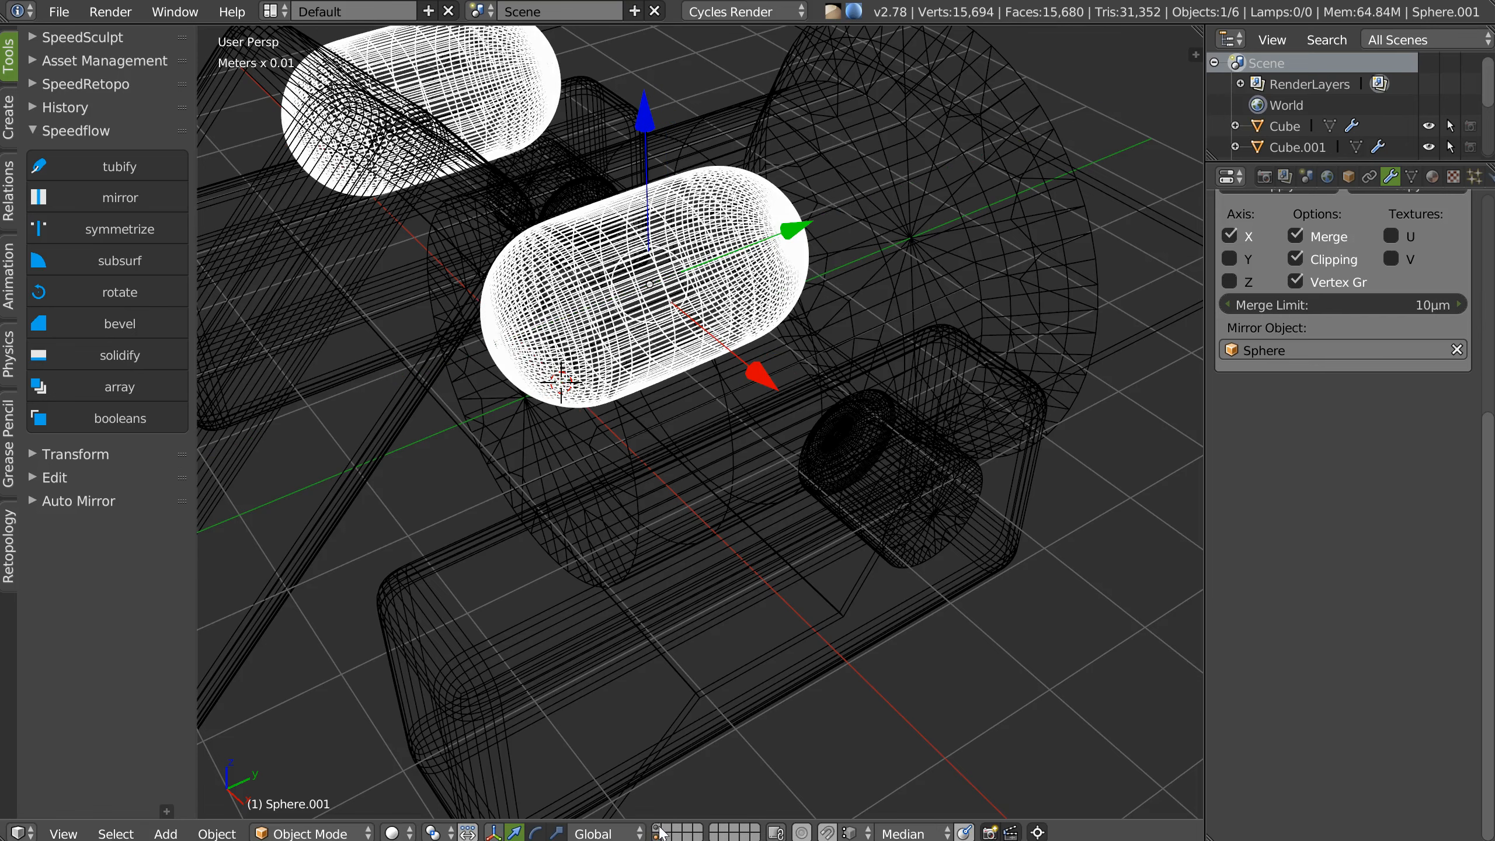
left_click(662, 832)
Examine the capsule's nose cut, pill recesses, panel line and side recess from several angles.
scroll(731, 292, "down", 3)
middle_click_drag(731, 292, 623, 364)
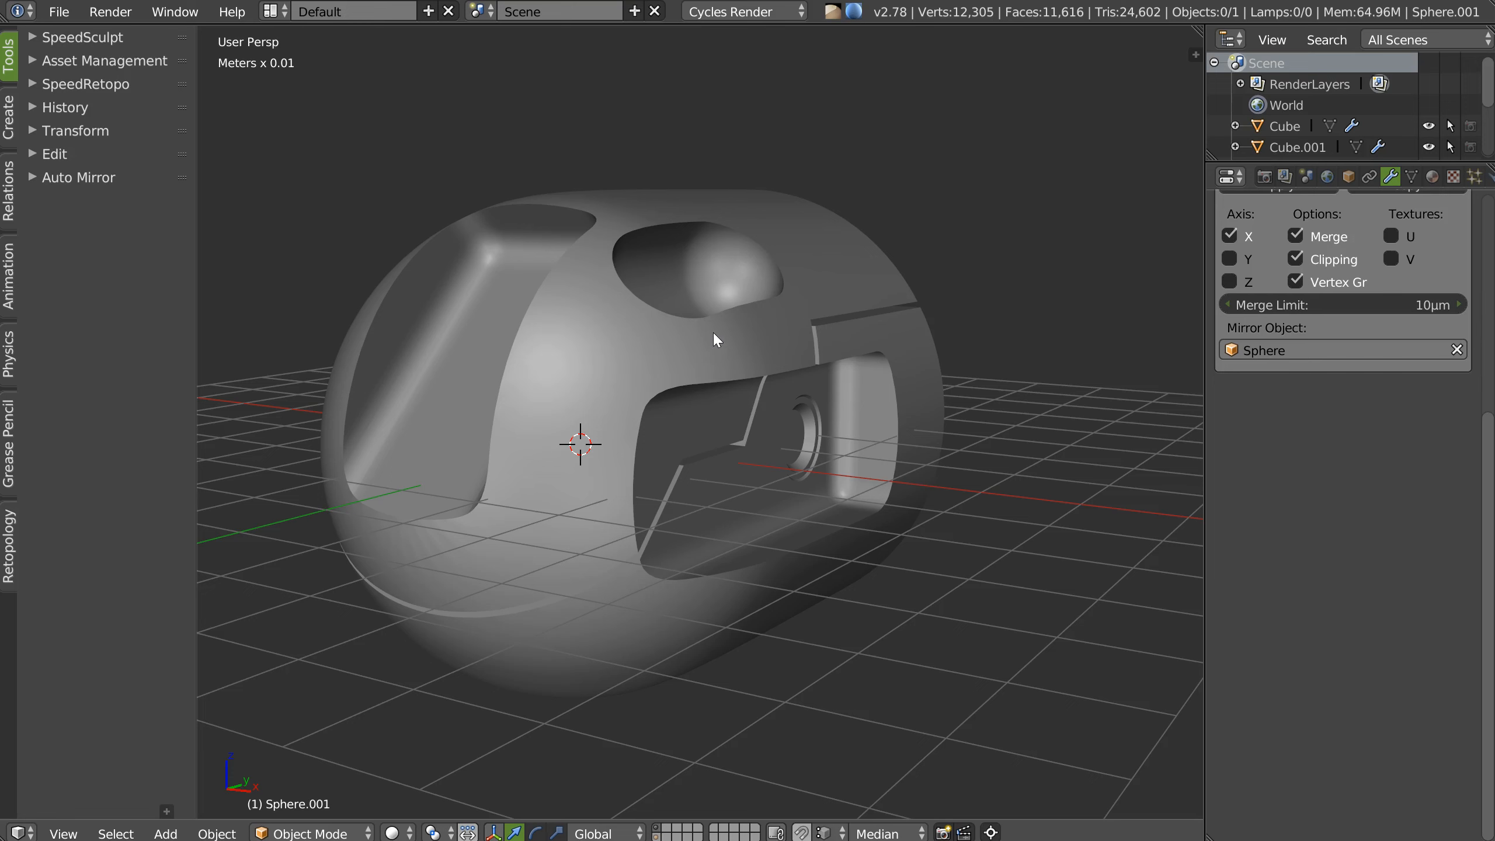
middle_click_drag(831, 294, 868, 345)
middle_click_drag(680, 455, 567, 410)
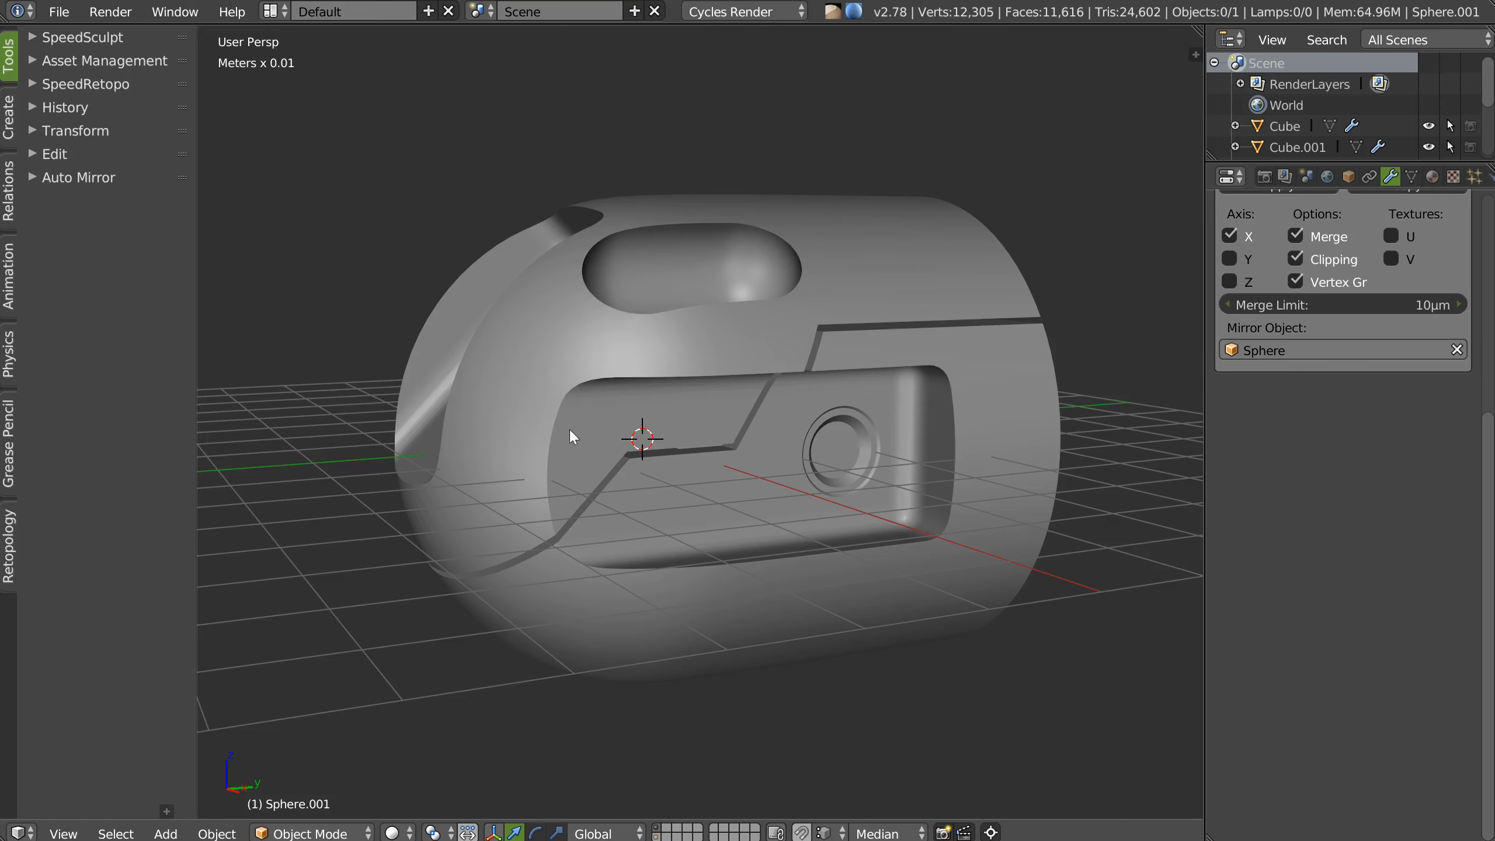
middle_click_drag(869, 297, 694, 310)
scroll(661, 245, "up", 2)
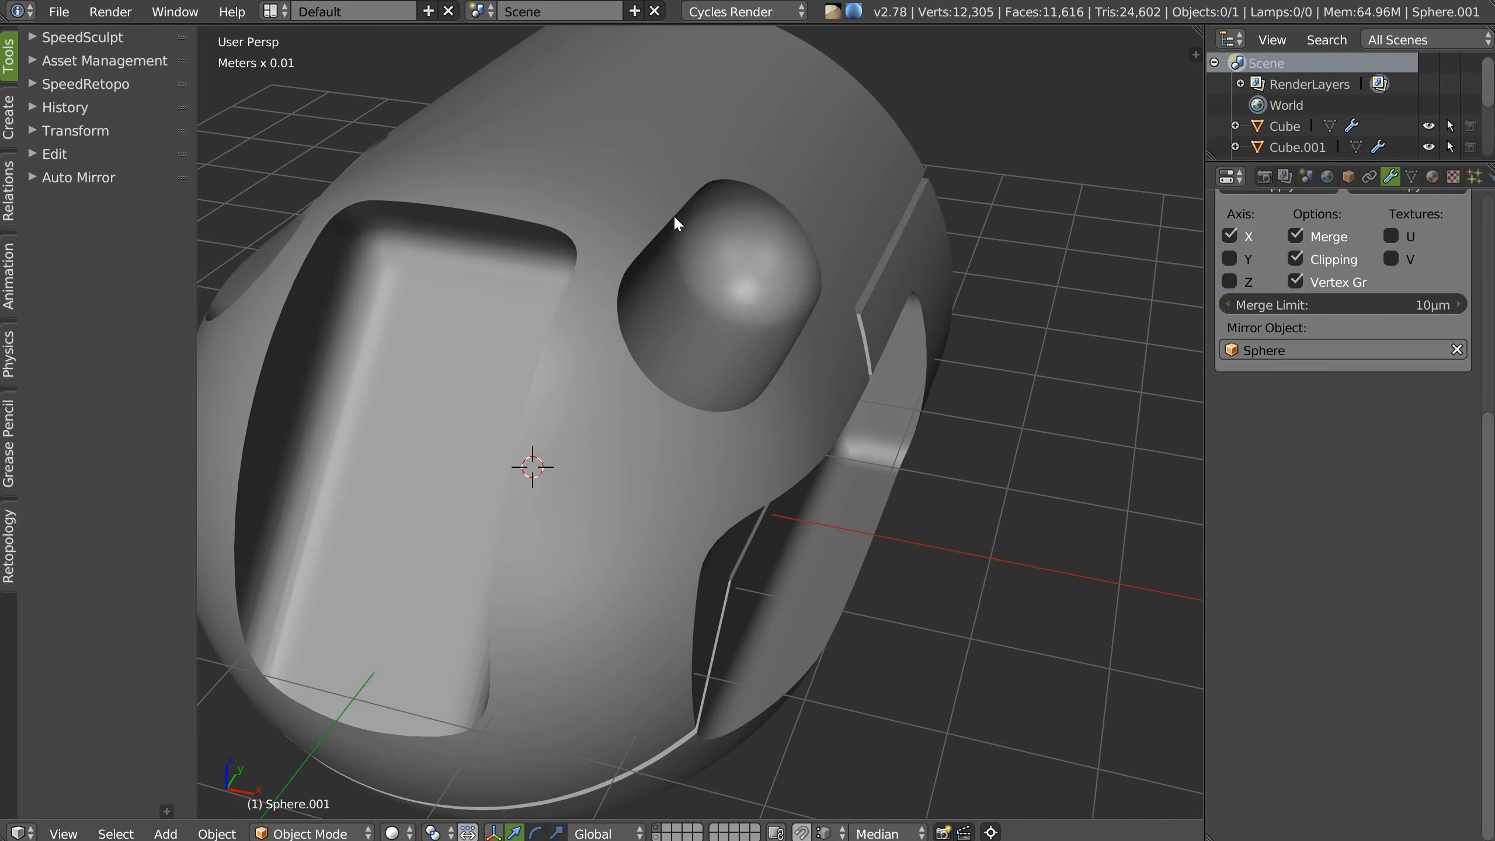
middle_click_drag(813, 287, 813, 223)
scroll(790, 310, "down", 2)
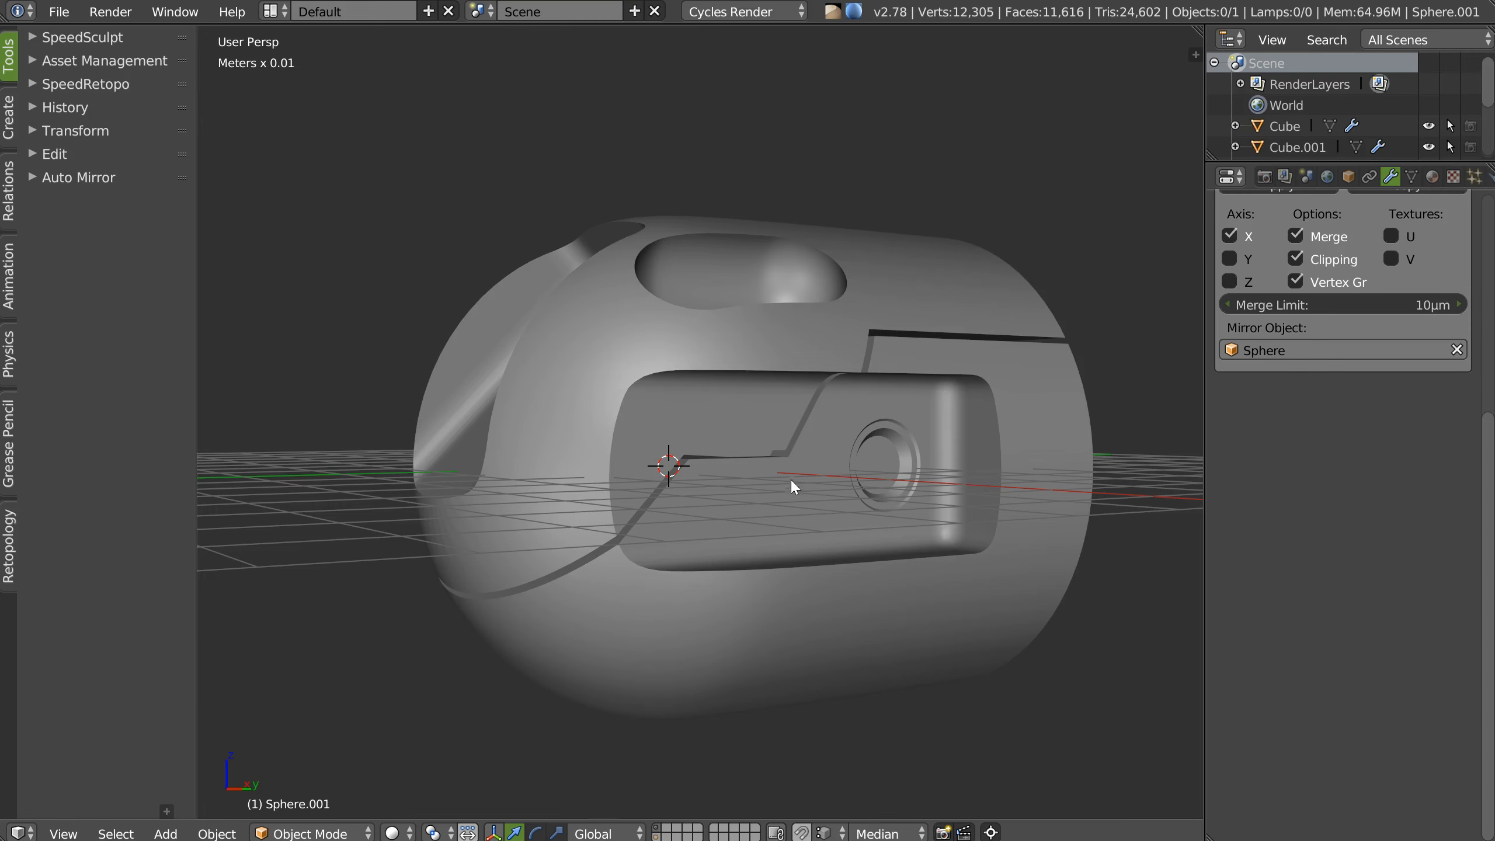
middle_click_drag(791, 480, 759, 500)
middle_click_drag(984, 445, 932, 446)
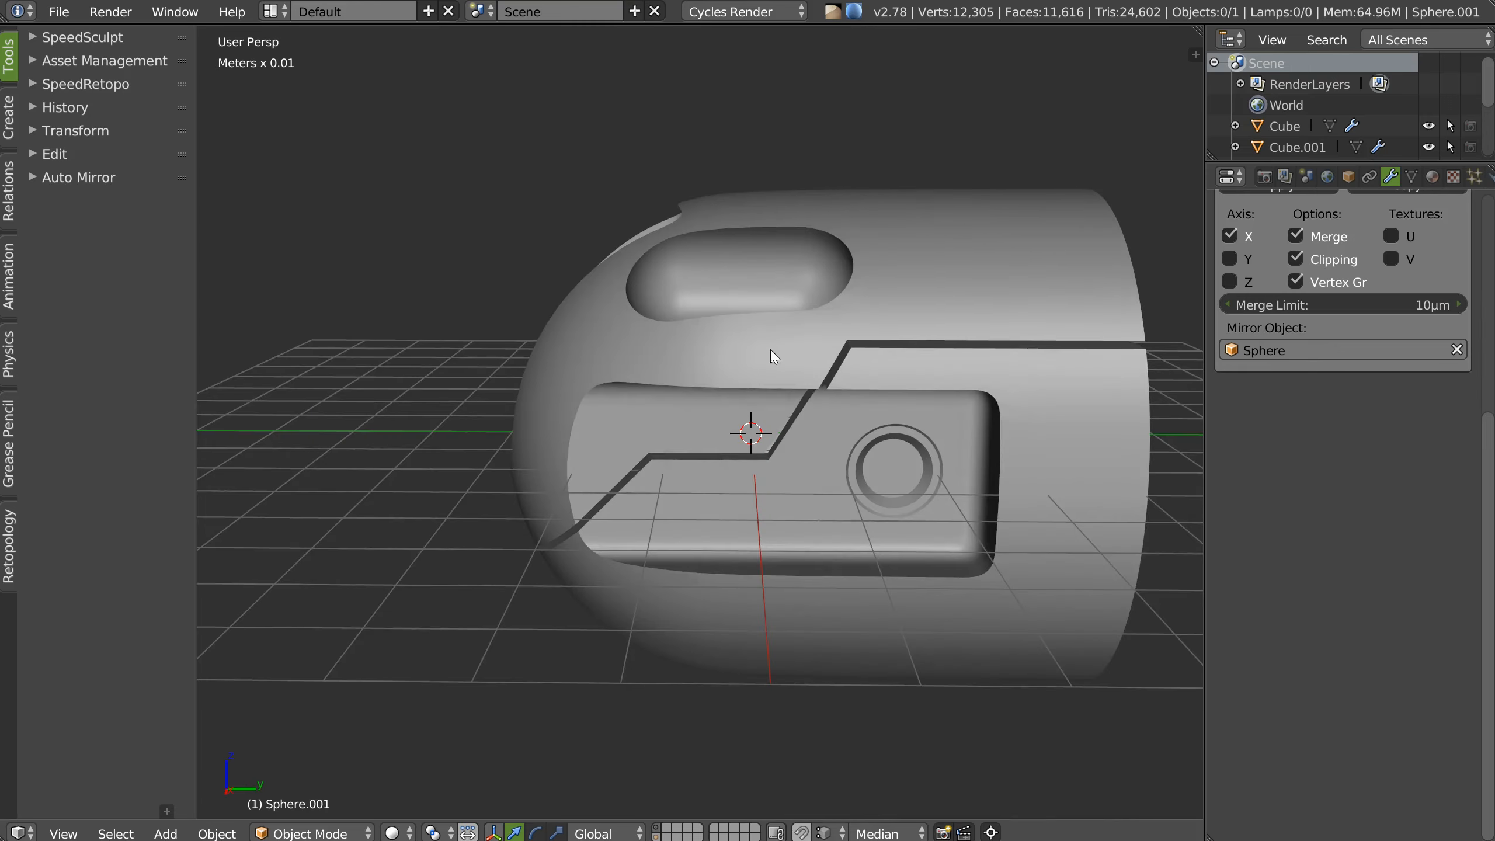
middle_click_drag(921, 236, 747, 254)
middle_click_drag(719, 341, 678, 288)
scroll(650, 507, "up", 3)
middle_click_drag(695, 624, 649, 381)
middle_click_drag(588, 509, 716, 406)
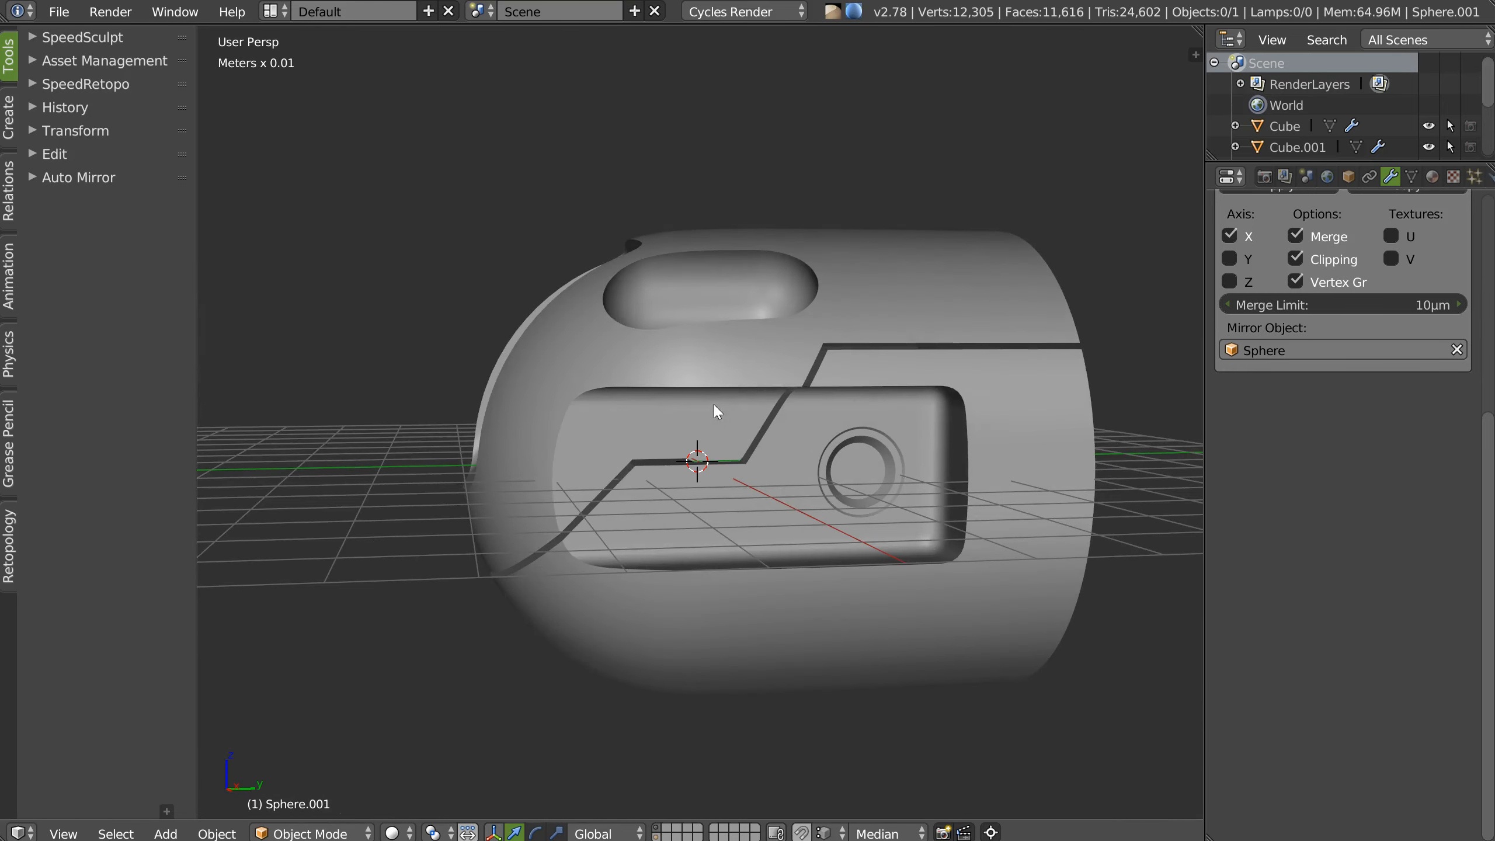
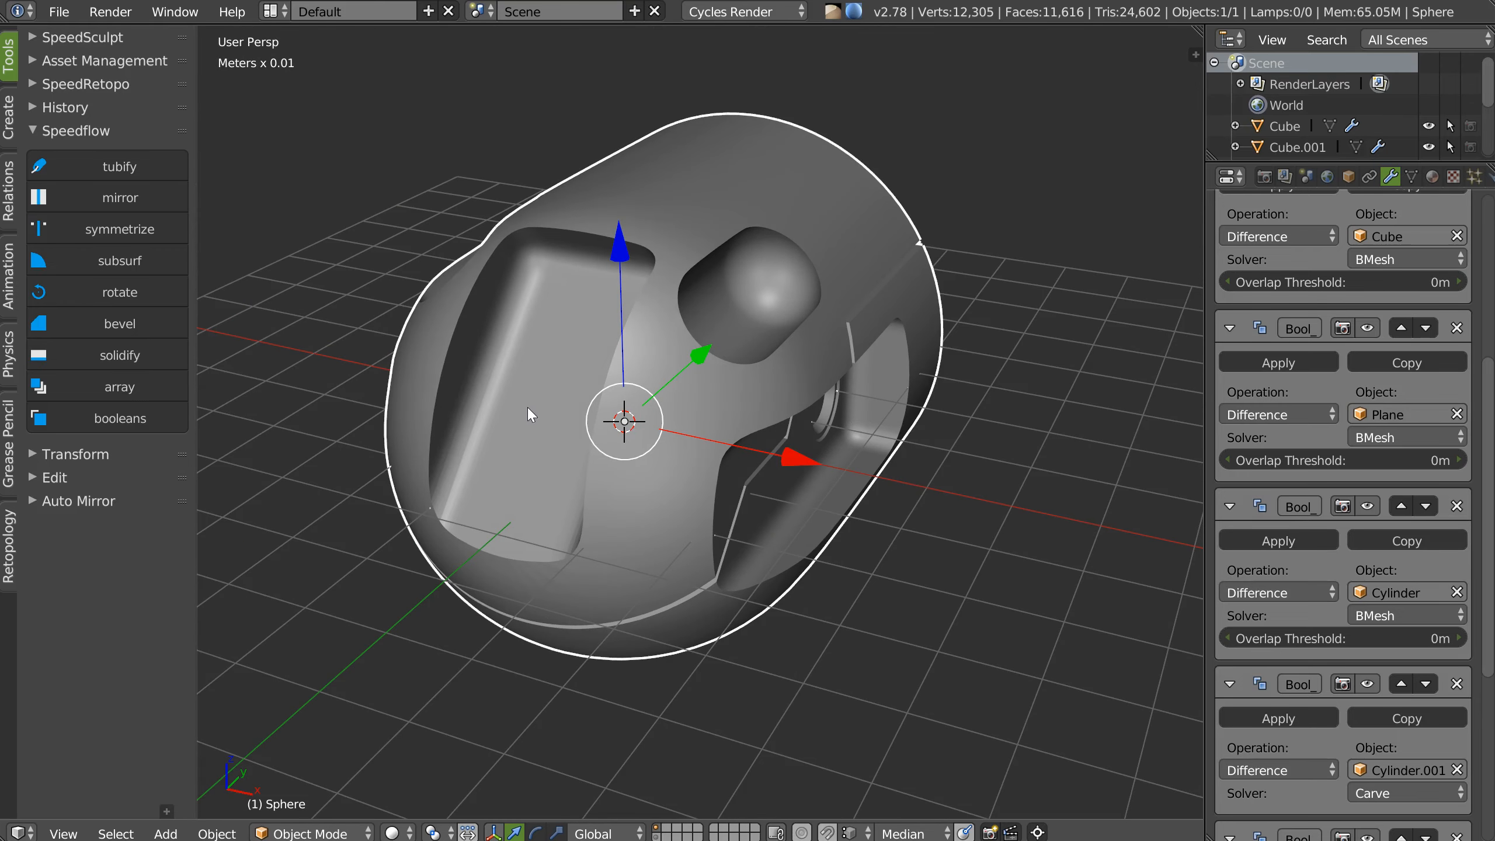
Review the Speedflow Companion and Speedflow tools and the capsule's stack of subdivision and boolean modifiers.
middle_click_drag(708, 433, 736, 396)
key("shift+space")
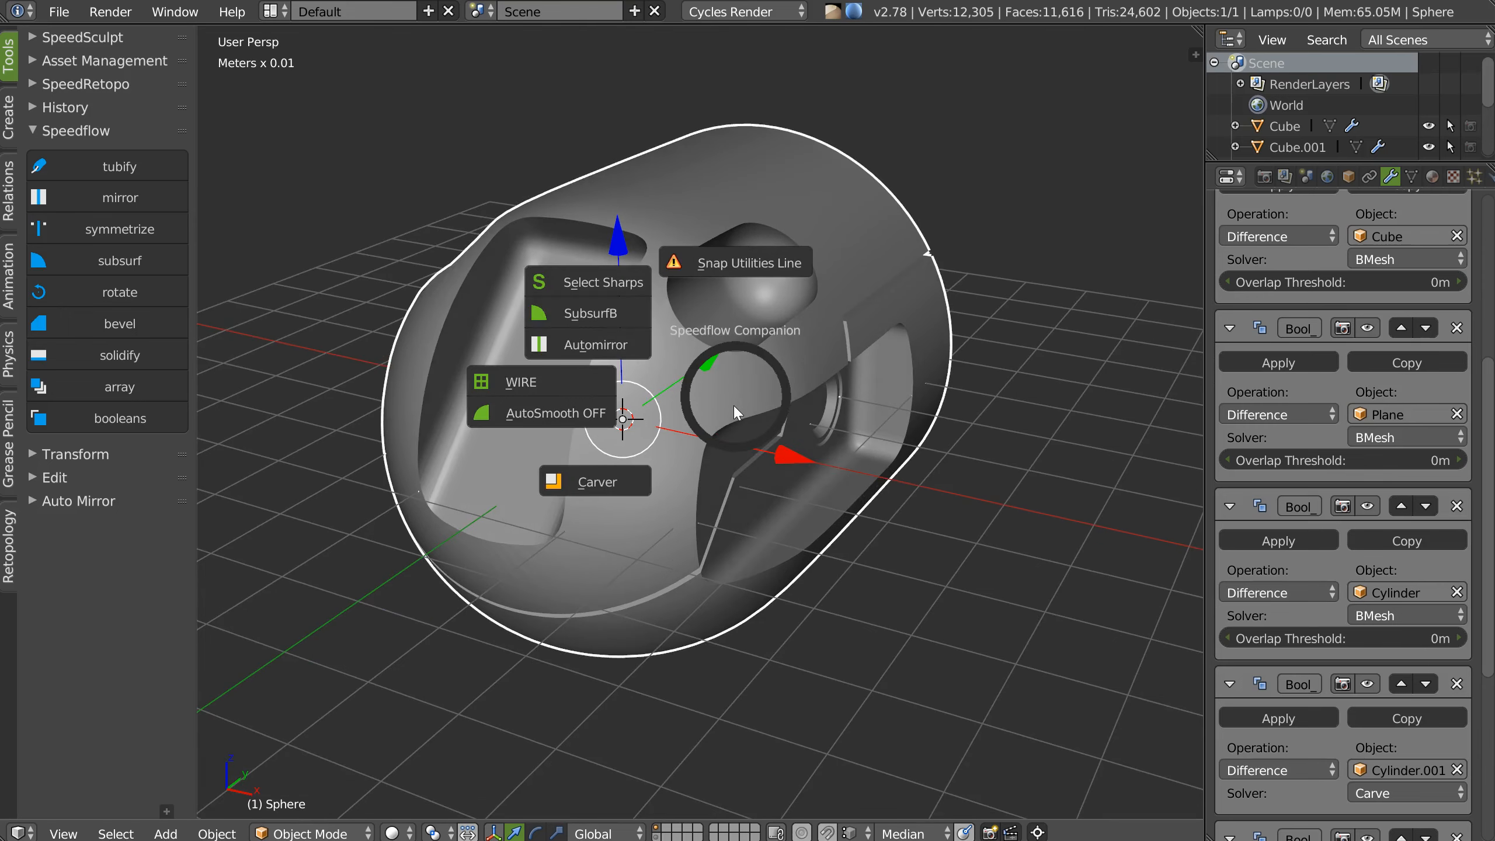
key("Escape")
key("space")
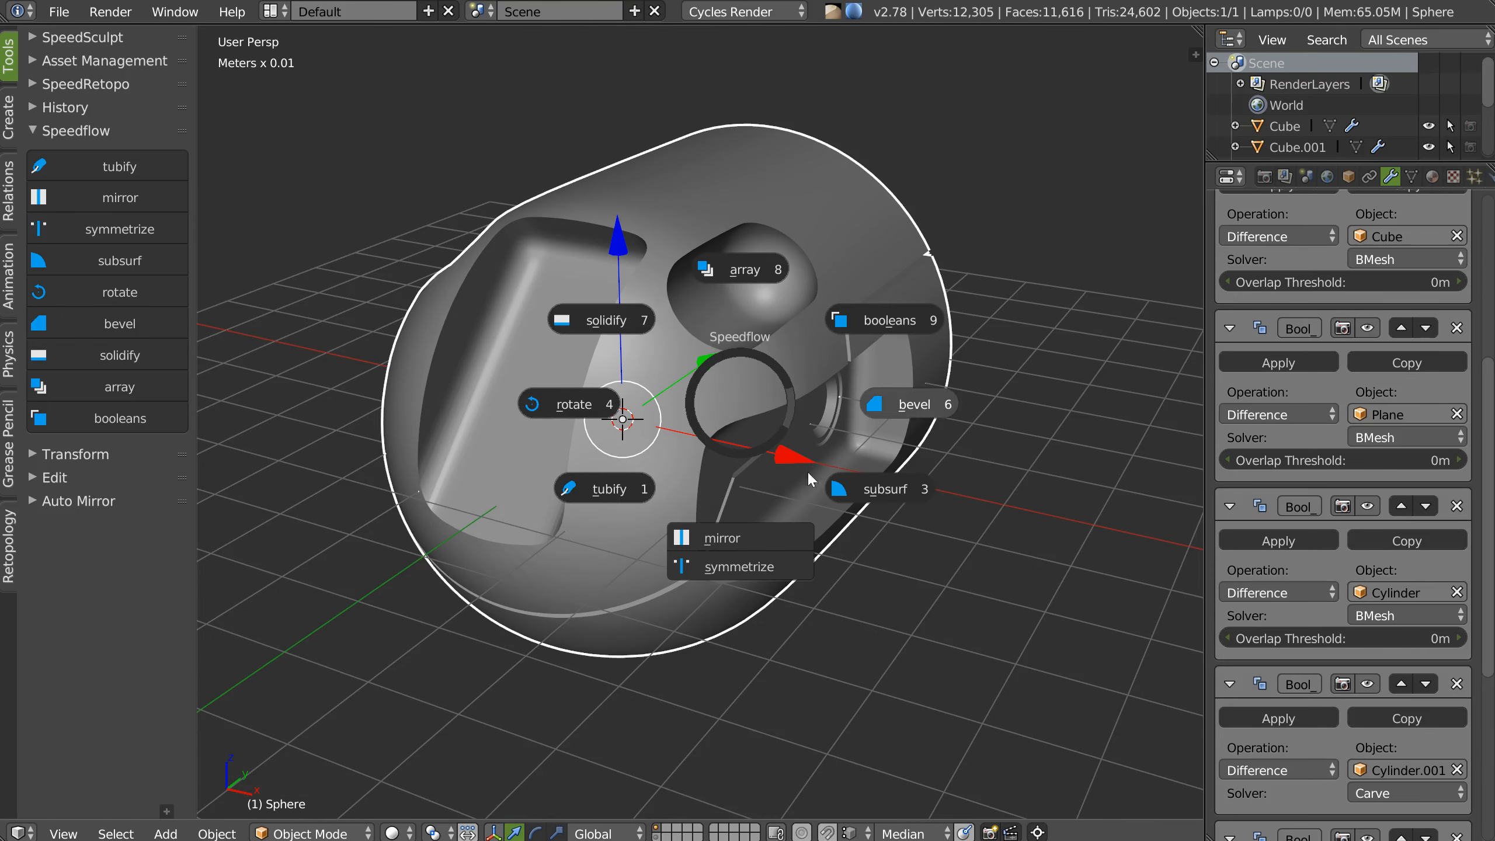
left_click(906, 404)
middle_click_drag(907, 403, 689, 418)
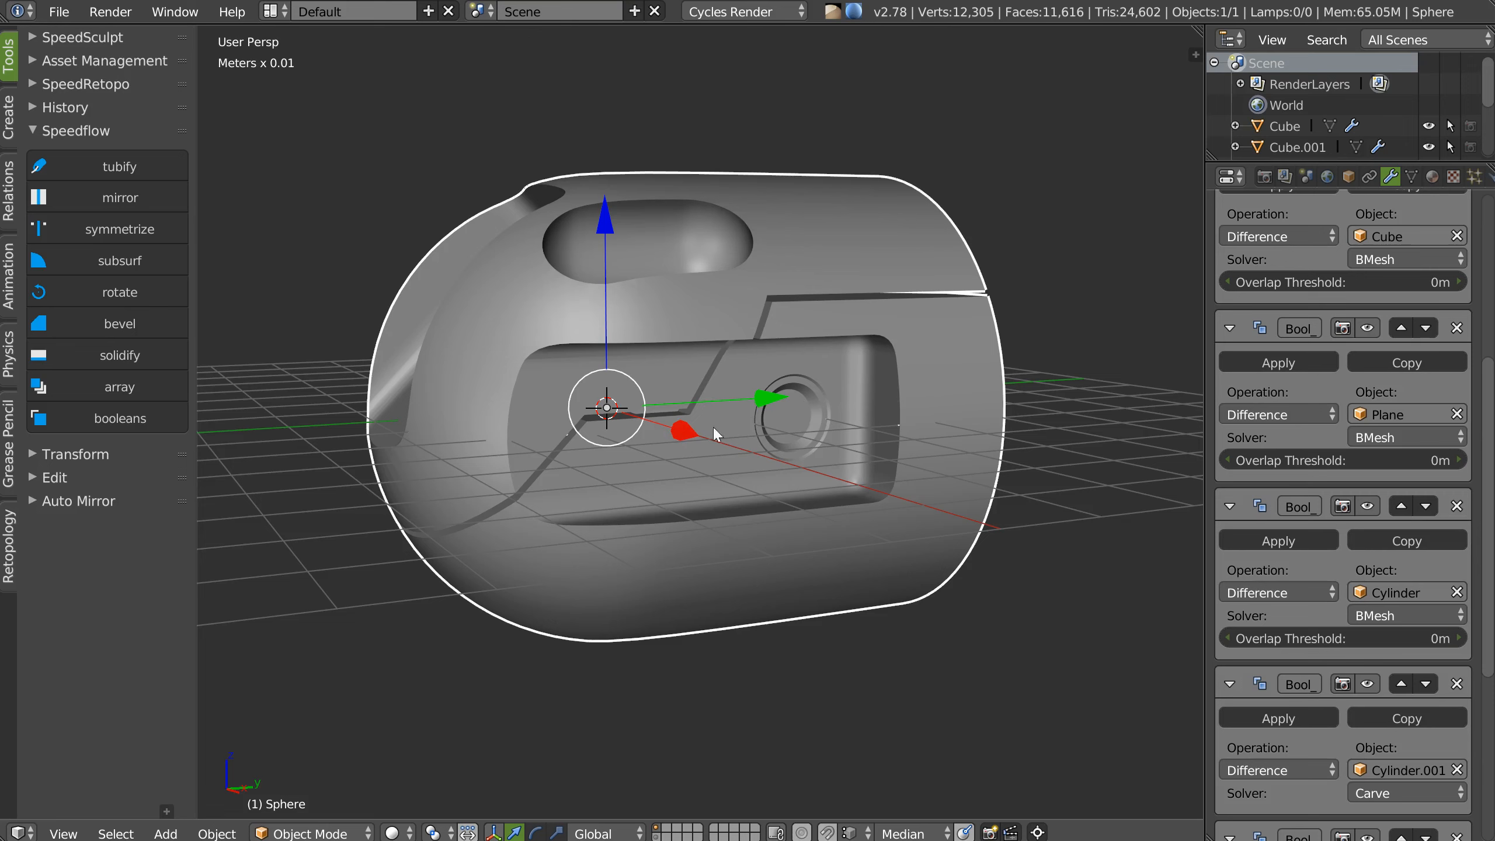
middle_click_drag(670, 394, 799, 355)
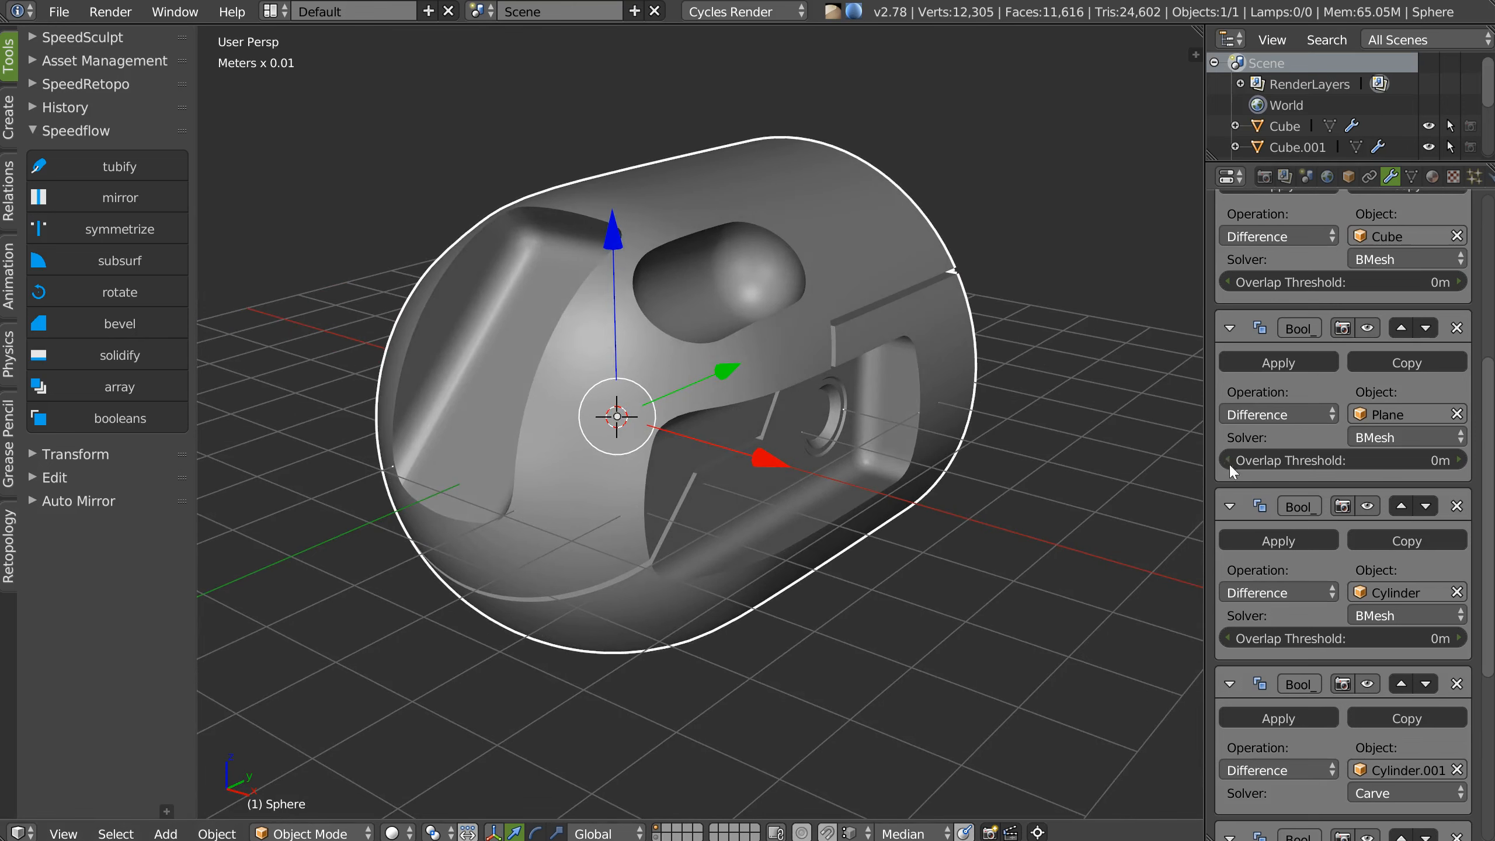
left_click(1312, 356)
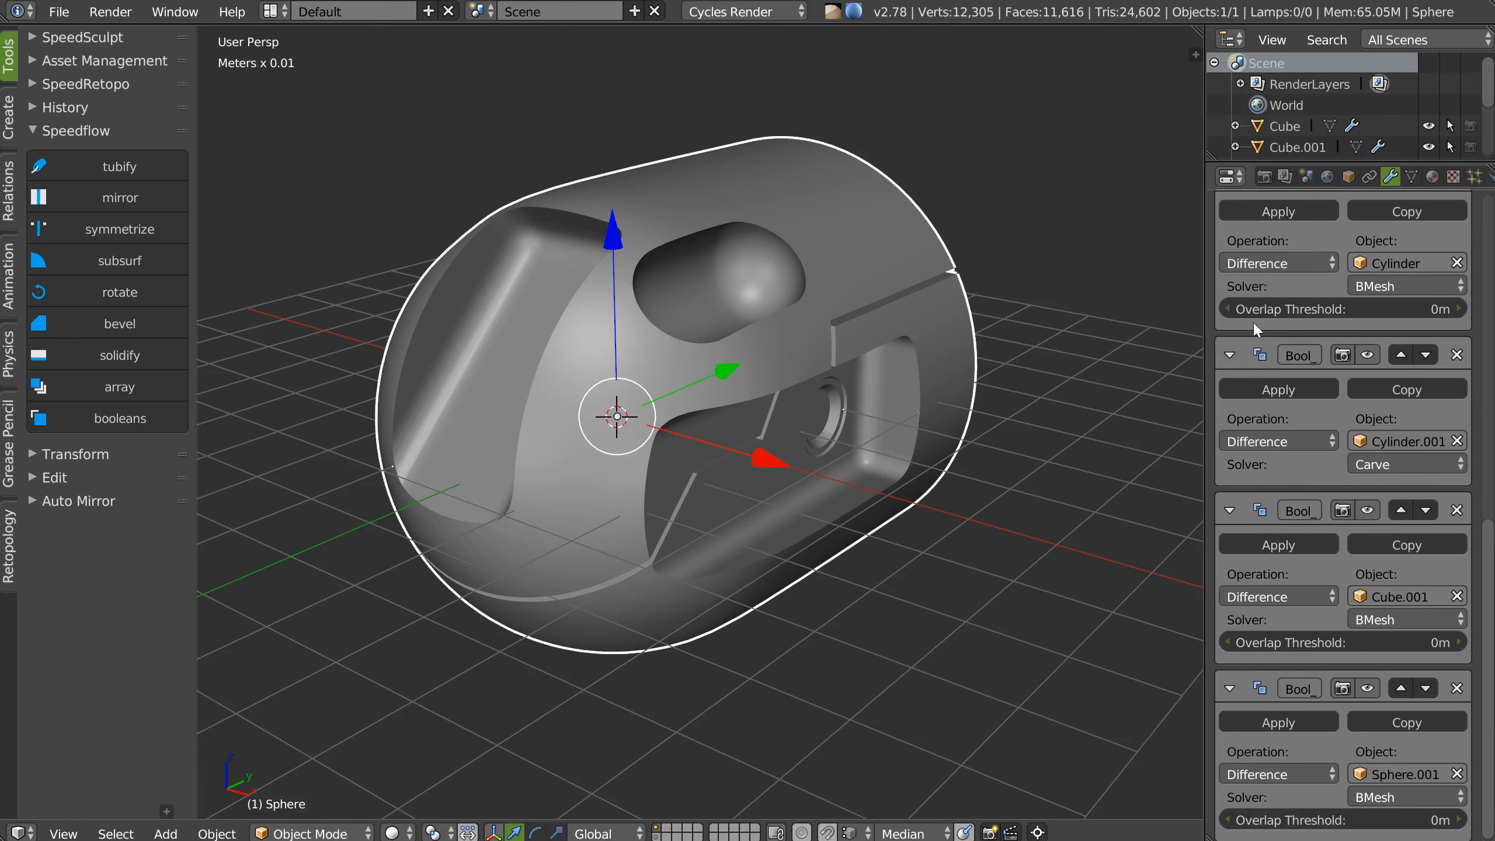
scroll(1299, 291, "up", 15)
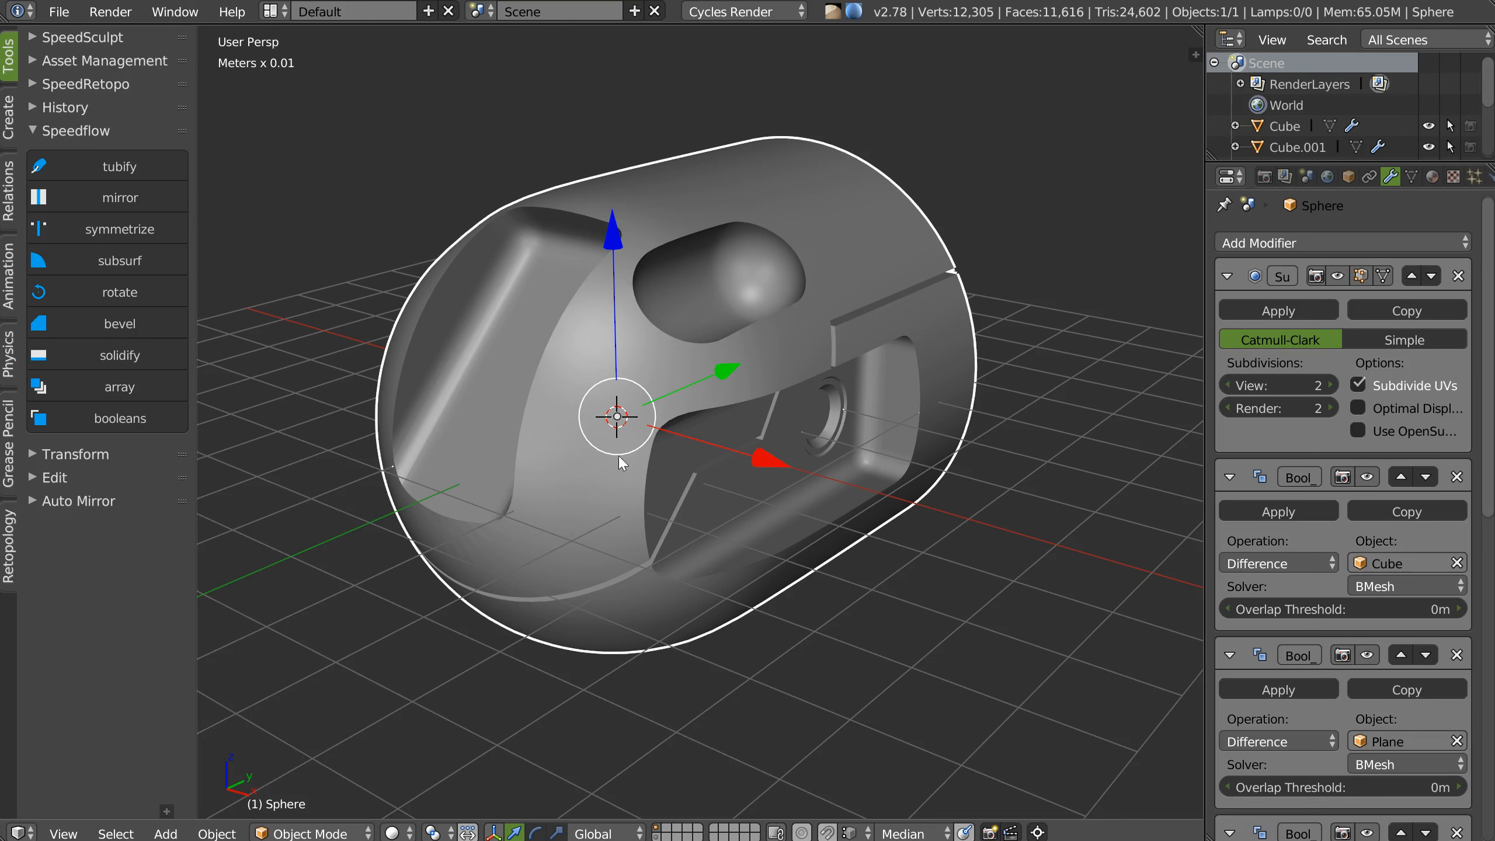
middle_click_drag(766, 357, 730, 260)
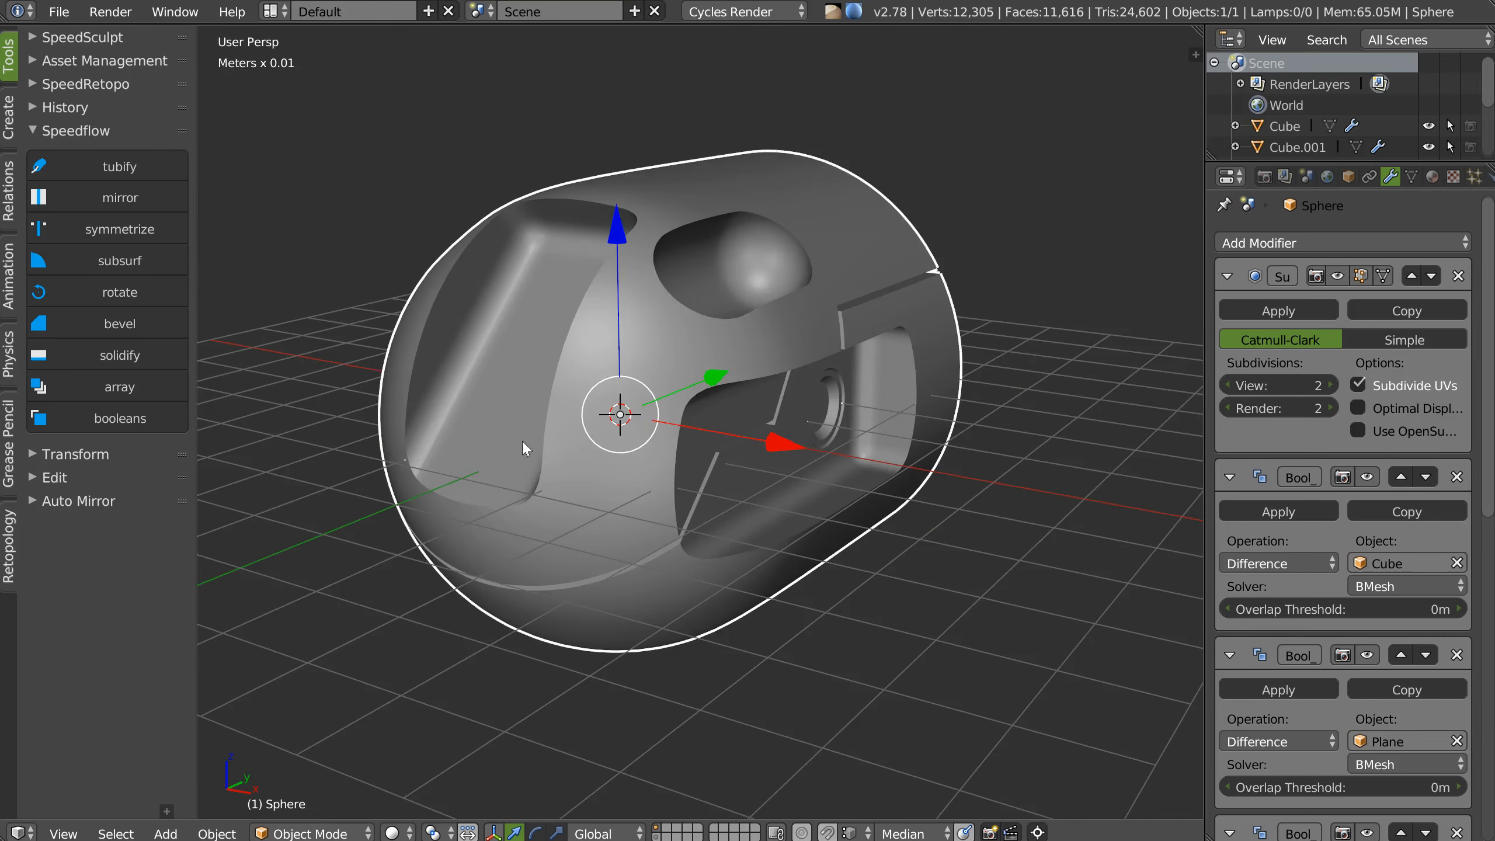
middle_click_drag(524, 448, 580, 257)
middle_click_drag(662, 310, 614, 345)
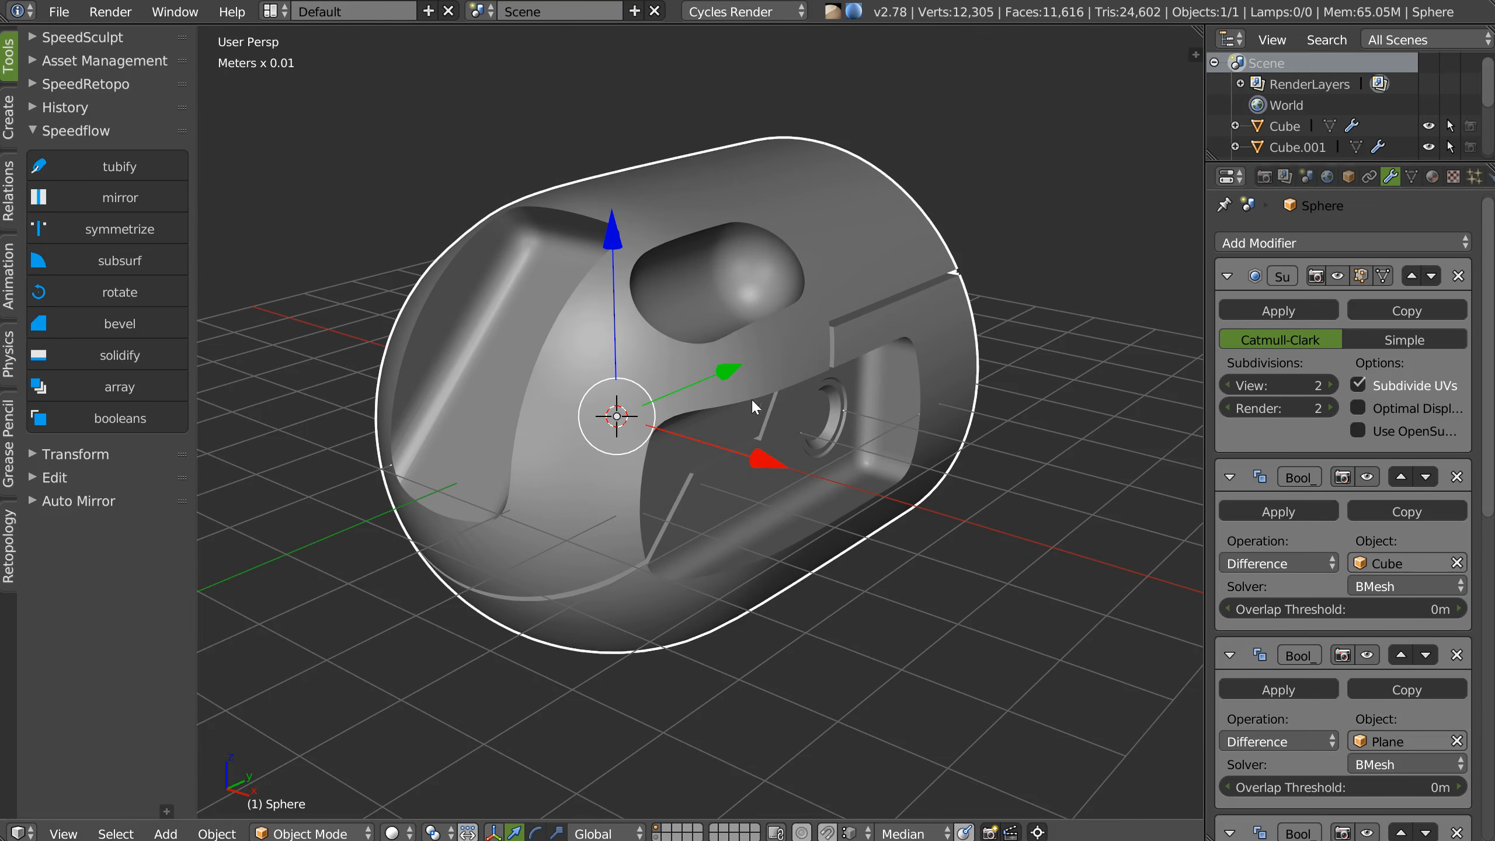
middle_click_drag(789, 369, 656, 234)
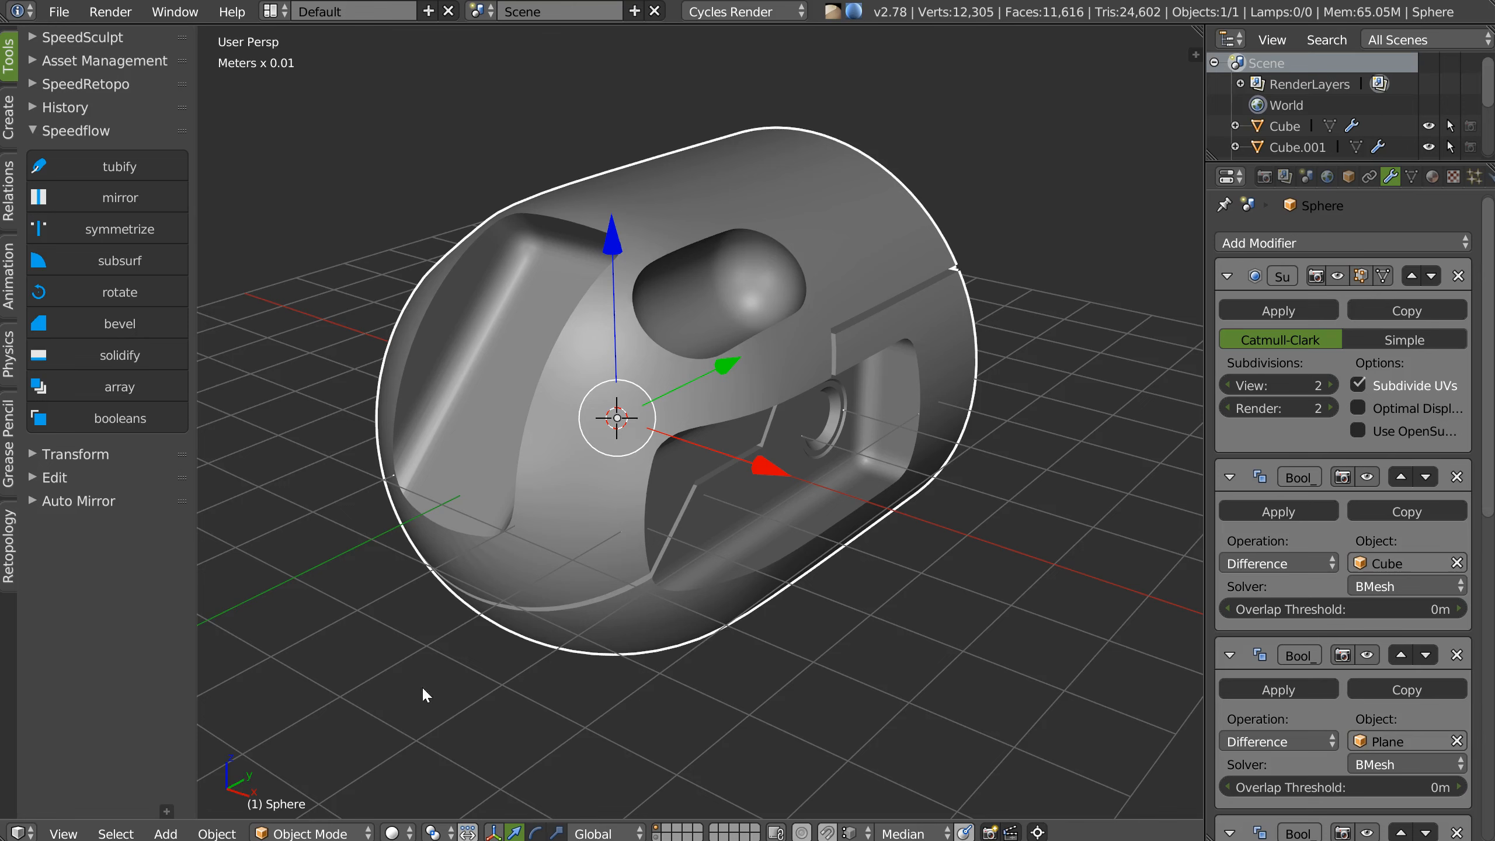
middle_click_drag(686, 370, 668, 337)
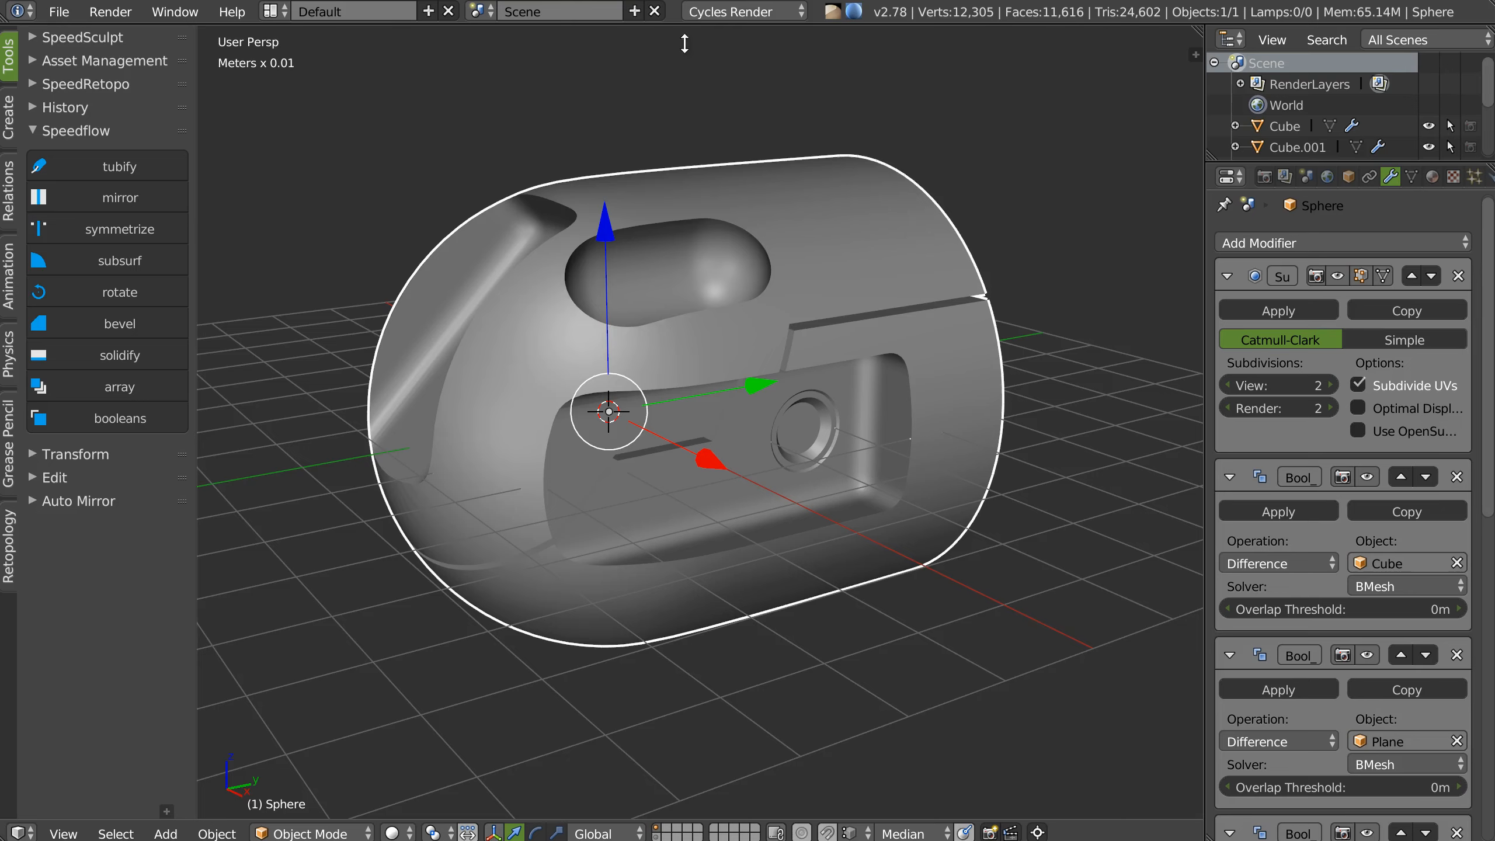
middle_click_drag(530, 389, 738, 421)
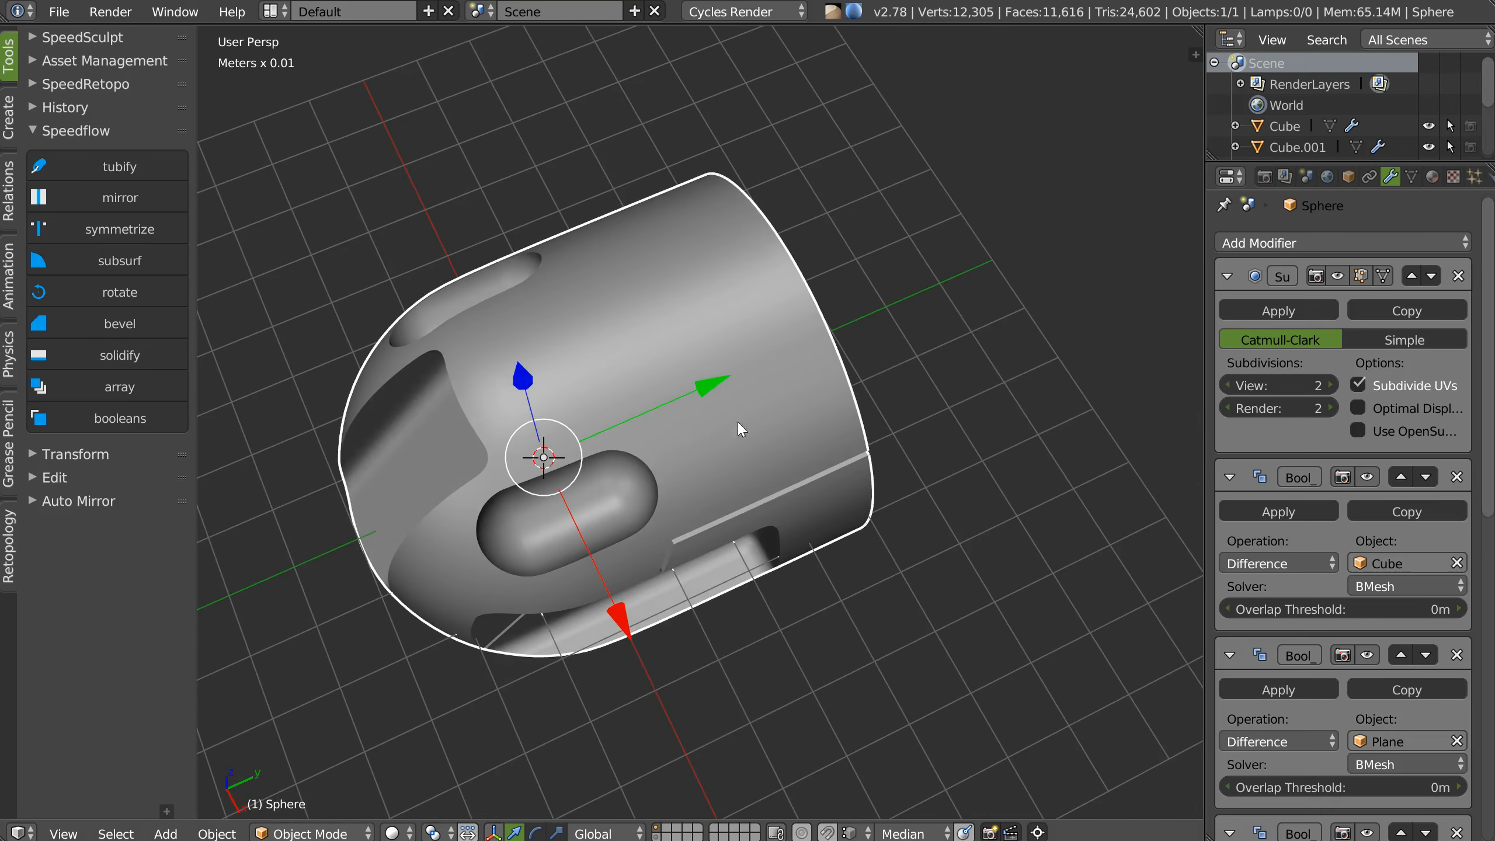
Add a cylinder, place it upright on the capsule's upper rear, and stretch it along Y.
right_click(755, 452)
left_click(752, 606)
left_click_drag(523, 378, 505, 269)
left_click_drag(680, 280, 812, 251)
middle_click_drag(738, 304, 707, 288)
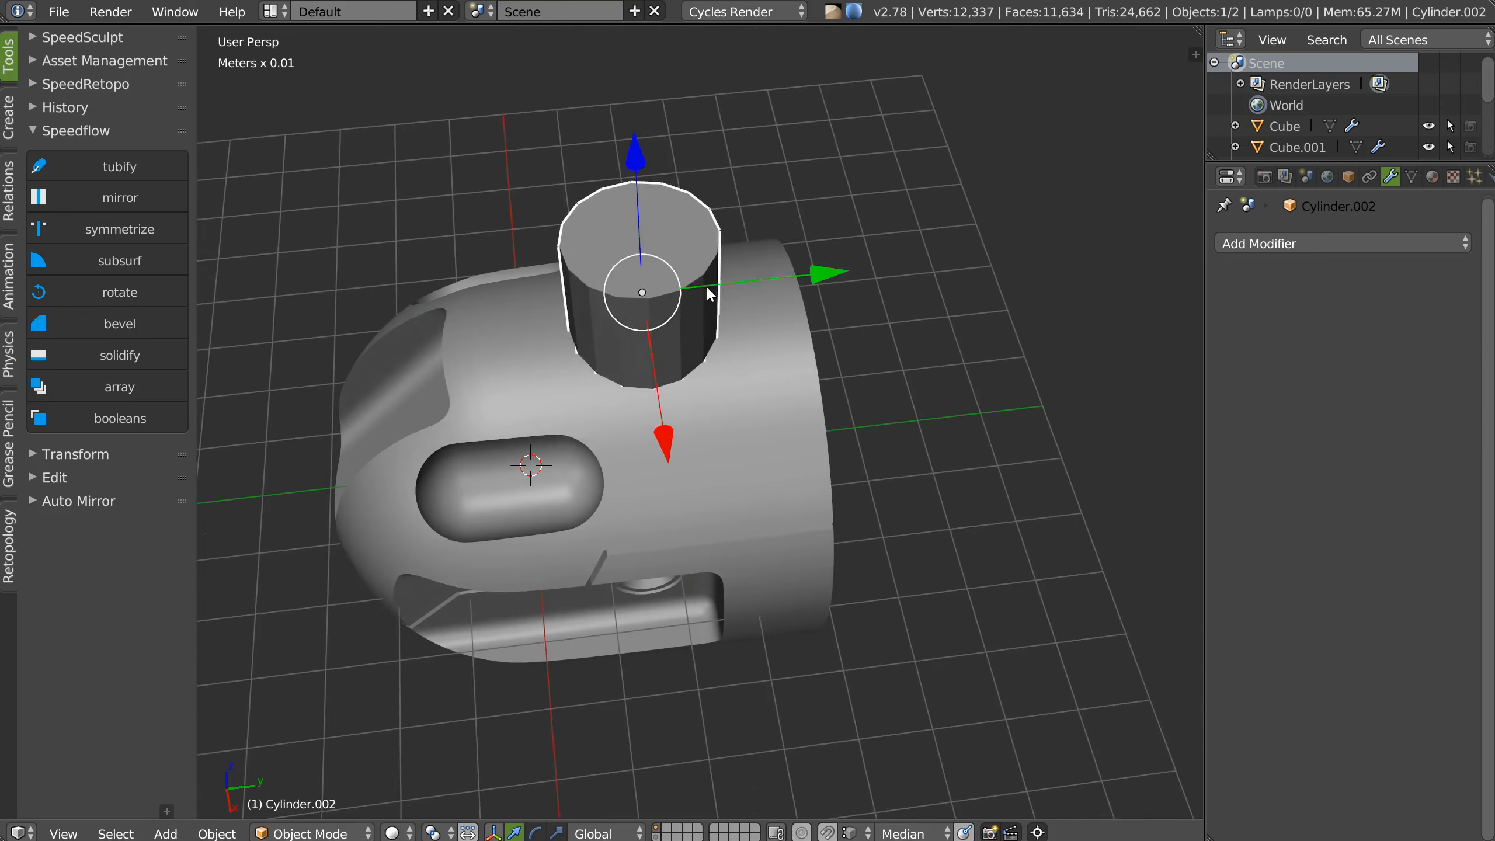
key("s")
key("y")
left_click(941, 275)
middle_click_drag(771, 359, 750, 324)
Smooth the cylinder with SubsurfB and lower it slightly into the capsule along Z.
key("shift+q")
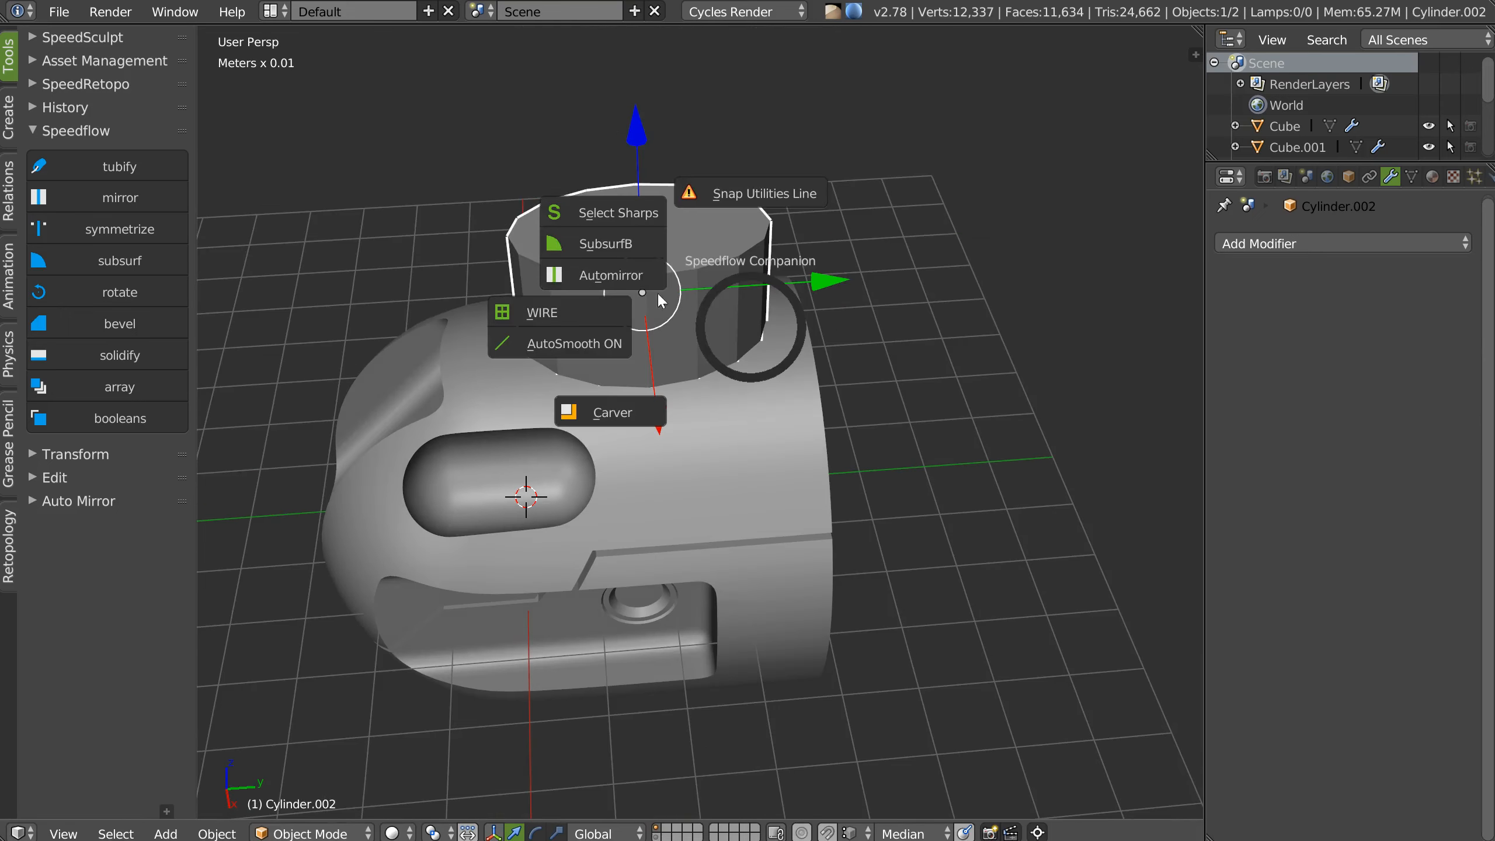
left_click(595, 244)
middle_click_drag(597, 254, 664, 244)
left_click_drag(644, 117, 632, 134)
middle_click_drag(715, 271, 720, 437)
Subtract the cylinder from the capsule with a Speedflow boolean set to difference.
right_click(718, 451, "shift")
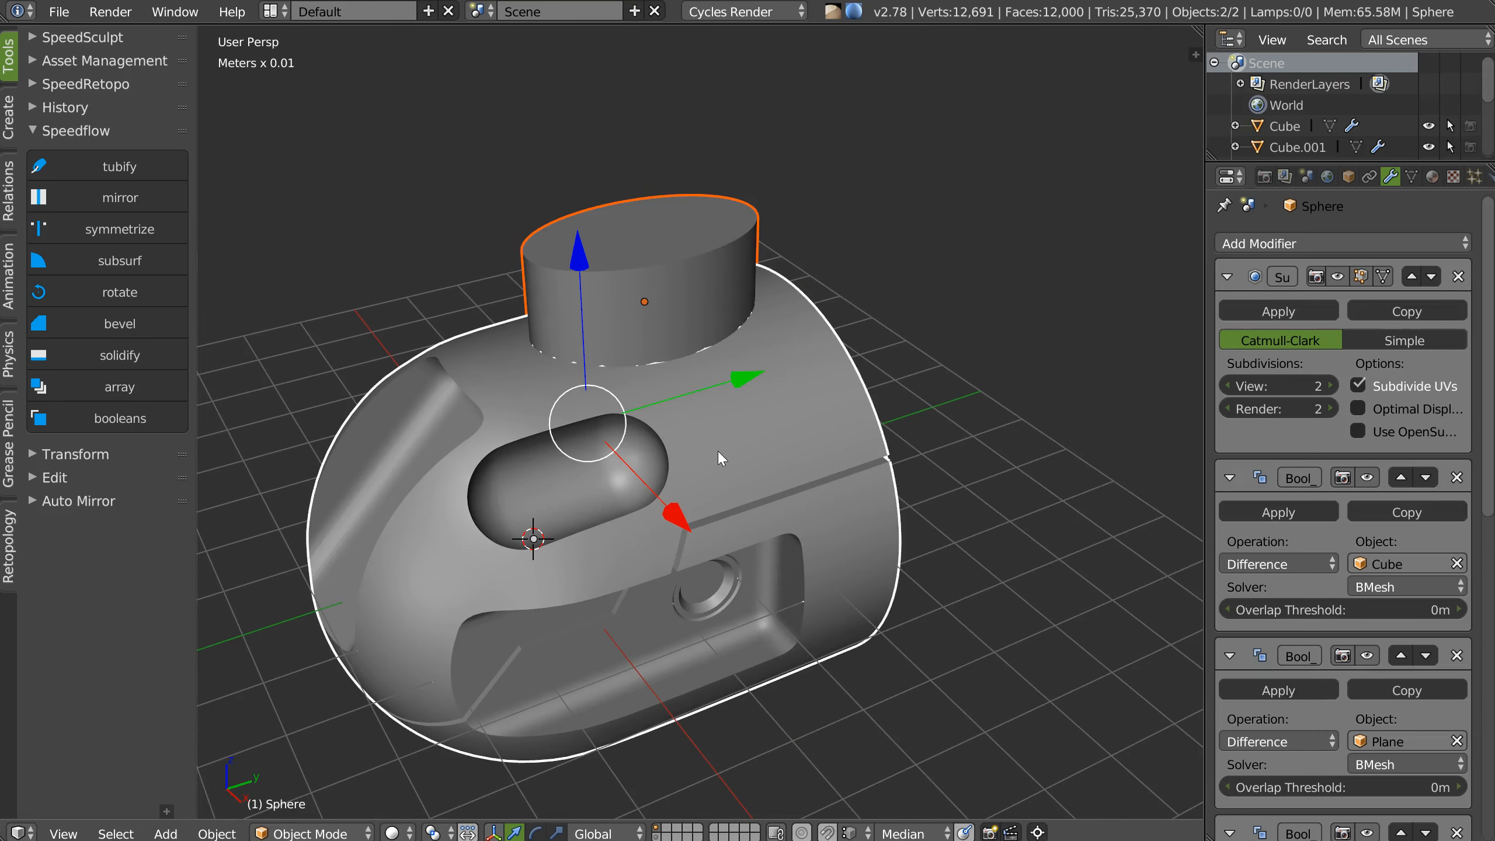
key("shift+q")
left_click(855, 379)
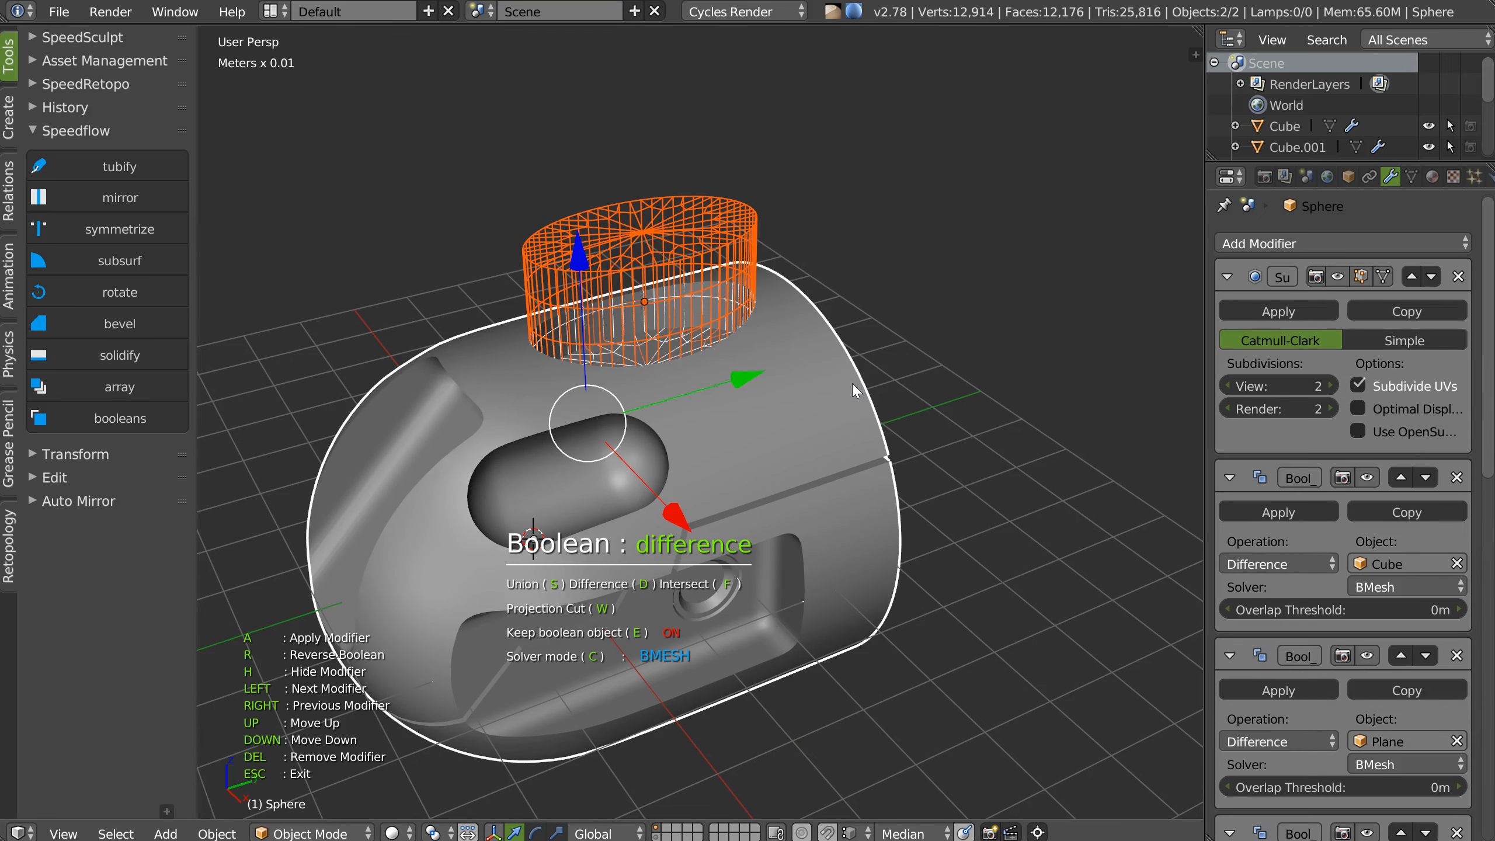
left_click(931, 354)
middle_click_drag(742, 333, 766, 430)
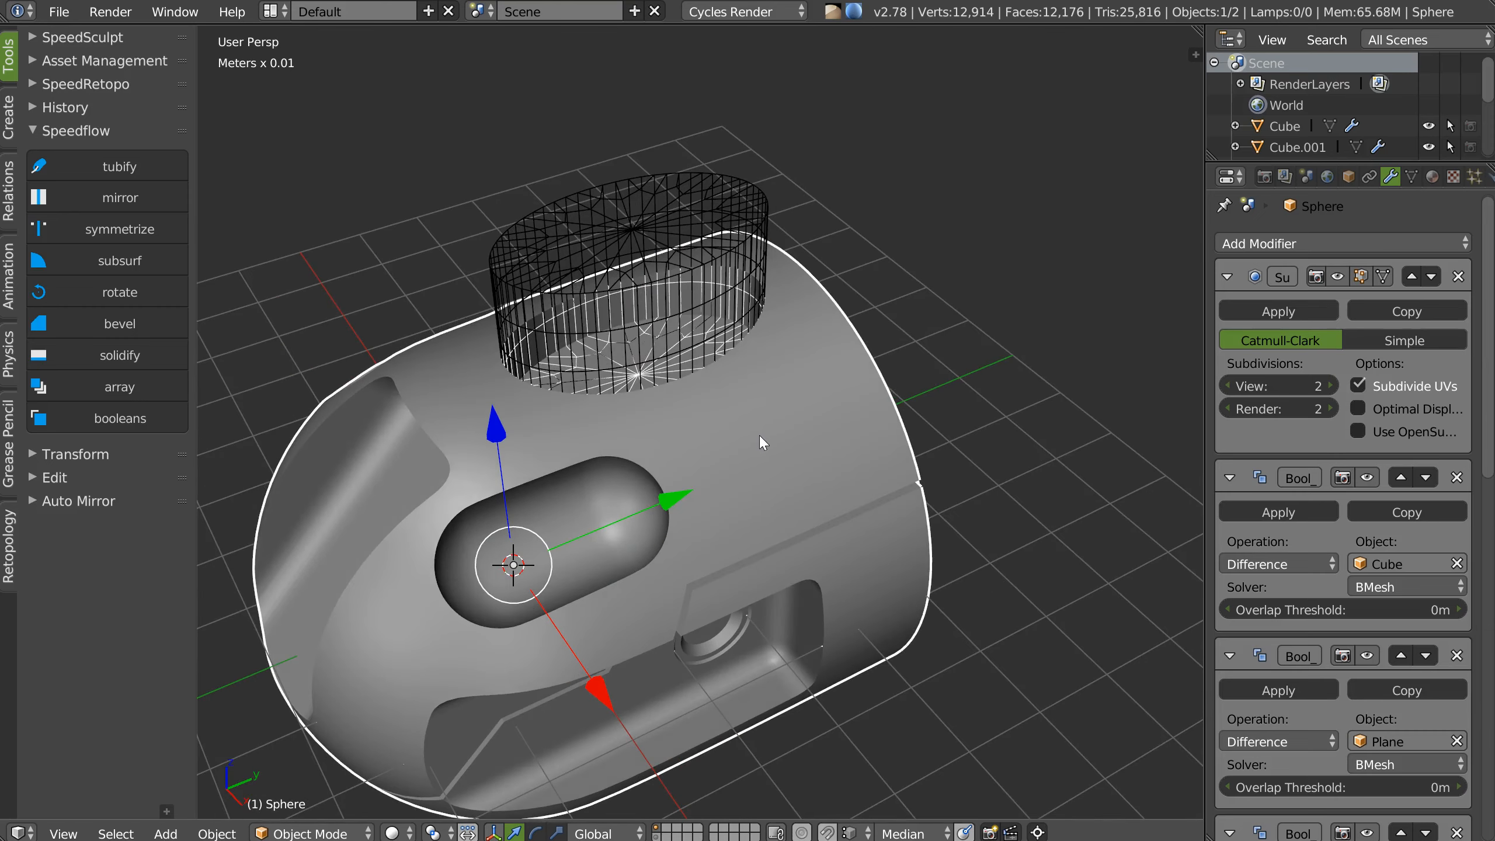
Hide the capsule's boolean modifiers in the viewport and duplicate the capsule in place.
key("shift+q")
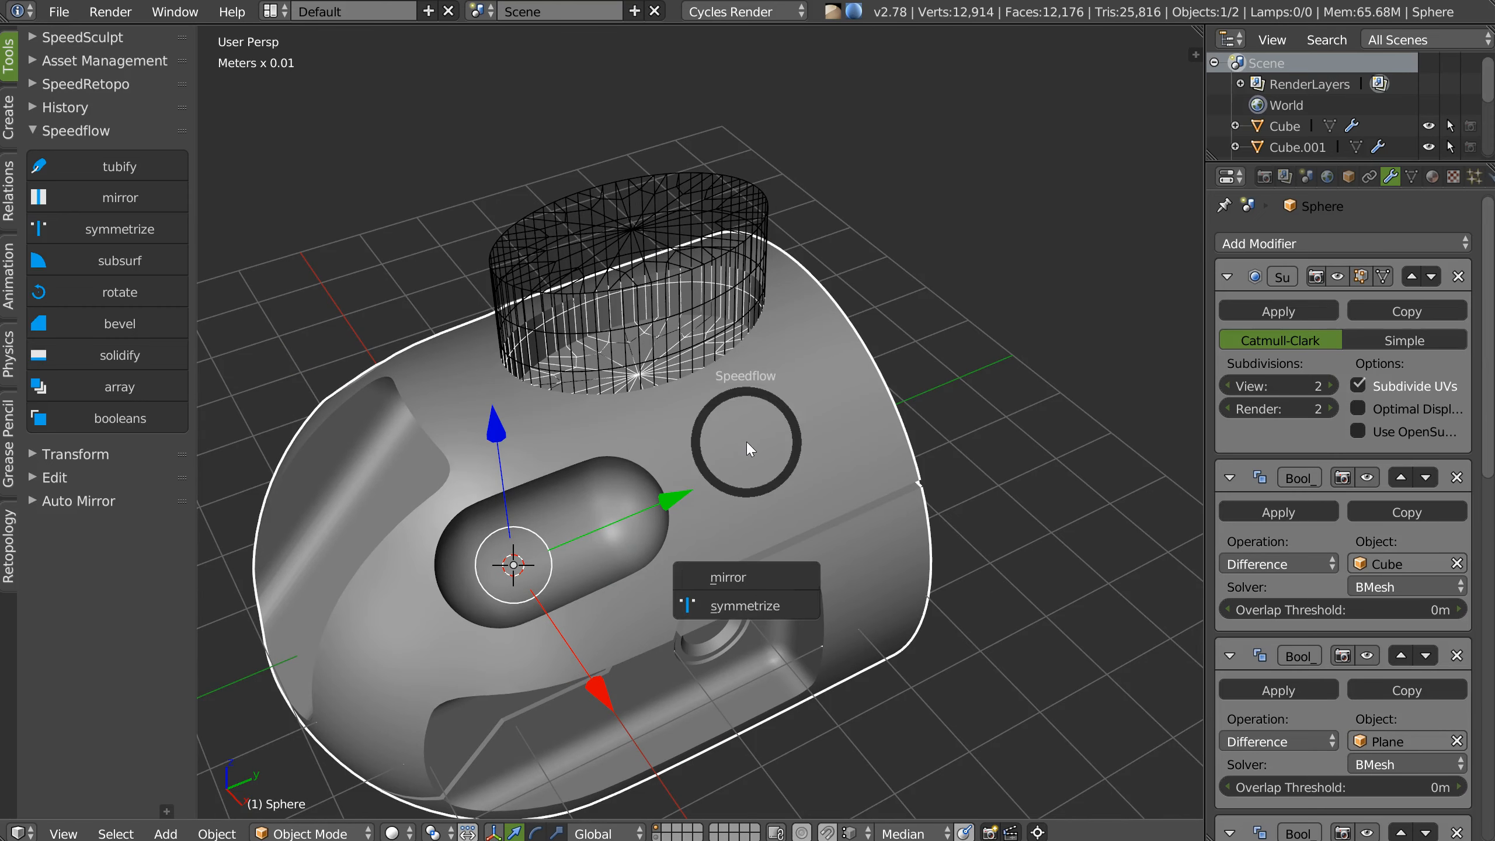
left_click(855, 369)
key("shift+d")
right_click(730, 420)
Change the duplicate capsule's Cylinder.002 boolean operation to Intersect.
middle_click_drag(1347, 717, 1385, 321)
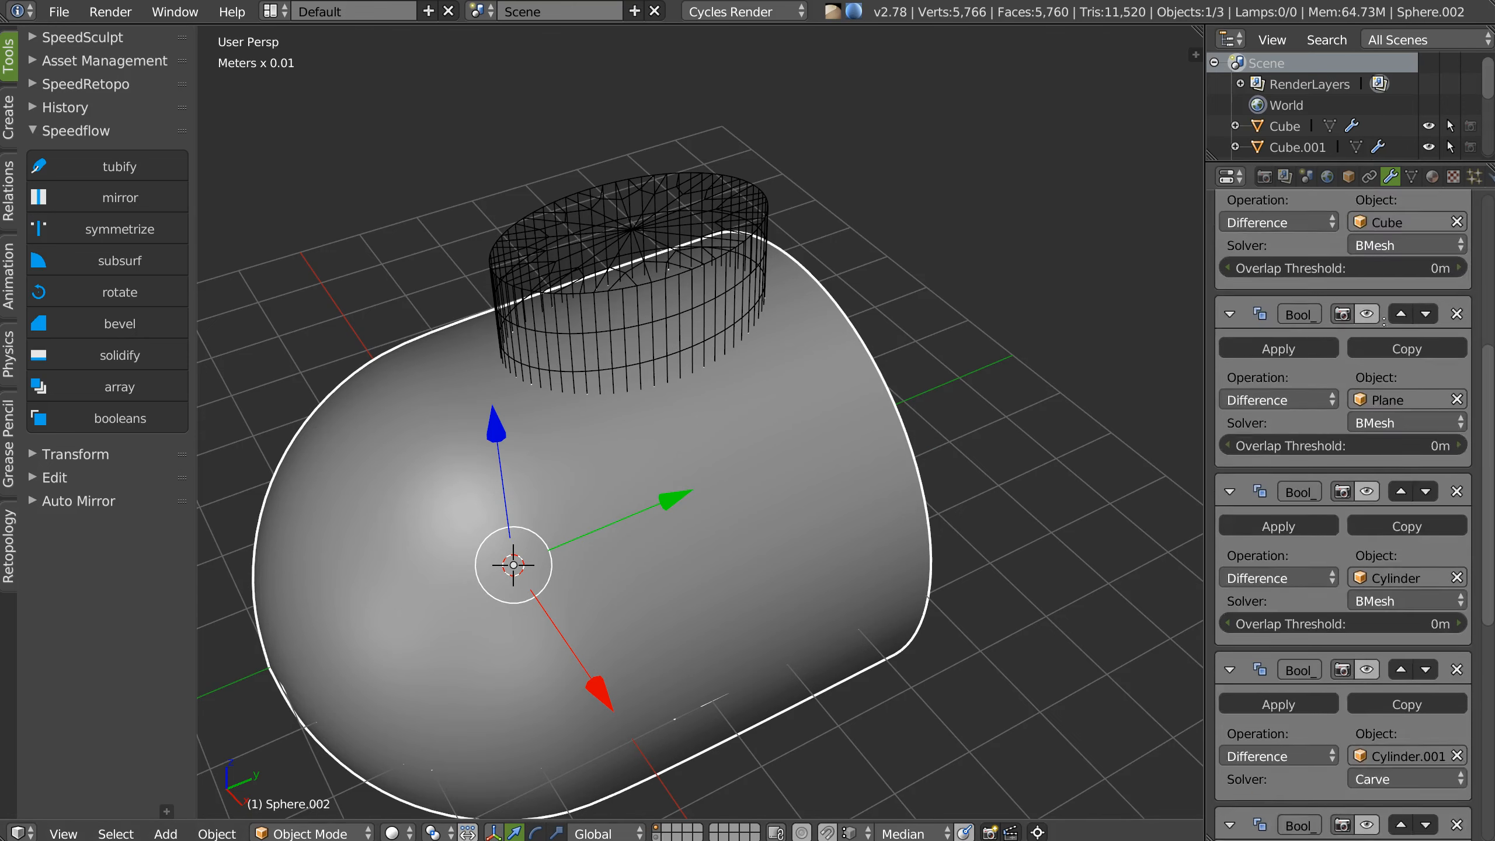
scroll(1265, 736, "down", 10)
left_click(1272, 770)
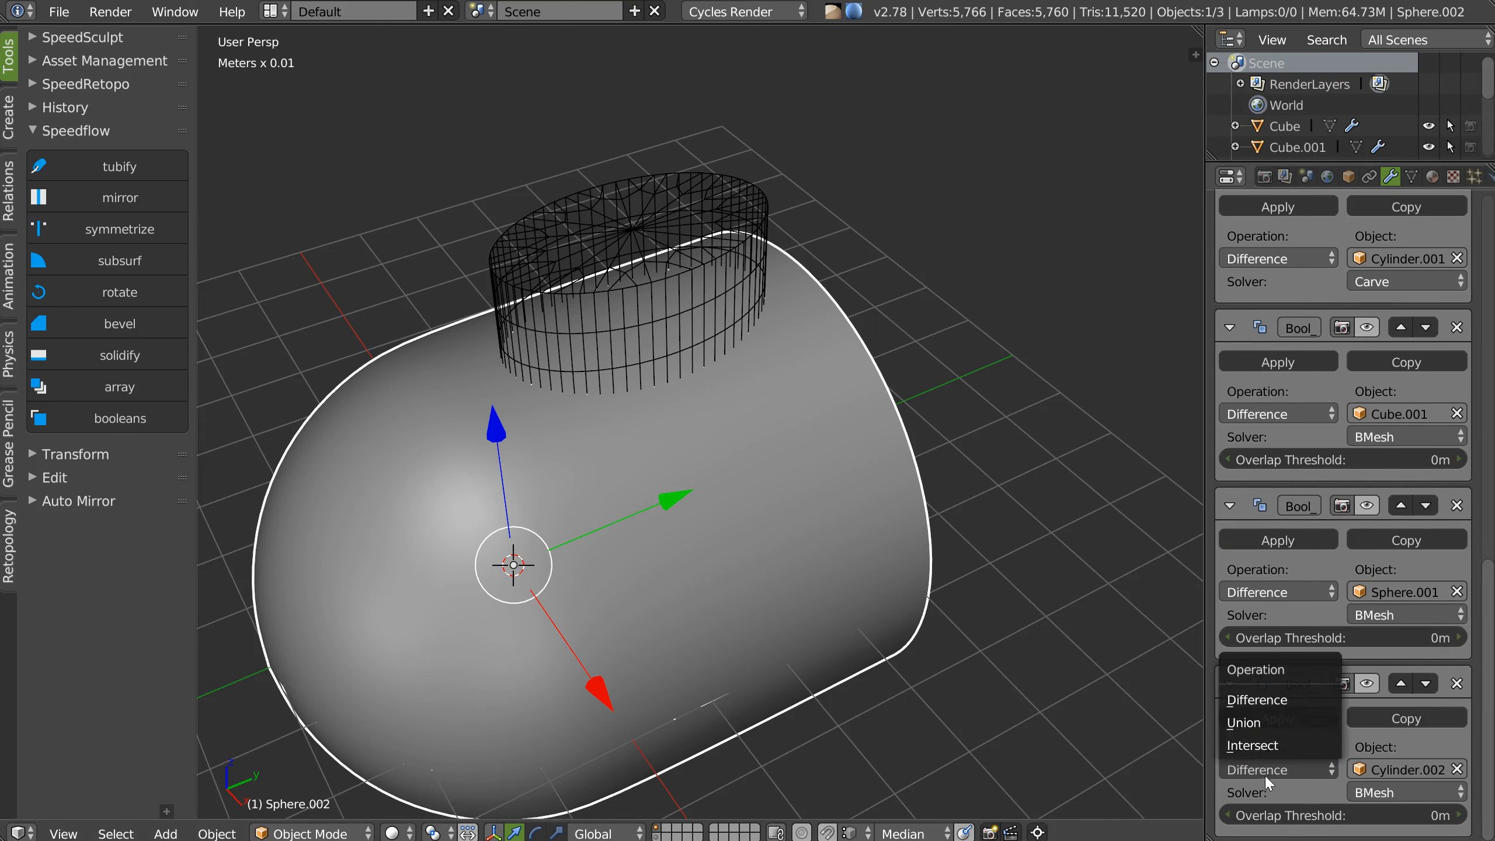
left_click(1264, 745)
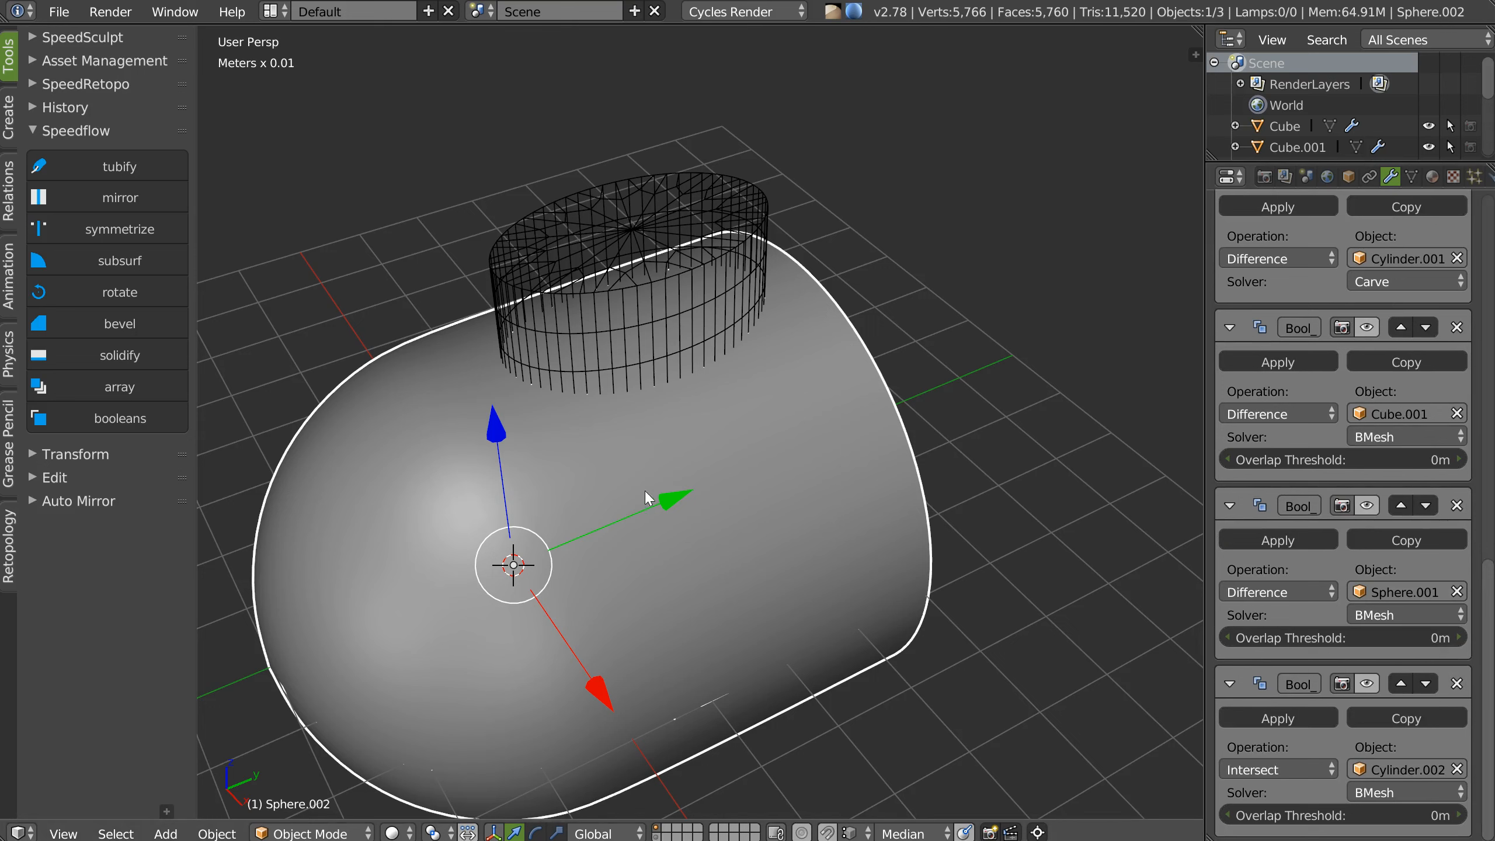
Show the boolean modifiers again on both the duplicate and the original capsule.
key("space")
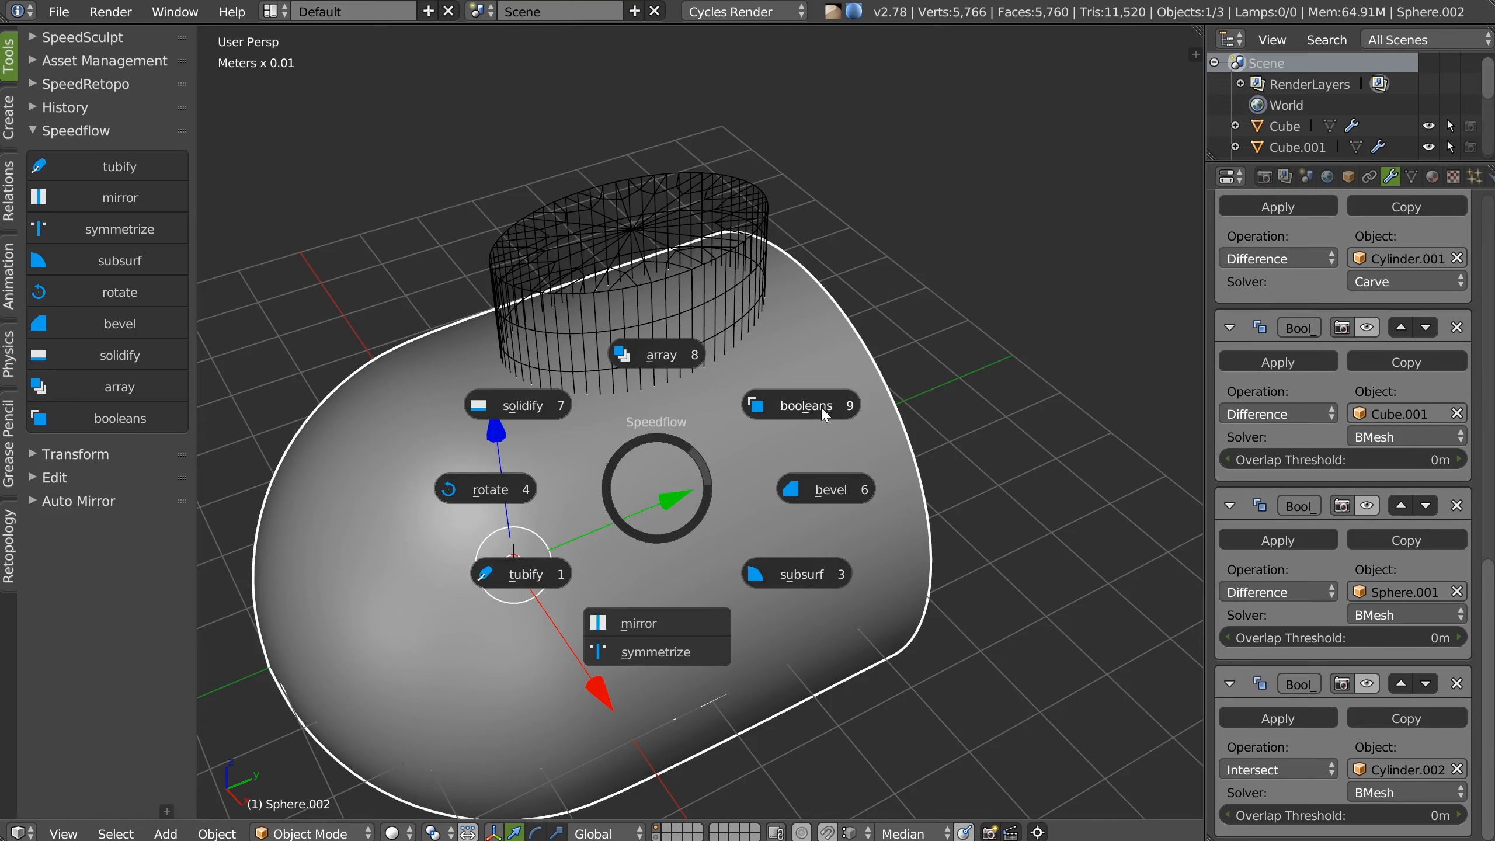
left_click(822, 407)
right_click(751, 516)
key("space")
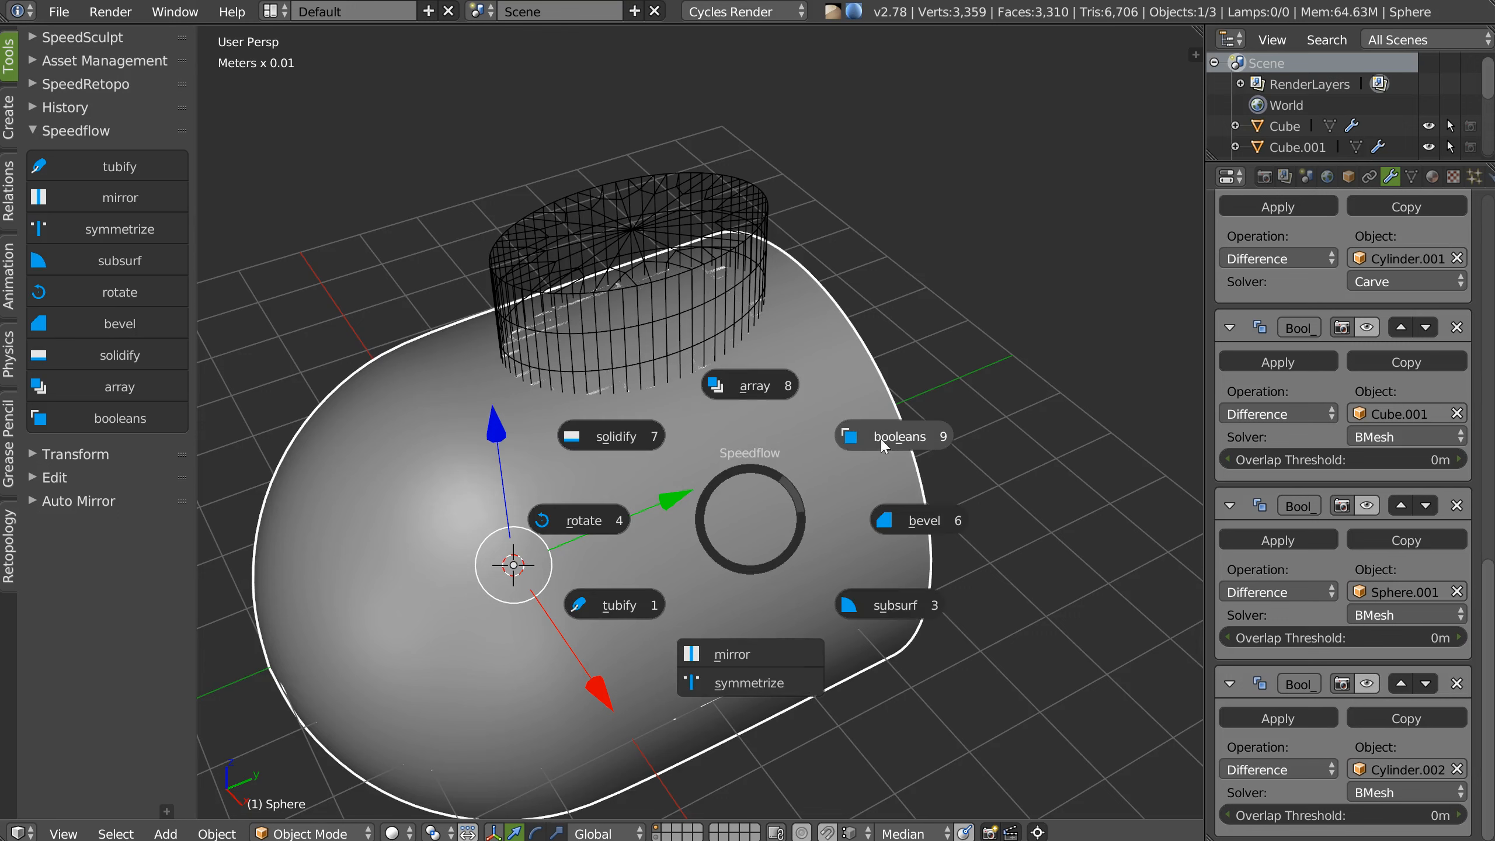
left_click(879, 439)
Move the upper cylinder cutter to the cutters' layer.
right_click(671, 224)
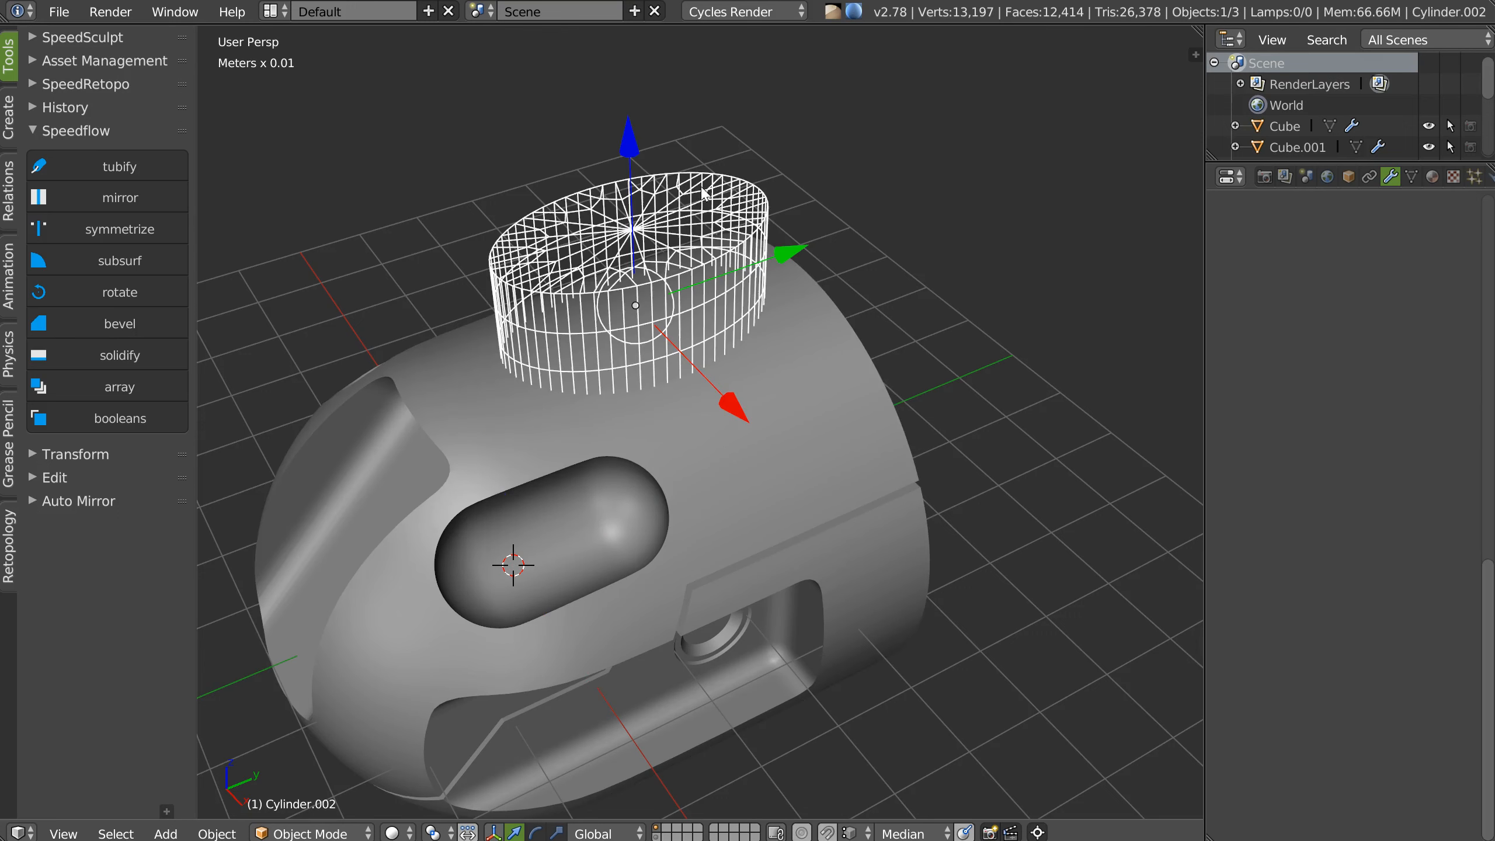
key("m")
left_click(787, 380)
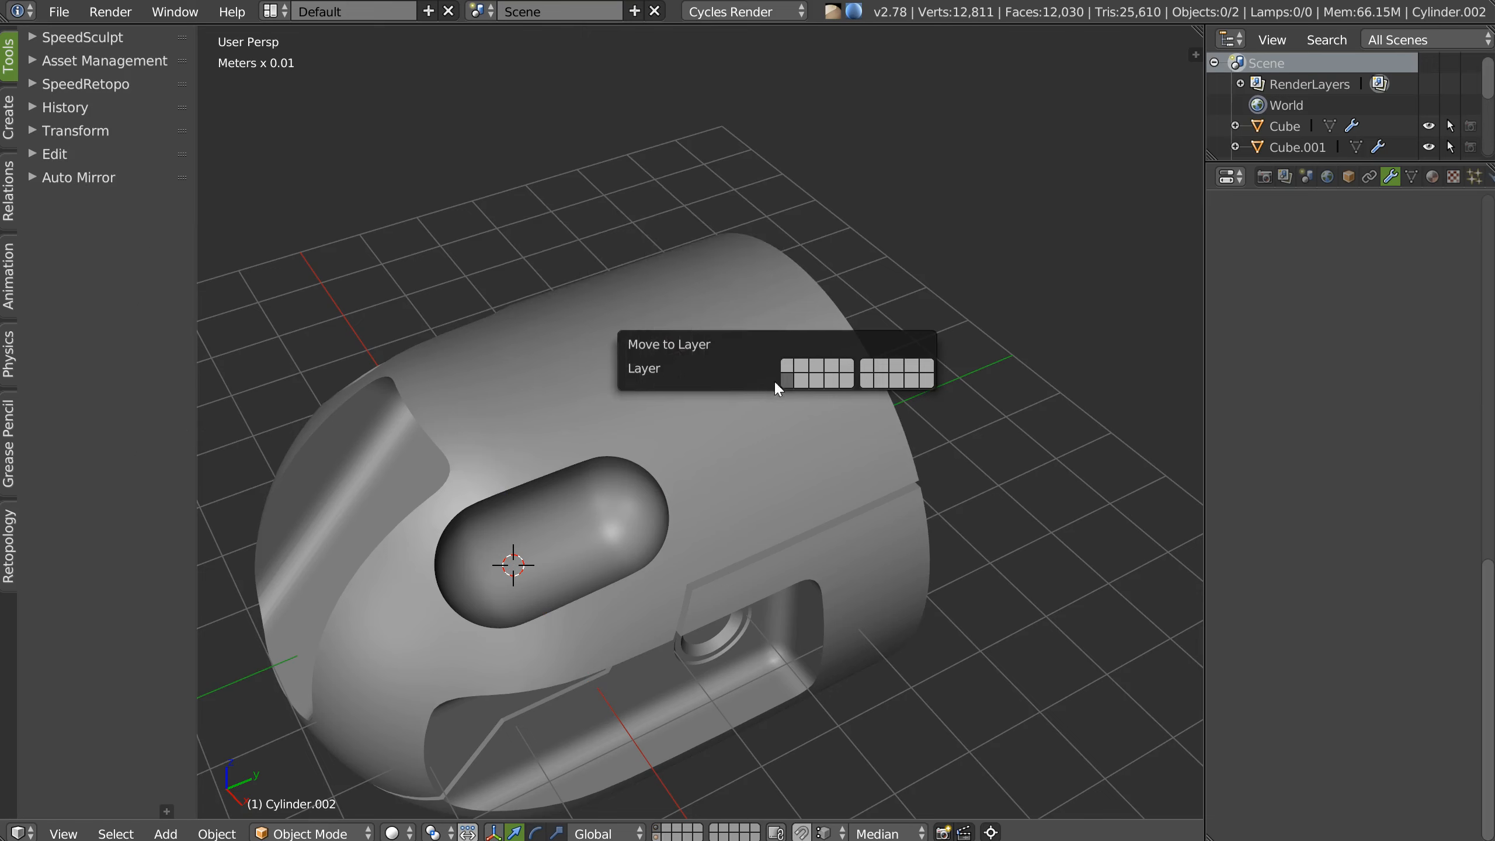
Select the separated cap piece and the capsule in turn to examine the circular split.
right_click(642, 343)
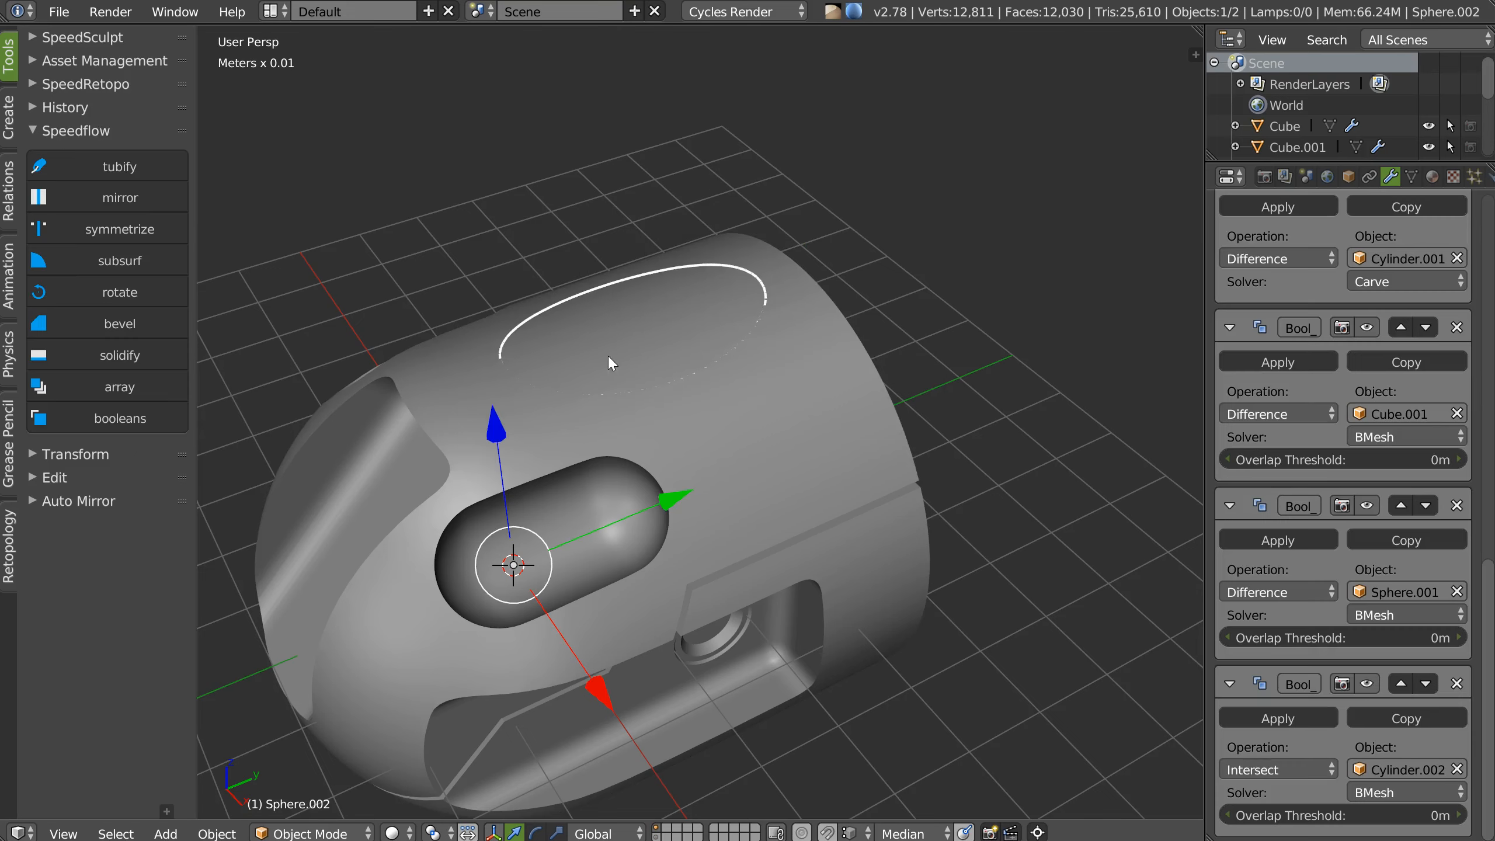
scroll(608, 354, "up", 2)
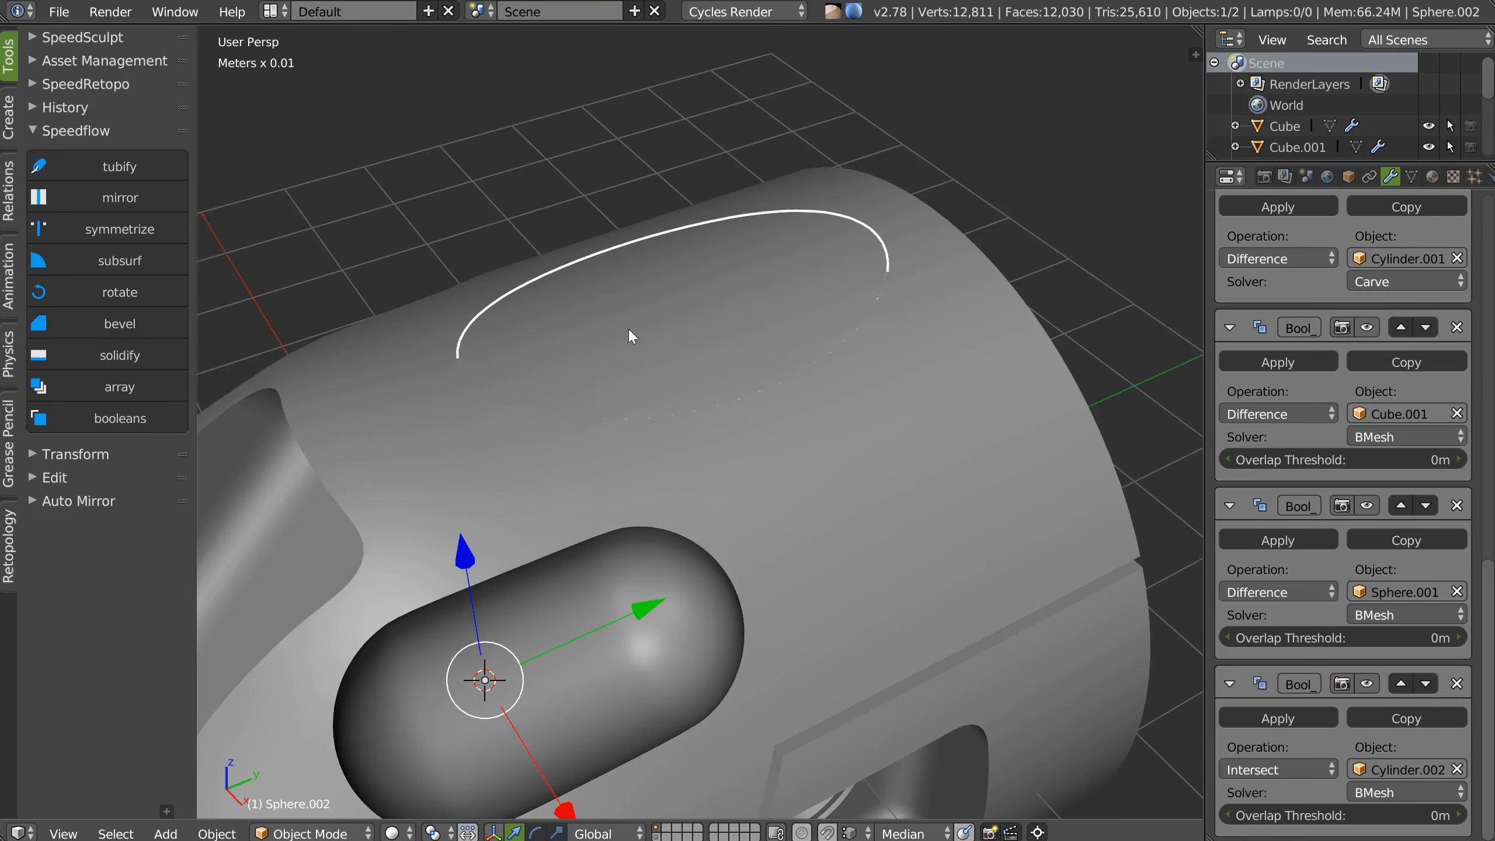
mouse_move(629, 327)
middle_mouse_down()
mouse_move(739, 304)
mouse_move(743, 287)
mouse_move(696, 285)
mouse_move(645, 335)
middle_mouse_up()
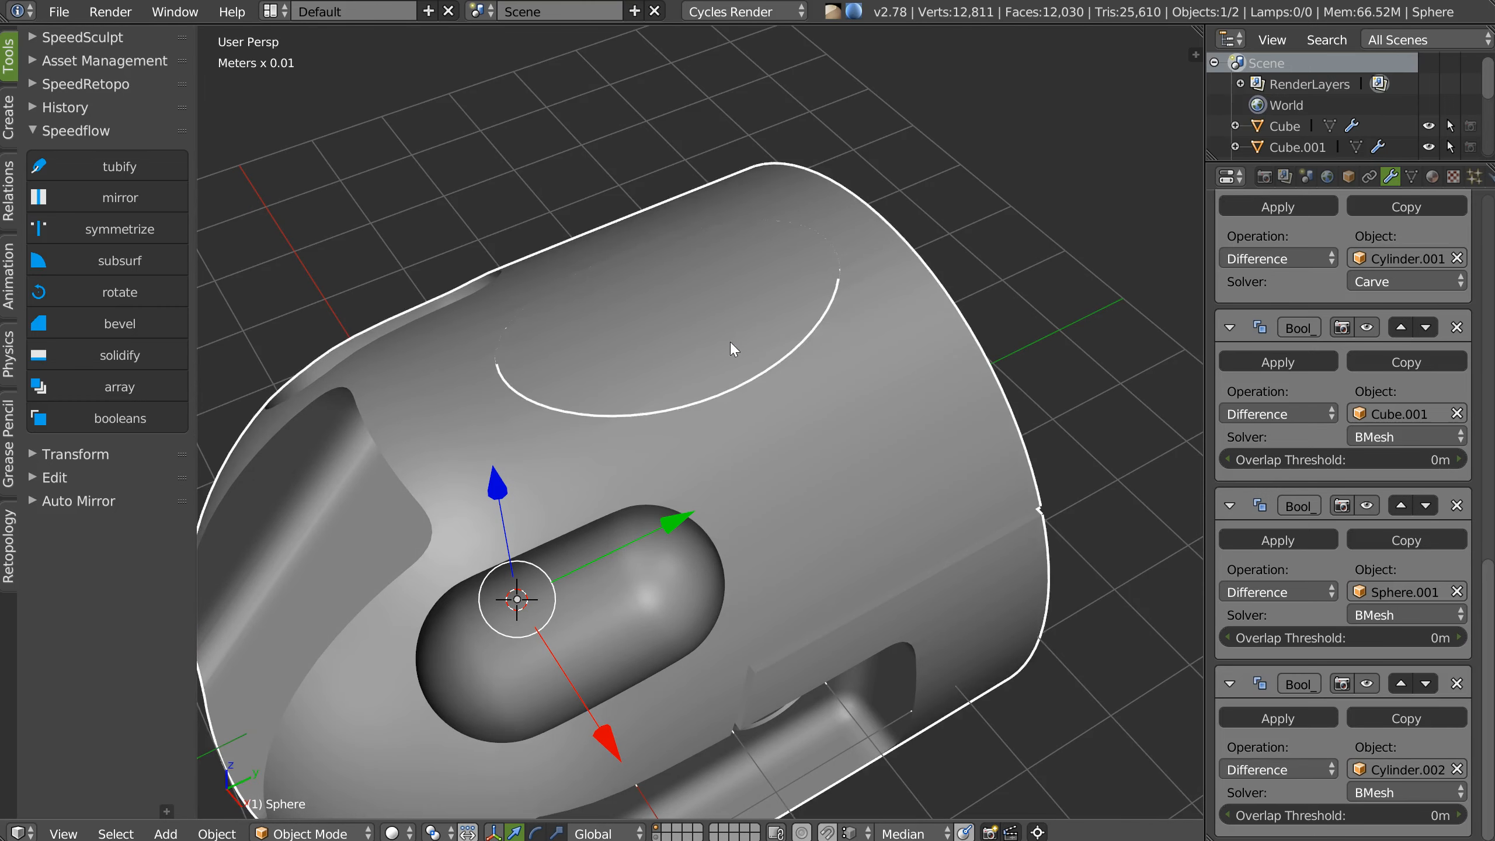
right_click(789, 418)
middle_click_drag(691, 371, 765, 344)
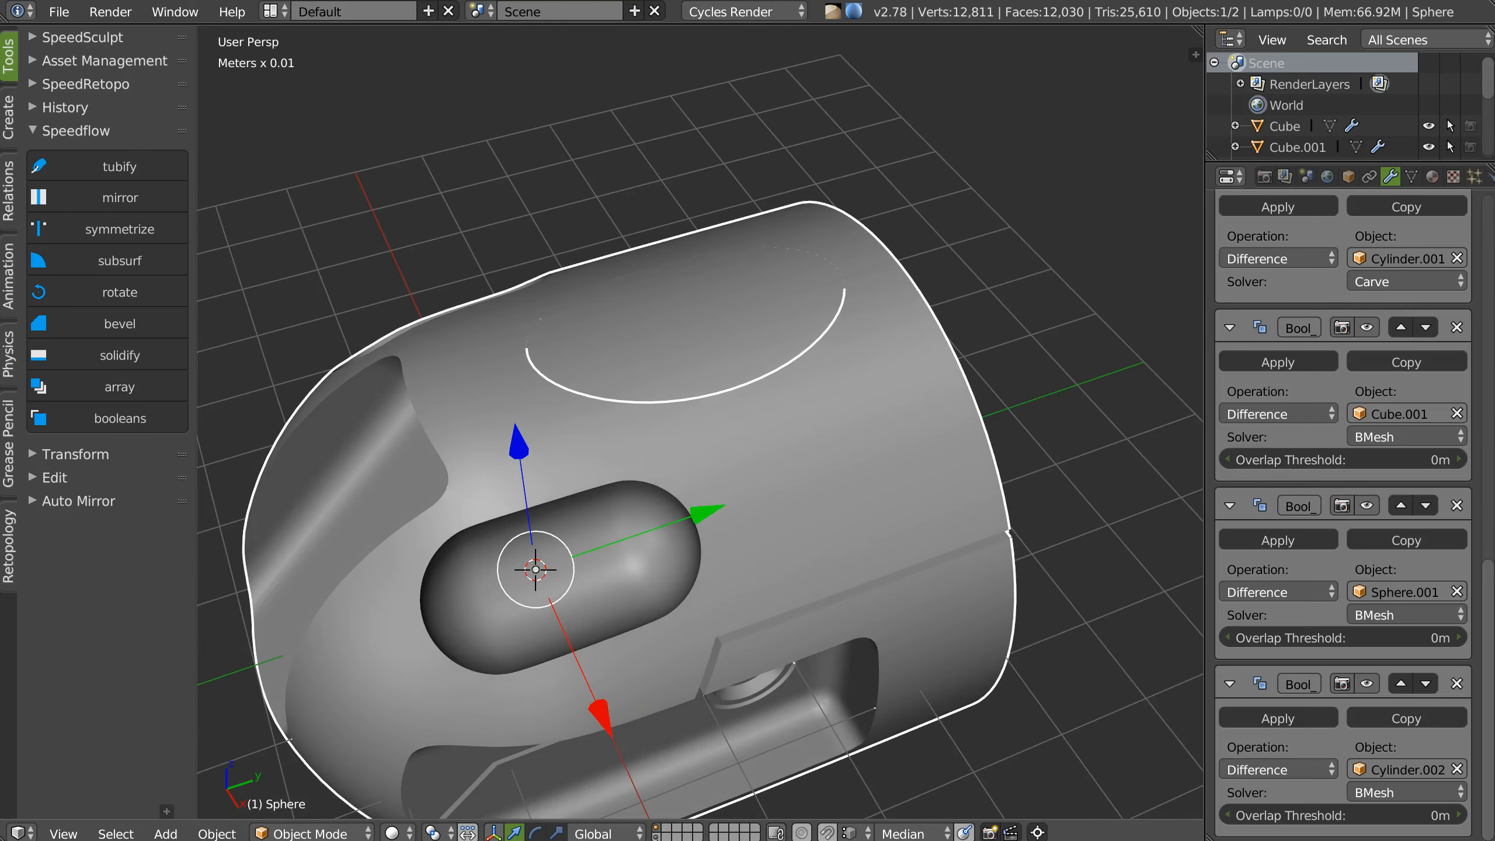
Show the cutters' layer, scale the upper cylinder cutter to about 0.81 along Y, and return to the capsule's layer.
key("alt+h")
right_click(686, 158)
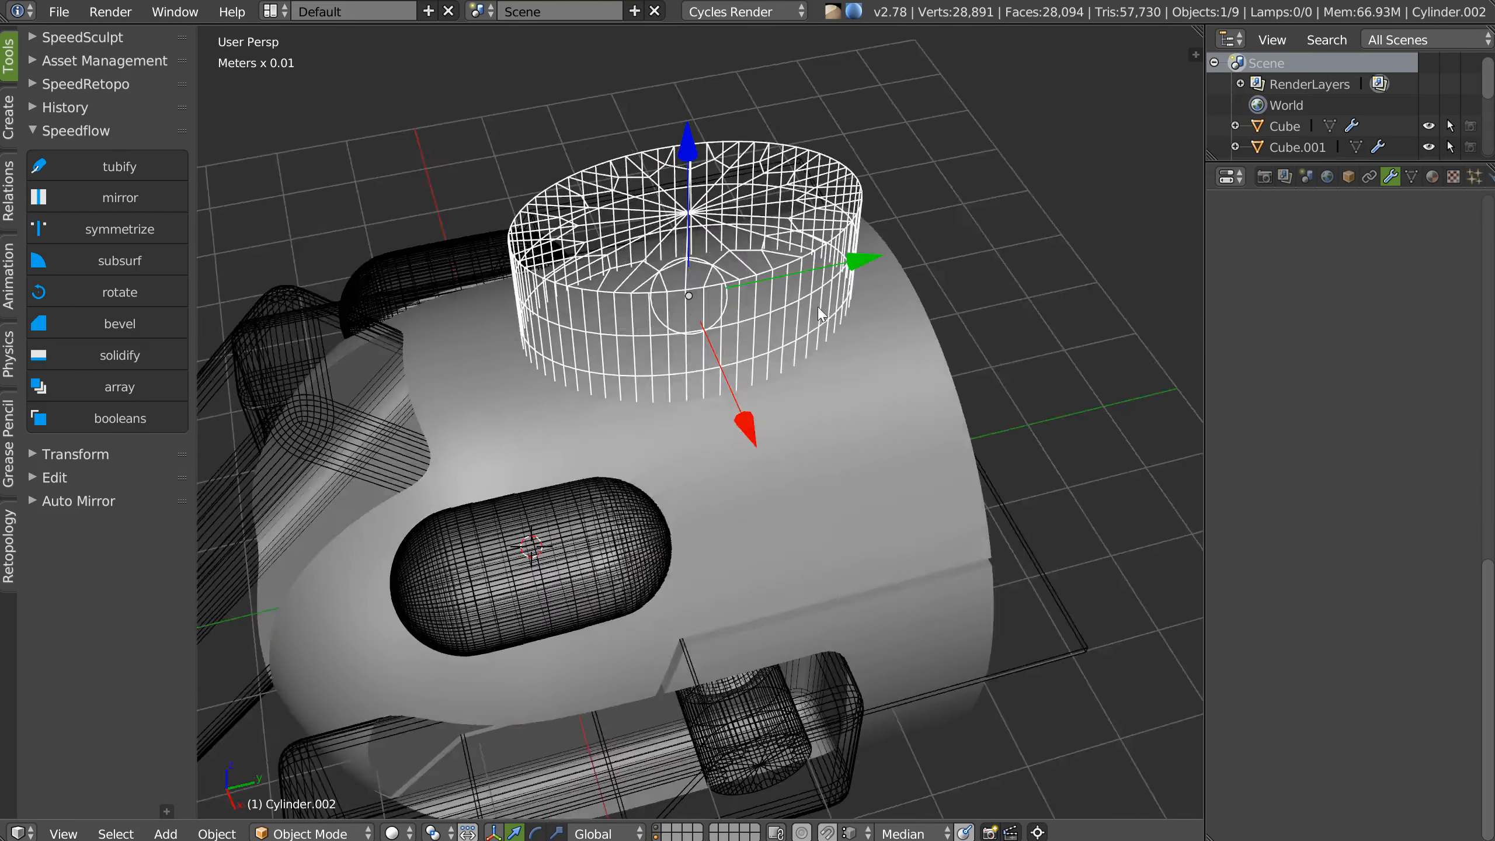
middle_click_drag(822, 313, 795, 325)
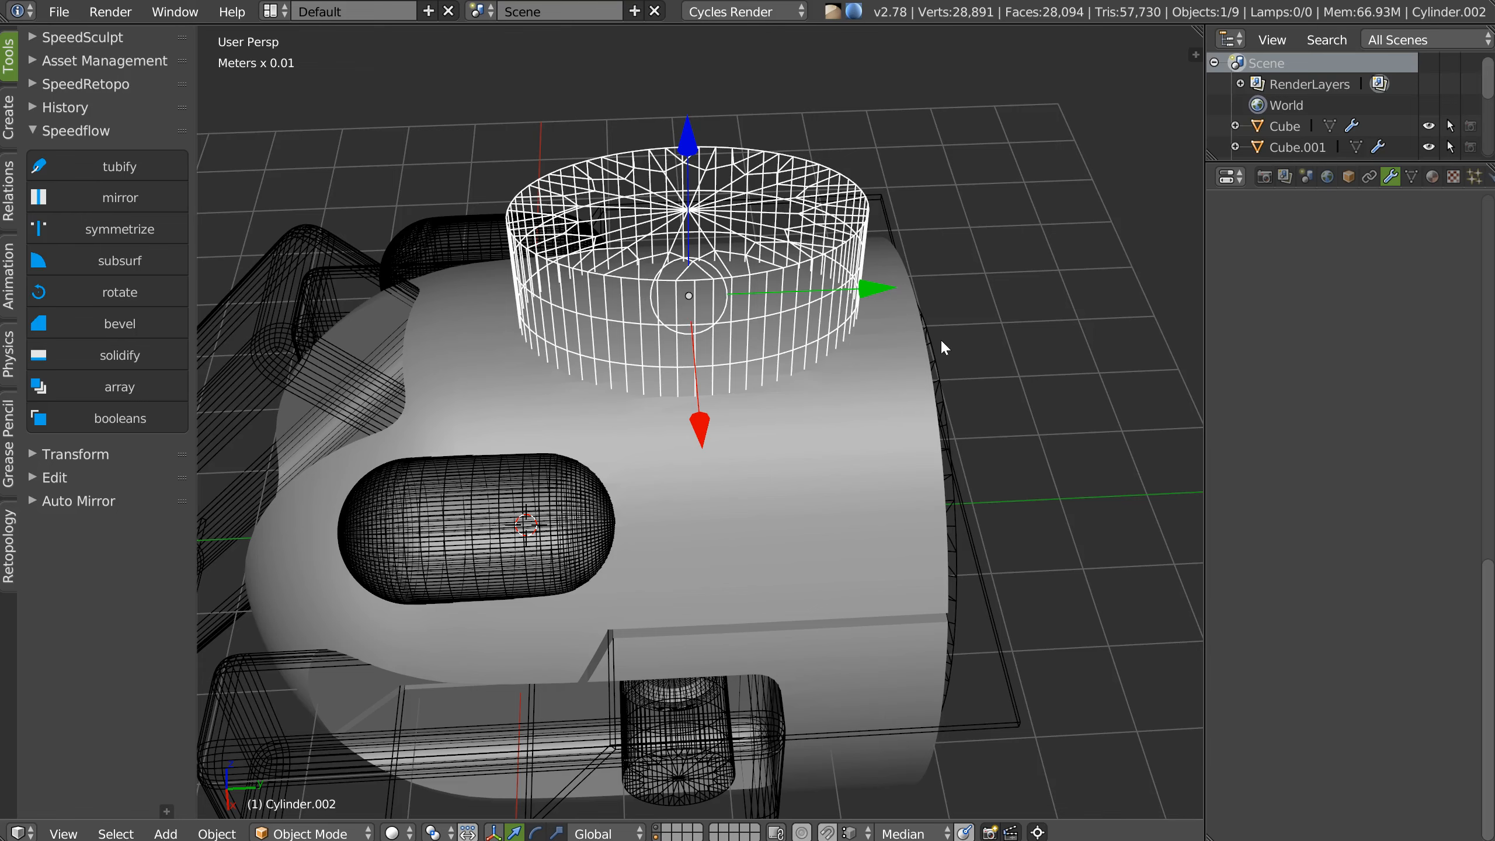
key("s")
key("y")
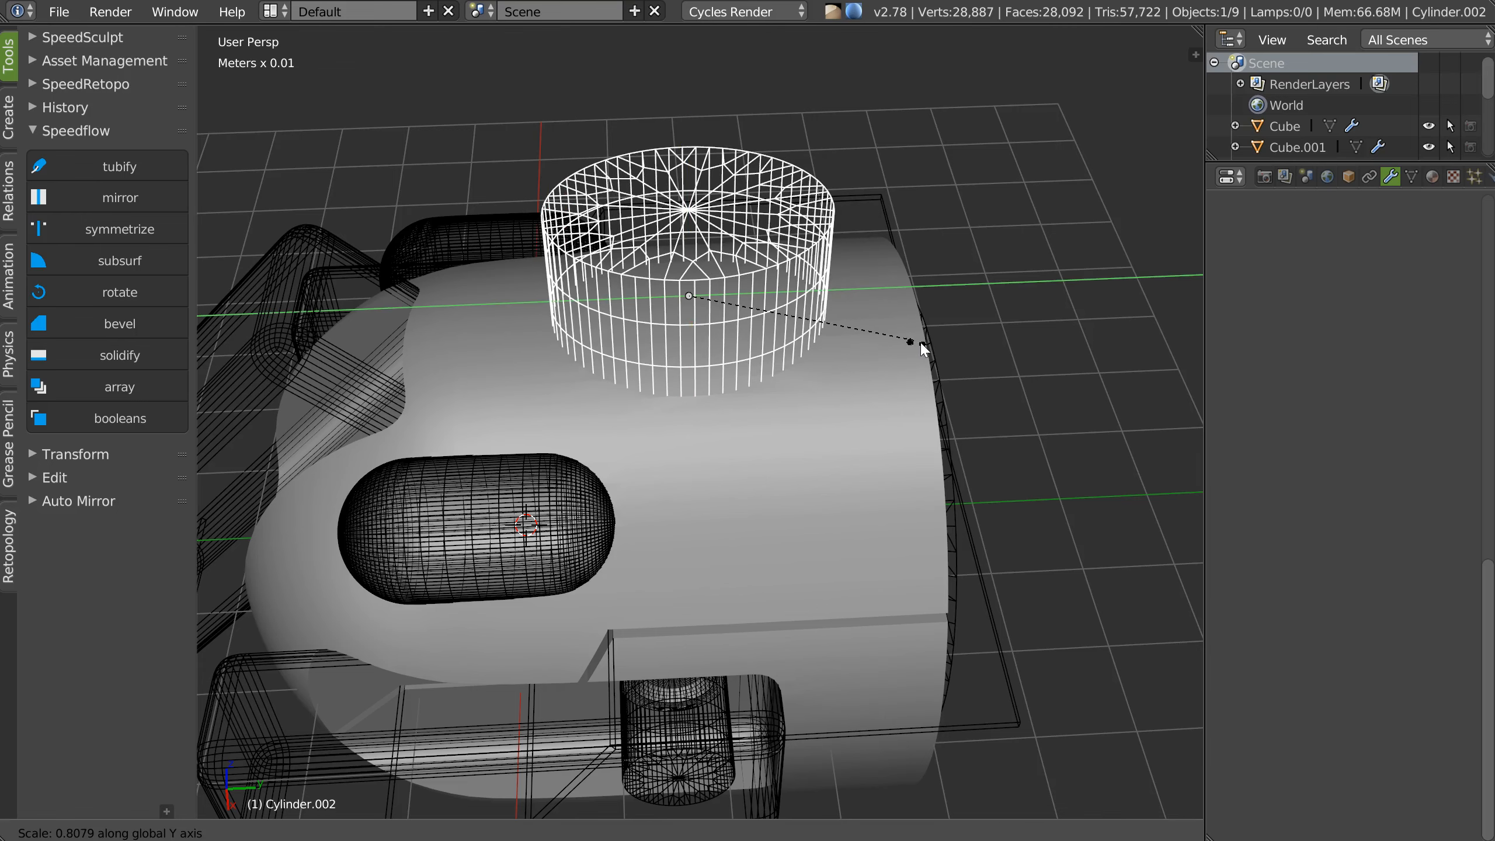
left_click(883, 348)
left_click(722, 347)
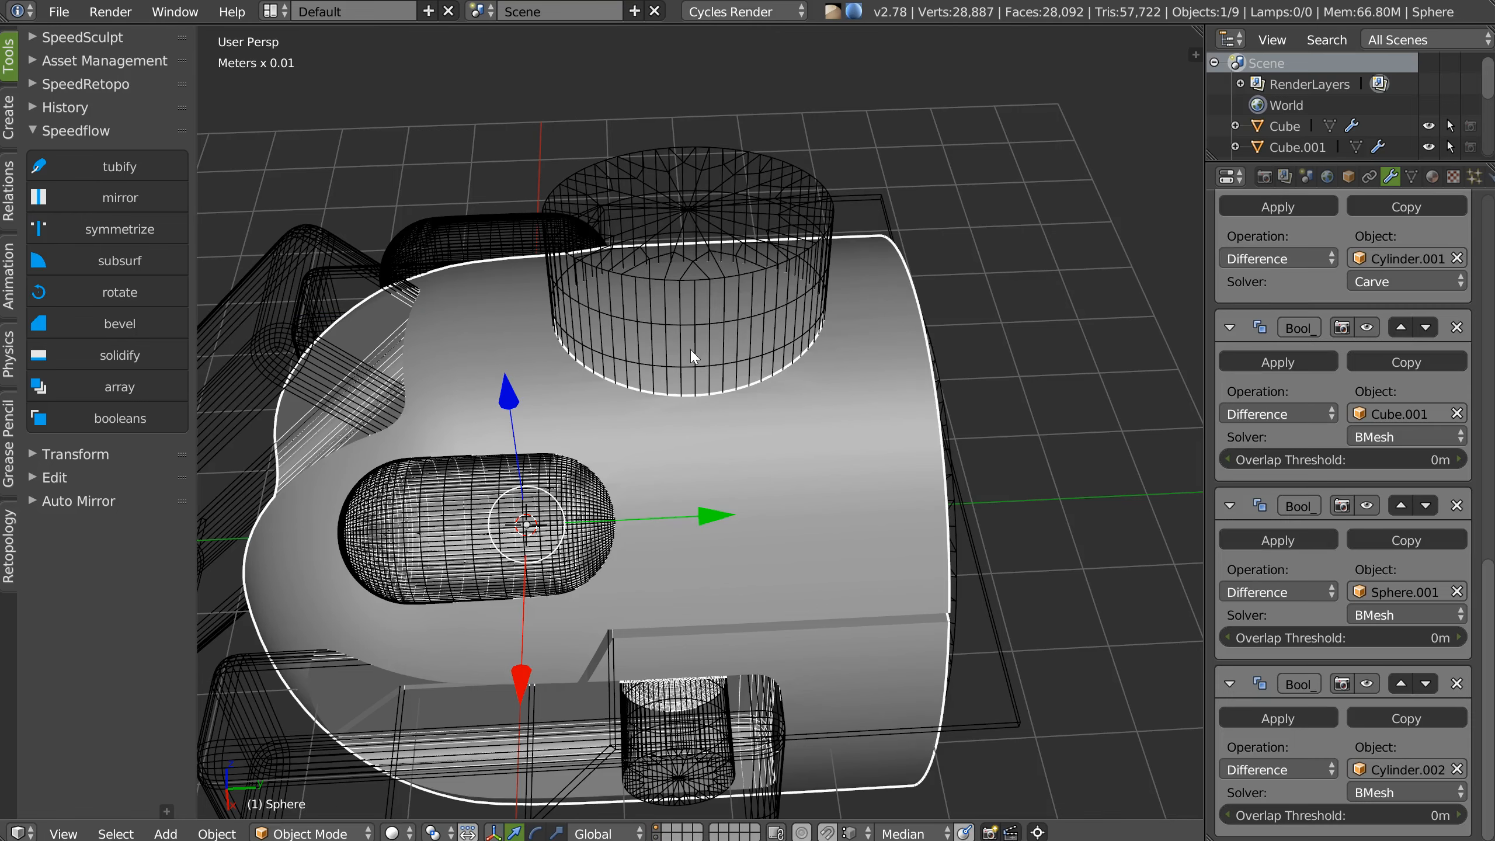
right_click(697, 389)
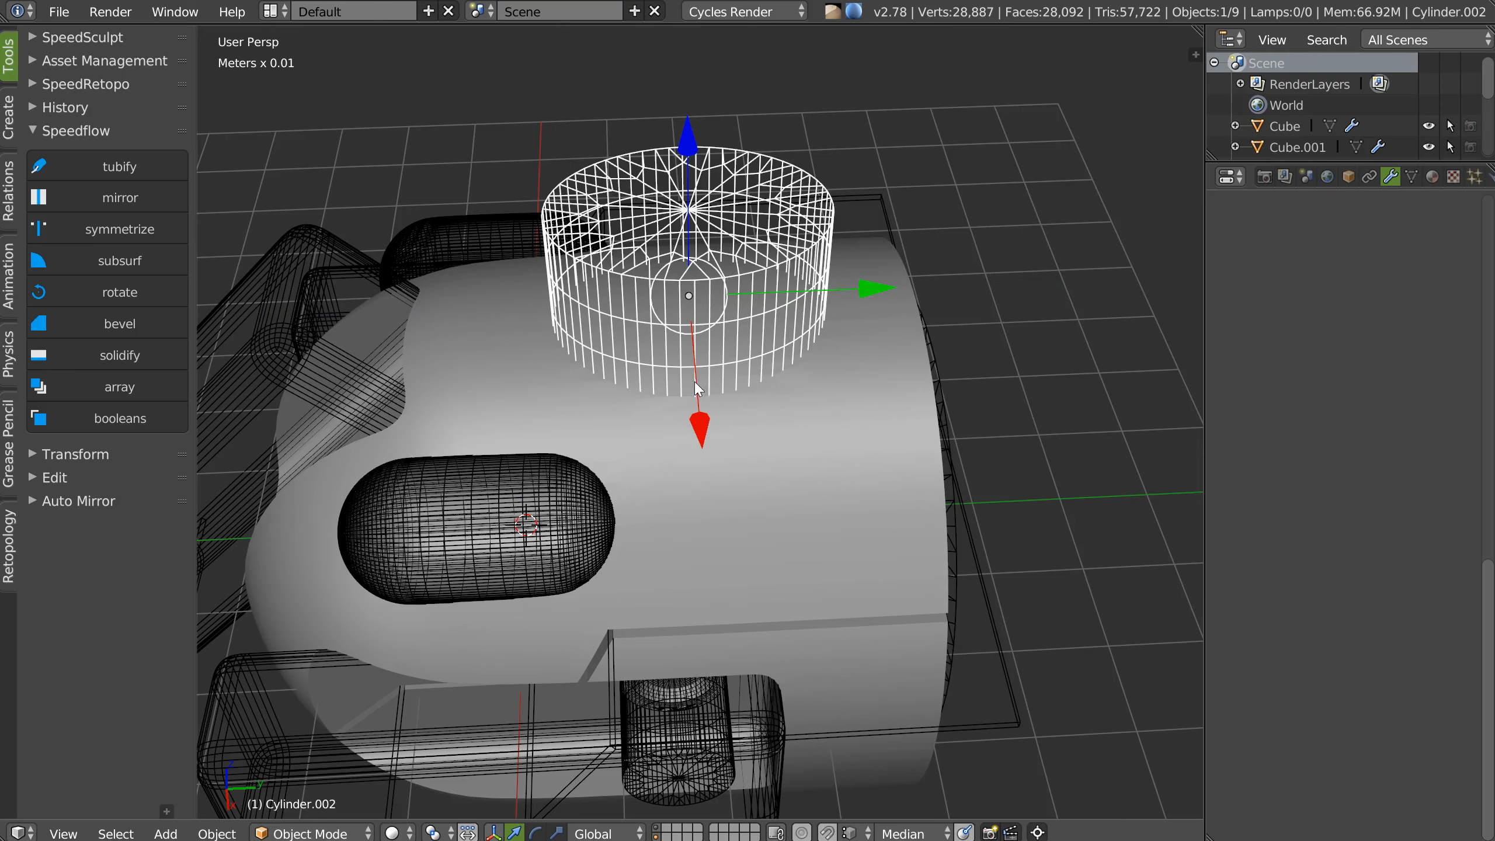
left_click(657, 830)
Select the separated cap piece and examine its fit in the capsule from several angles.
right_click(684, 318)
middle_click_drag(684, 318, 538, 275)
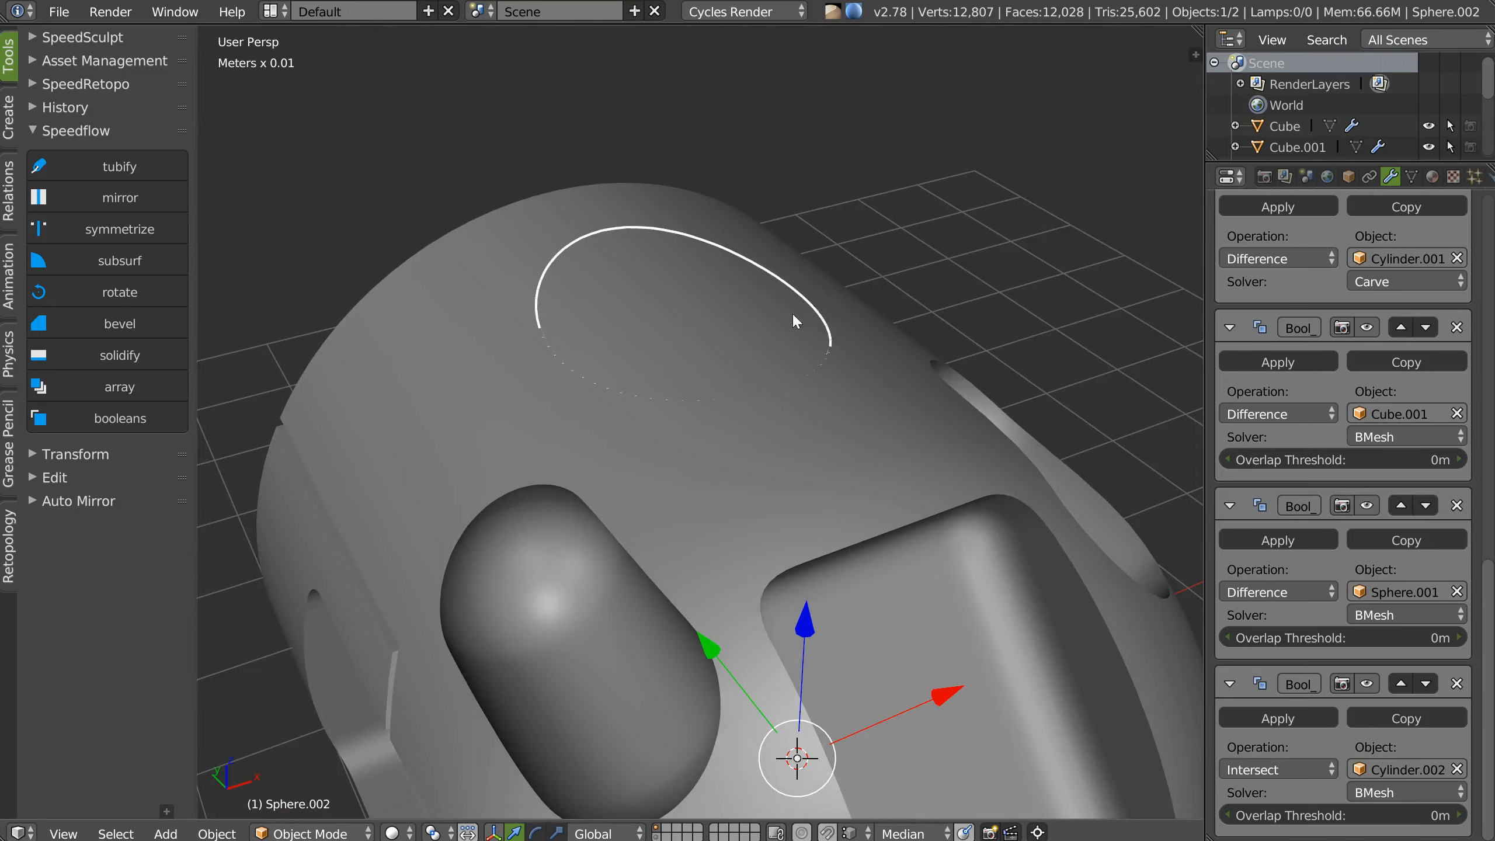
middle_click_drag(793, 321, 625, 441)
middle_click_drag(873, 337, 931, 237)
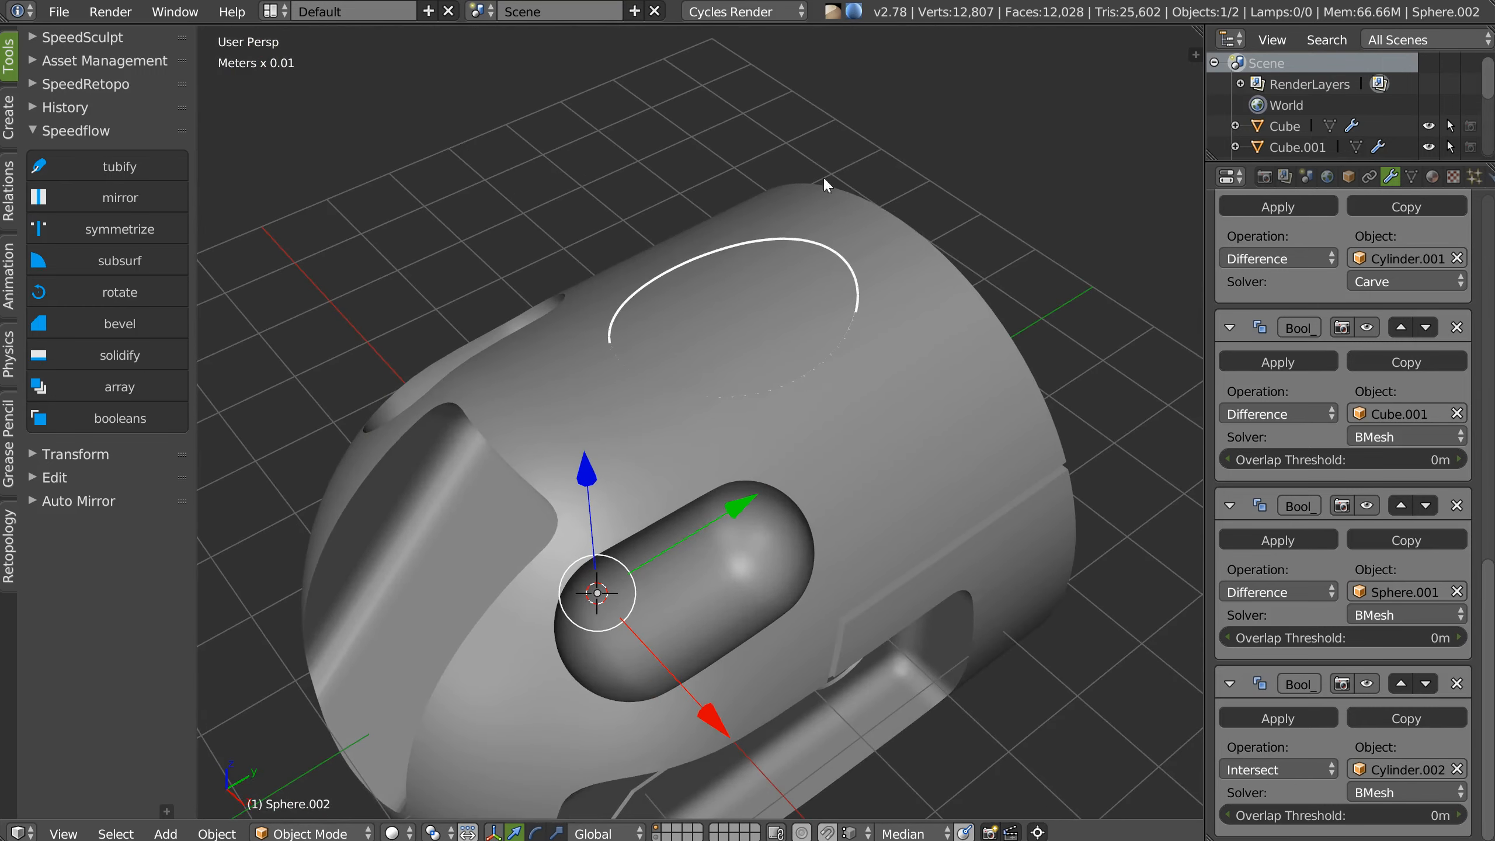
middle_click_drag(732, 358, 676, 361)
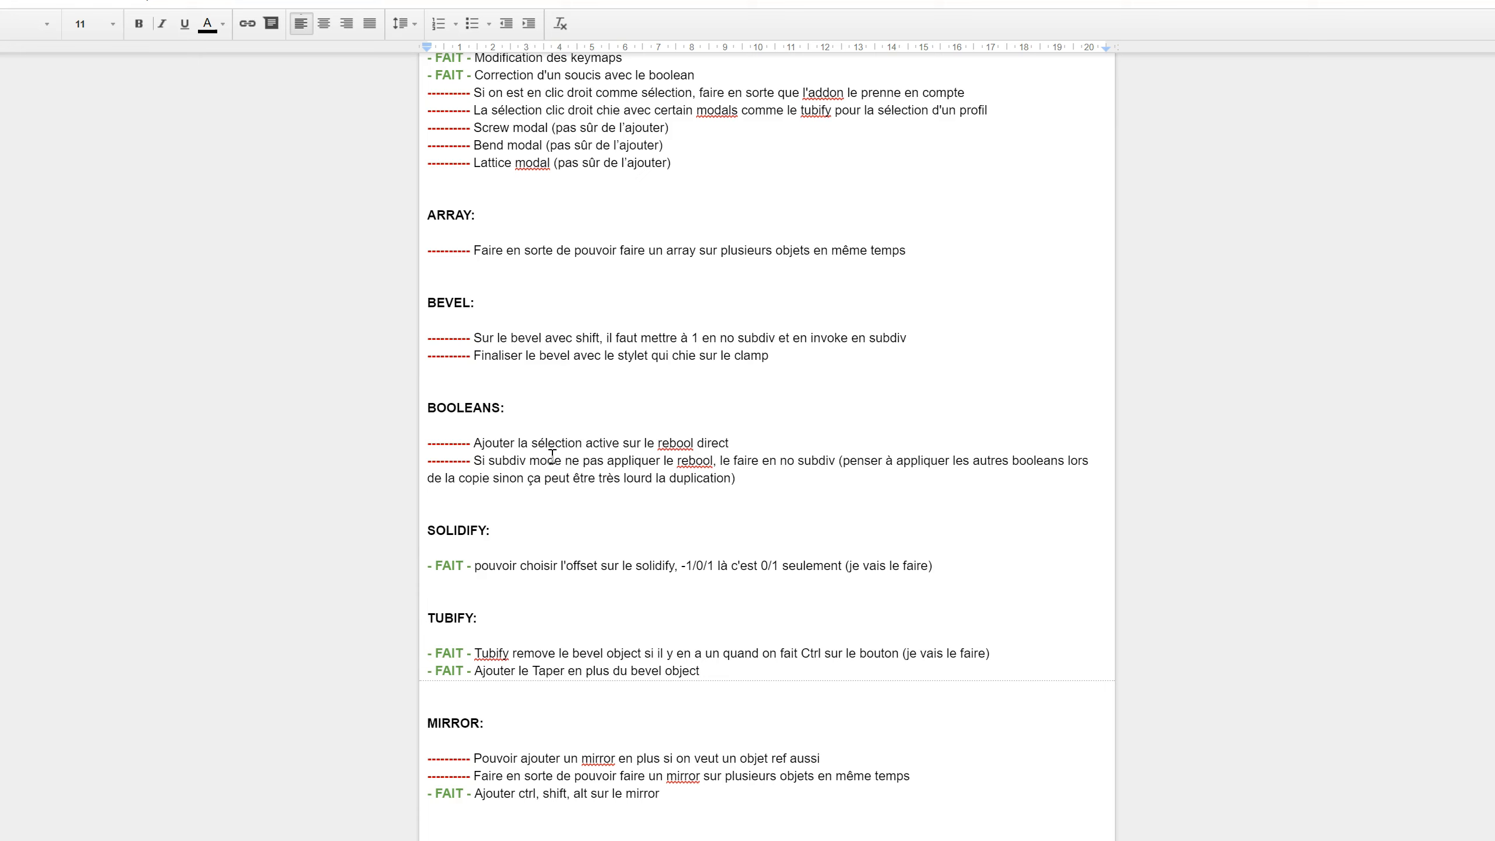
Switch to the Speedflow to-do document and review its Booleans, Solidify and Tubify notes.
left_click_drag(468, 461, 665, 480)
left_click(601, 480)
left_click_drag(433, 568, 539, 575)
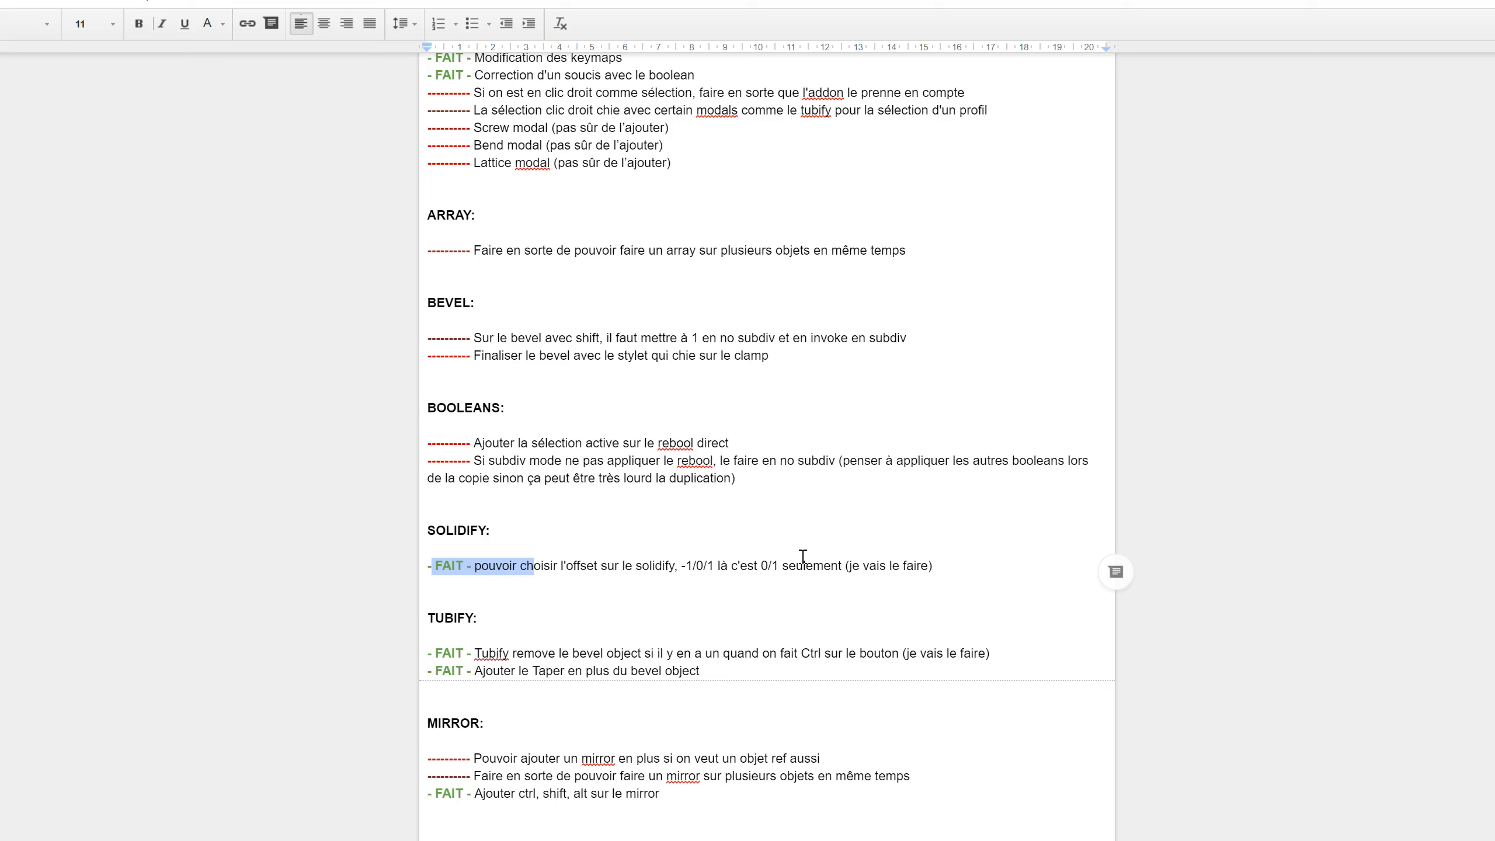
left_click(532, 654)
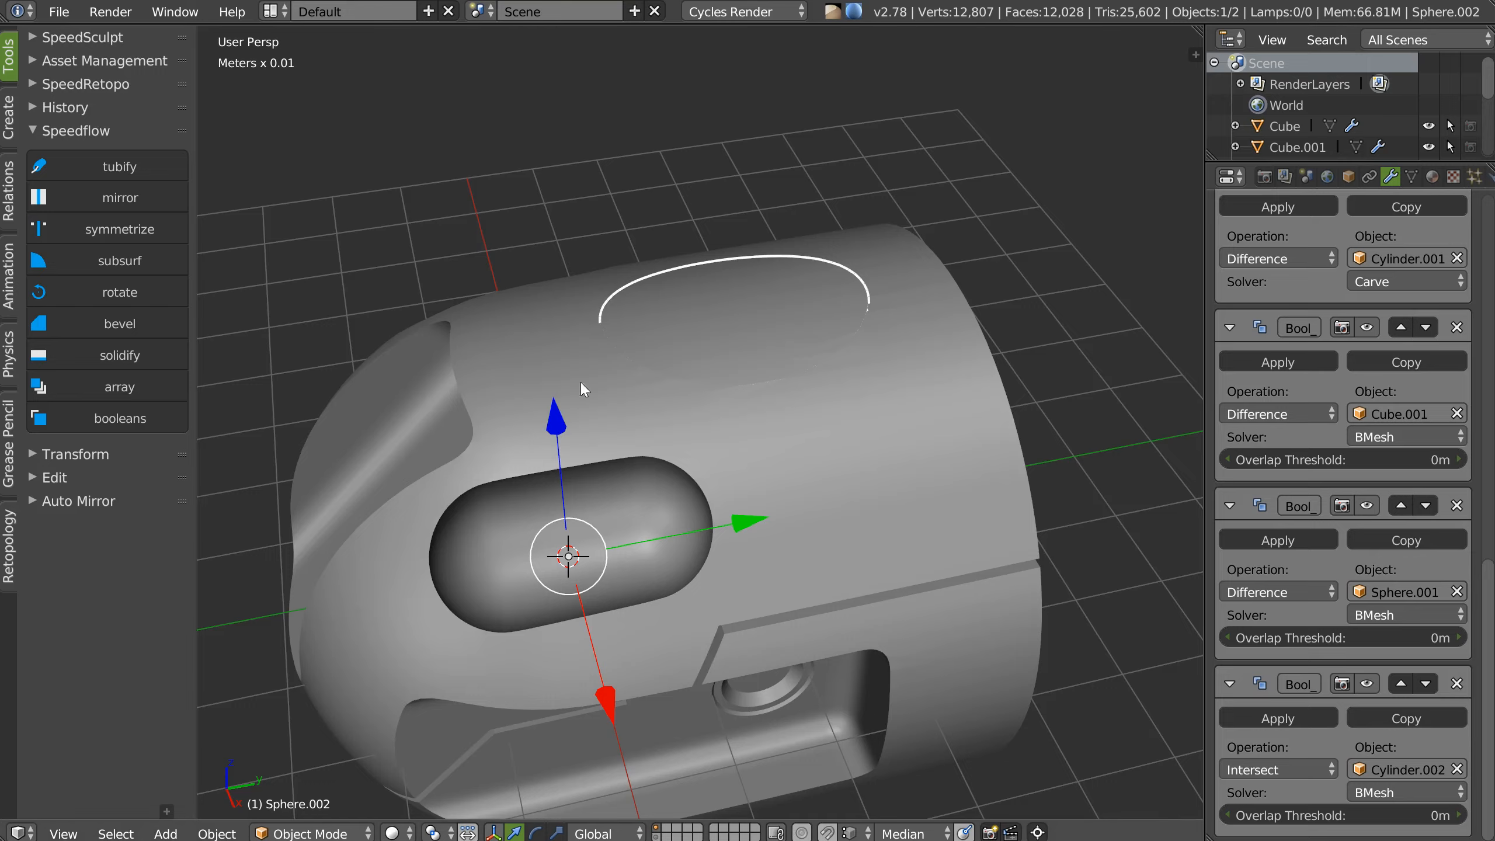
Return to Blender and start an empty scene from the reloaded start-up file.
middle_click_drag(581, 389, 699, 311)
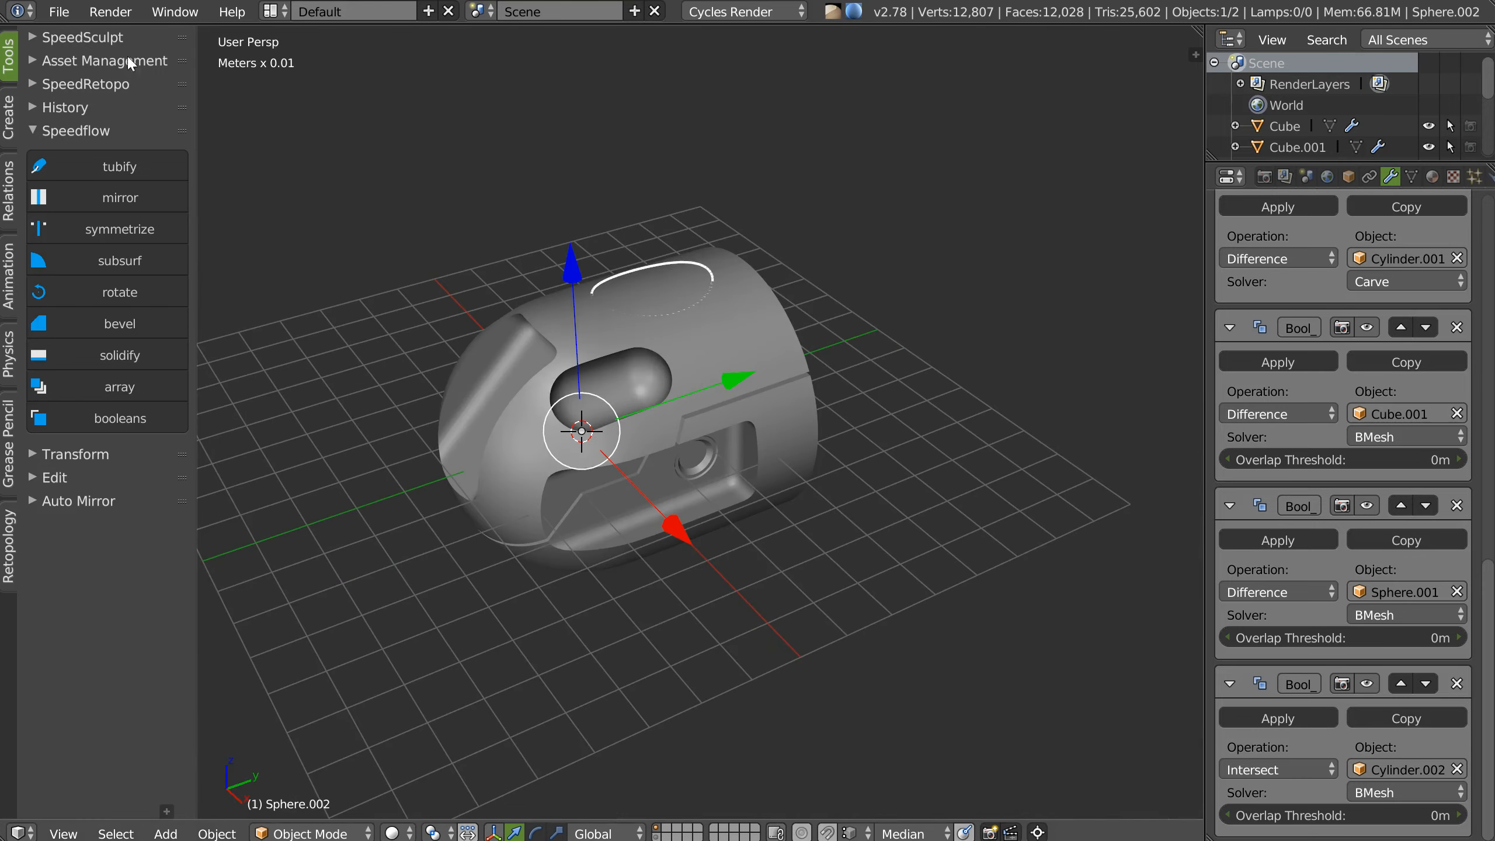
left_click(59, 11)
left_click(92, 54)
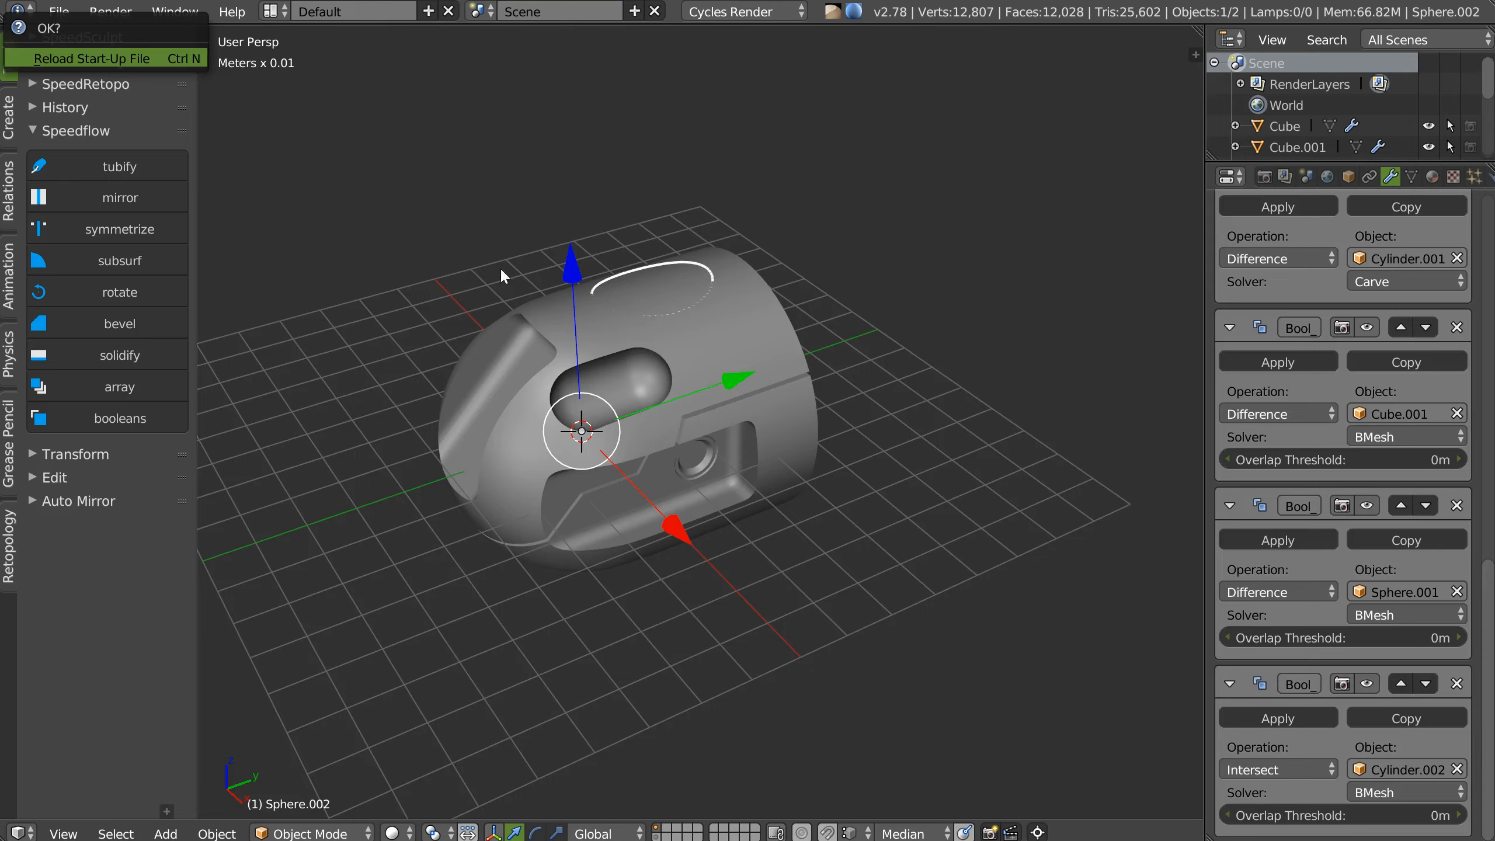
middle_click_drag(588, 369, 668, 372)
key("x")
Add a Bezier curve and scale its points by about 3.59 in Edit Mode.
right_click(663, 376)
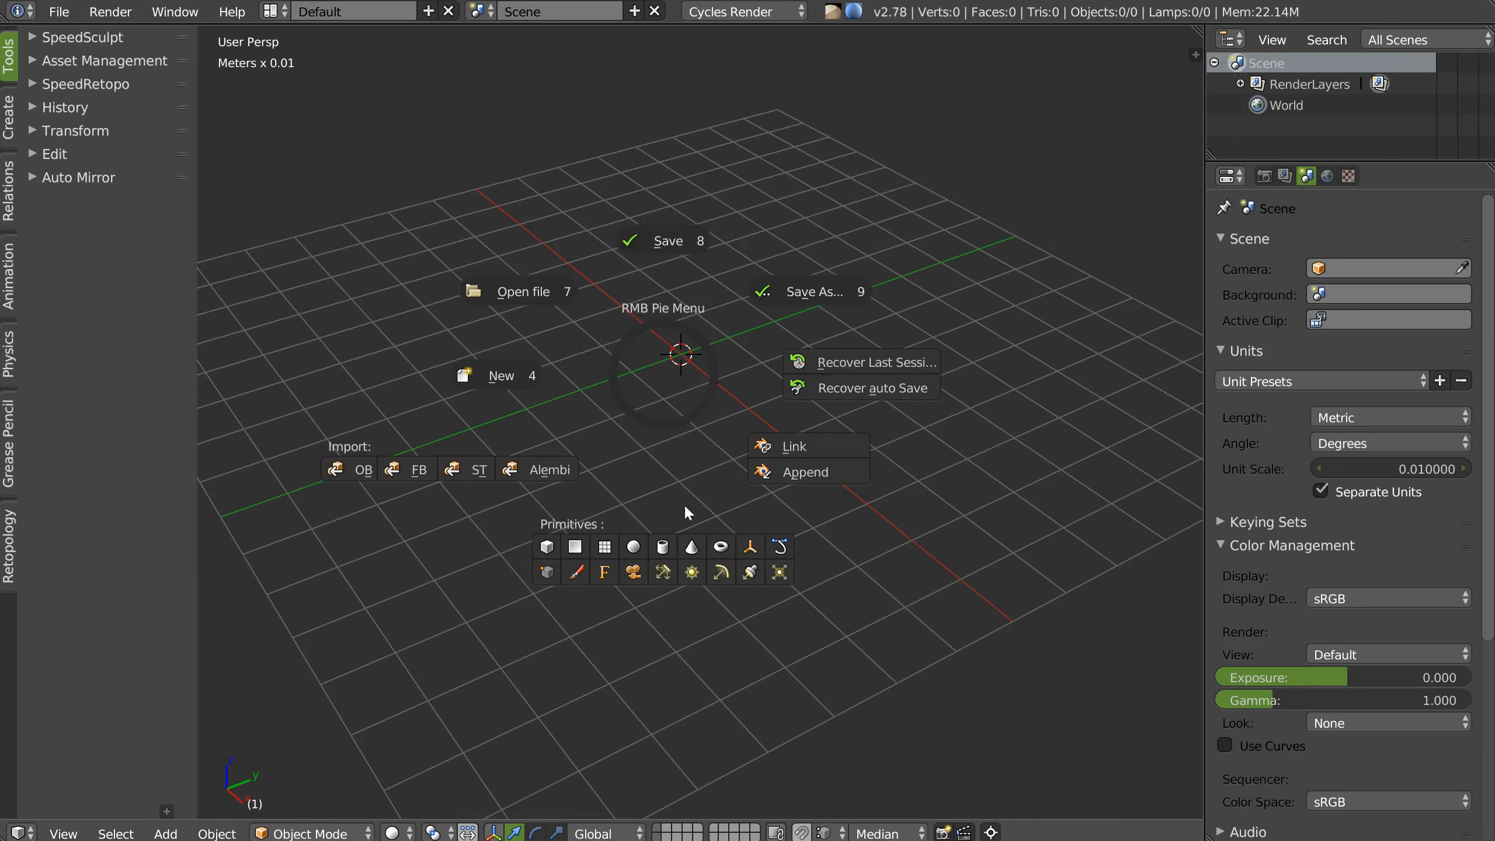
left_click(780, 547)
key("Tab")
key("s")
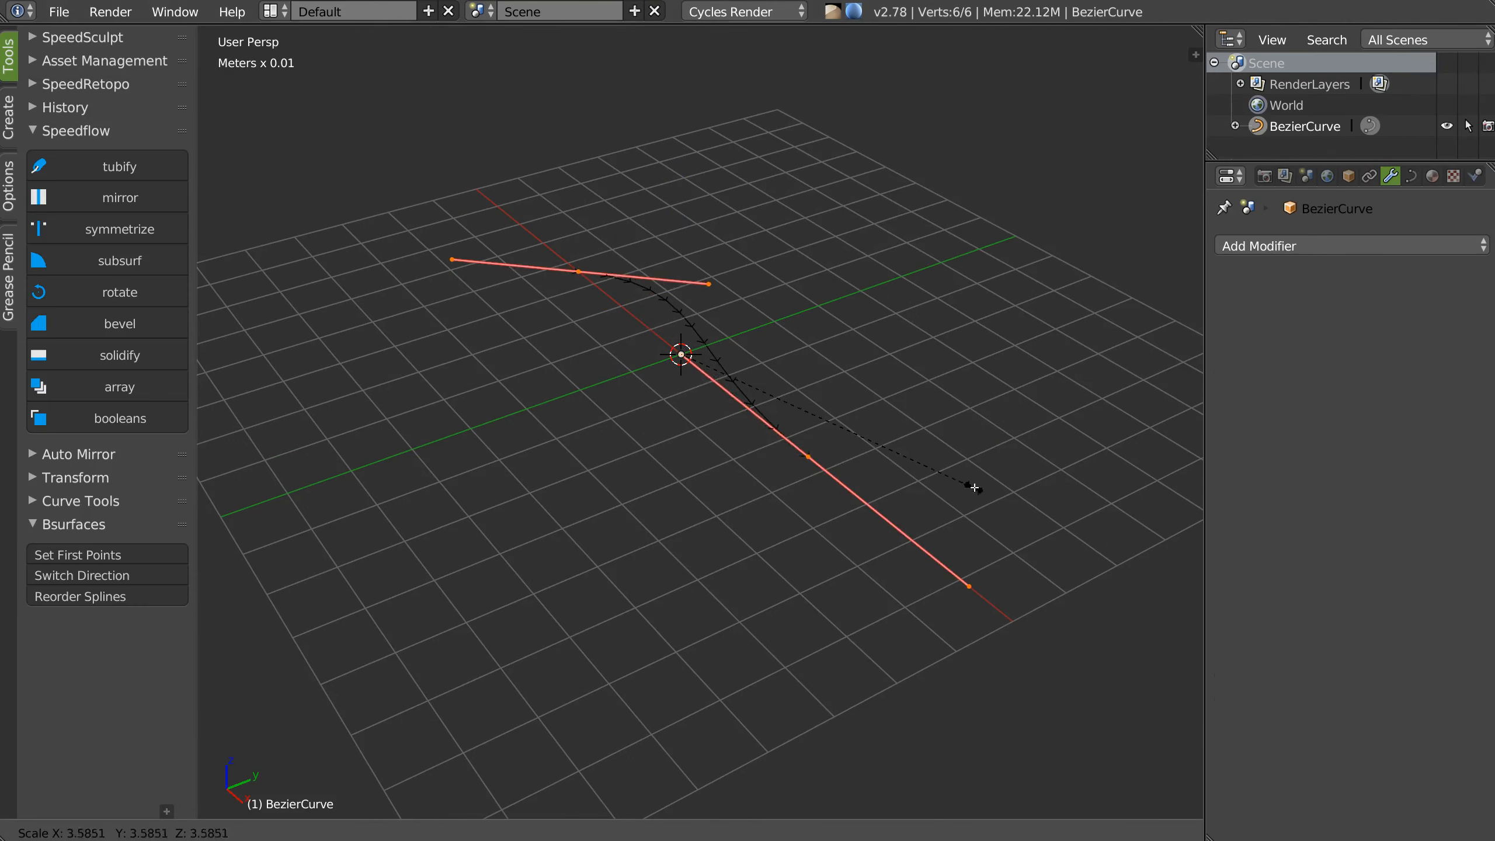
left_click(974, 488)
key("Tab")
Leave Edit Mode and tubify the Bezier curve into a thick tube.
middle_click_drag(666, 448, 669, 451)
key("space")
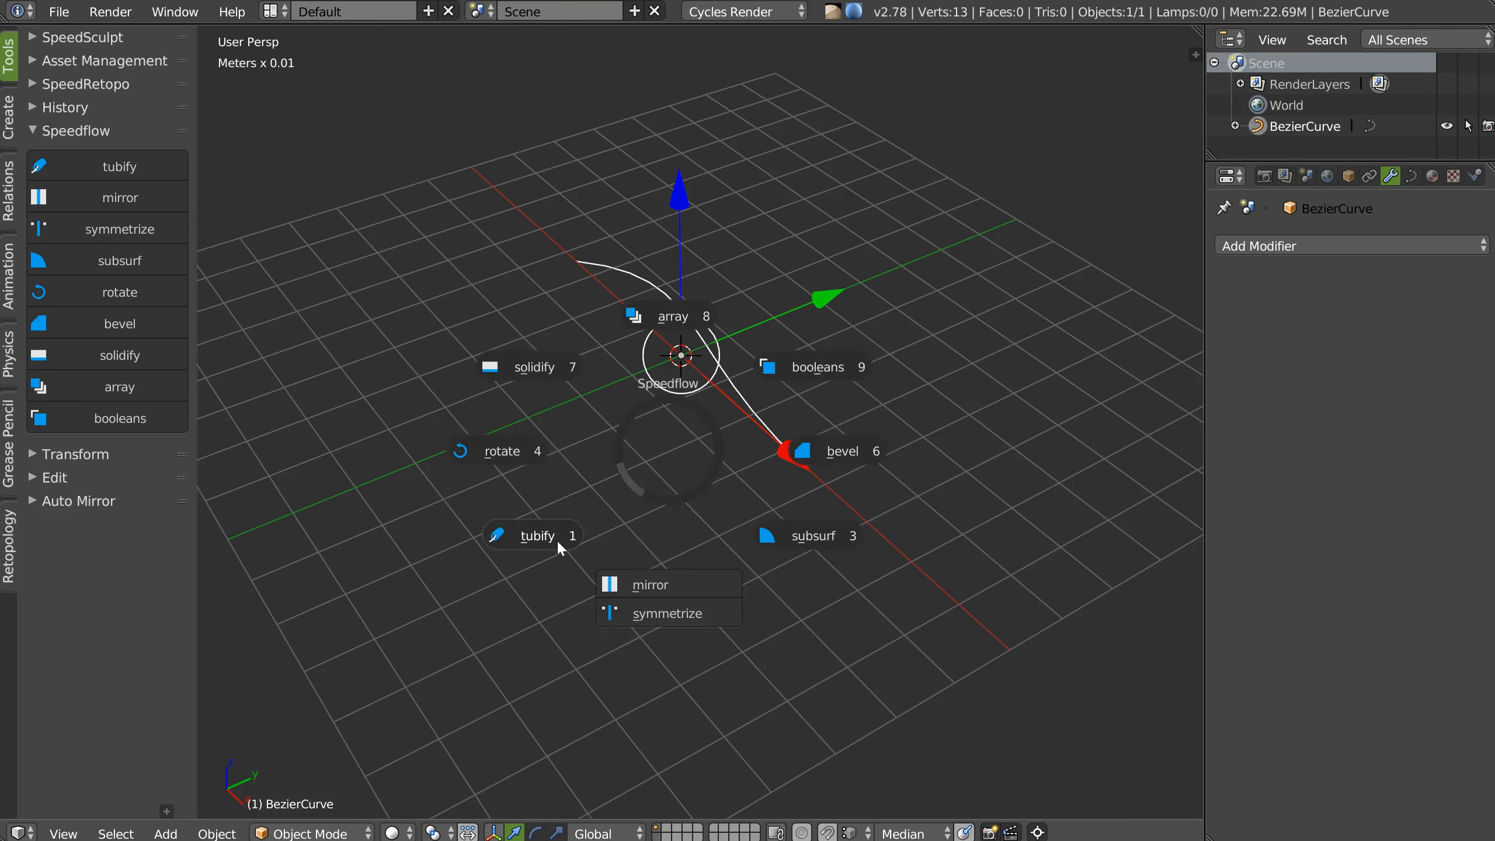
left_click(558, 542)
left_click(596, 537)
left_click(600, 521)
right_click(619, 449)
right_click(612, 448)
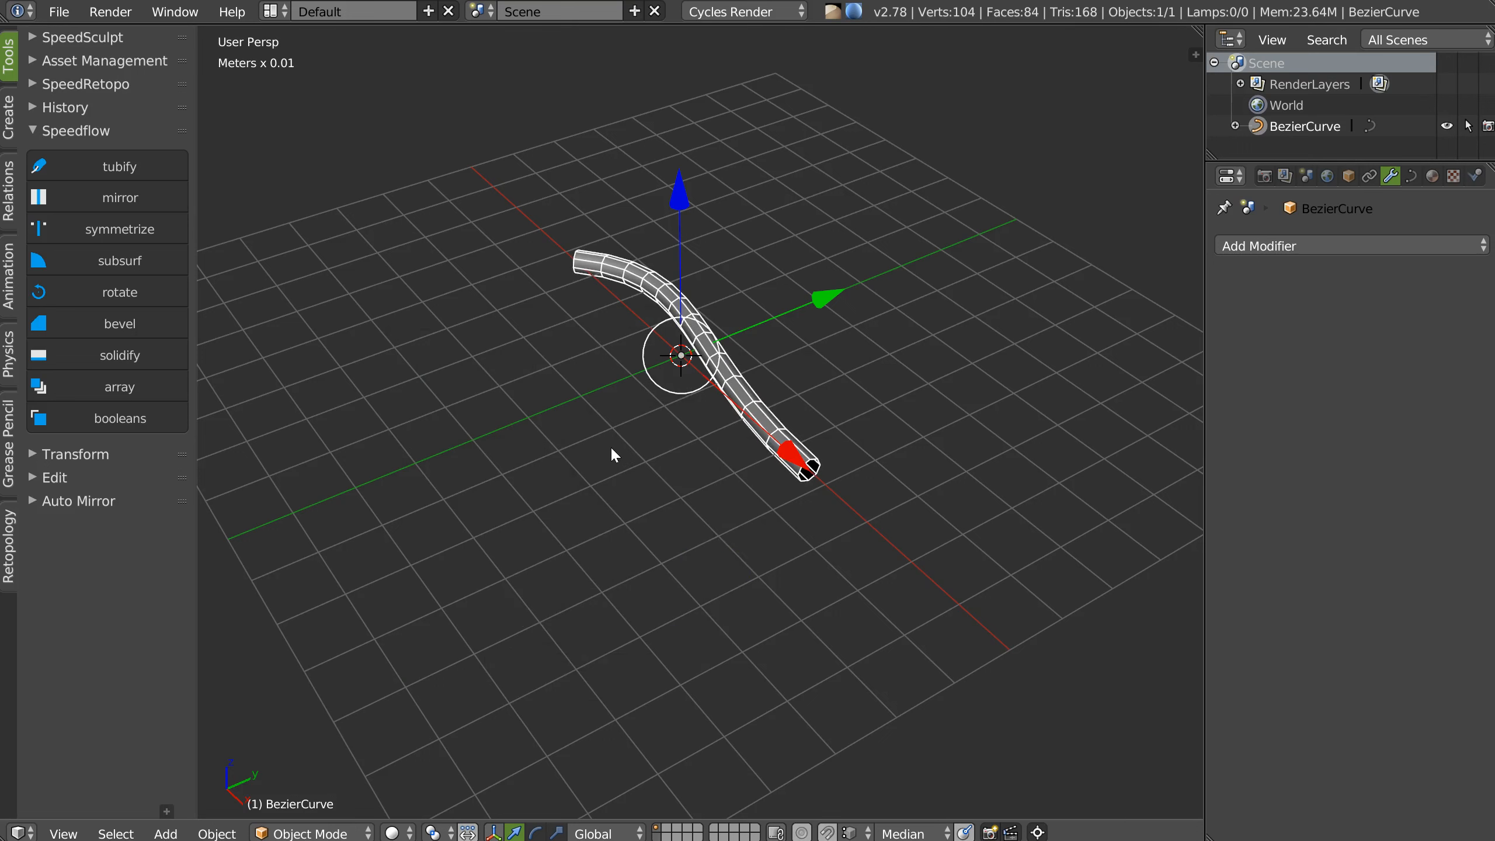
Add a Bezier circle and move it along Y beside the tube.
key("shift+a")
mouse_move(586, 477)
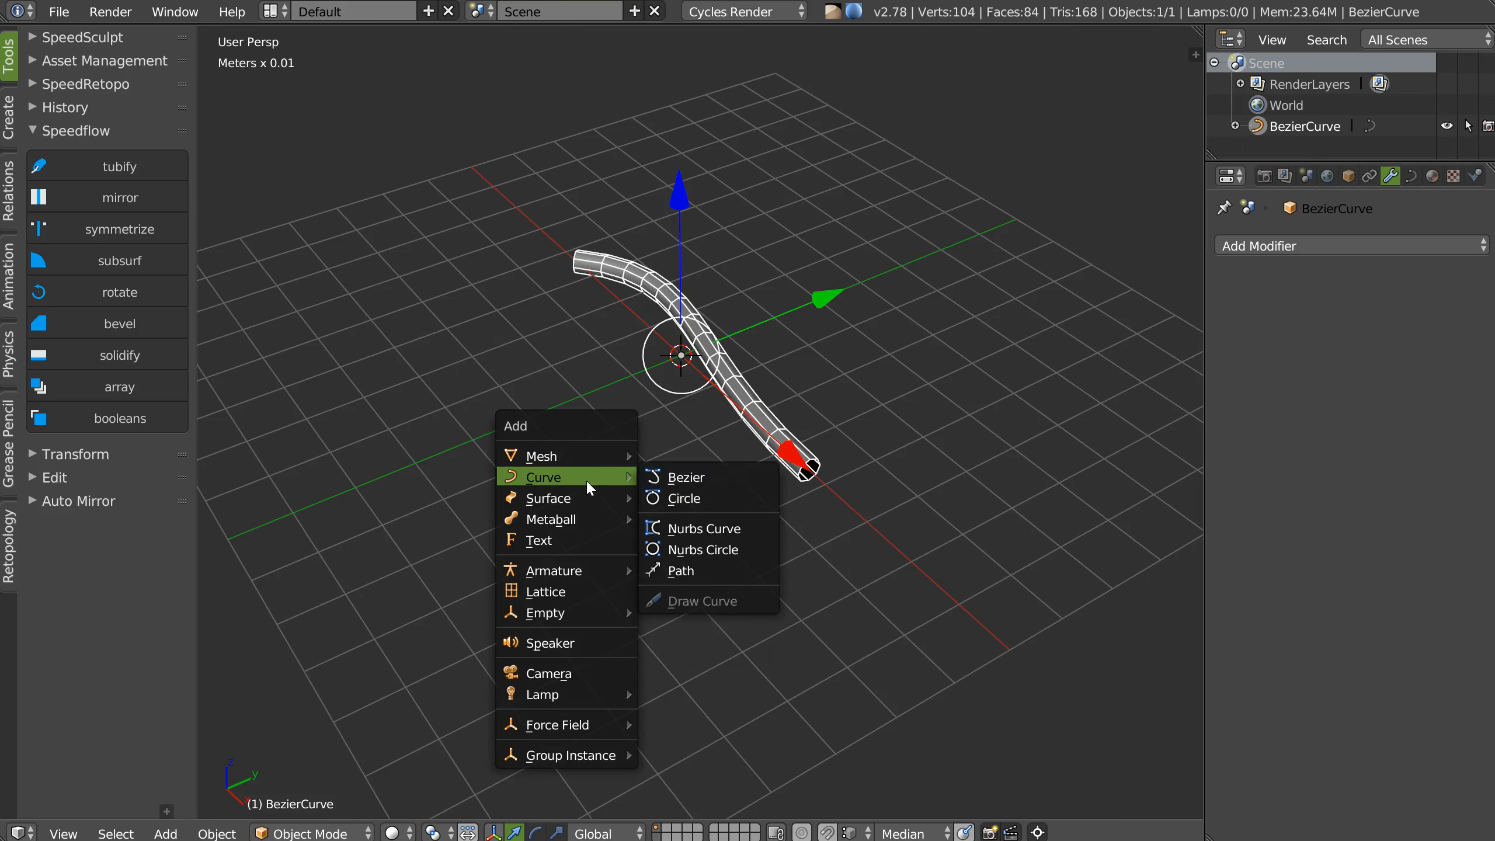
left_click(704, 503)
left_click_drag(817, 324, 709, 333)
Use the Bezier circle as the Tubify profile of the tube.
right_click(749, 415)
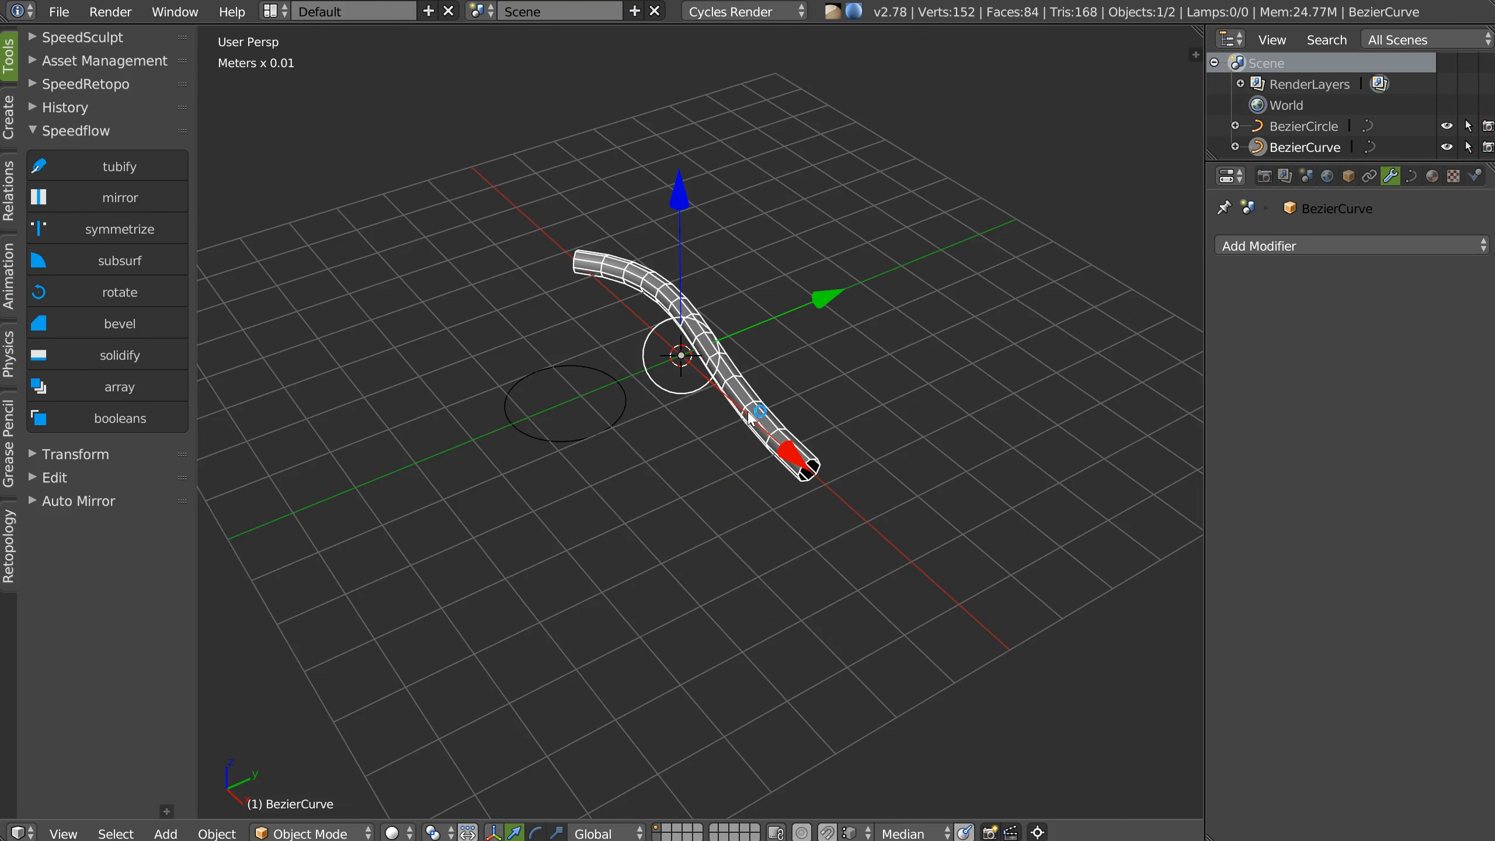
key("space")
left_click(579, 516)
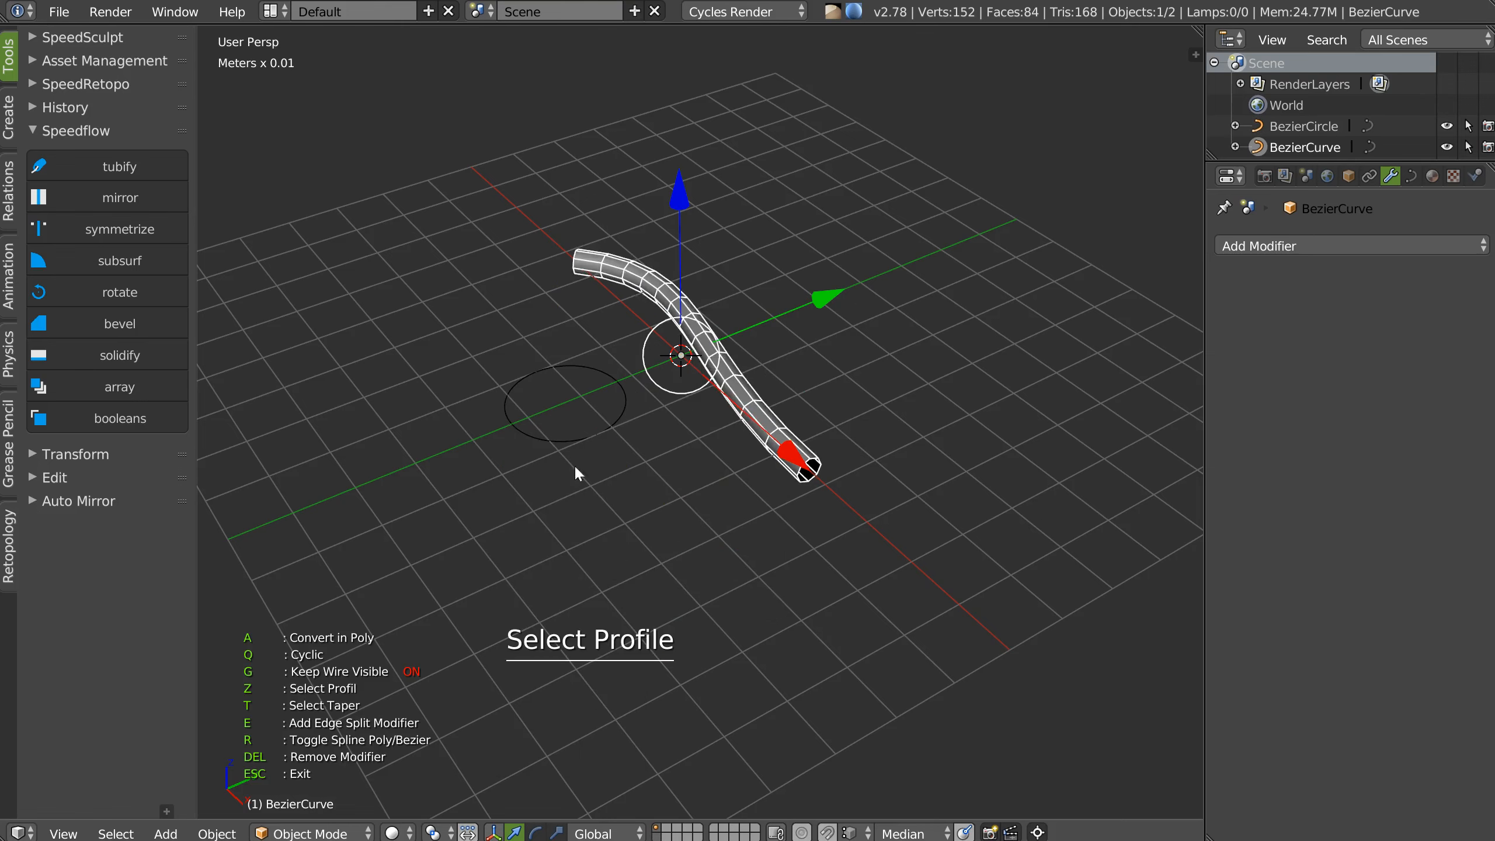
right_click(588, 437)
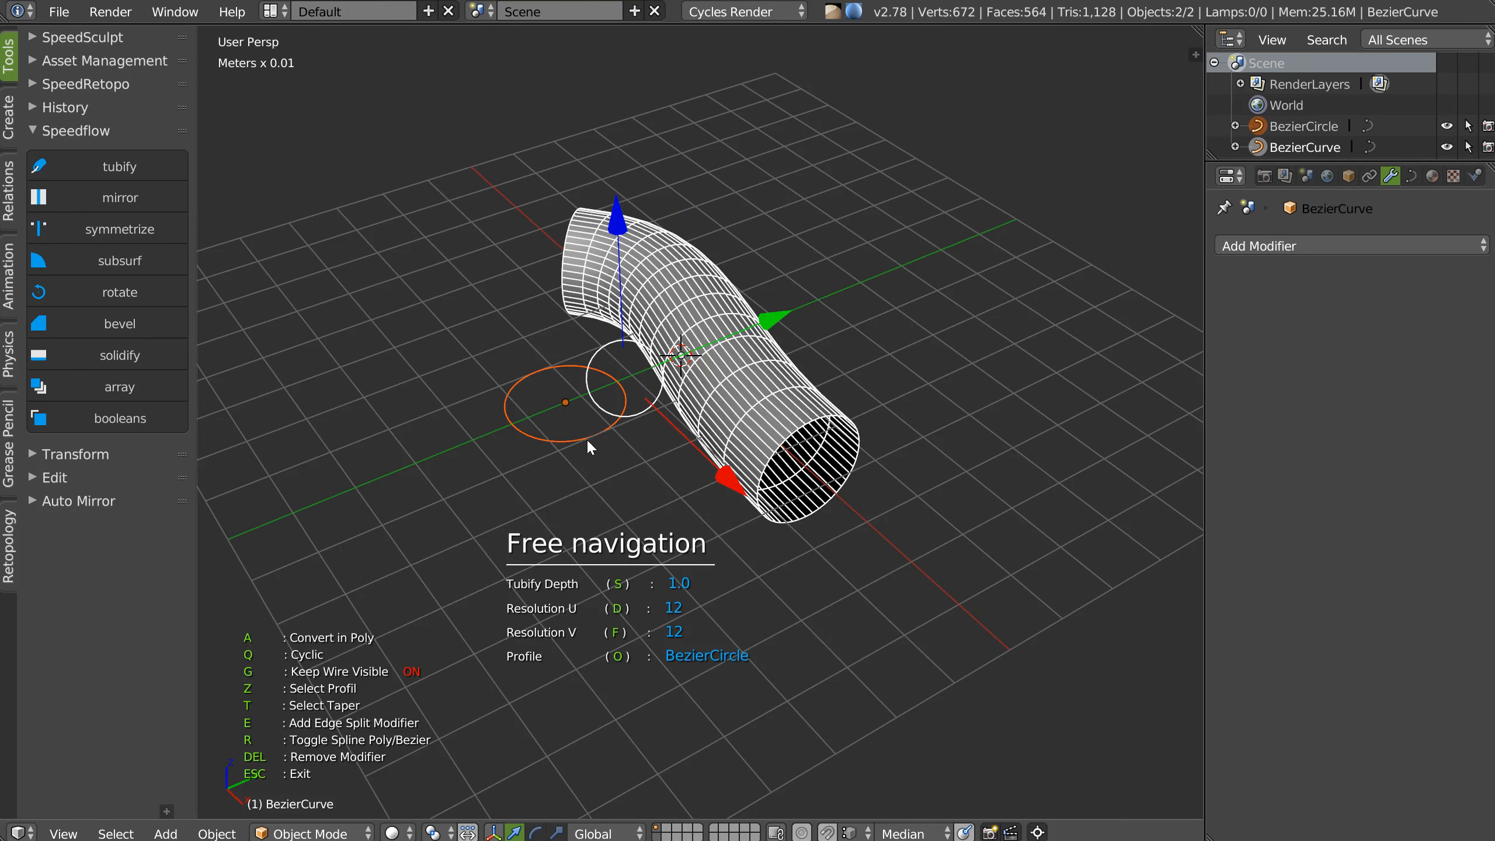
left_click(533, 450)
Remove the Tubify thickness and profile from the tube to get back the bare curve.
middle_click_drag(779, 415, 761, 418)
right_click(758, 418)
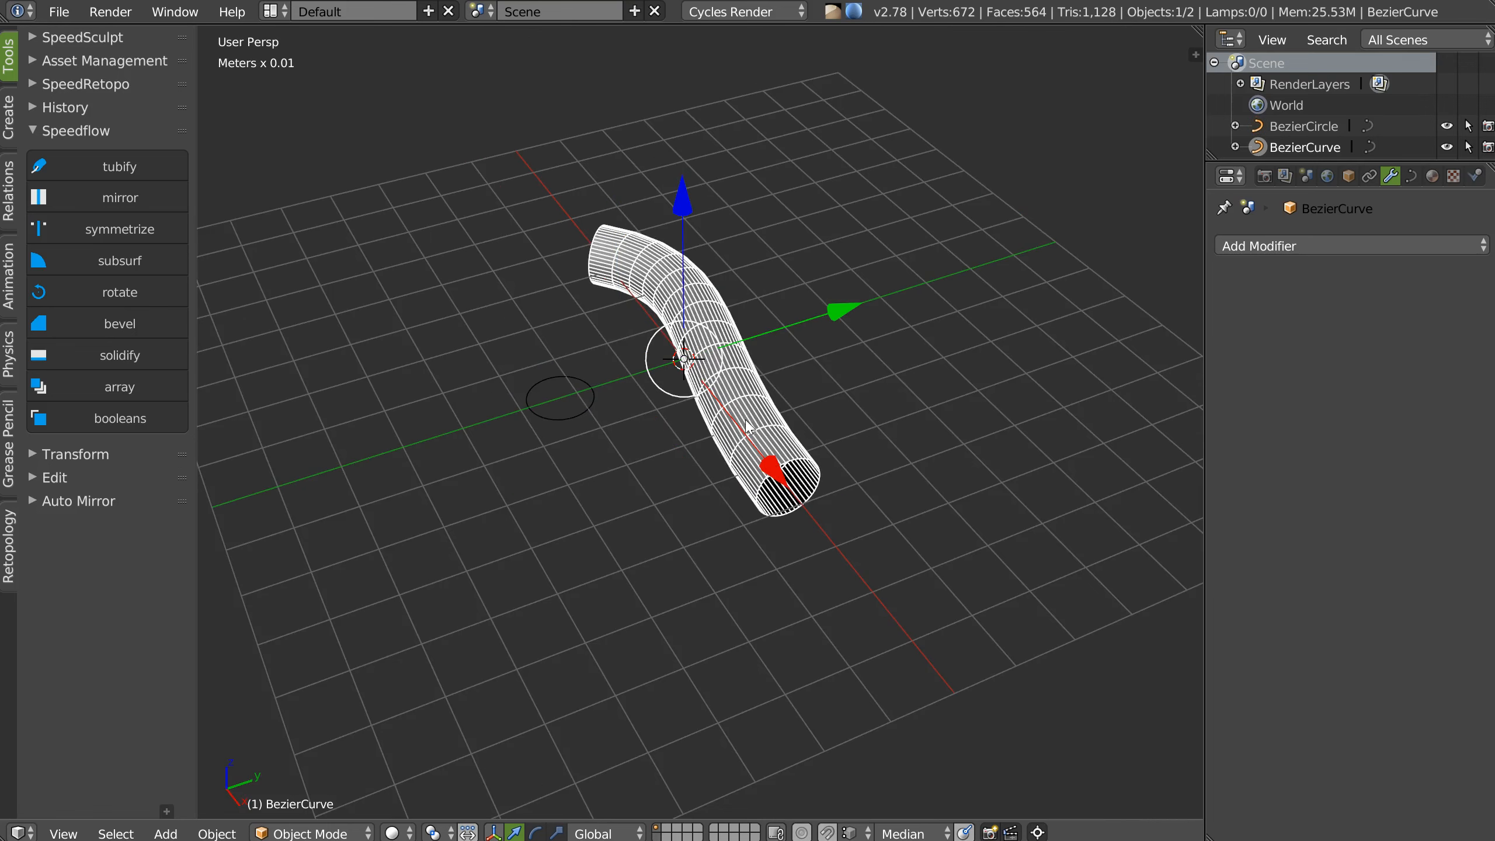
key("space")
left_click(618, 515)
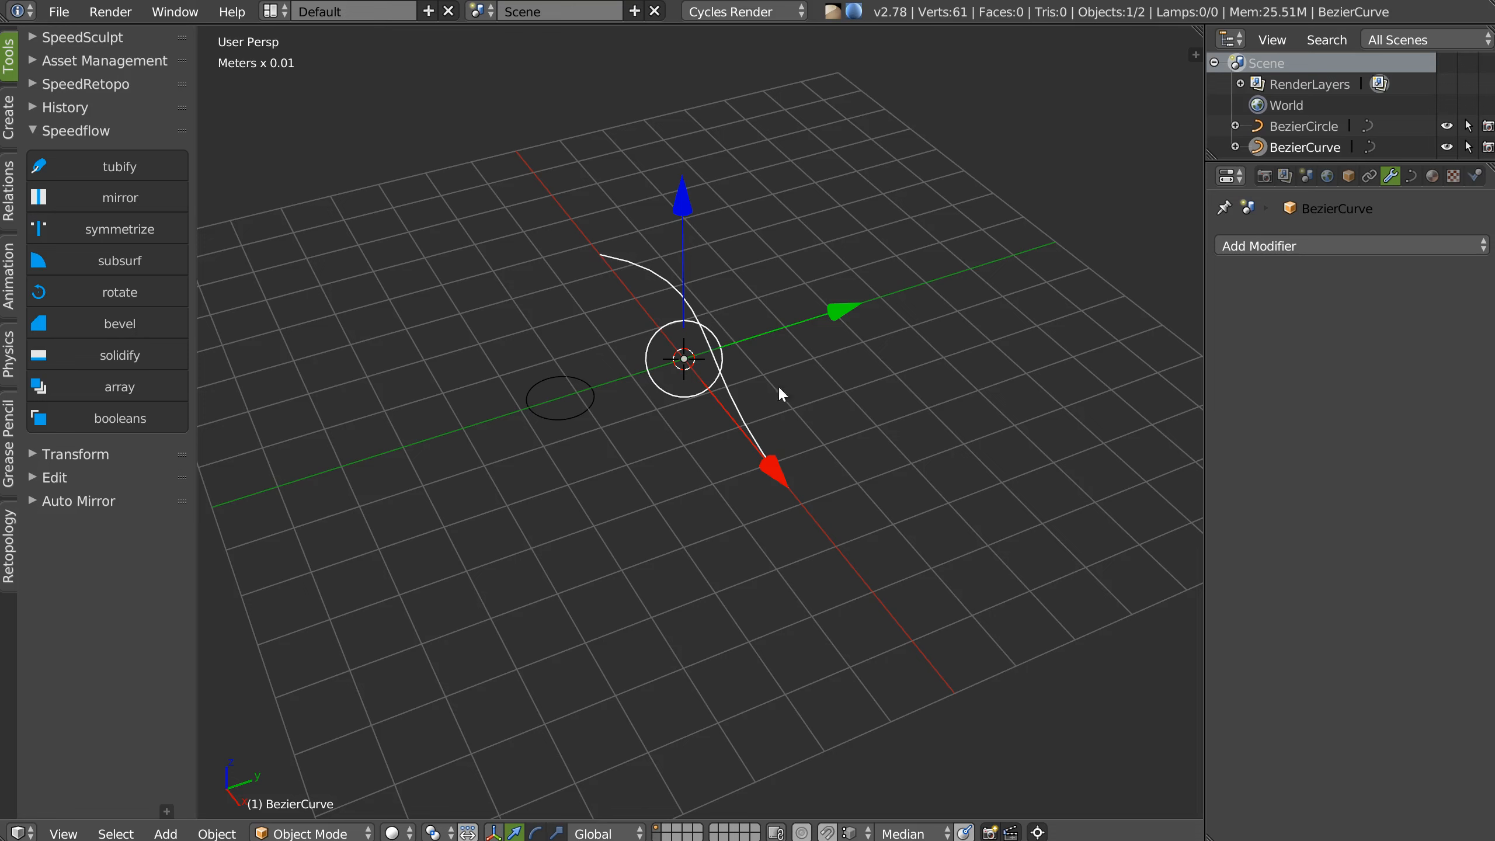
Tubify the bare curve again to a depth of 0.56 and assign the Bezier circle as its profile.
key("space")
left_click(512, 528)
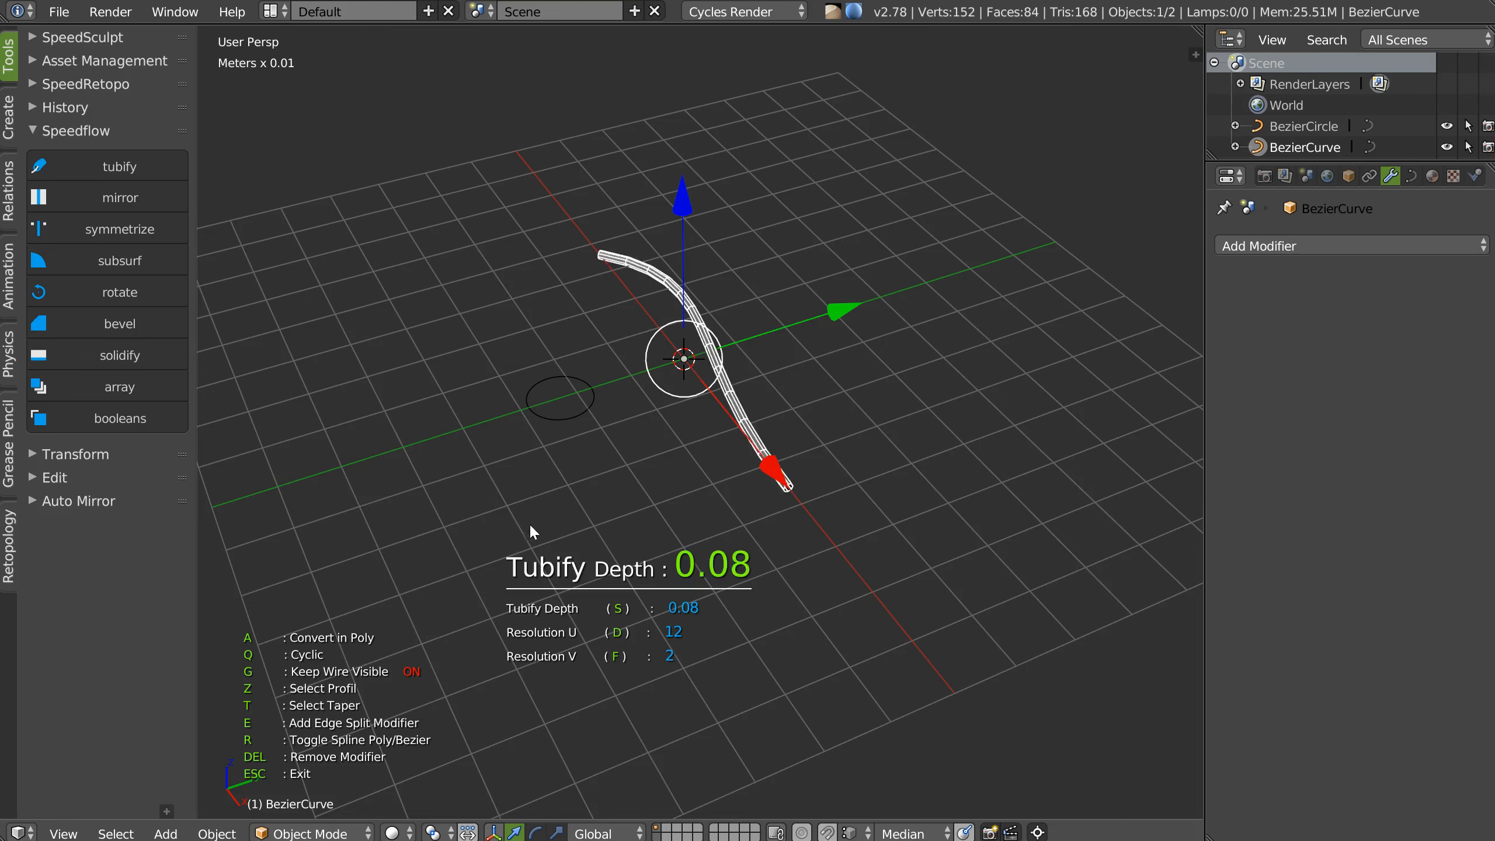
left_click(609, 518)
key("space")
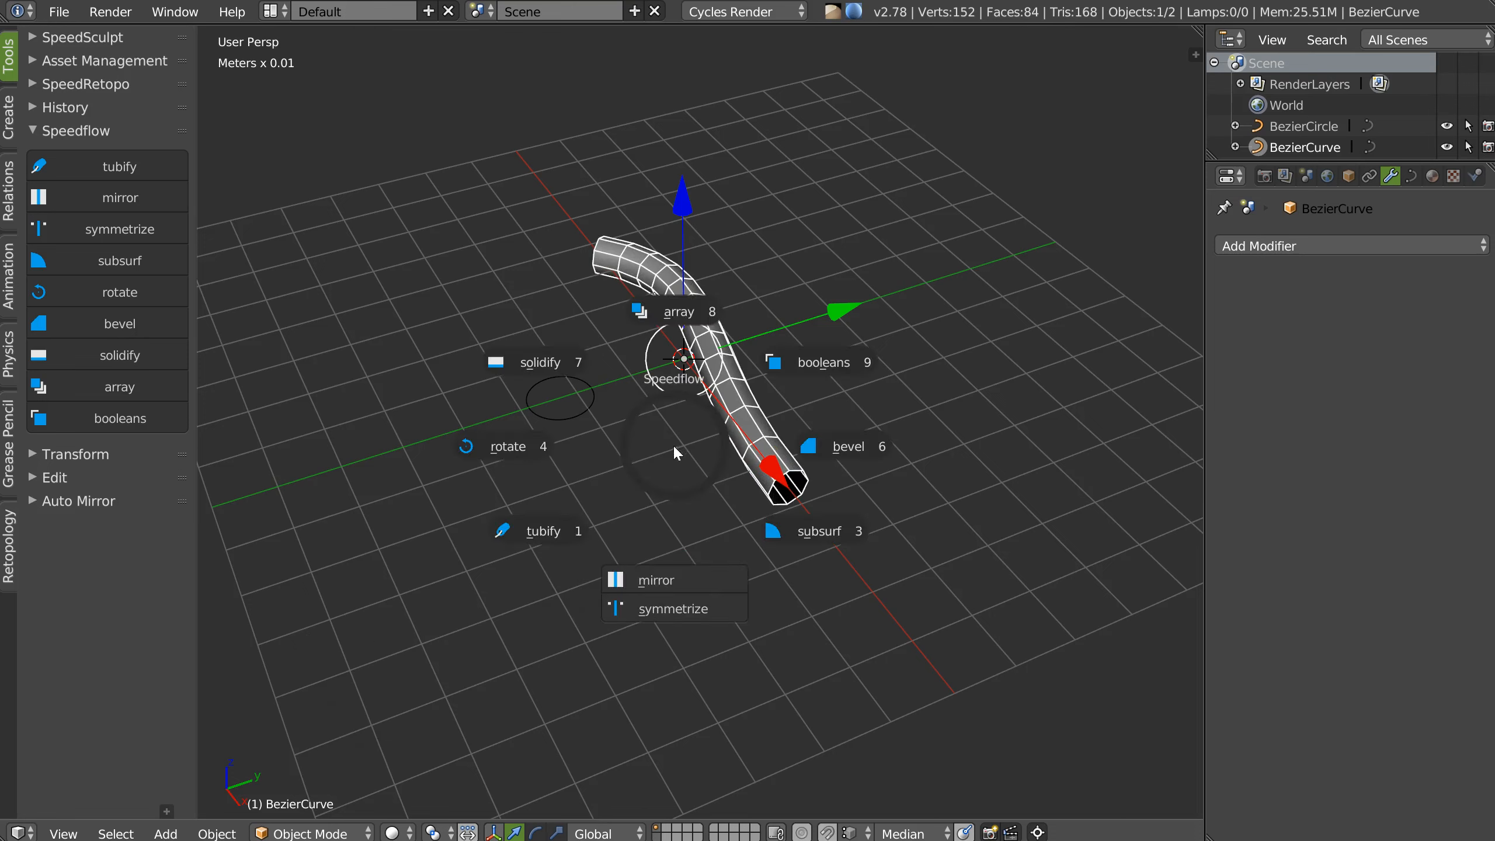
left_click(542, 535)
left_click(560, 418)
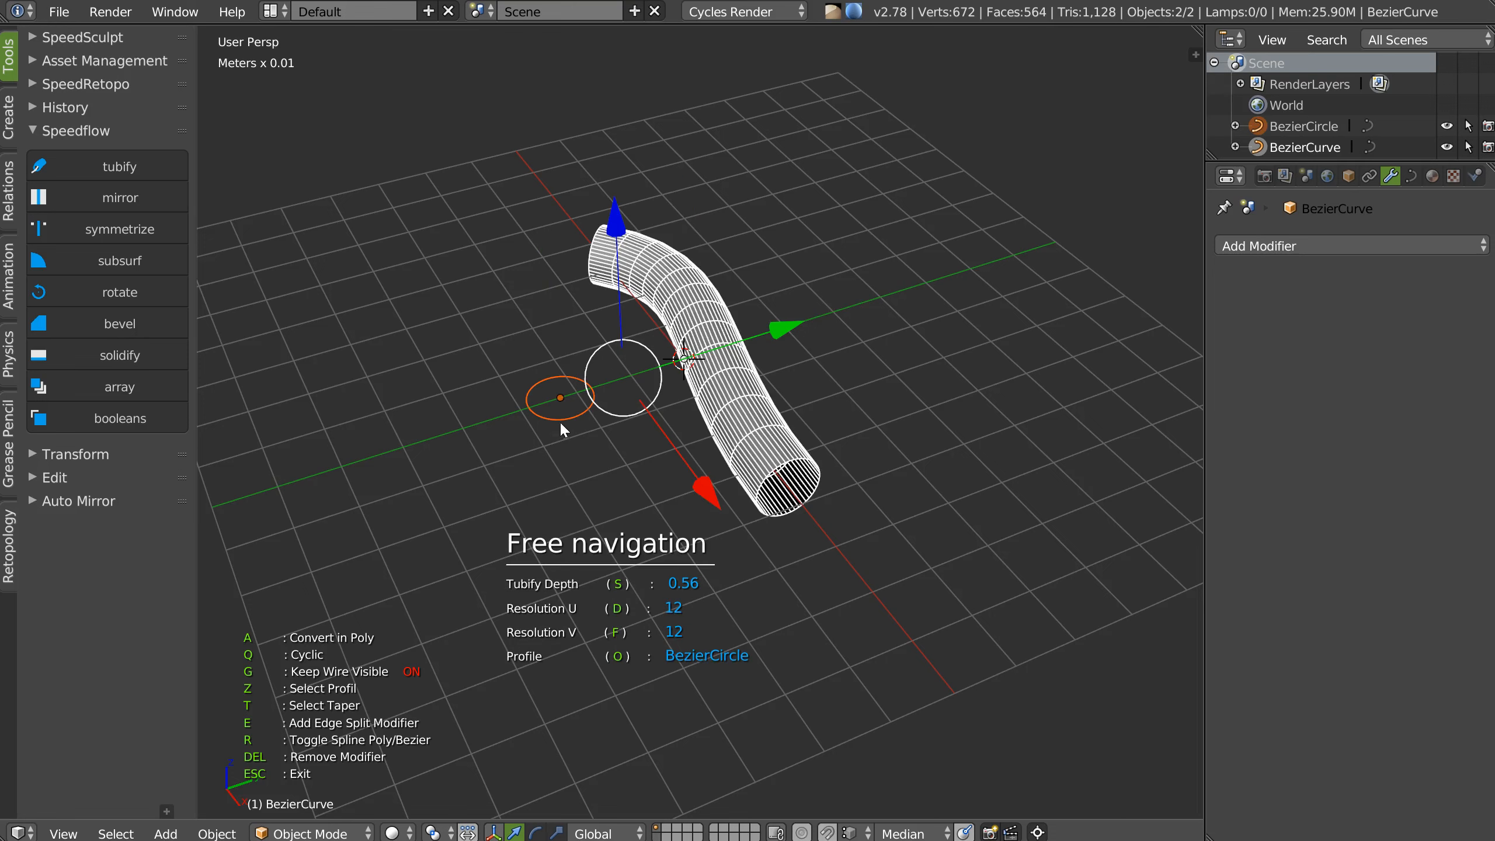
left_click(559, 412)
Scale the Bezier circle along Y by about 1.48 to make the tube's cross-section oval.
key("s")
right_click(602, 402)
key("s")
key("y")
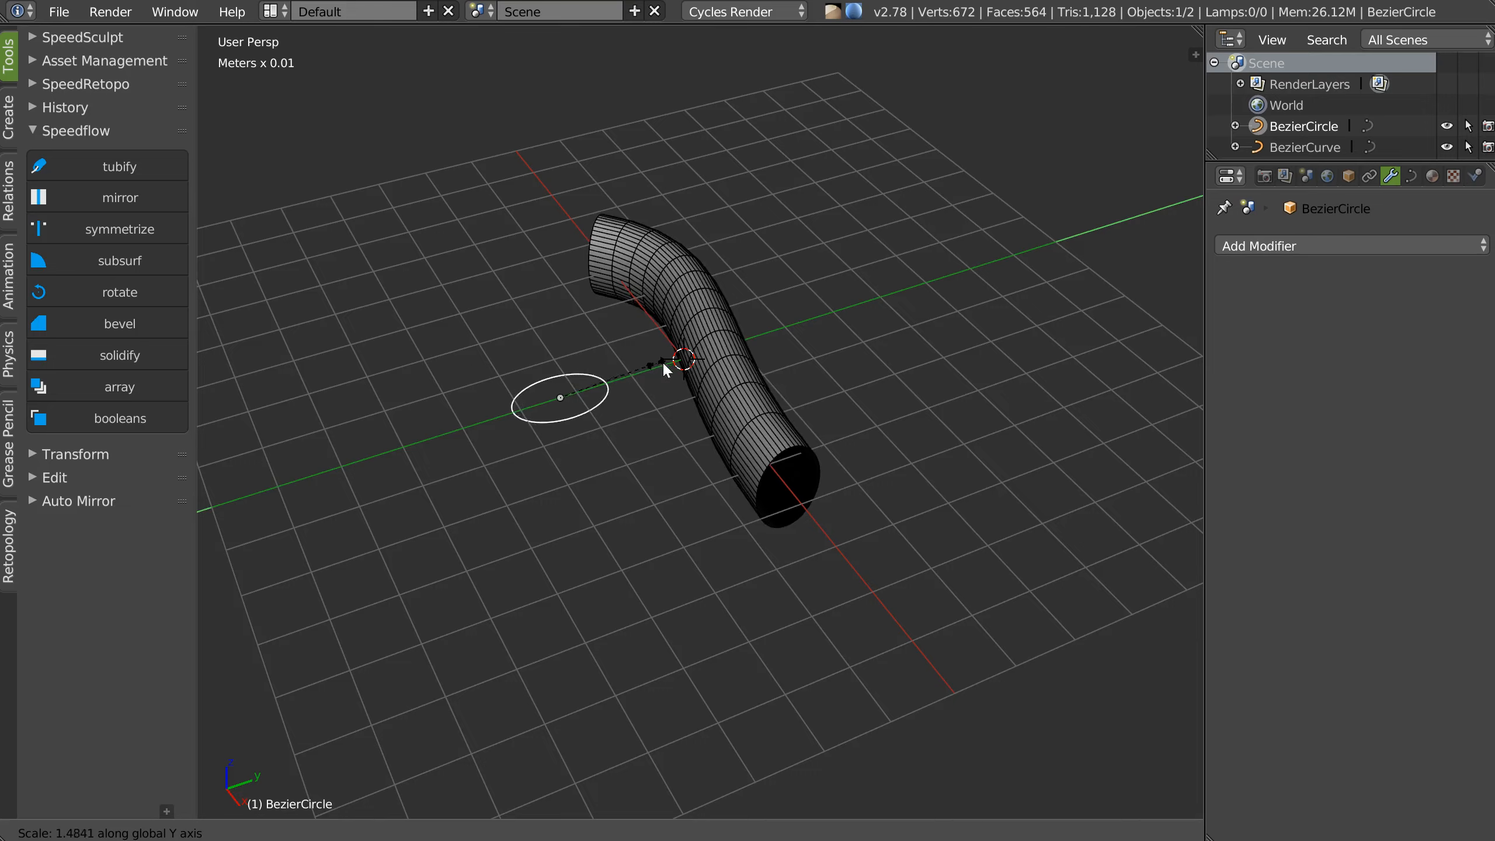
left_click(663, 361)
middle_click_drag(634, 374, 758, 395)
Set the tube's Tubify Resolution U to 10 and Resolution V to 7.
right_click(751, 415)
key("alt+q")
left_click(625, 494)
key("d")
key("f")
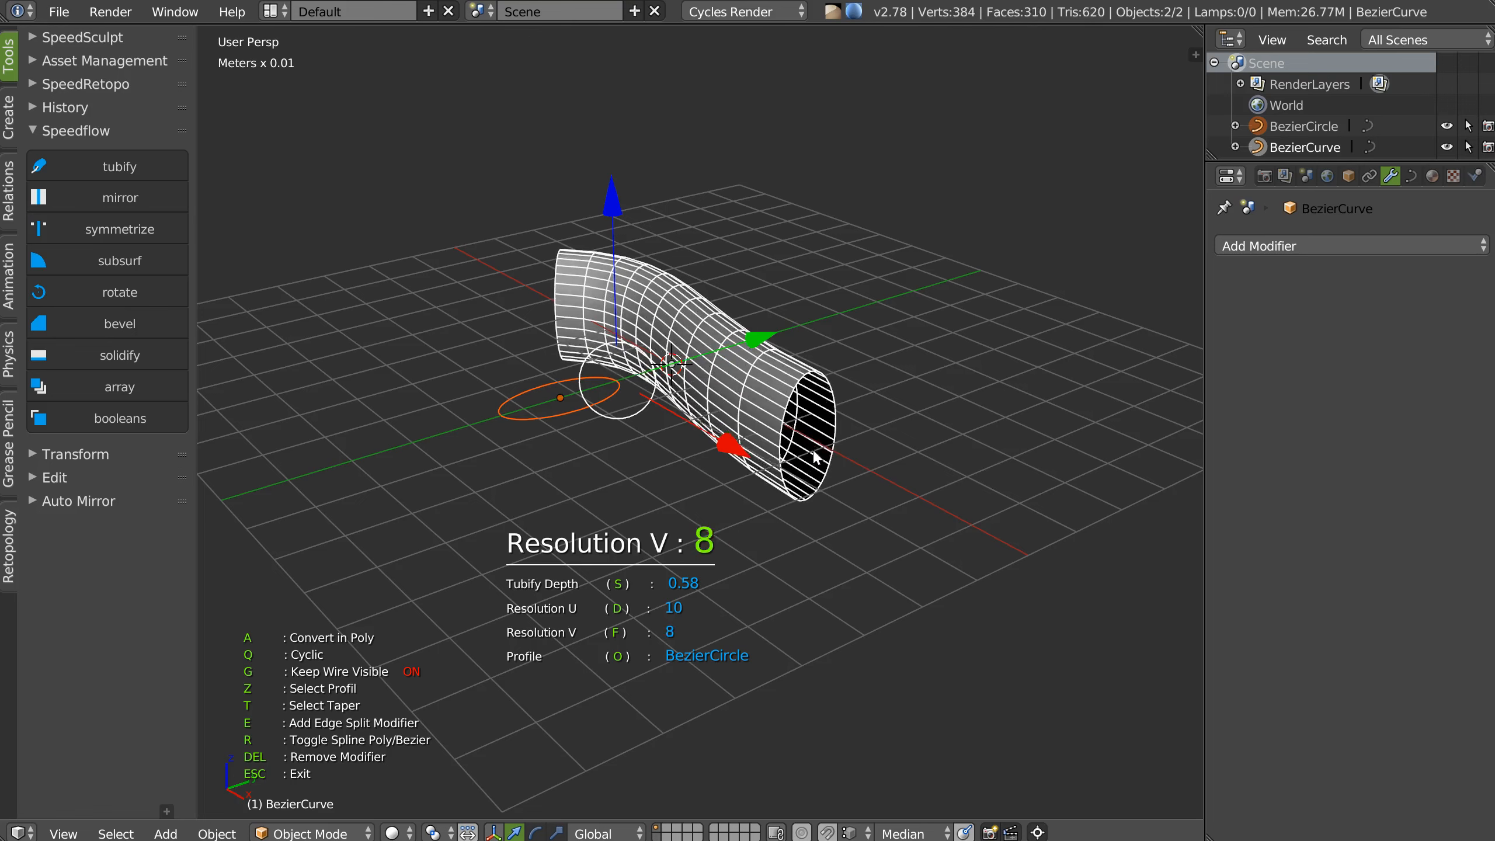
left_click(837, 461)
left_click(779, 454)
middle_click_drag(682, 437, 706, 354)
Add a second Bezier curve and move it along Y to the far side of the profile circle.
right_click(576, 482)
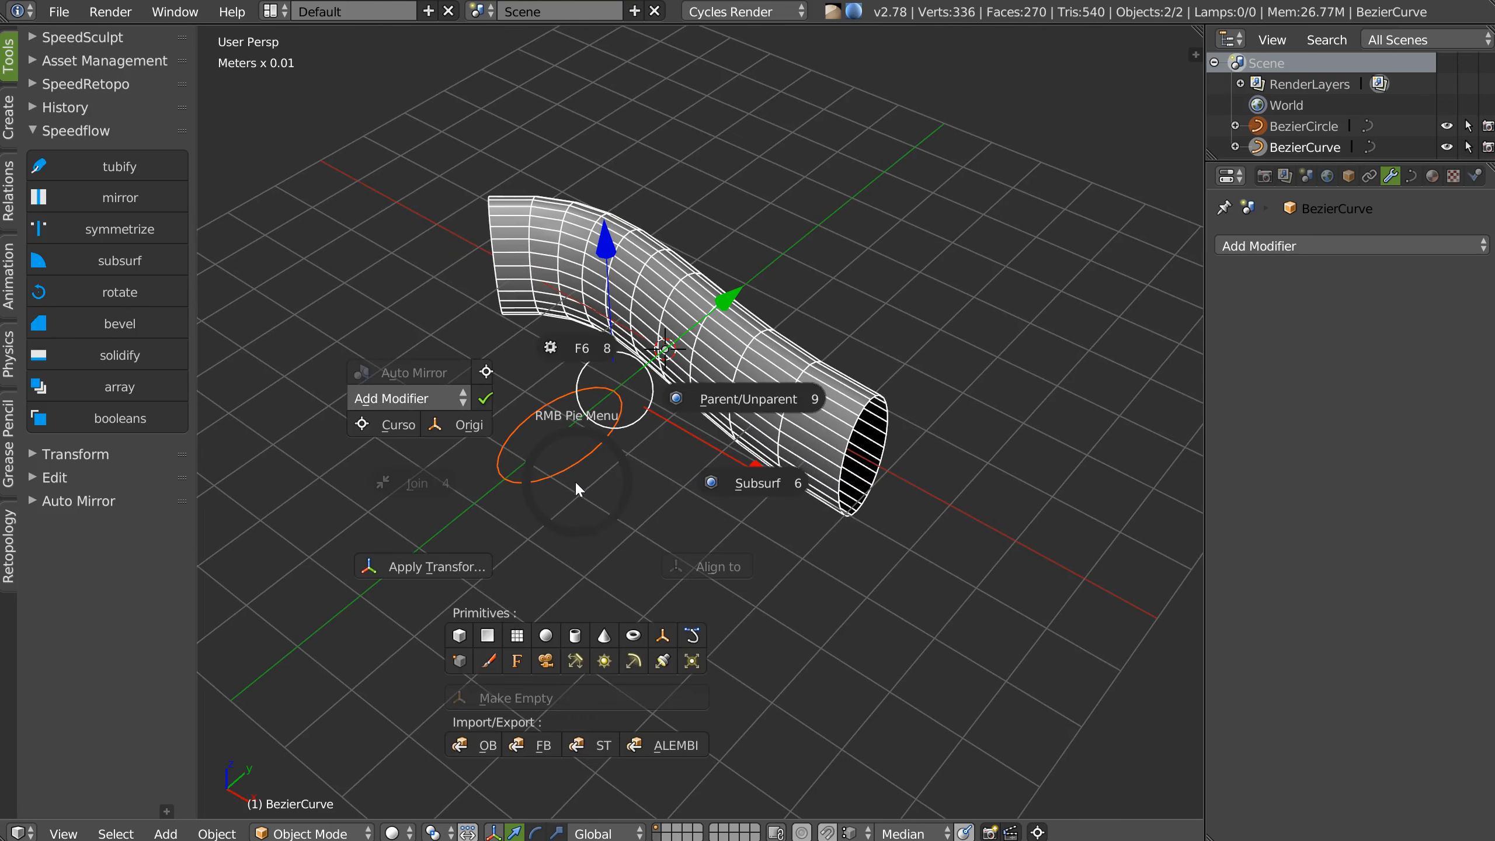
left_click(695, 636)
left_click_drag(775, 262, 511, 420)
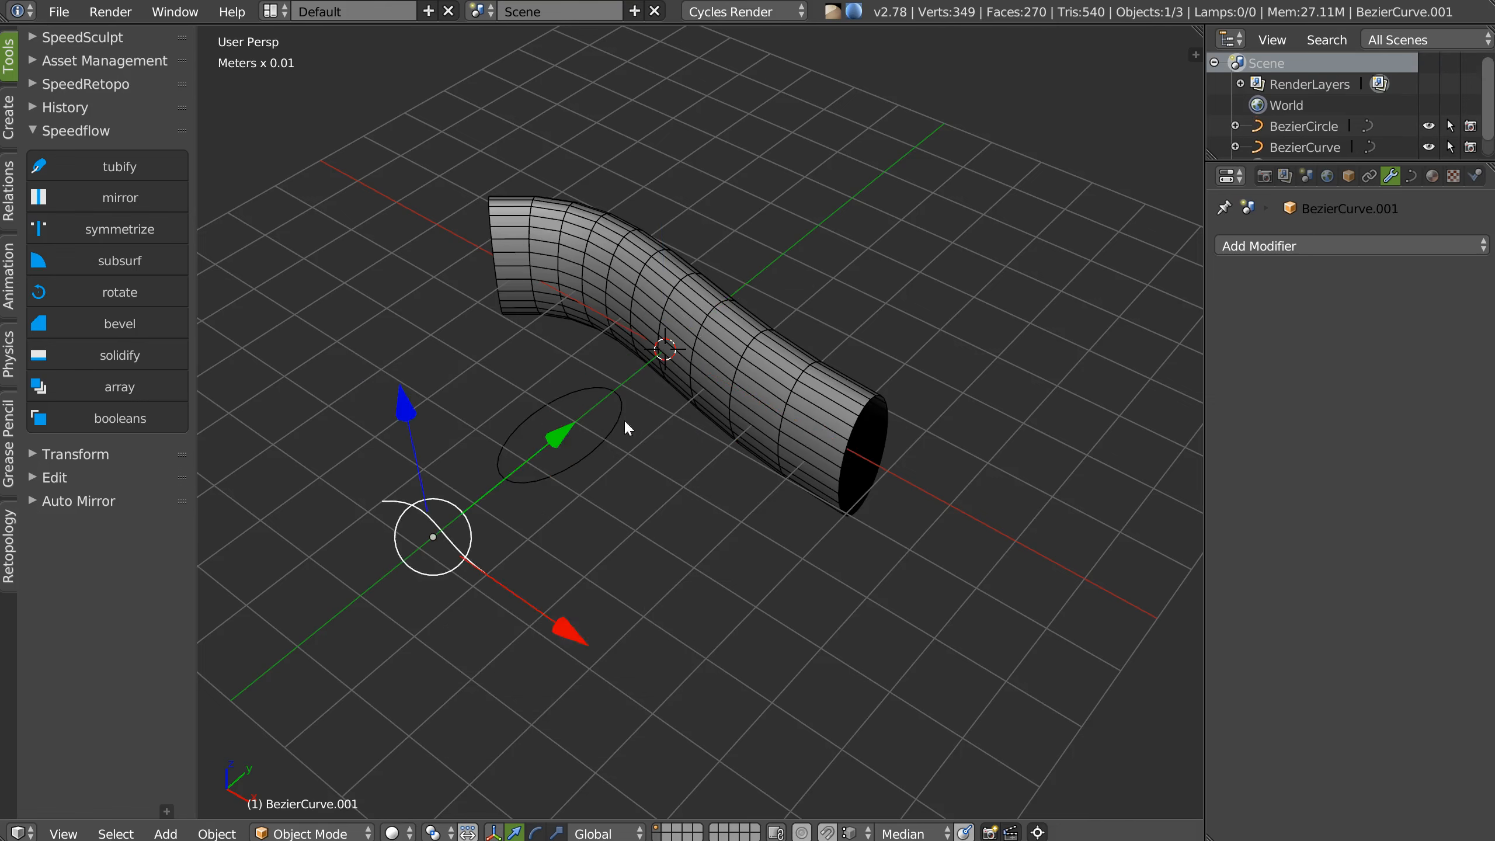
Assign the second Bezier curve as the tube's taper in Tubify.
left_click(730, 431)
key("space")
left_click(605, 509)
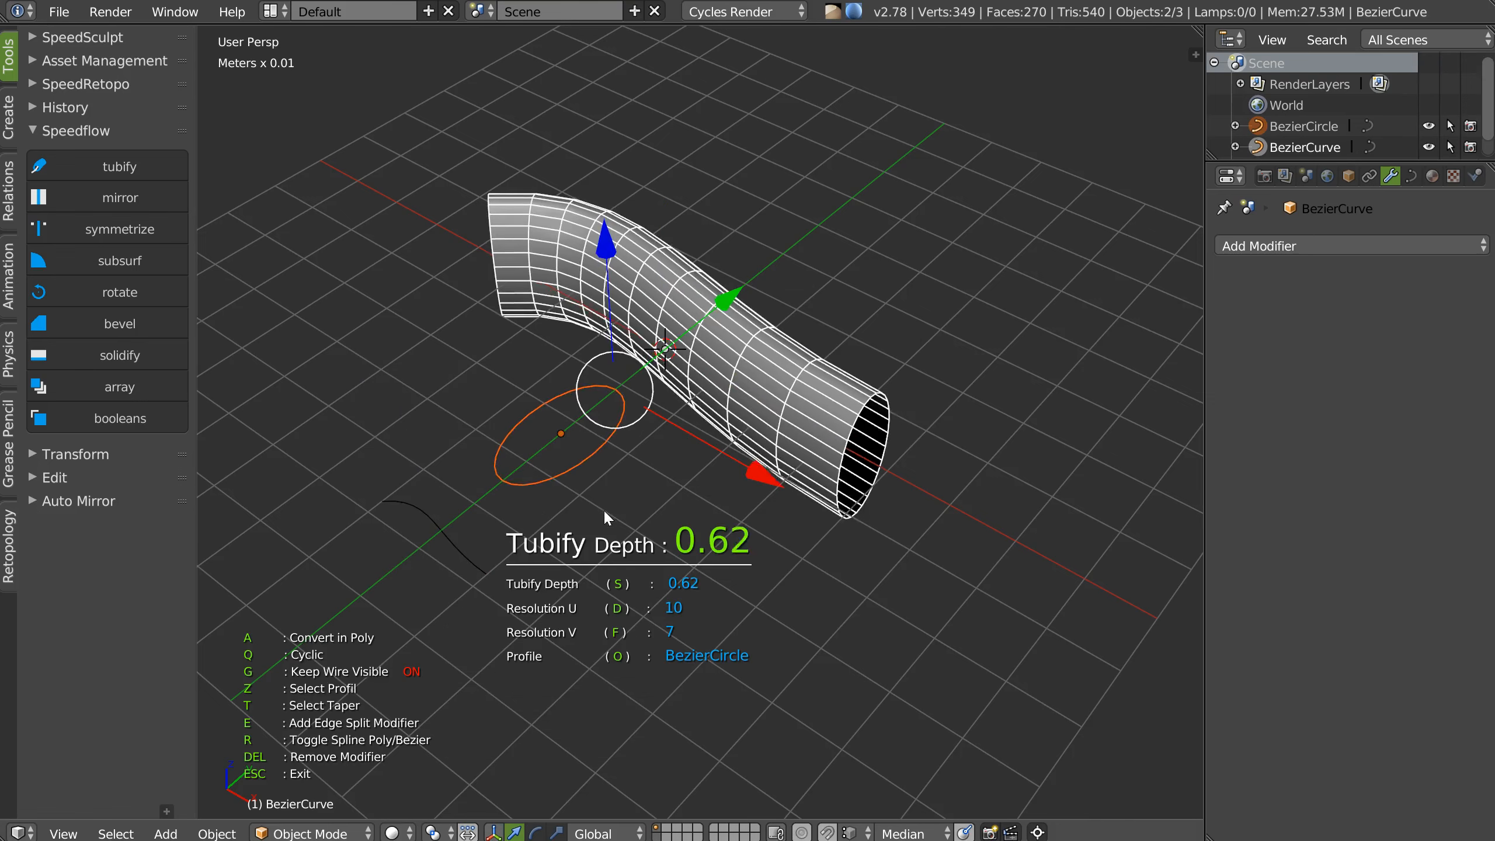
key("t")
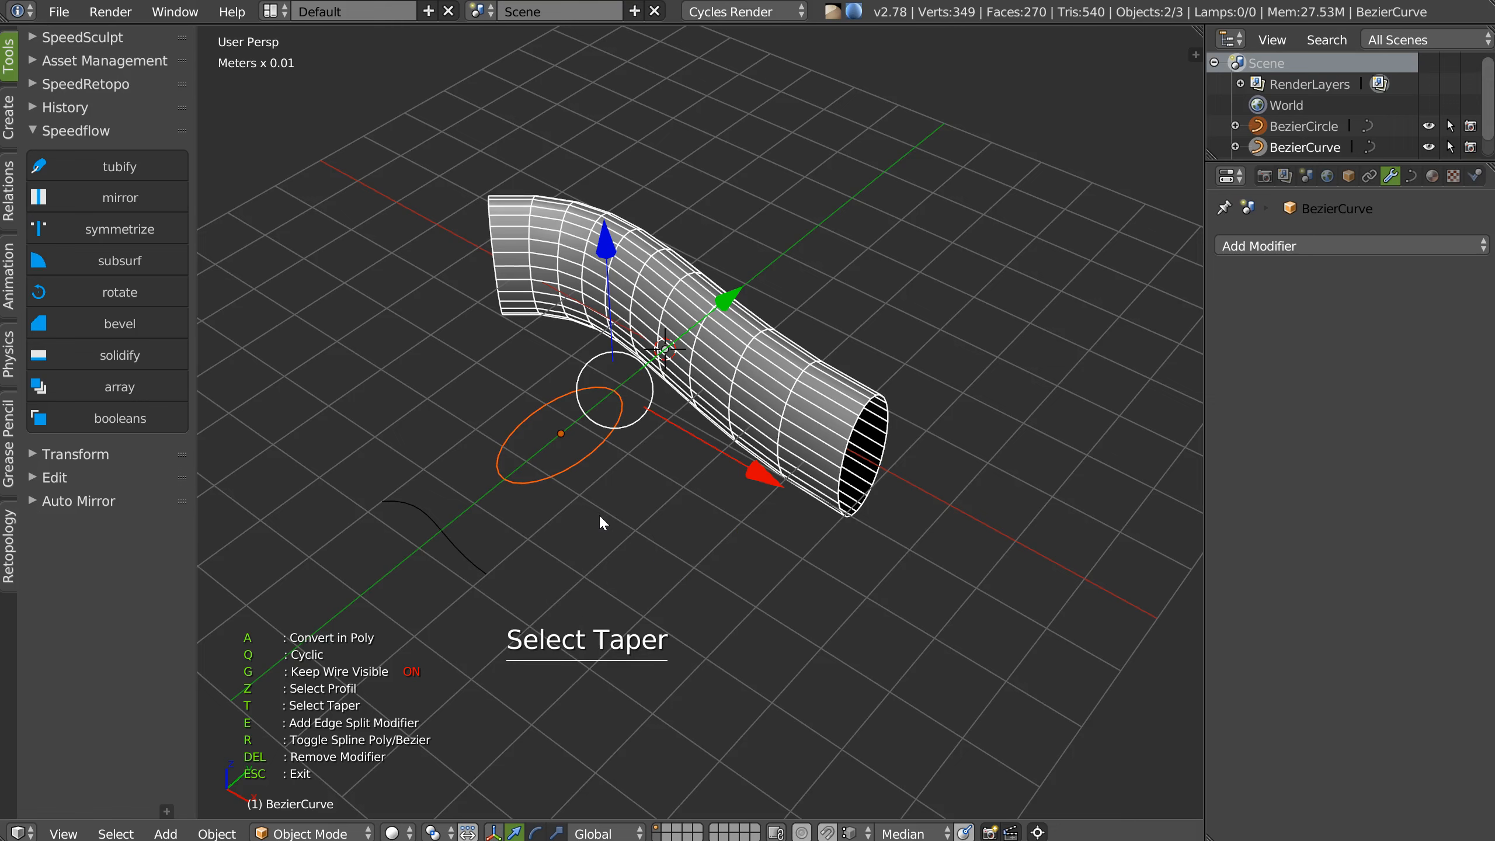
left_click(446, 541)
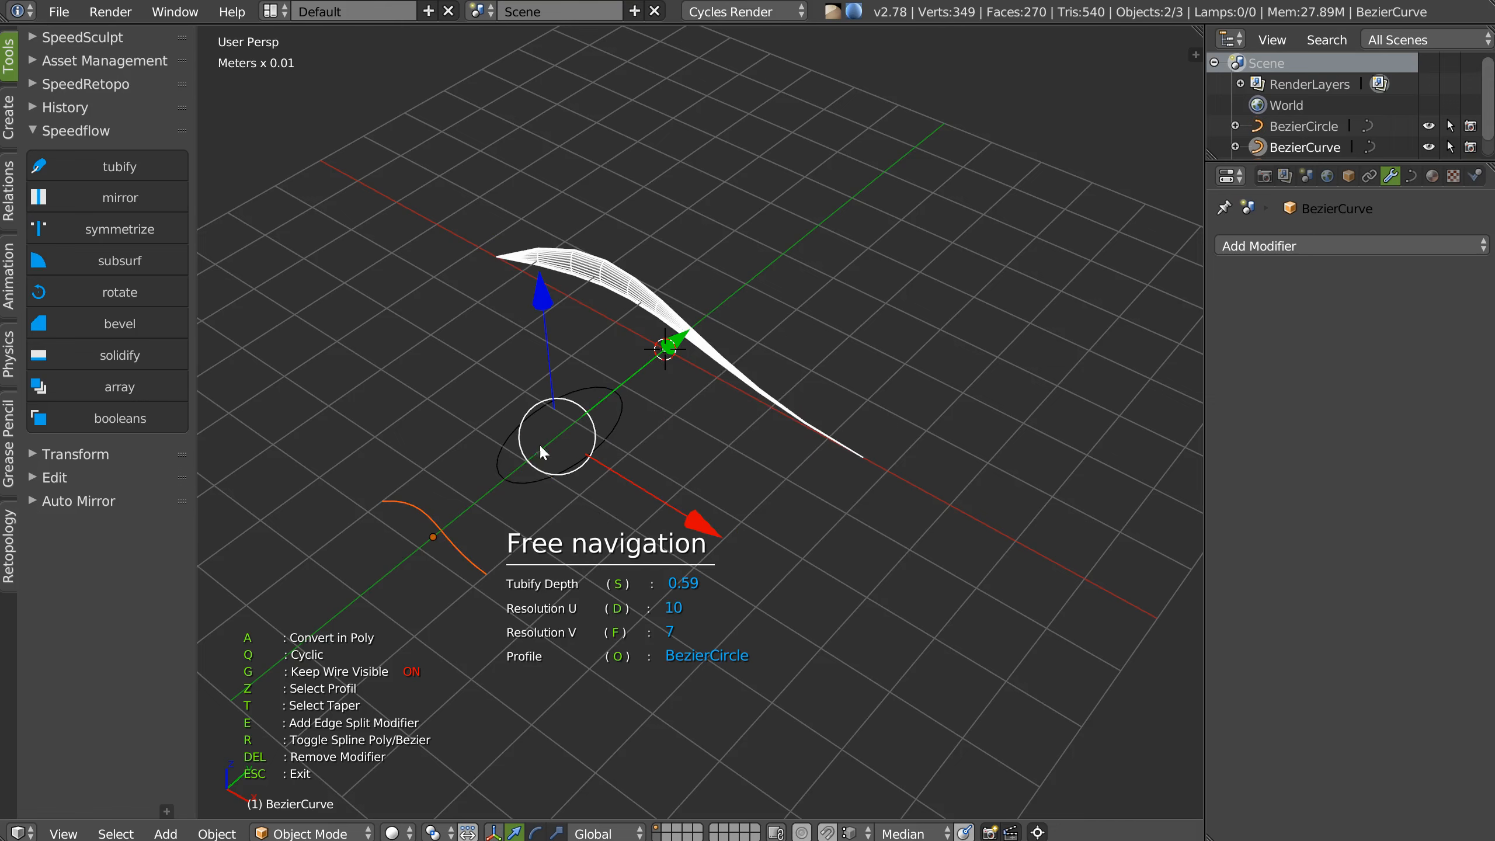
middle_click_drag(528, 478, 551, 432)
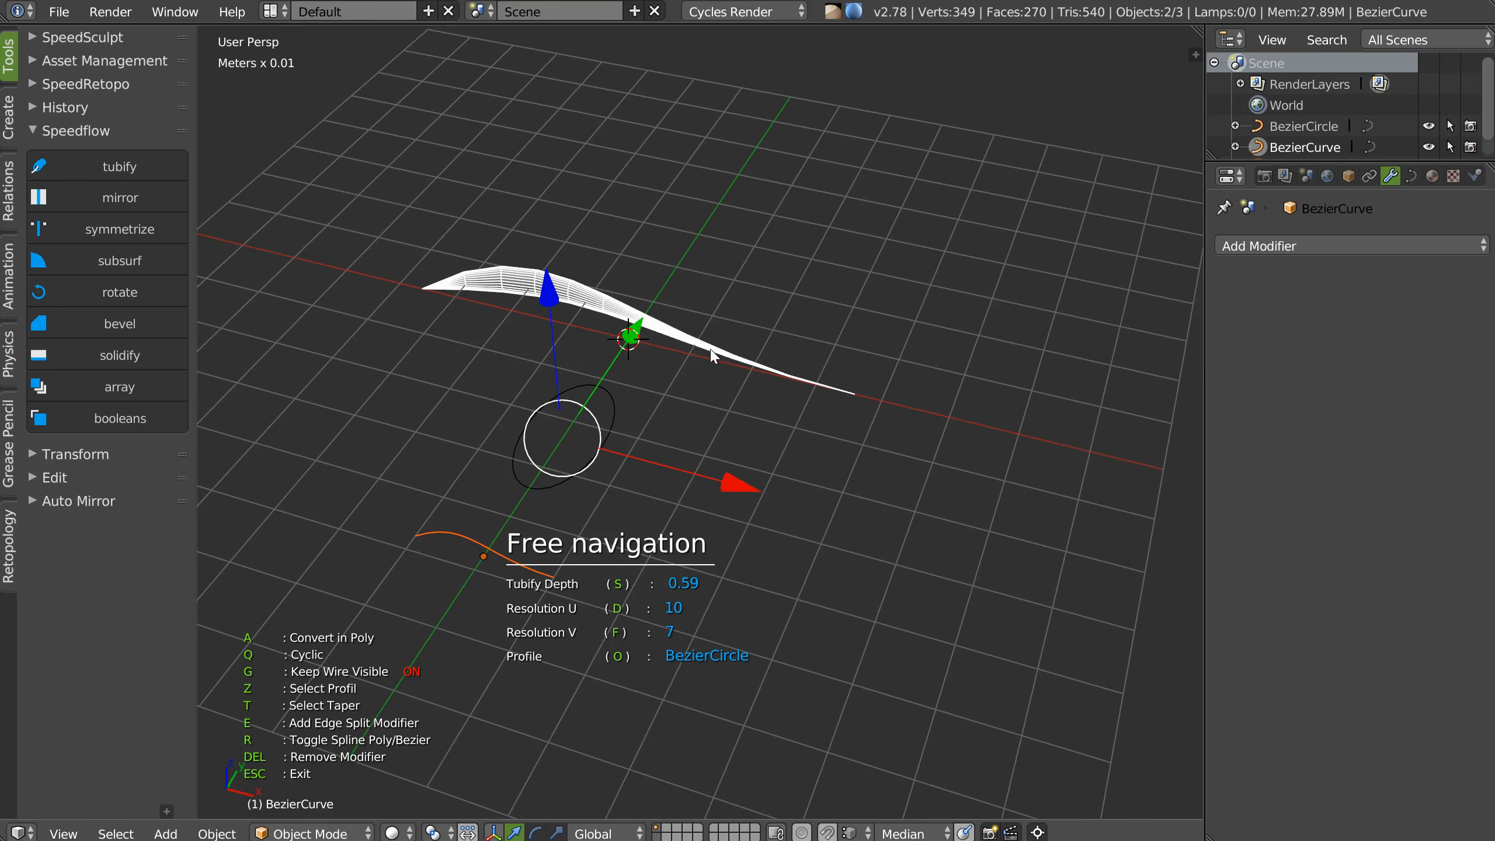
key("Escape")
In Edit Mode, move a handle of the taper curve along Y to fatten the middle of the tapered tube.
right_click(468, 536)
key("Tab")
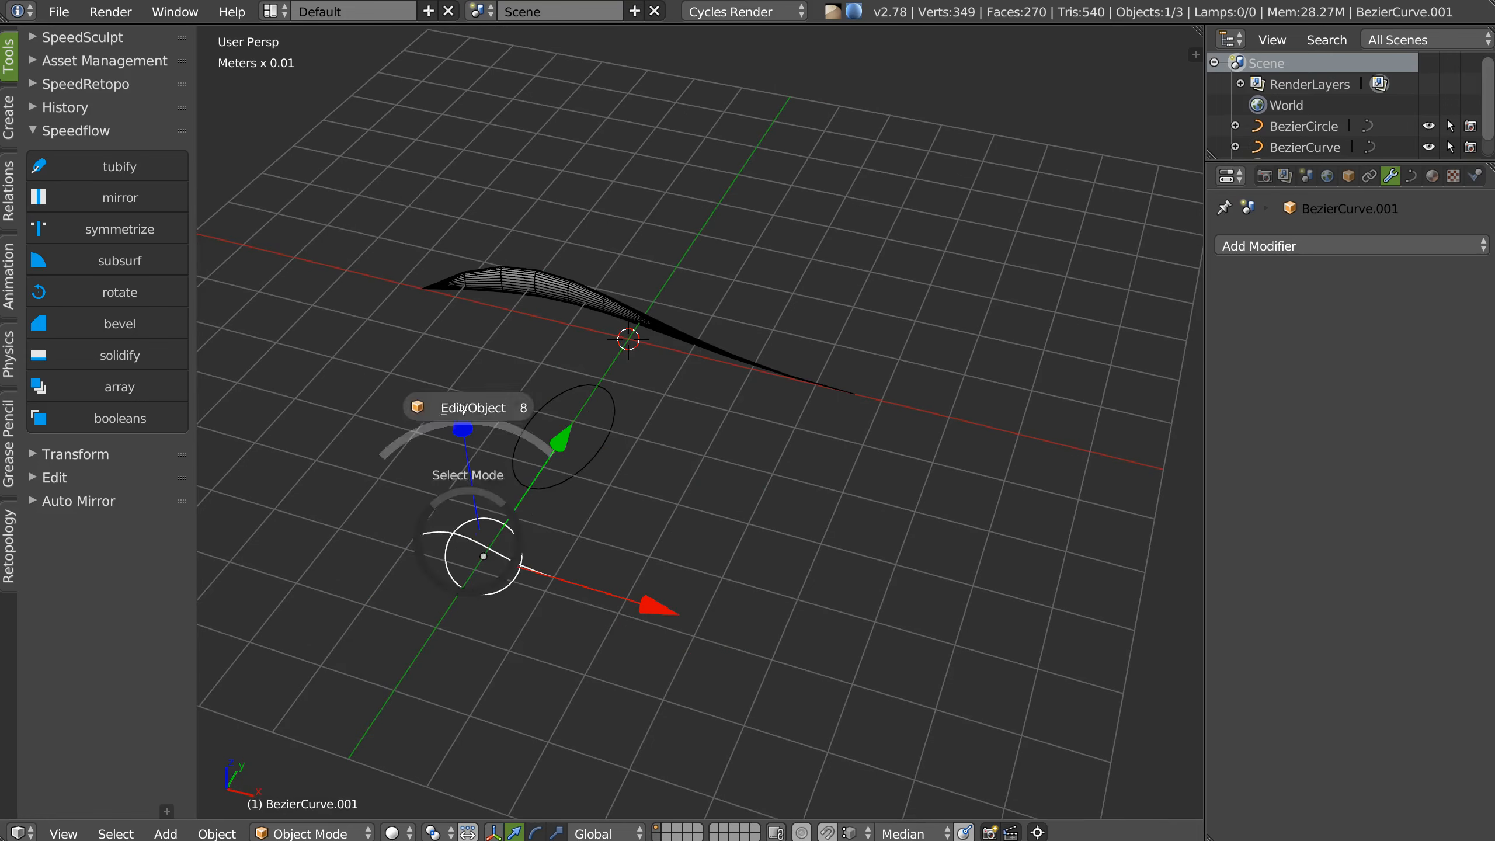
left_click(463, 408)
right_click(483, 557)
left_click_drag(566, 450, 625, 436)
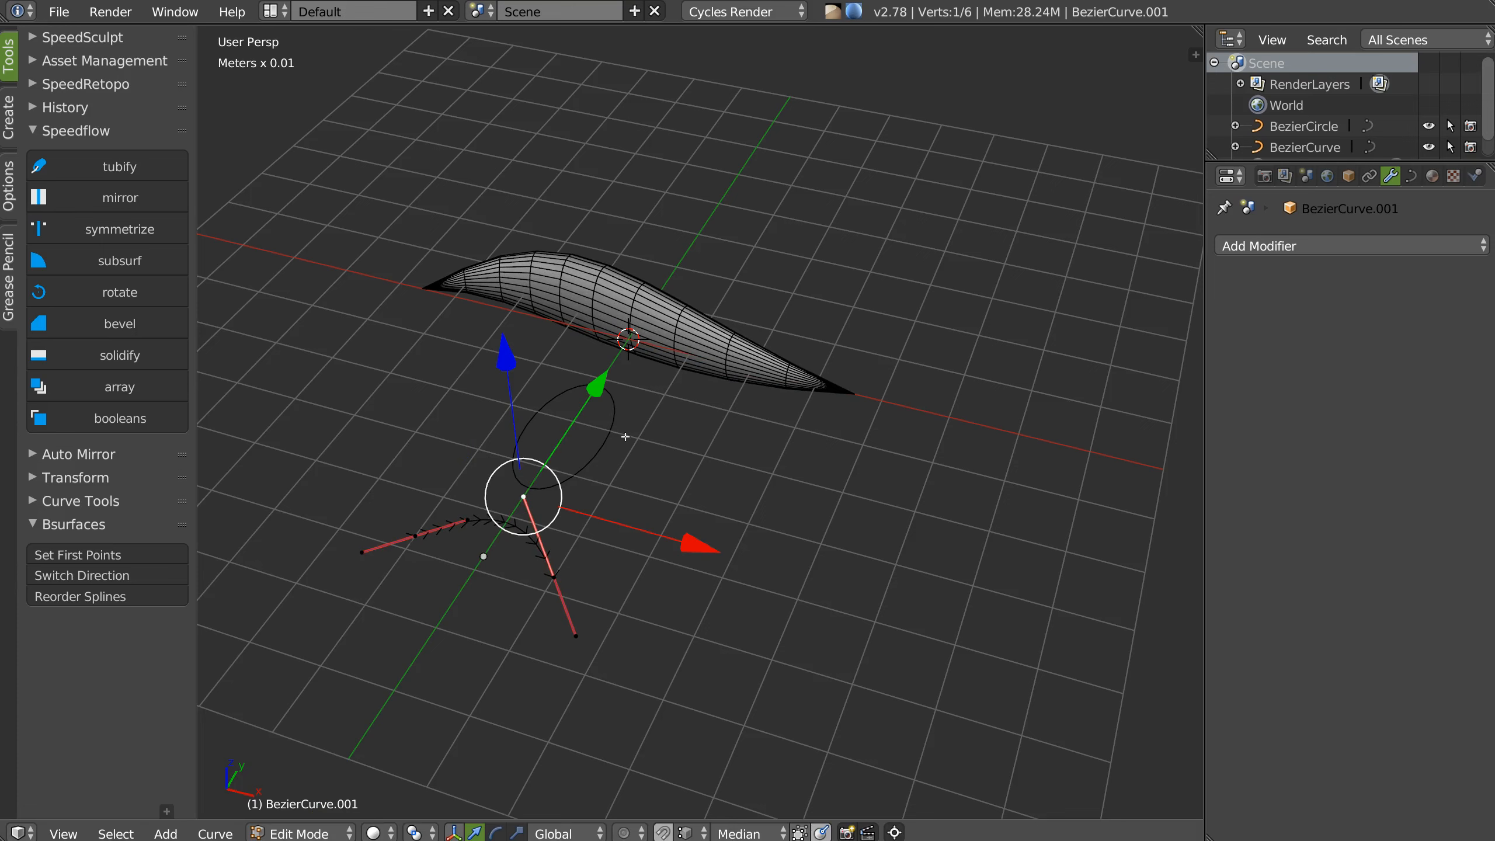
Leave Edit Mode and adjust the tapered tube's U and V resolution with Tubify.
key("Tab")
right_click(699, 350)
key("space")
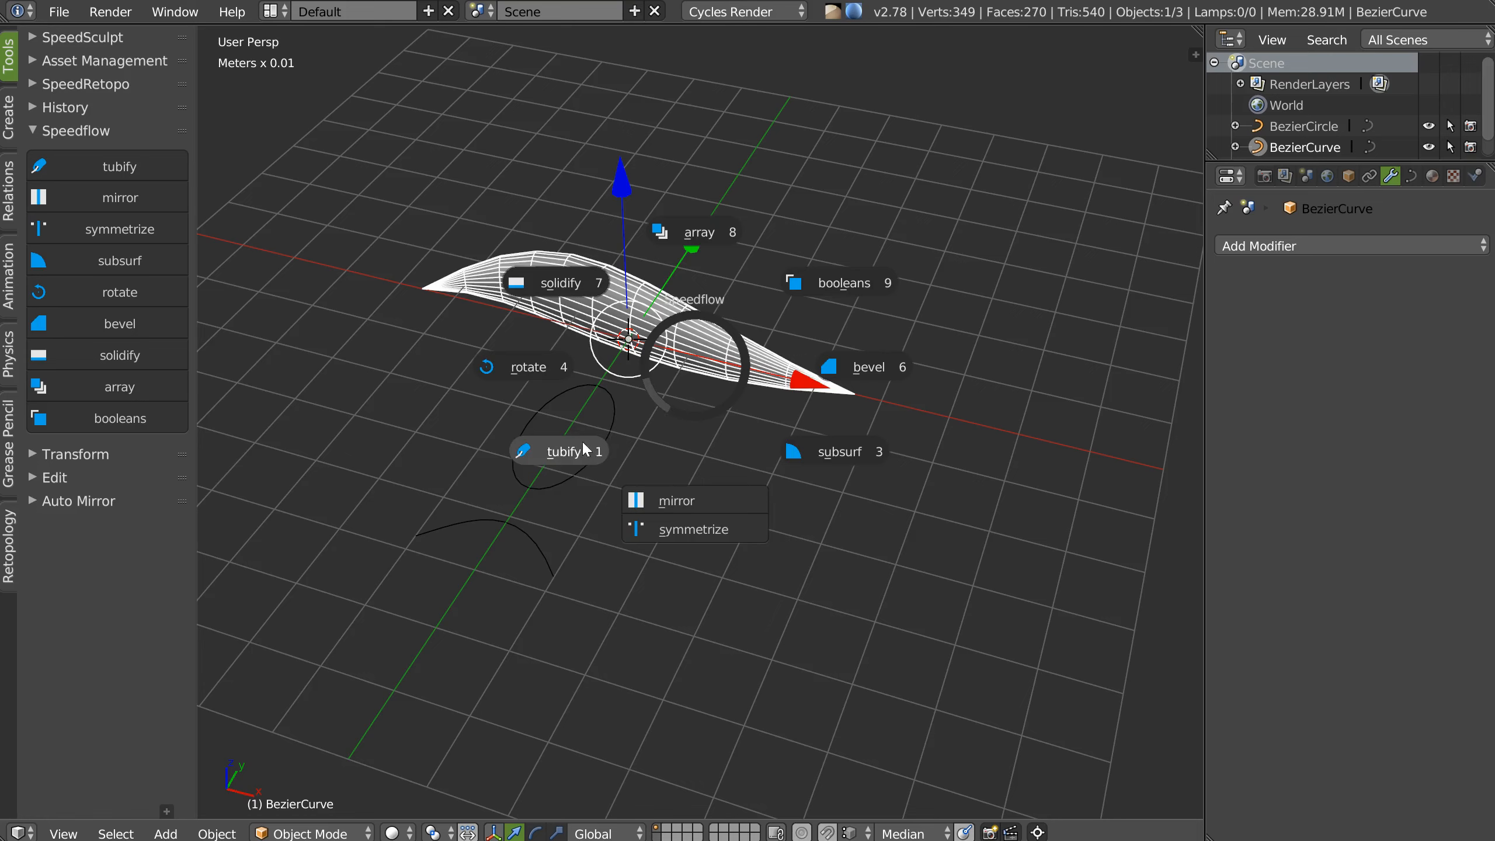
left_click(583, 446)
key("d")
key("f")
key("Escape")
middle_click_drag(916, 437, 483, 461)
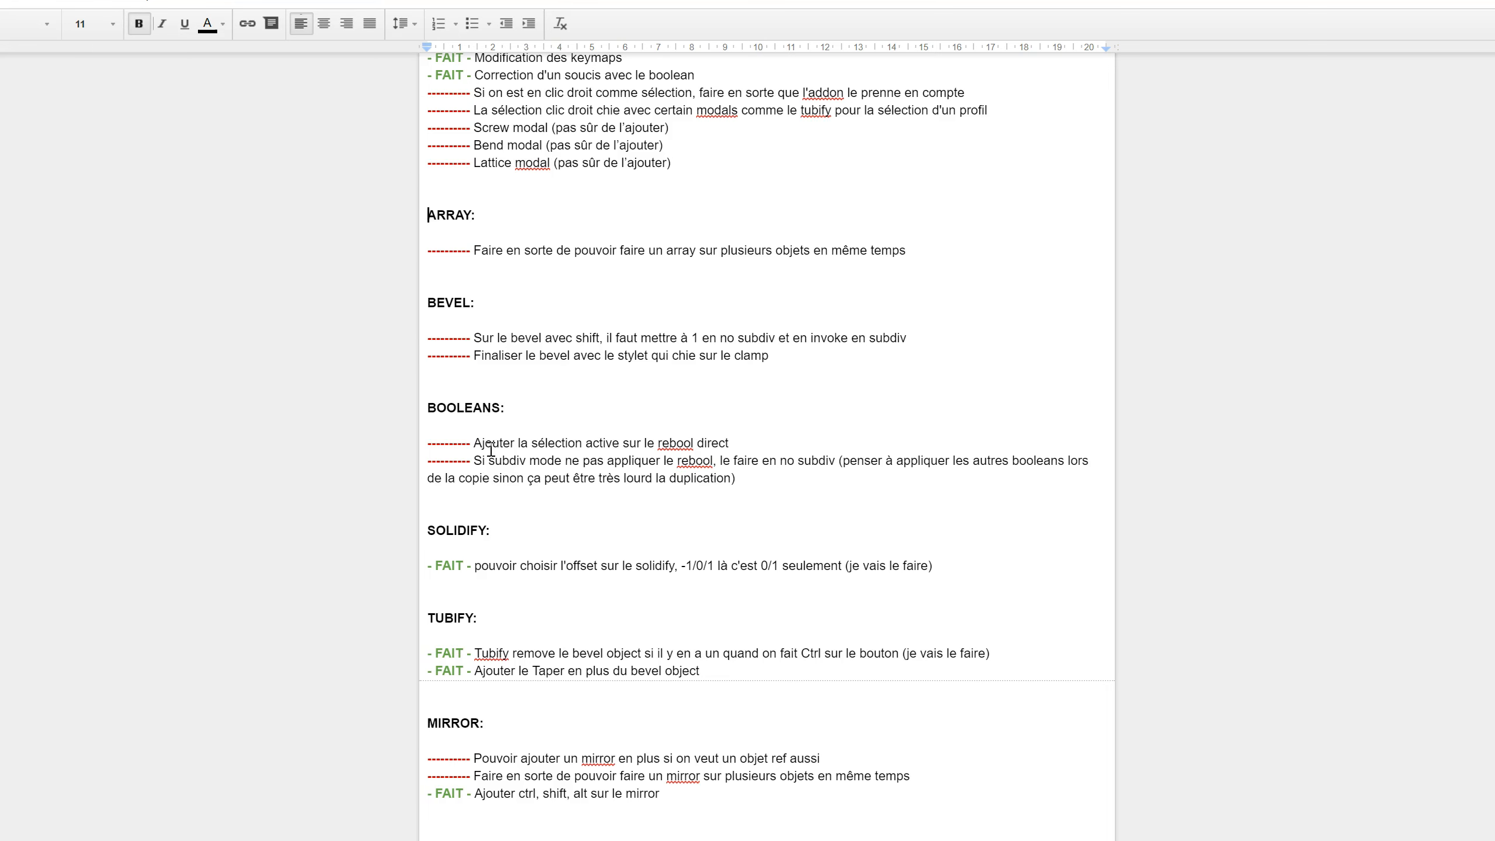
Read the Mirror, Subsurf, Symmetrize, Rotate and Companion notes in the Speedflow to-do document.
scroll(371, 480, "down", 7)
scroll(371, 480, "down", 2)
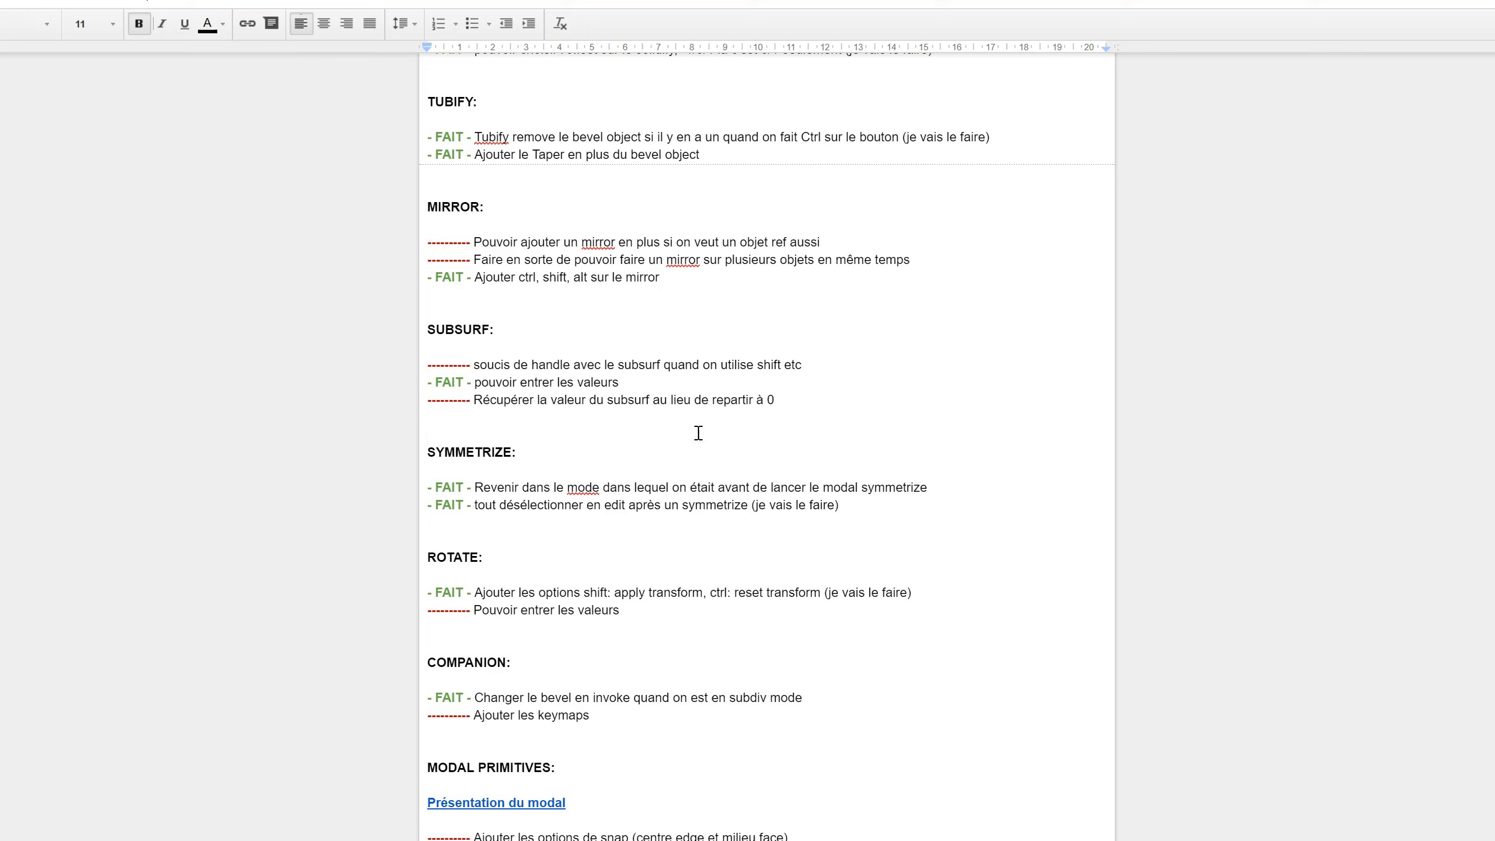
Switch back to Blender and delete all the curve objects from the scene.
key("alt+Tab")
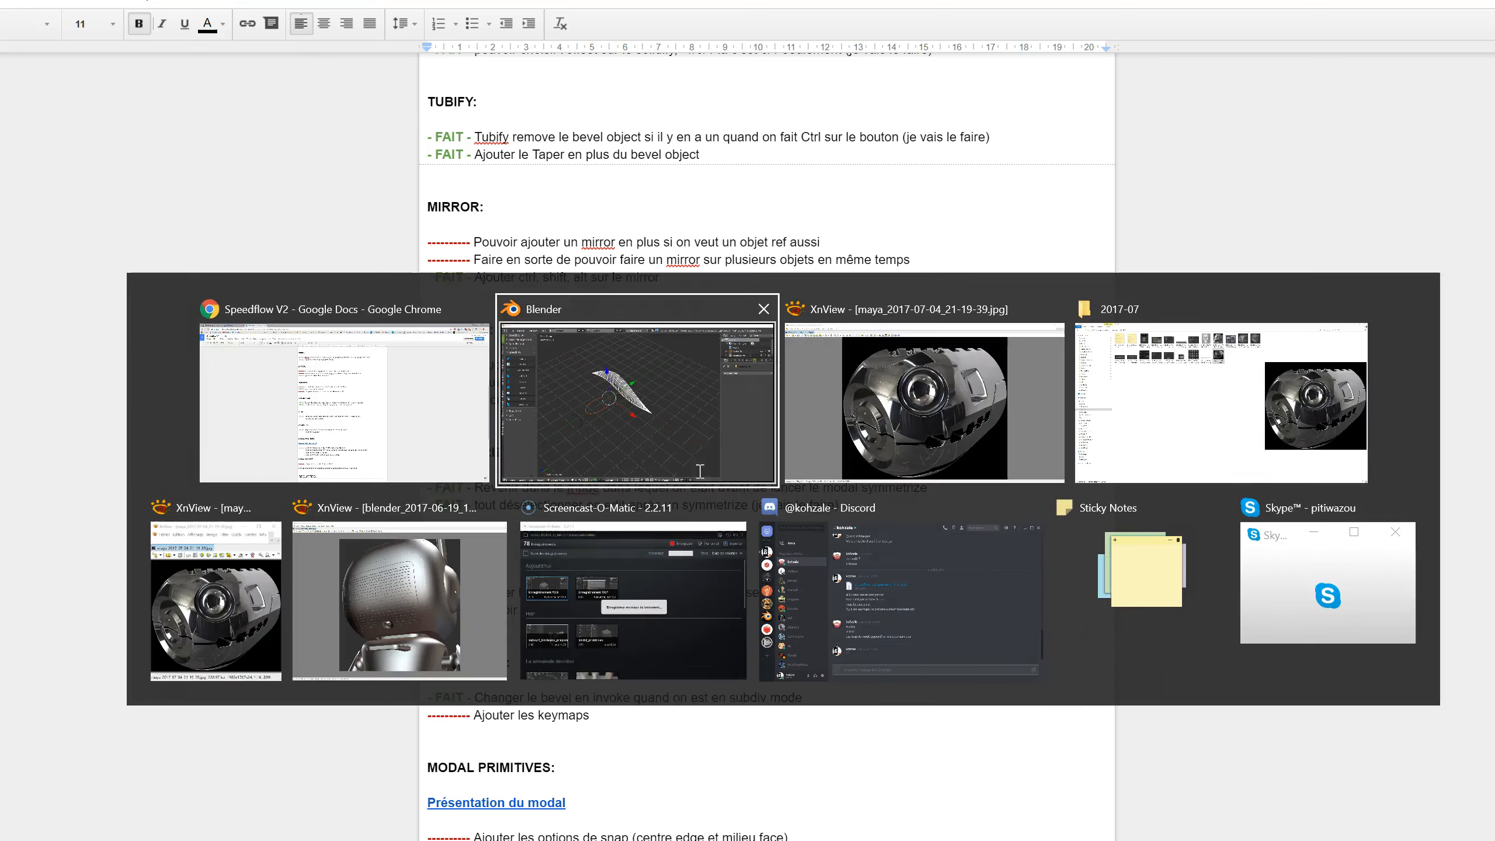
middle_click_drag(654, 419, 619, 457)
key("x")
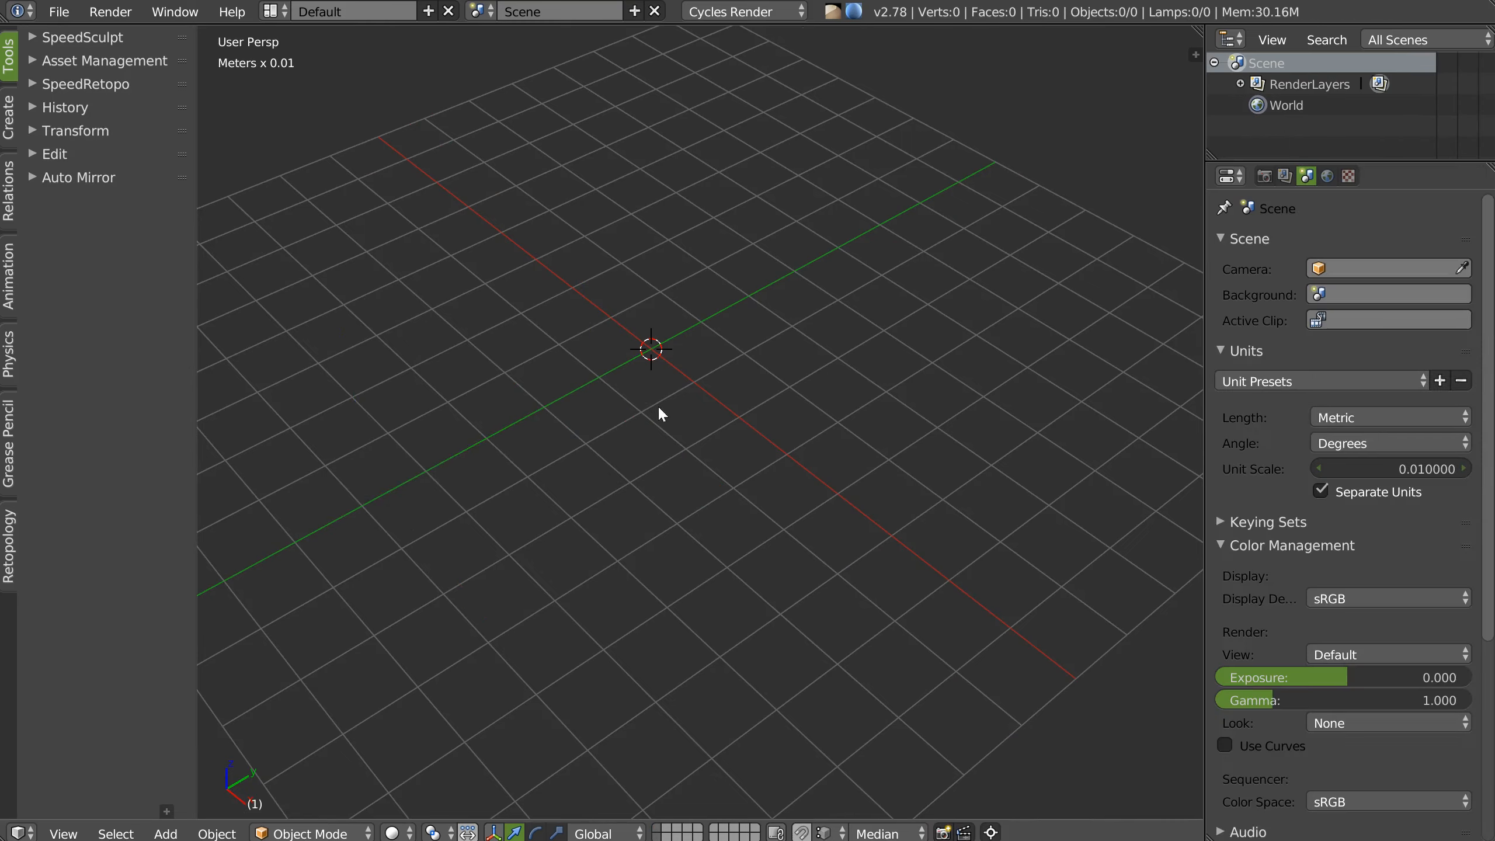
Add a cube and apply Speedflow Companion's Automirror to it.
right_click(686, 403)
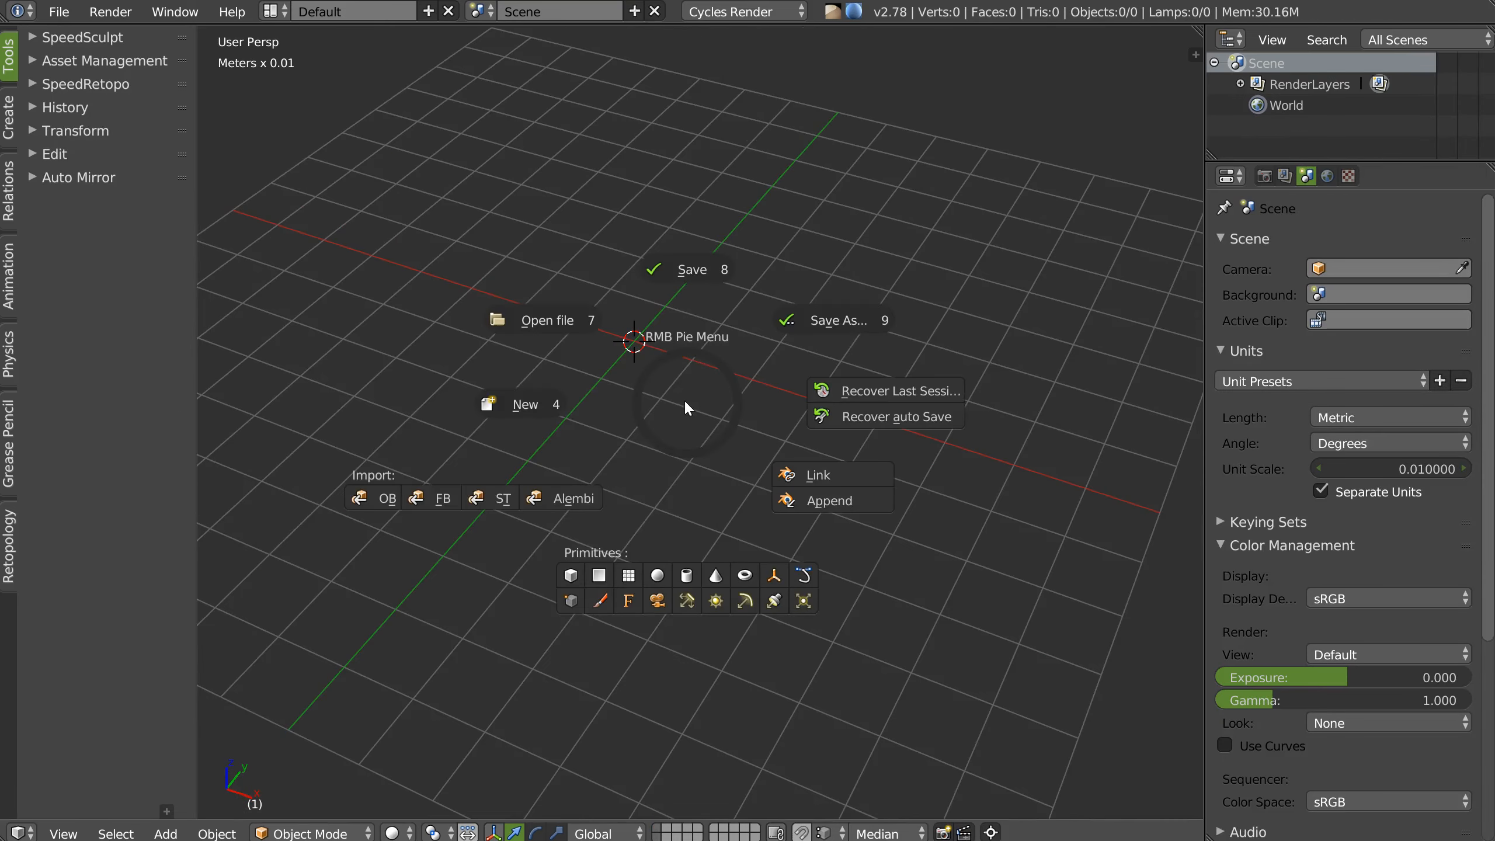
left_click(572, 576)
right_click(639, 413)
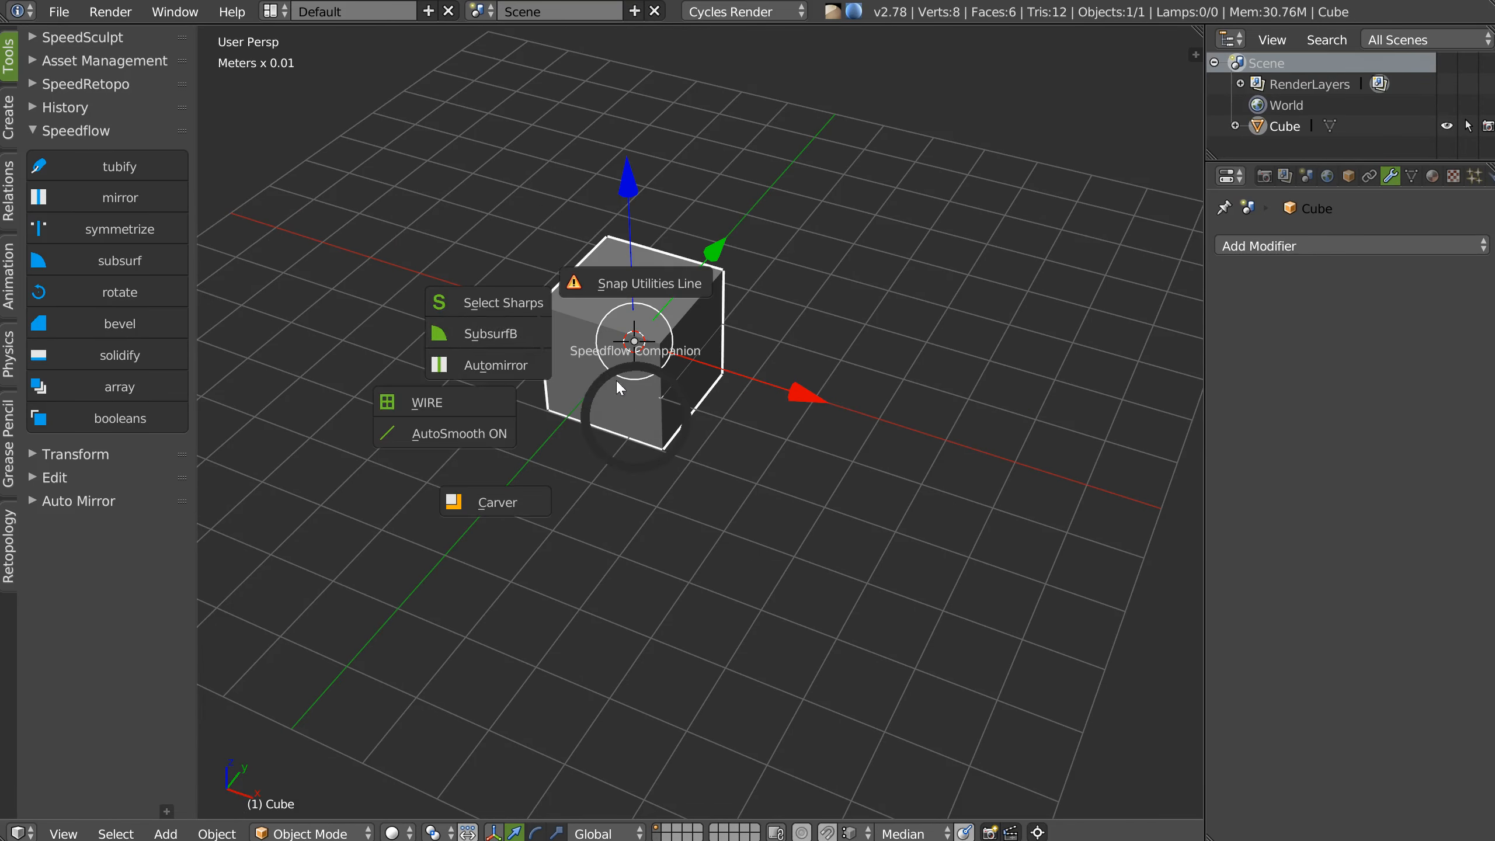
left_click(497, 365)
Move the mirrored cube along X and Y away from the scene's centre.
middle_click_drag(593, 382, 628, 357)
left_click_drag(813, 388, 979, 423)
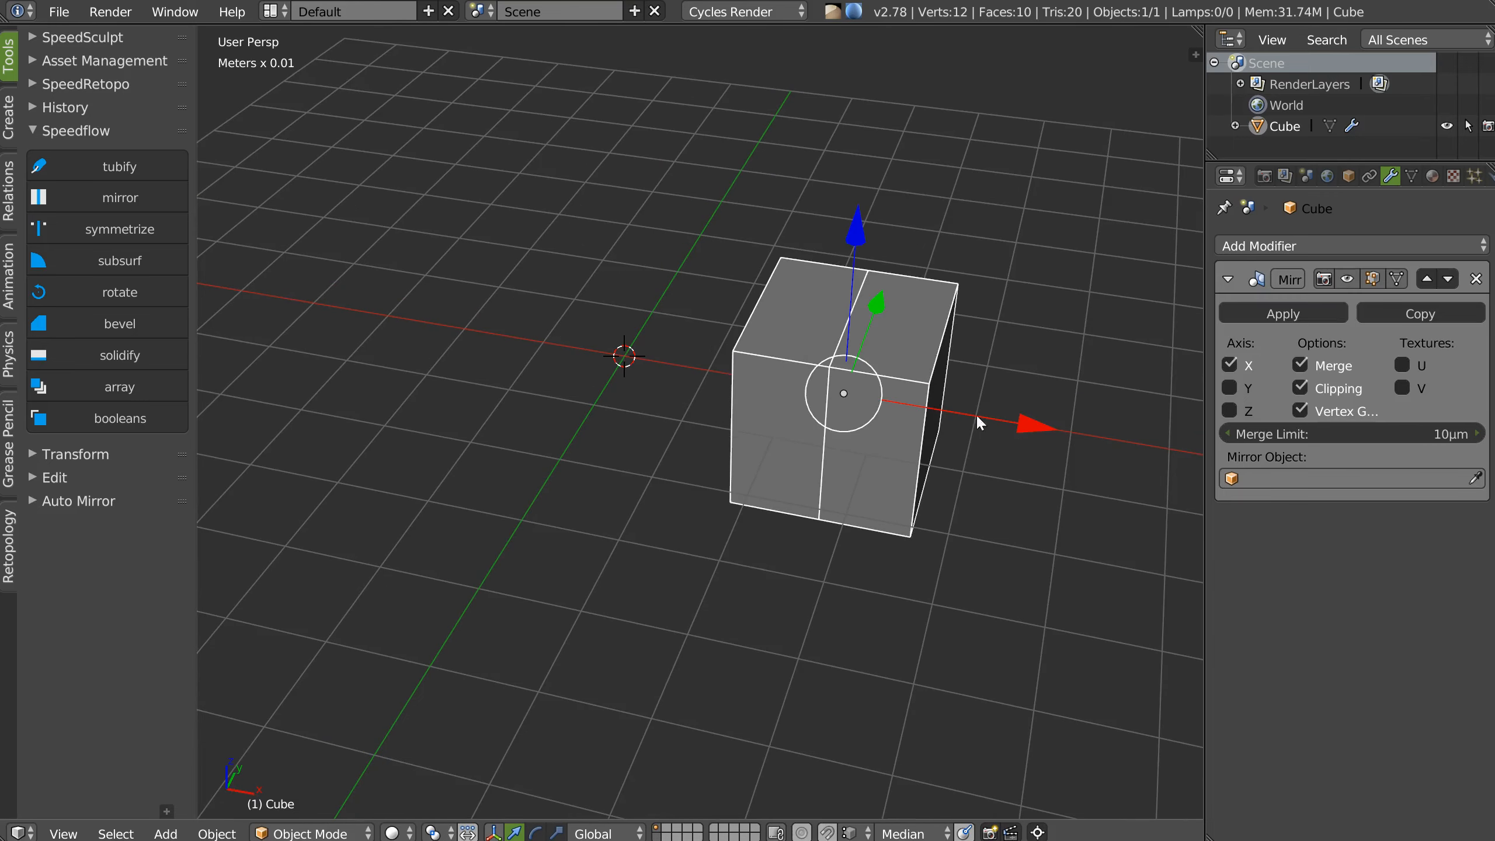
left_click_drag(880, 303, 932, 434)
middle_click_drag(932, 434, 733, 466)
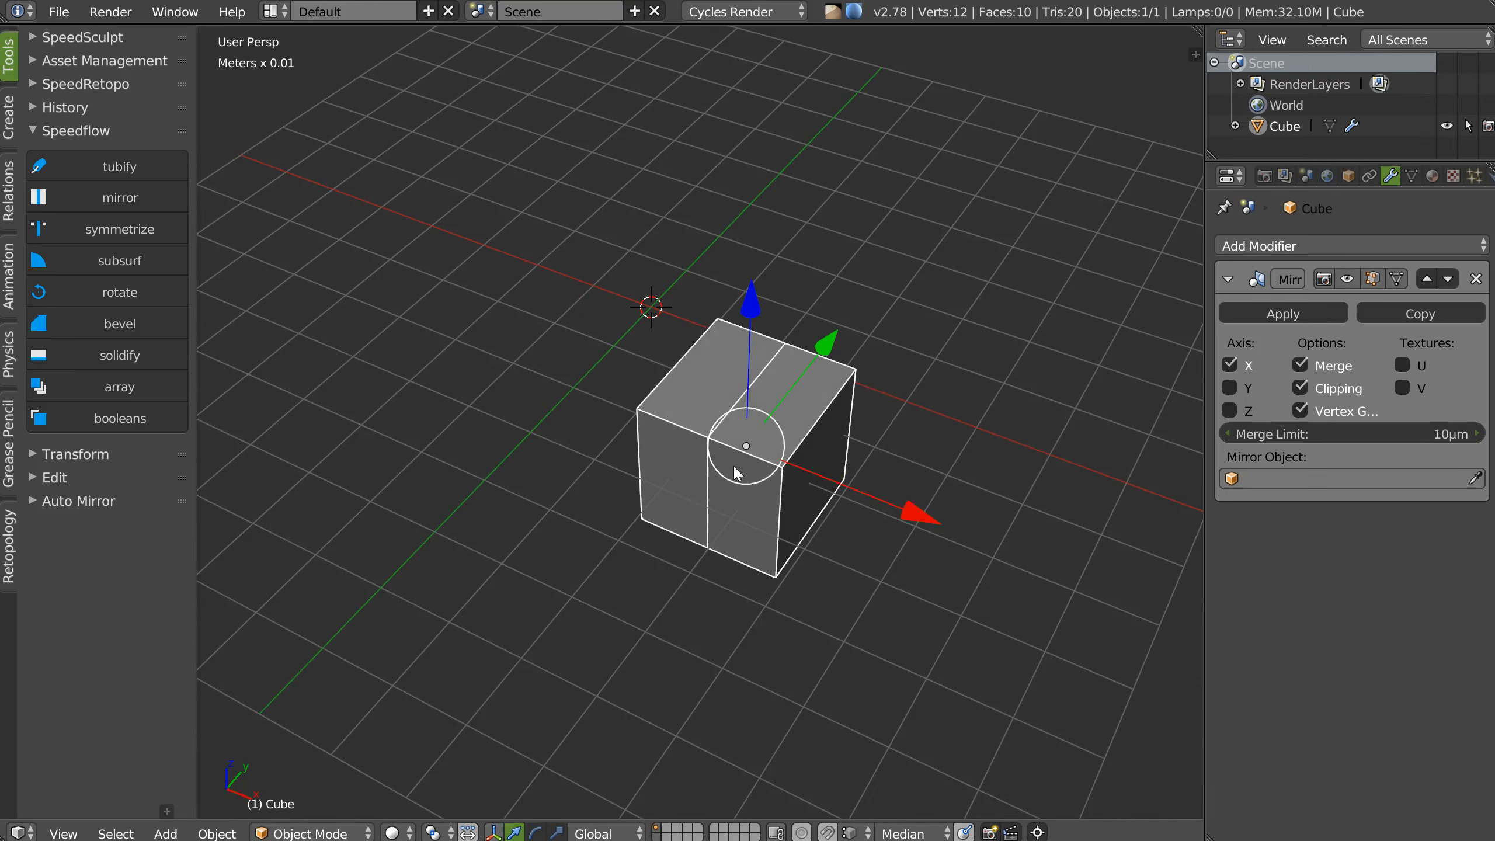
Start the Speedflow mirror on the cube, examine its axis, reference object, merge and clipping options, and exit it.
key("space")
key("Escape")
key("space")
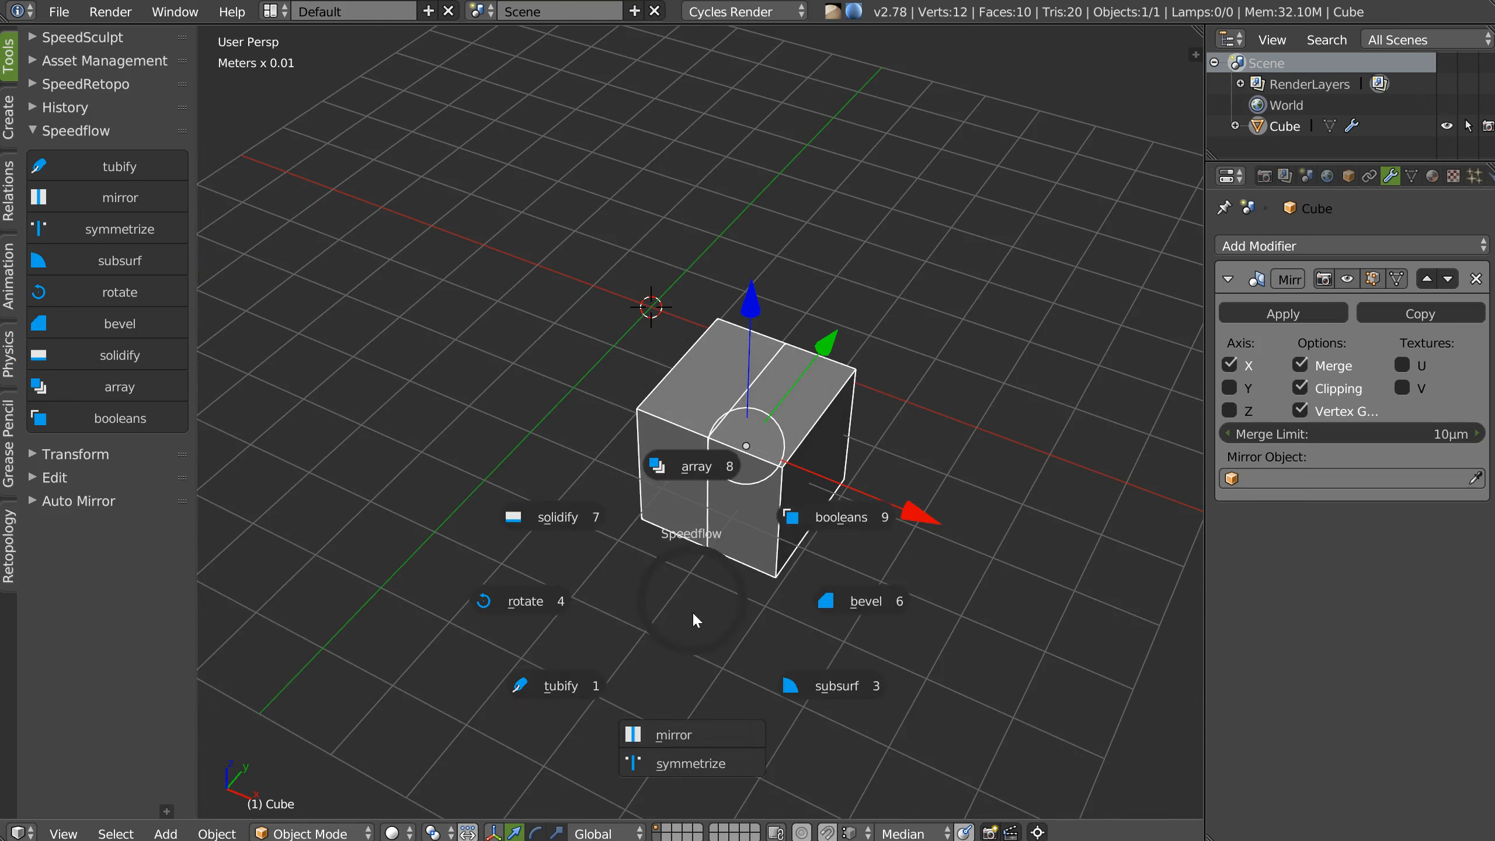
left_click(692, 734)
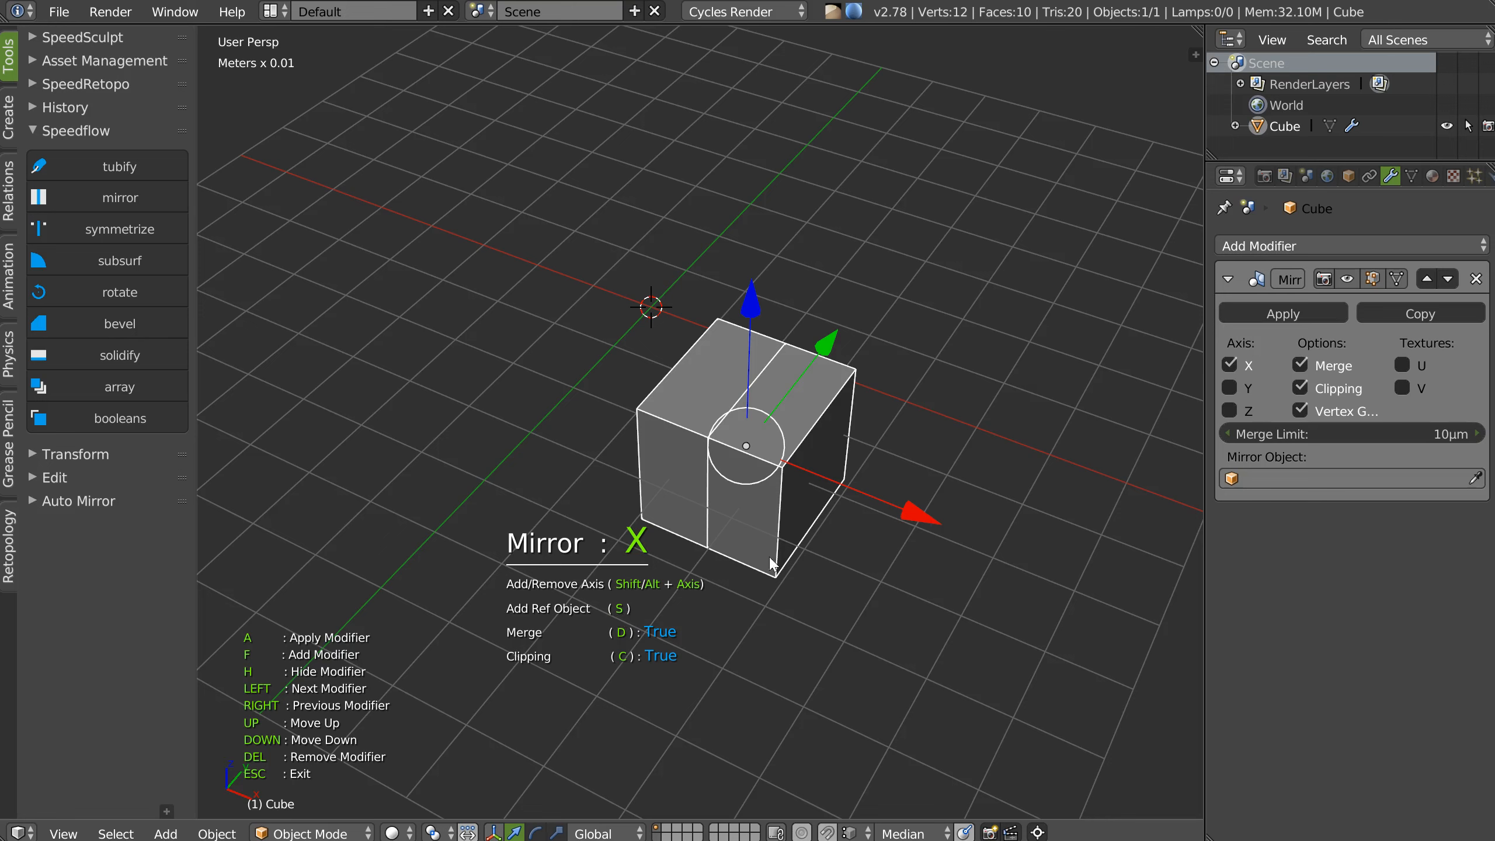
key("Escape")
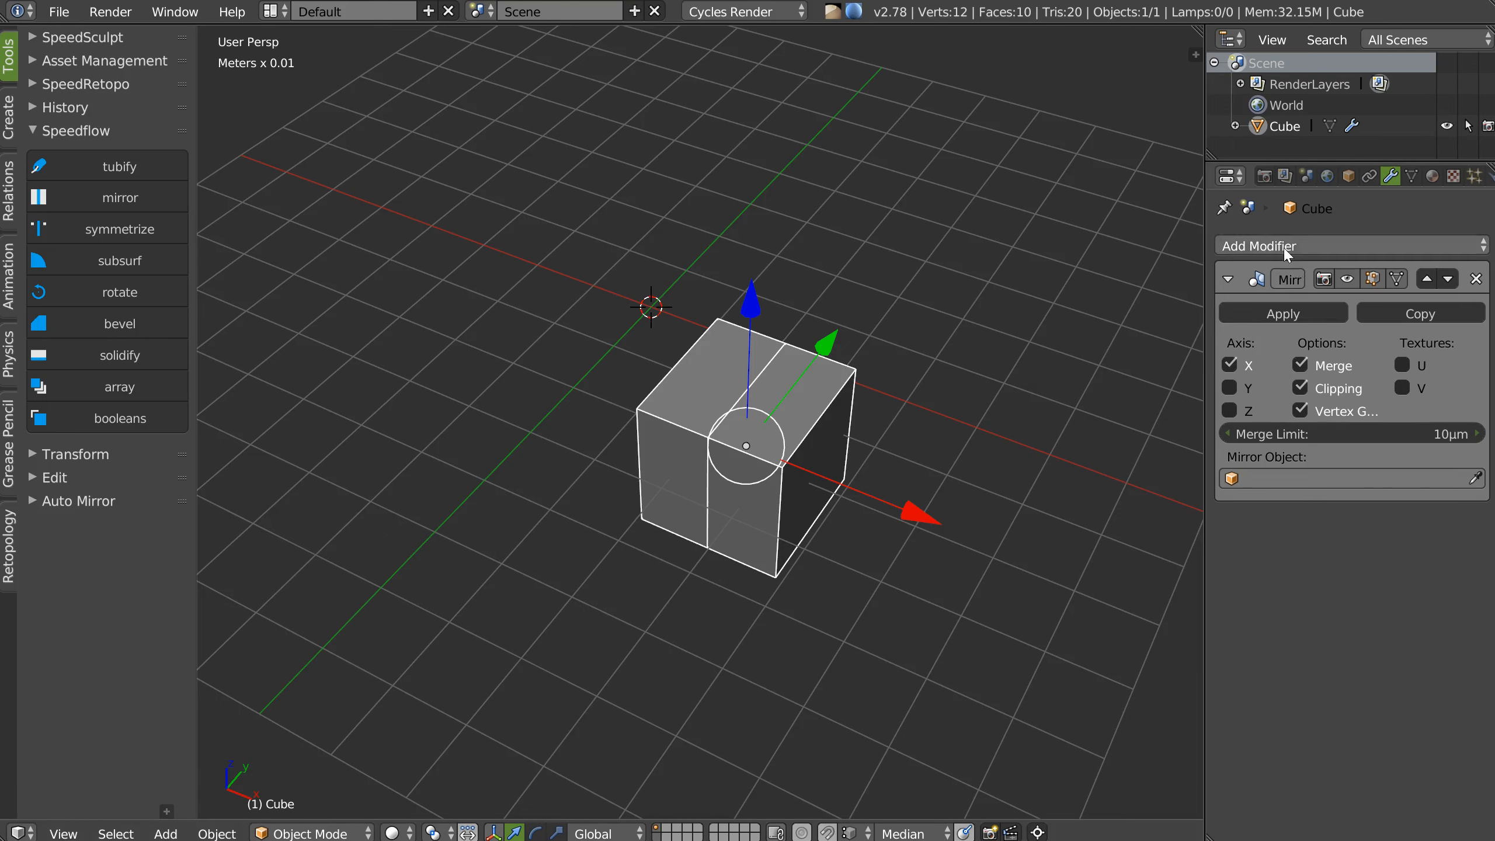
Add a second Mirror modifier to the cube.
left_click(1259, 246)
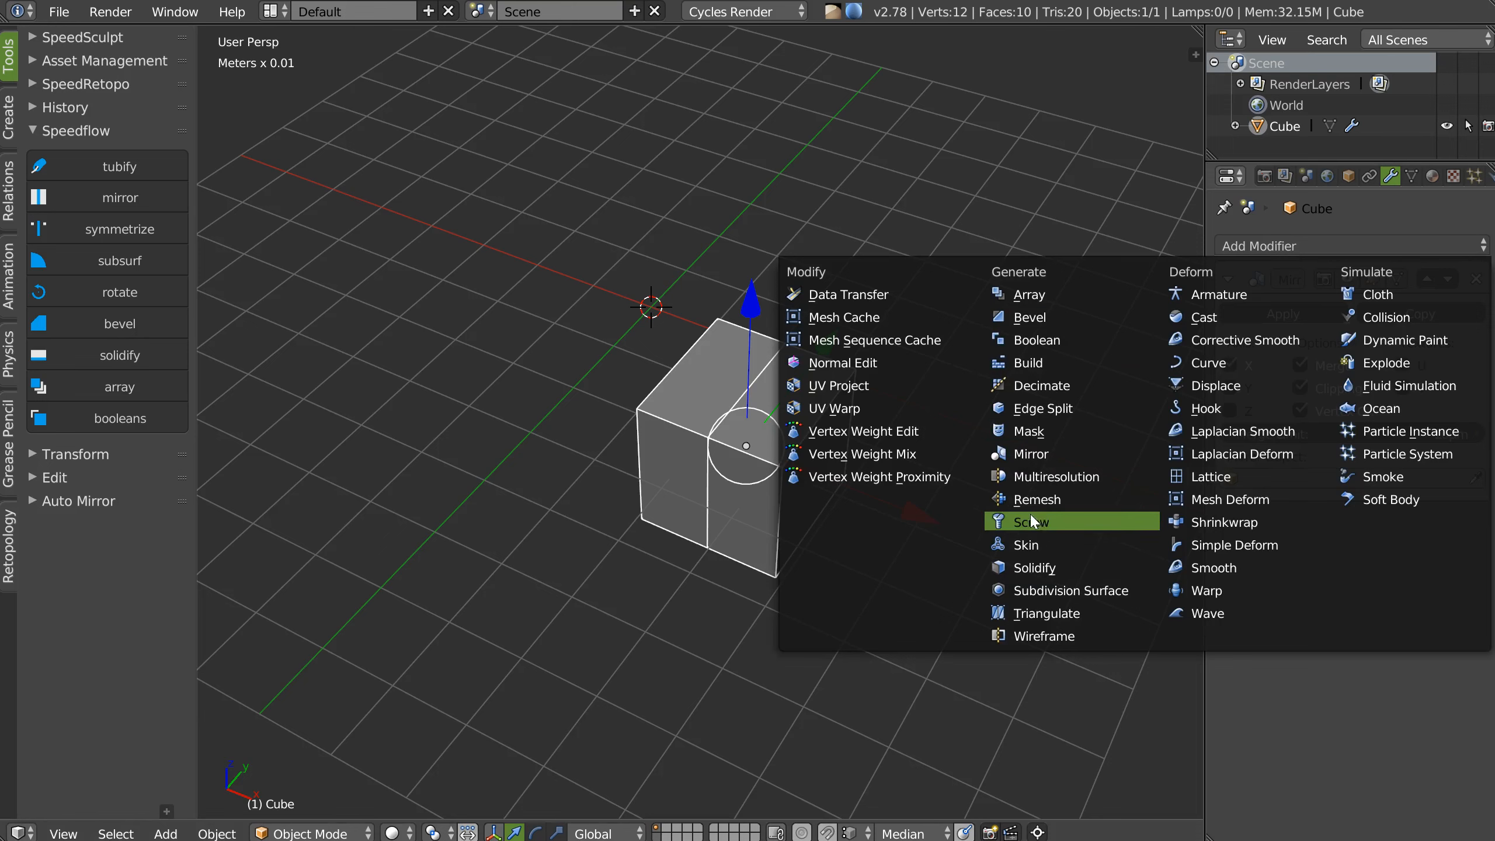
left_click(1034, 453)
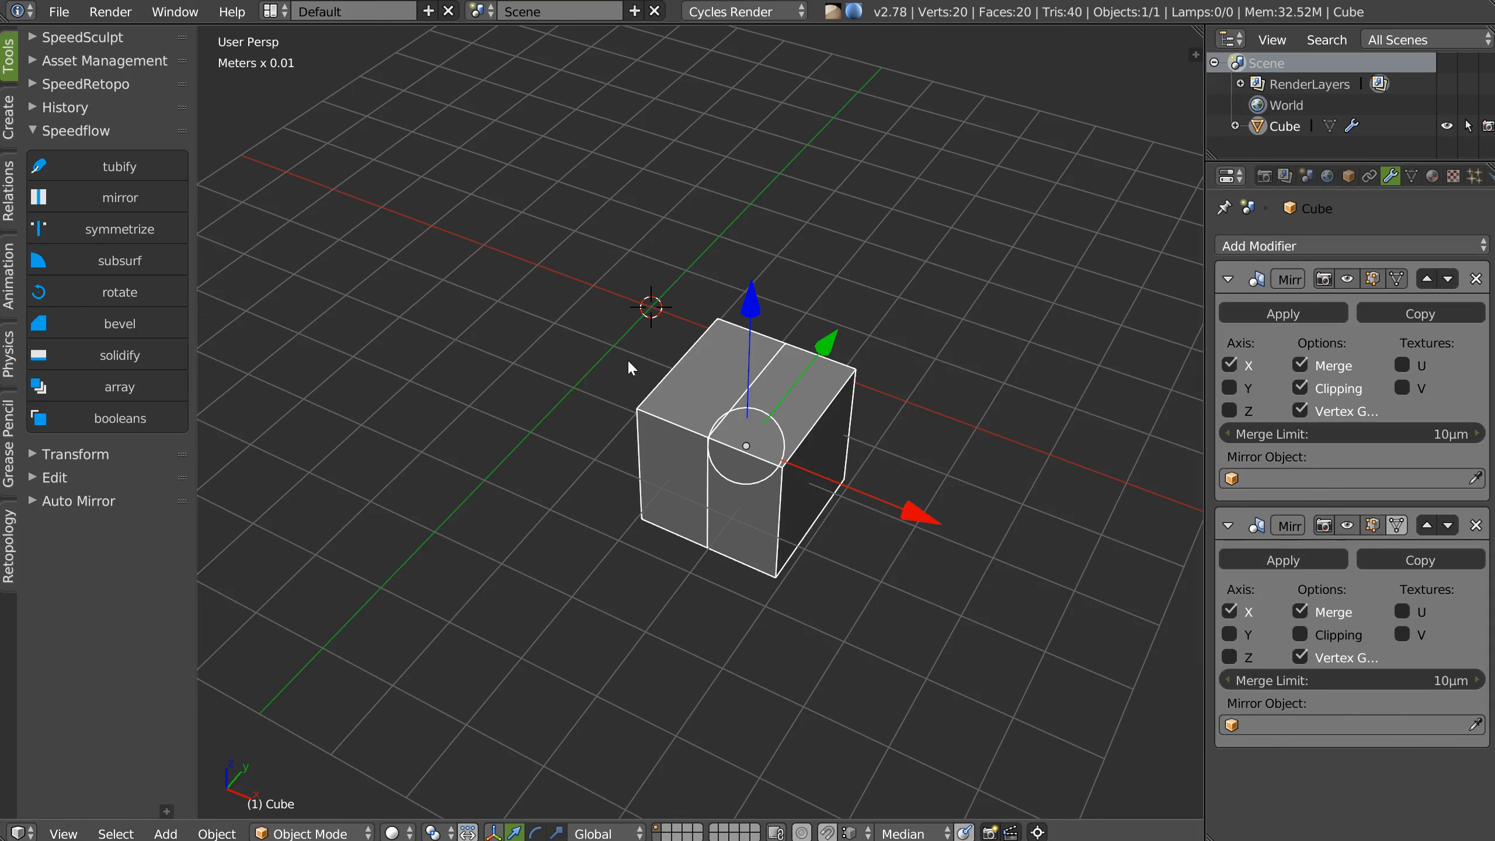
Add an empty at the scene's centre and set it as the mirror object of the cube's second Mirror modifier.
right_click(589, 383)
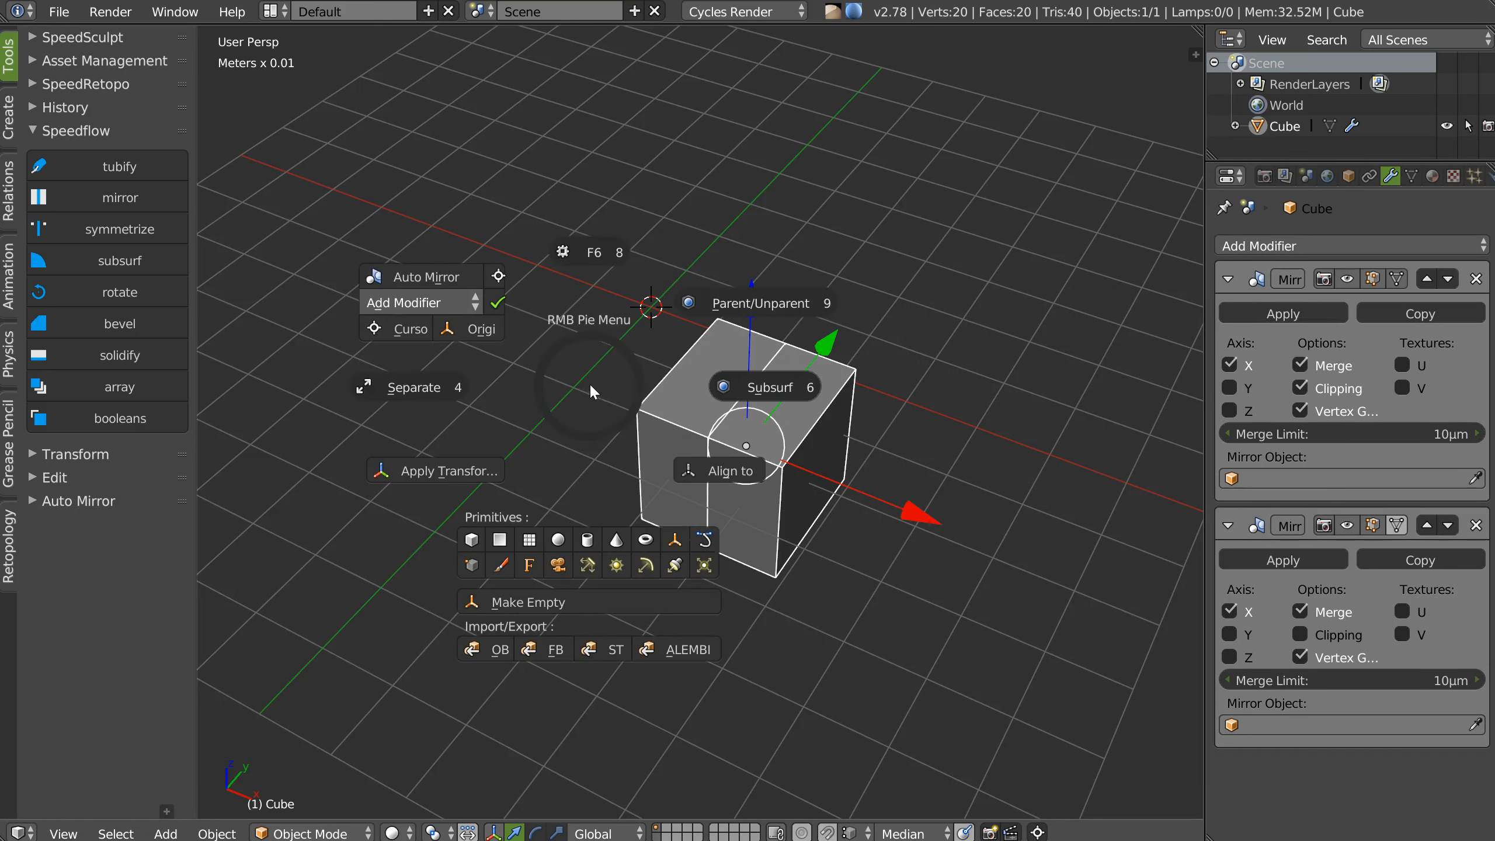
left_click(675, 540)
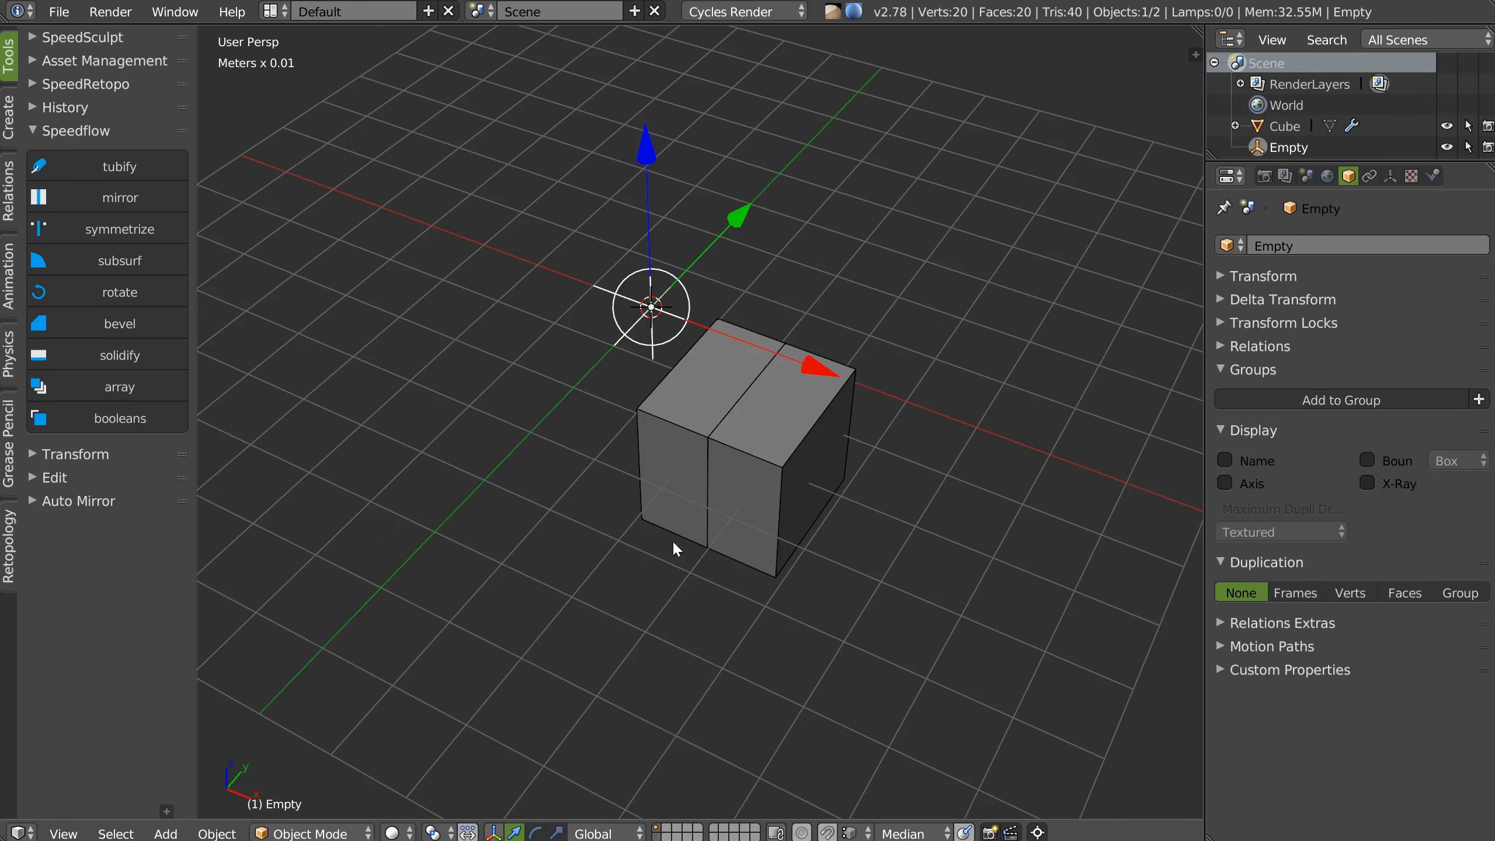
left_click(820, 490)
left_click(1478, 728)
left_click(657, 324)
Rotate the mirrored cube freely with trackball rotation.
middle_click_drag(658, 324, 714, 331)
key("r")
key("r")
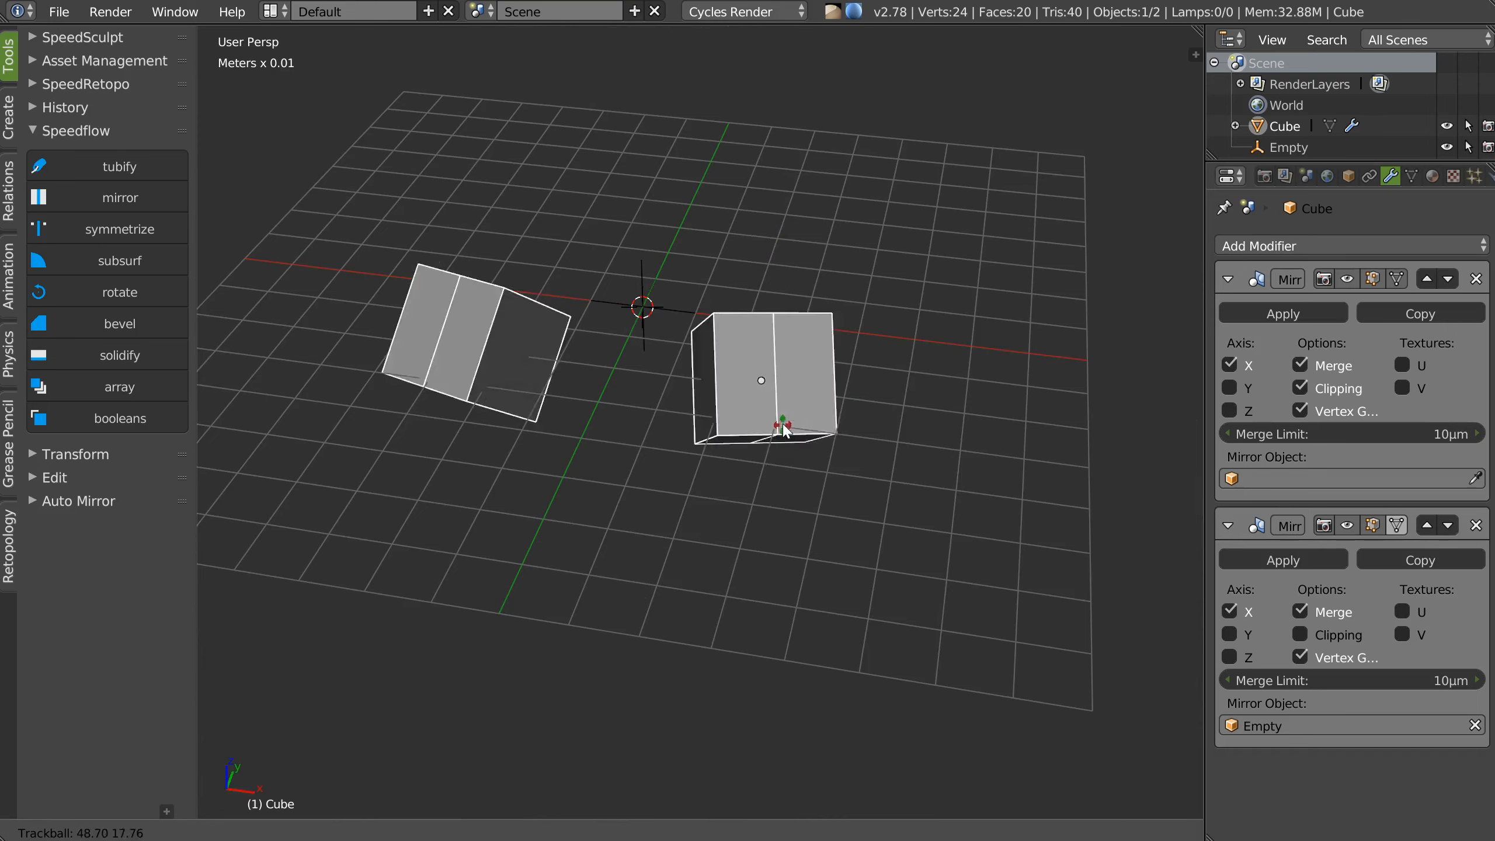
left_click(777, 368)
middle_click_drag(776, 368, 706, 333)
Scale down the cube's outer face in Edit Mode to taper the mirrored shape, and return to Object Mode.
key("Tab")
key("Tab")
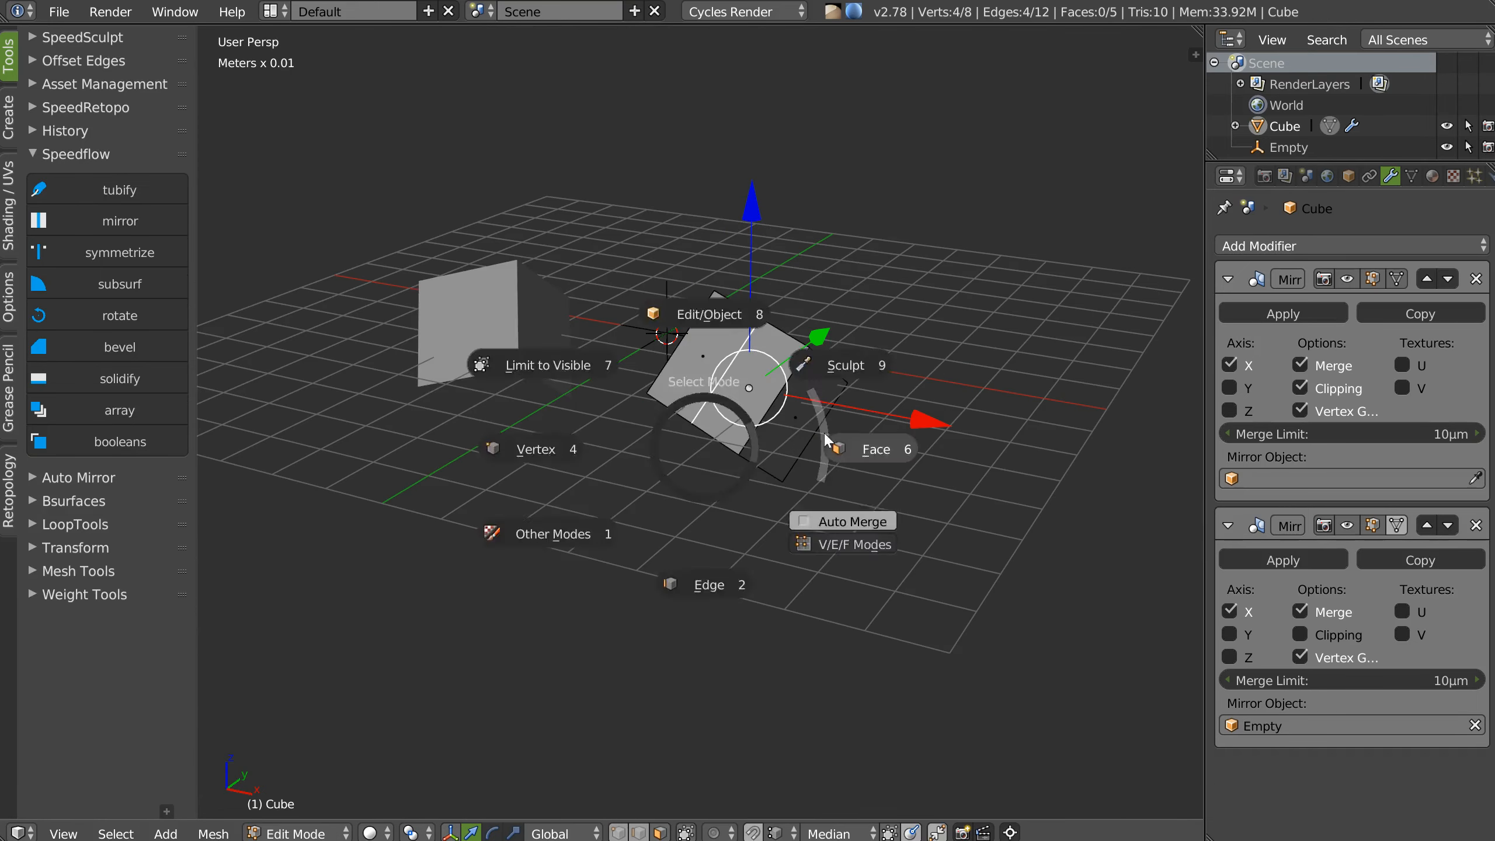
left_click(826, 440)
left_click(802, 427)
key("s")
left_click(881, 451)
middle_click_drag(865, 444, 915, 472)
key("Tab")
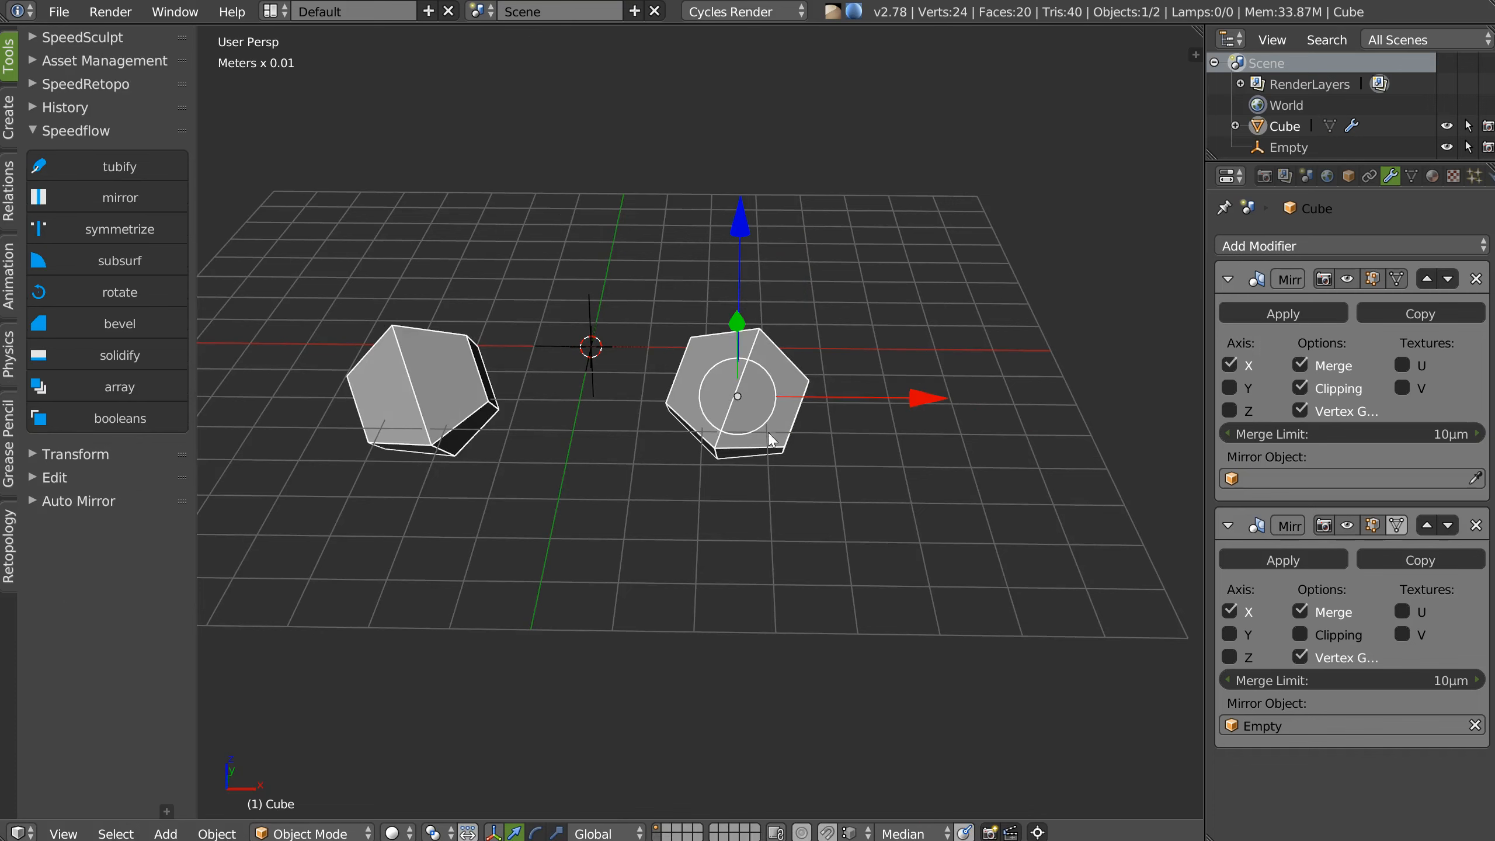
middle_click_drag(612, 407, 789, 335)
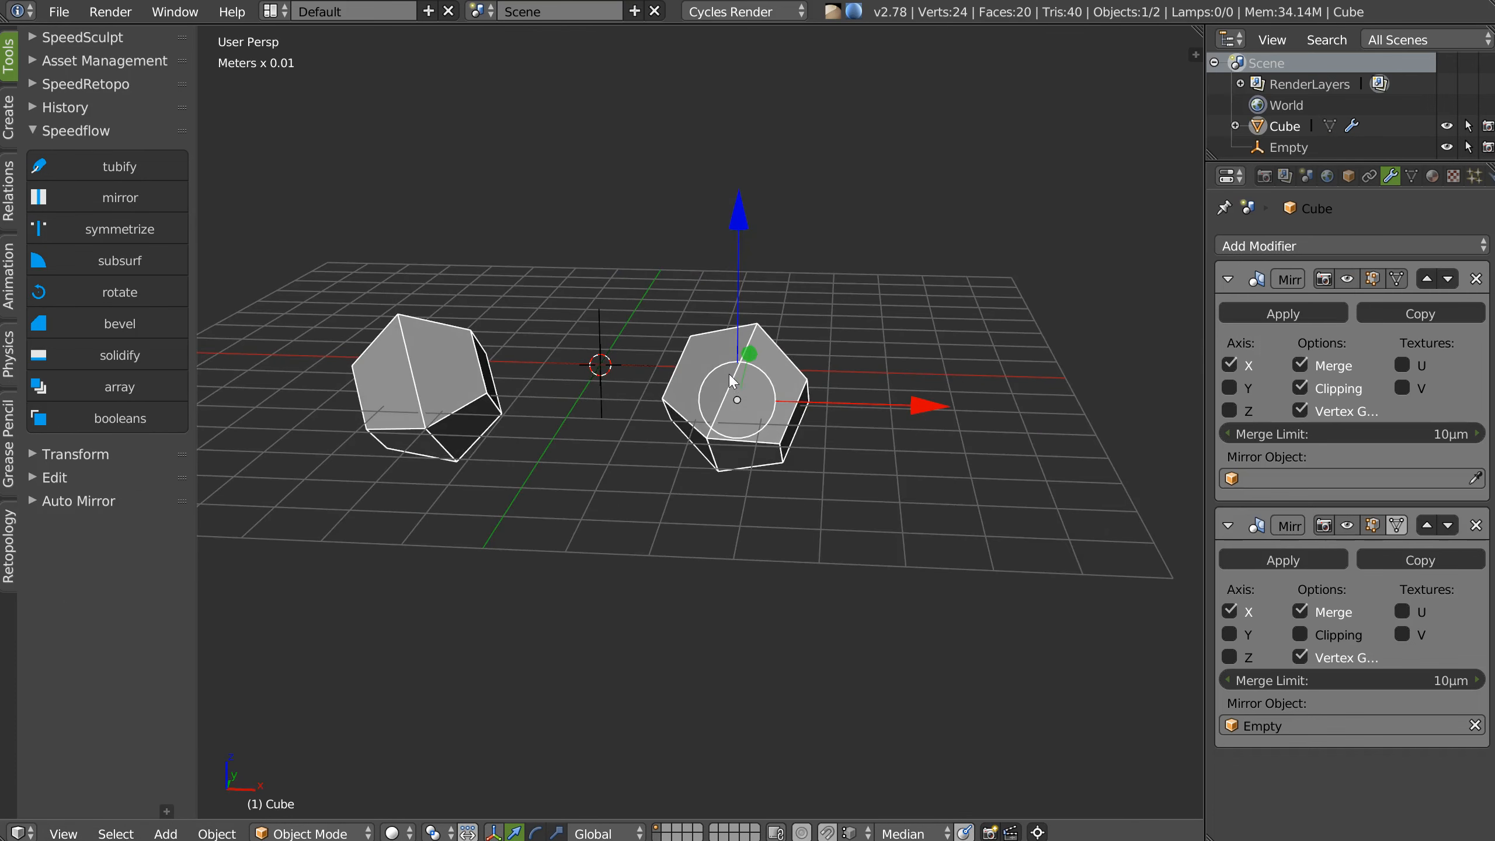
Duplicate the mirrored cube and scale the copy down to a small piece at the original's lower outer corner.
key("shift+d")
right_click(824, 415)
key("s")
left_click(836, 428)
middle_click_drag(841, 432, 557, 332)
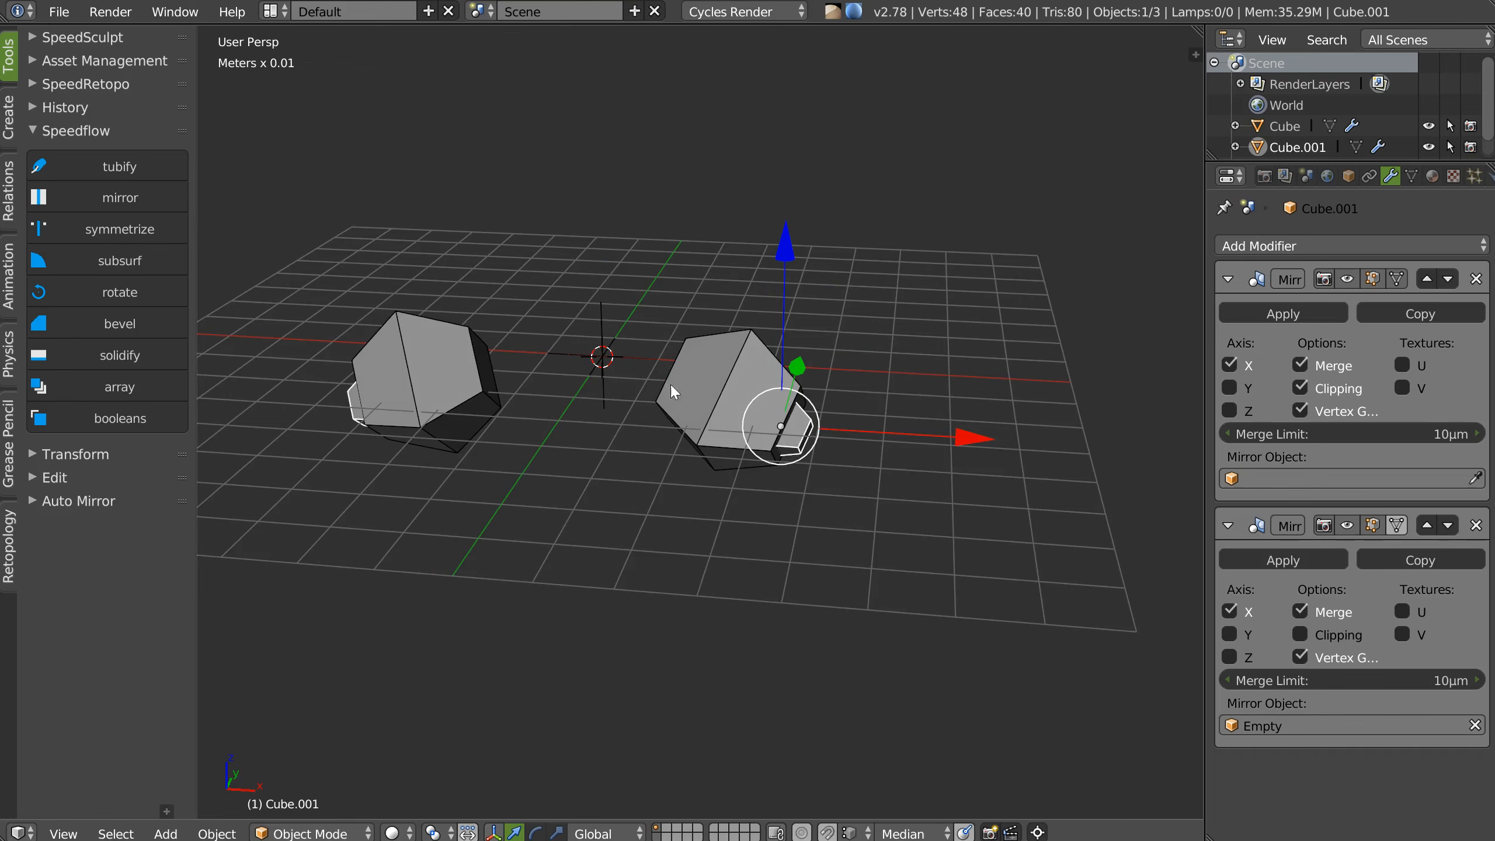
middle_click_drag(687, 407, 665, 382)
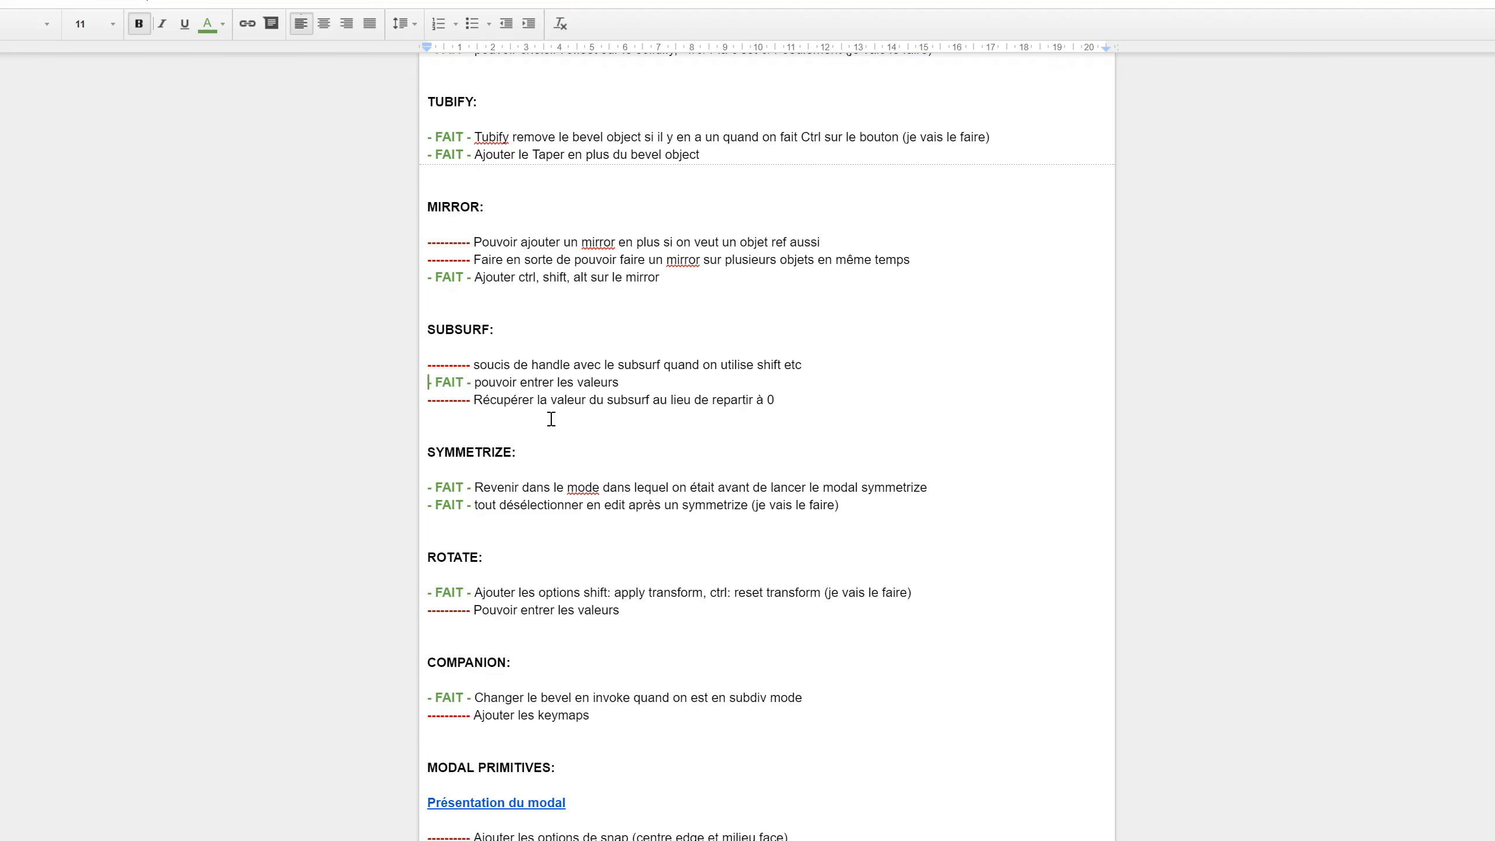
Switch to the notes document and examine the to-do entries, highlighting the Rotate entry "Pouvoir entrer les valeurs".
left_click_drag(477, 610, 537, 594)
left_click(488, 591)
left_click_drag(510, 610, 579, 610)
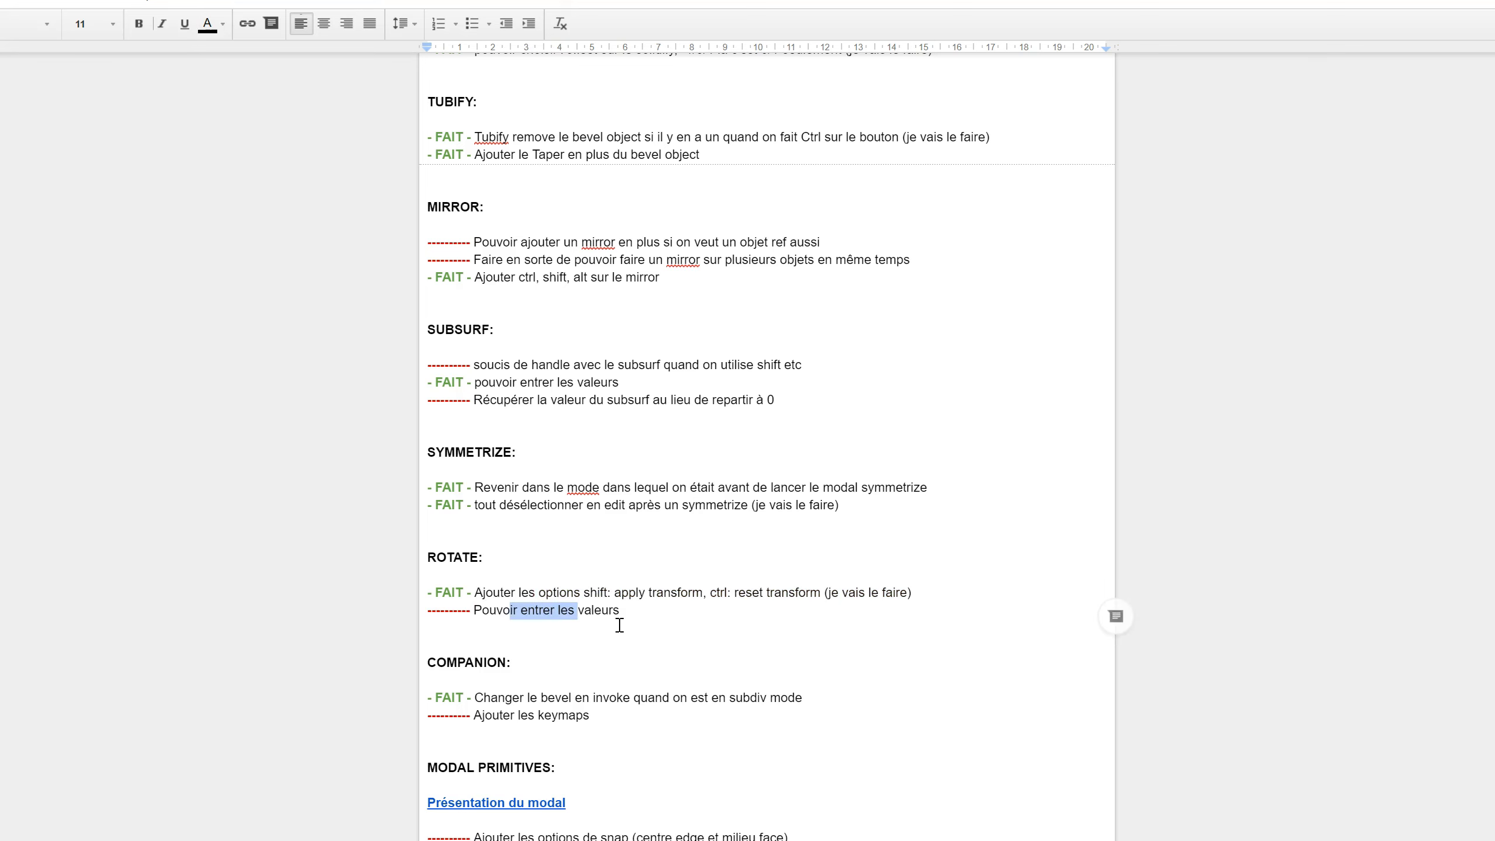
scroll(310, 444, "down", 5)
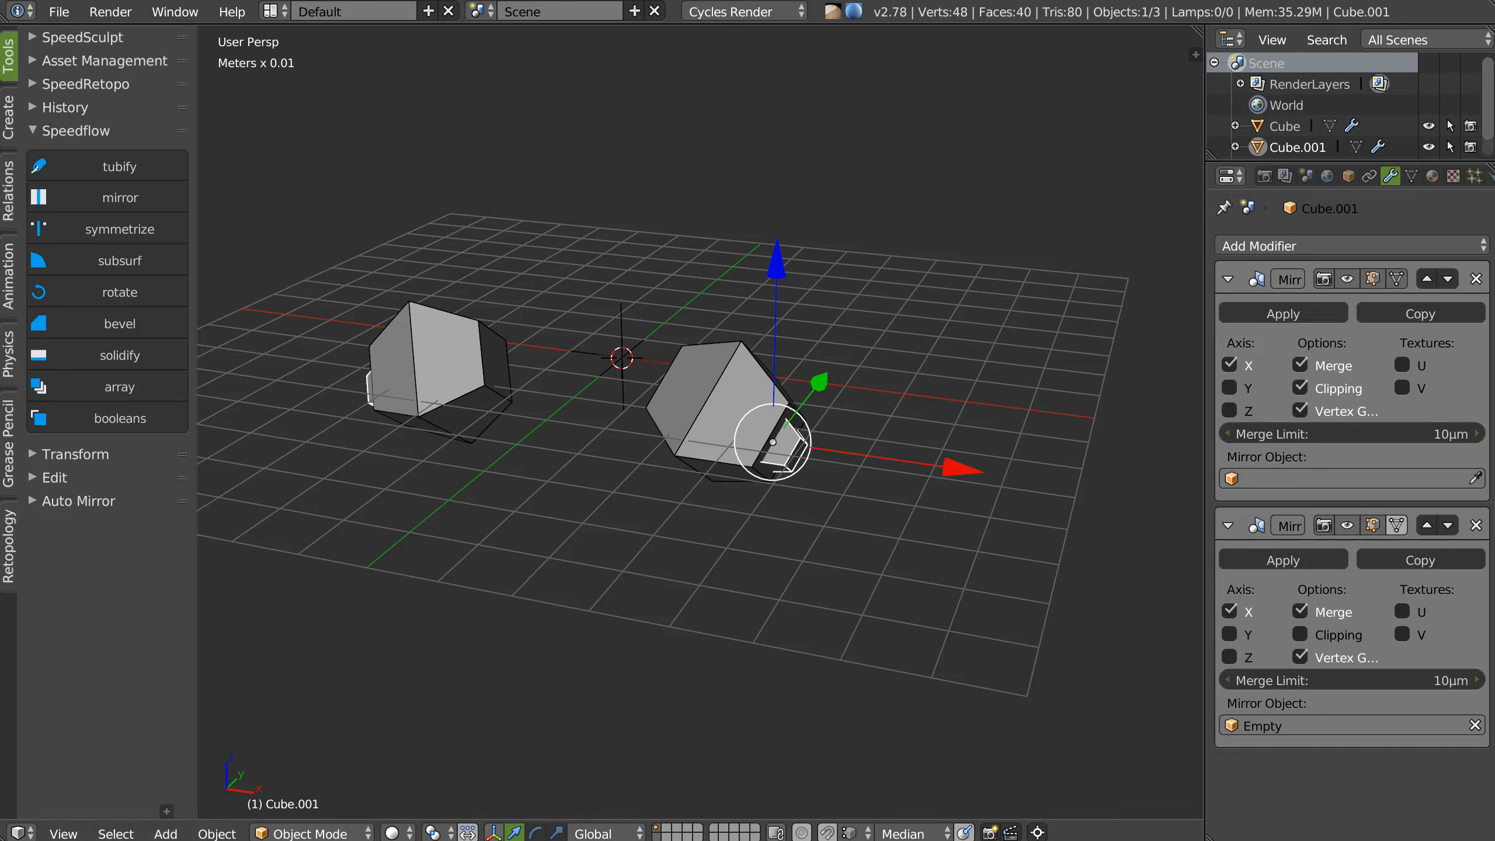
Delete both mirrored cubes and the empty, and add a new cube at the scene's centre.
middle_click_drag(506, 330, 664, 499)
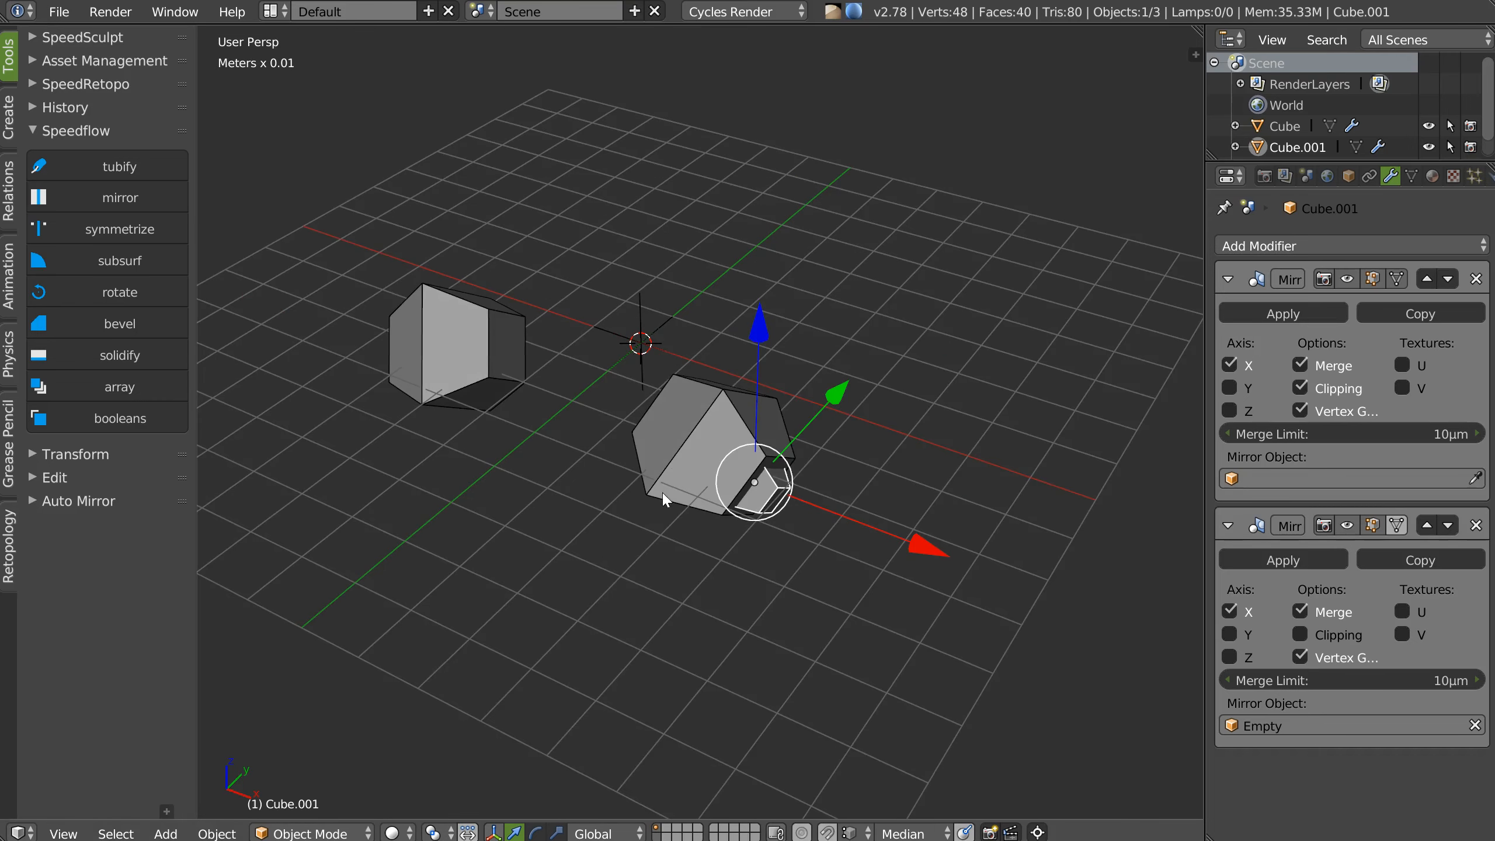
right_click(663, 449, "shift")
right_click(641, 350, "shift")
key("x")
left_click(629, 371)
right_click(623, 419)
left_click(510, 593)
Run Speedflow Companion's Select Sharps on the cube and return to Object Mode.
key("shift+space")
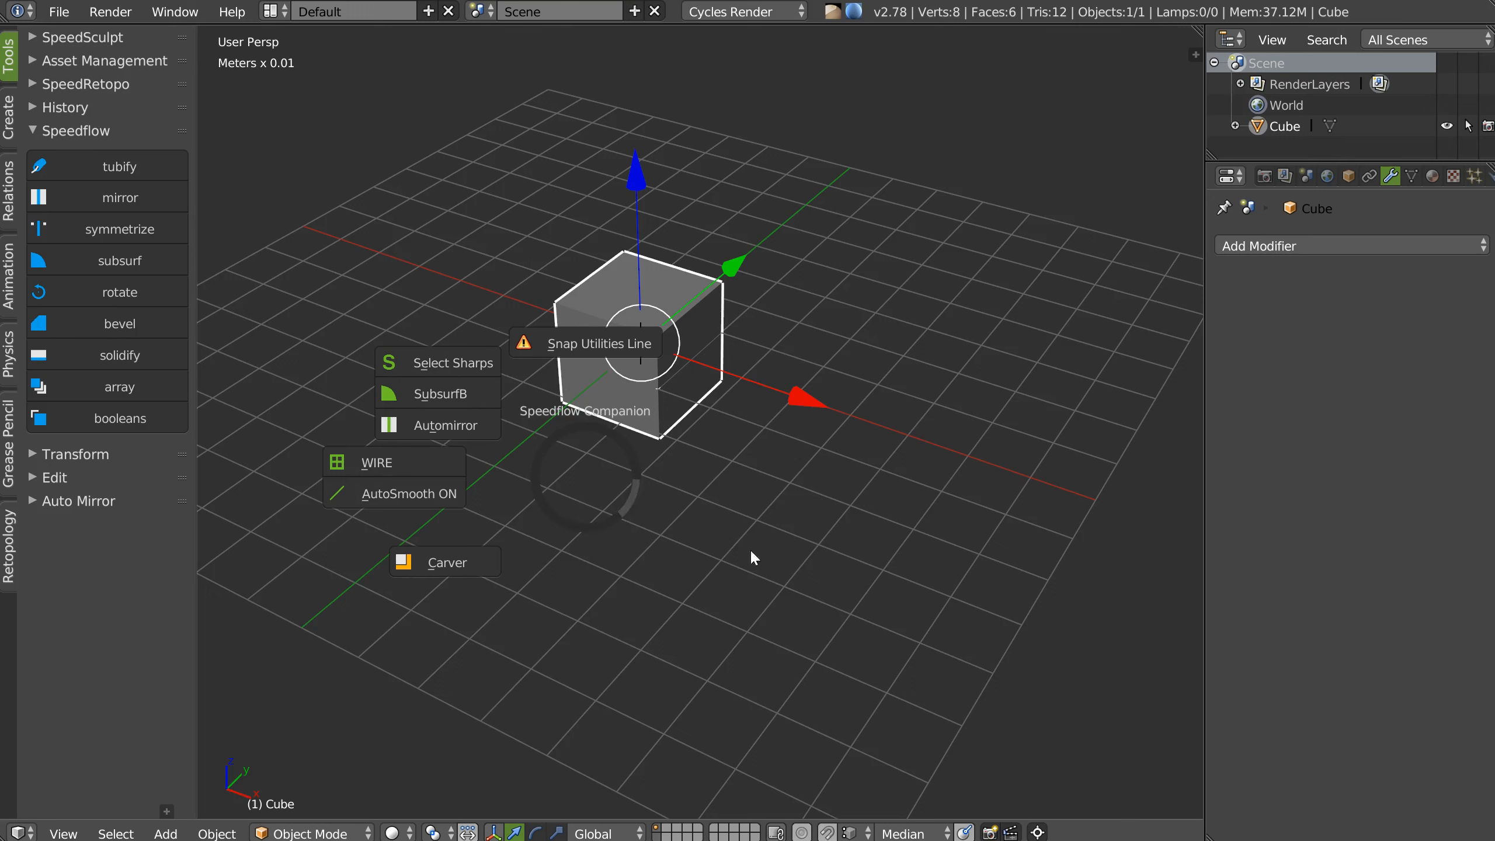
left_click(434, 362)
middle_click_drag(636, 463, 614, 448)
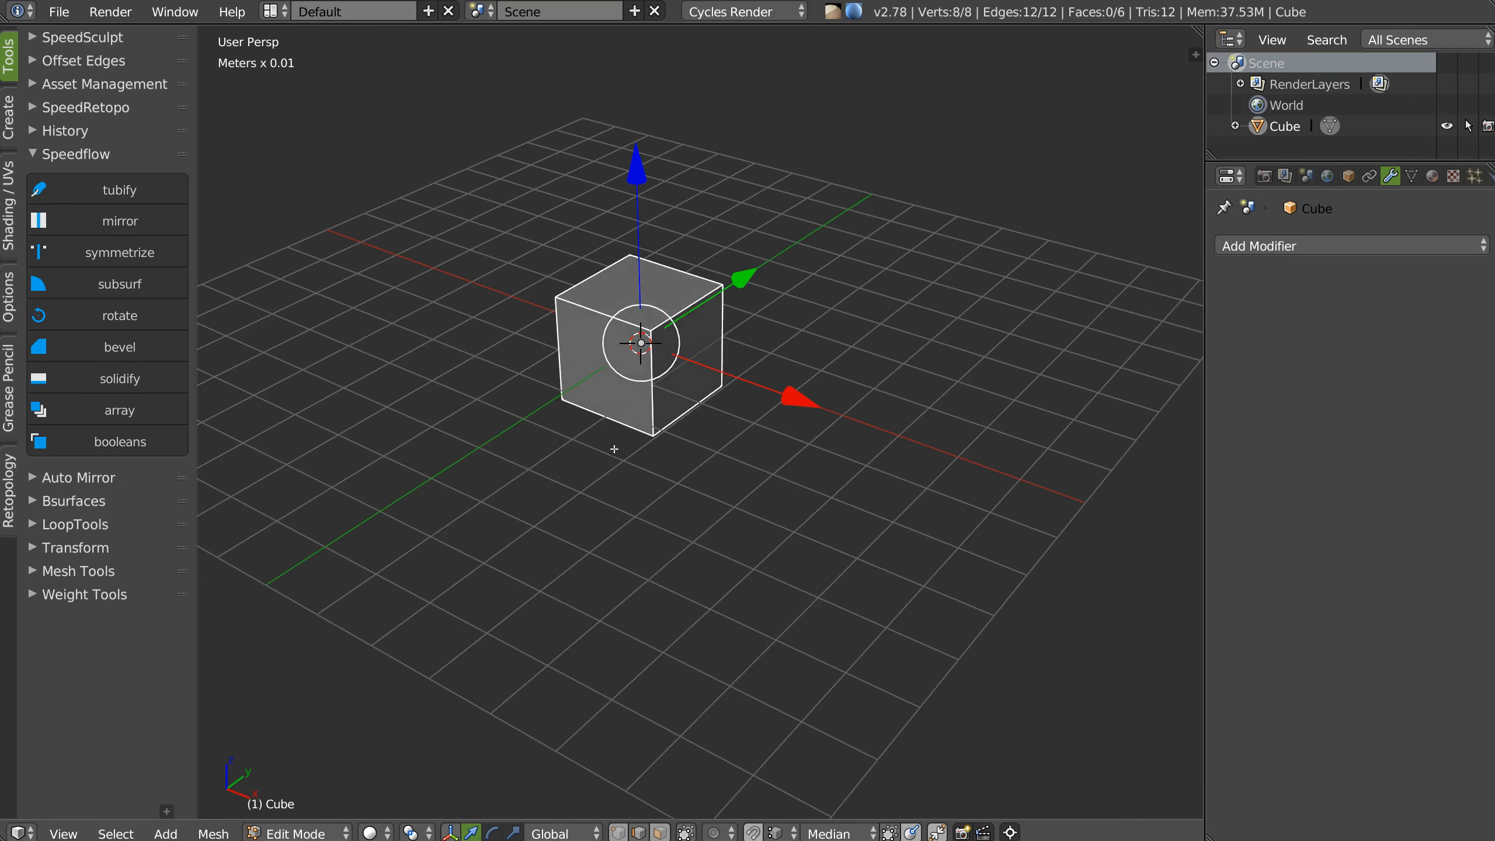
key("Tab")
middle_click_drag(605, 387, 603, 390)
Switch the cube's display to wire and back to solid with Speedflow Companion.
key("shift+q")
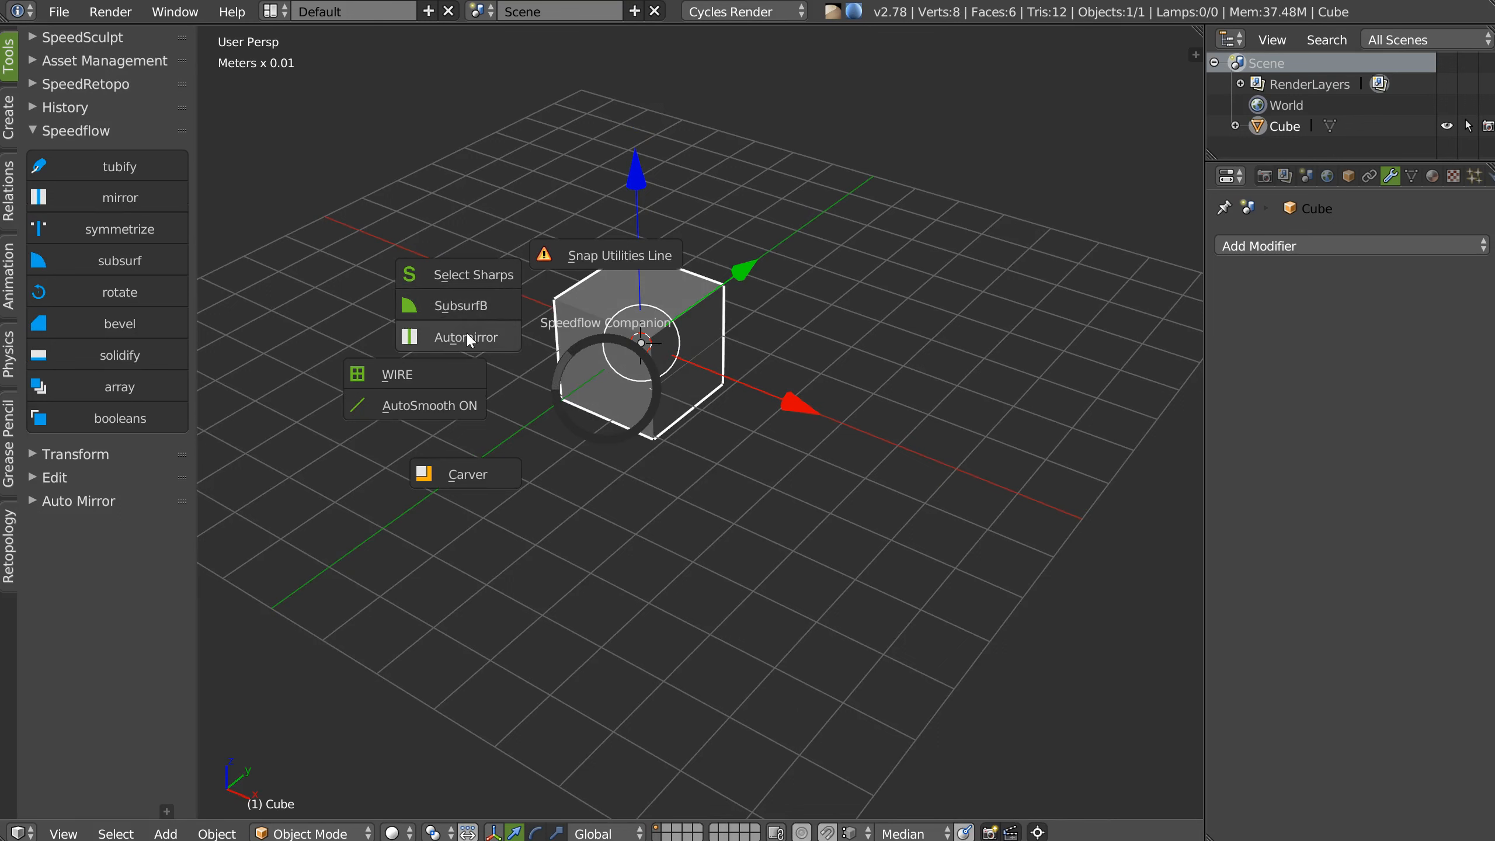
left_click(418, 371)
key("shift+q")
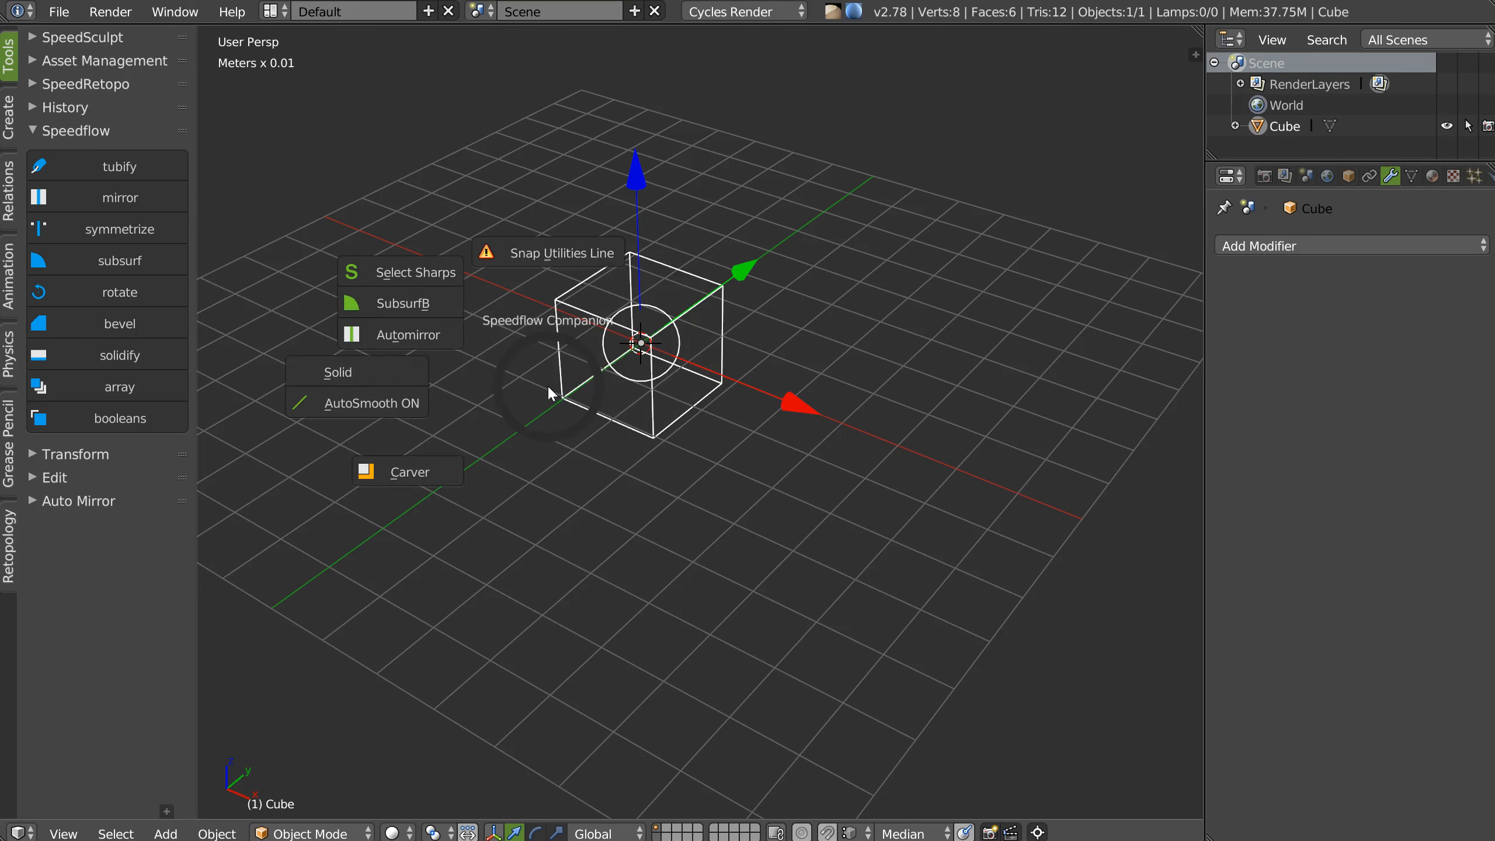
left_click(364, 375)
Toggle Auto Smooth on and off for the cube with Speedflow Companion.
key("shift+q")
left_click(402, 411)
key("shift+q")
left_click(450, 403)
key("shift+q")
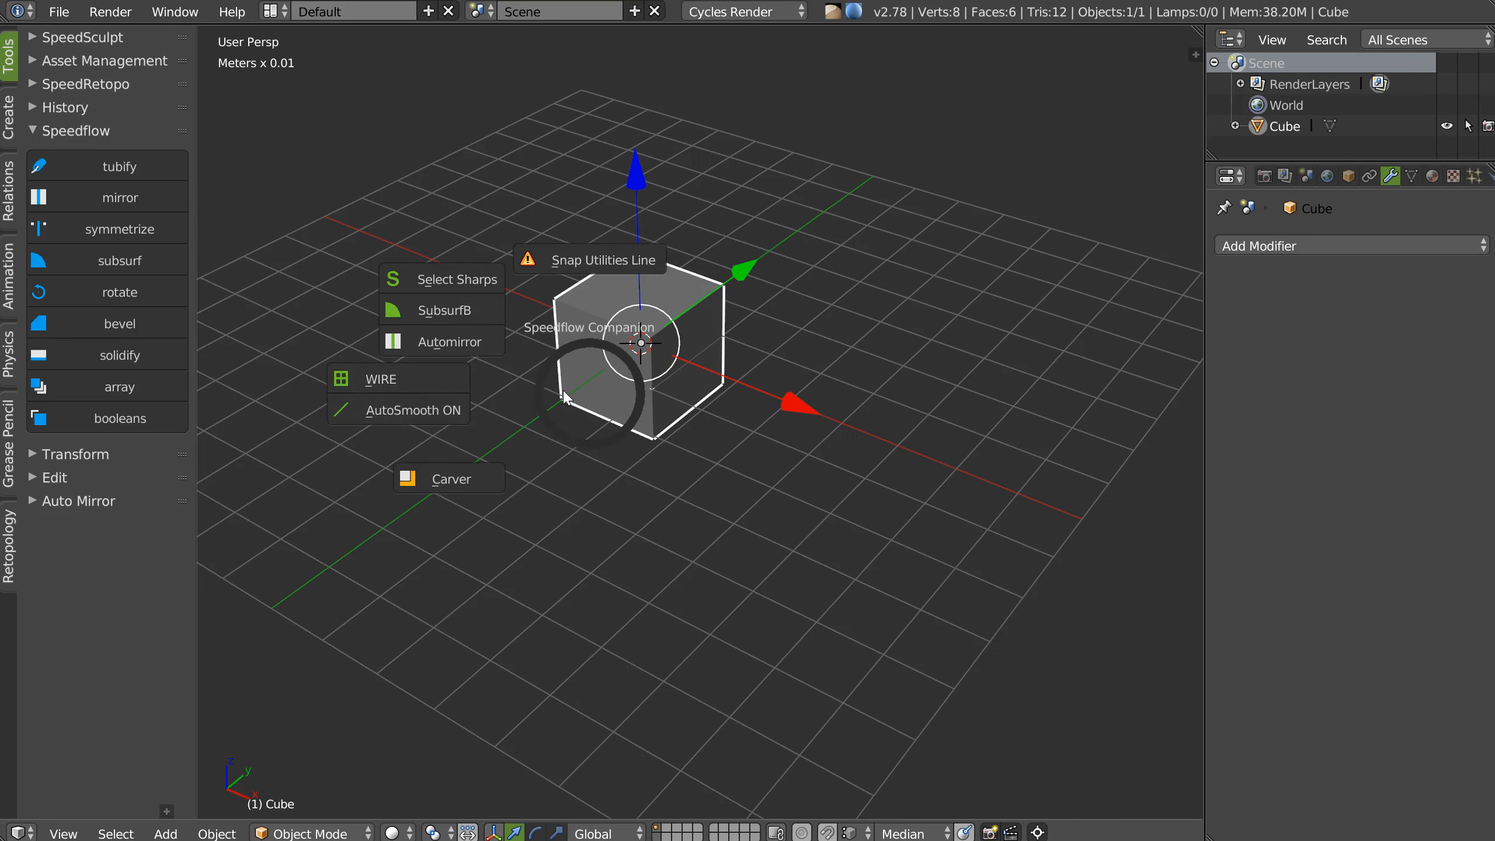
left_click(402, 411)
Show the cube's mesh data properties, turn on Auto Smooth with Speedflow Companion, and set its angle to 56.7°.
left_click(1411, 176)
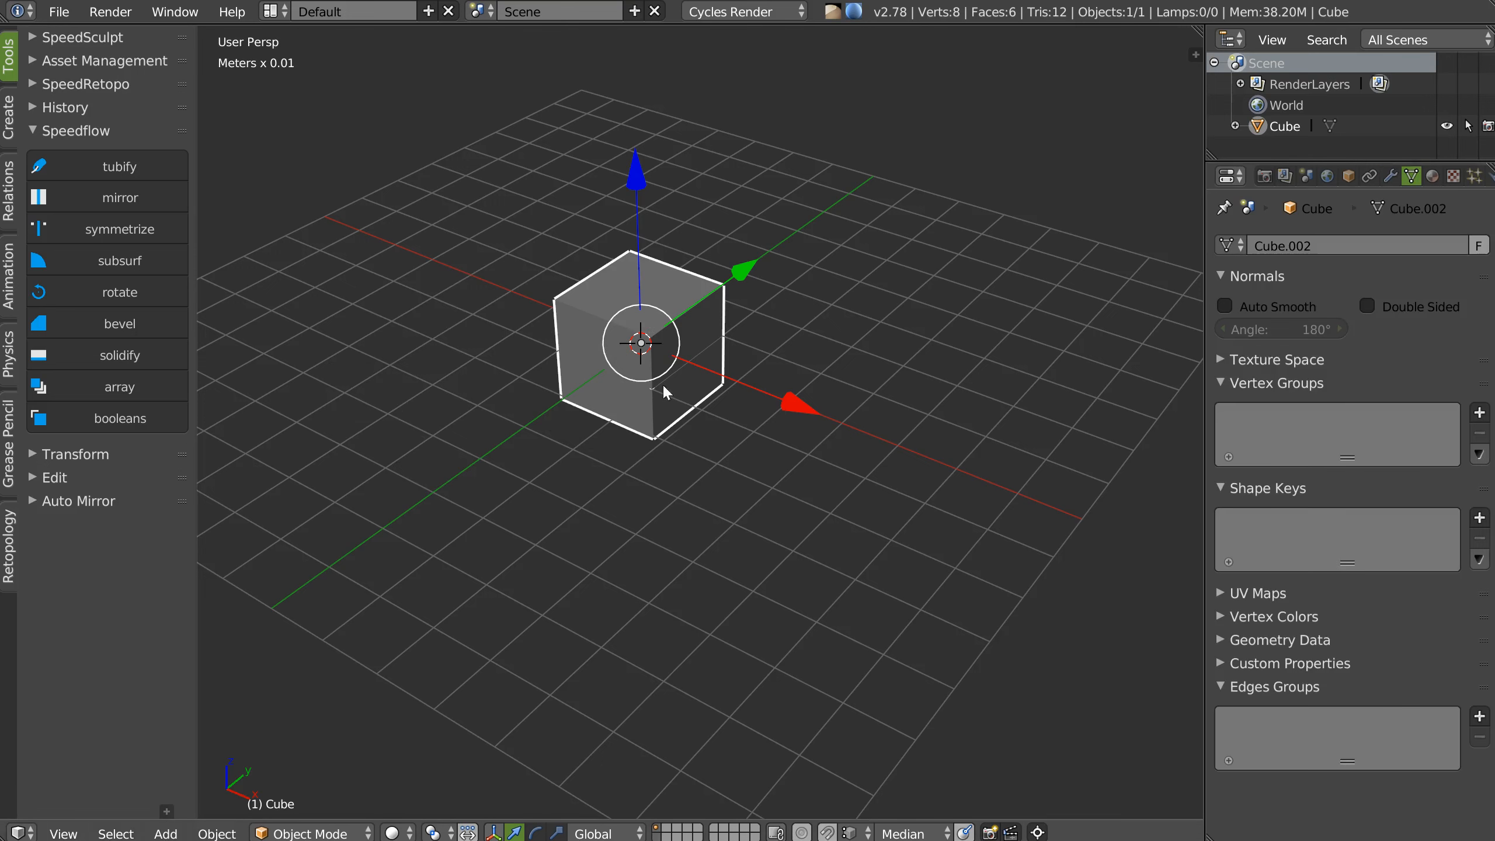
key("space")
key("Escape")
key("shift+q")
left_click(380, 383)
key("shift+q")
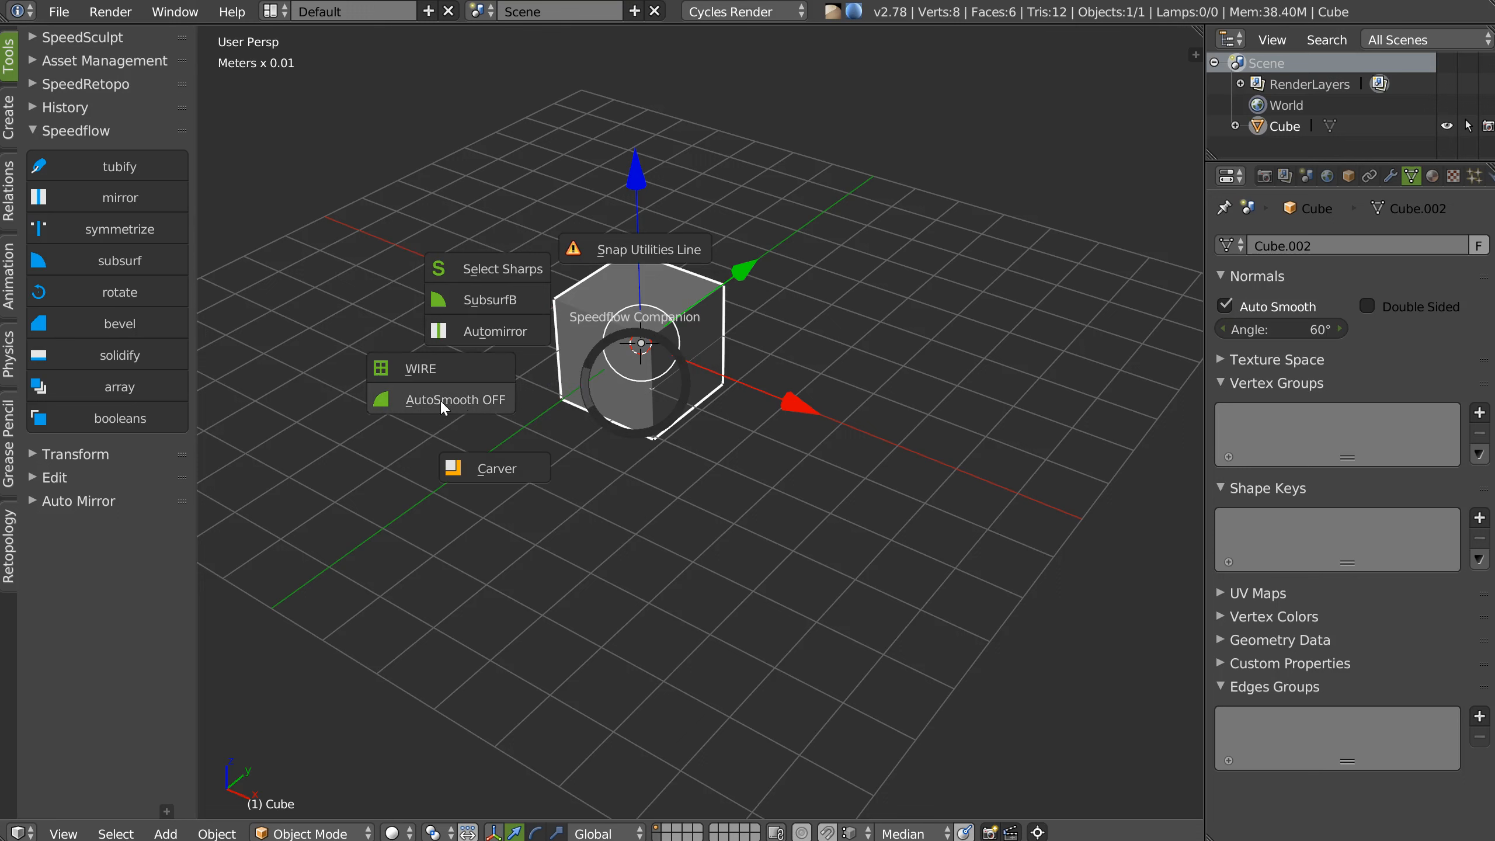
key("Escape")
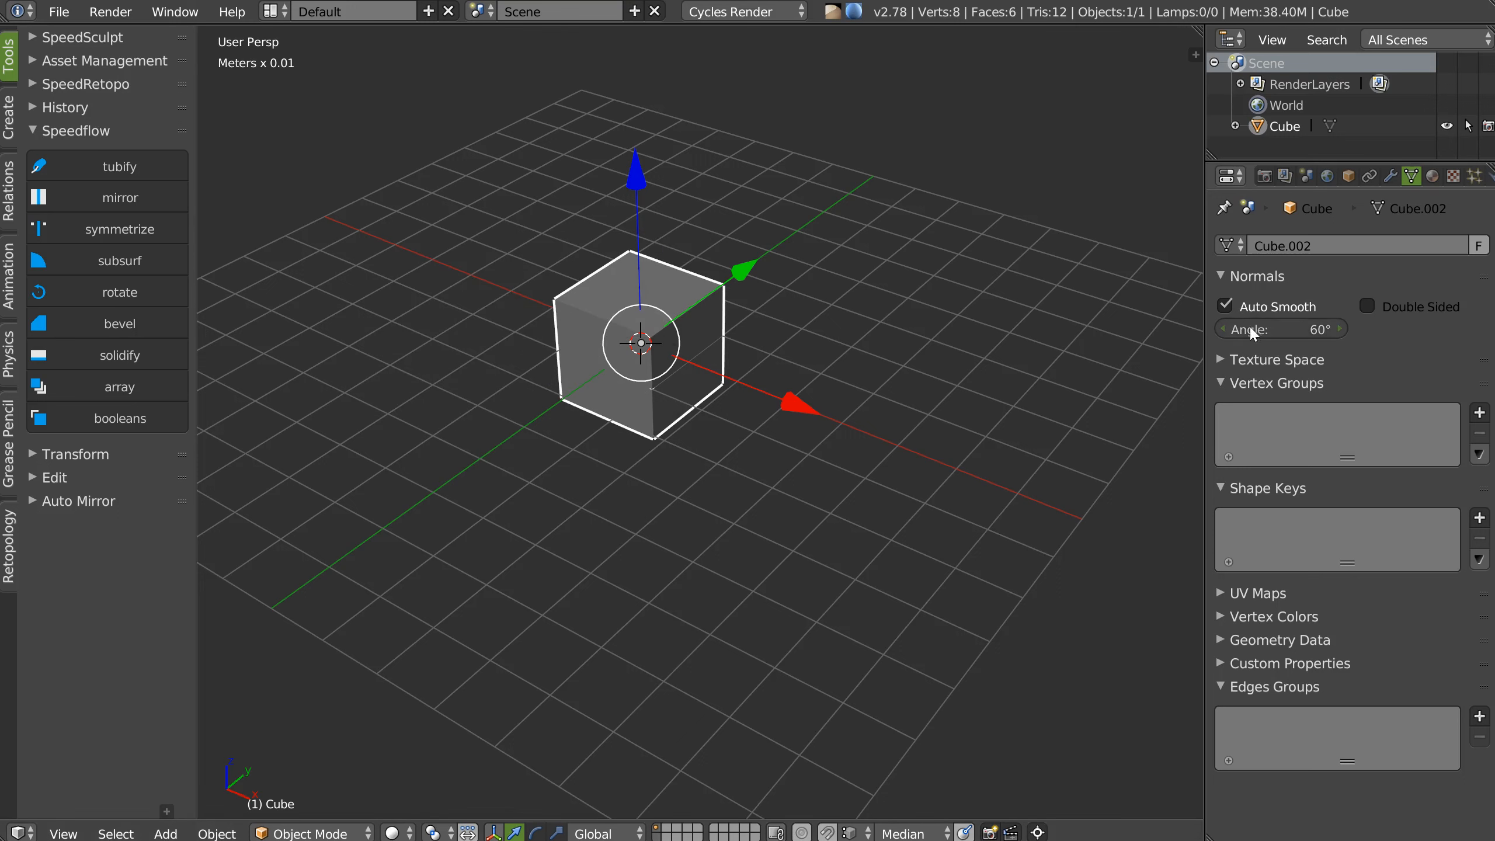
left_click_drag(1269, 327, 1244, 330)
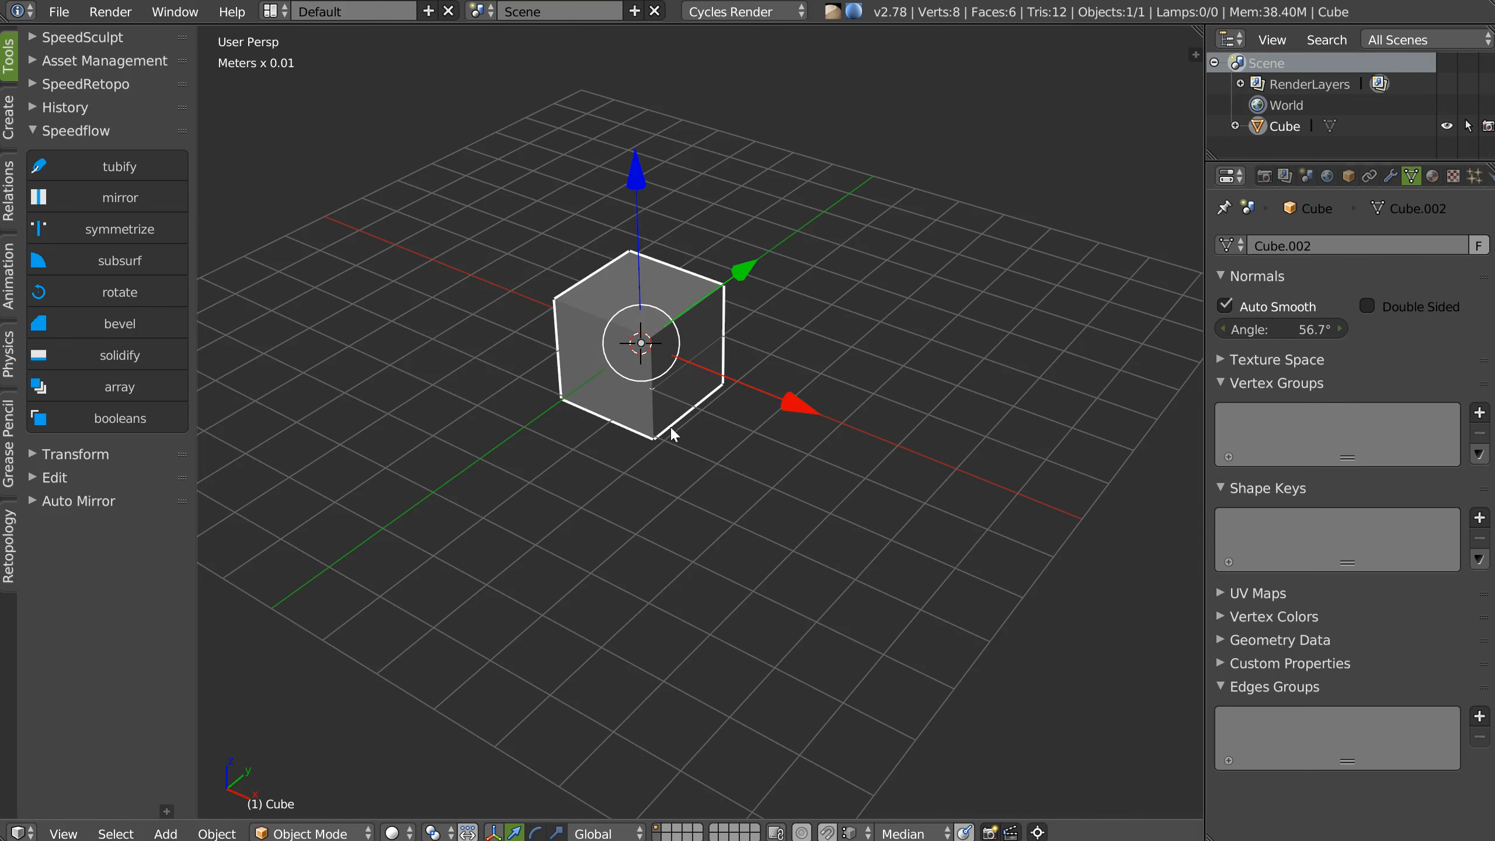
Add a Speedflow bevel to the cube with size 0.18, 2 segments, profile 1.0, subdiv mode on and WEIGHT limit method.
middle_click_drag(657, 347, 653, 364)
scroll(652, 364, "up", 2)
key("space")
left_click(831, 370)
left_click(853, 369)
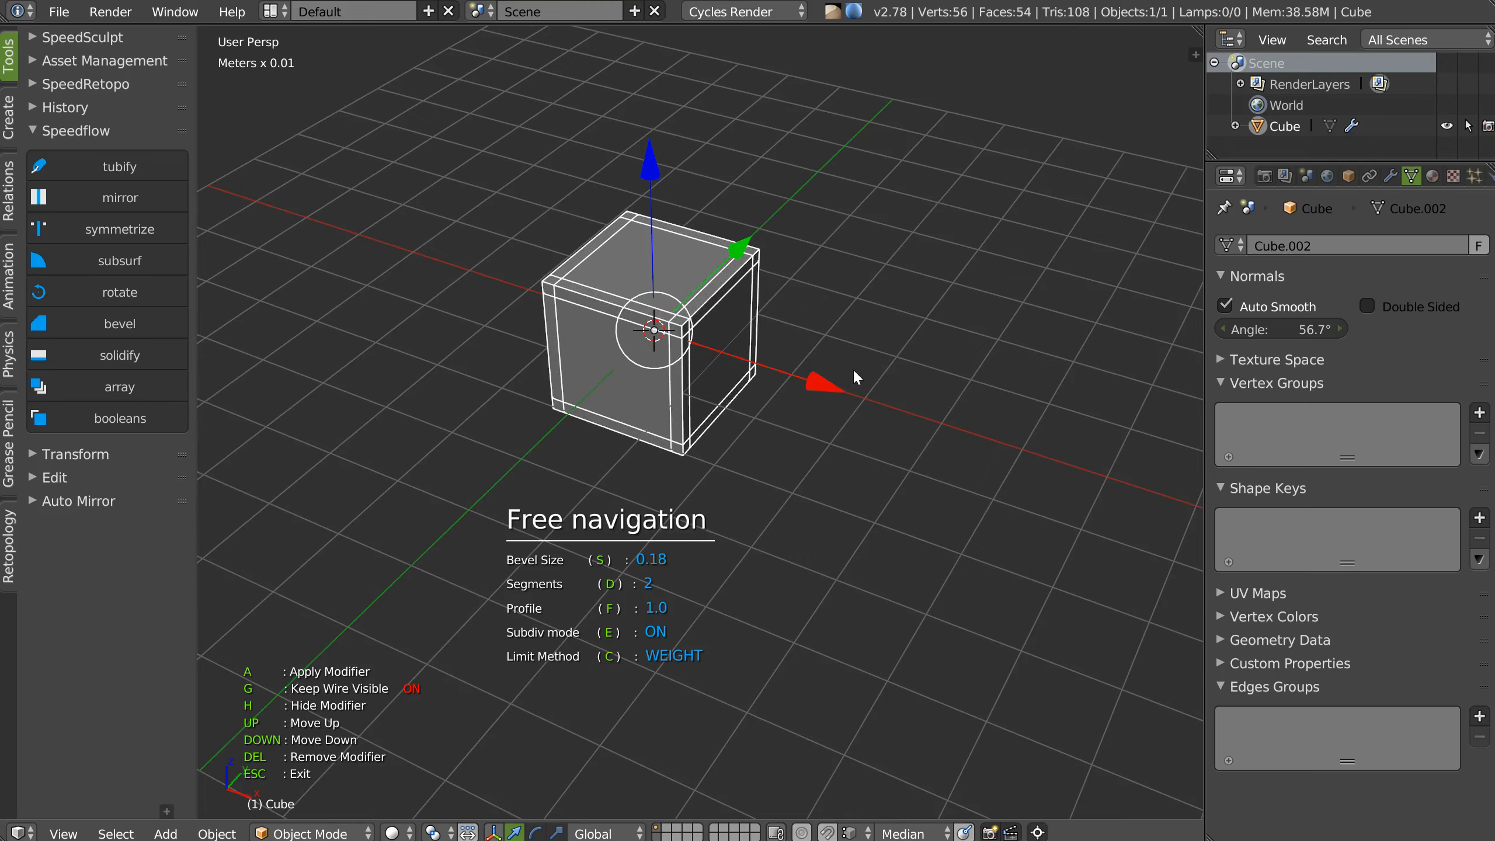
key("Escape")
Select the cube's upper front edge in Edit Mode and hide the sharps display with Speedflow Companion.
middle_click_drag(719, 389, 664, 326)
scroll(664, 326, "up", 2)
key("Tab")
right_click(574, 268)
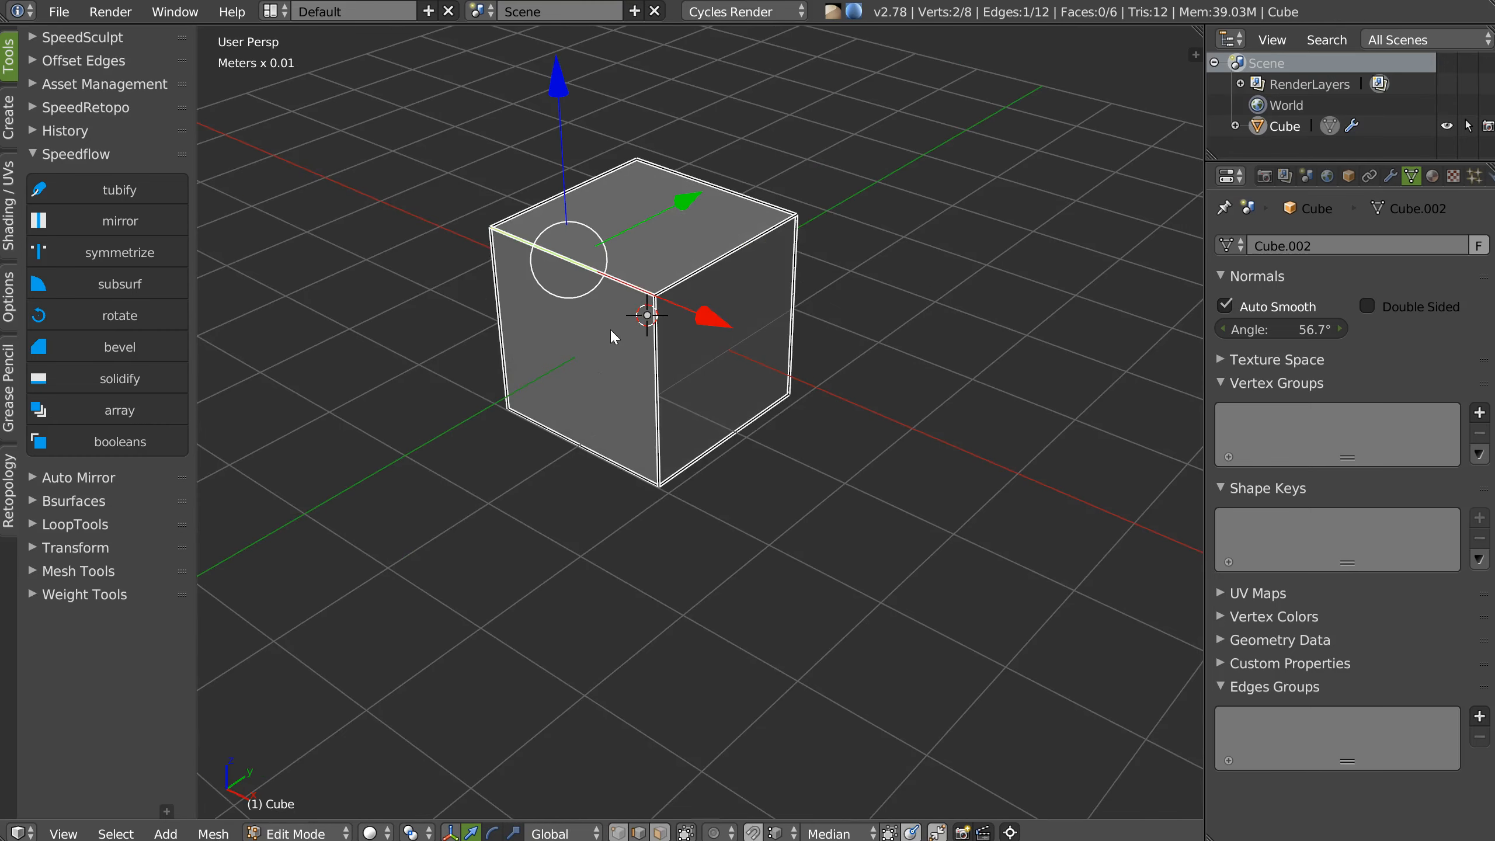
key("space")
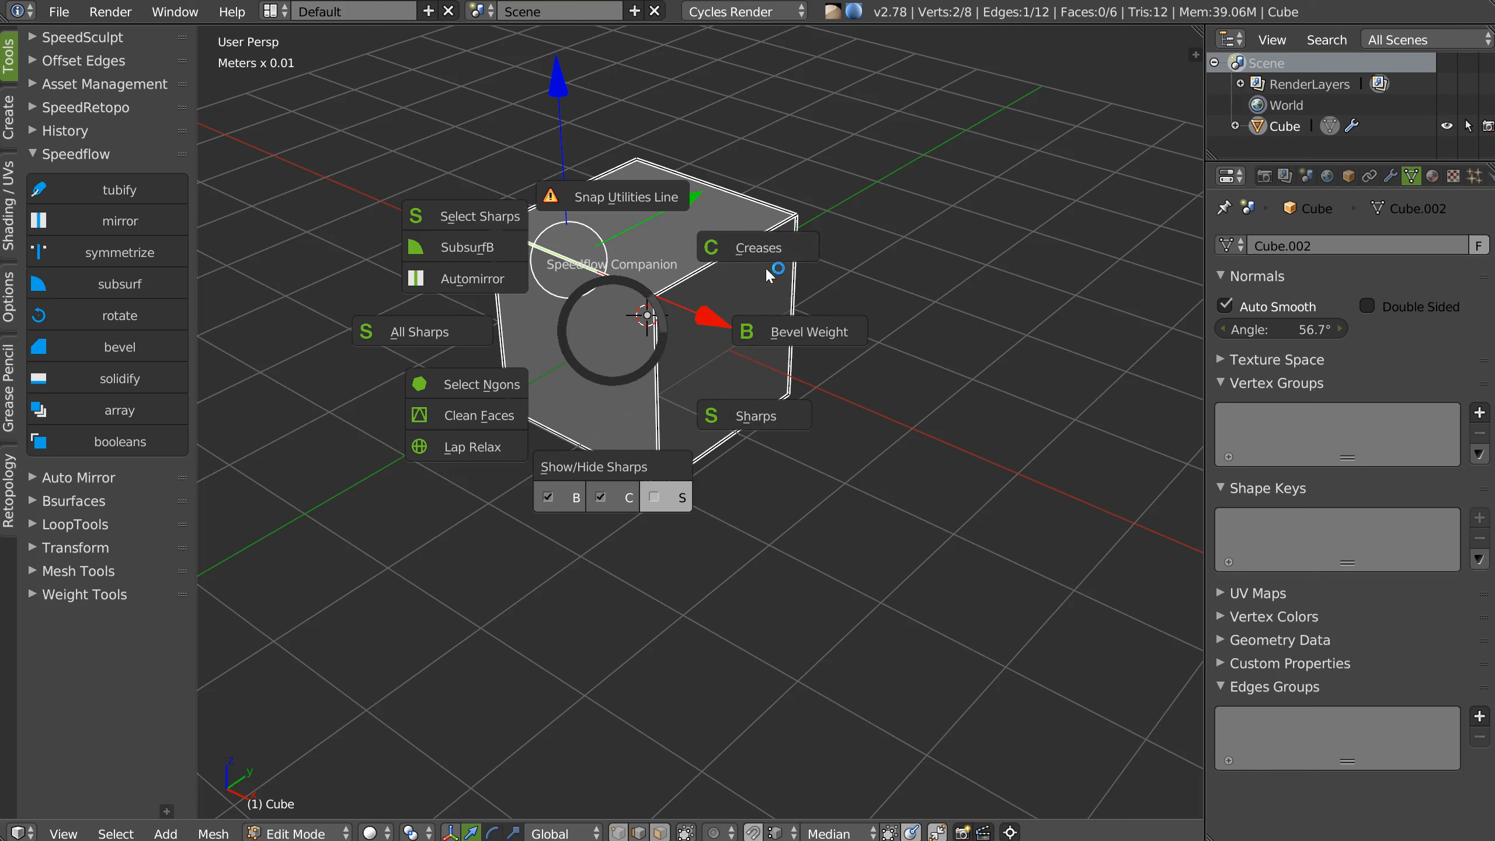
left_click(655, 300)
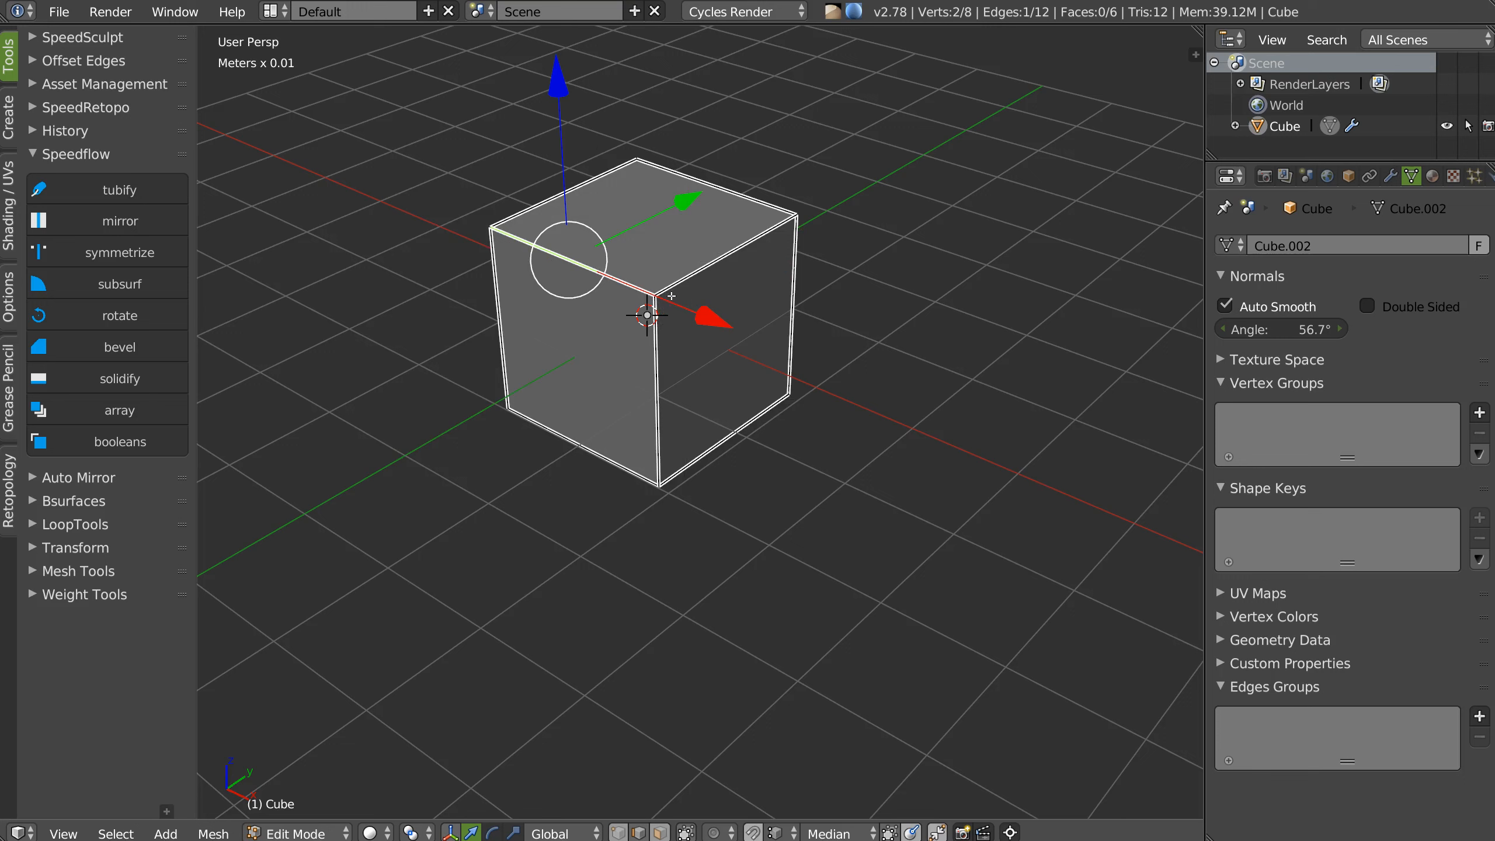
key("space")
left_click(610, 454)
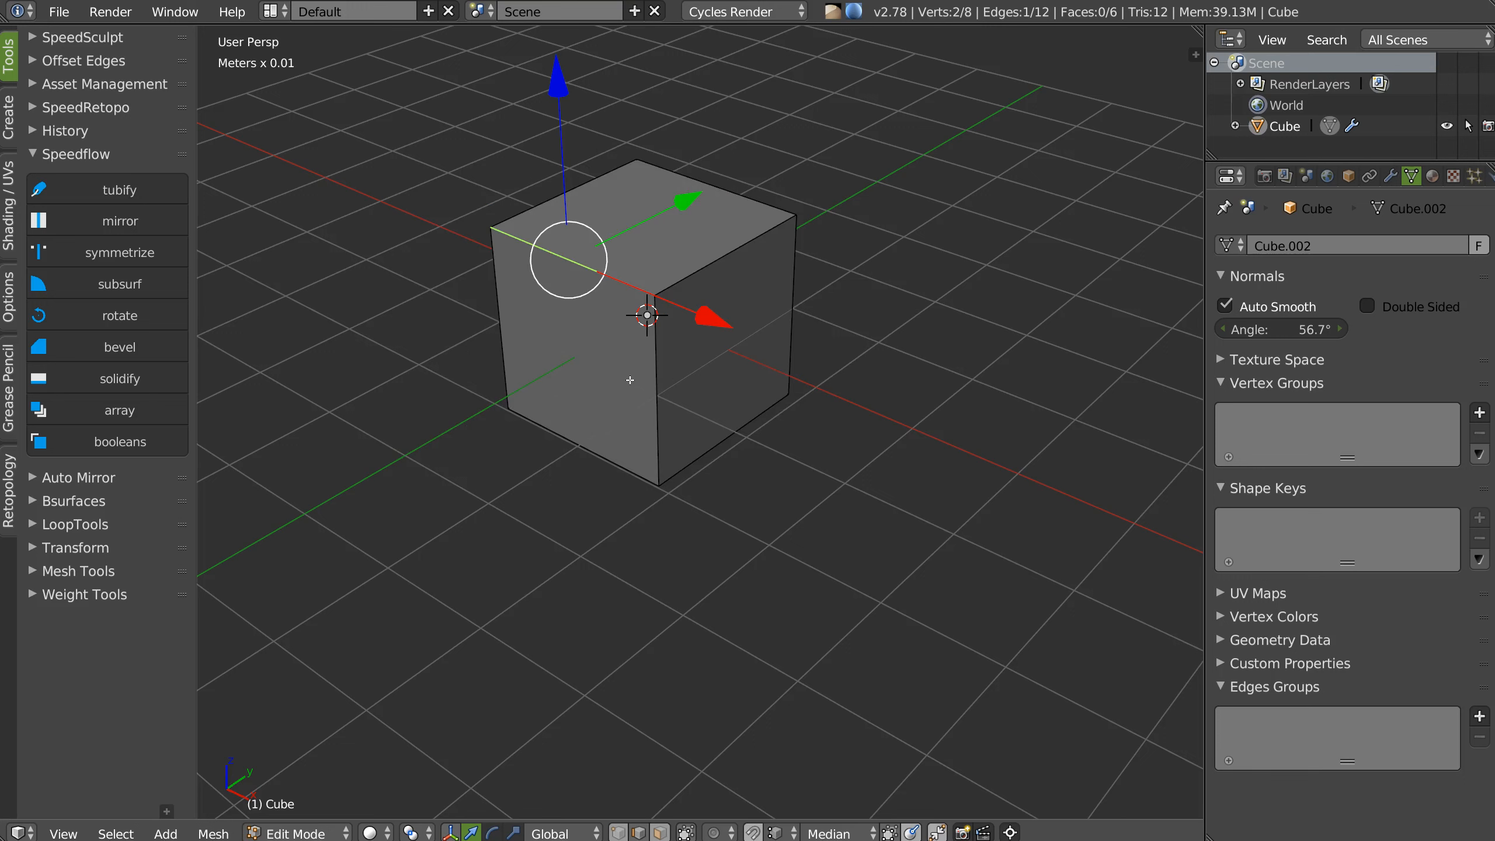
Adjust the crease of the selected upper front edge with Speedflow Companion.
key("space")
left_click(772, 299)
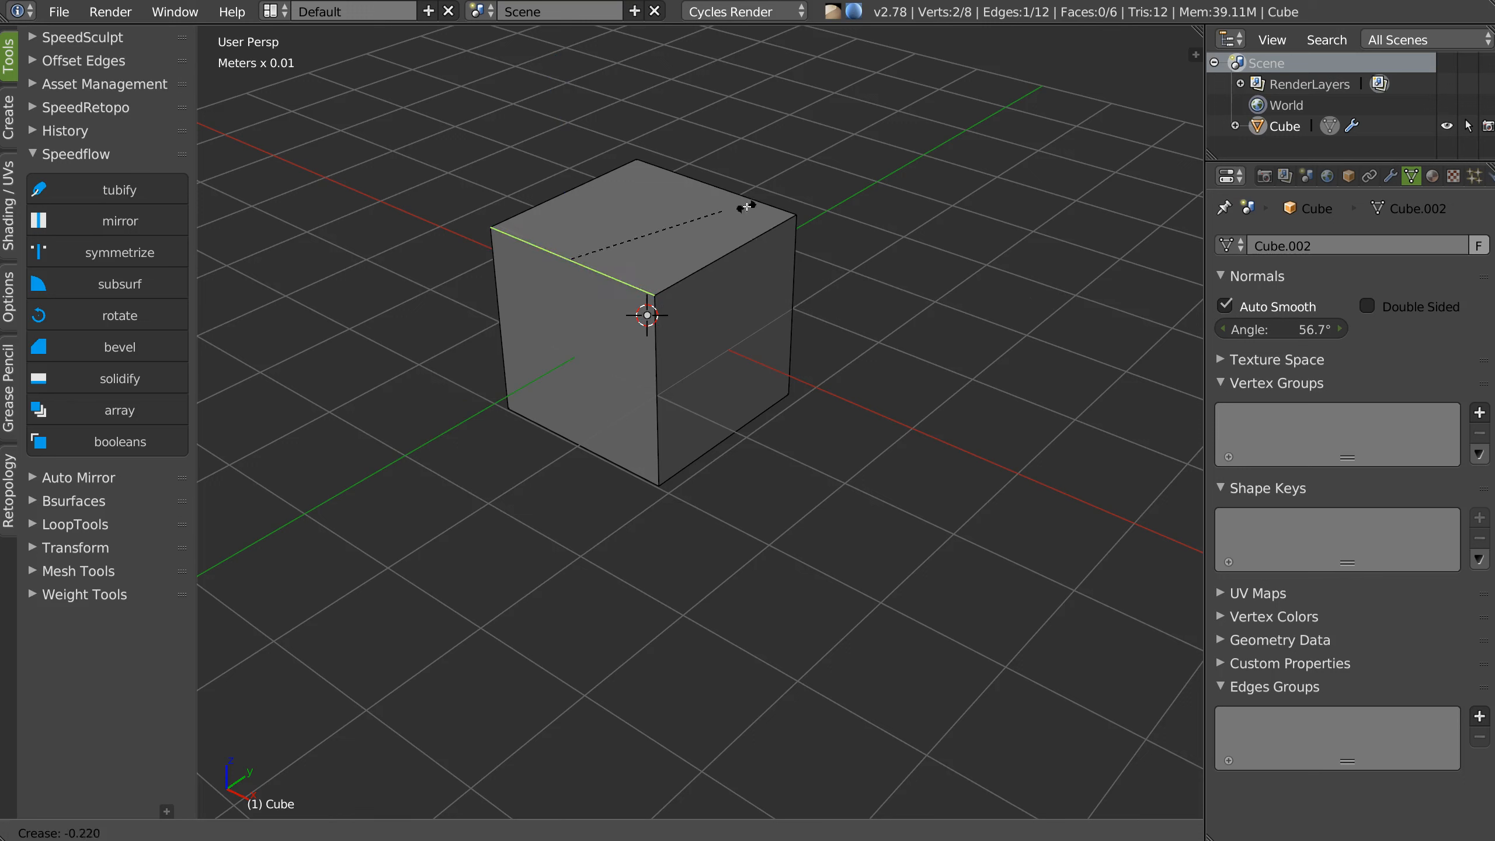
left_click(881, 217)
middle_click_drag(619, 305, 654, 308)
Adjust the bevel weight of the selected upper front edge with Speedflow Companion.
key("shift+space")
key("Escape")
key("shift+space")
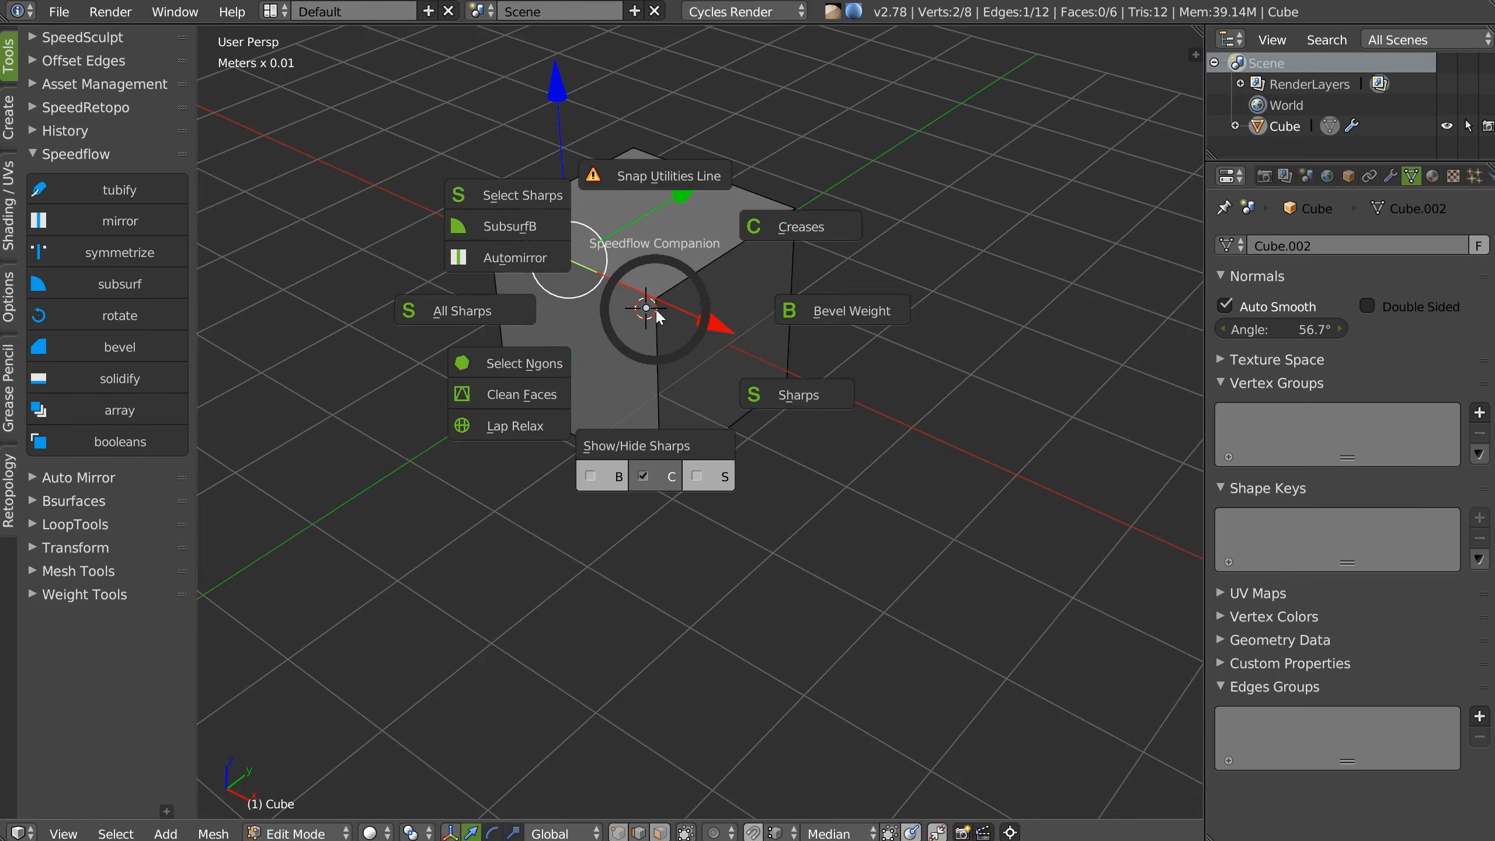
left_click(818, 318)
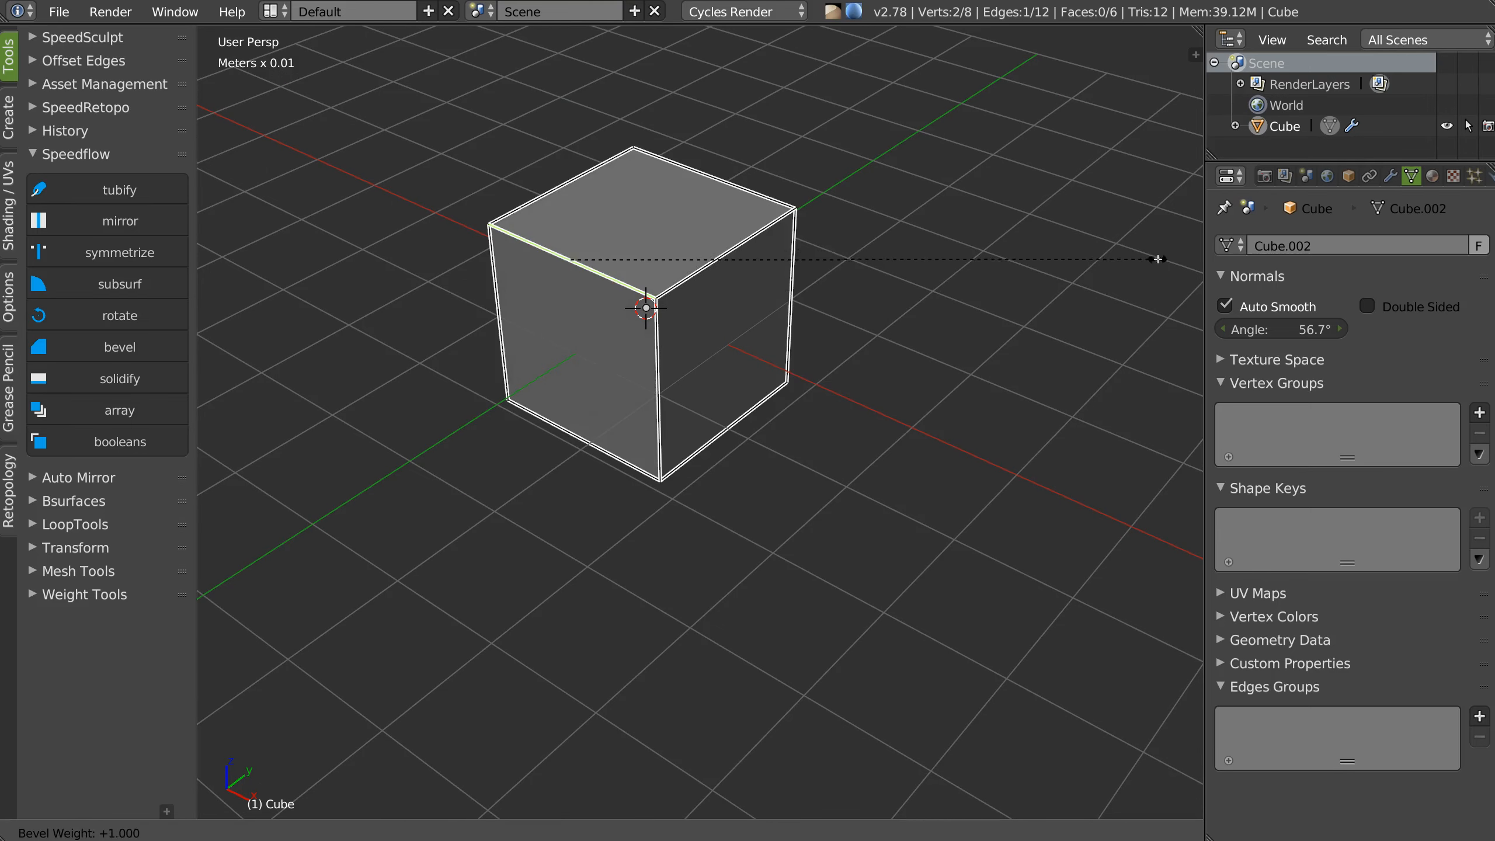
left_click(991, 240)
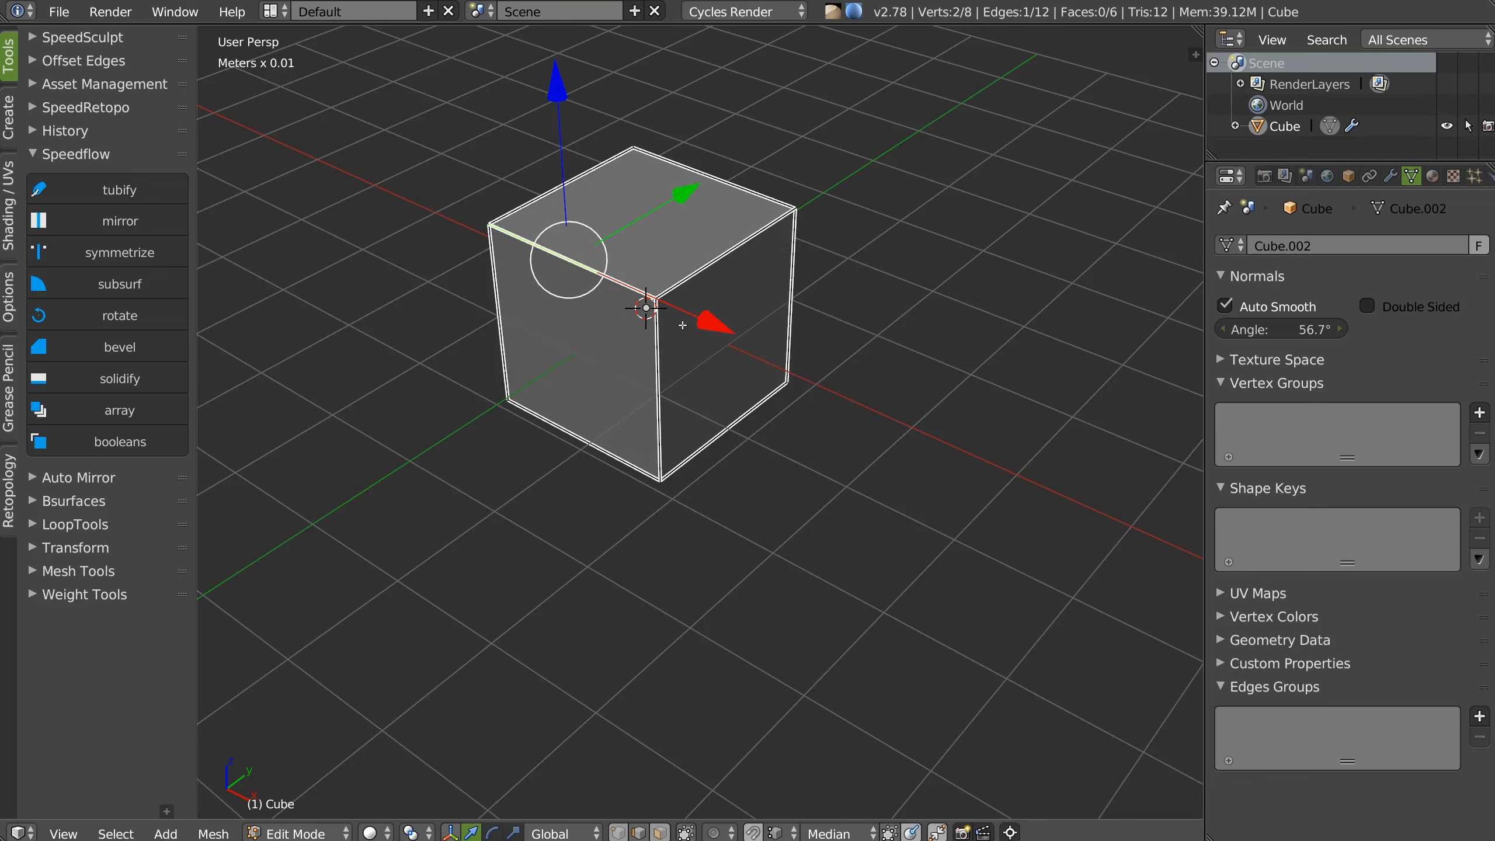
Toggle the Sharps marking on the selected upper front edge with Speedflow Companion.
key("shift+q")
key("Escape")
key("shift+q")
left_click(807, 419)
key("shift+q")
left_click(836, 453)
Toggle All Sharps on the selected upper front edge.
key("shift+q")
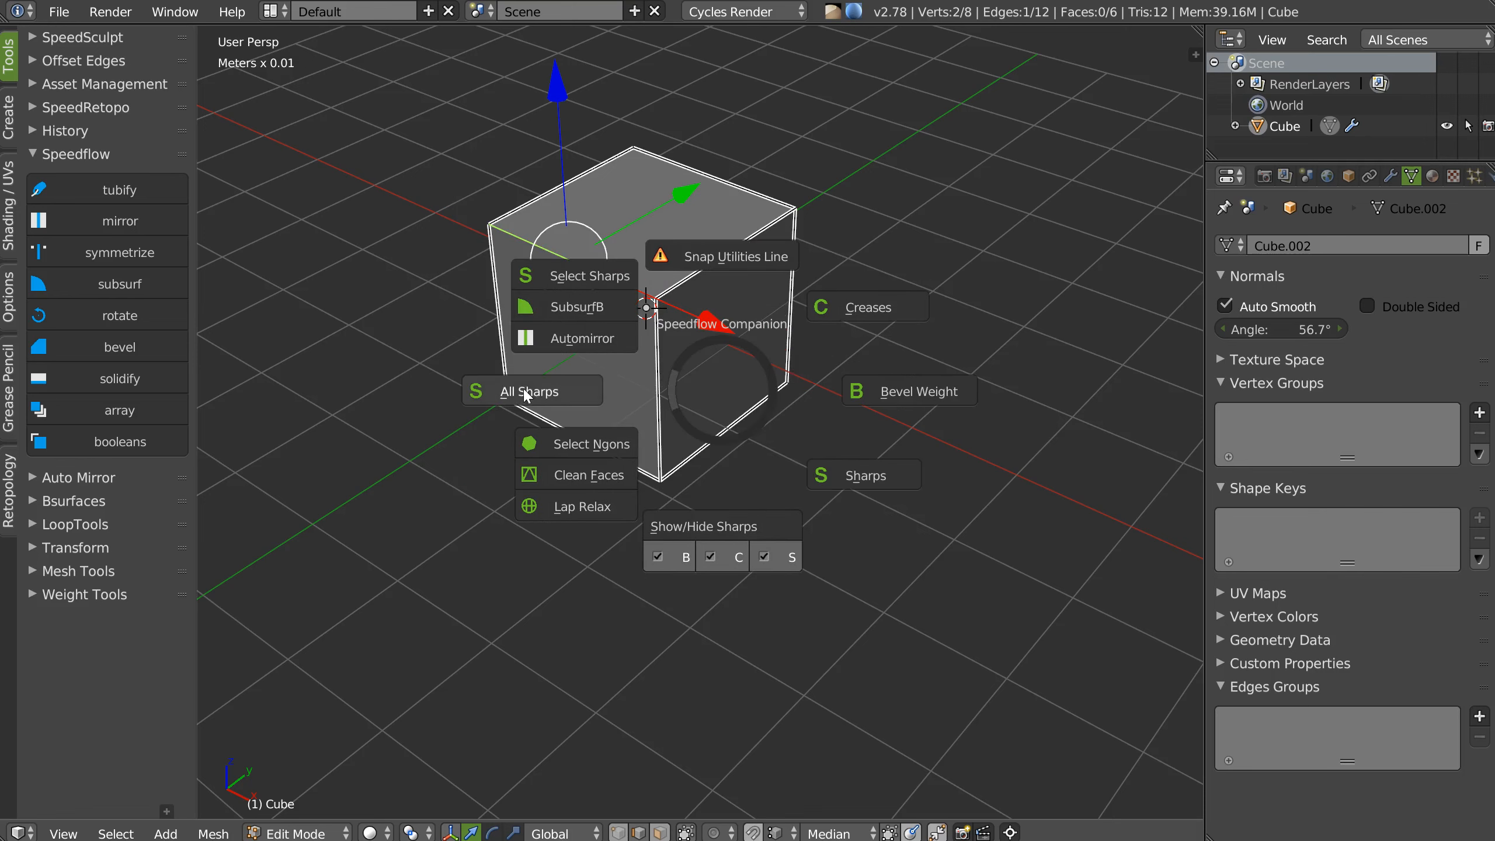
left_click(524, 390)
key("shift+q")
left_click(514, 360)
Select the whole cube, then remove and reapply All Sharps on its edges with Speedflow Companion.
middle_click_drag(516, 365, 650, 346)
key("a")
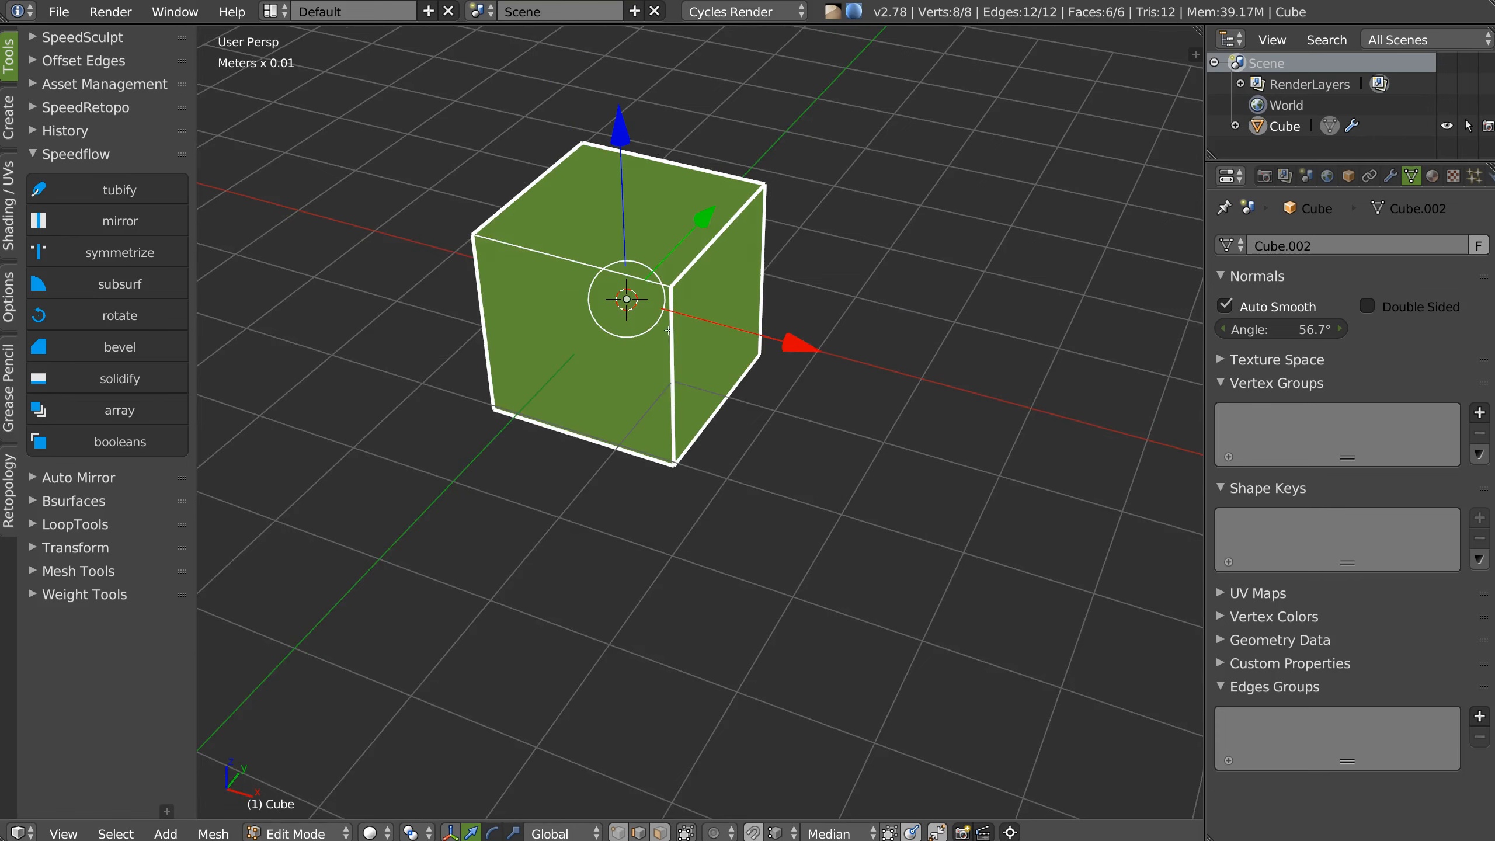
key("shift+q")
left_click(509, 339)
key("shift+q")
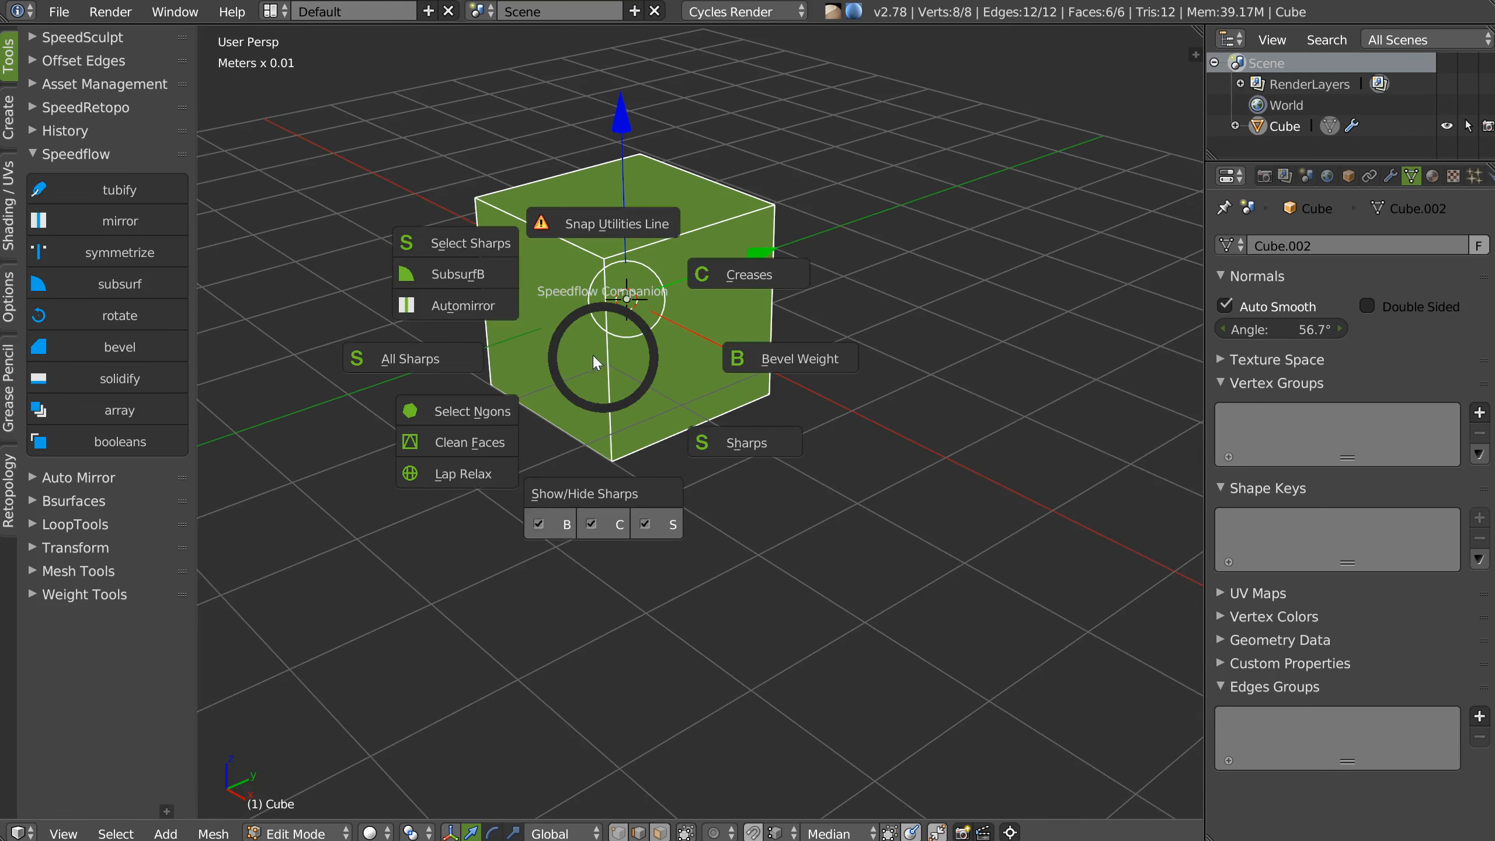
left_click(414, 360)
key("shift+q")
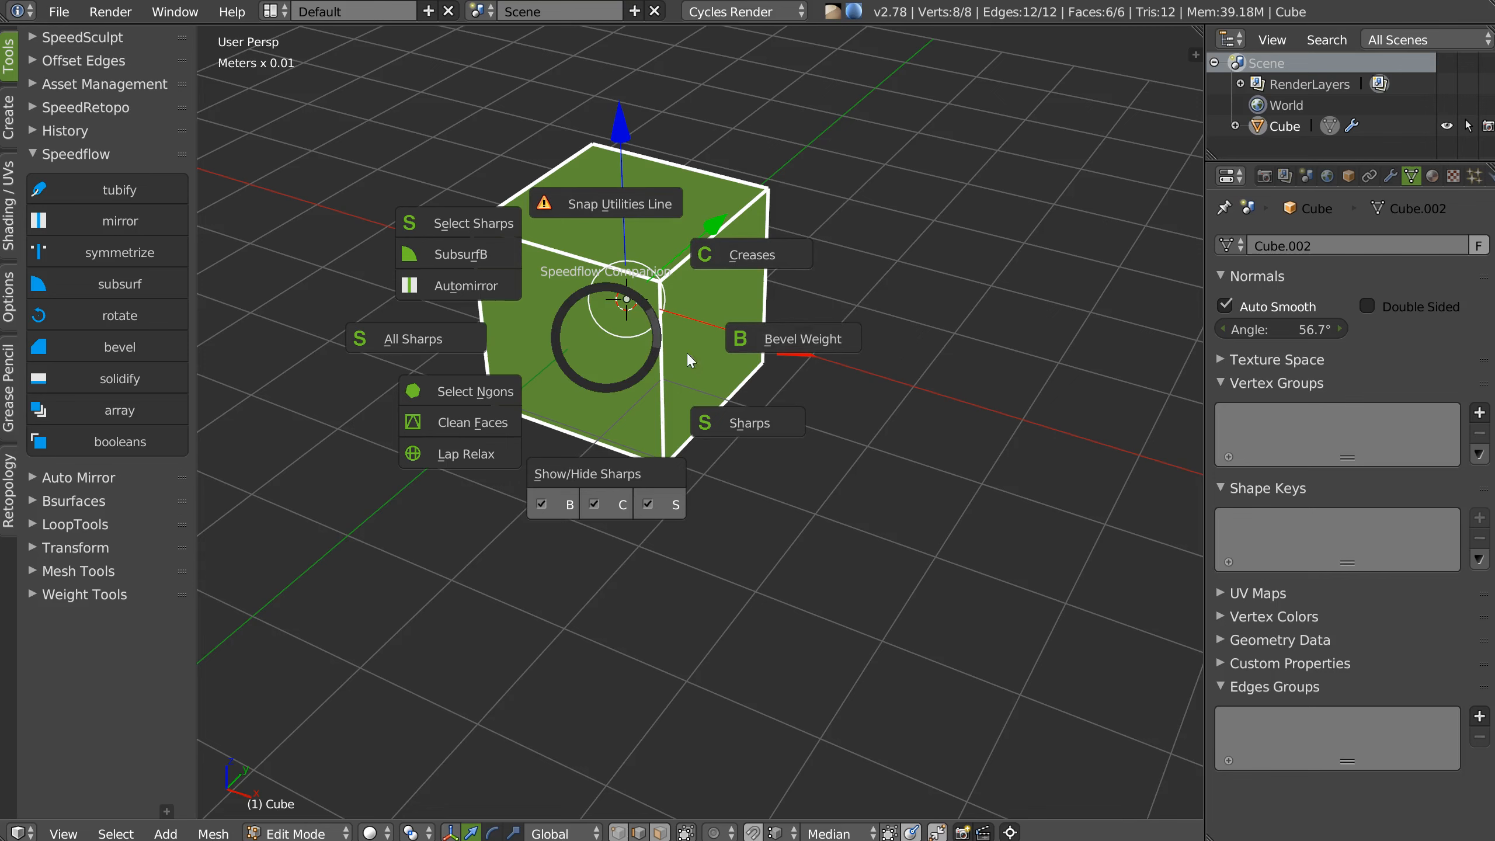
key("Escape")
middle_click_drag(612, 396, 605, 425)
Try to draw a connecting edge from the cube's upper back corner vertex across the top face.
key("Tab")
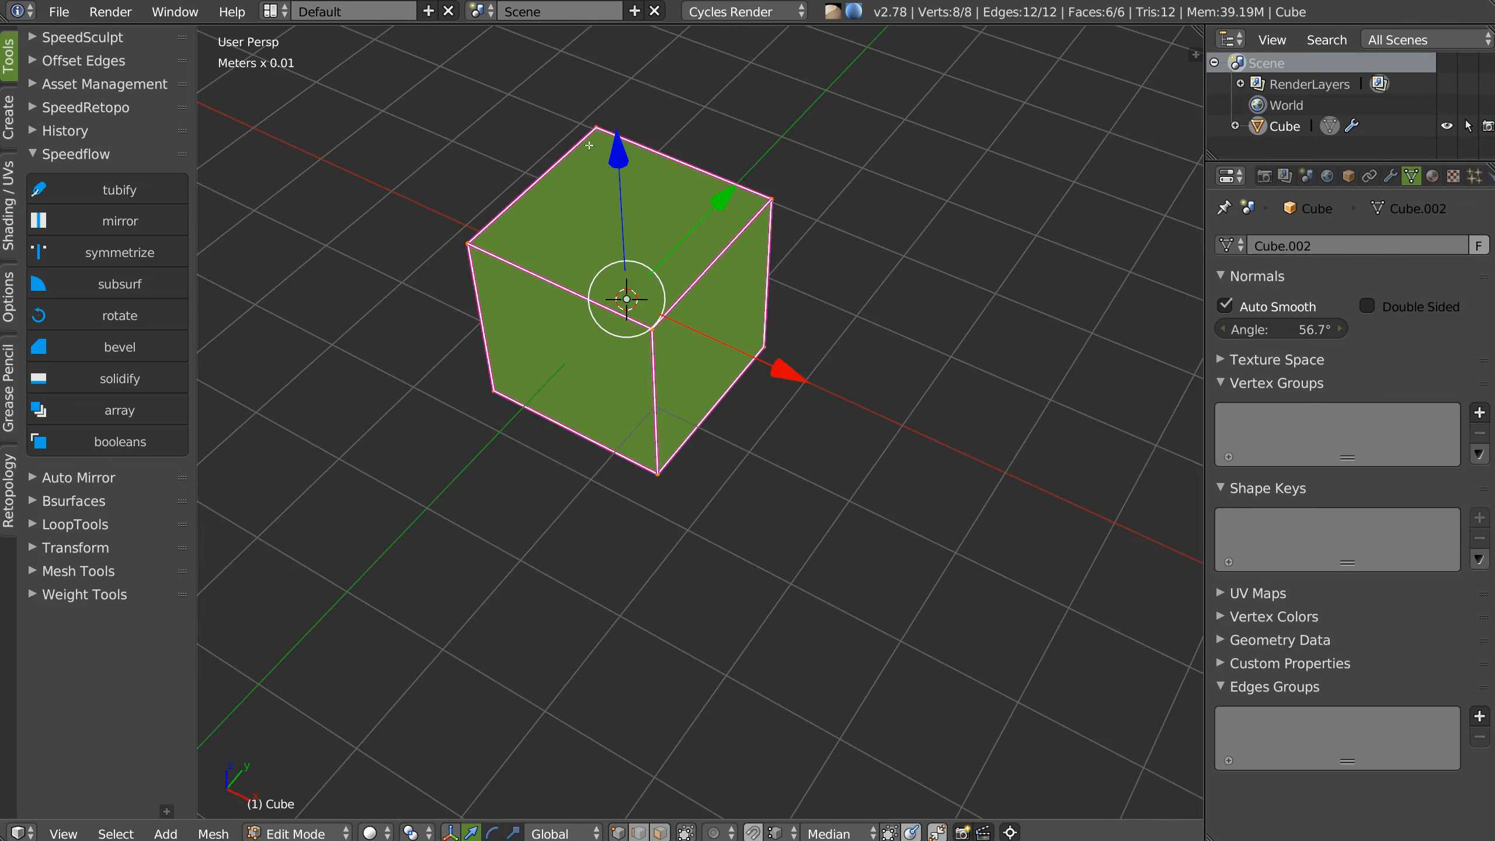
right_click(594, 137)
key("space")
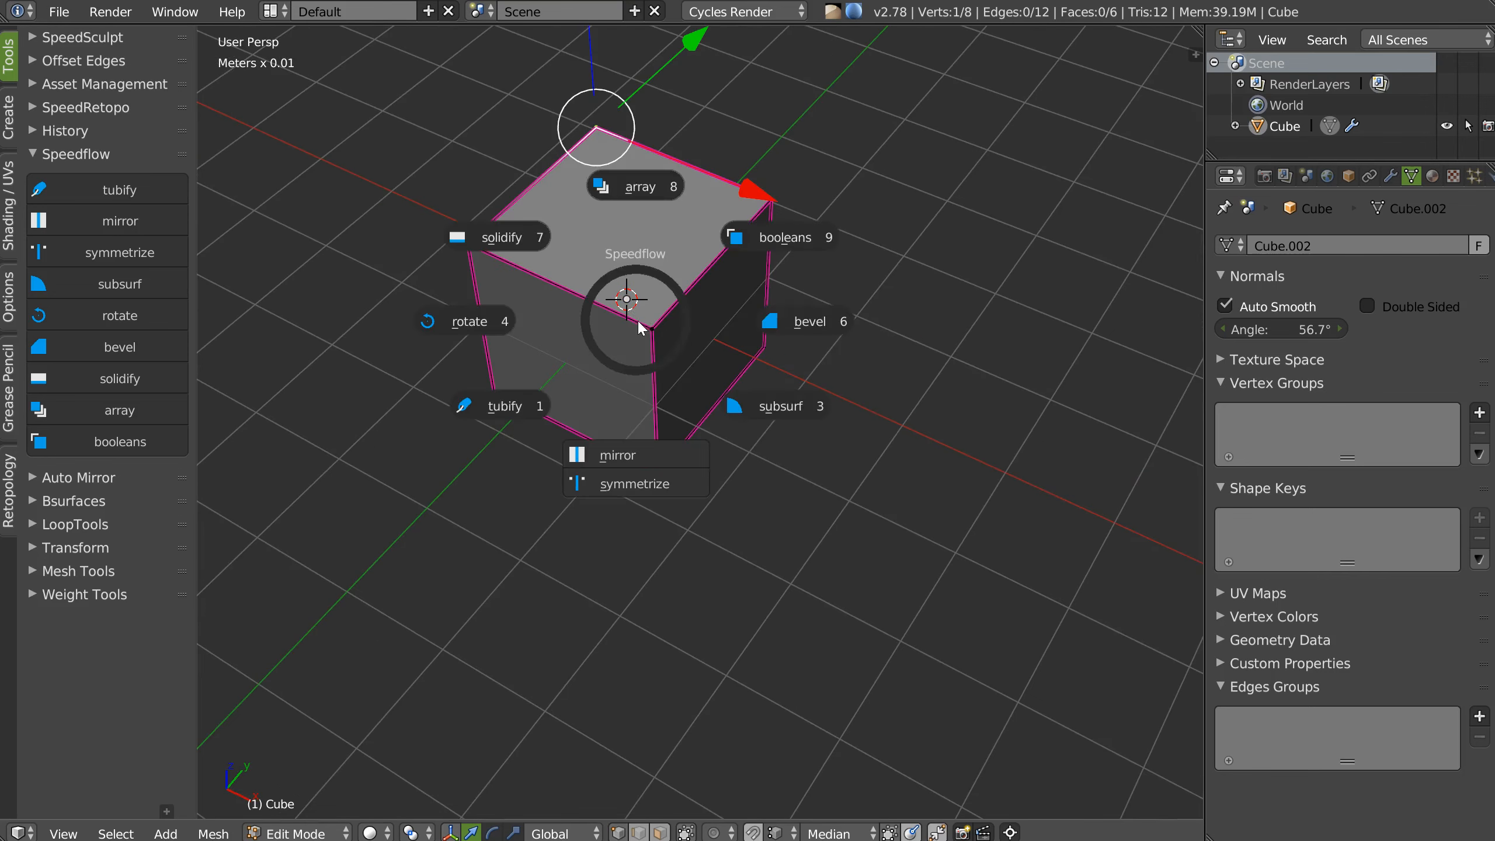
right_click(638, 319)
right_click(638, 320)
left_click(674, 488)
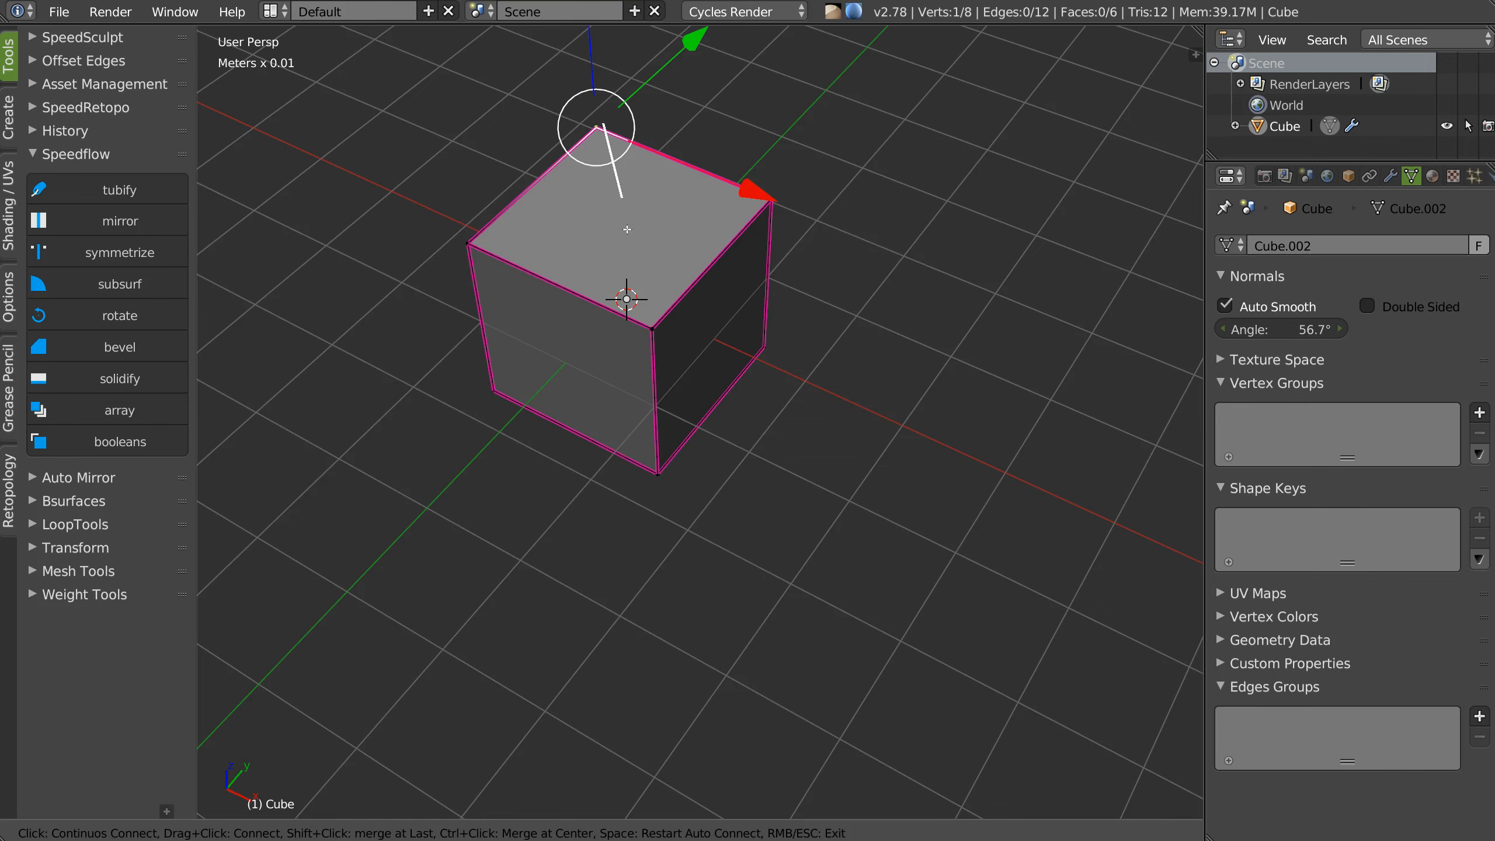
key("Escape")
key("Tab")
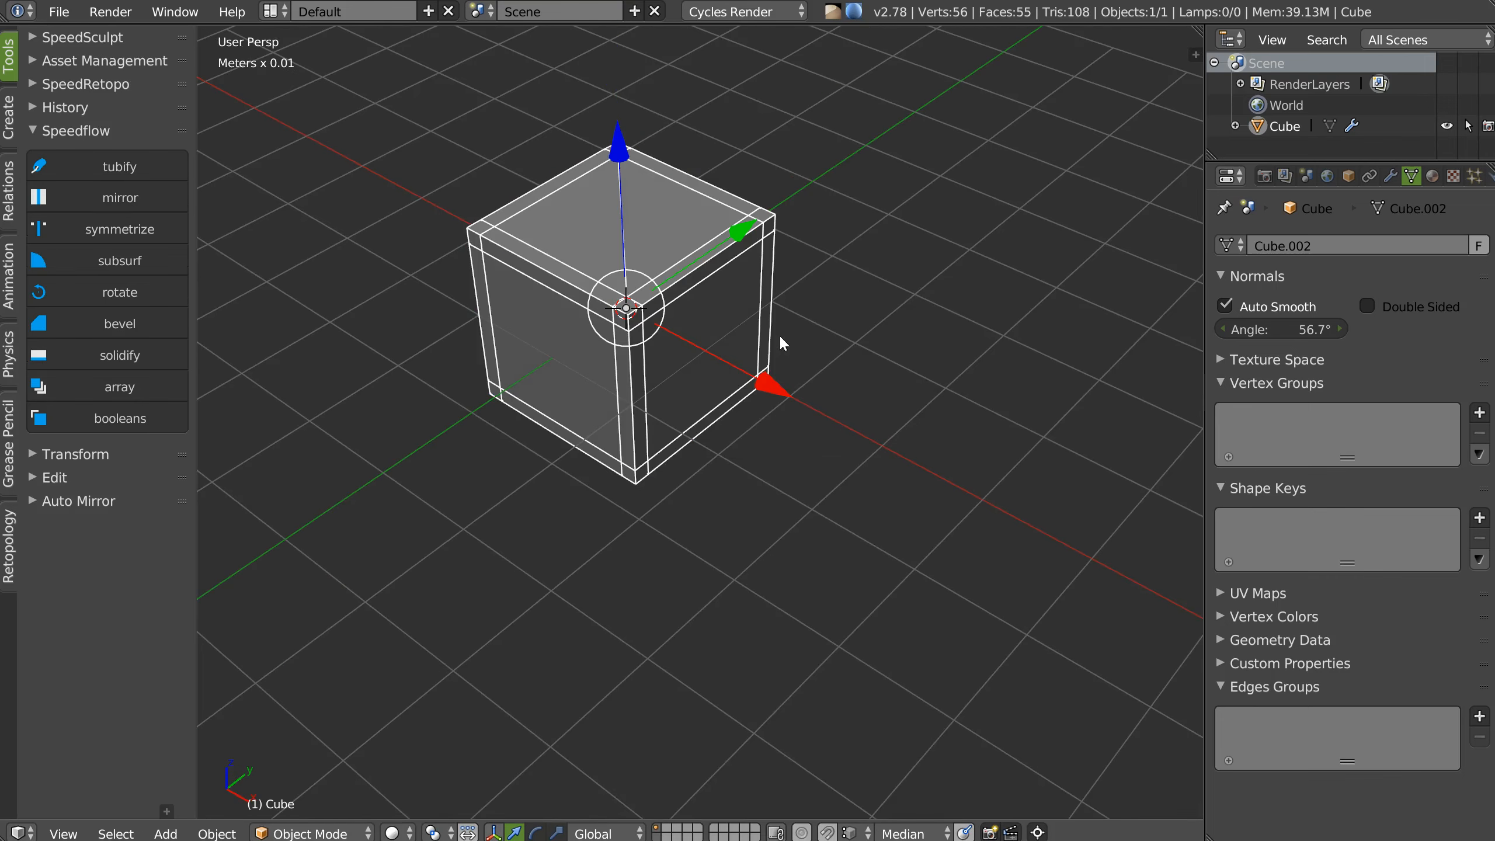
Expand the viewport Shading settings and enable Mesh Check for the cube.
key("n")
left_click(1027, 153)
left_click(1026, 153)
left_click(1031, 177)
left_click(1044, 325)
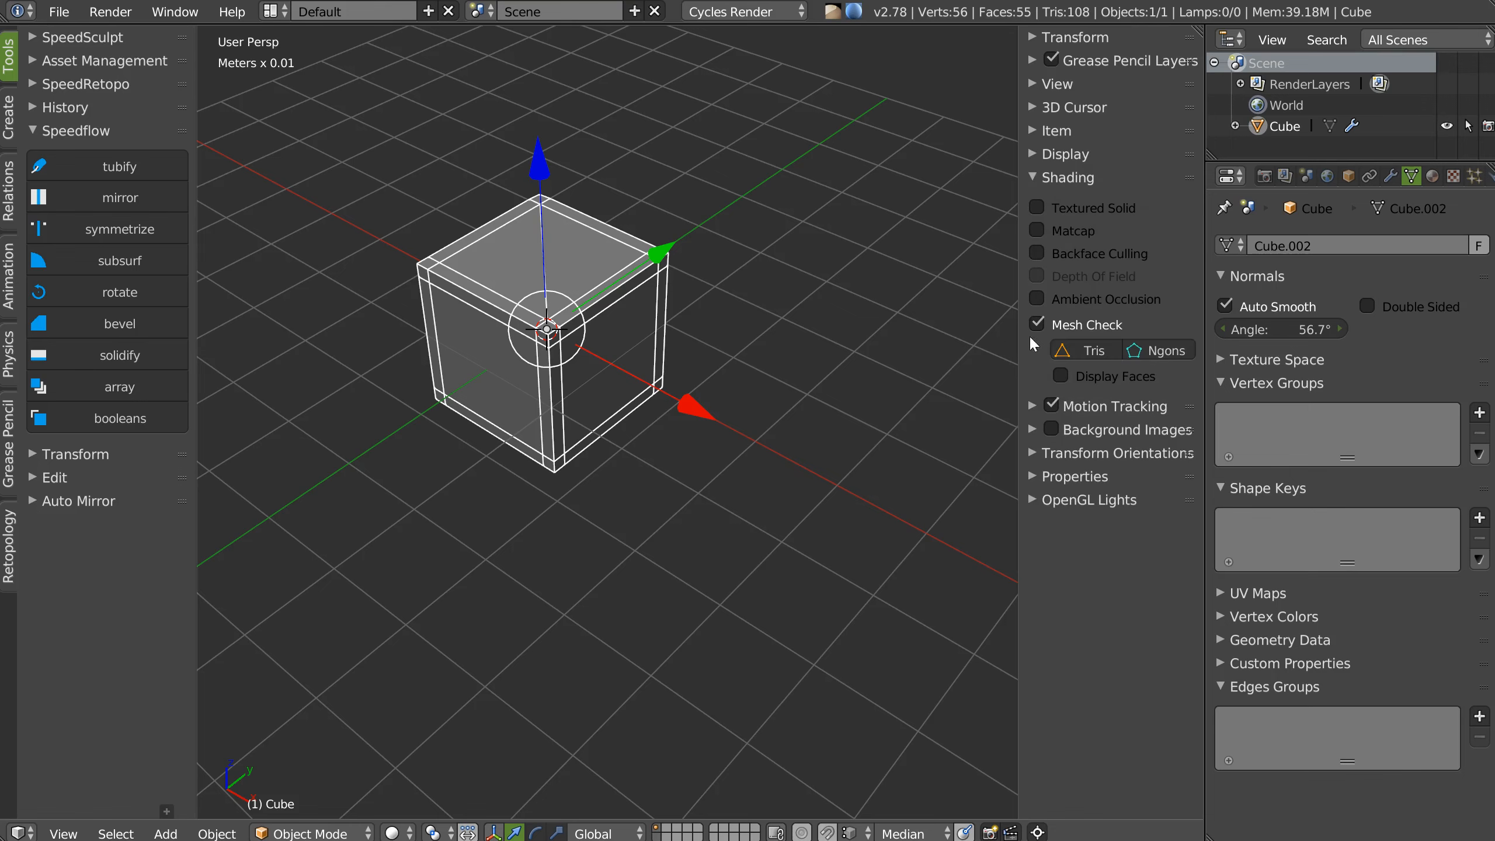
Split the cube's top face with a diagonal edge between opposite corners and subdivide that edge.
key("Tab")
middle_click_drag(909, 412, 554, 278)
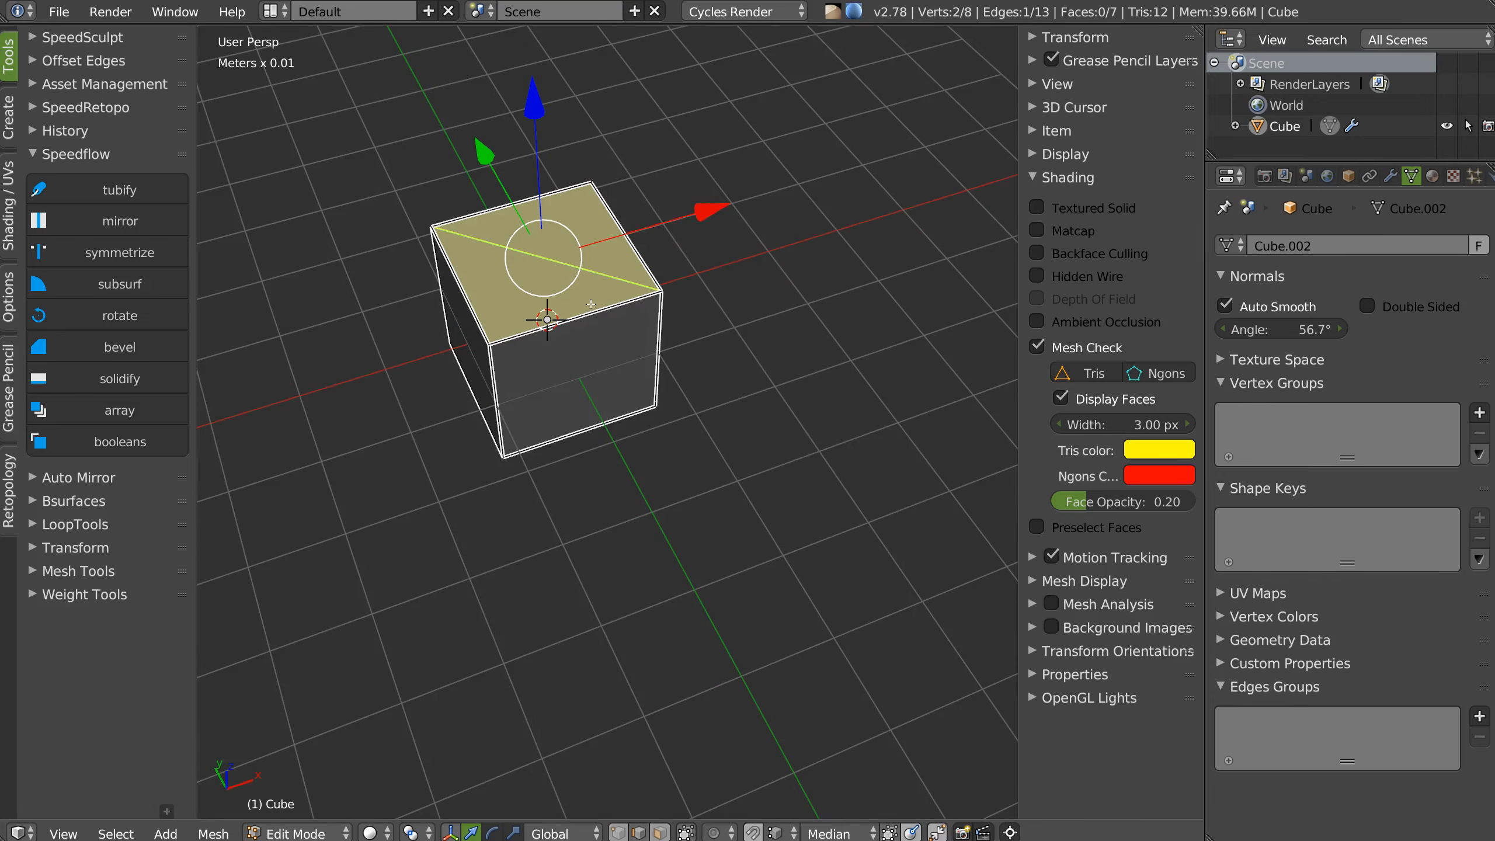
key("w")
left_click(563, 343)
key("Tab")
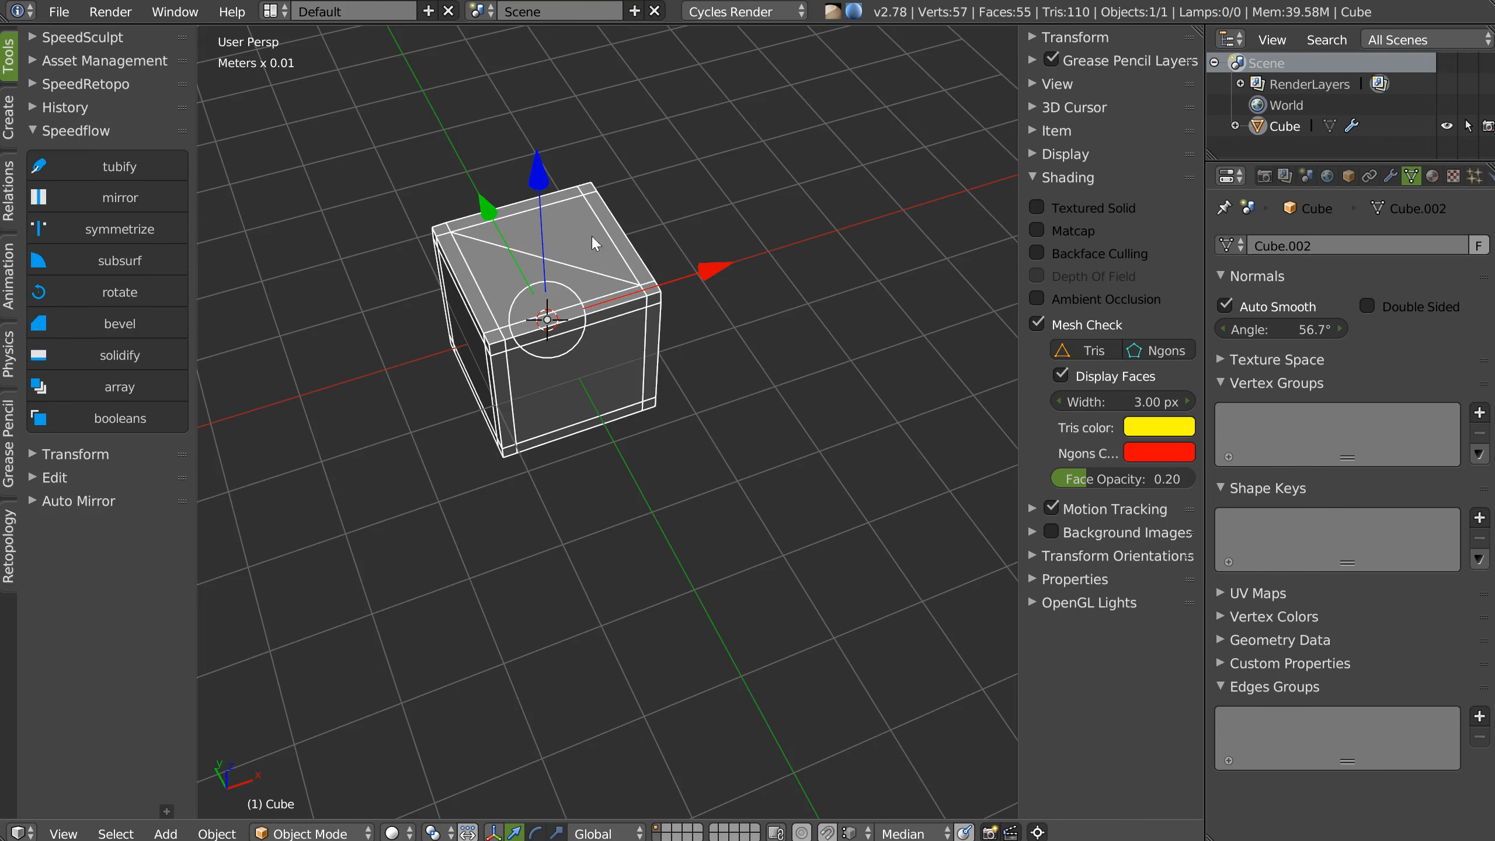
key("Tab")
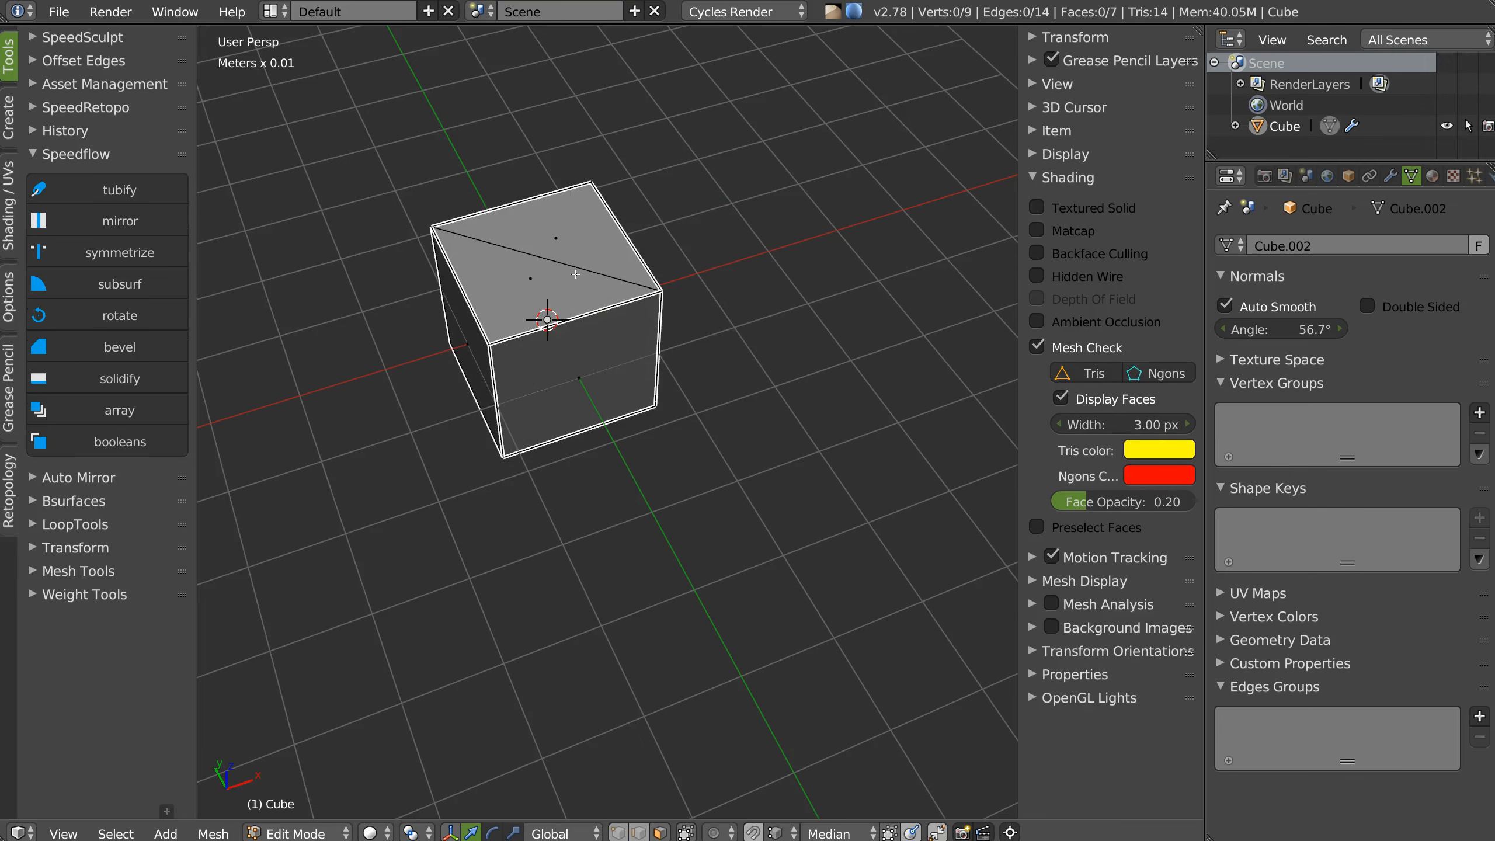
Subdivide one half of the top face's diagonal edge, starting from its middle vertex.
scroll(575, 274, "up", 2)
right_click(551, 276)
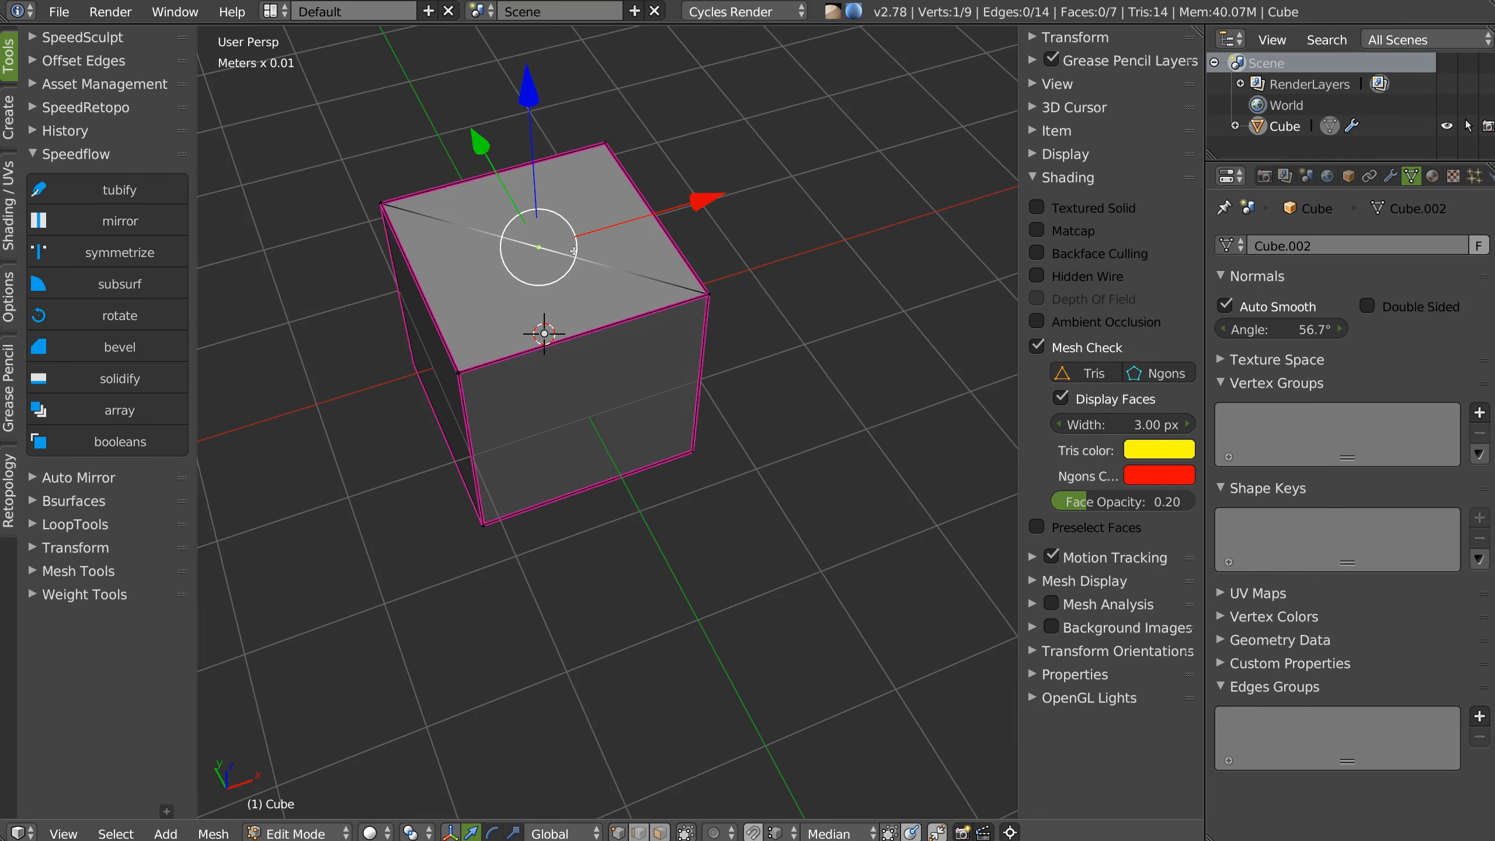
right_click(642, 288, "shift")
key("w")
left_click(563, 316)
key("Tab")
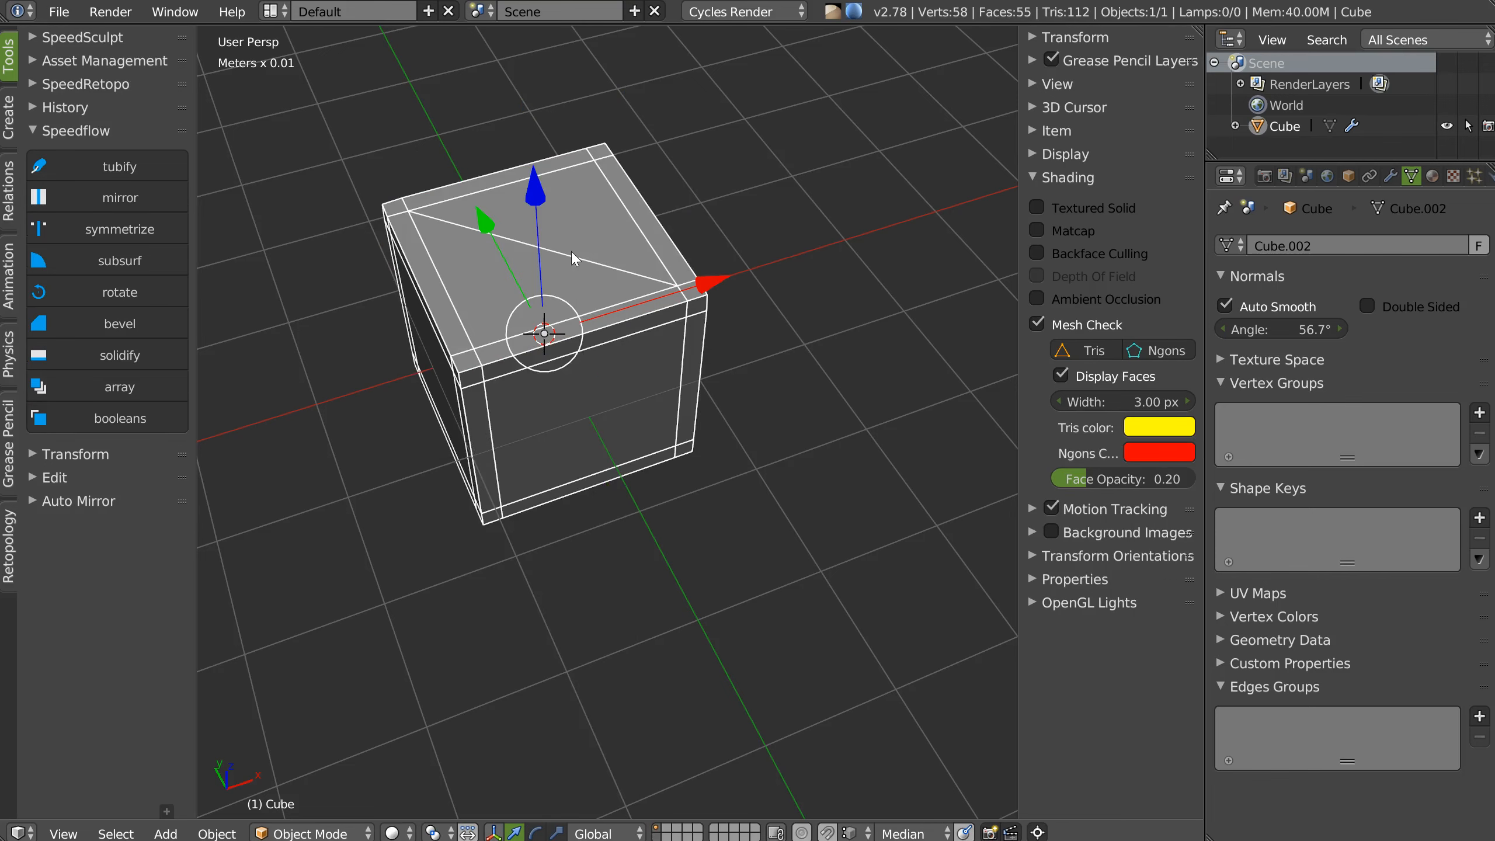
Select one half of the split top face and examine its Mesh Check face highlighting.
key("Tab")
middle_click_drag(459, 333, 589, 224)
right_click(608, 215)
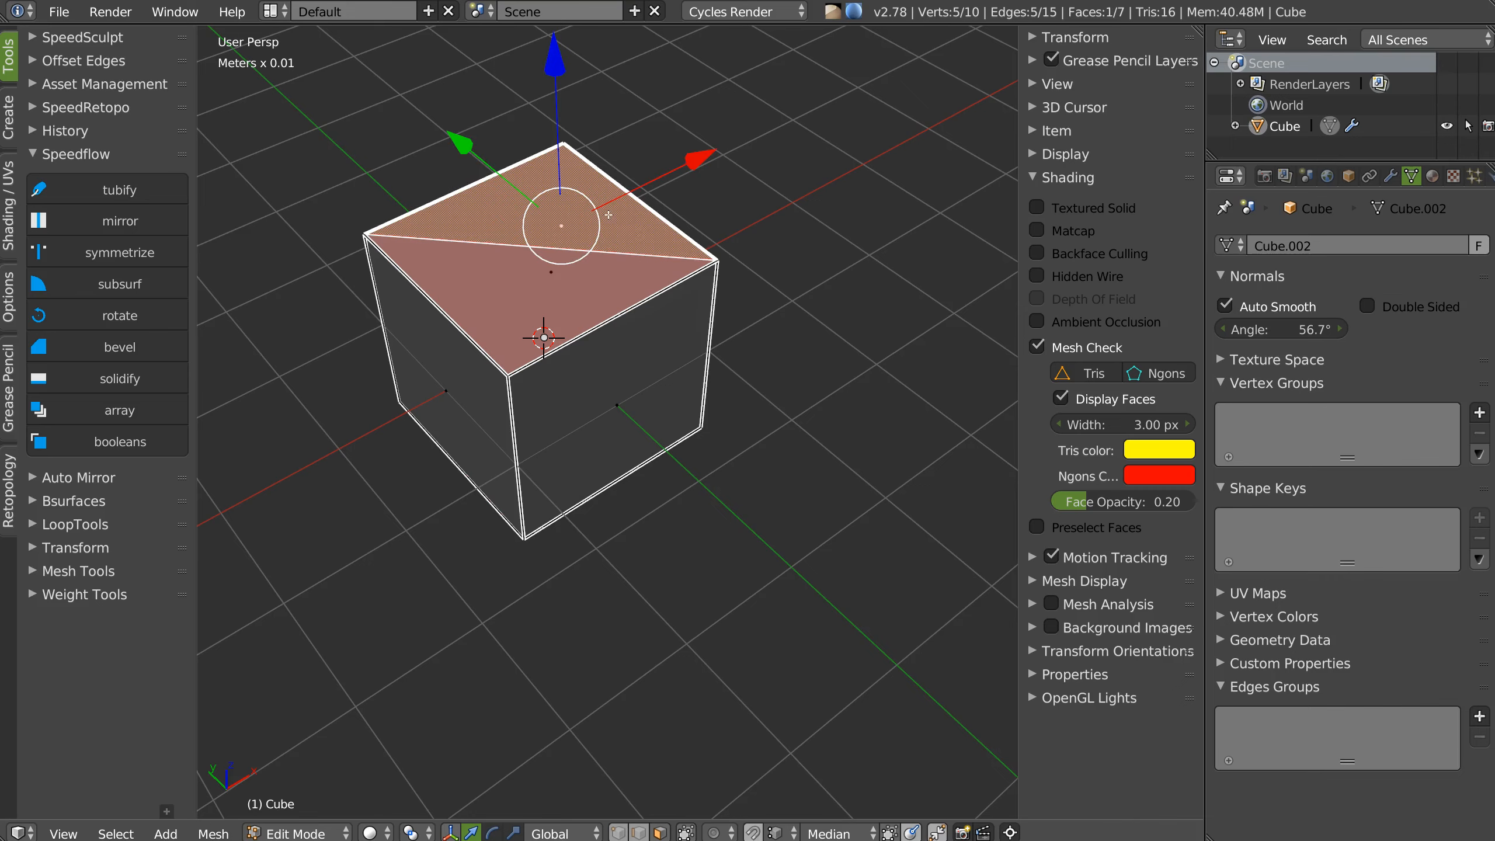
middle_click_drag(611, 365, 544, 308)
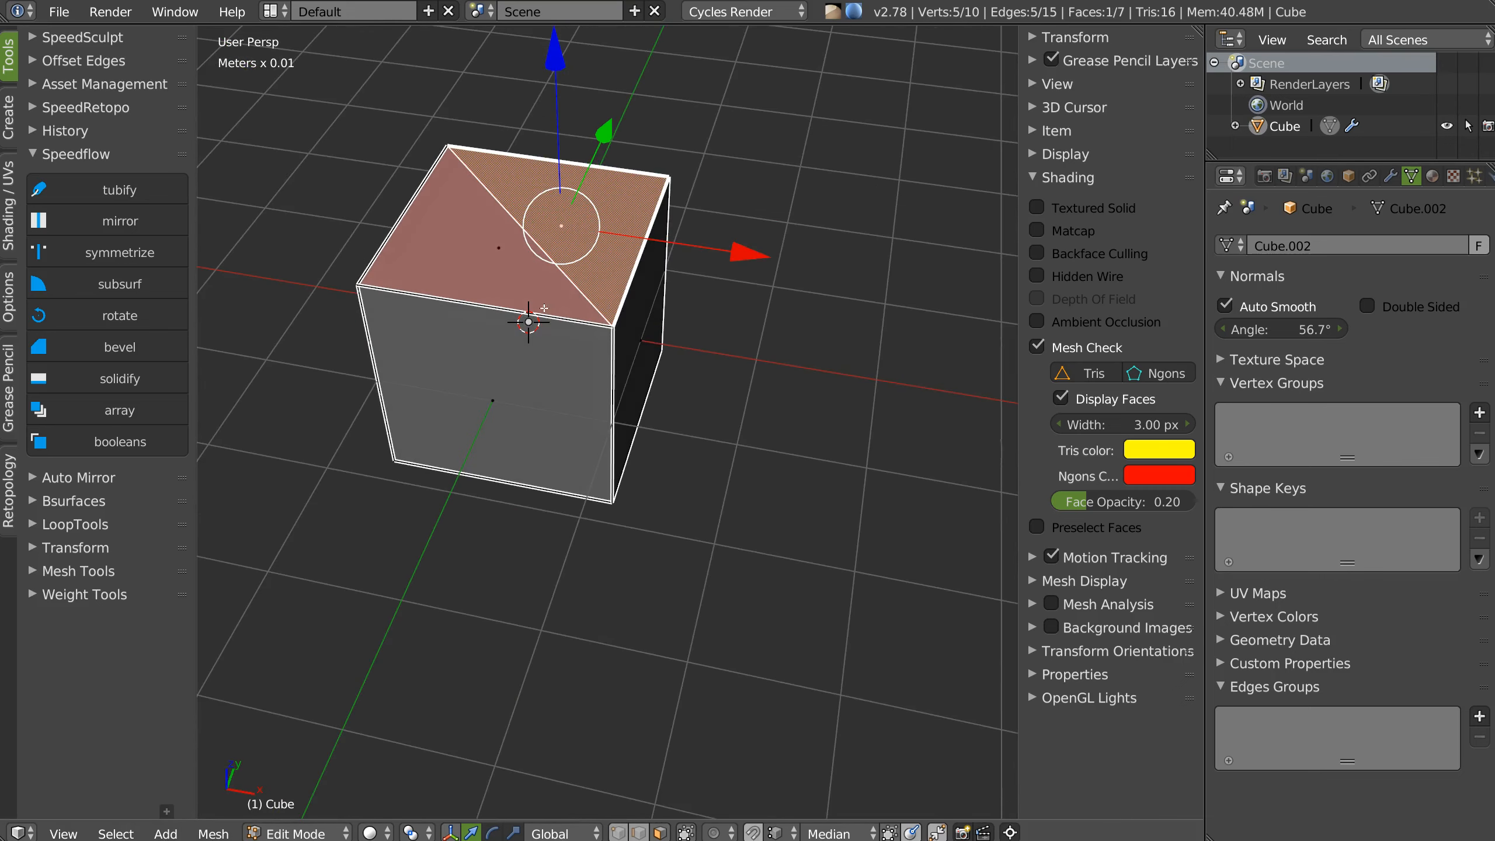
Select all segments of the top face's diagonal and dissolve them.
right_click(575, 293)
right_click(531, 255, "shift")
right_click(493, 208, "shift")
key("ctrl+x")
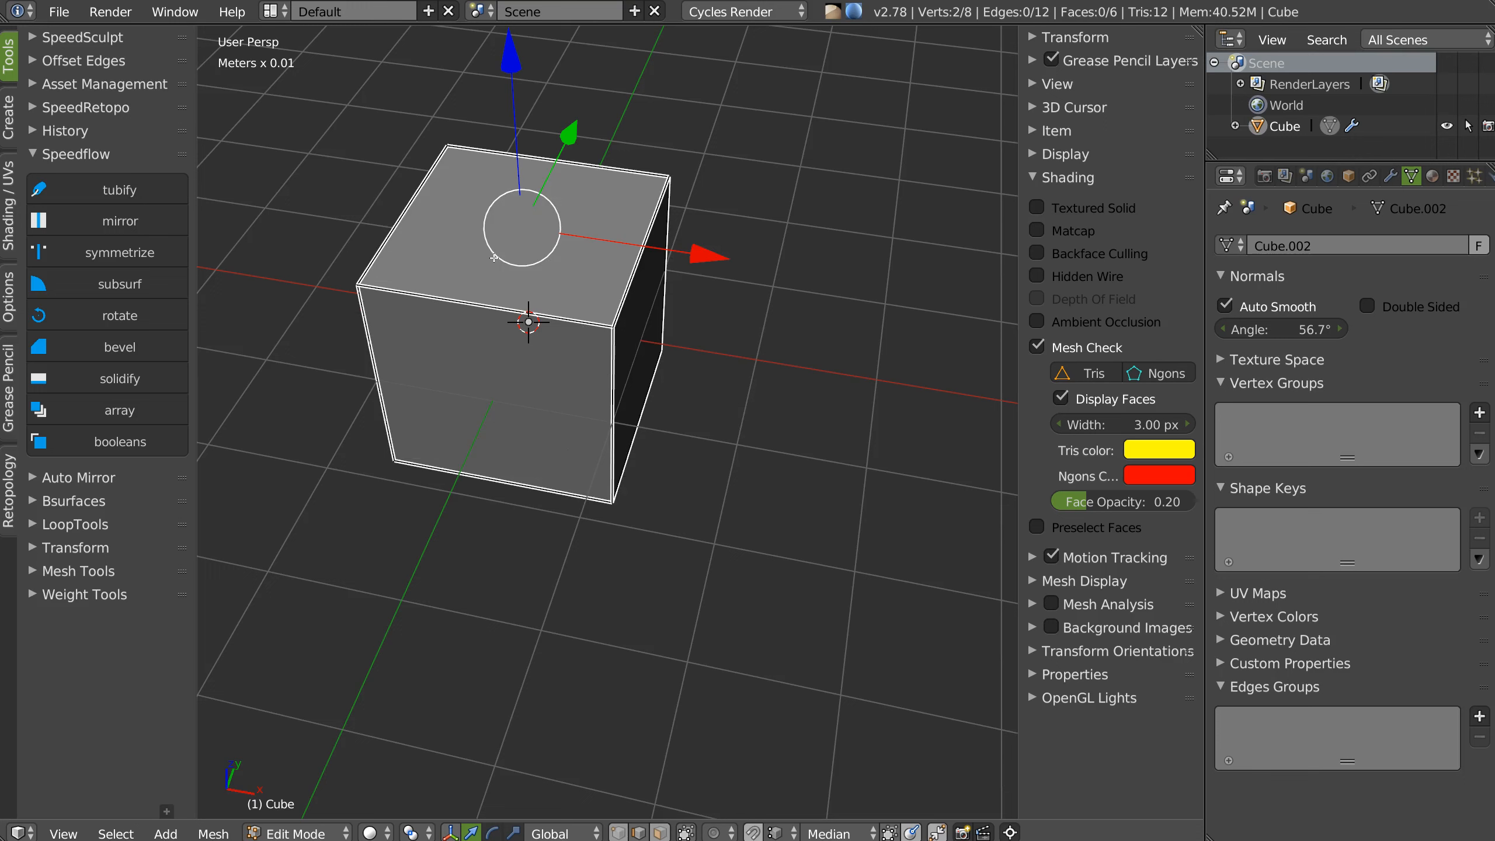
key("shift+space")
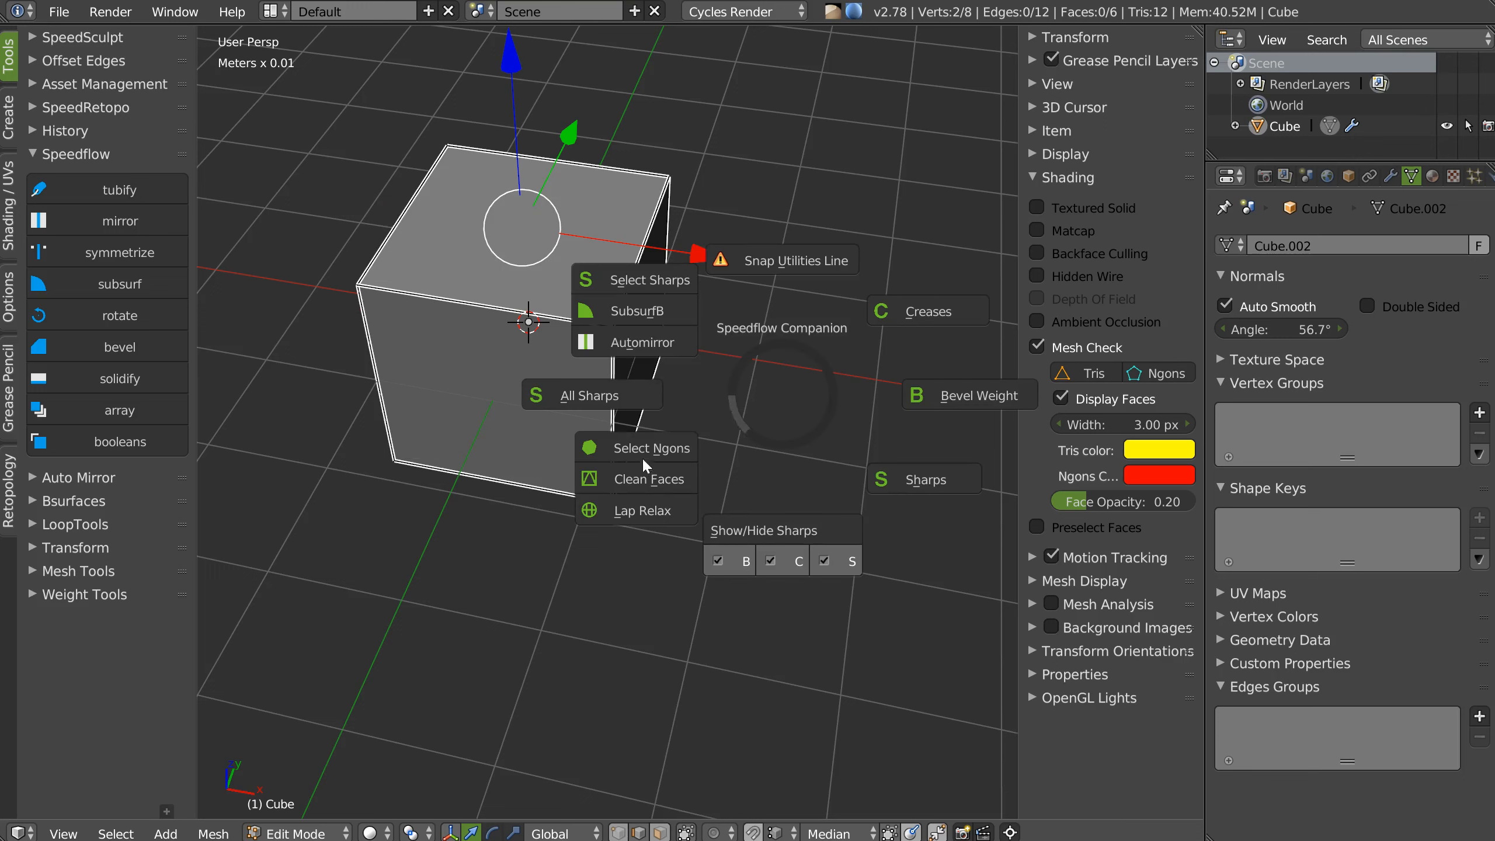
key("Escape")
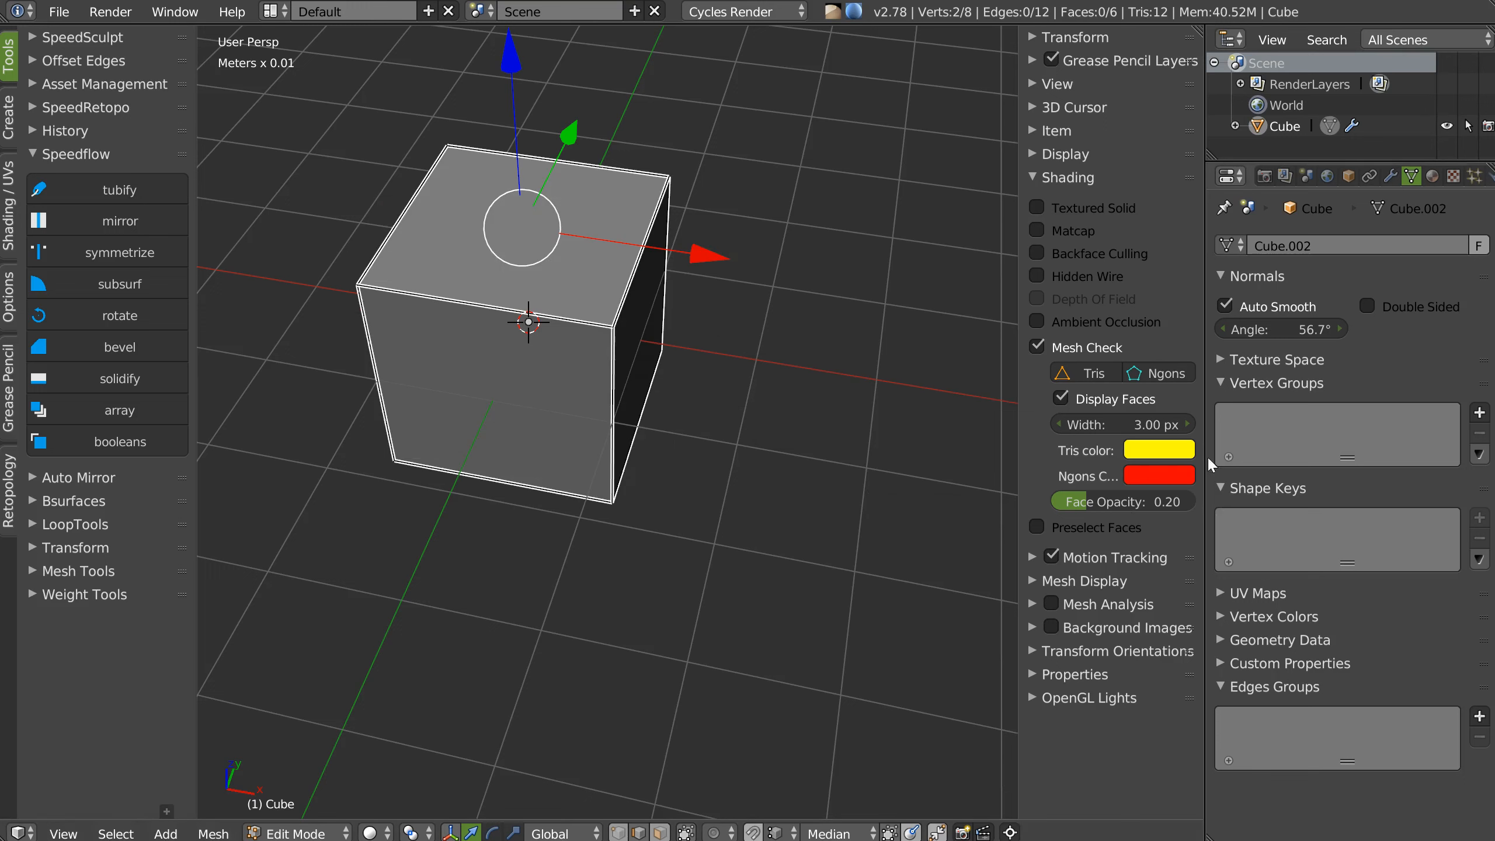
key("shift+space")
key("Escape")
middle_click_drag(628, 183, 554, 342)
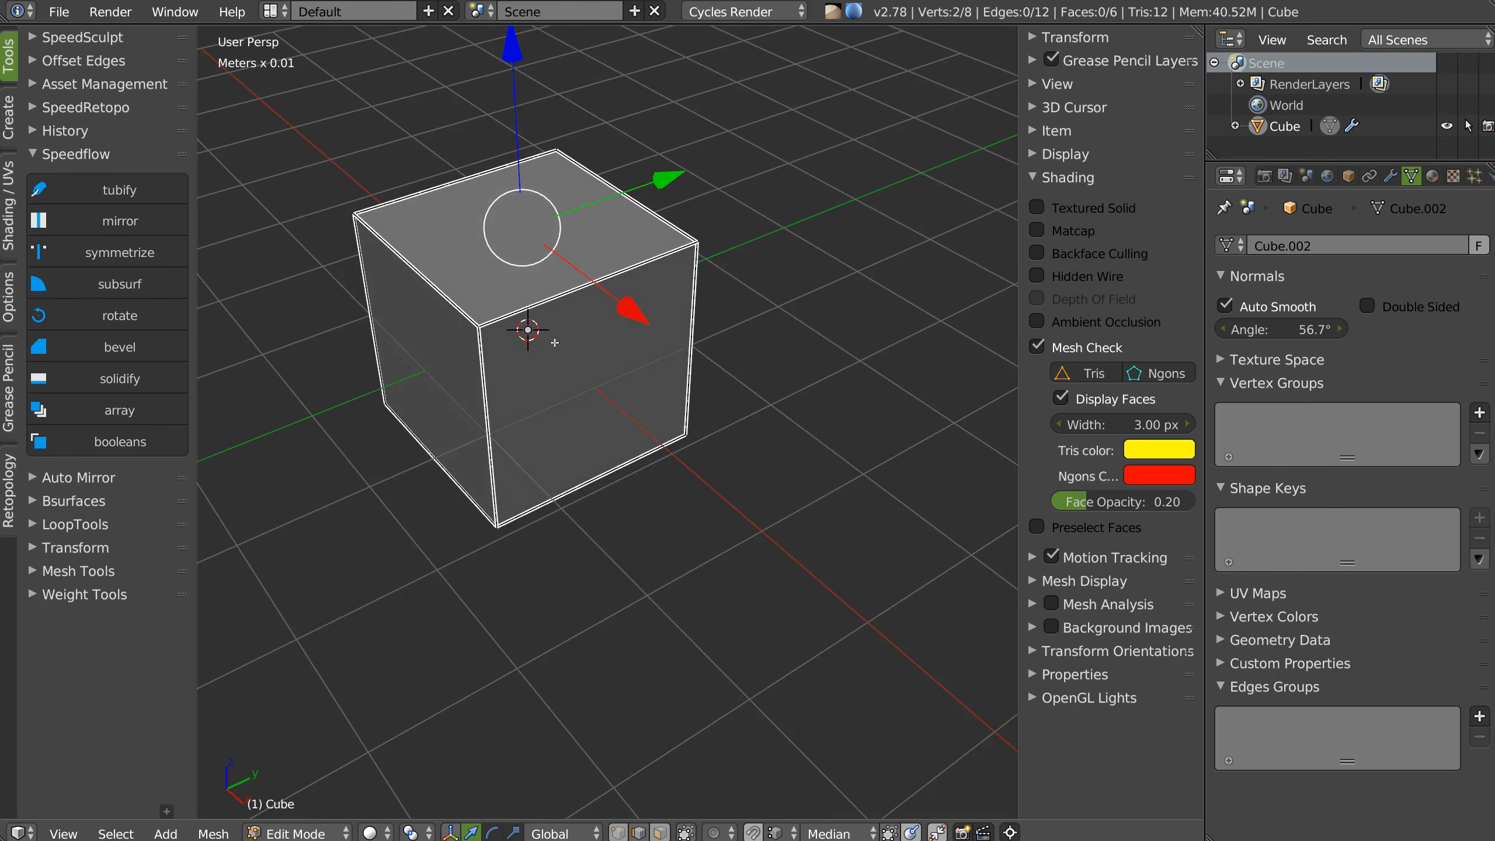
key("shift+space")
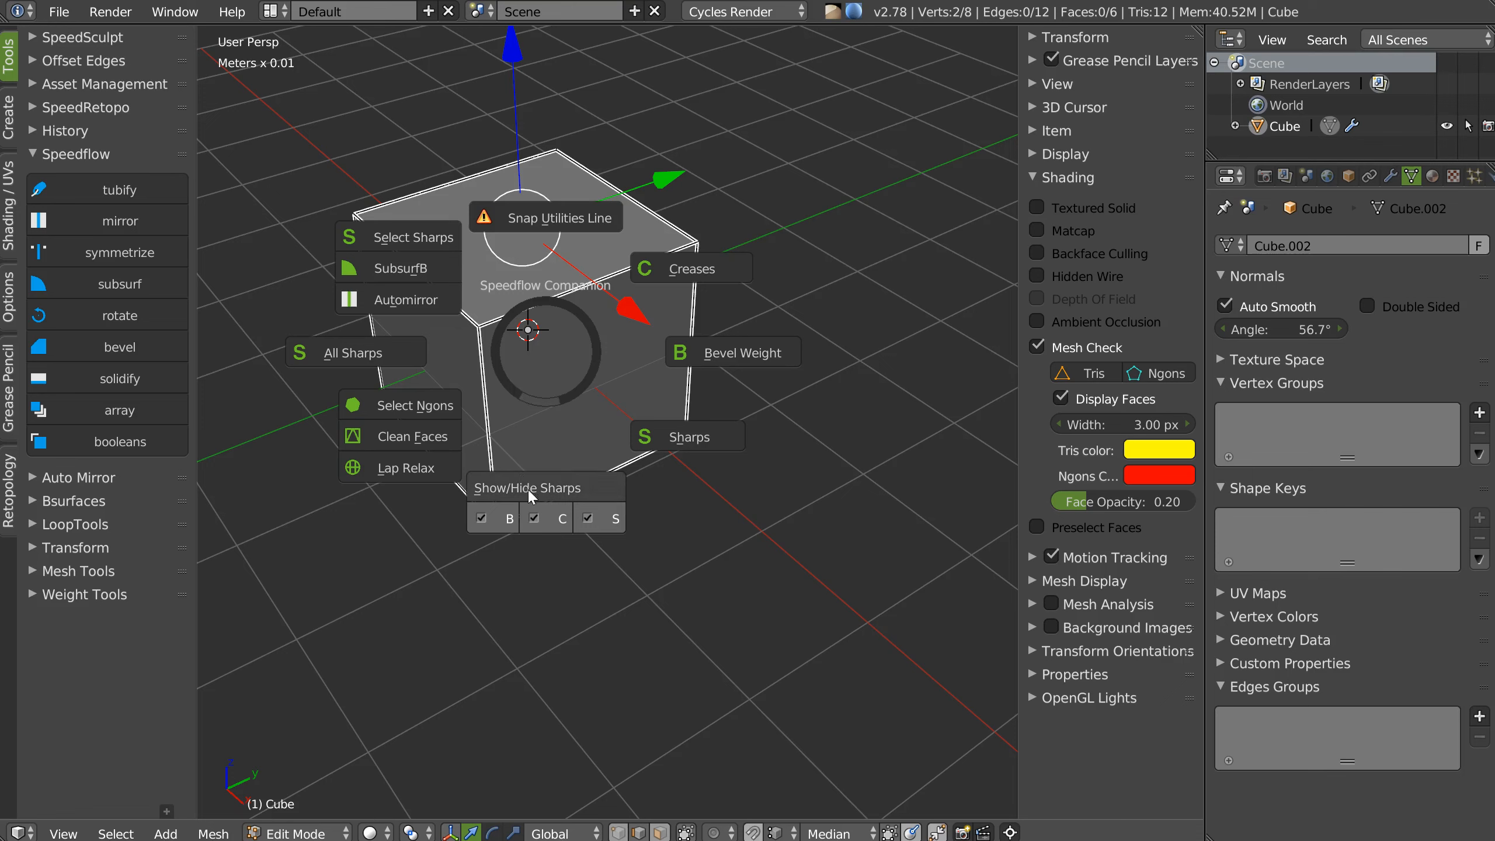
key("Escape")
Toggle all edge mark displays off and back on with Speedflow Companion's Show/Hide Sharps.
key("shift+space")
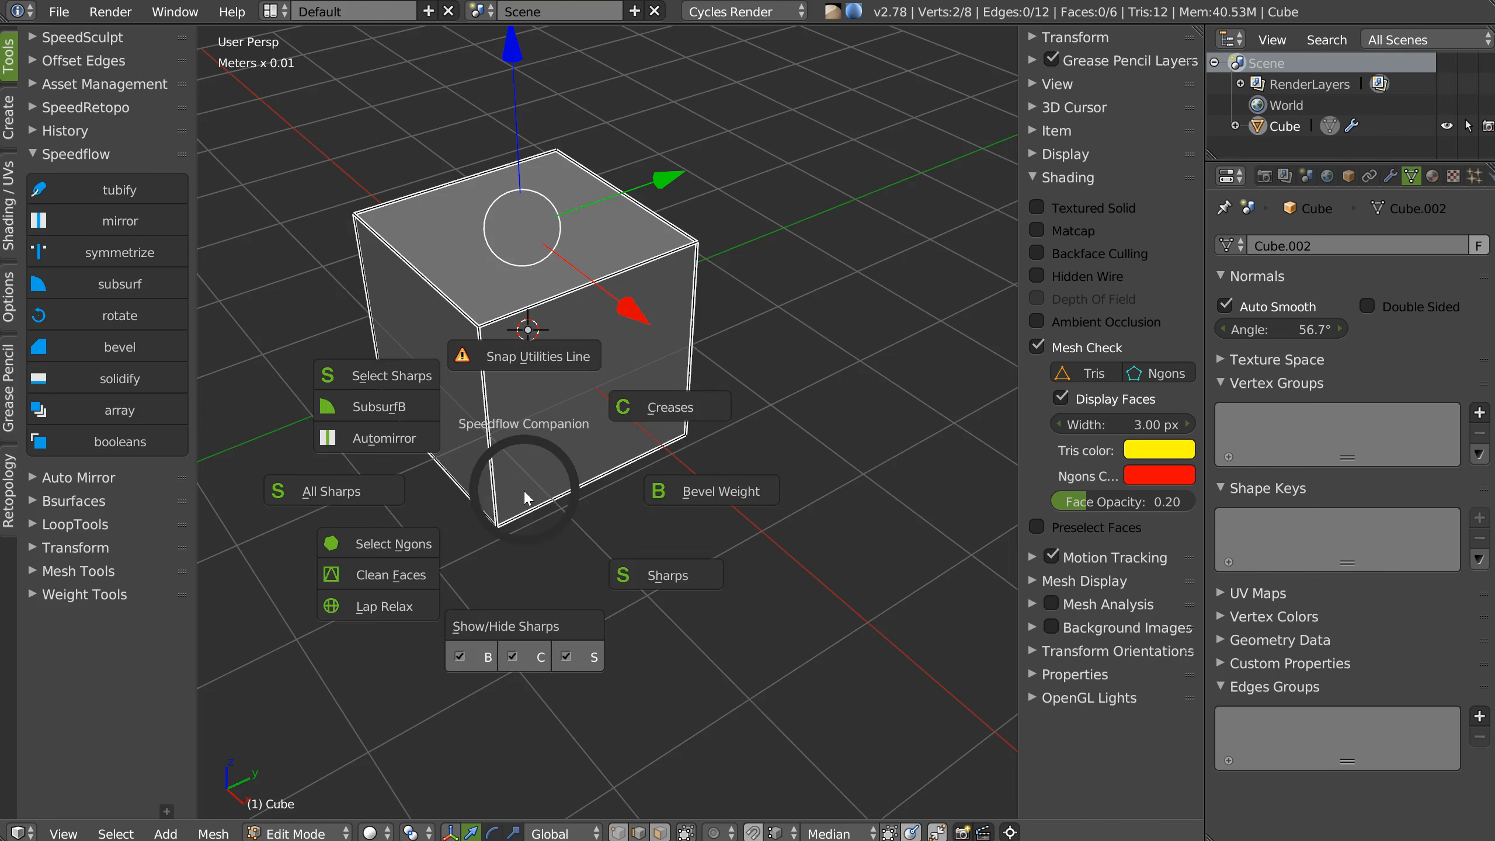
left_click(513, 624)
key("shift+space")
left_click(523, 618)
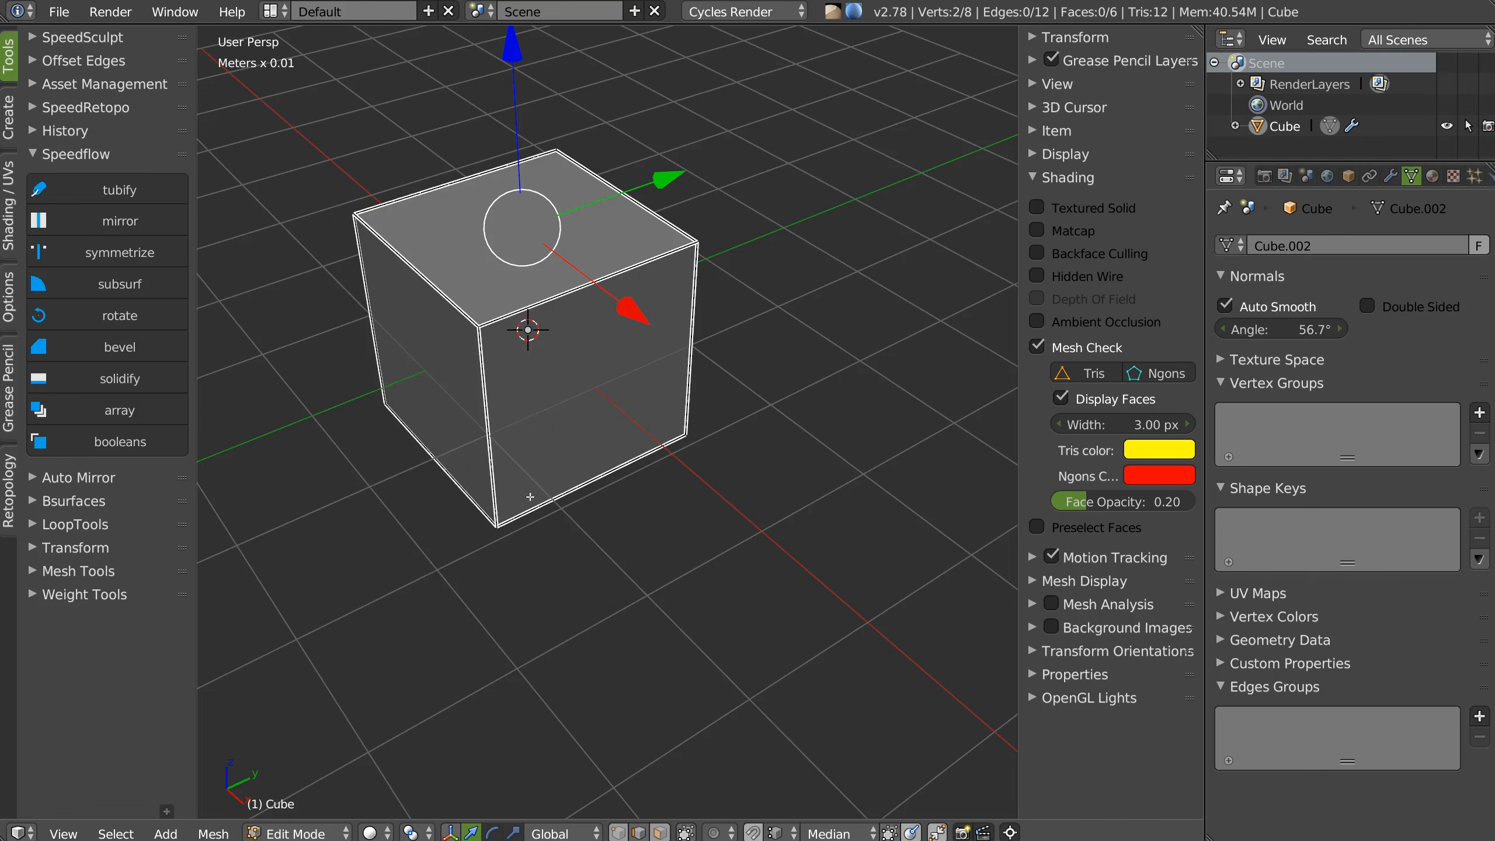
key("shift+space")
left_click(518, 594)
key("shift+space")
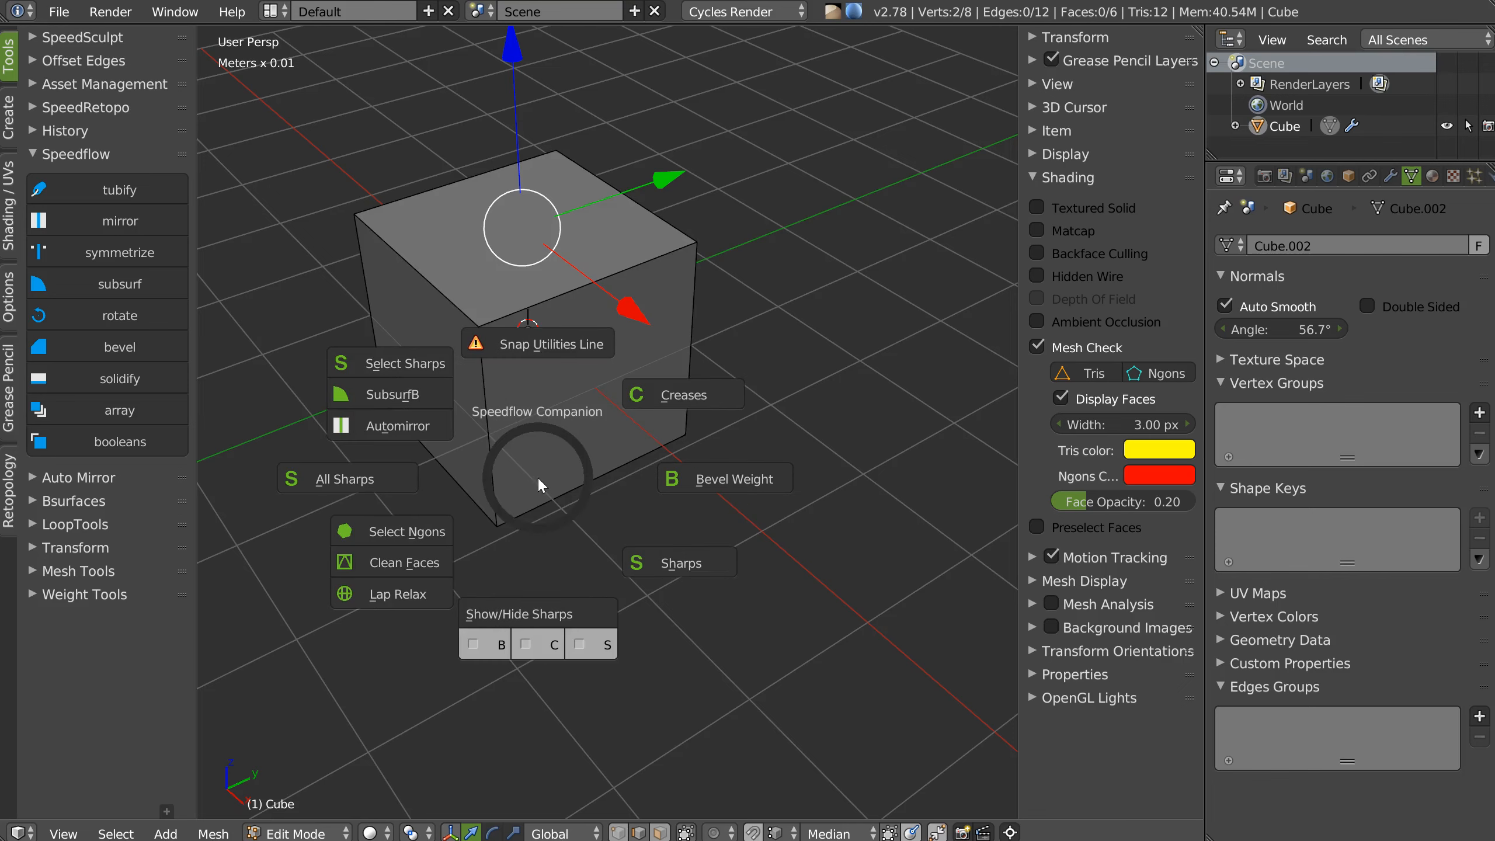
left_click(525, 593)
Turn off the sharps, bevel weight and crease edge displays one at a time in Speedflow Companion.
key("shift+space")
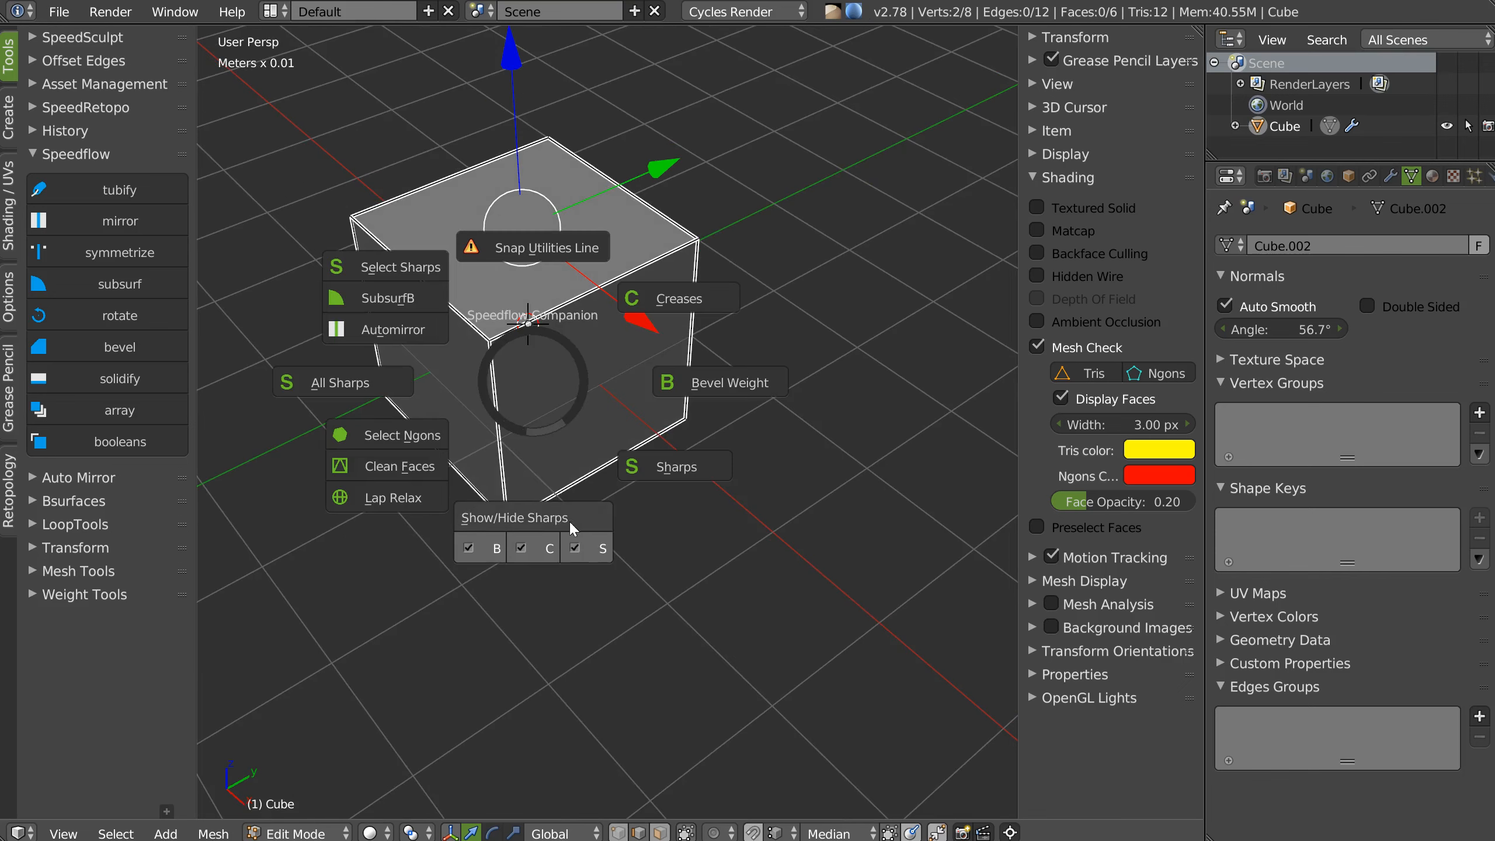
left_click(574, 550)
key("shift+space")
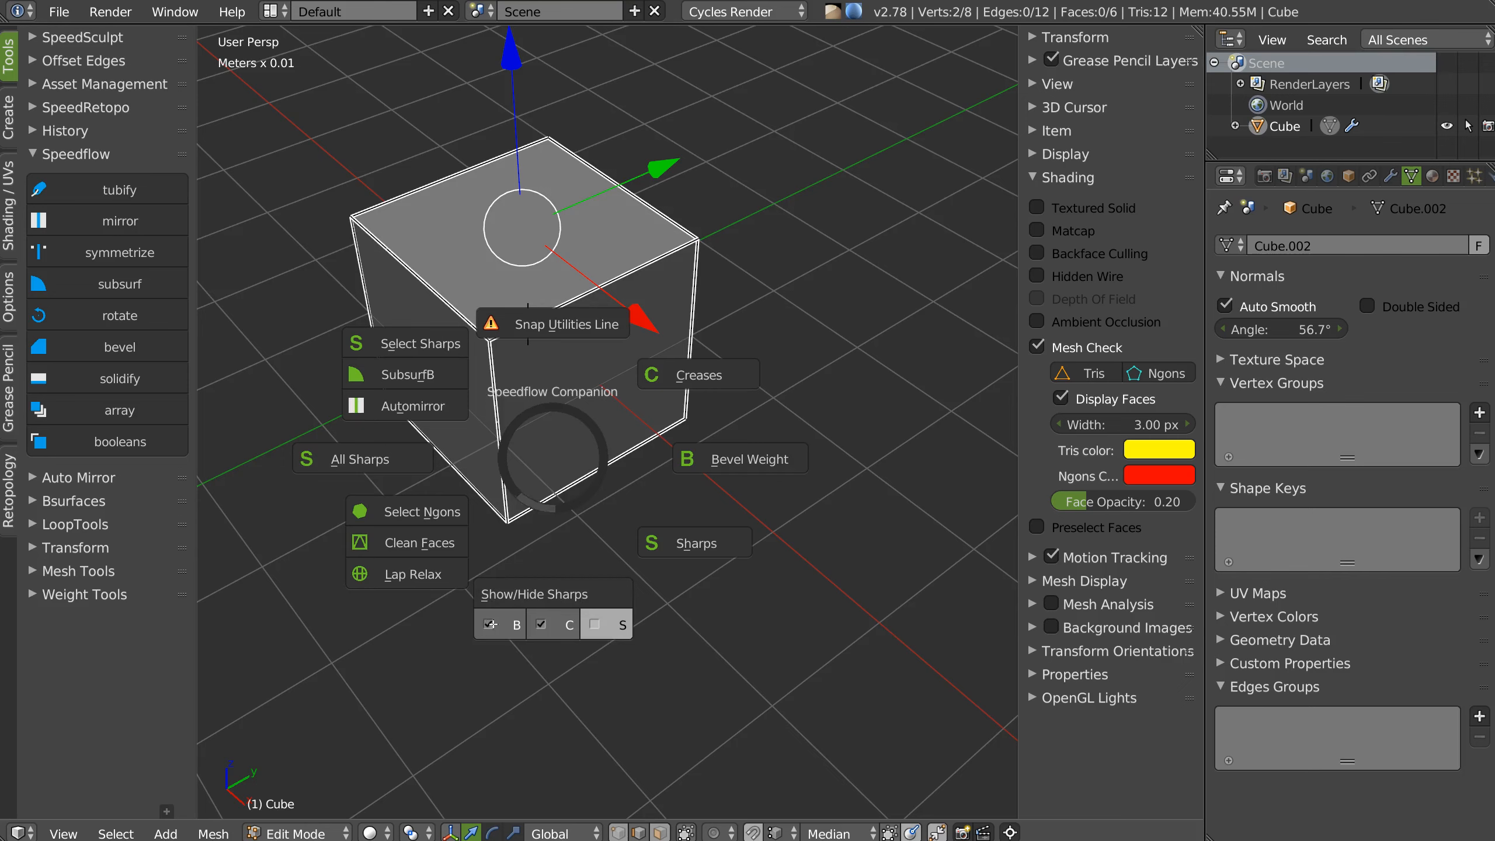
left_click(559, 461)
key("shift+space")
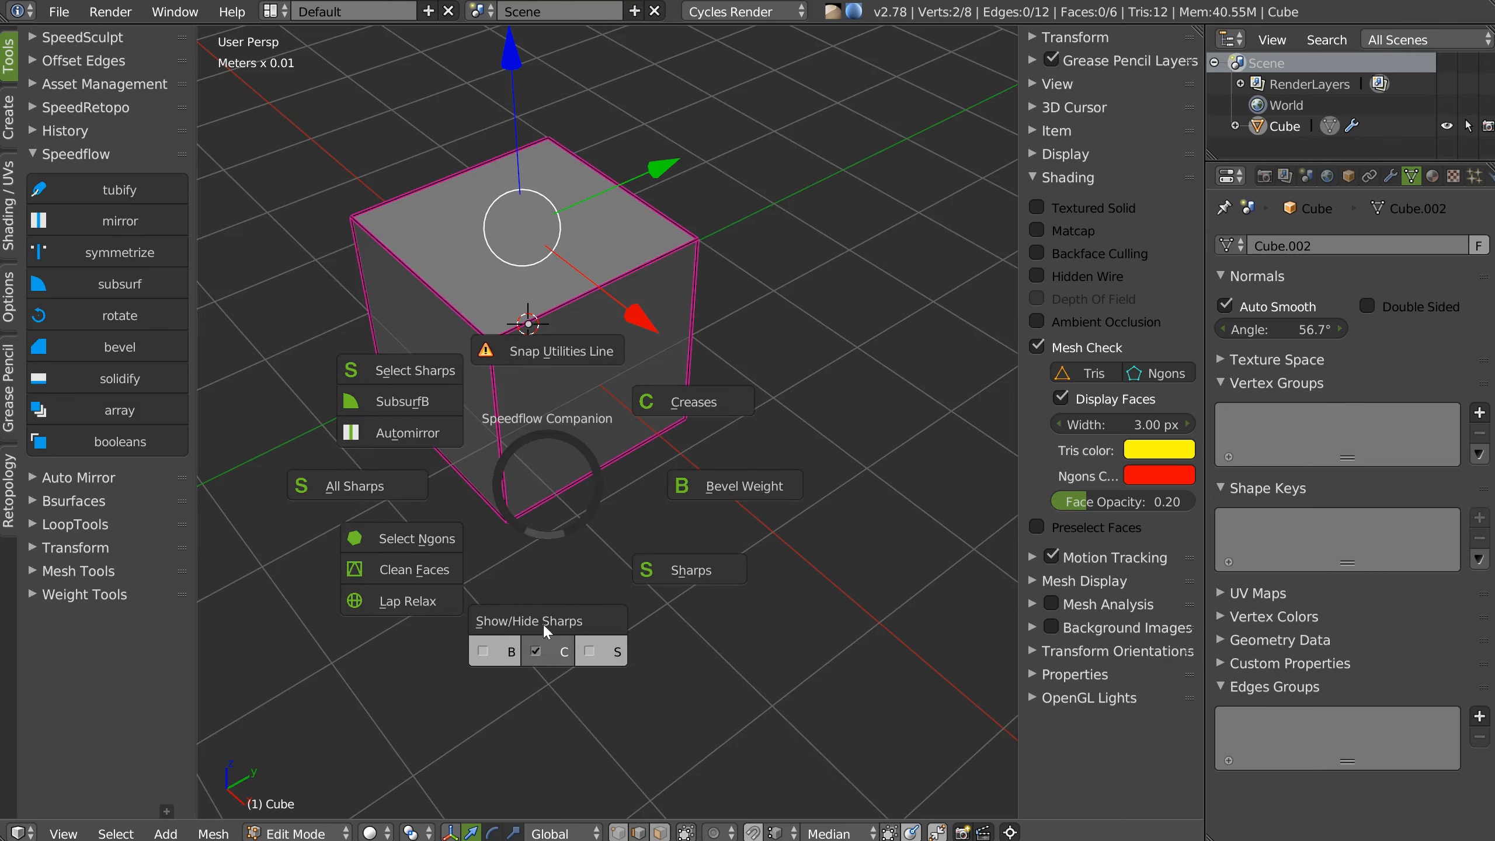
left_click(536, 650)
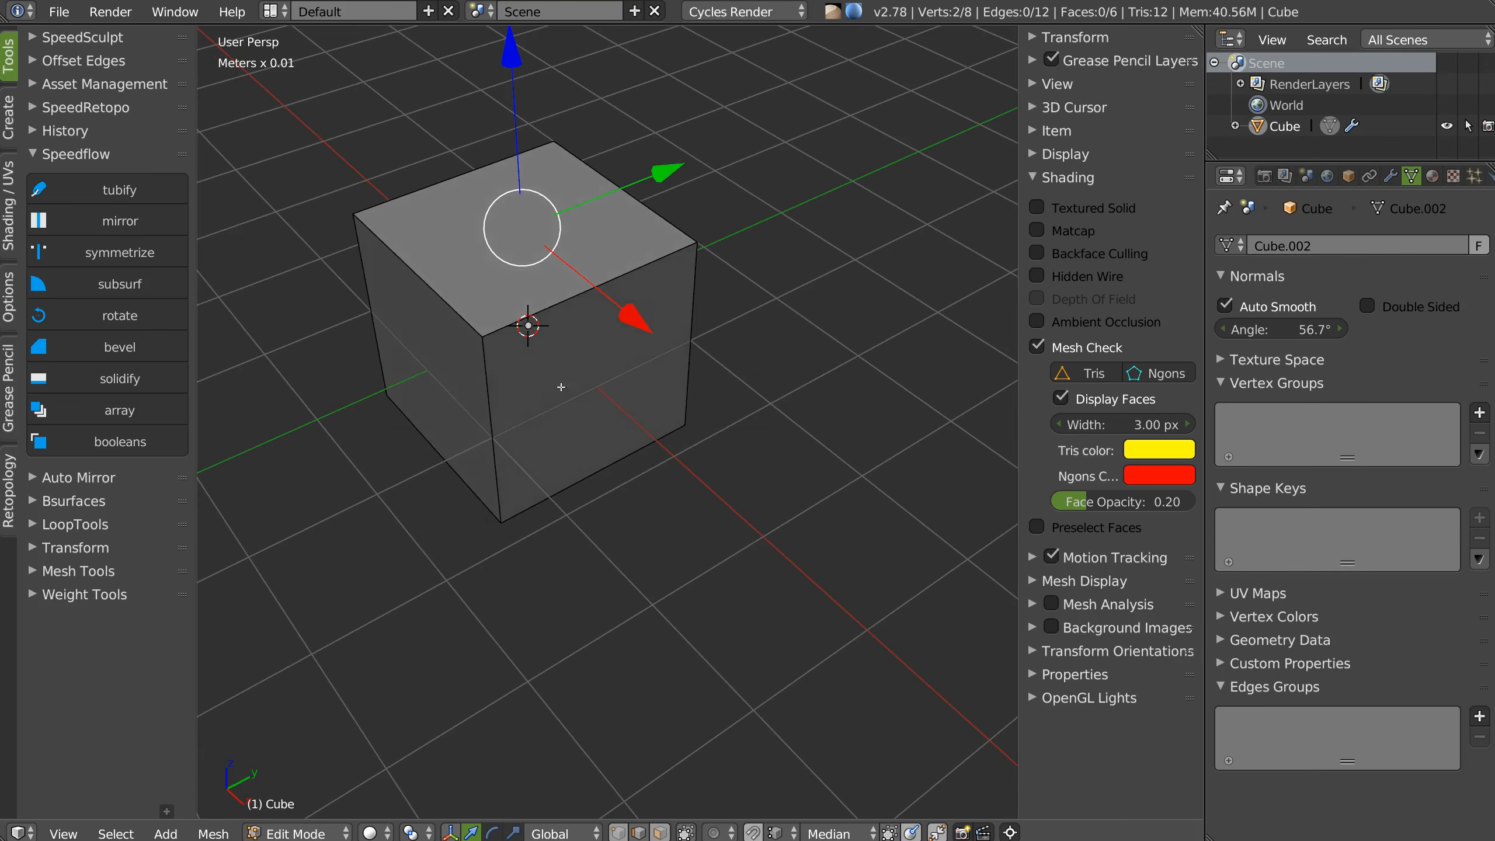
Return the cube to Object Mode and hide the viewport's properties sidebar.
key("Tab")
key("n")
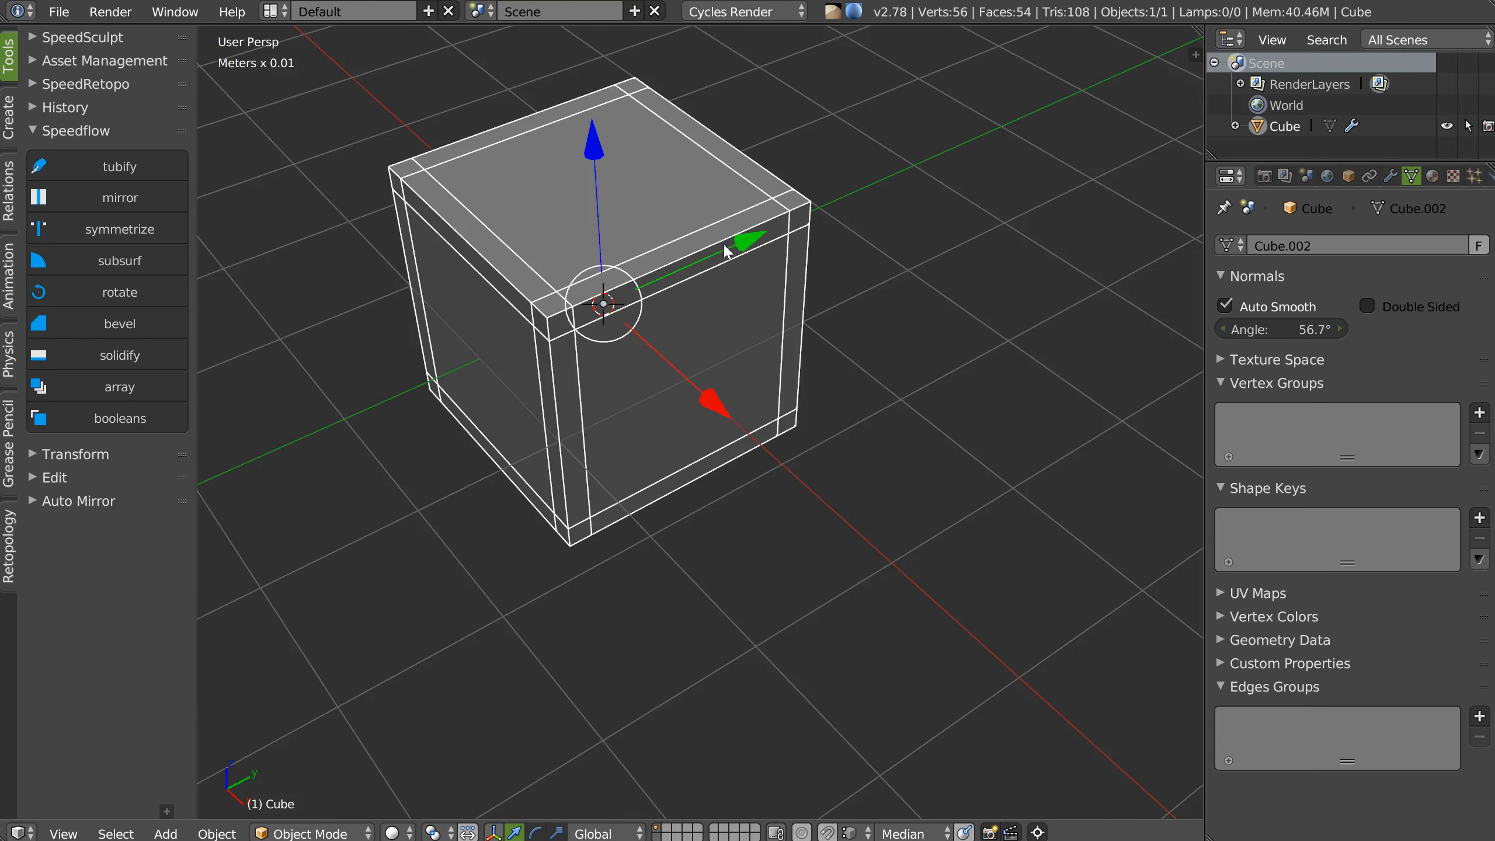
scroll(723, 243, "down", 2)
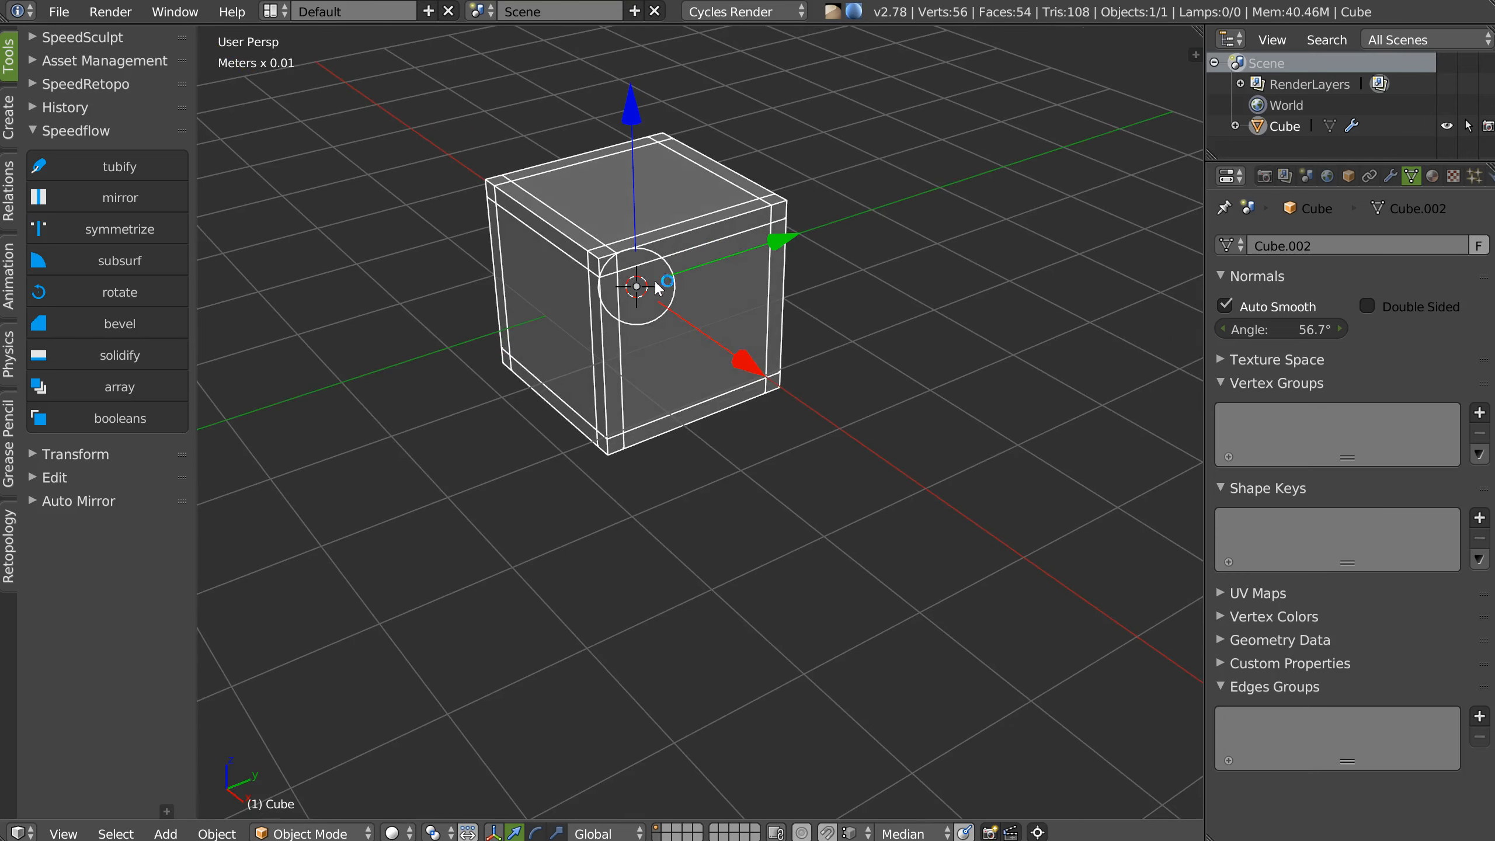
key("shift+space")
key("Escape")
key("space")
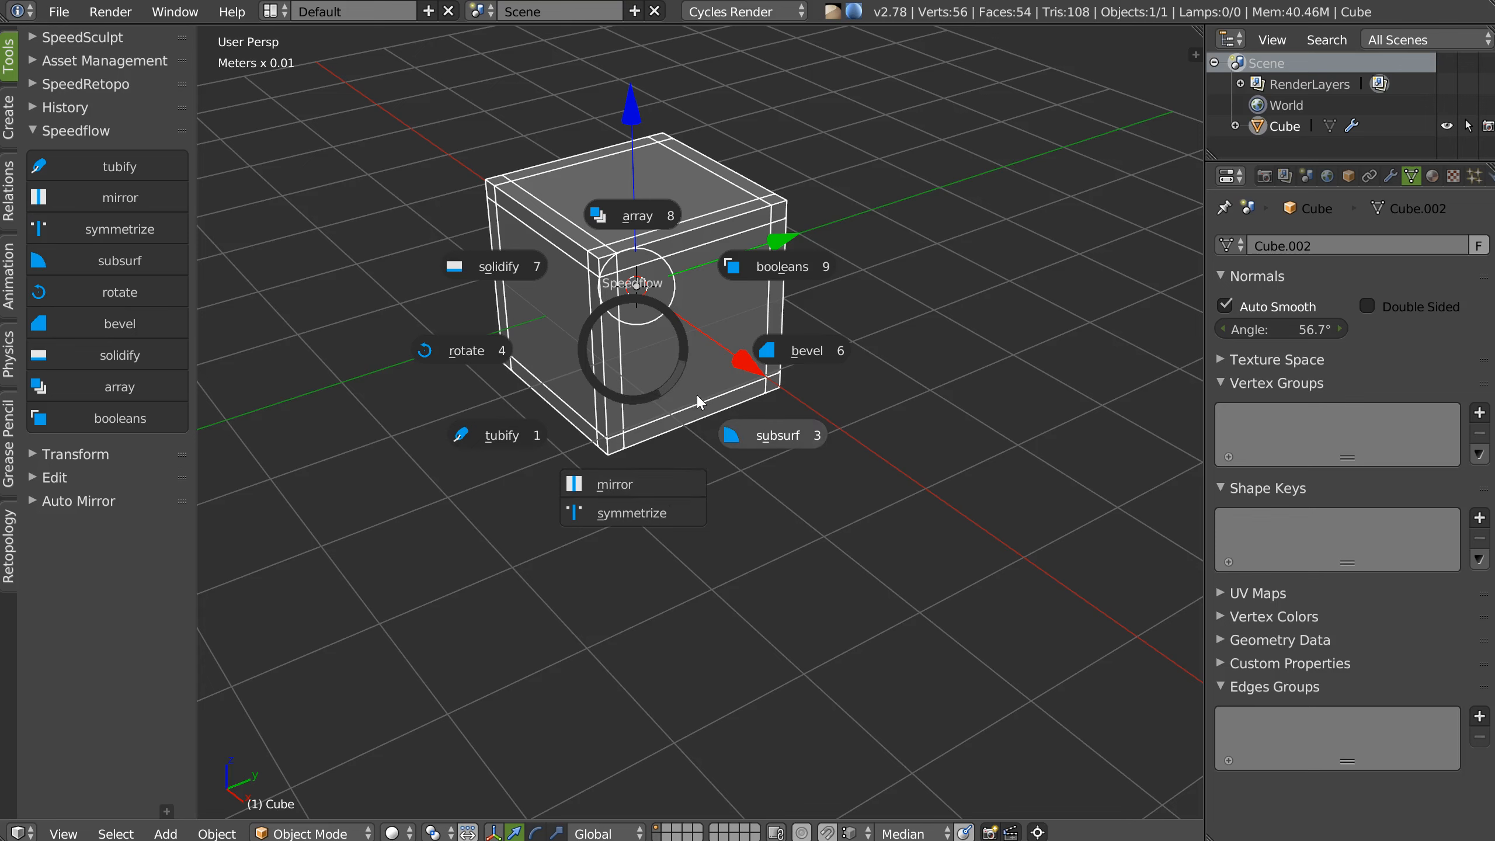
key("Escape")
middle_click_drag(594, 393, 592, 380)
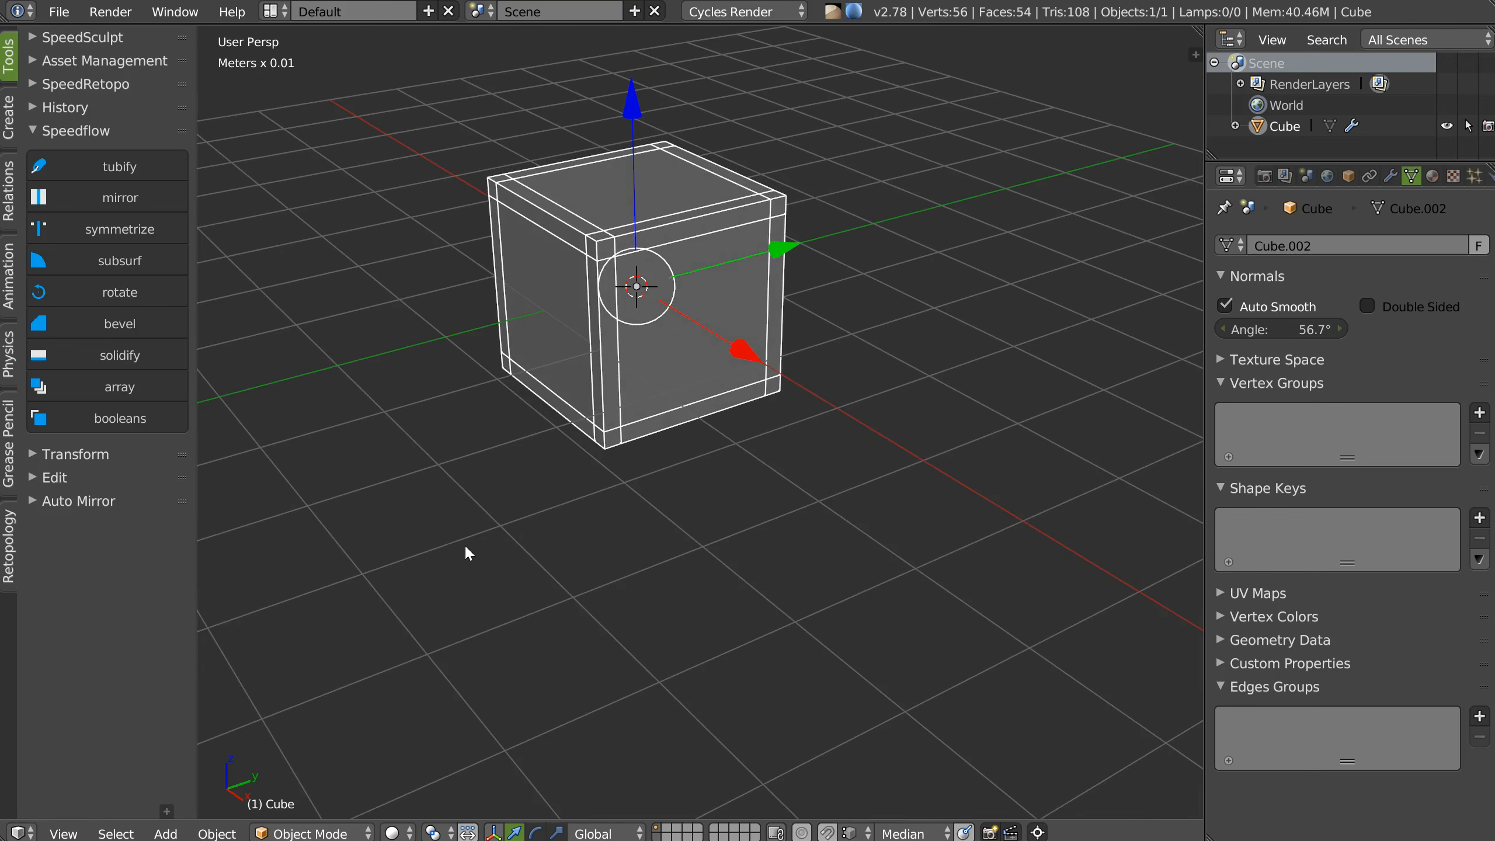
middle_click_drag(523, 355, 530, 358)
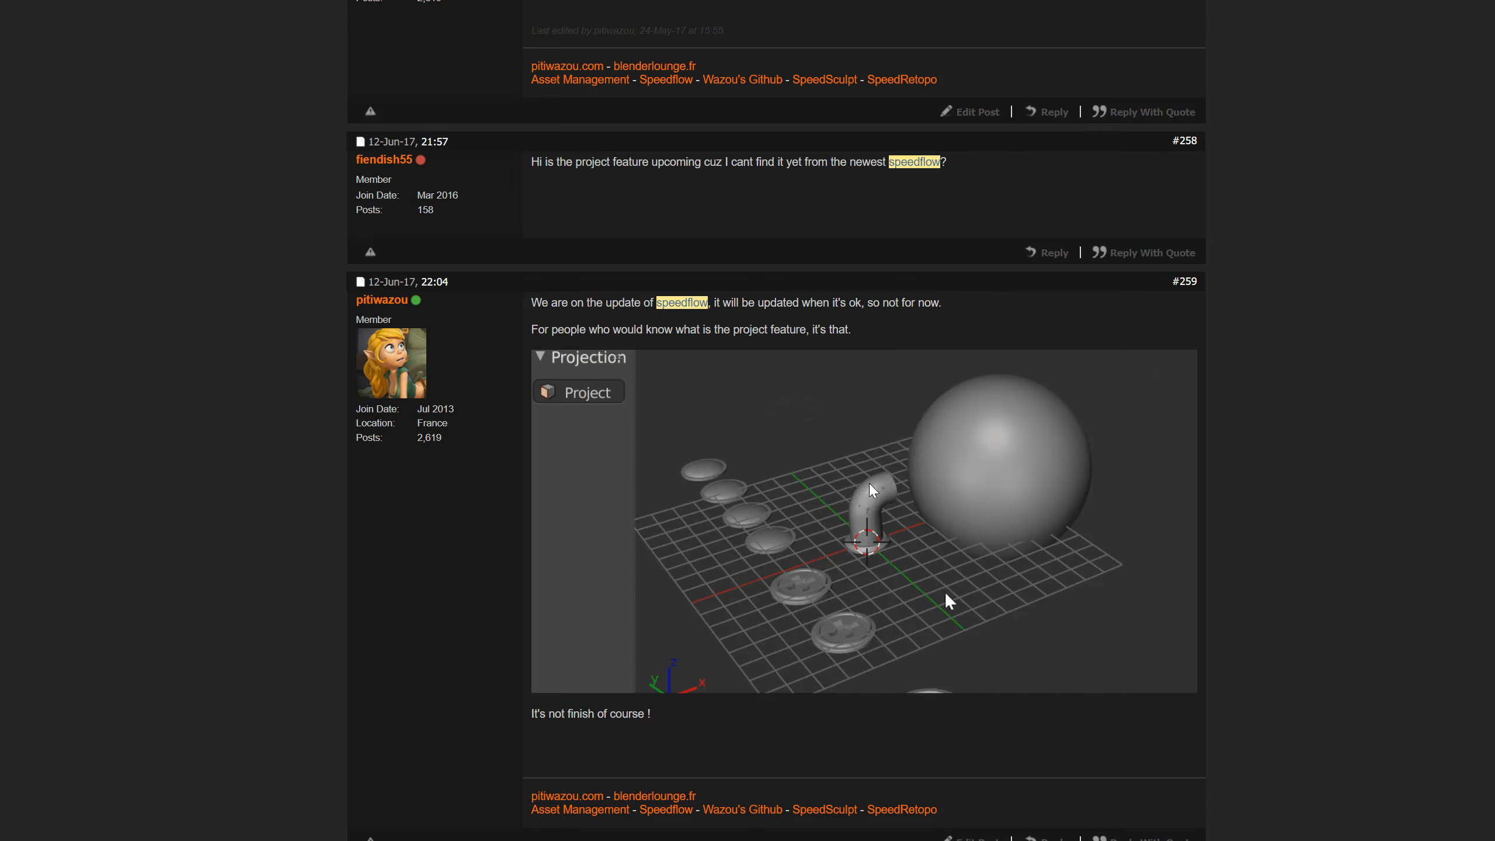
Switch to the web browser and read the forum thread posts about Speedflow's Project feature.
scroll(447, 533, "down", 12)
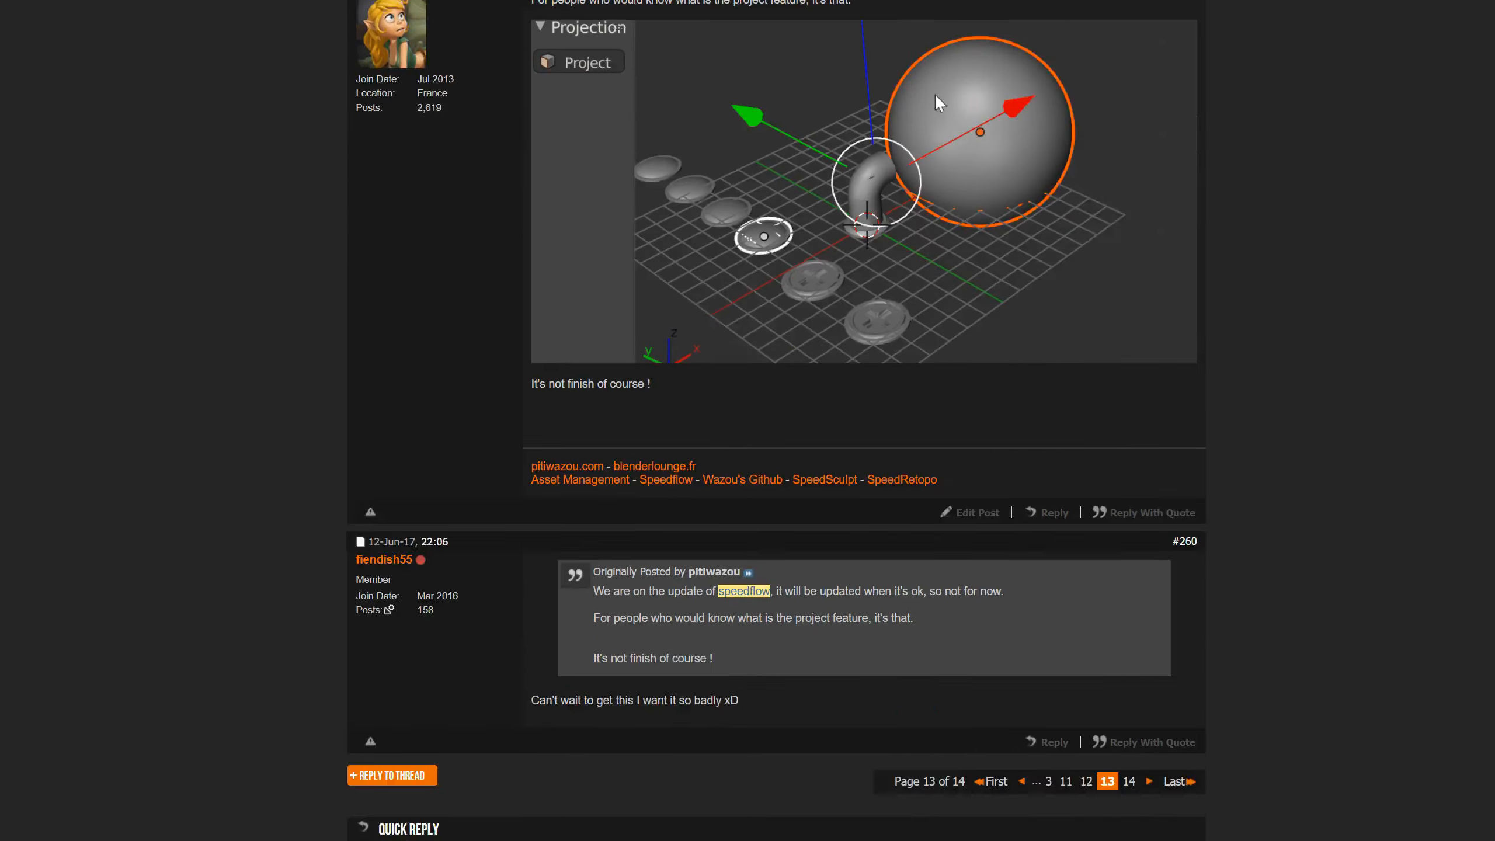
scroll(354, 530, "up", 10)
scroll(401, 475, "up", 3)
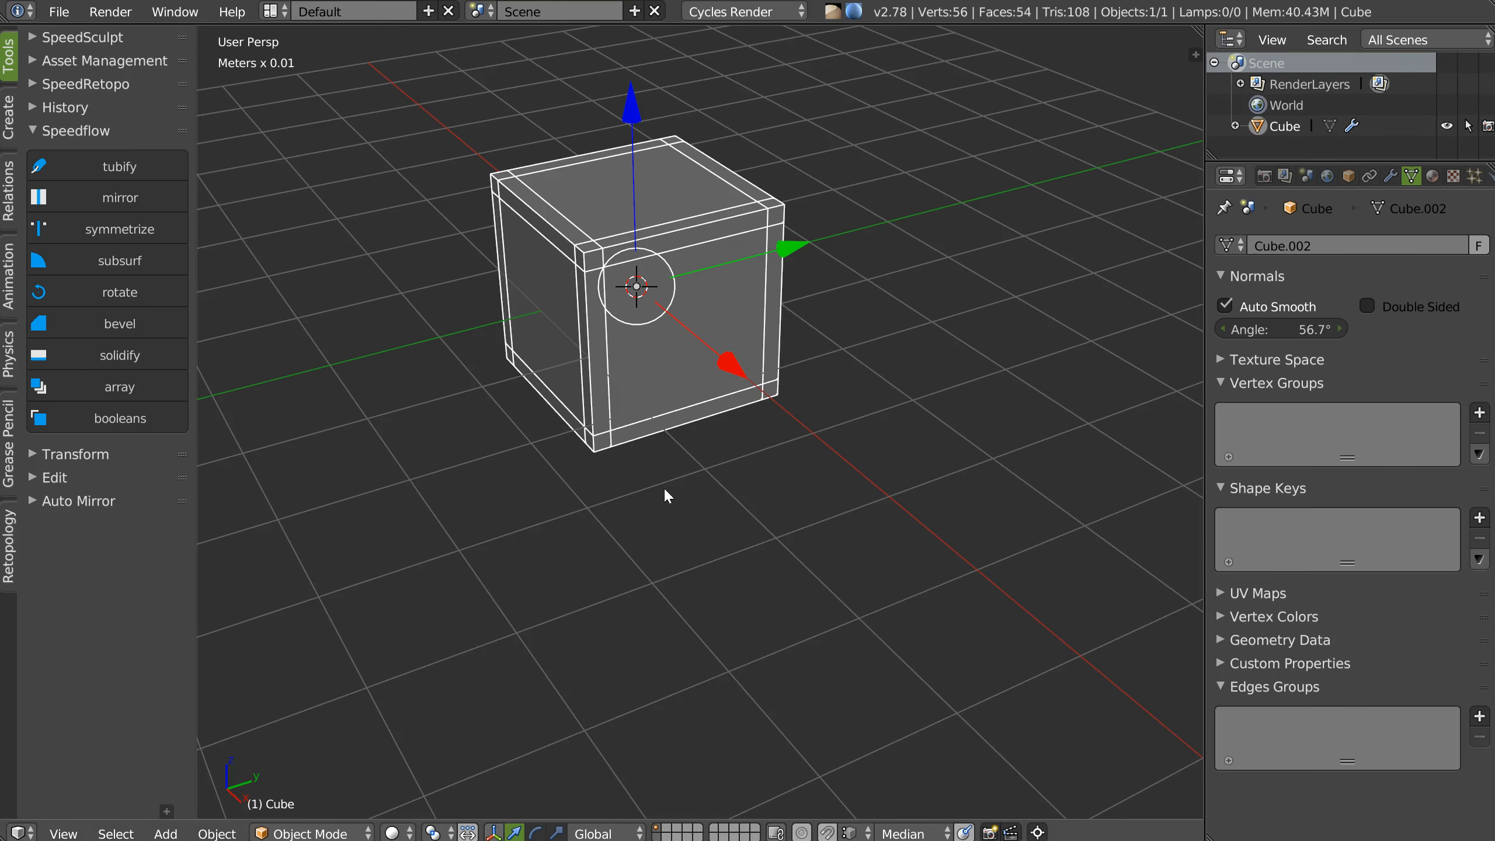
Add a plane in Blender and move it out of the cube to a spot in front of it.
right_click(666, 491)
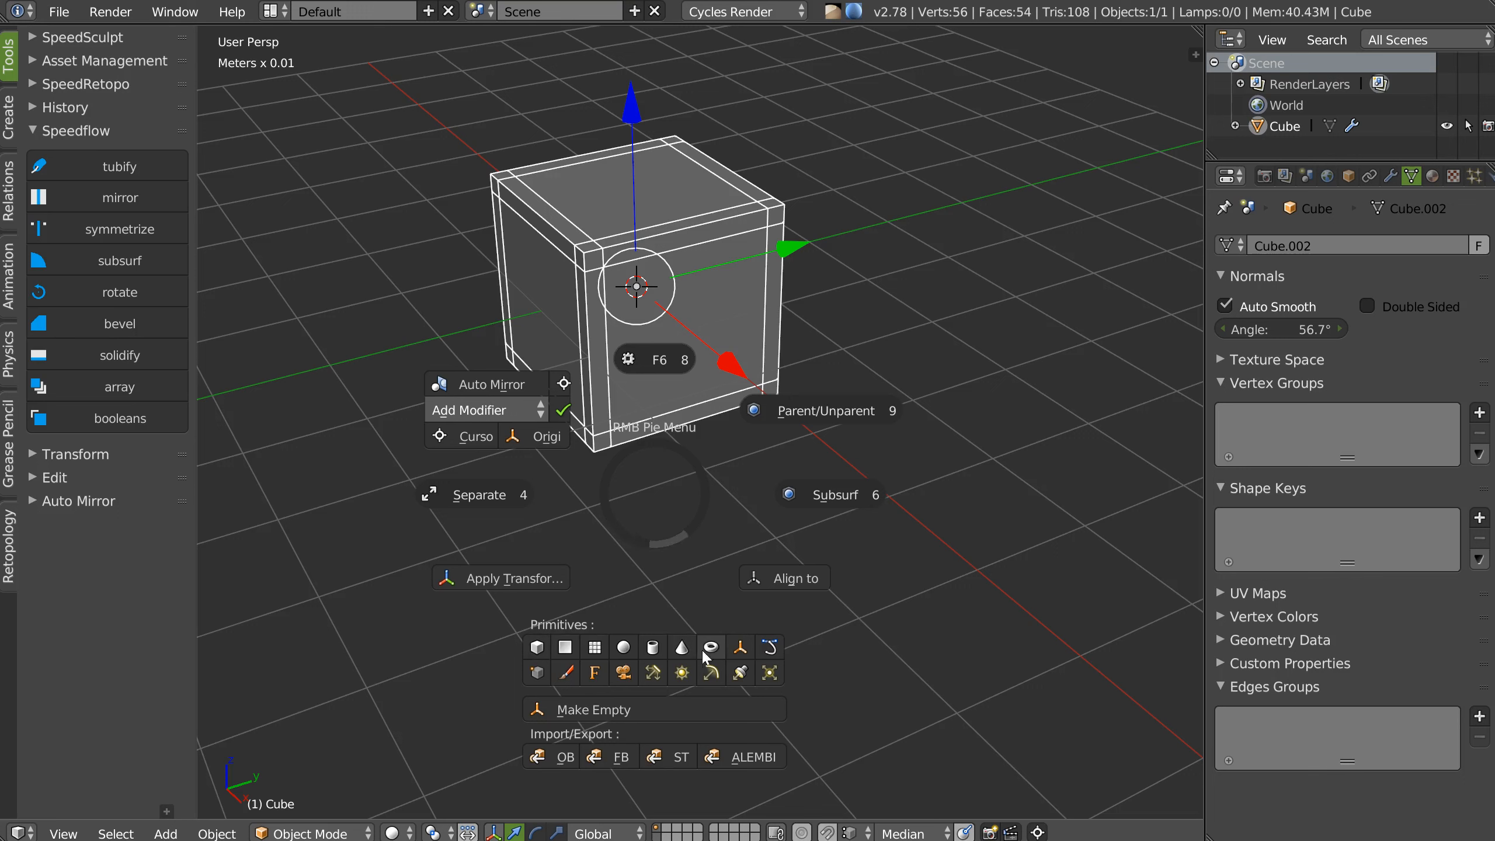
left_click(669, 507)
middle_click_drag(651, 414, 683, 434)
right_click(671, 458)
left_click(582, 615)
key("g")
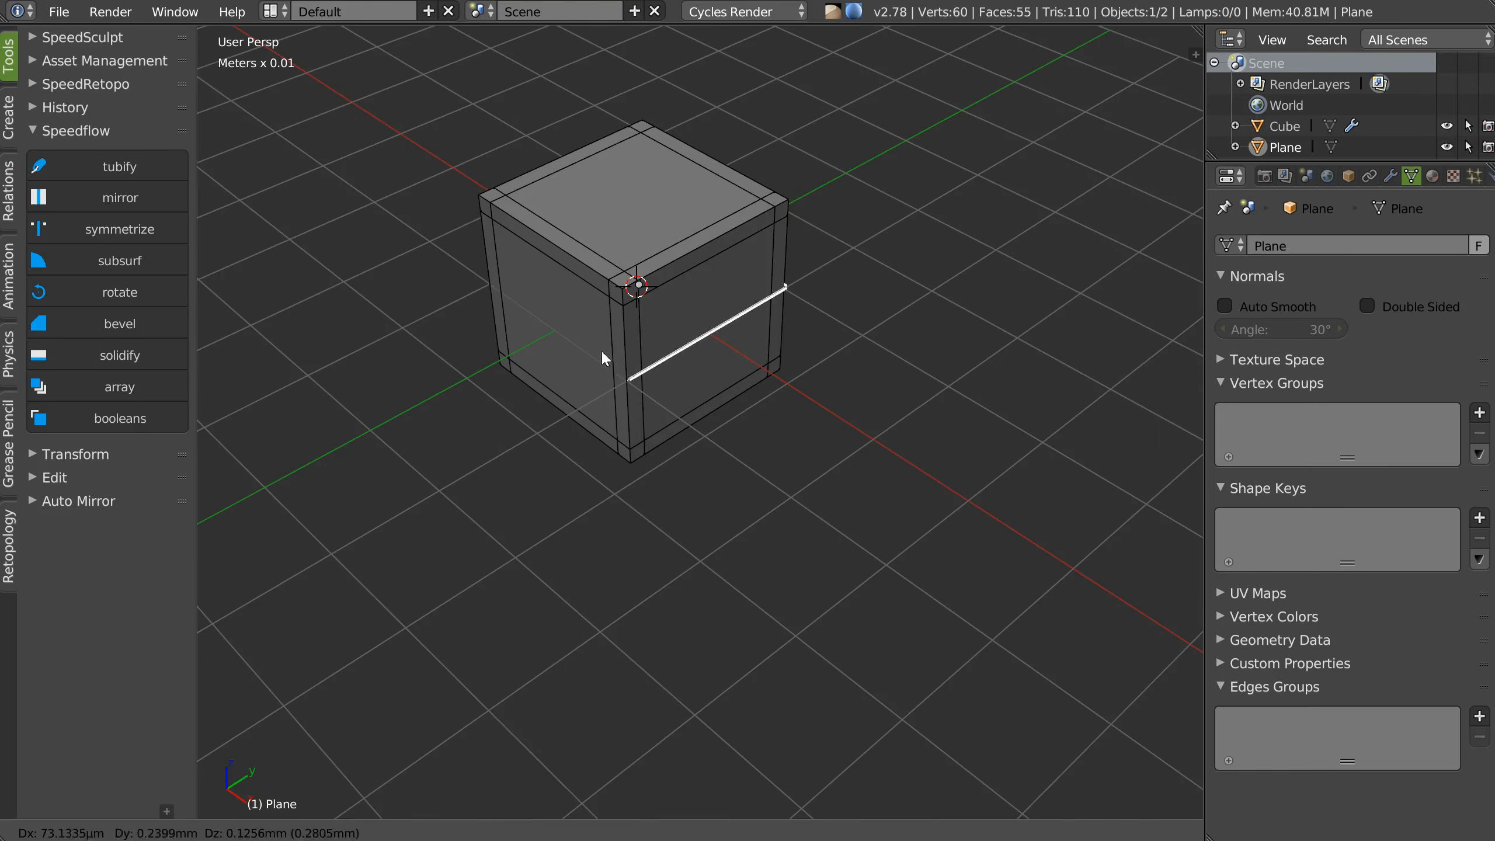
left_click(432, 467)
Tubify the plane into a ring with depth 0.24, Resolution U 10 and Resolution V 4.
middle_click_drag(433, 468, 559, 452, "shift")
right_click(562, 459)
left_click(429, 546)
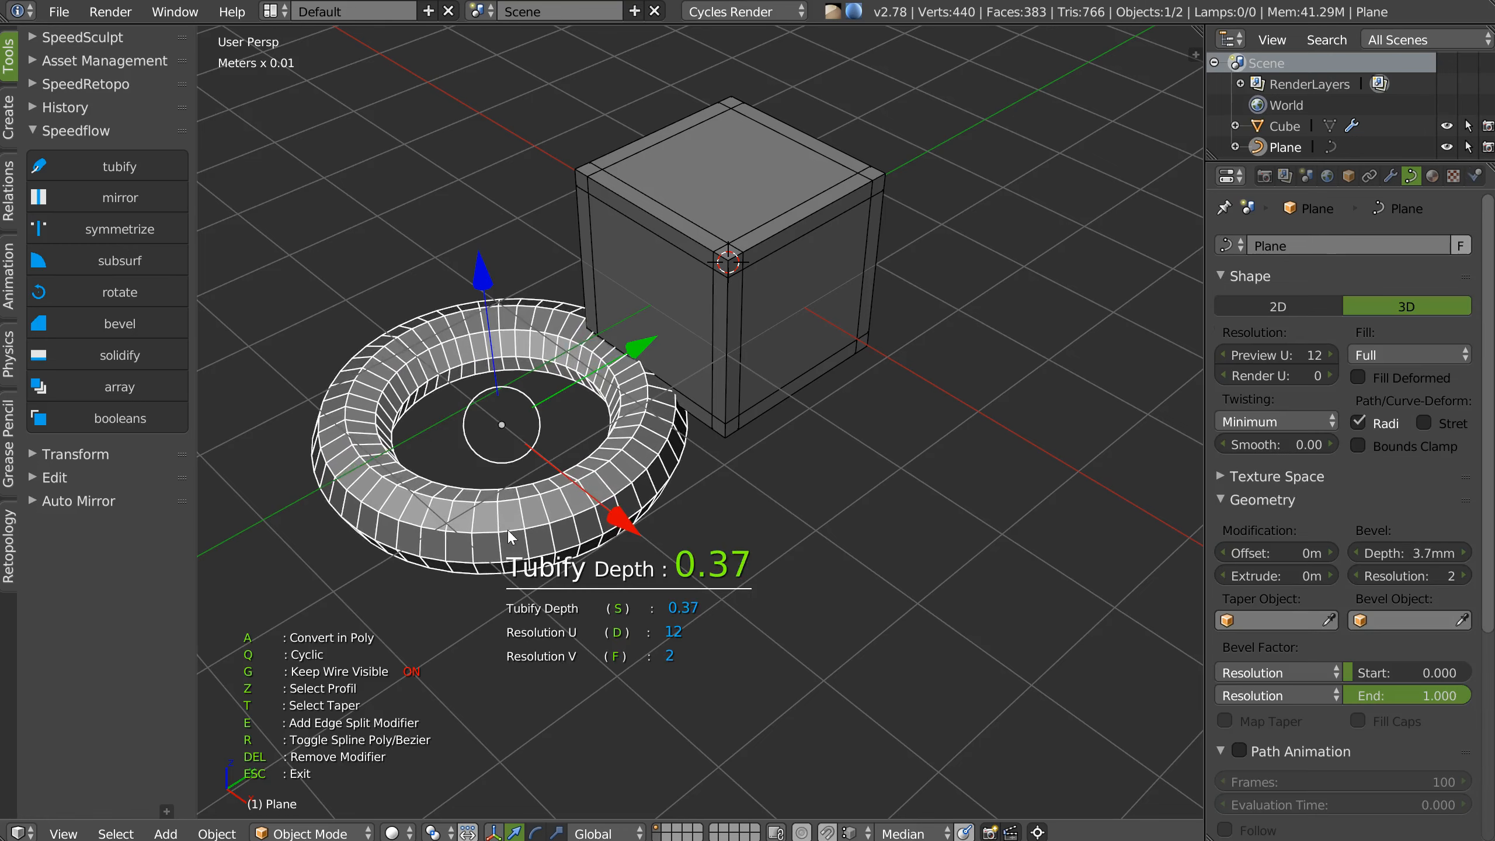
key("d")
key("f")
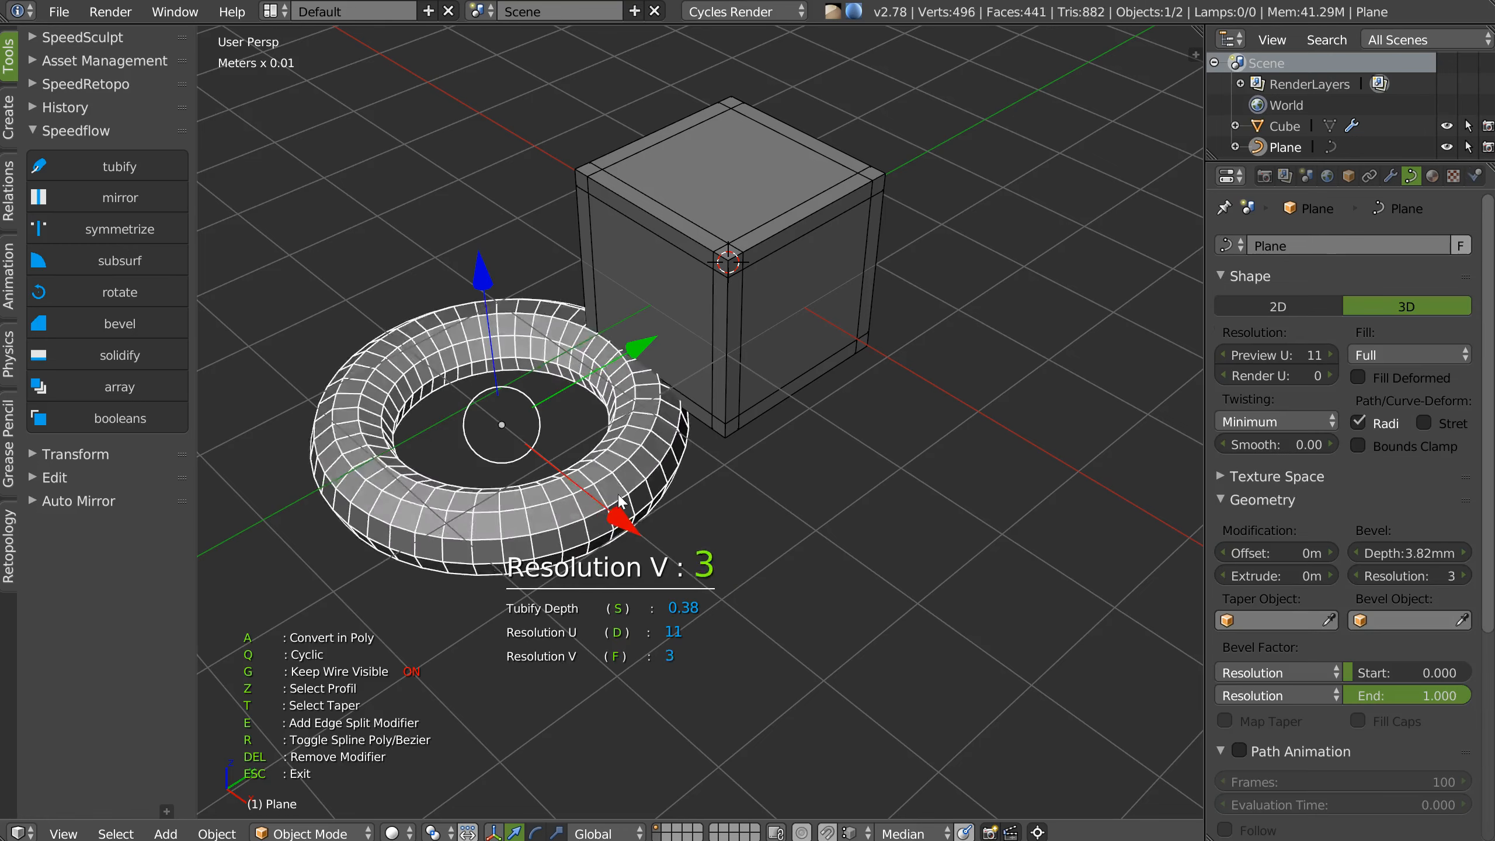
key("s")
key("d")
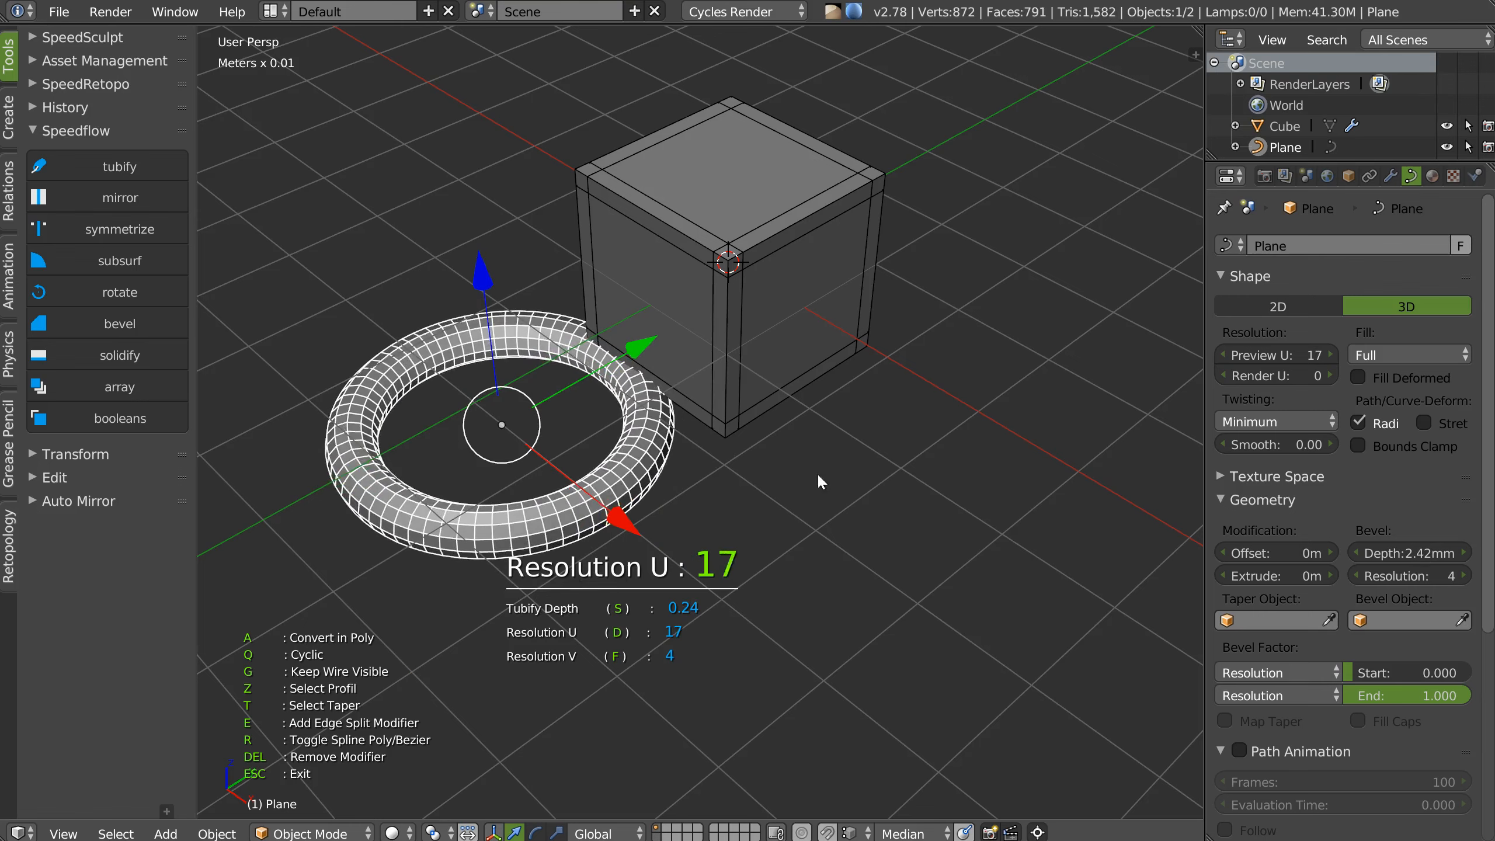
key("d")
key("Escape")
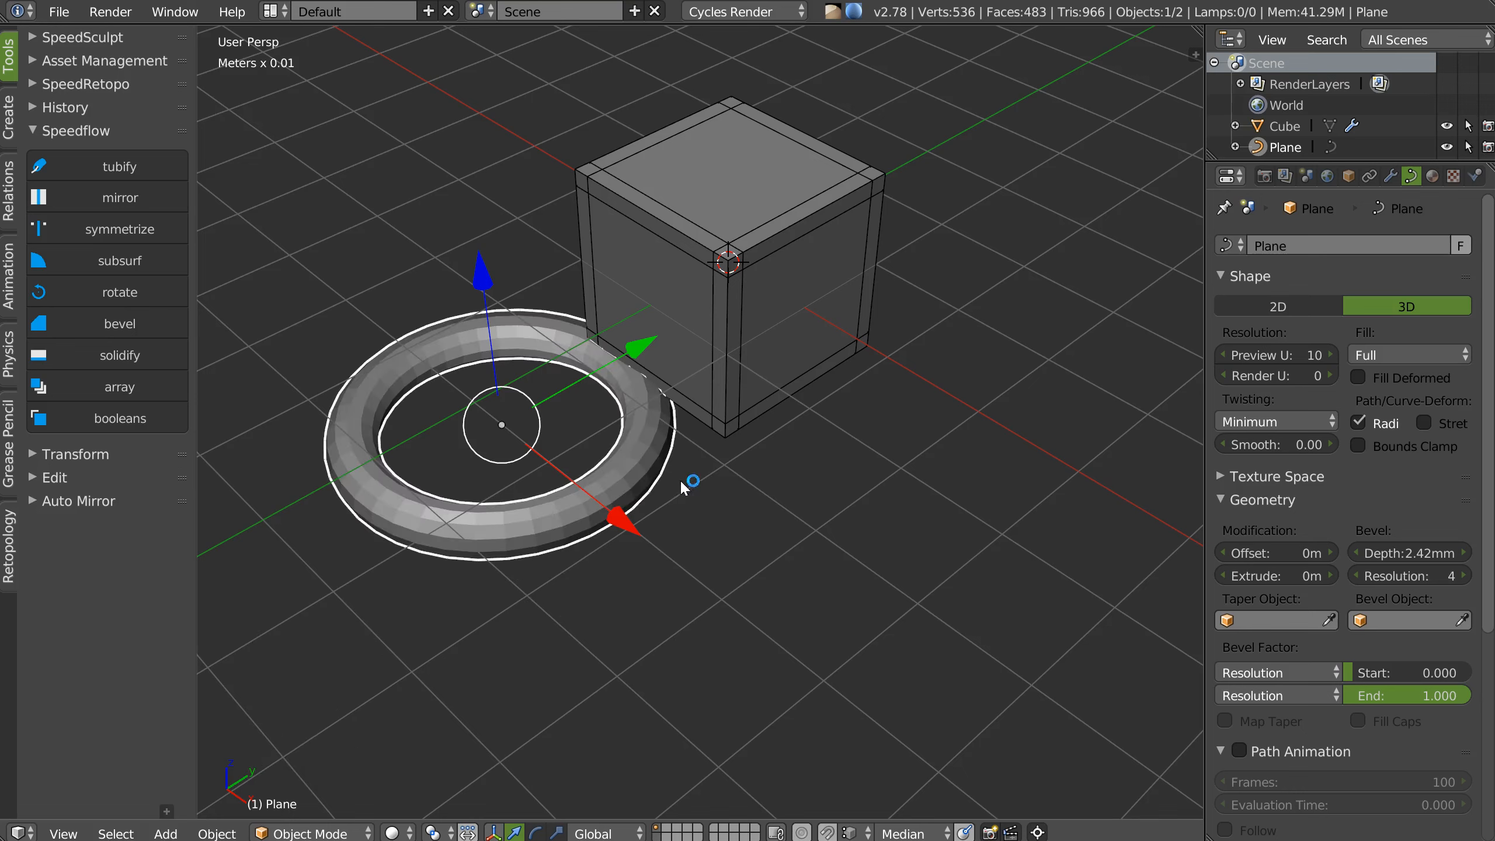
Scale the ring to about 0.37 and adjust its Tubify to depth 0.69, Resolution U 6 and Resolution V 5, with the wire kept visible.
key("s")
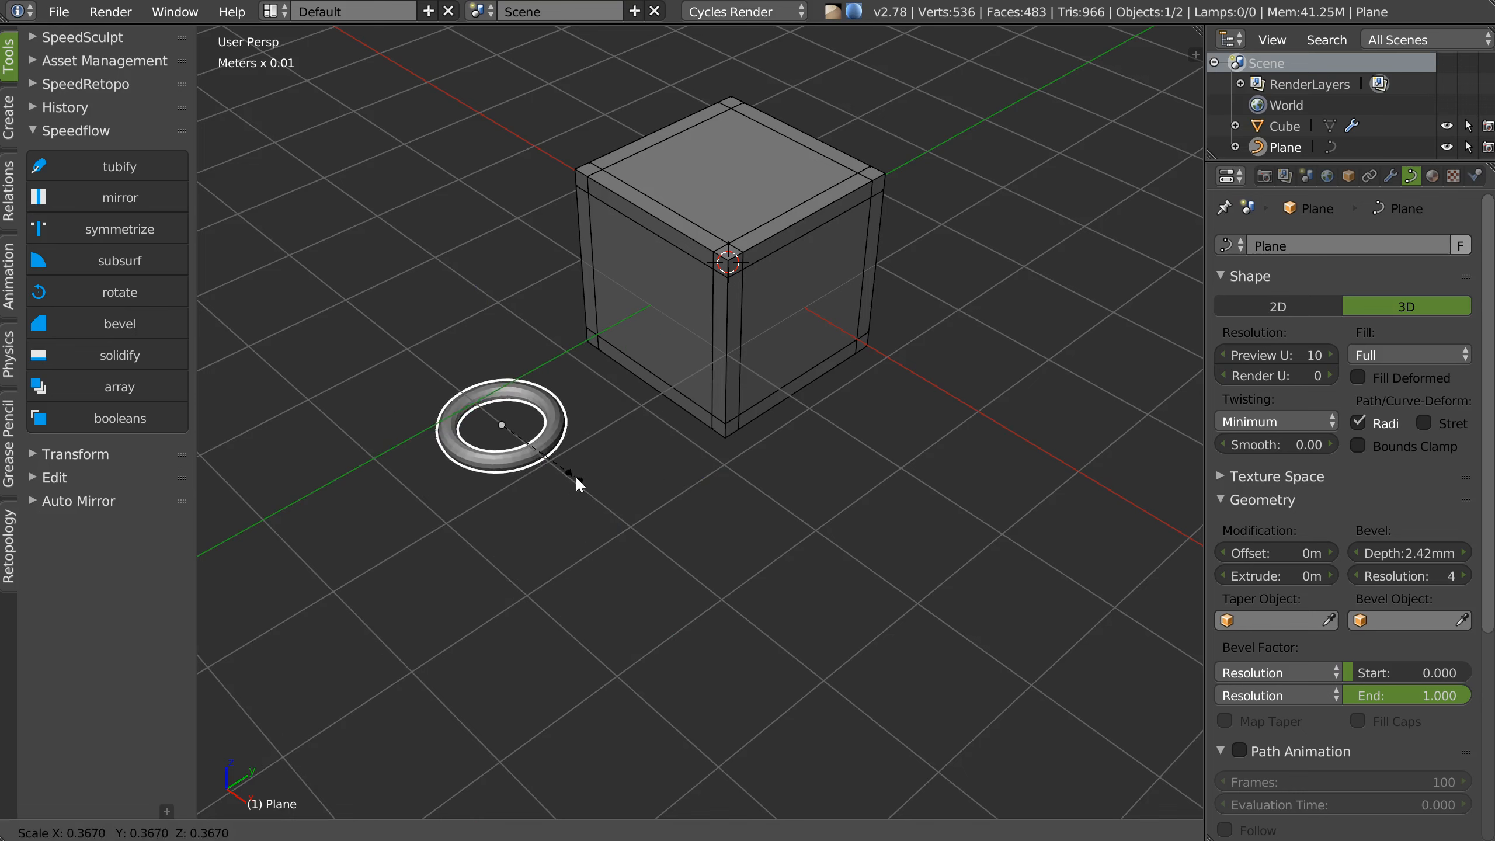
left_click(575, 476)
key("space")
left_click(450, 555)
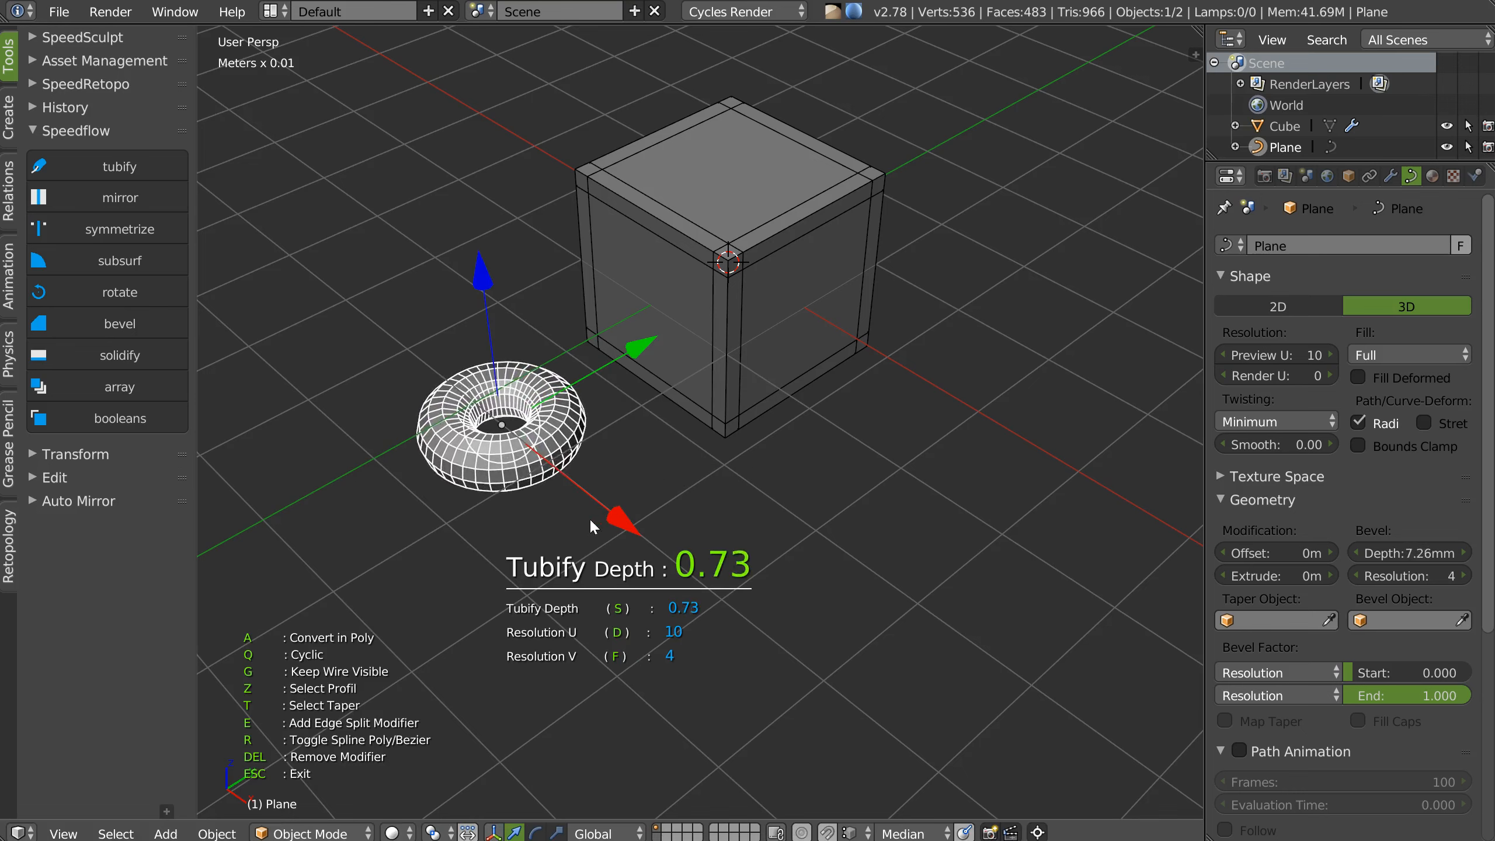
key("d")
key("f")
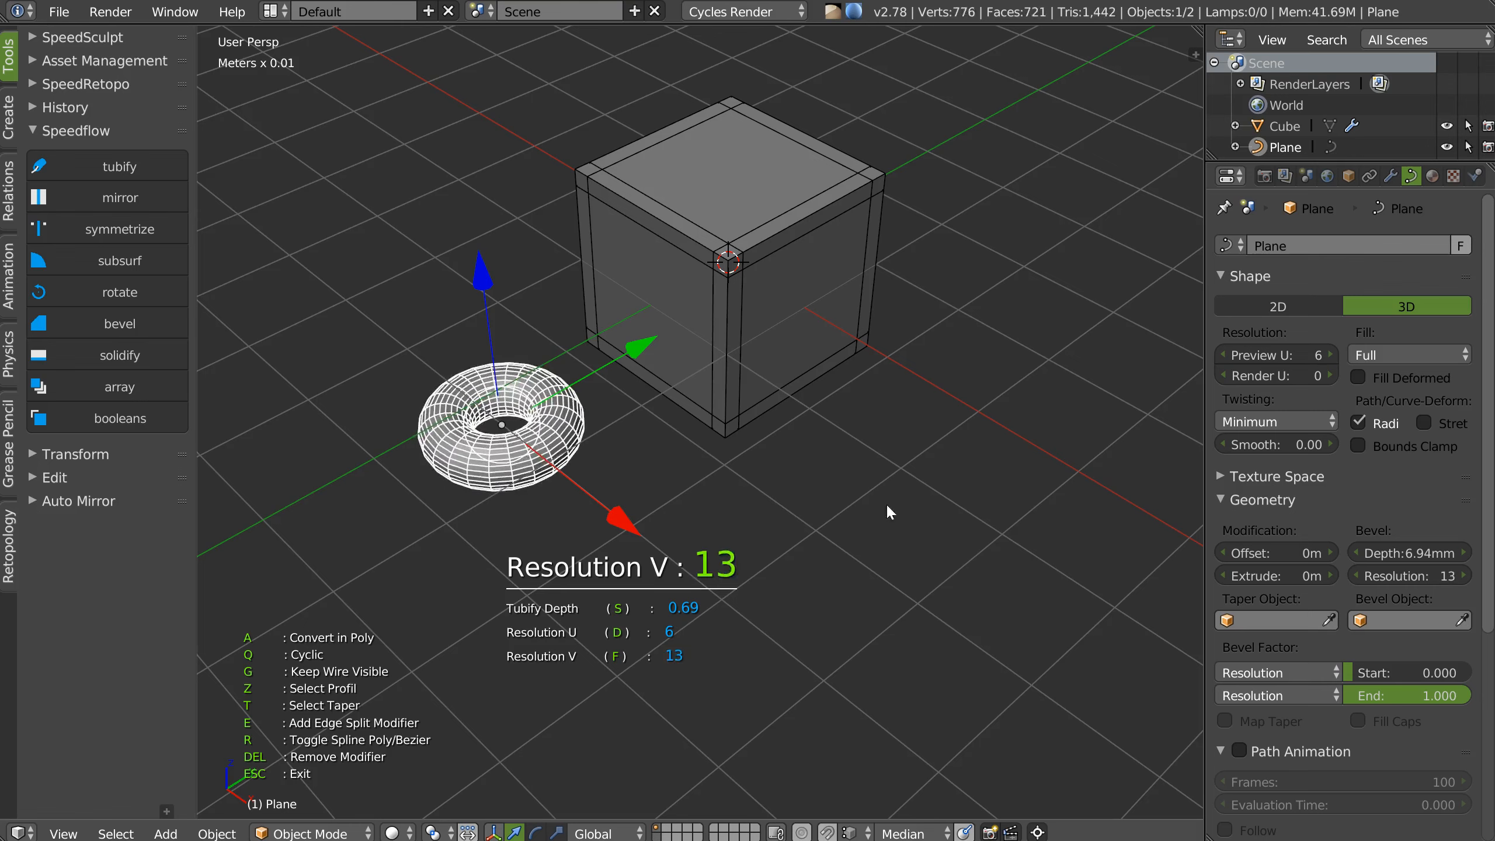
key("g")
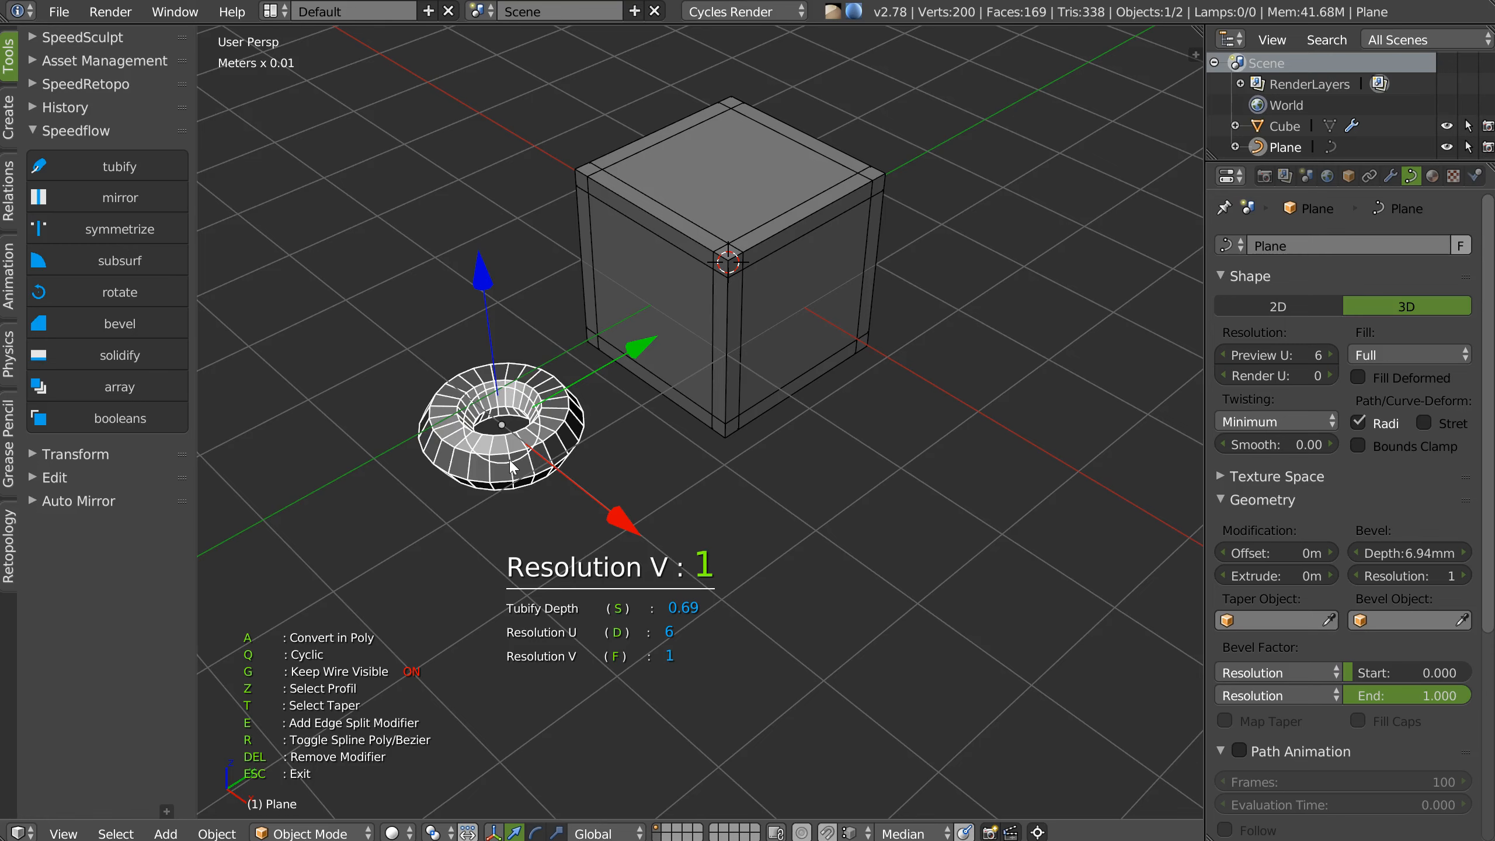
left_click(647, 458)
left_click(633, 449)
middle_click_drag(634, 448, 644, 378)
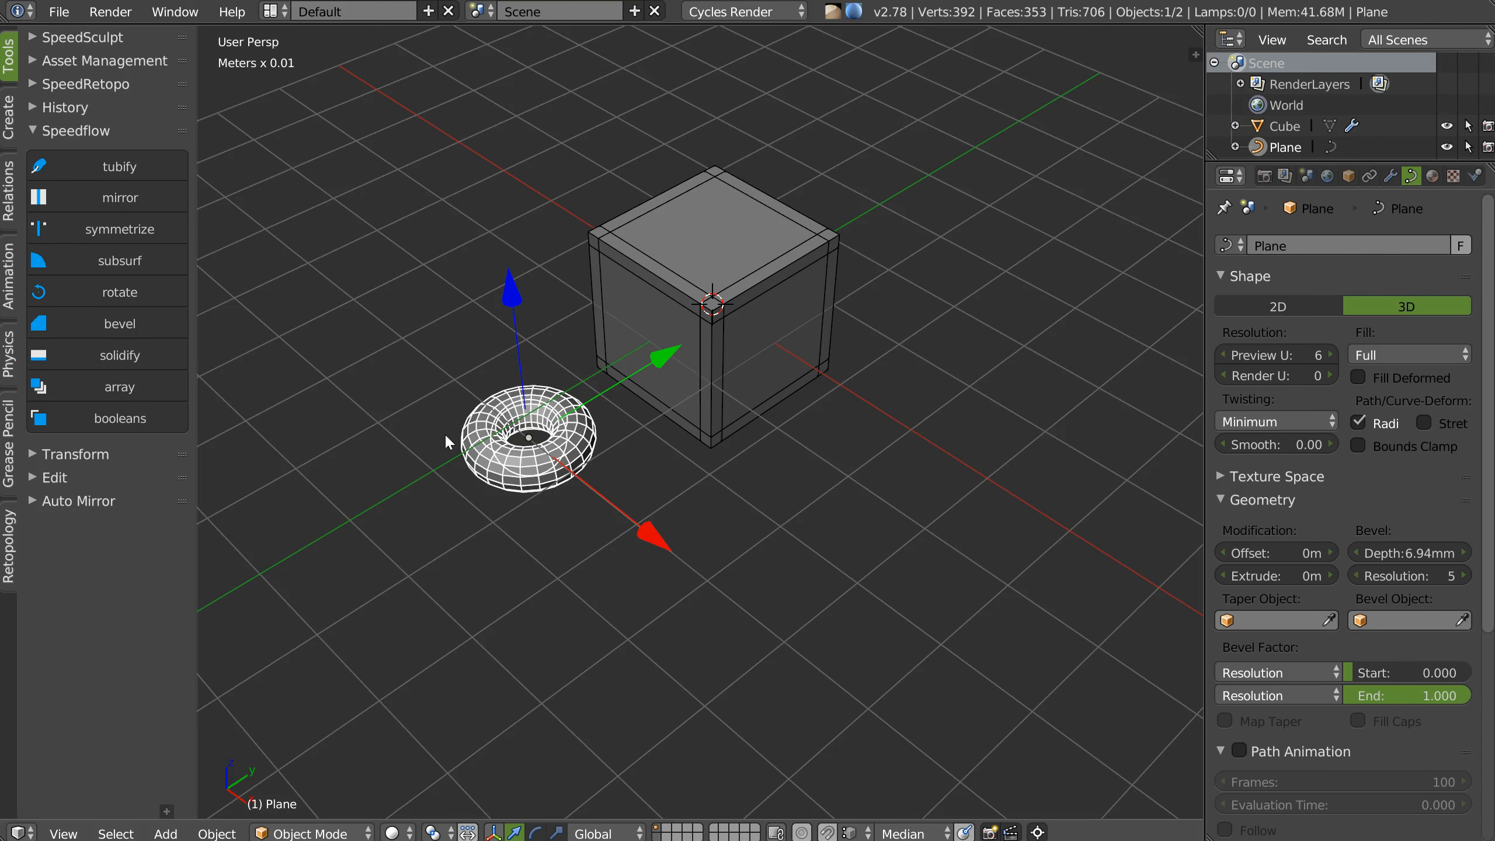
Select the cube, open its Speedflow bevel settings, and hide and show the bevel modifier again.
mouse_move(545, 421)
middle_mouse_down()
mouse_move(525, 412)
mouse_move(553, 418)
mouse_move(534, 437)
middle_mouse_up()
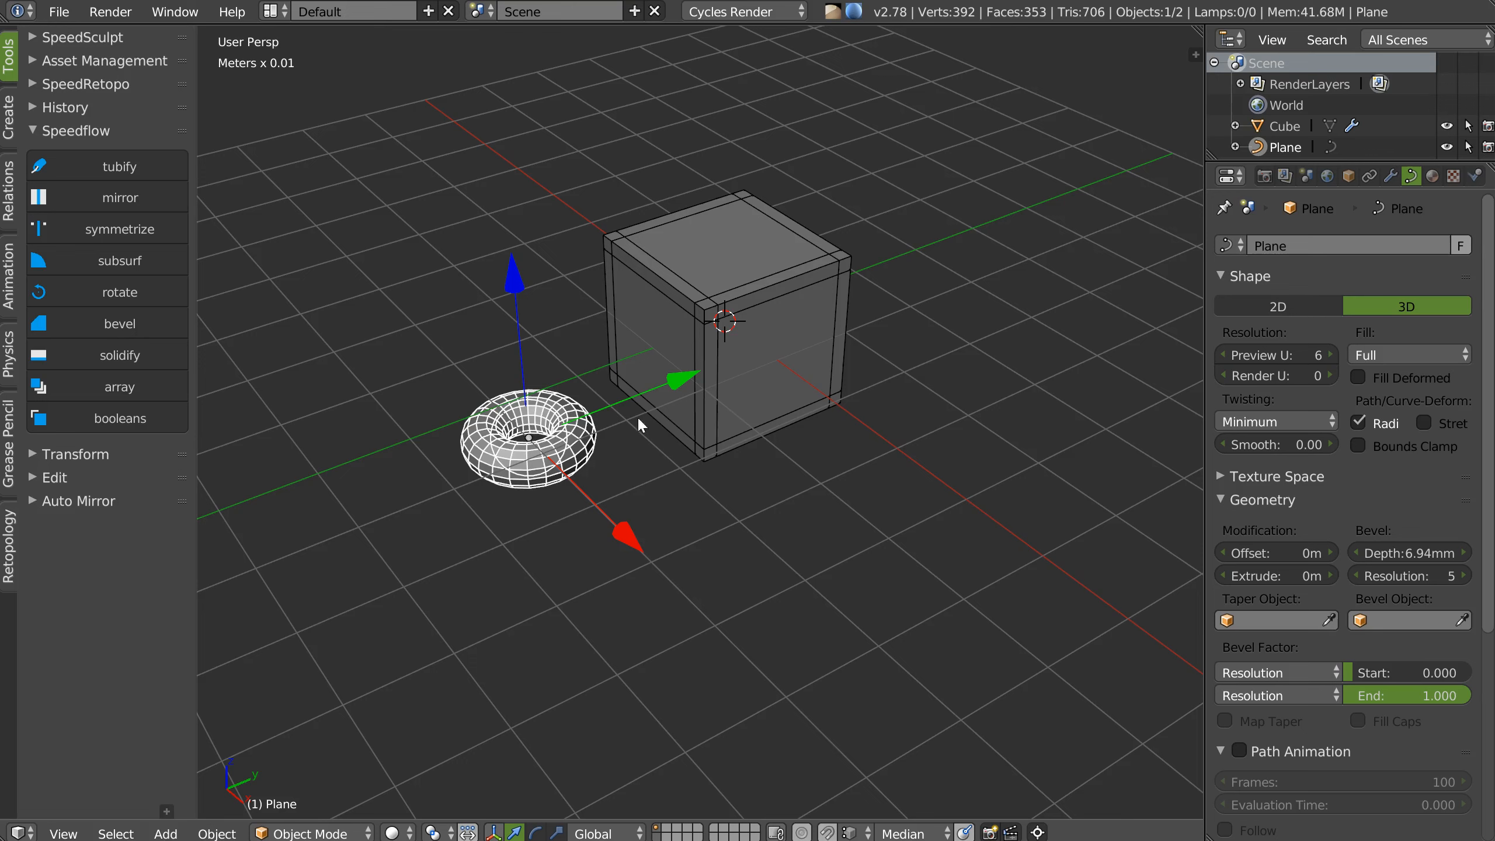
key("space")
left_click(728, 445)
right_click(728, 437)
key("space")
left_click(868, 416)
left_click(577, 570)
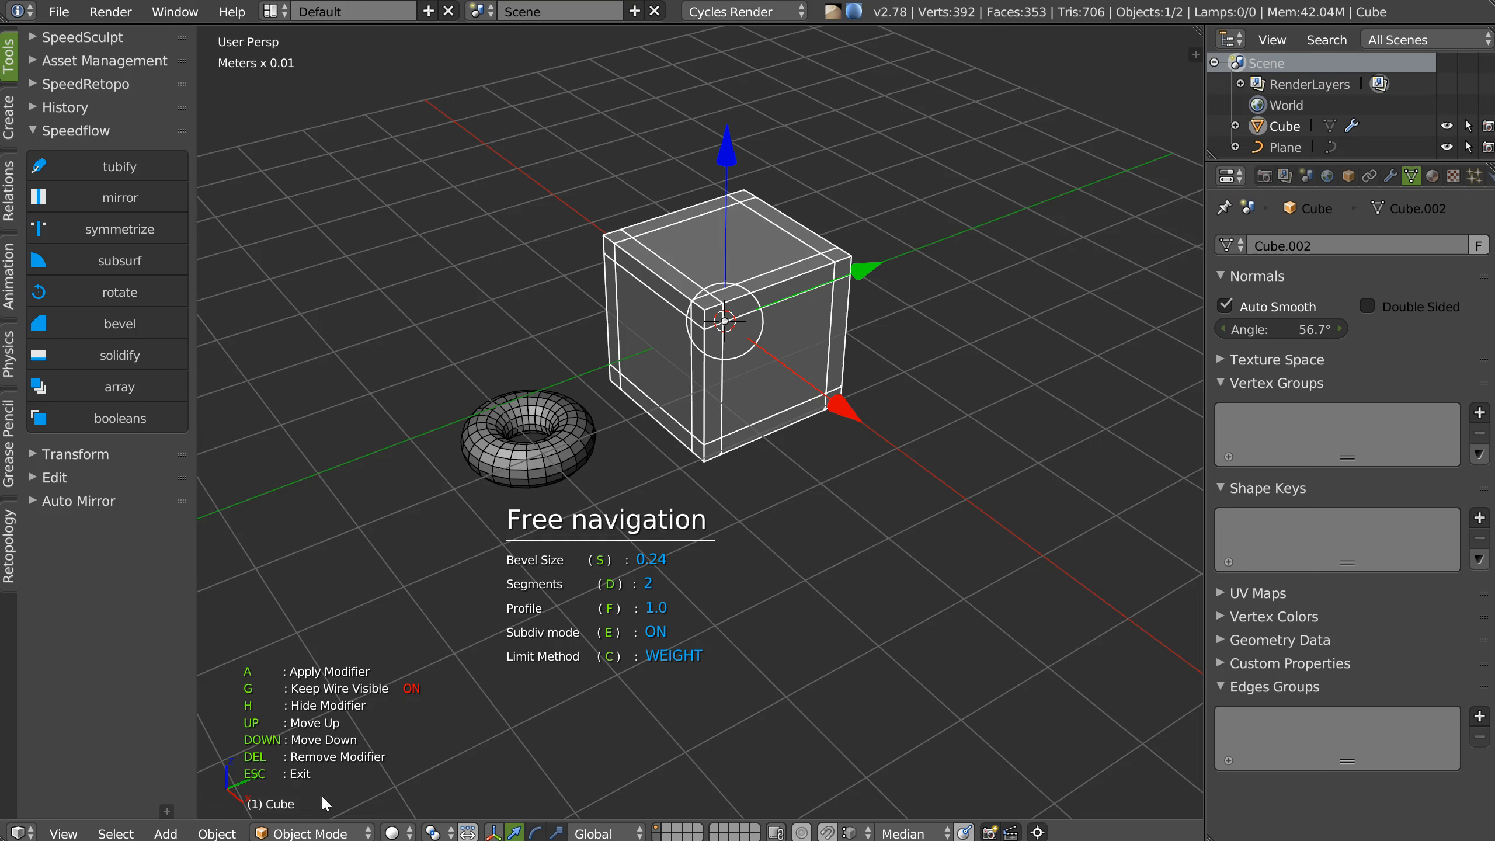
key("h")
key("h")
key("Escape")
middle_click_drag(802, 535, 743, 441)
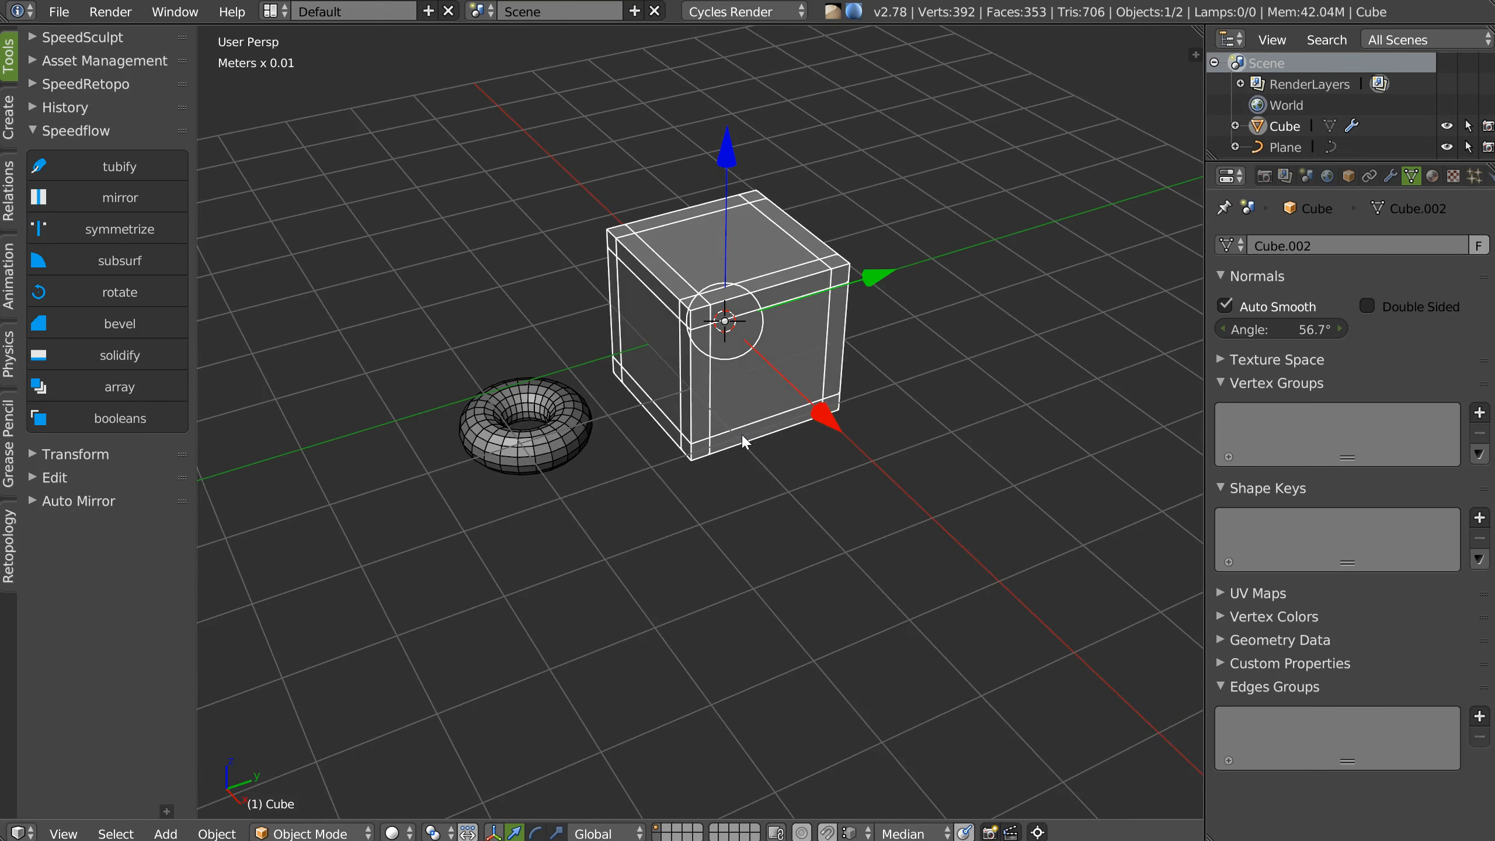